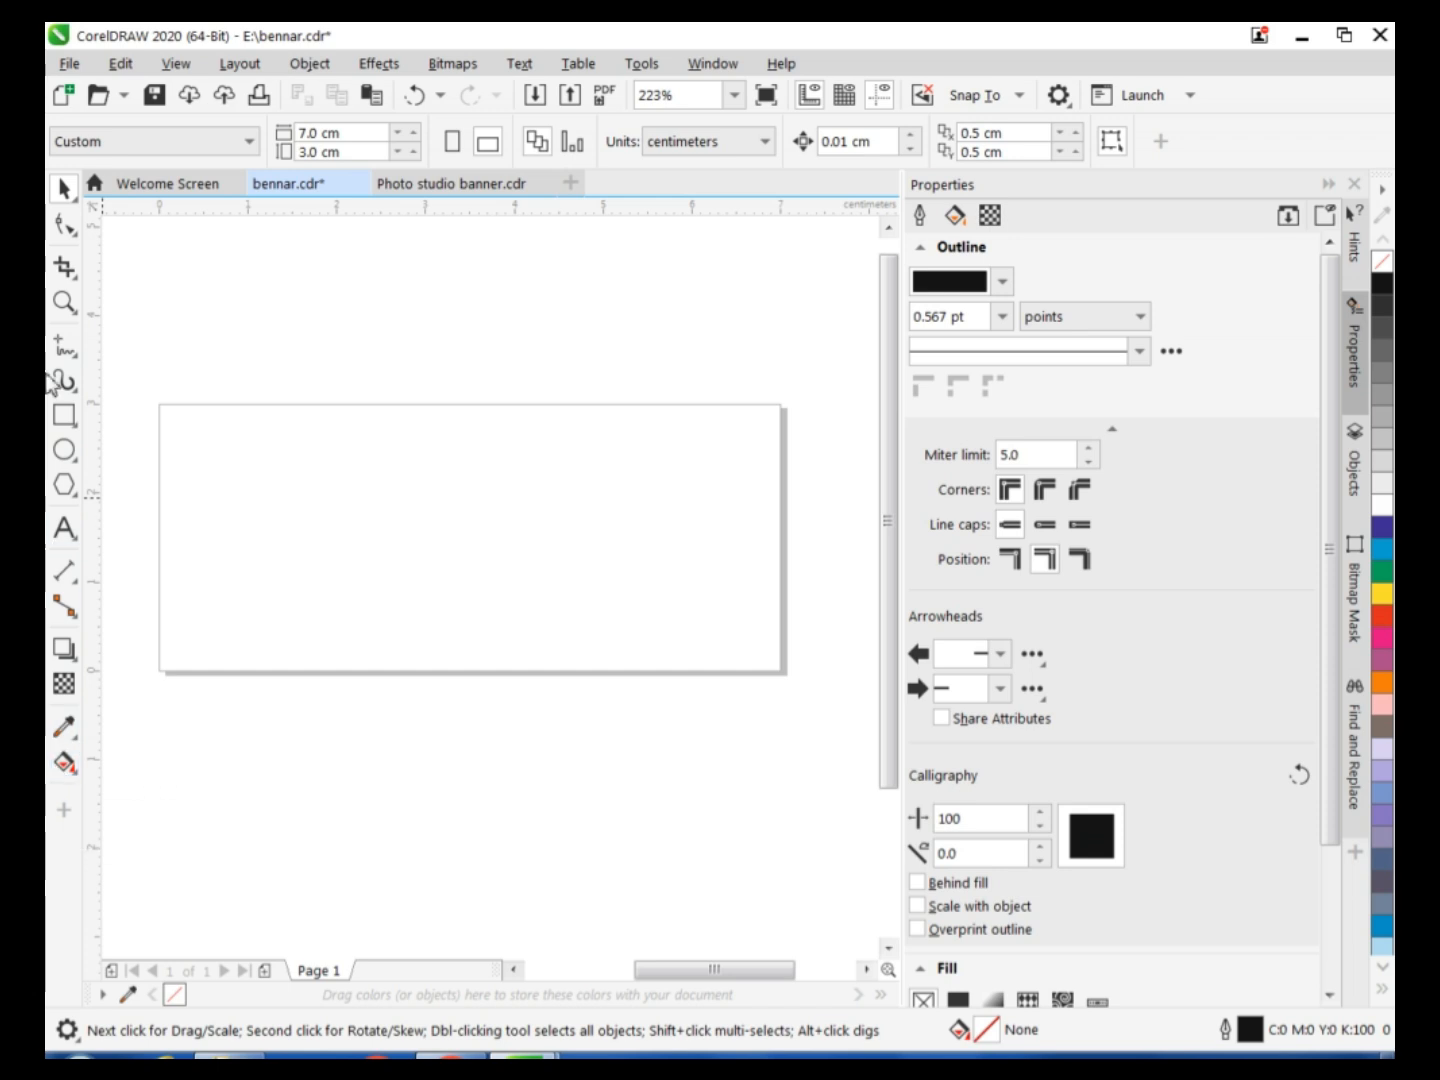
# Create a page-sized 7 × 3 cm rectangle and align a horizontal guideline with its upper edge.
pyautogui.doubleClick(68, 418)
pyautogui.press('space')
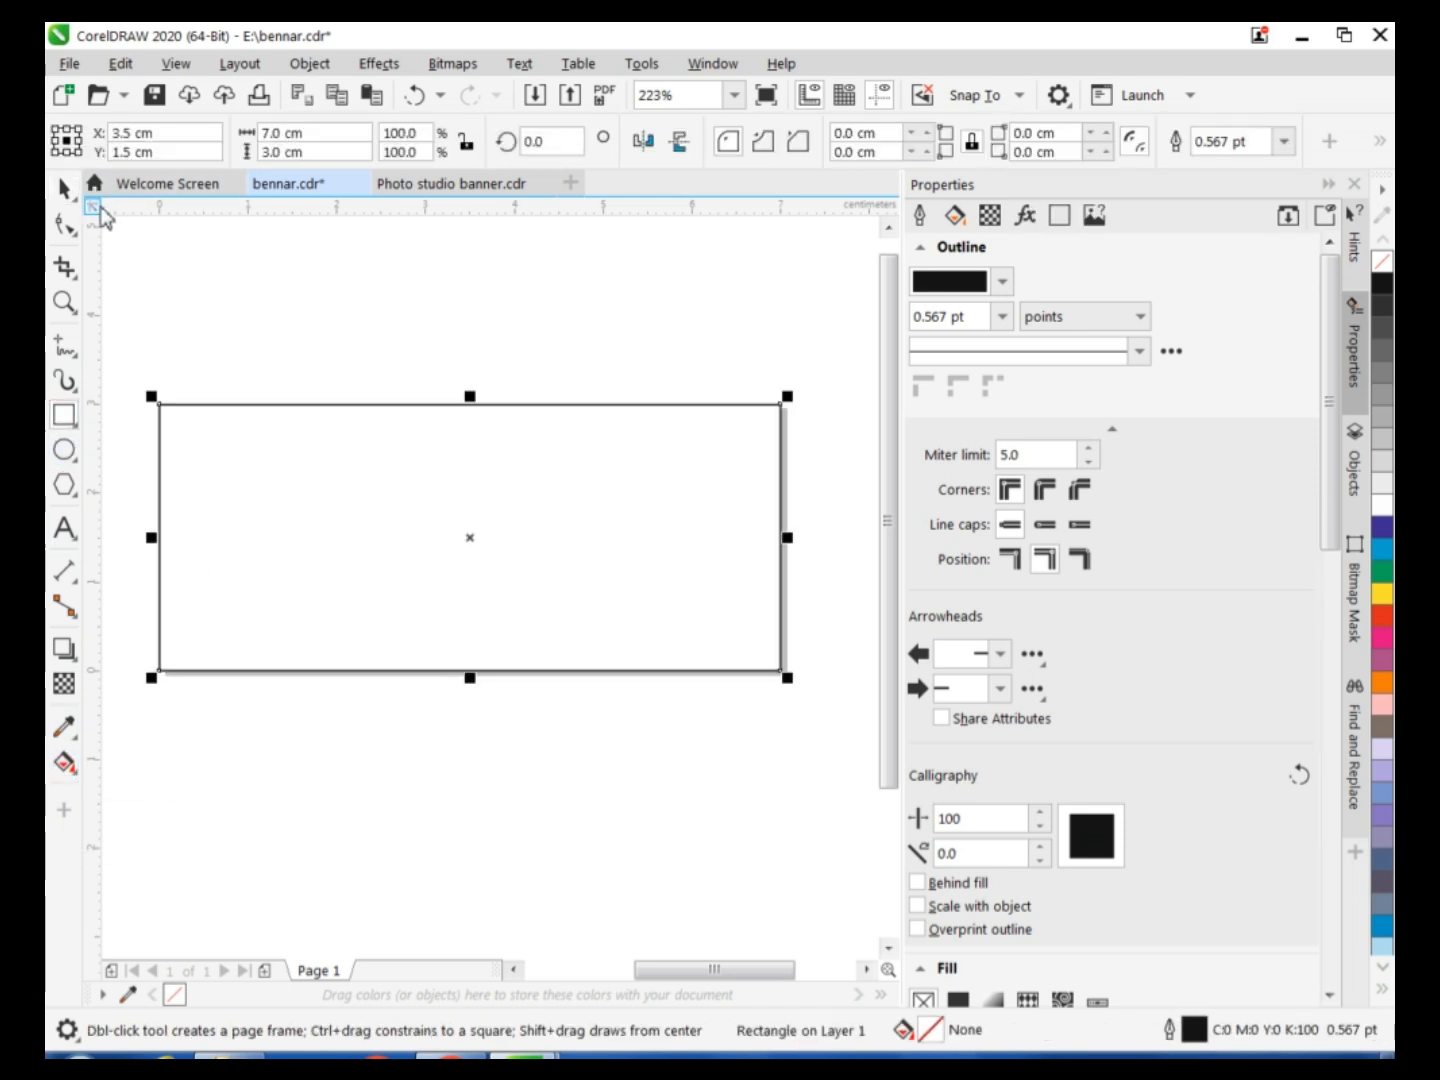
pyautogui.click(172, 216)
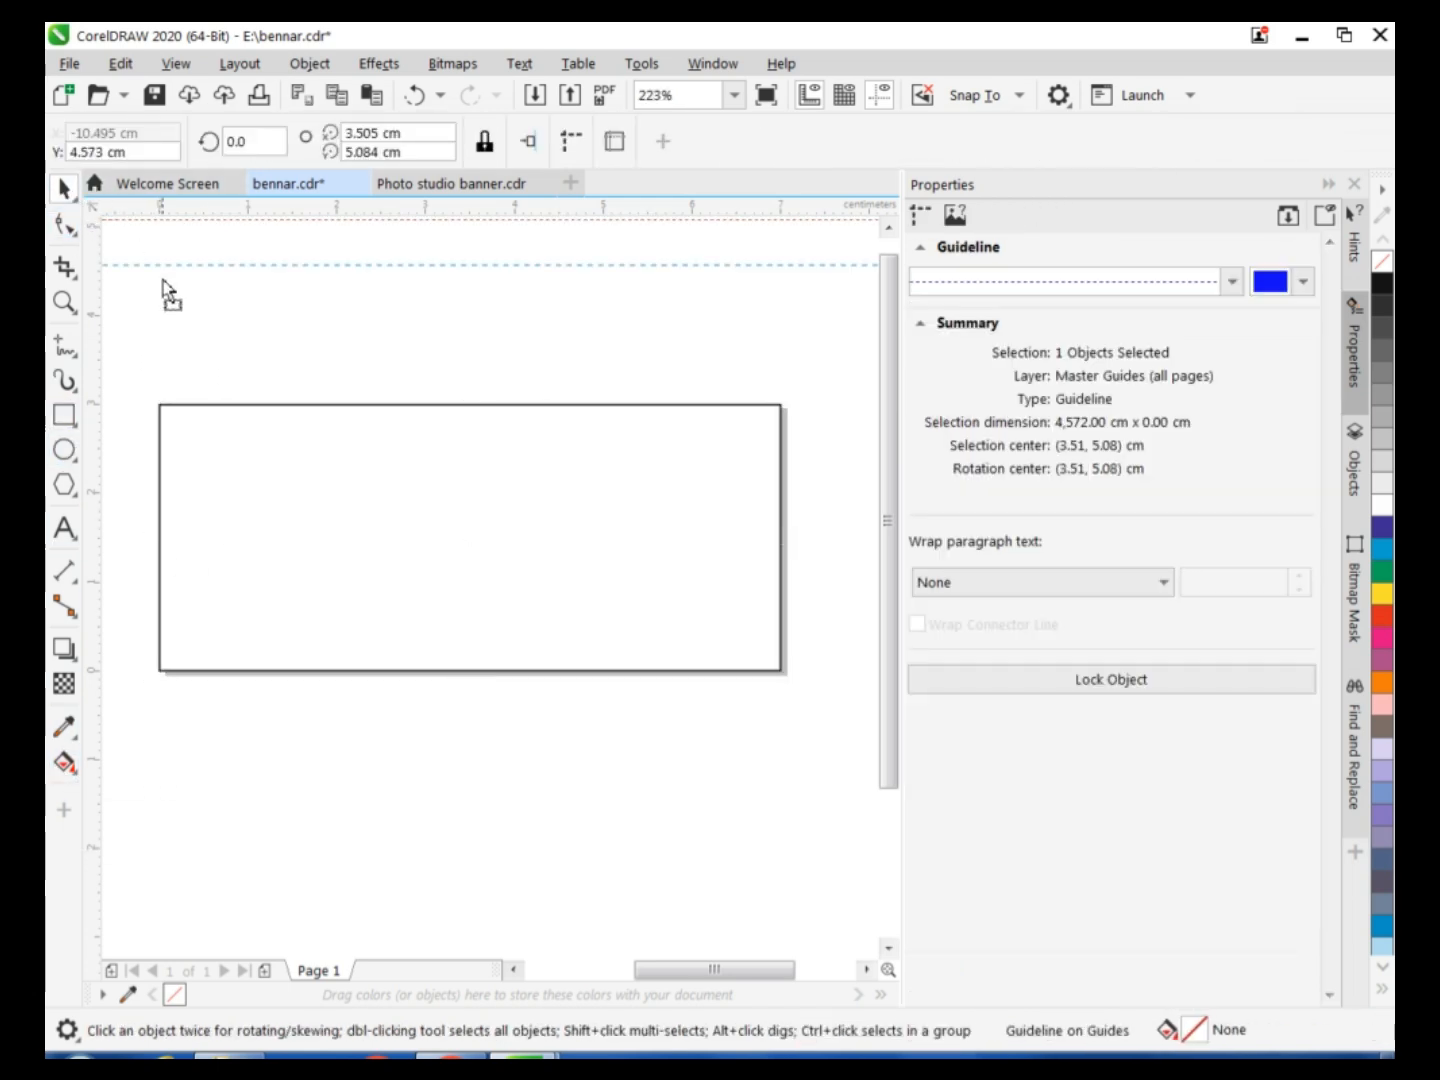
pyautogui.moveTo(172, 400); pyautogui.dragTo(172, 405)
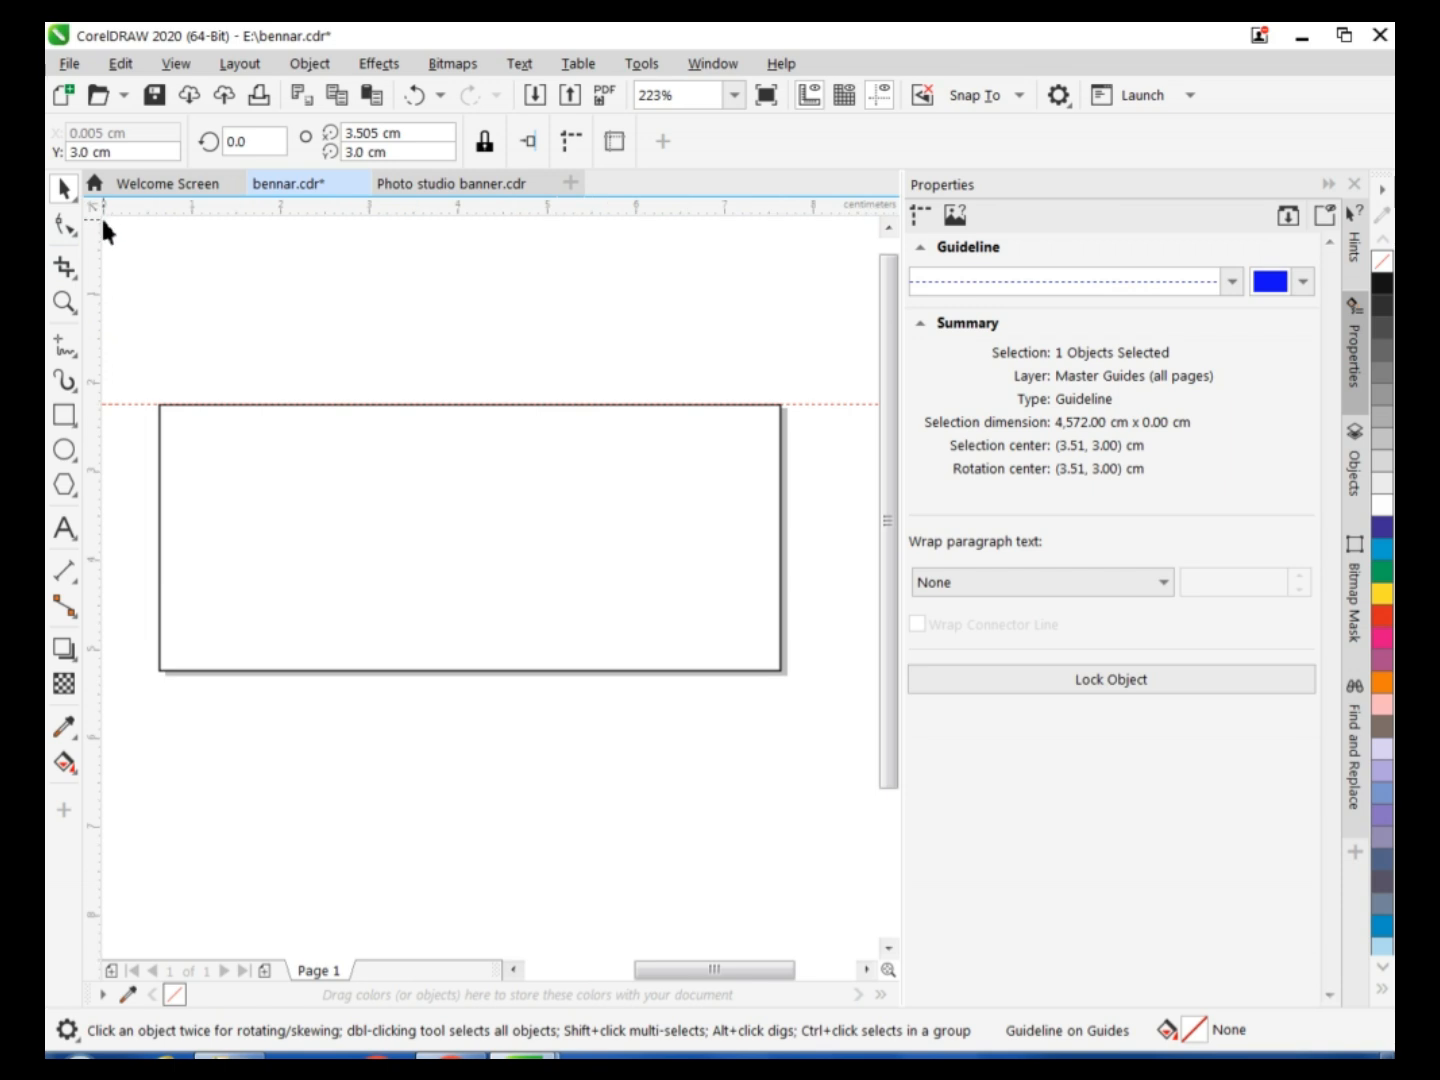
# Place guidelines along the rectangle's left, lower and right edges.
pyautogui.click(104, 284)
pyautogui.moveTo(154, 312); pyautogui.dragTo(159, 315)
pyautogui.click(804, 405)
pyautogui.rightClick(804, 405)
pyautogui.click(822, 218)
pyautogui.moveTo(798, 670); pyautogui.dragTo(800, 672)
pyautogui.moveTo(90, 320); pyautogui.dragTo(781, 410)
pyautogui.moveTo(740, 966); pyautogui.dragTo(703, 970)
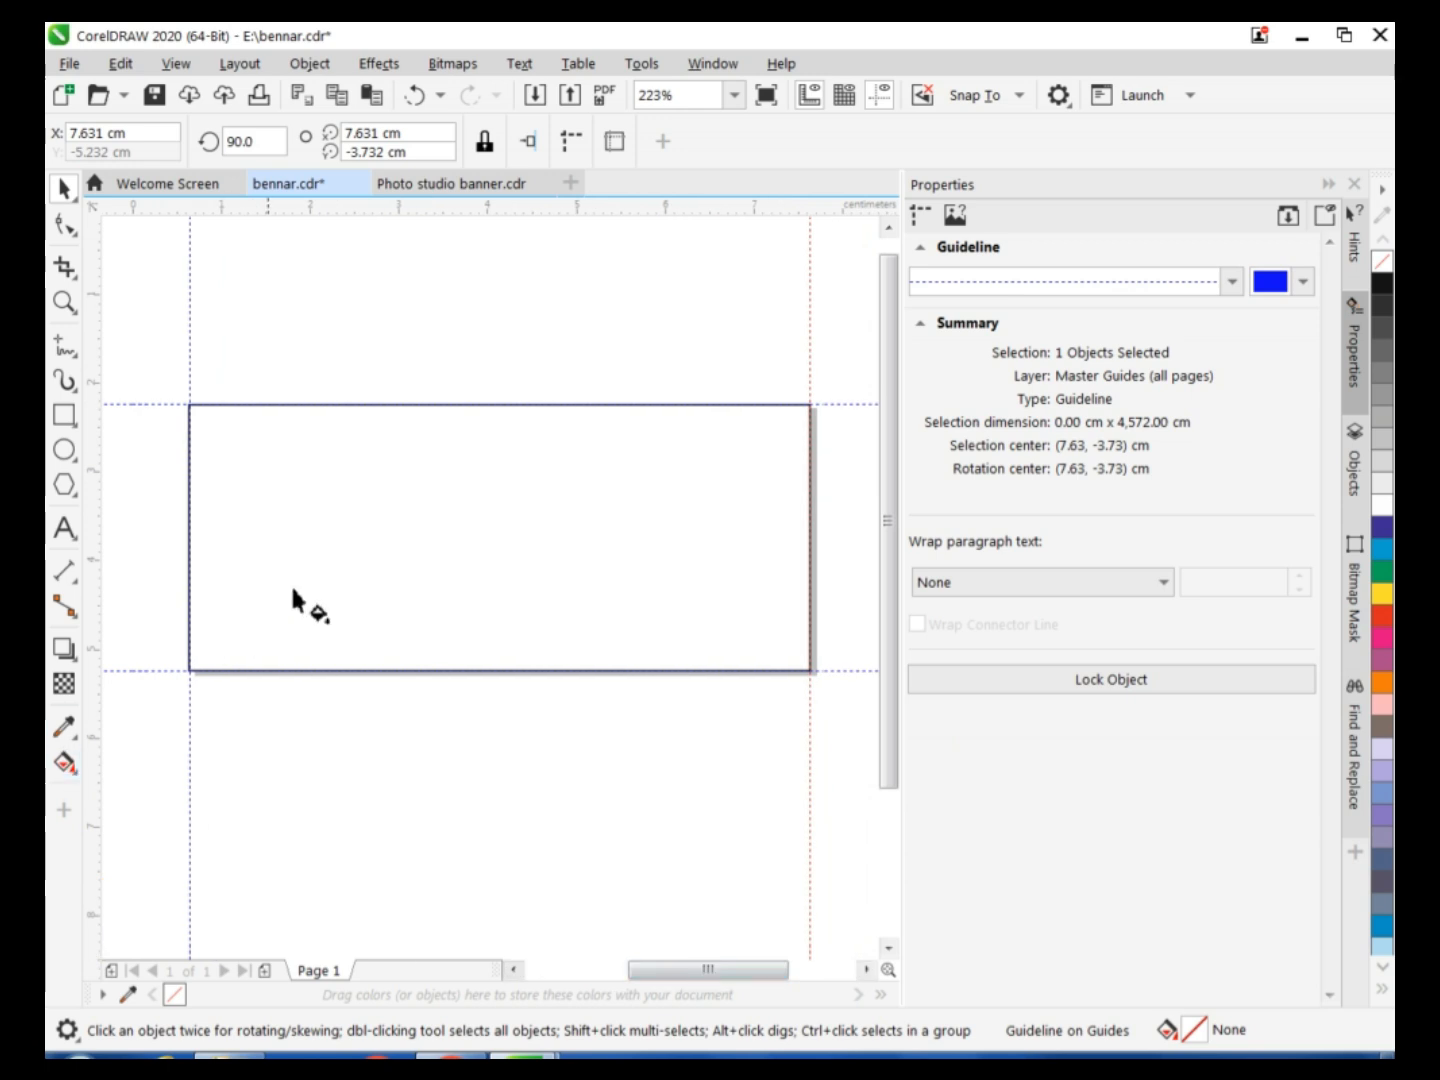
# Smart-fill the framed page area and change its fill to a bitmap pattern.
pyautogui.click(235, 626)
pyautogui.scroll(-3, 1112, 775)
pyautogui.click(1108, 789)
pyautogui.click(1128, 840)
pyautogui.click(1064, 783)
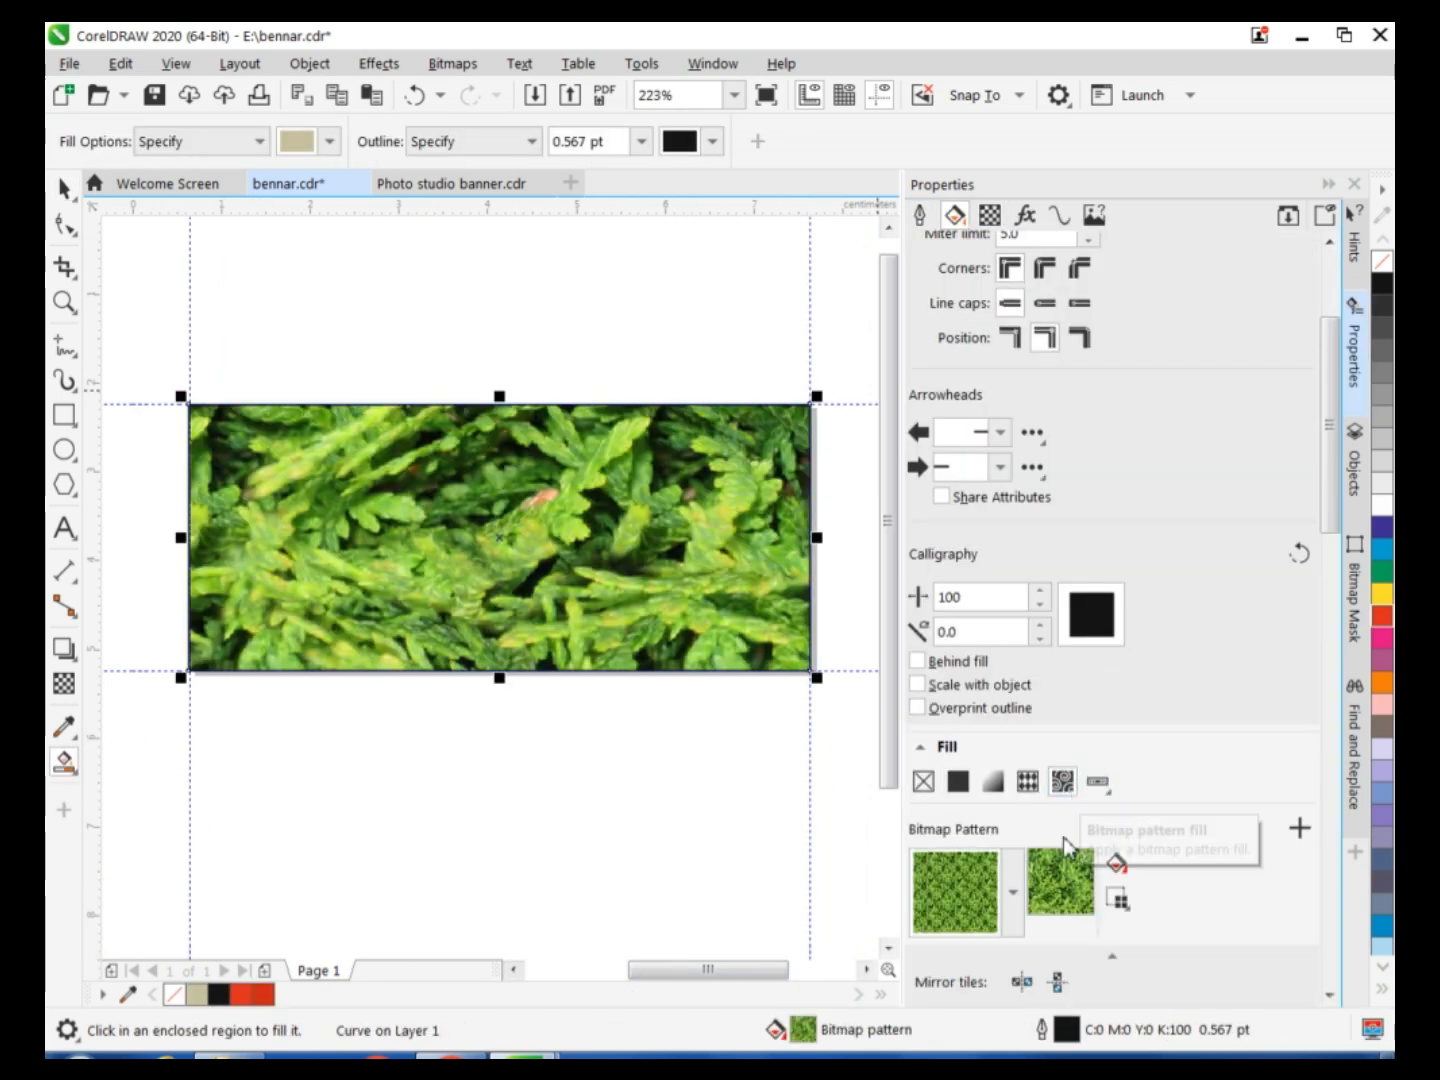
# Replace the foliage pattern in the rectangle with the grey wood-grain bitmap pattern.
pyautogui.click(1066, 850)
pyautogui.click(1019, 724)
pyautogui.click(1237, 382)
pyautogui.click(1117, 864)
pyautogui.click(1117, 864)
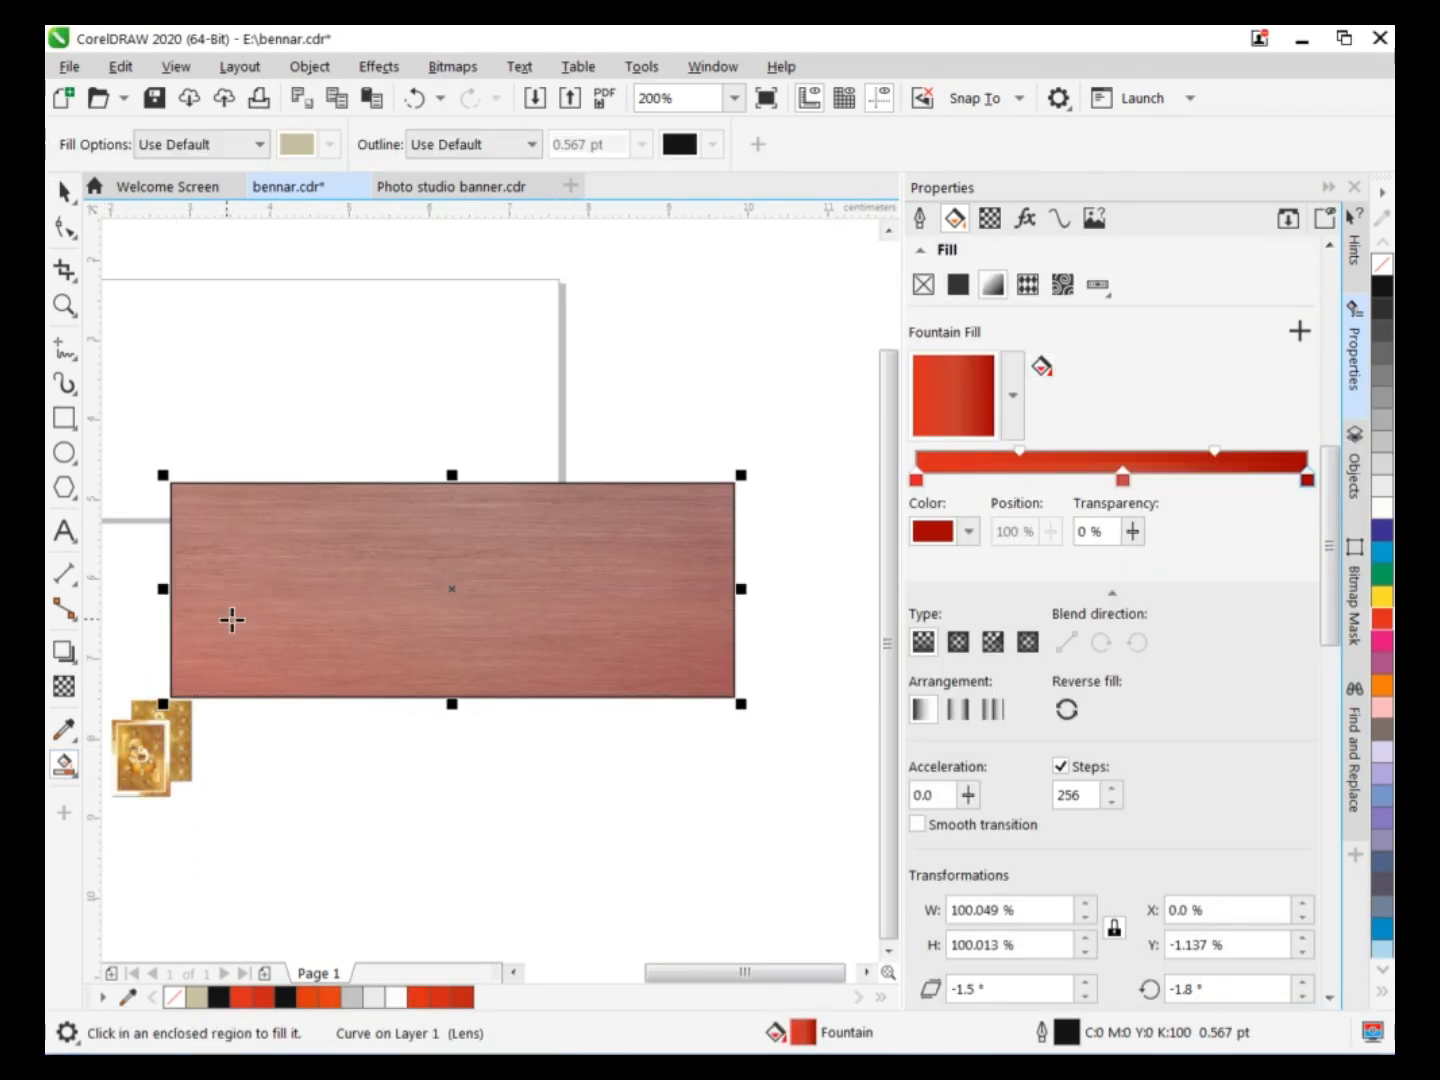
pyautogui.click(260, 579)
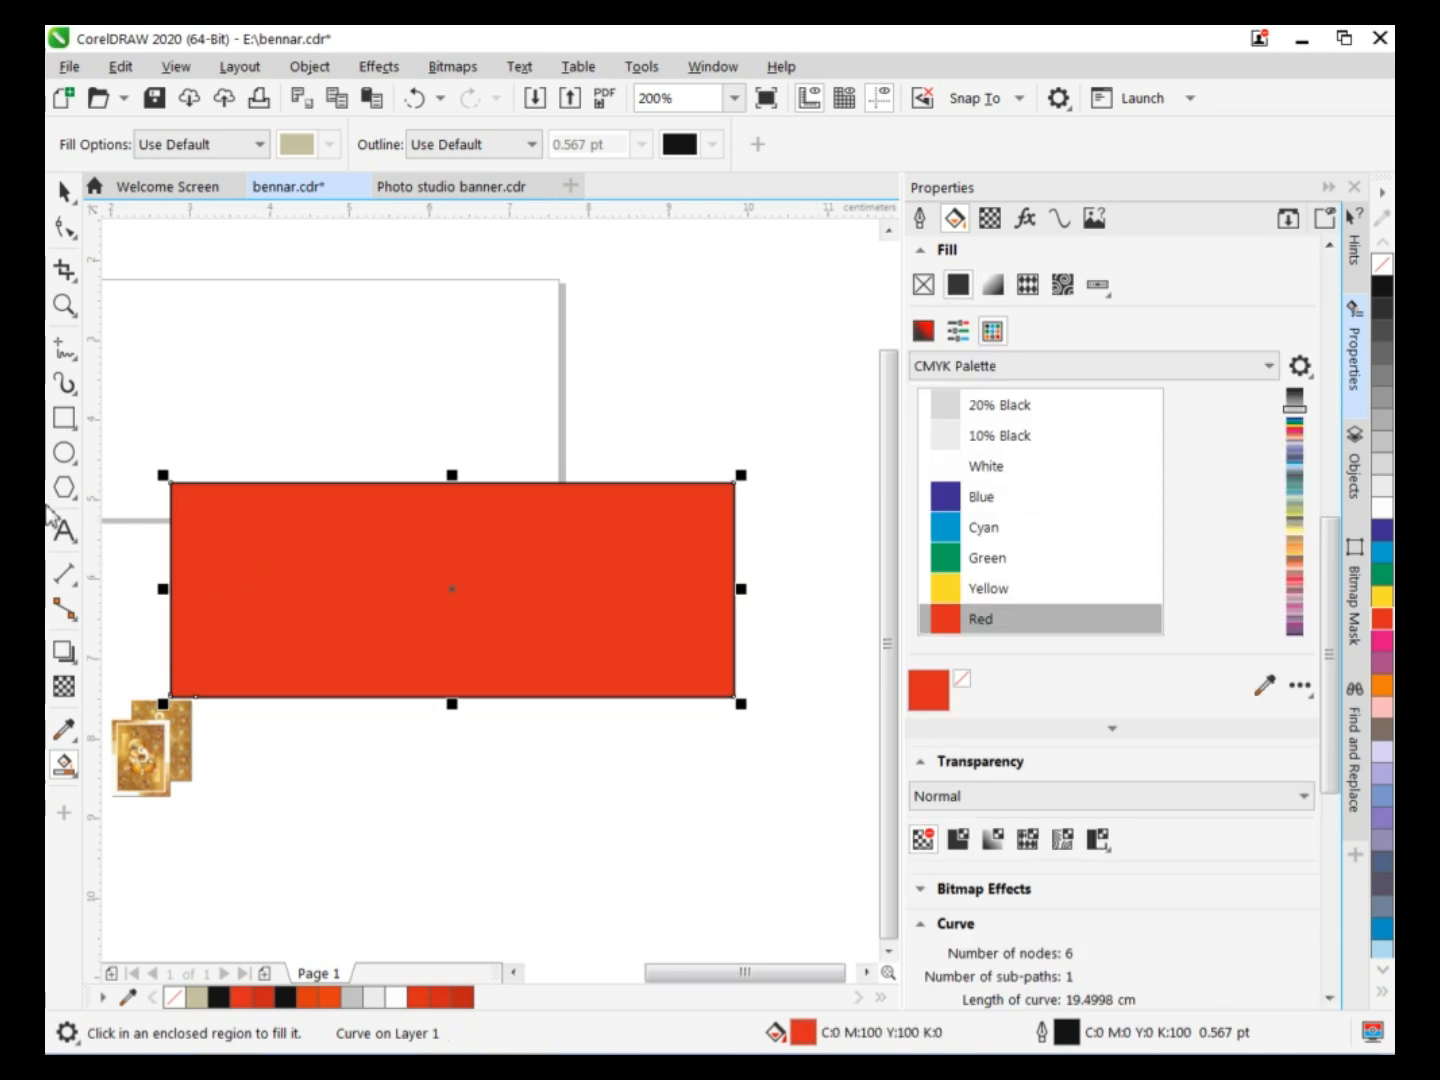
# Apply a uniform transparency of 34 to the red rectangle and change its fill to C4 M100 Y100 K18.
pyautogui.click(64, 686)
pyautogui.moveTo(455, 740); pyautogui.dragTo(419, 731)
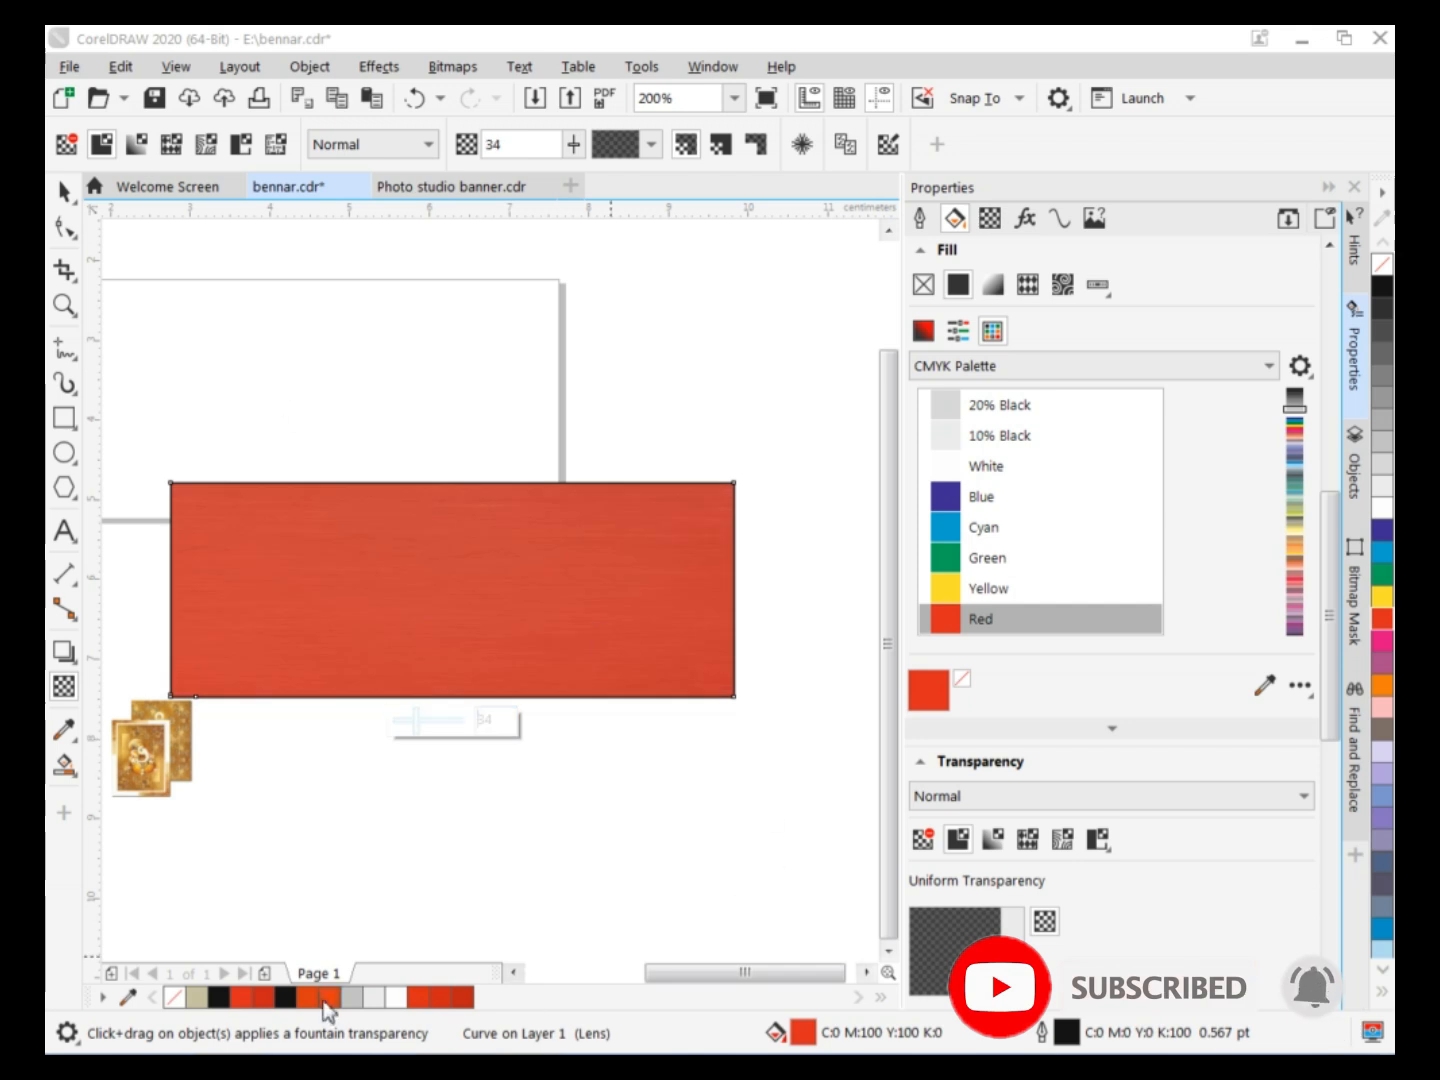
pyautogui.click(465, 998)
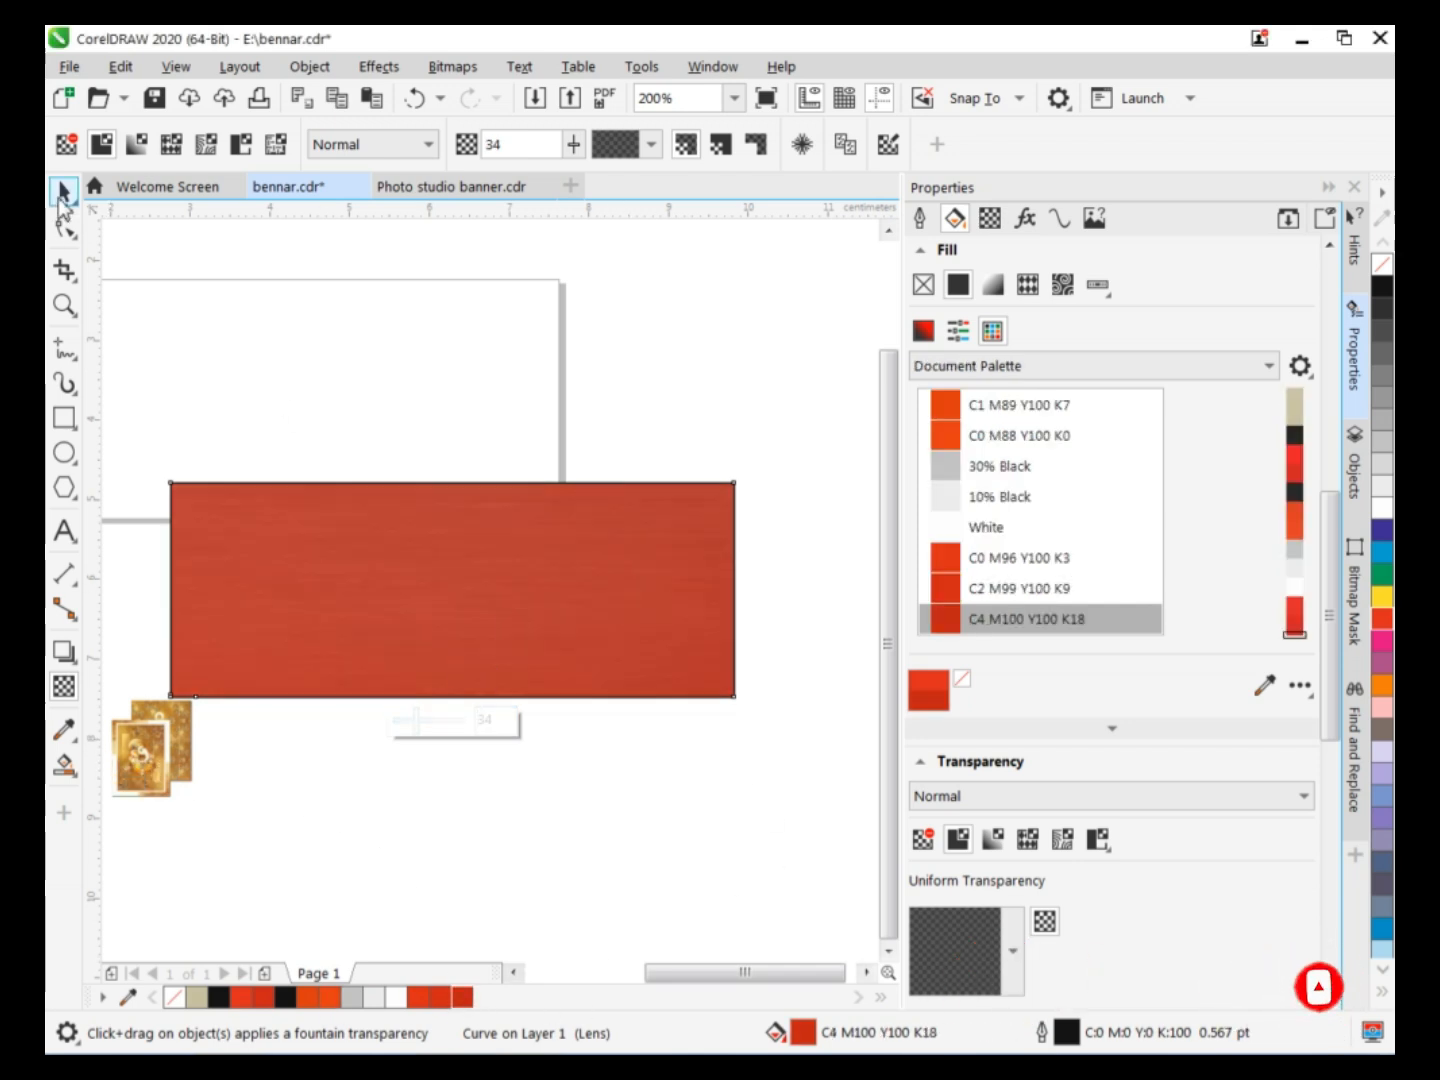
# Group the red wood panel's objects and PowerClip the group inside the page-frame rectangle.
pyautogui.click(63, 192)
pyautogui.moveTo(199, 572); pyautogui.dragTo(868, 861)
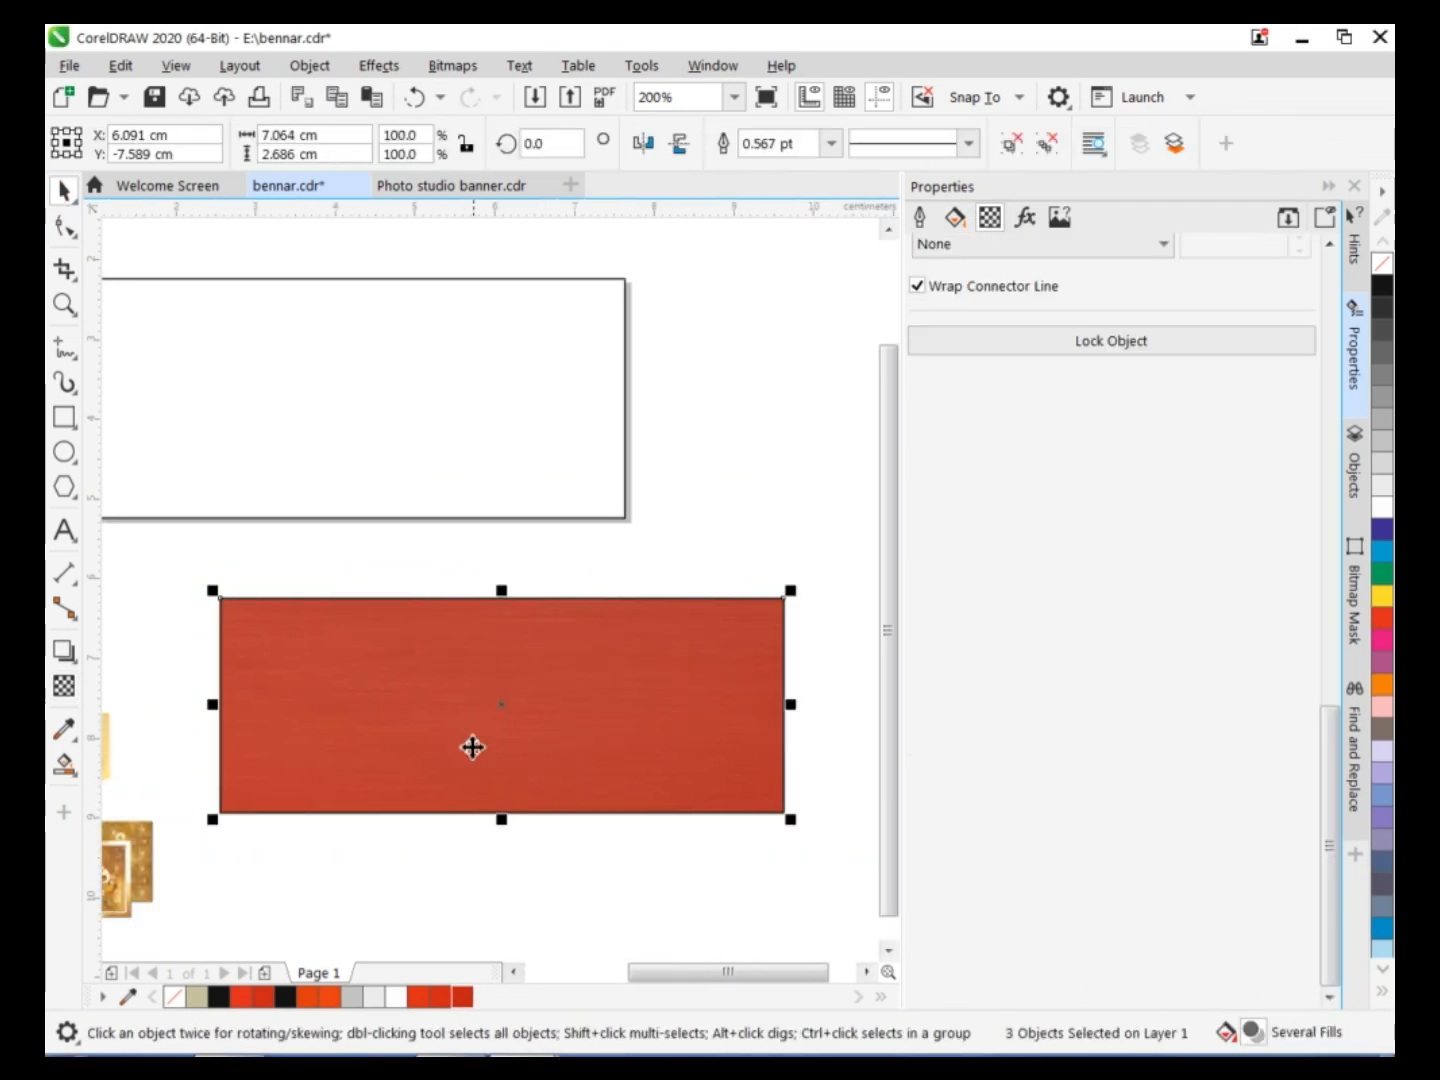
pyautogui.hotkey('ctrl', 'g')
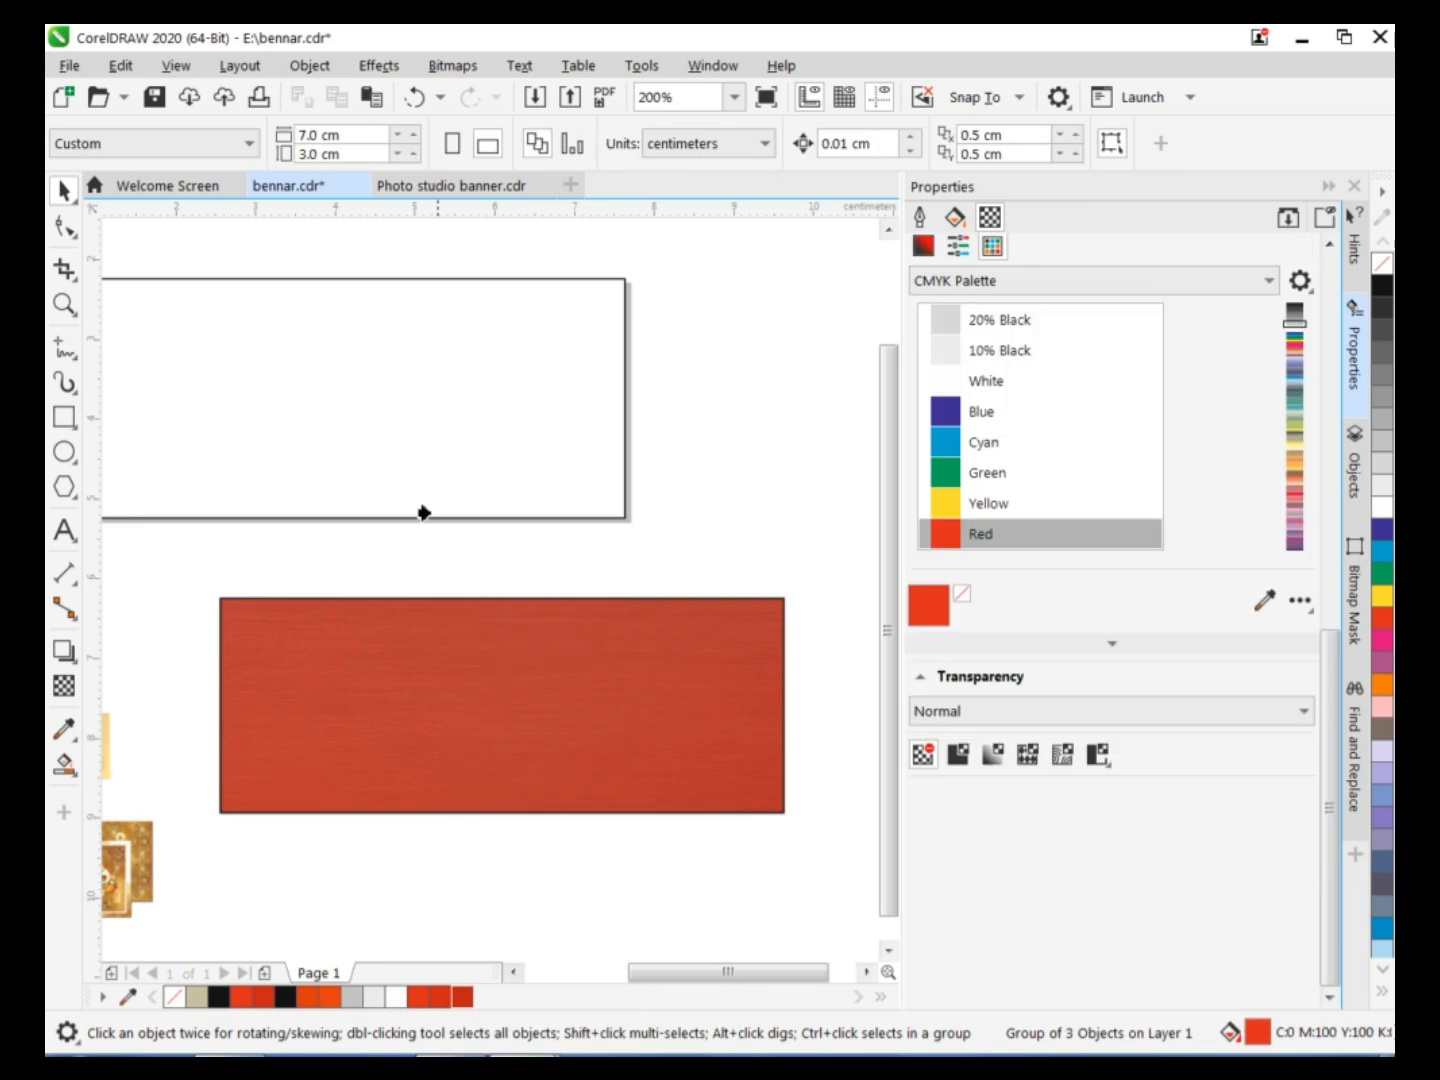
pyautogui.click(427, 513)
pyautogui.moveTo(723, 973); pyautogui.dragTo(696, 973)
pyautogui.click(150, 252)
pyautogui.click(400, 467)
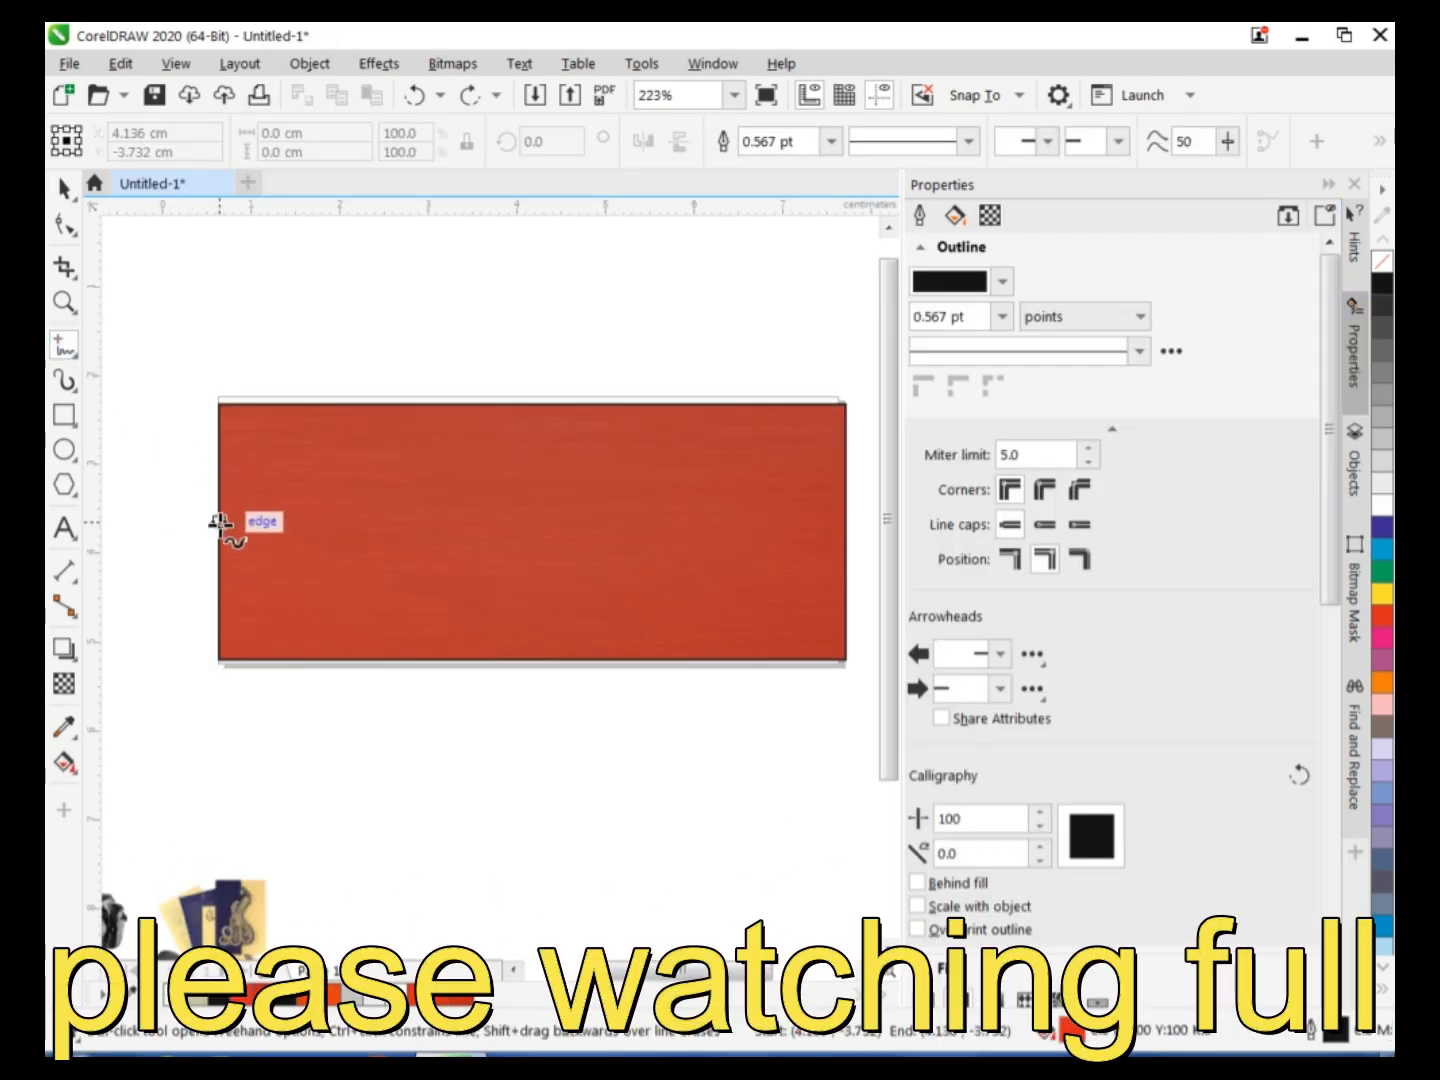
# Draw a horizontal line about 7.06 cm long across the middle of the red panel and smear it into waves.
pyautogui.click(220, 522)
pyautogui.click(845, 522)
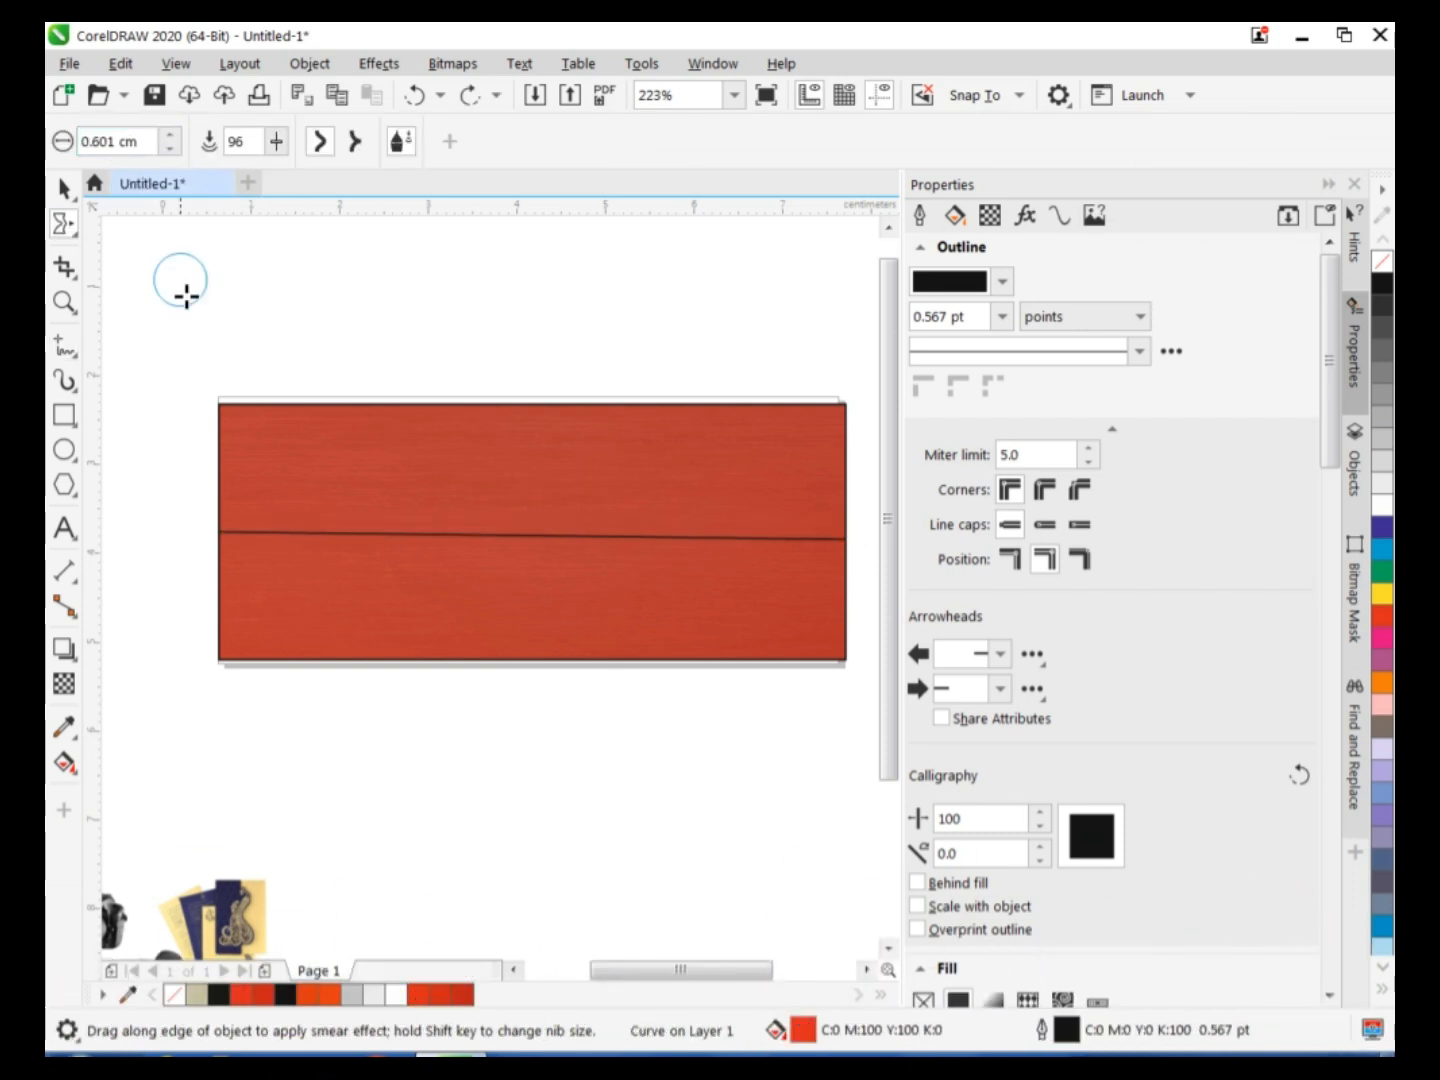
pyautogui.moveTo(255, 540)
pyautogui.mouseDown()
pyautogui.moveTo(251, 522)
pyautogui.moveTo(285, 526)
pyautogui.mouseUp()
pyautogui.moveTo(289, 533)
pyautogui.mouseDown()
pyautogui.moveTo(400, 538)
pyautogui.moveTo(452, 524)
pyautogui.moveTo(455, 539)
pyautogui.moveTo(528, 522)
pyautogui.mouseUp()
pyautogui.moveTo(572, 536)
pyautogui.mouseDown()
pyautogui.moveTo(656, 540)
pyautogui.moveTo(700, 526)
pyautogui.moveTo(736, 541)
pyautogui.moveTo(769, 527)
pyautogui.moveTo(800, 553)
pyautogui.moveTo(823, 530)
pyautogui.mouseUp()
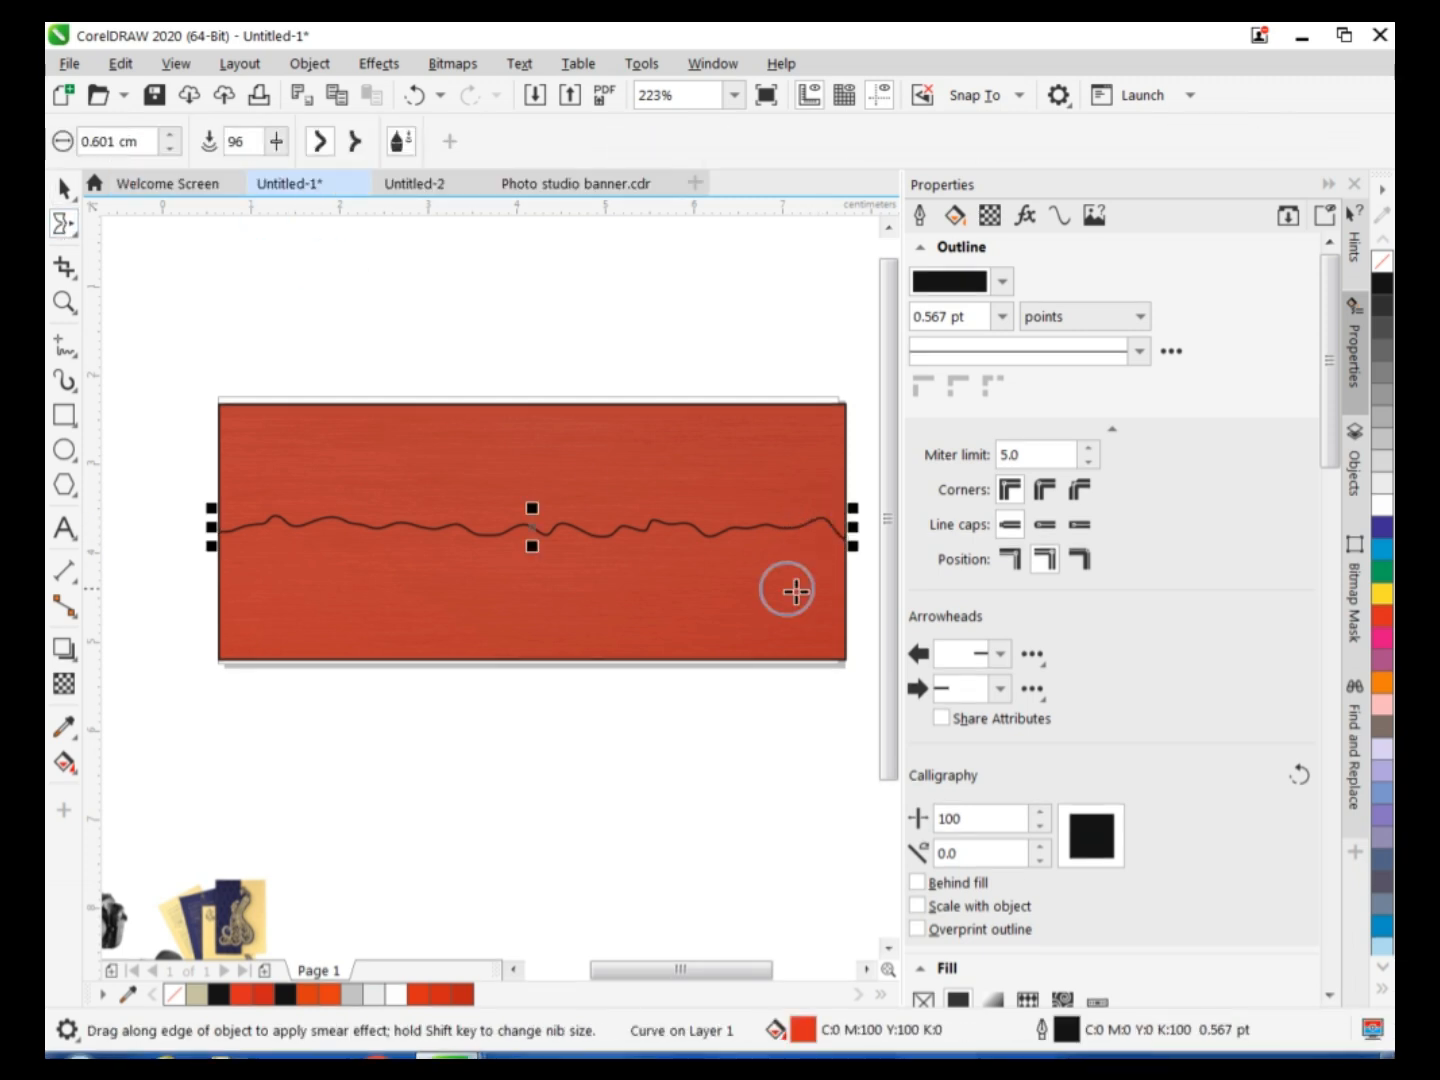
# Smear higher peaks into the wavy line near its left and right parts with a 0.601 cm nib.
pyautogui.moveTo(631, 545)
pyautogui.mouseDown()
pyautogui.moveTo(637, 502)
pyautogui.moveTo(664, 509)
pyautogui.mouseUp()
pyautogui.click(482, 184)
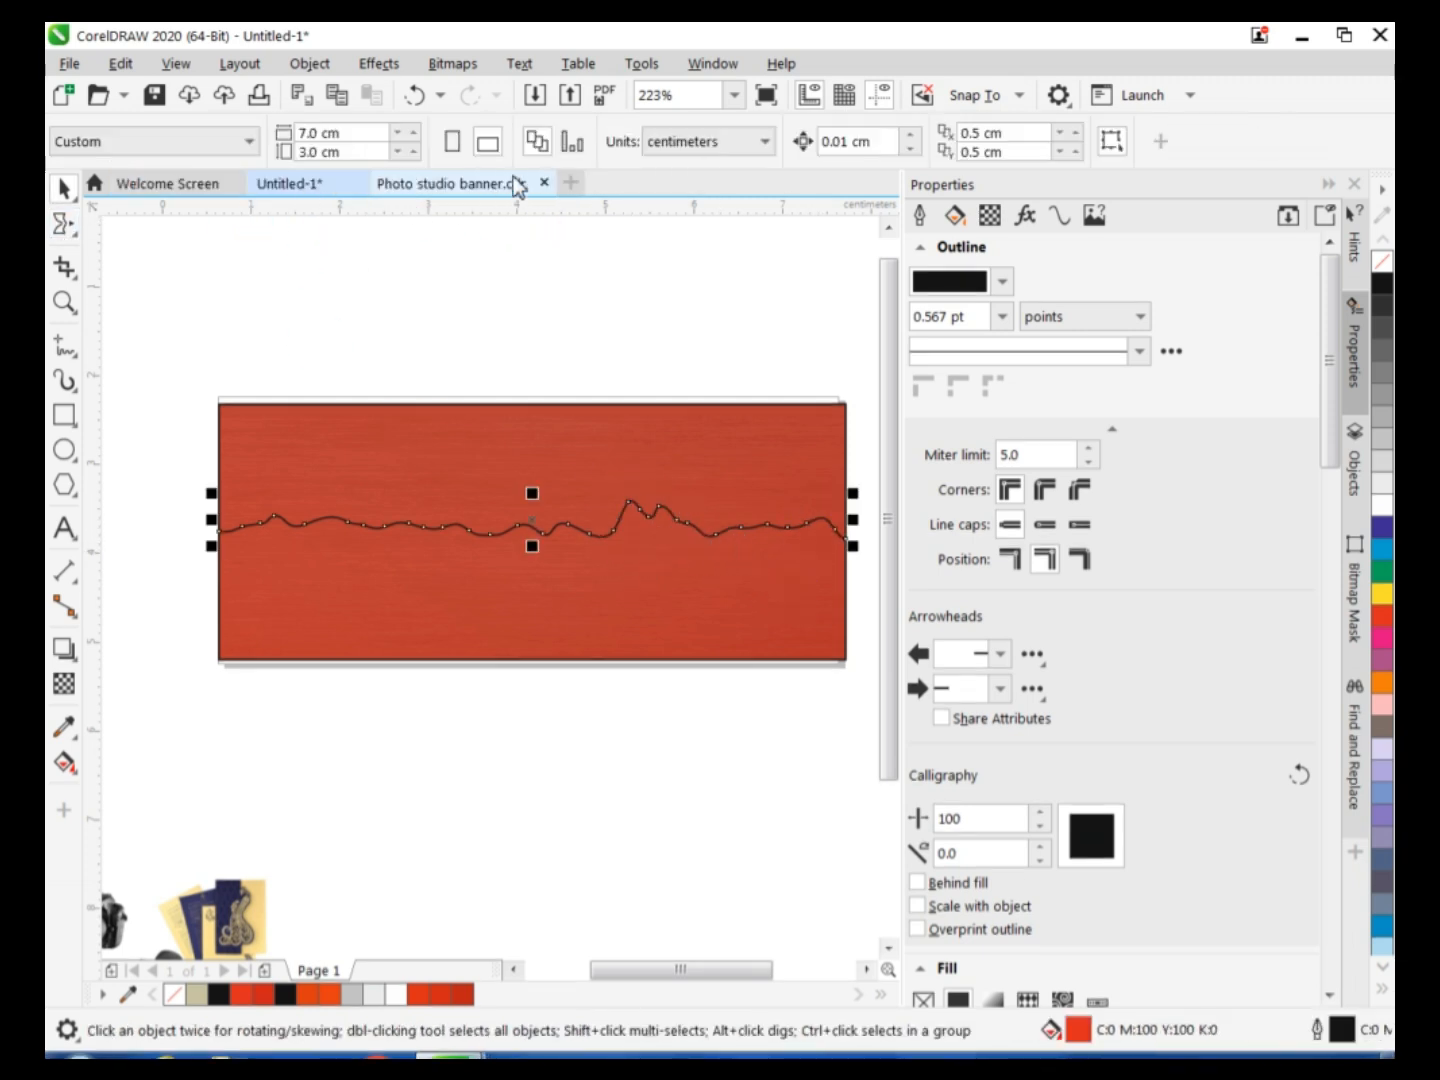
pyautogui.click(62, 222)
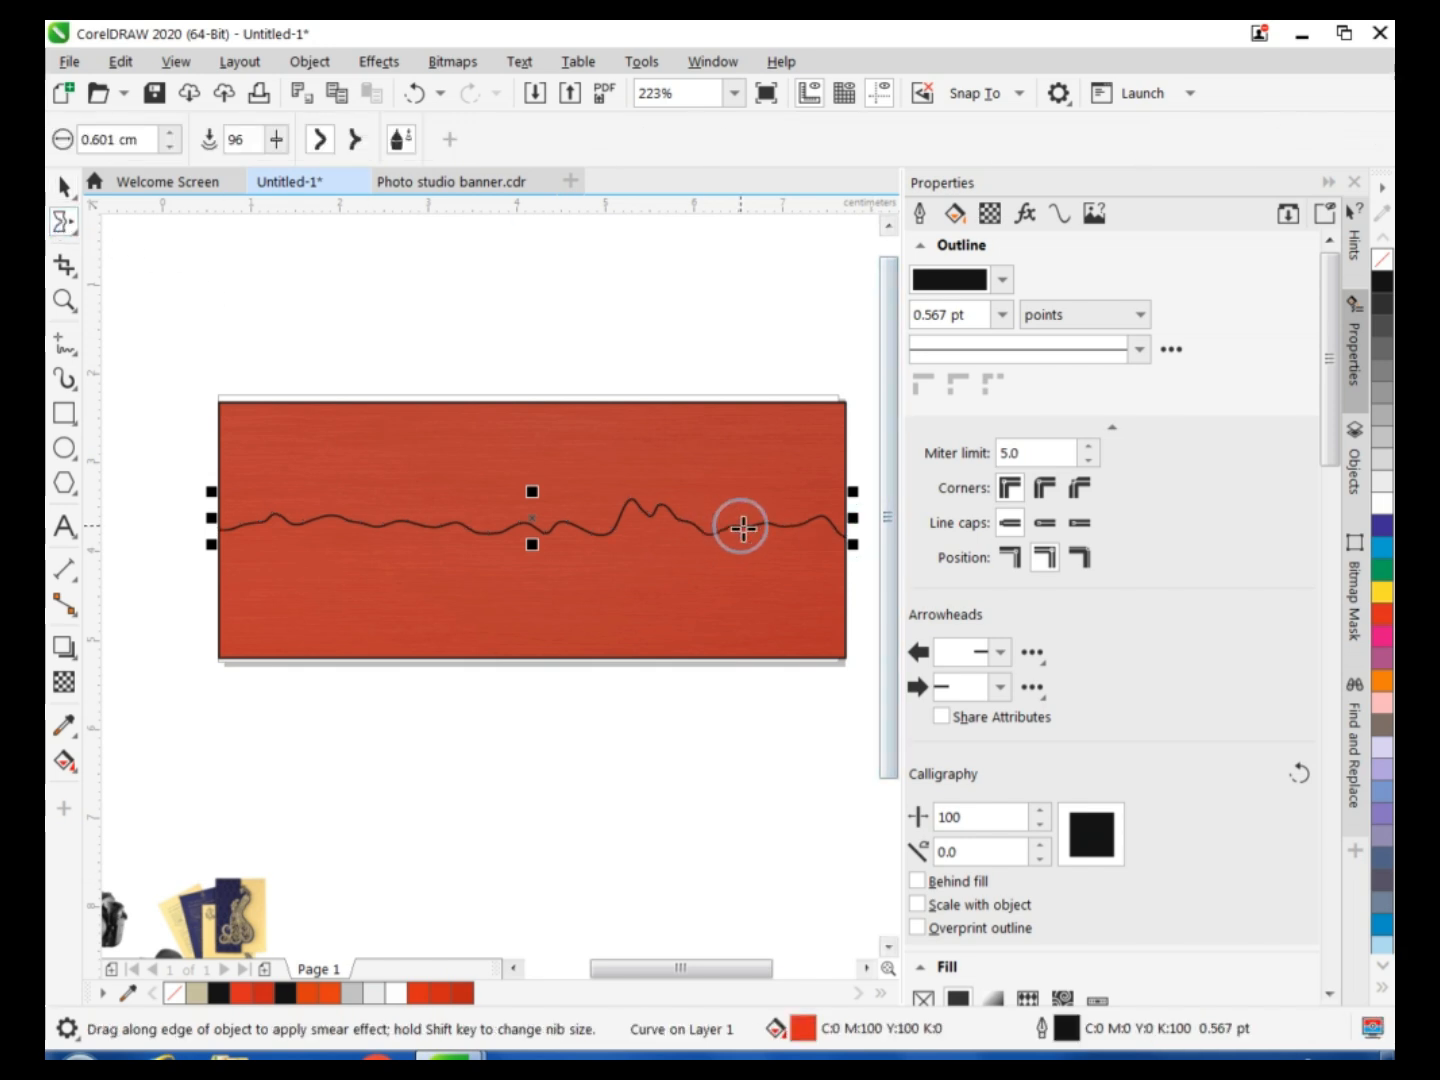
pyautogui.moveTo(268, 500); pyautogui.dragTo(264, 497)
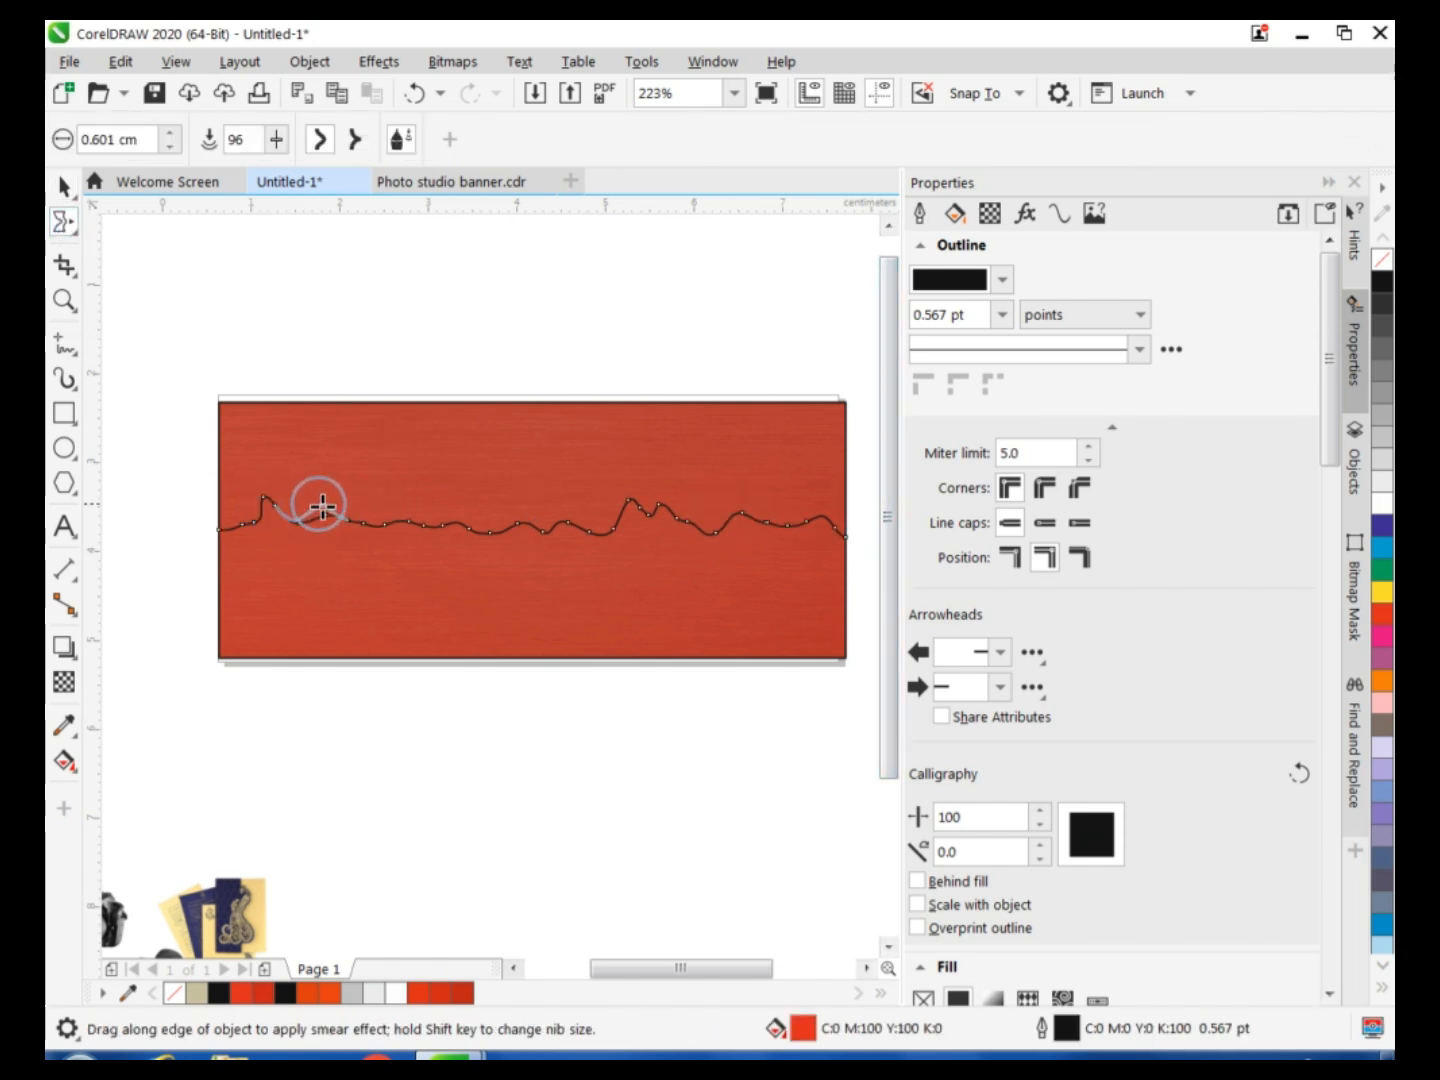
pyautogui.click(64, 186)
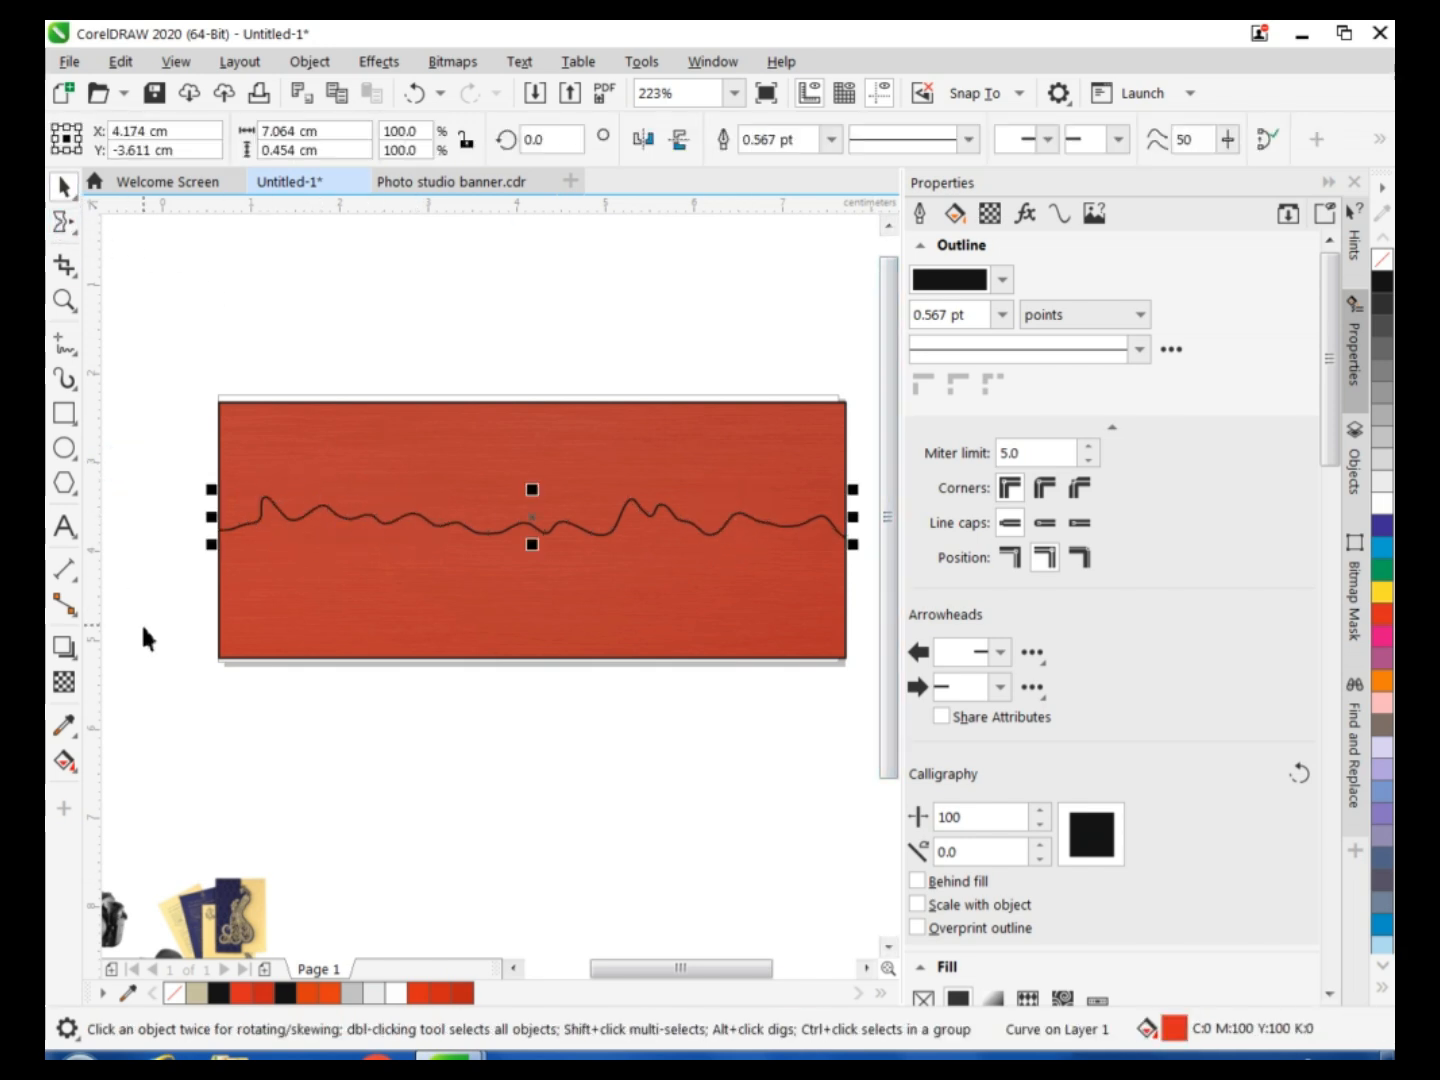
pyautogui.click(140, 624)
pyautogui.click(72, 772)
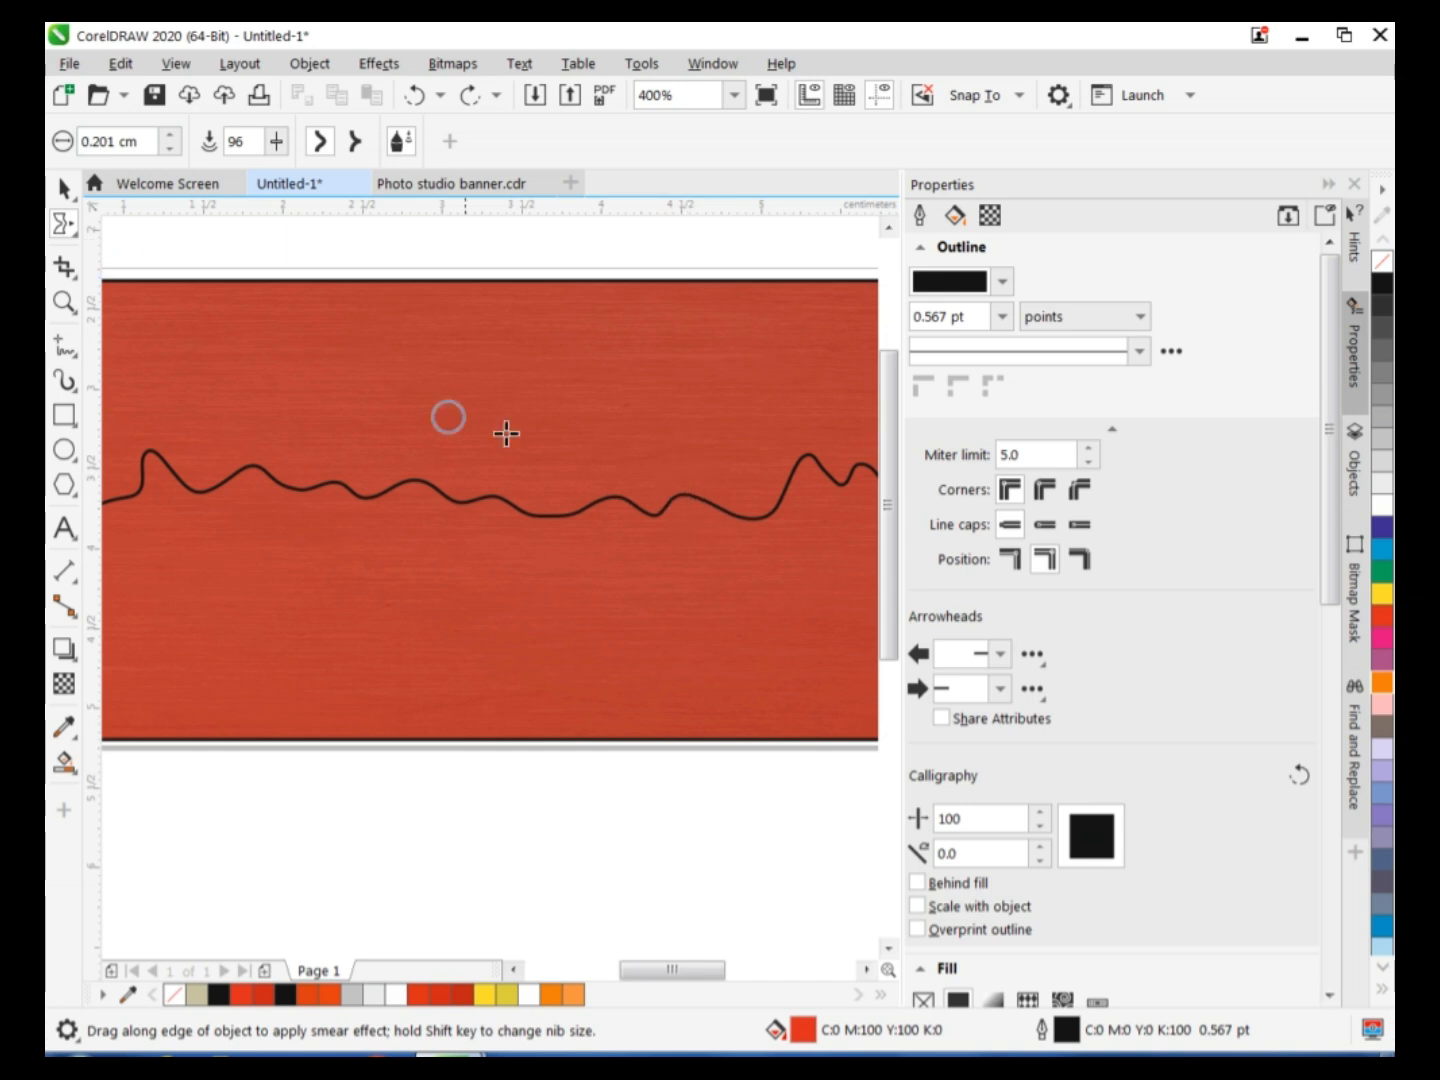
# Smear finer, irregular torn-edge bumps along the wavy line with a 0.201 cm nib.
pyautogui.click(70, 188)
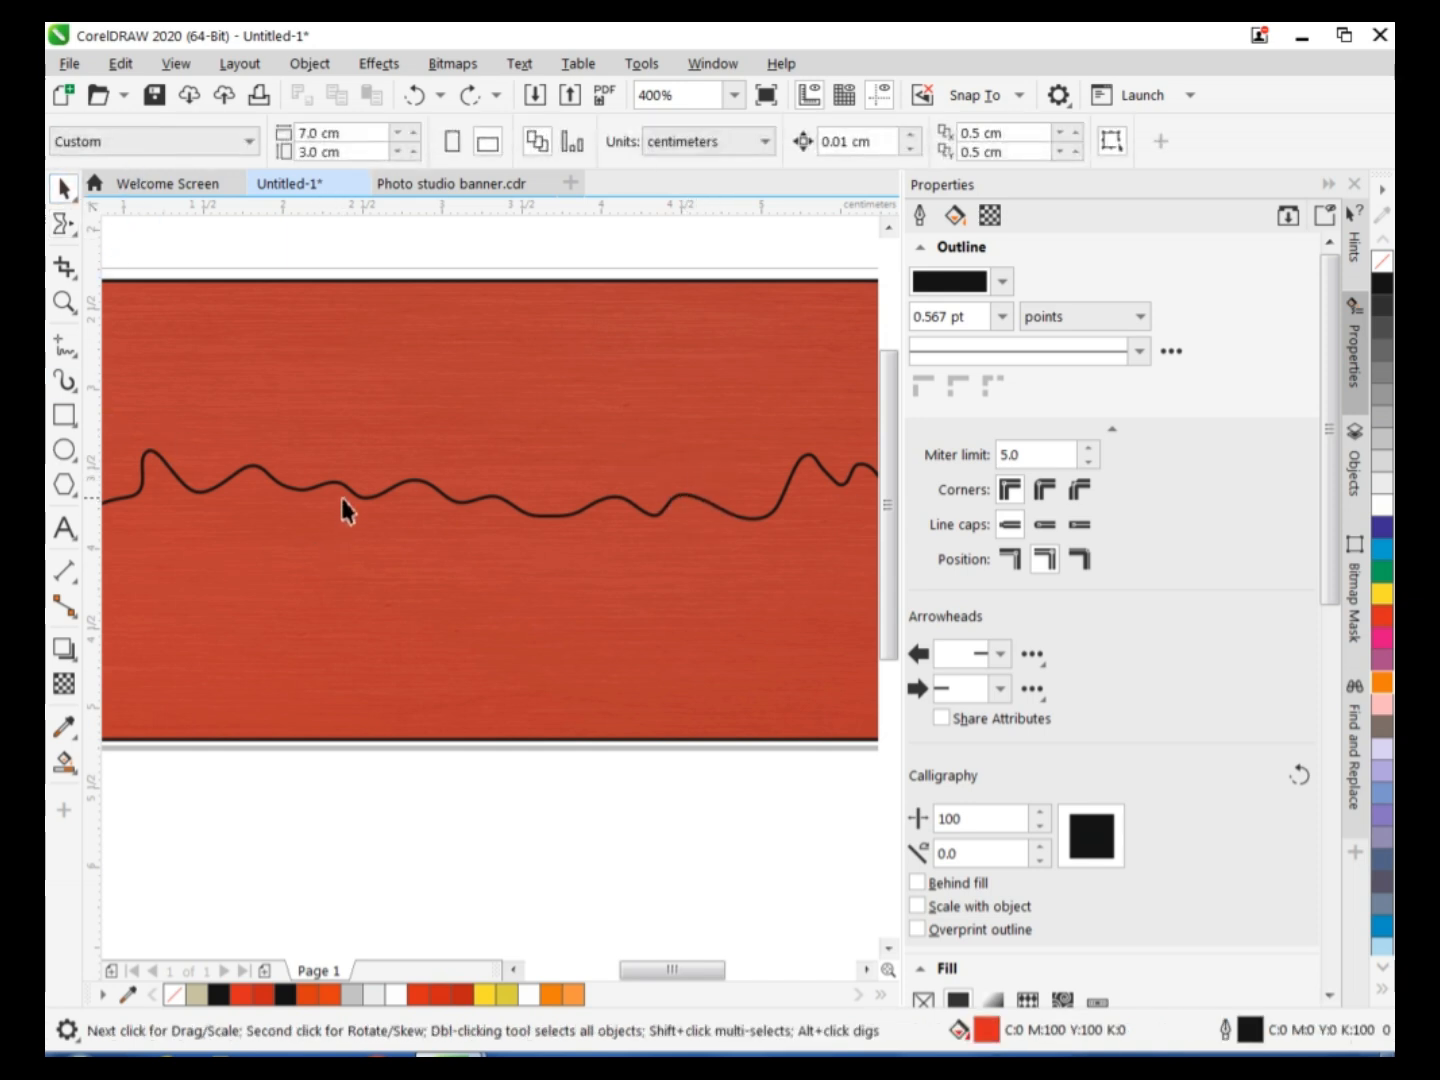
pyautogui.click(355, 496)
pyautogui.click(62, 224)
pyautogui.moveTo(720, 508)
pyautogui.mouseDown()
pyautogui.moveTo(723, 466)
pyautogui.moveTo(785, 485)
pyautogui.moveTo(773, 487)
pyautogui.moveTo(828, 466)
pyautogui.mouseUp()
pyautogui.moveTo(498, 479)
pyautogui.mouseDown()
pyautogui.moveTo(532, 507)
pyautogui.moveTo(650, 497)
pyautogui.mouseUp()
pyautogui.moveTo(668, 967); pyautogui.dragTo(702, 970)
pyautogui.moveTo(681, 511)
pyautogui.mouseDown()
pyautogui.moveTo(806, 492)
pyautogui.moveTo(755, 472)
pyautogui.mouseUp()
pyautogui.moveTo(787, 487); pyautogui.dragTo(760, 476)
pyautogui.moveTo(819, 495); pyautogui.dragTo(806, 469)
pyautogui.moveTo(708, 970); pyautogui.dragTo(738, 964)
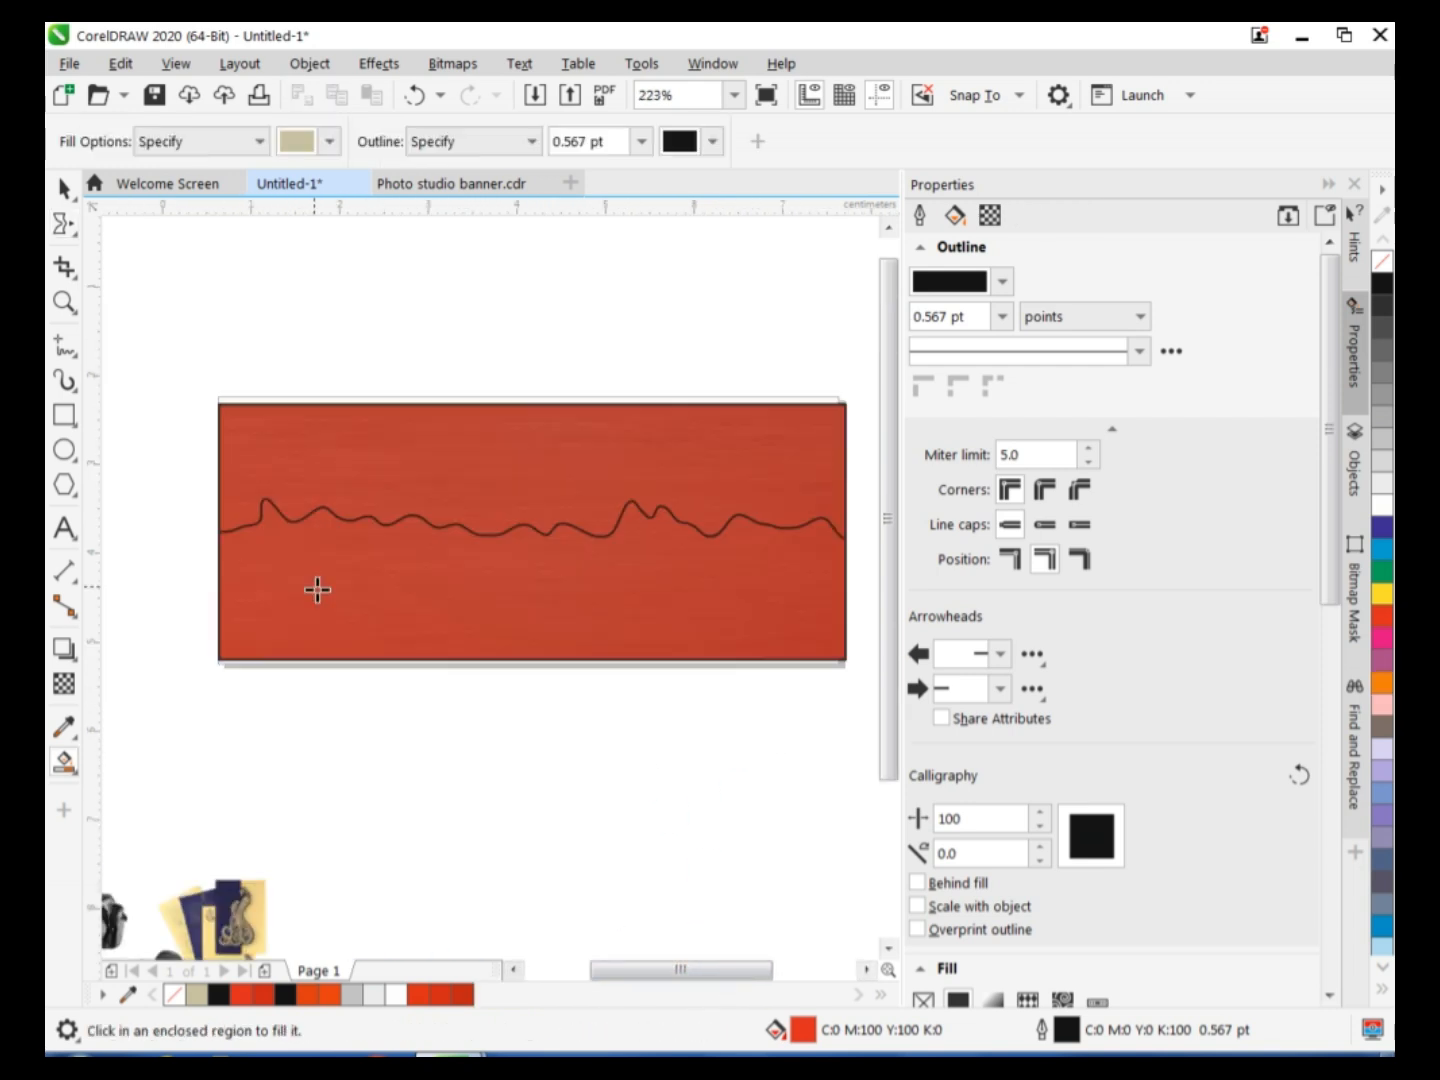
# Fill the area below the wavy line with yellow and adjust the colour to C13 M4 Y88 K8.
pyautogui.click(315, 587)
pyautogui.click(1381, 594)
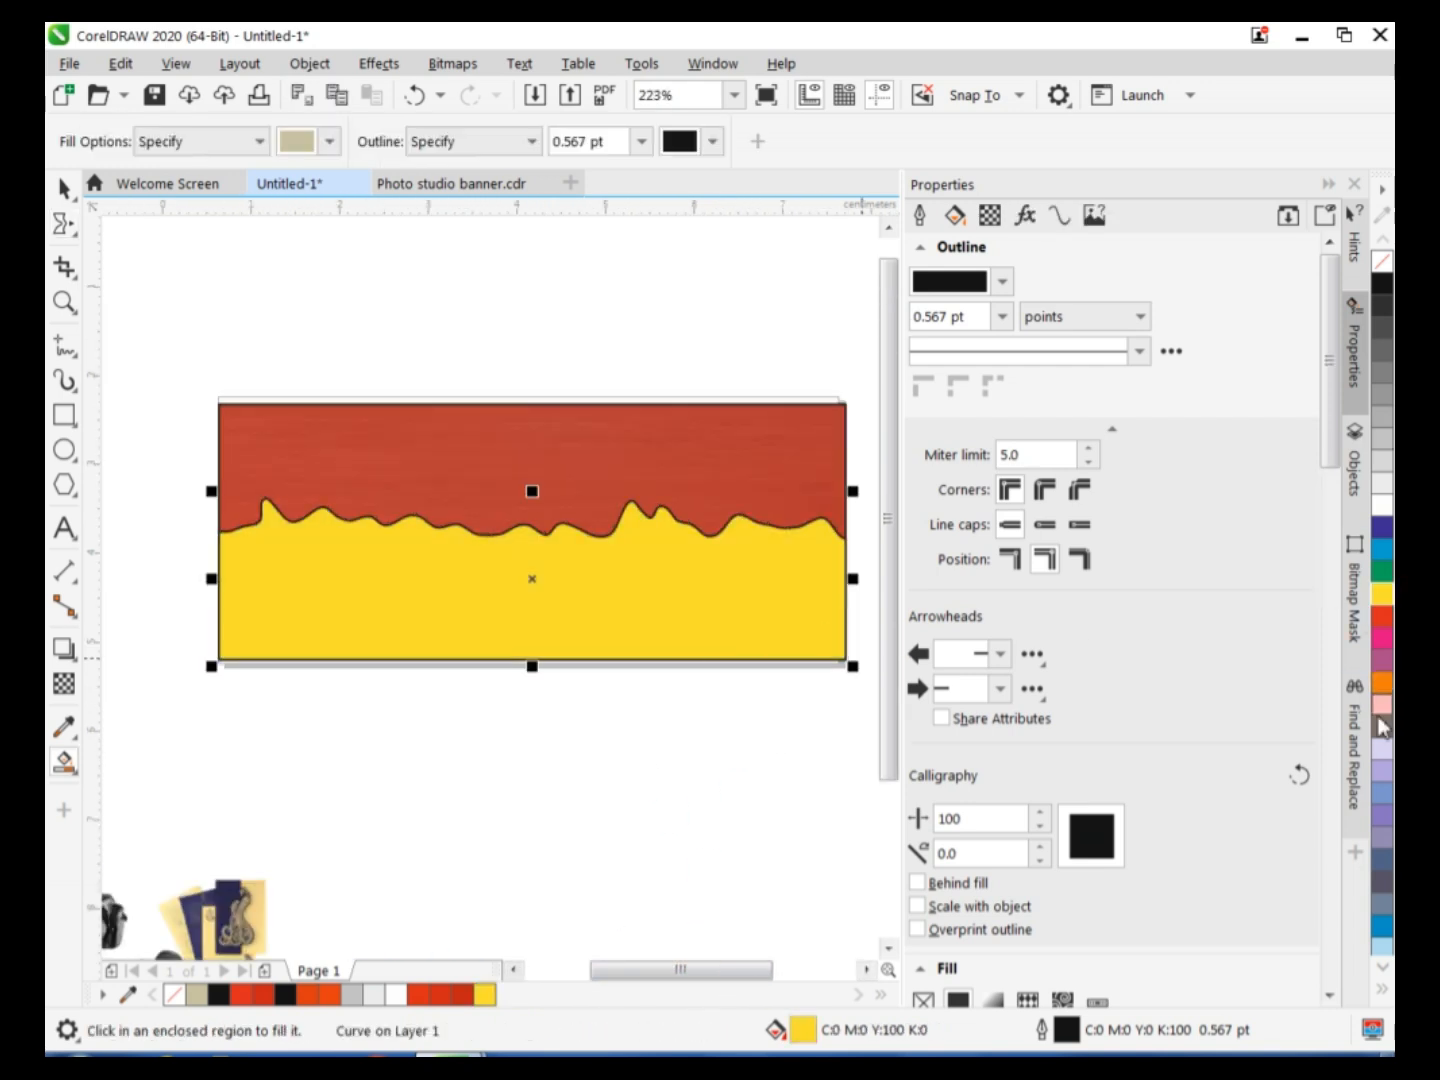
pyautogui.doubleClick(805, 1036)
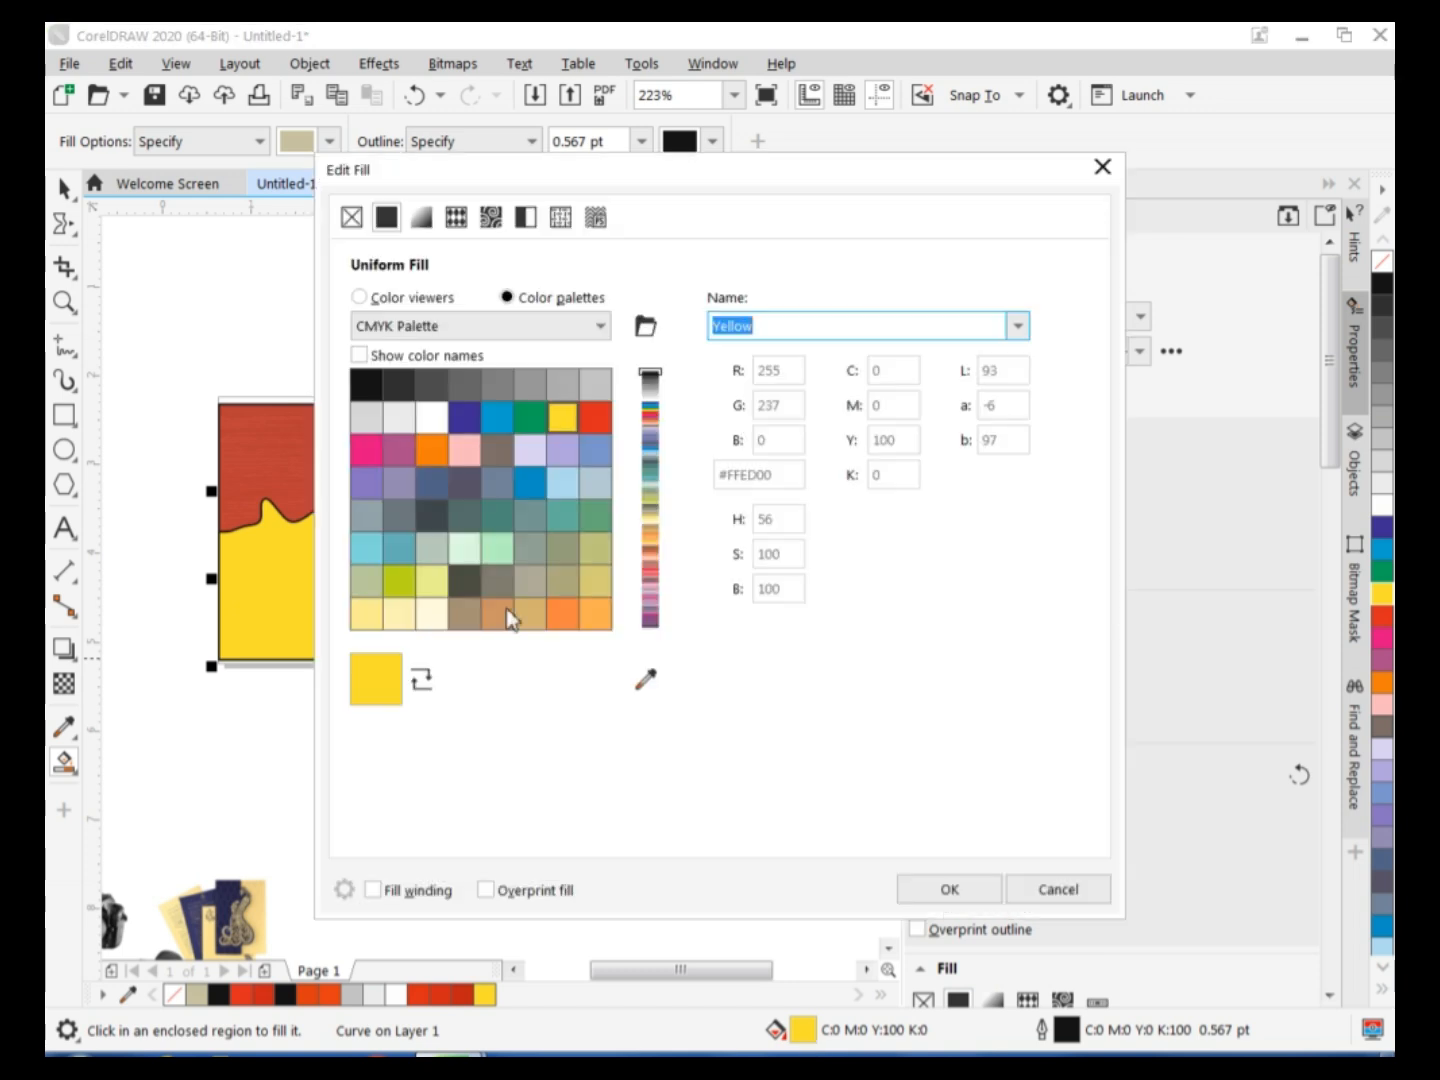
pyautogui.click(359, 298)
pyautogui.click(629, 436)
pyautogui.moveTo(606, 426)
pyautogui.mouseDown()
pyautogui.moveTo(575, 389)
pyautogui.moveTo(593, 386)
pyautogui.mouseUp()
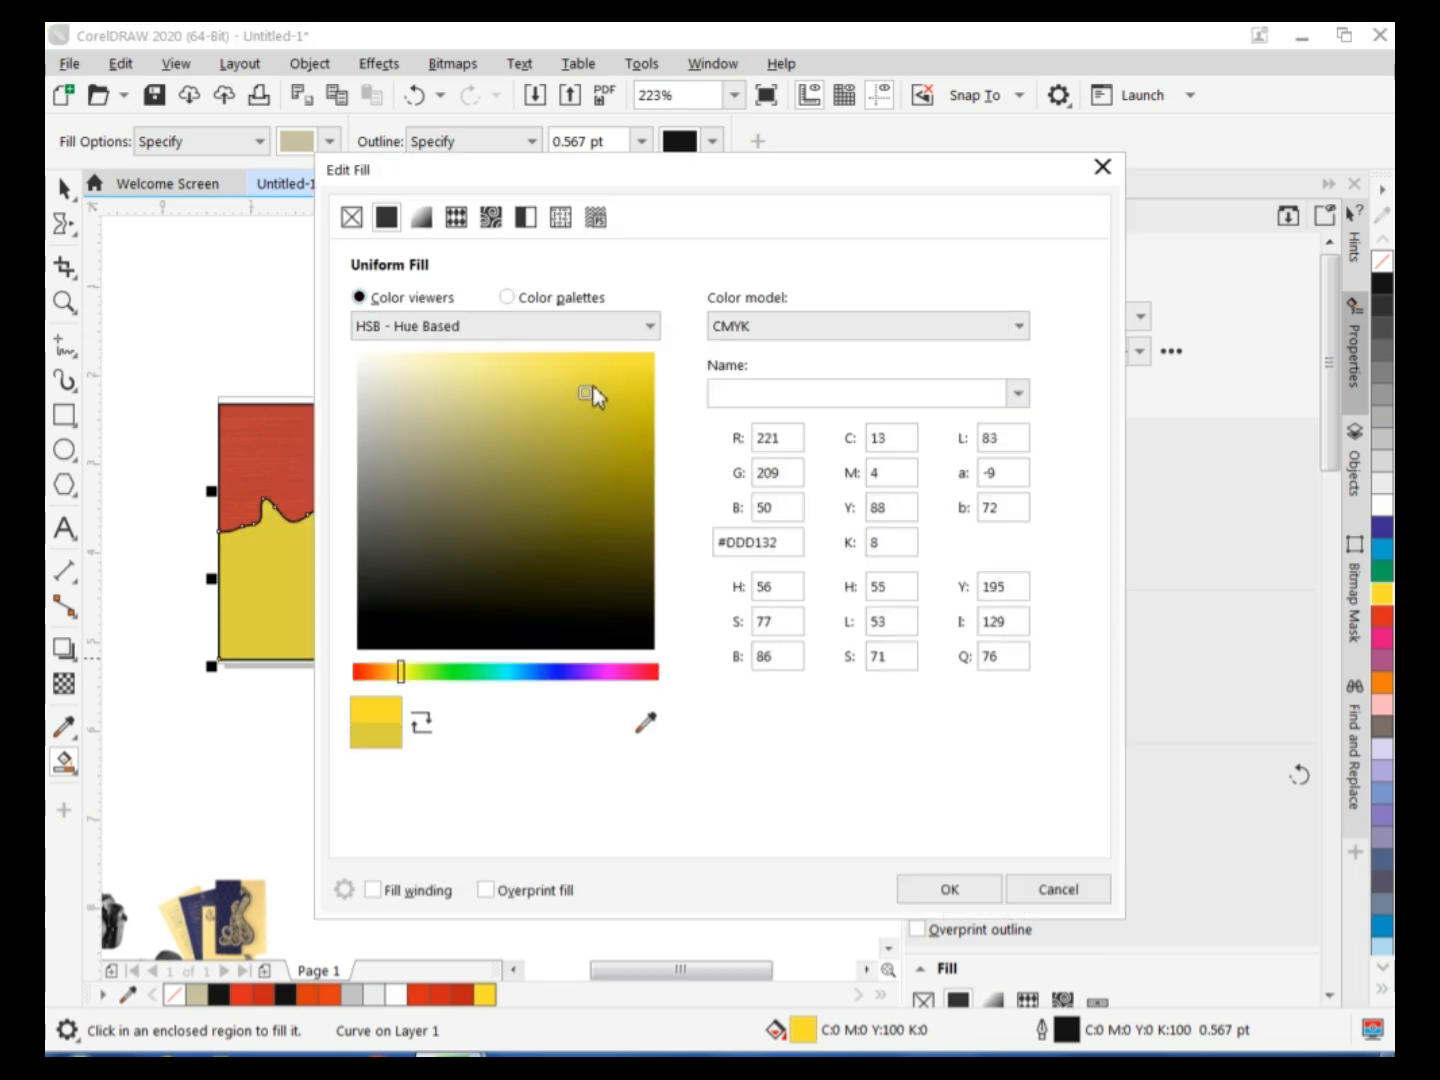
pyautogui.click(975, 895)
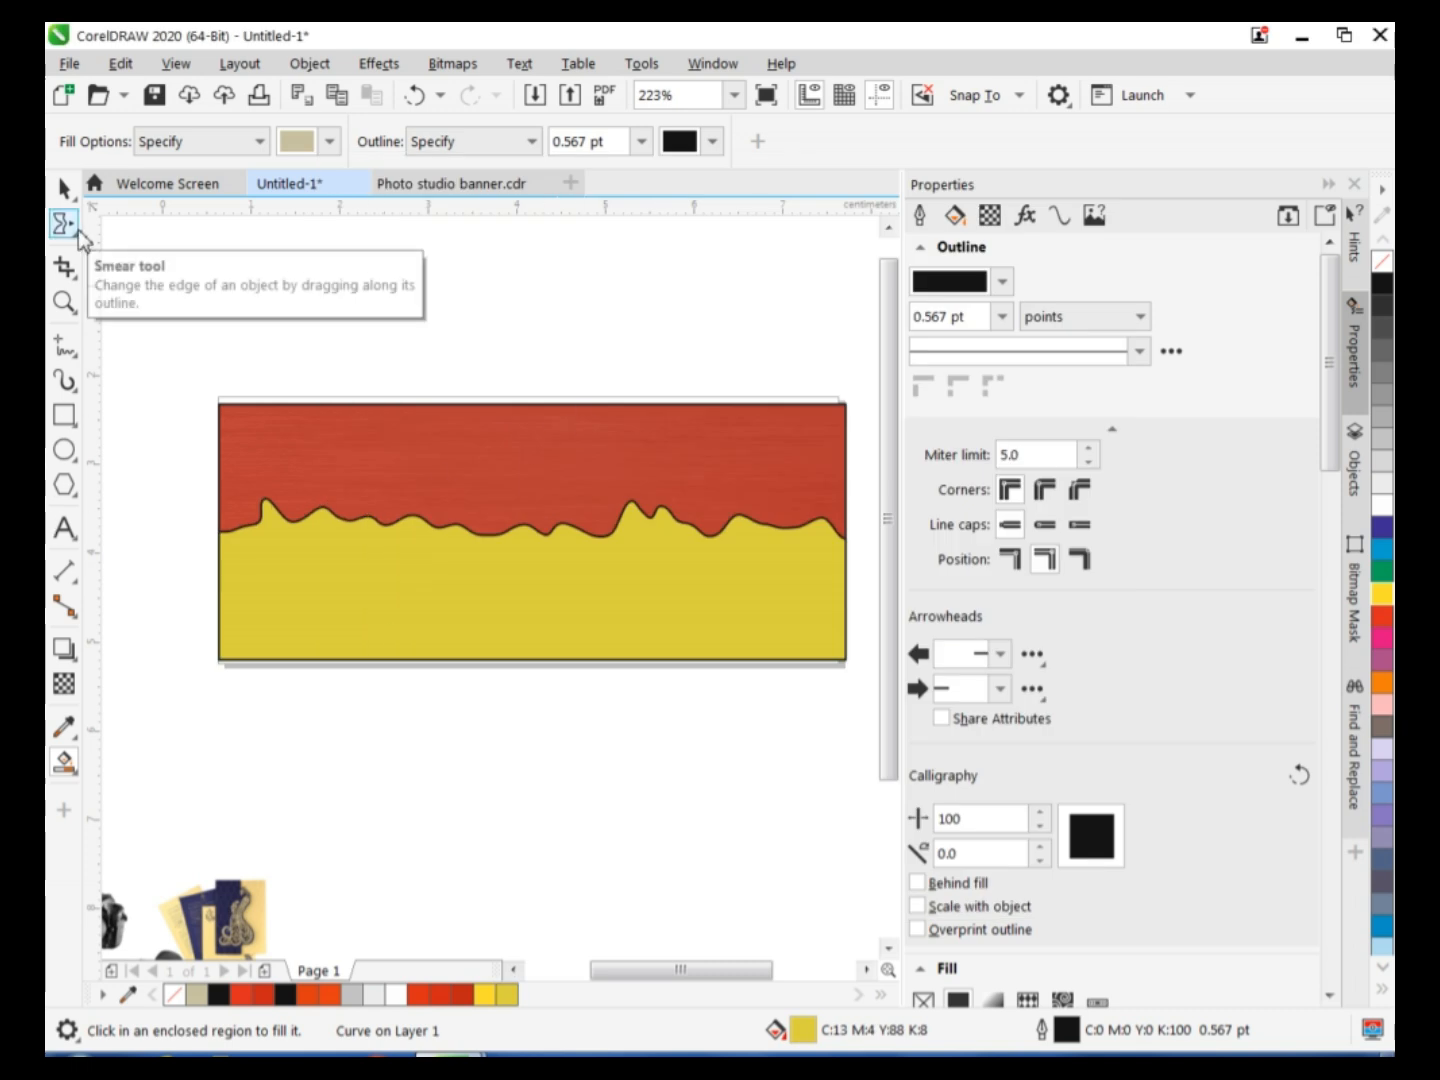
# Offset a copy of the outline-free yellow shape slightly upward and fill it with white.
pyautogui.click(60, 190)
pyautogui.moveTo(463, 625); pyautogui.dragTo(466, 602)
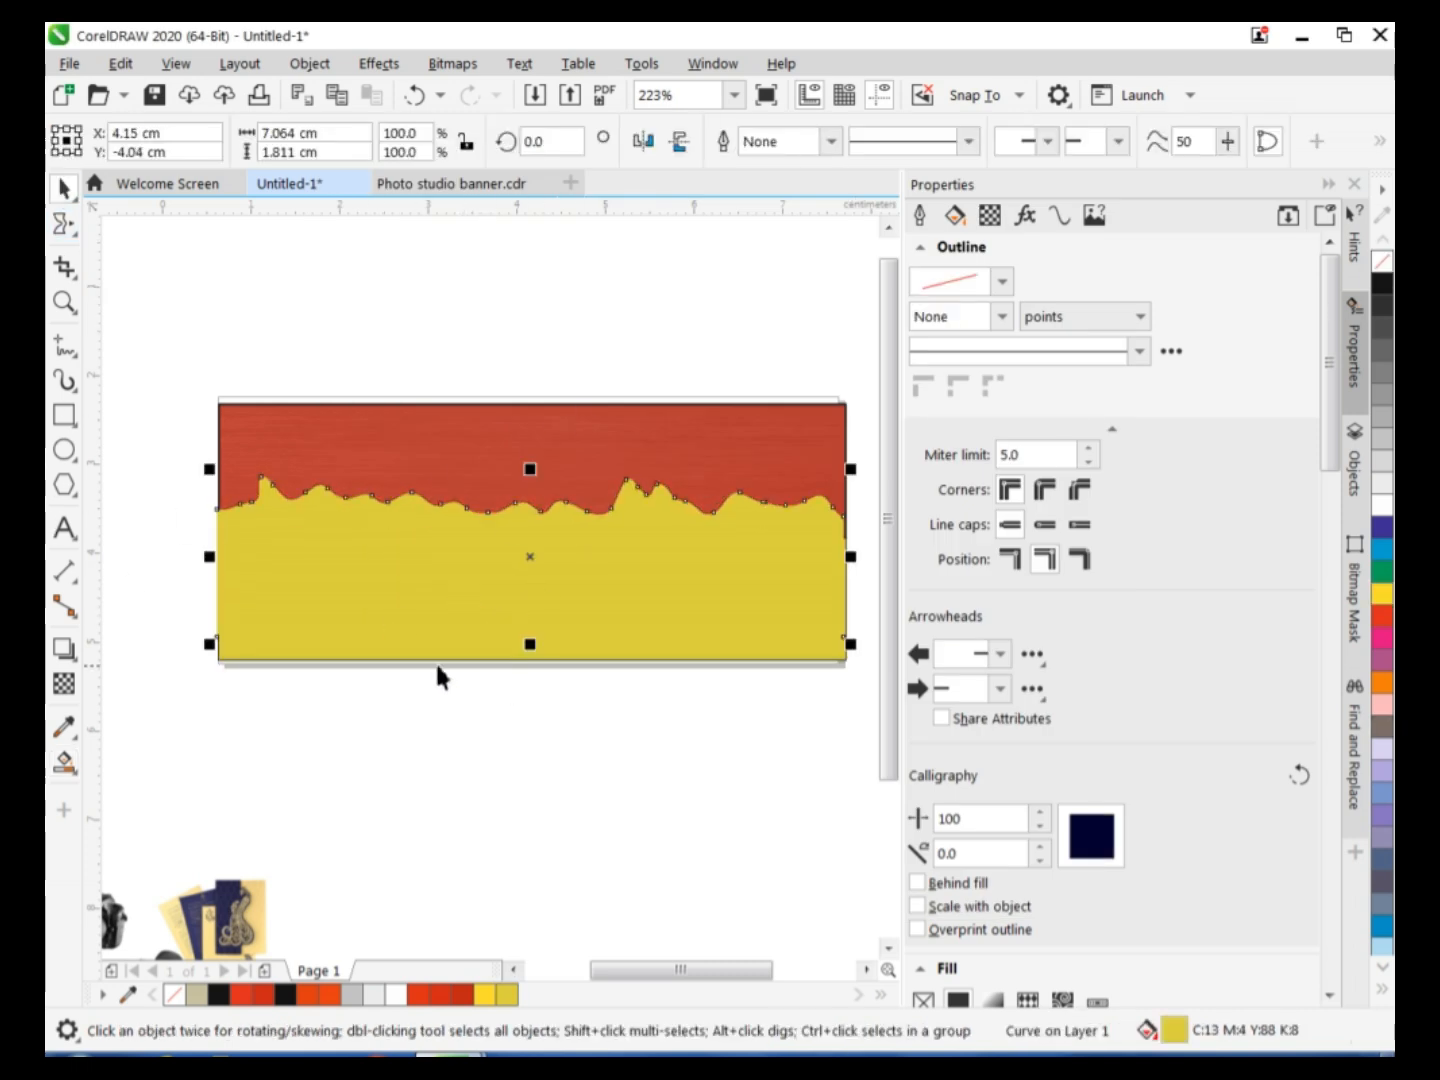
pyautogui.click(1382, 505)
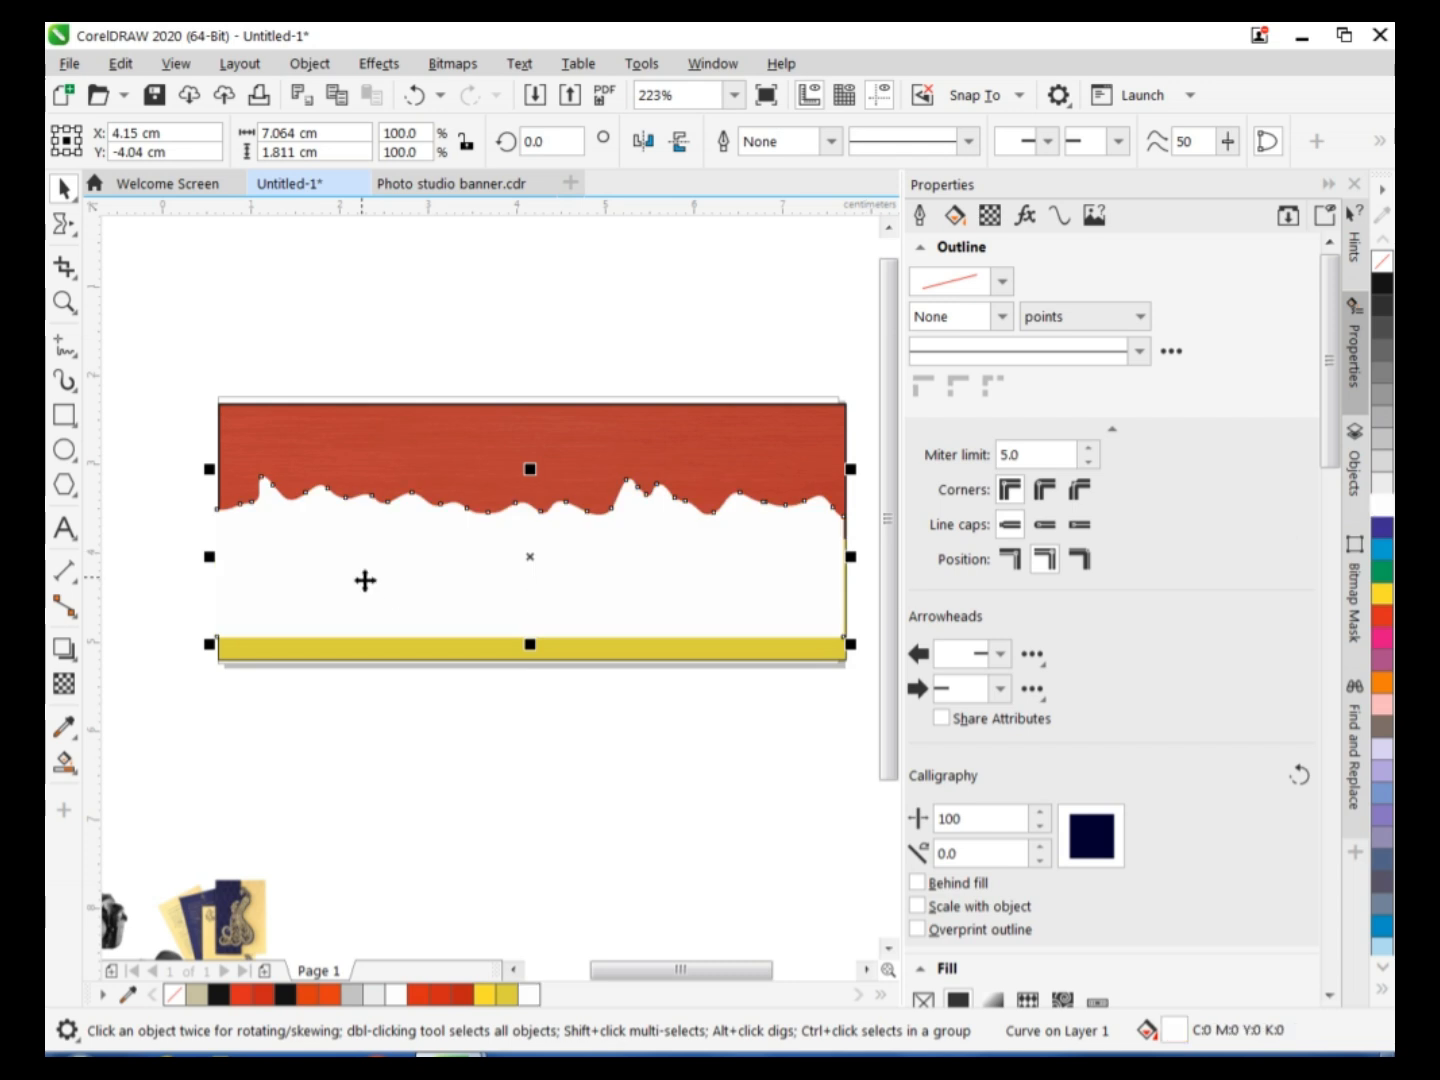
# Try to send the white copy behind all other objects.
pyautogui.hotkey('shift', 'pagedown')
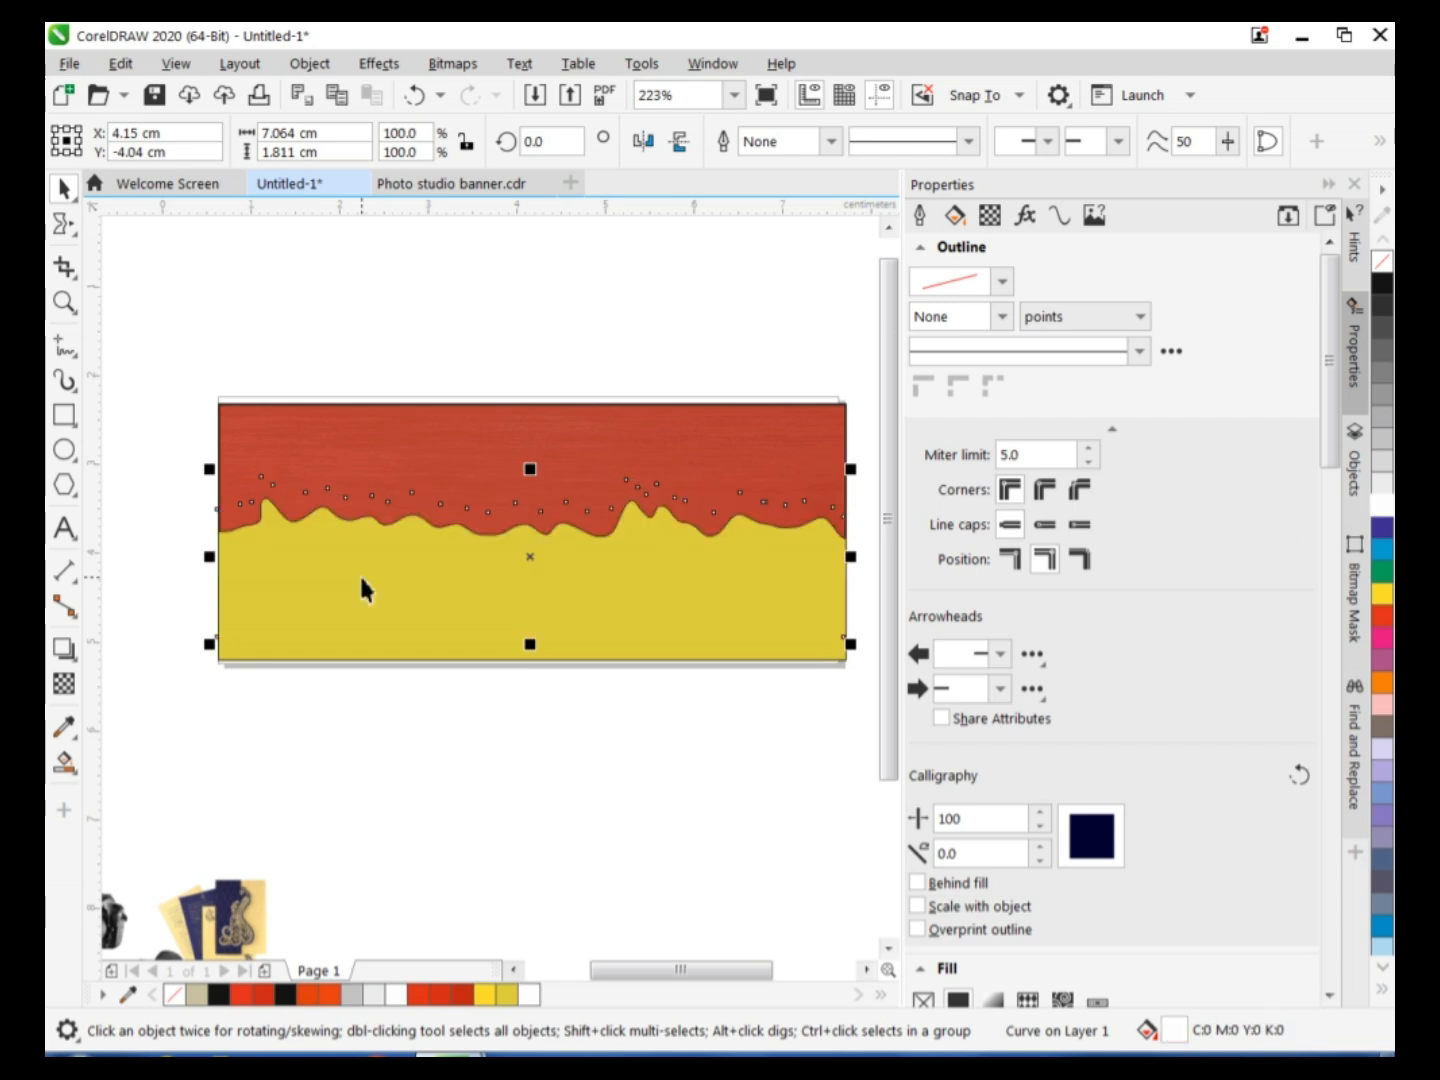
pyautogui.hotkey('ctrl', 'z')
pyautogui.click(152, 718)
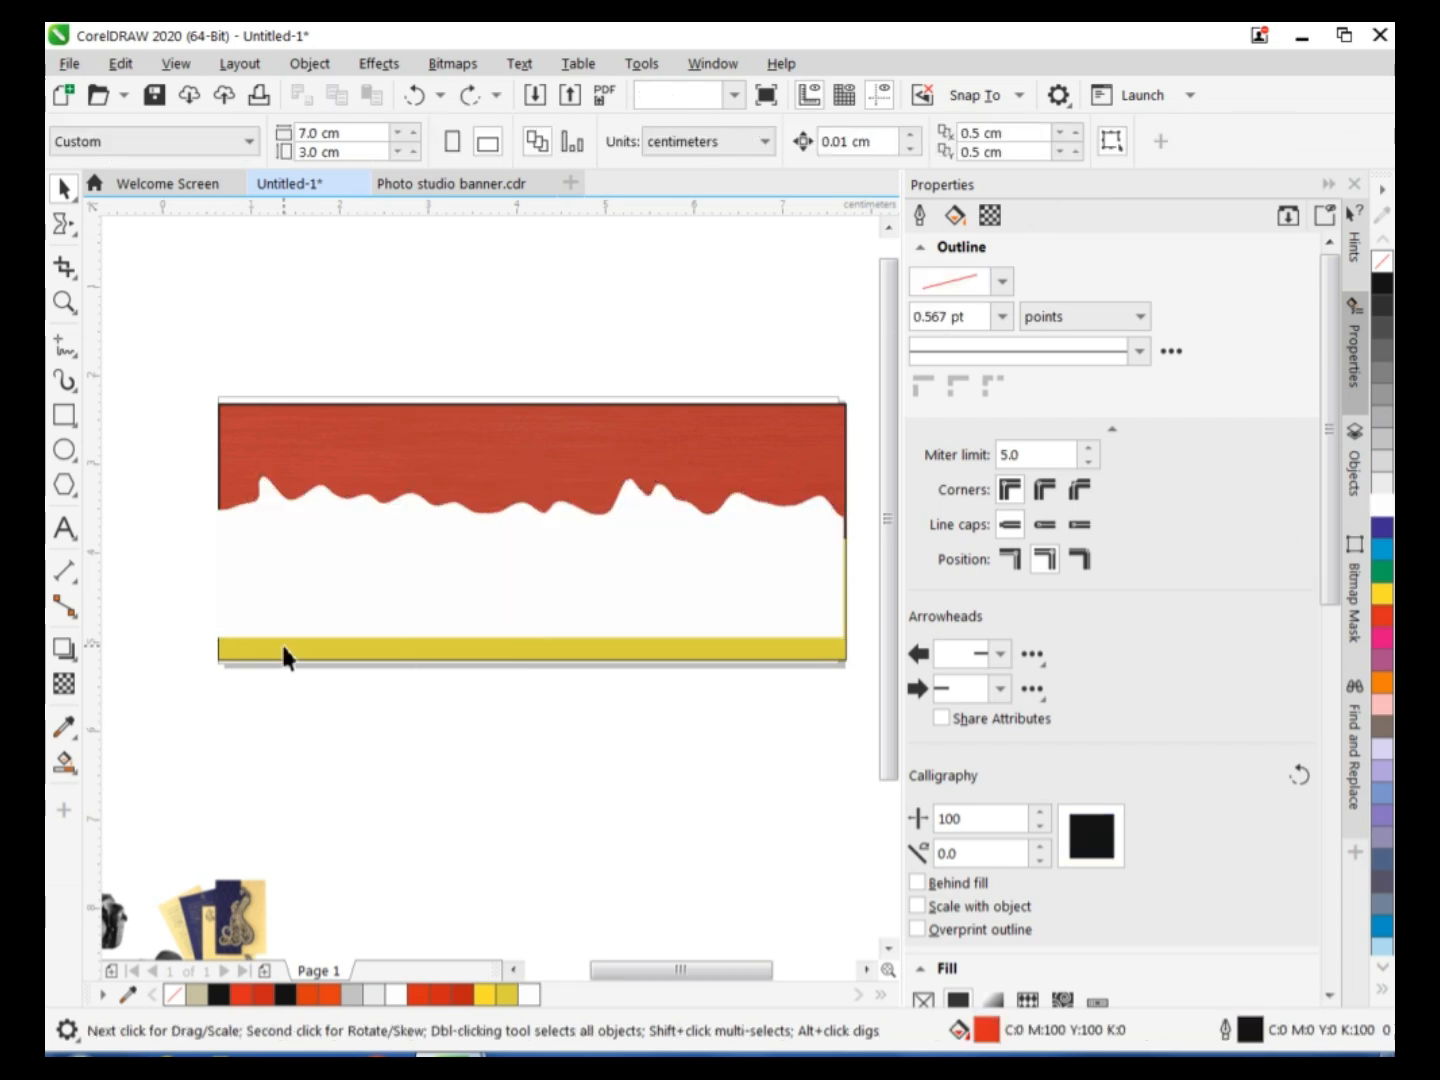
# Bring the yellow shape in front of the white copy and fill it with orange.
pyautogui.click(287, 649)
pyautogui.hotkey('ctrl', 'shift', 'z')
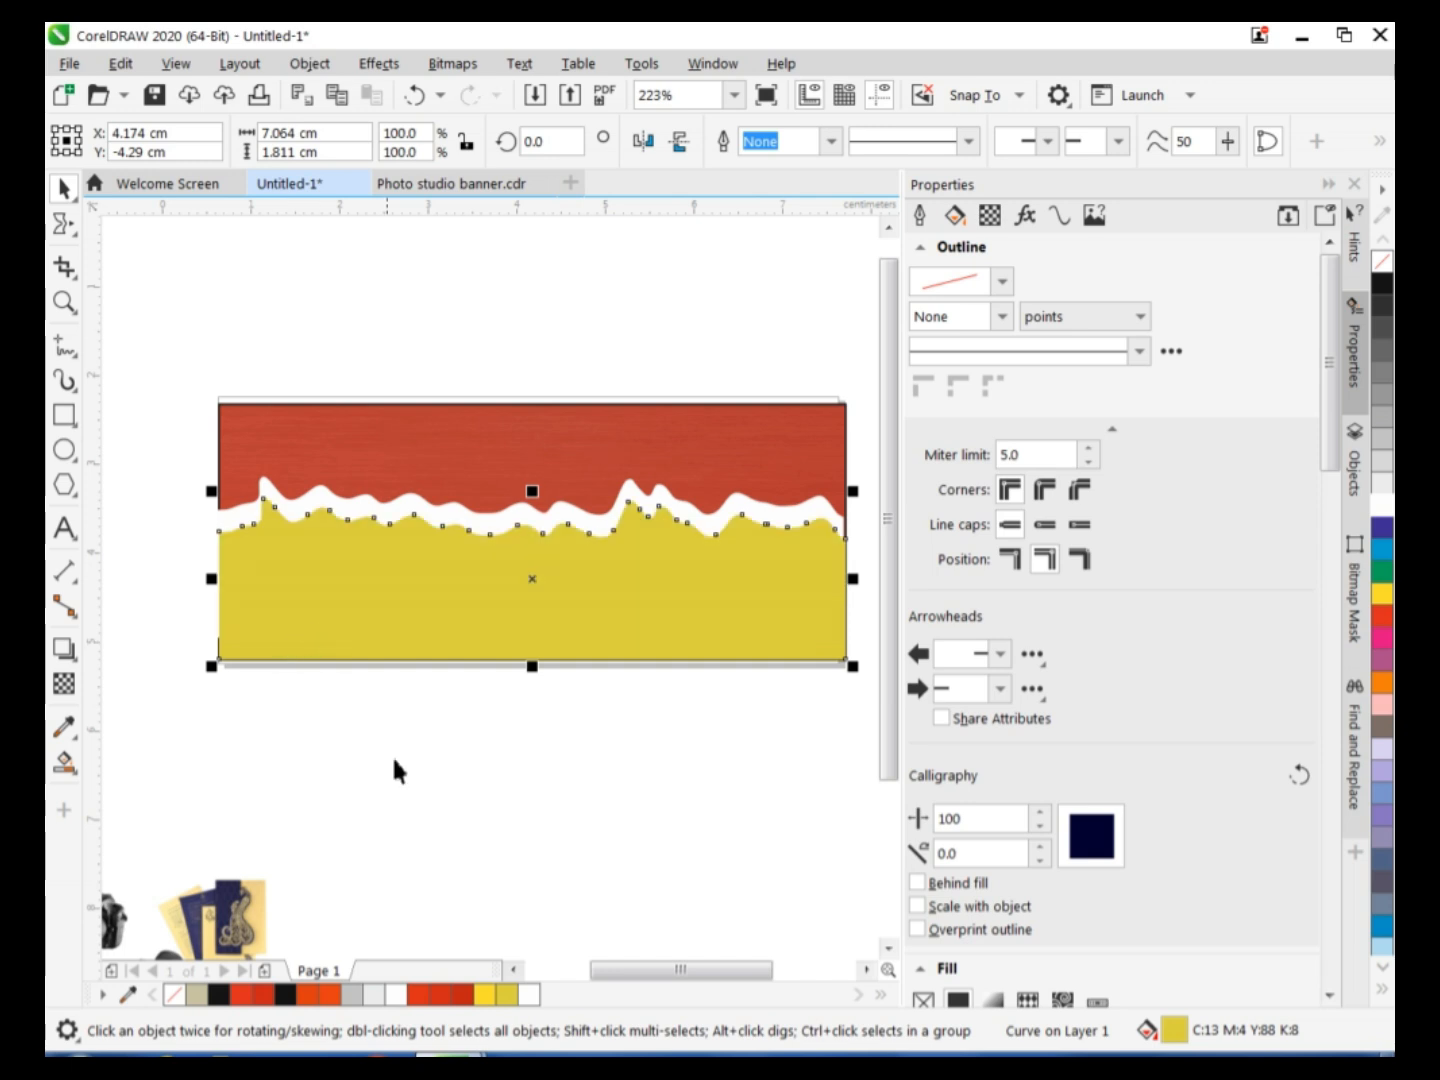
pyautogui.click(496, 634)
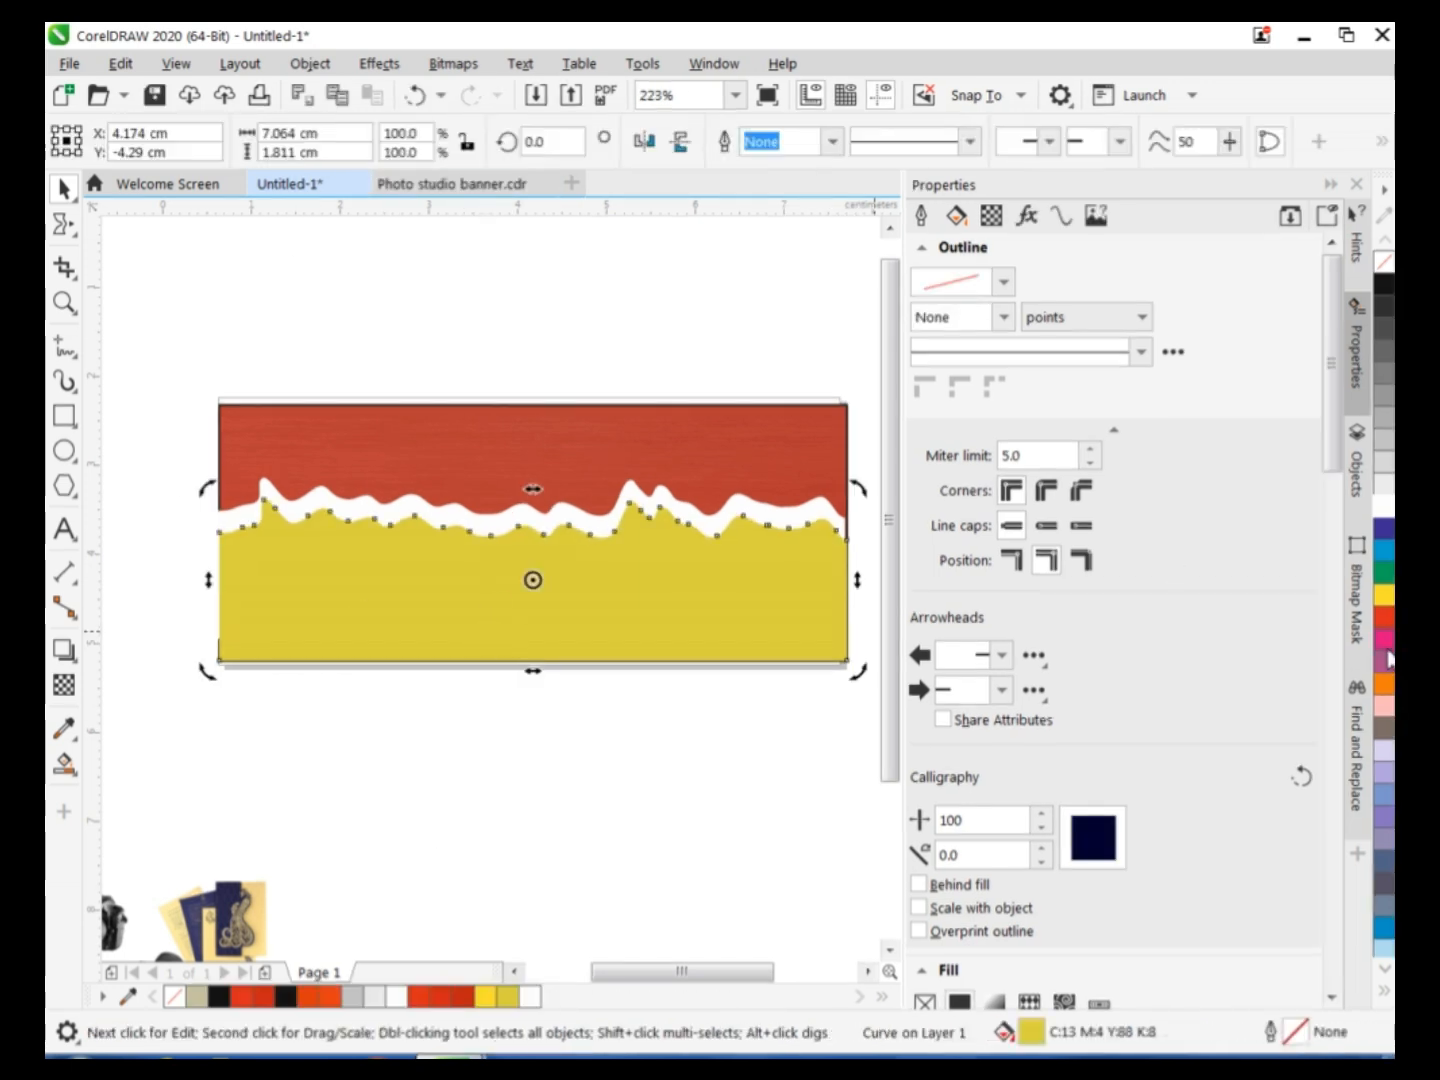
pyautogui.click(1385, 684)
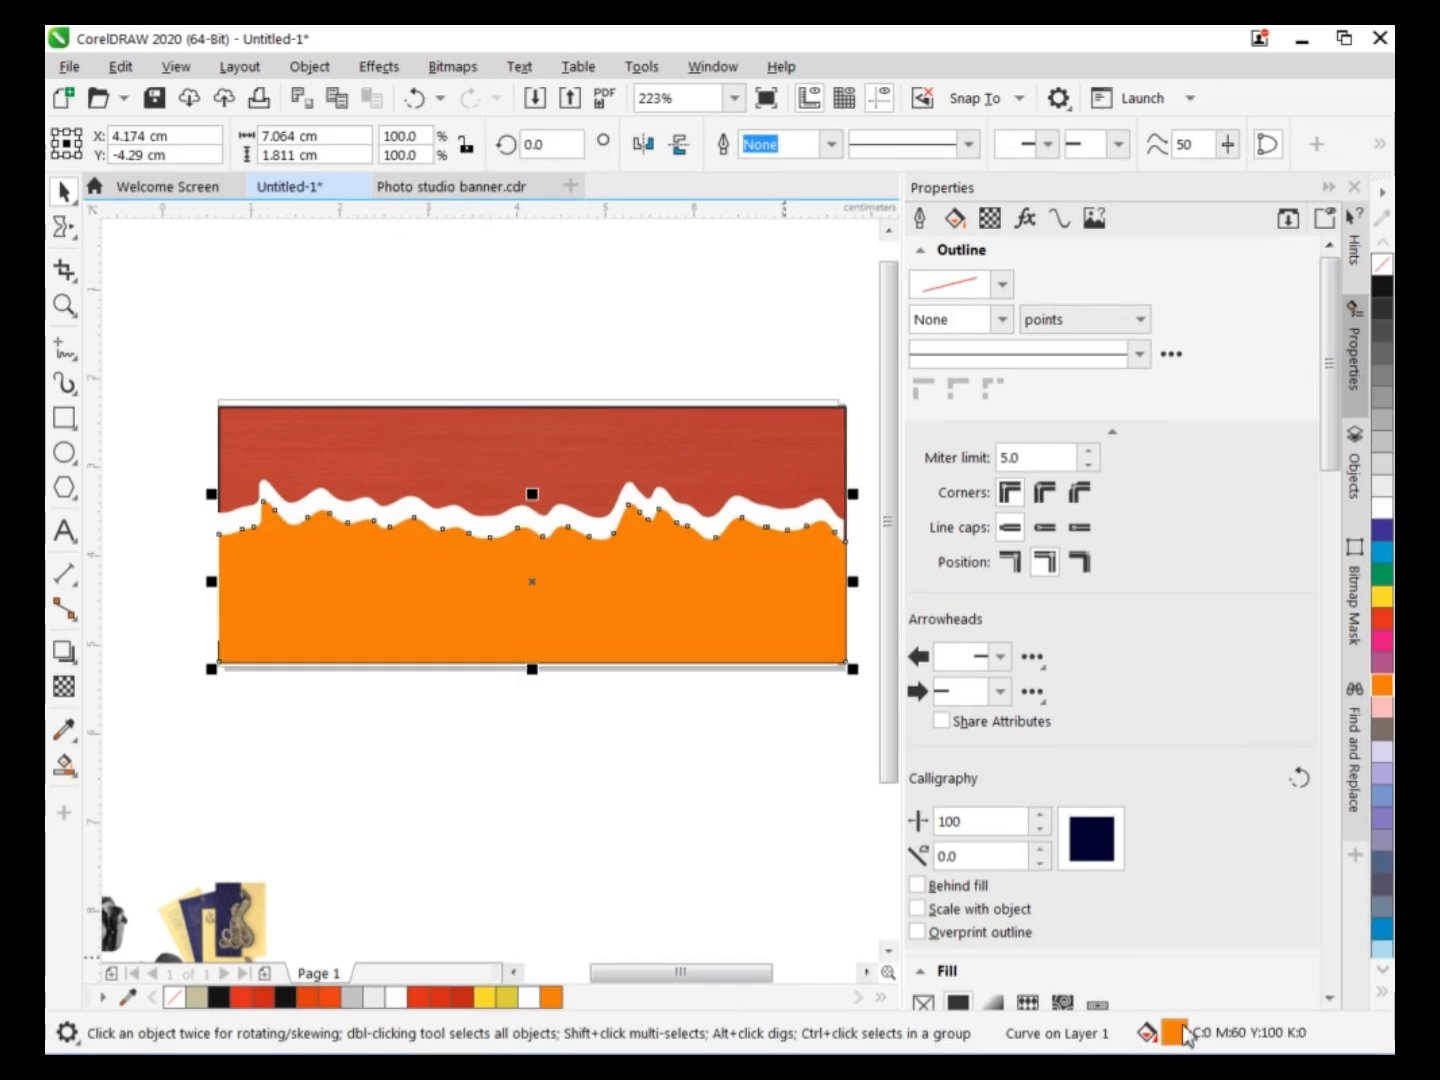
# Lighten the front shape's orange uniform fill to C1 M51 Y84 K0.
pyautogui.doubleClick(1136, 1031)
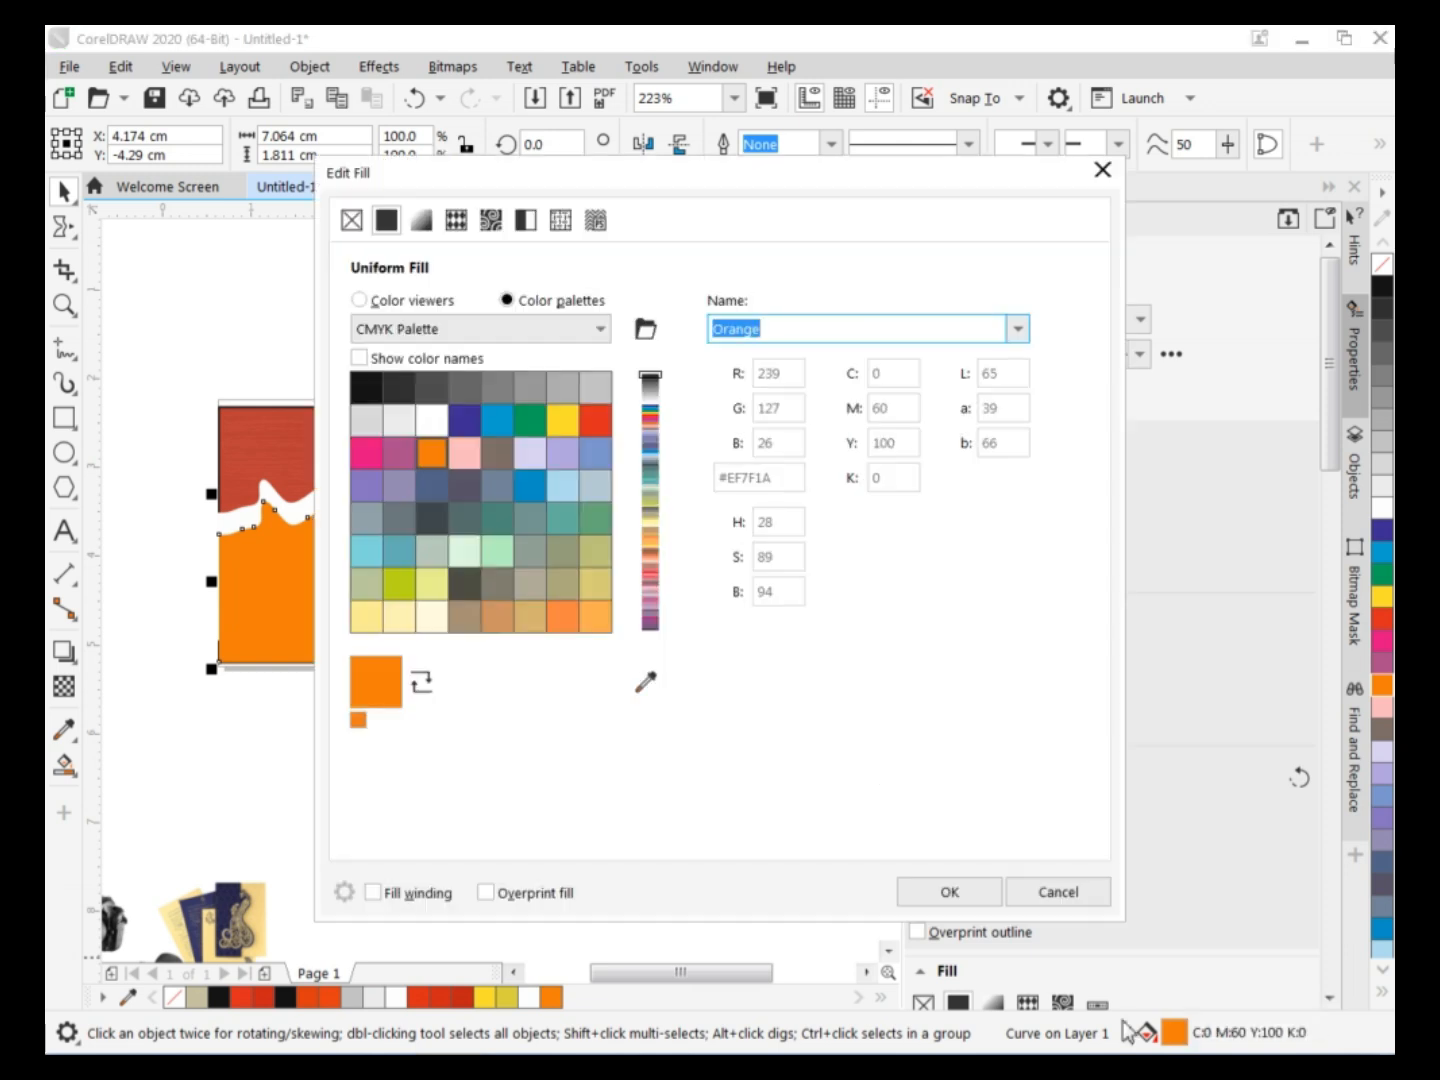
pyautogui.click(358, 300)
pyautogui.moveTo(584, 380); pyautogui.dragTo(596, 361)
pyautogui.moveTo(710, 178); pyautogui.dragTo(1044, 200)
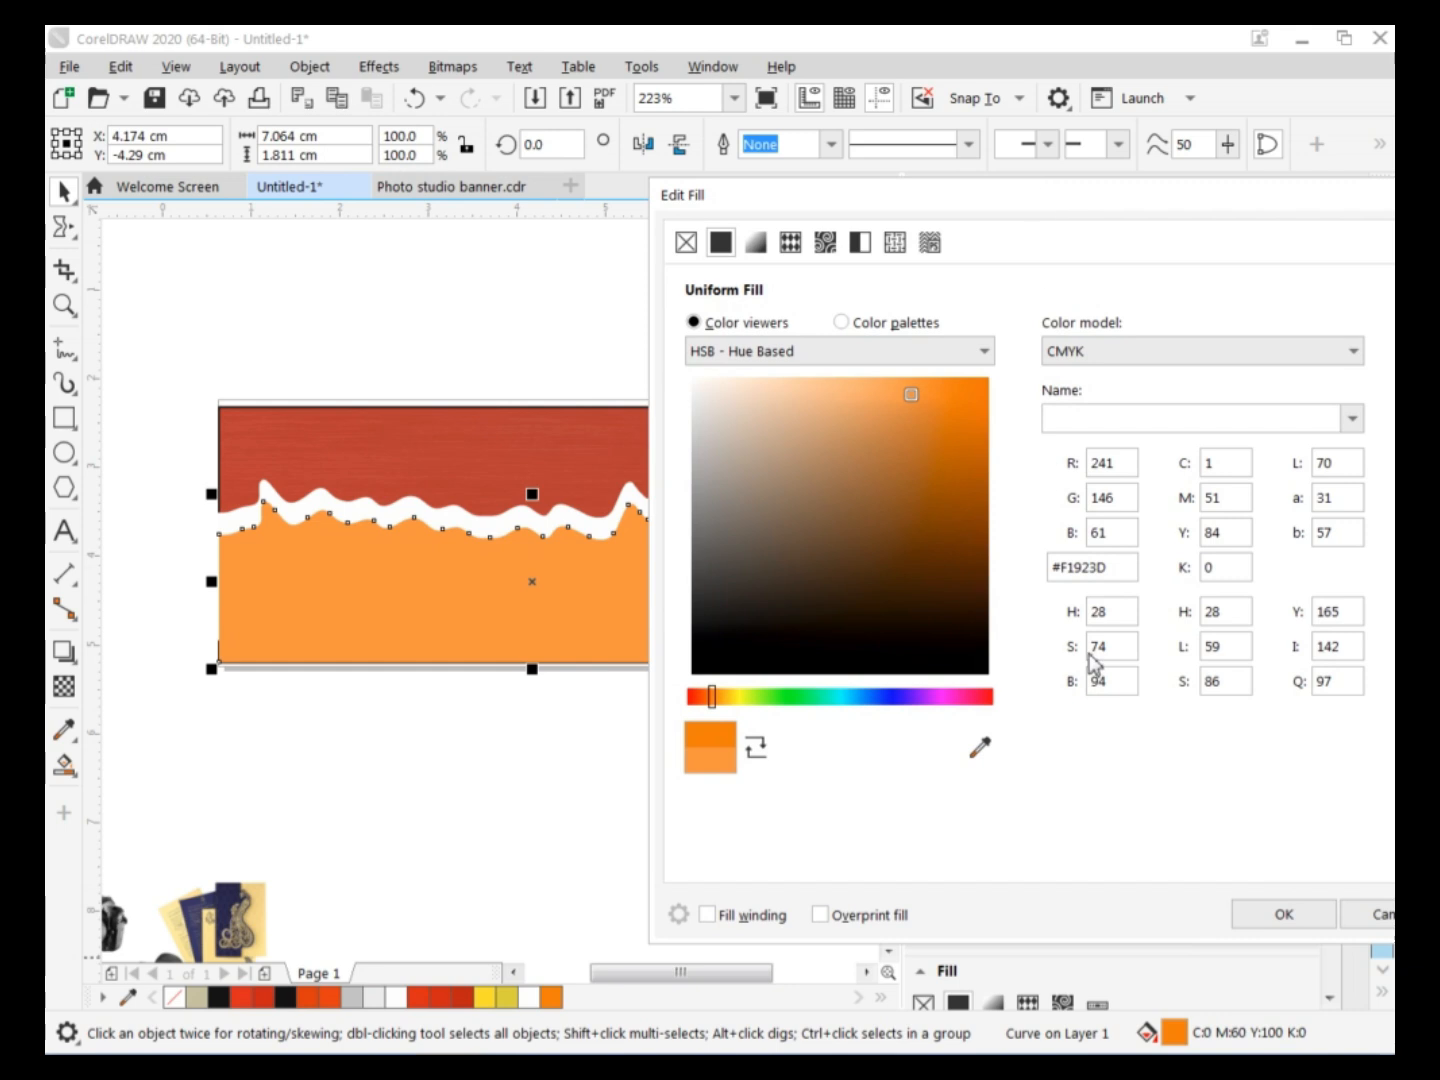
pyautogui.click(1280, 913)
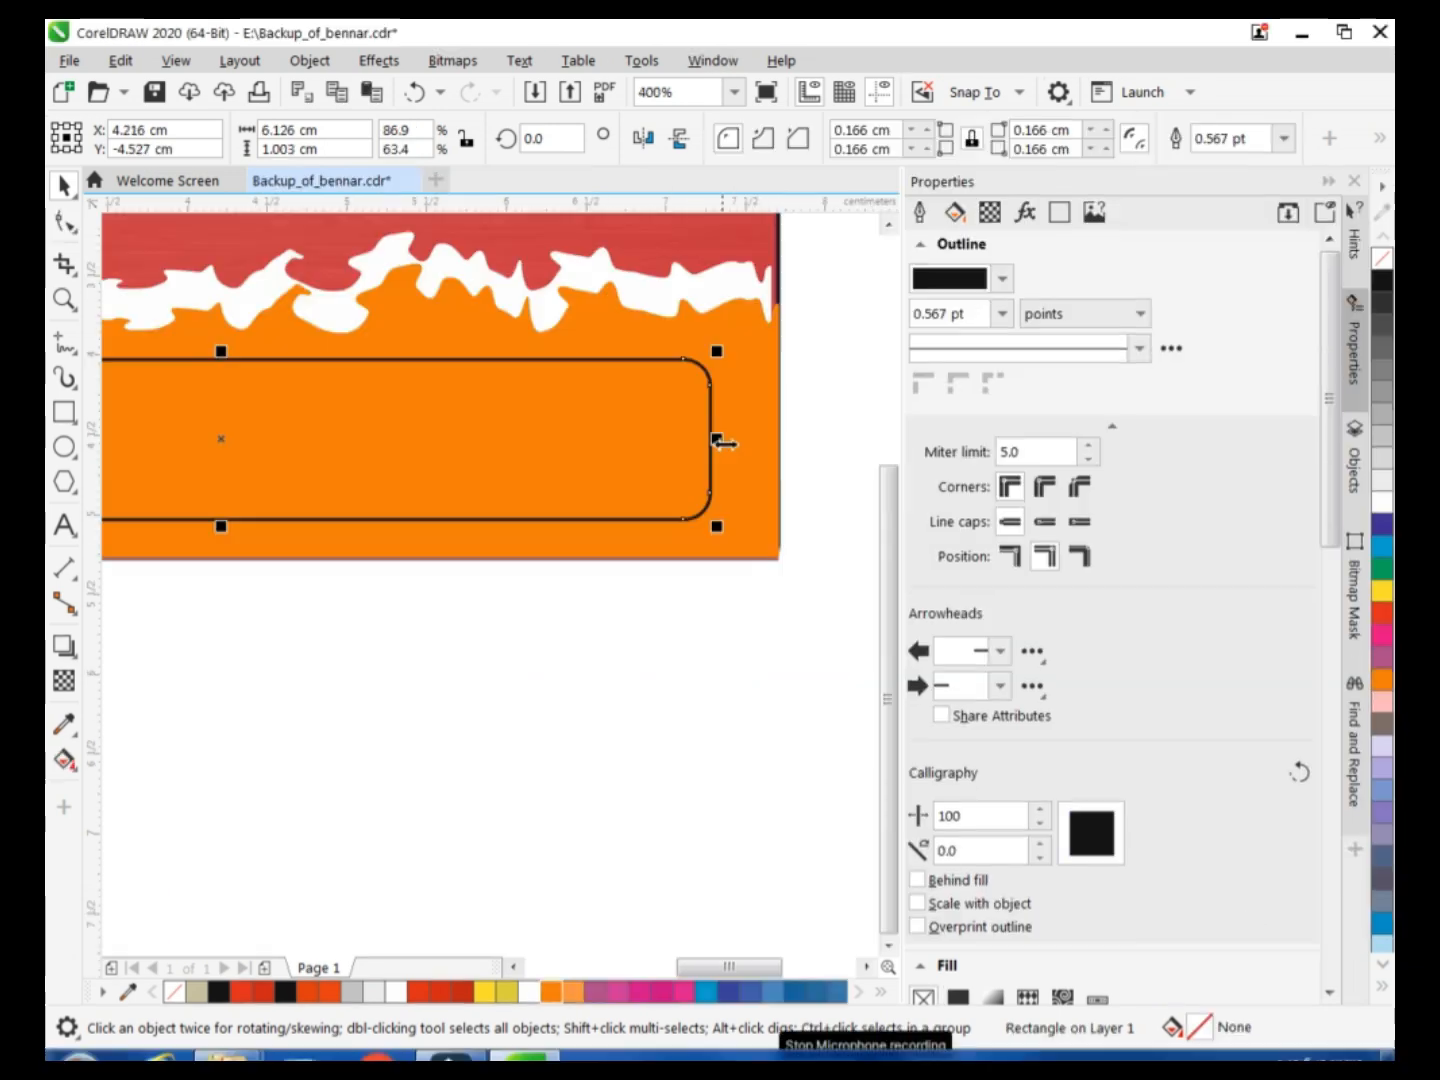
# Widen the rounded rectangle on the orange area to about 6.64 cm.
pyautogui.moveTo(720, 440); pyautogui.dragTo(765, 440)
pyautogui.hscroll(-3, 823, 968)
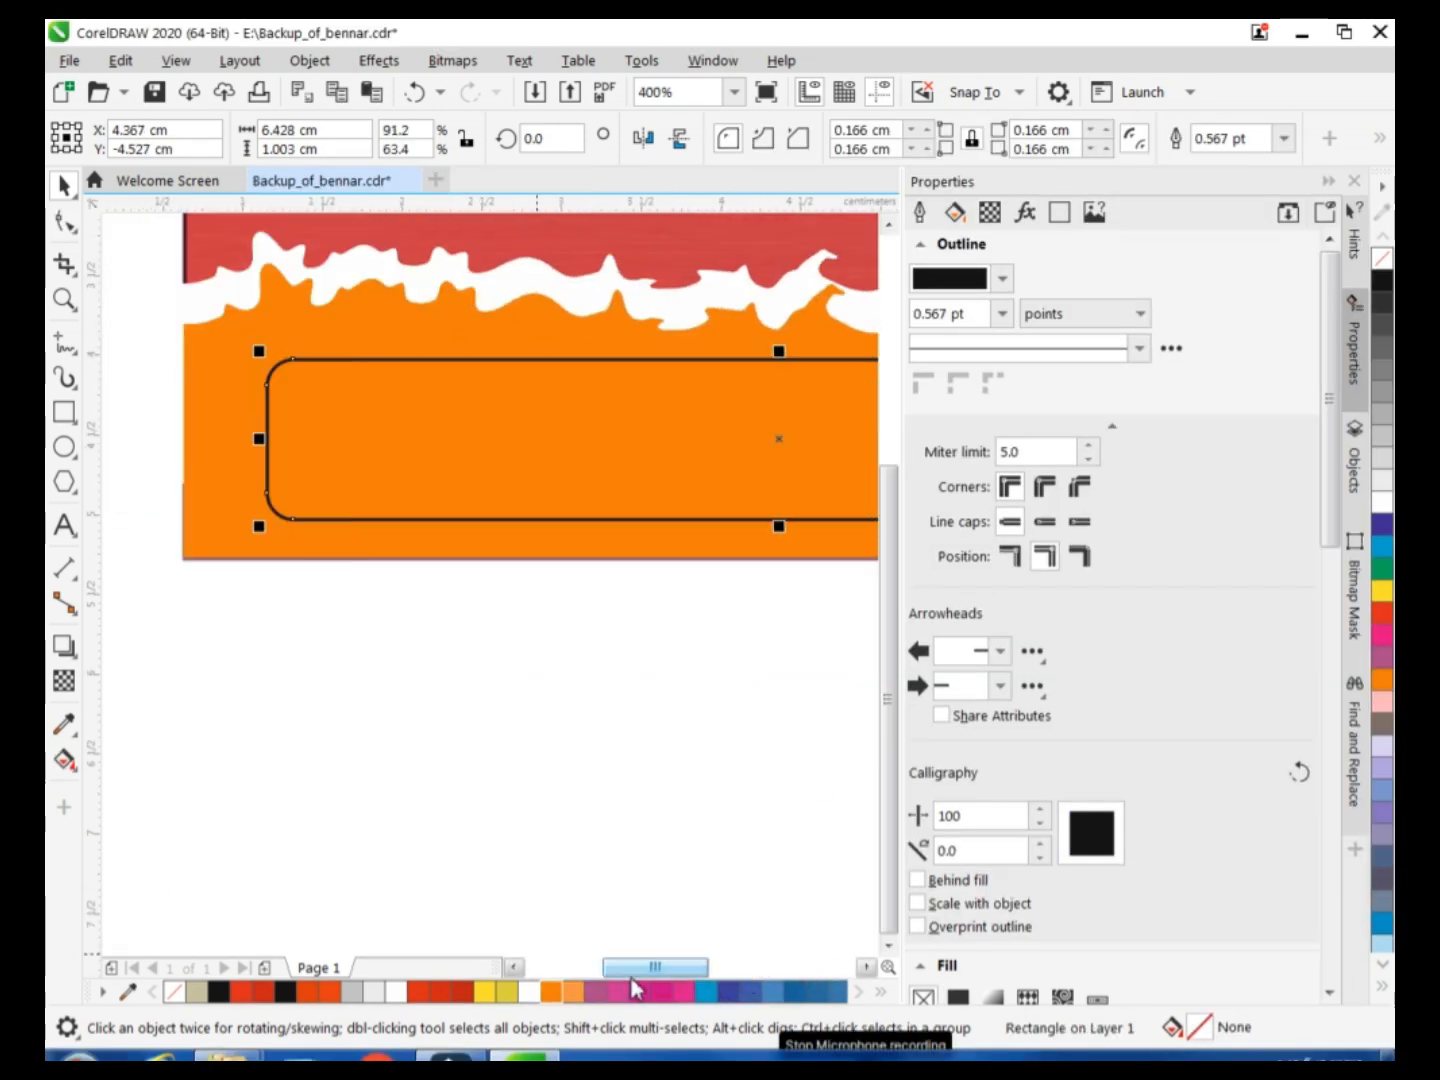
pyautogui.moveTo(266, 440); pyautogui.dragTo(225, 439)
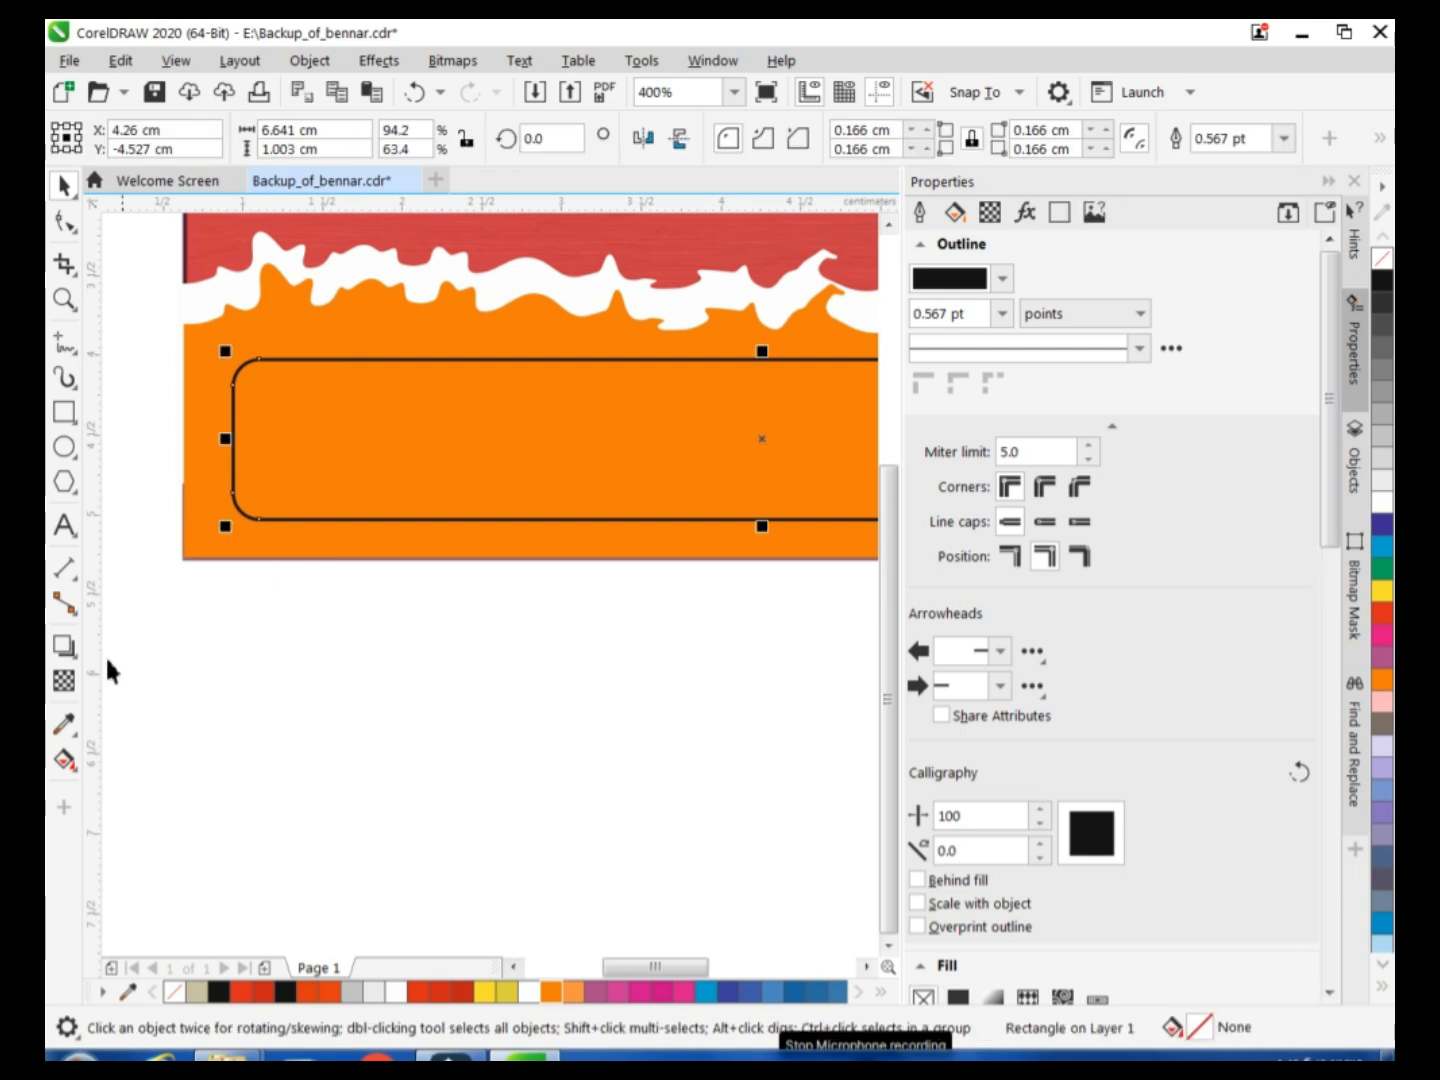
# Use Smart Fill on the outlined rounded rectangle and colour the resulting shape white.
pyautogui.click(64, 760)
pyautogui.click(150, 790)
pyautogui.click(418, 434)
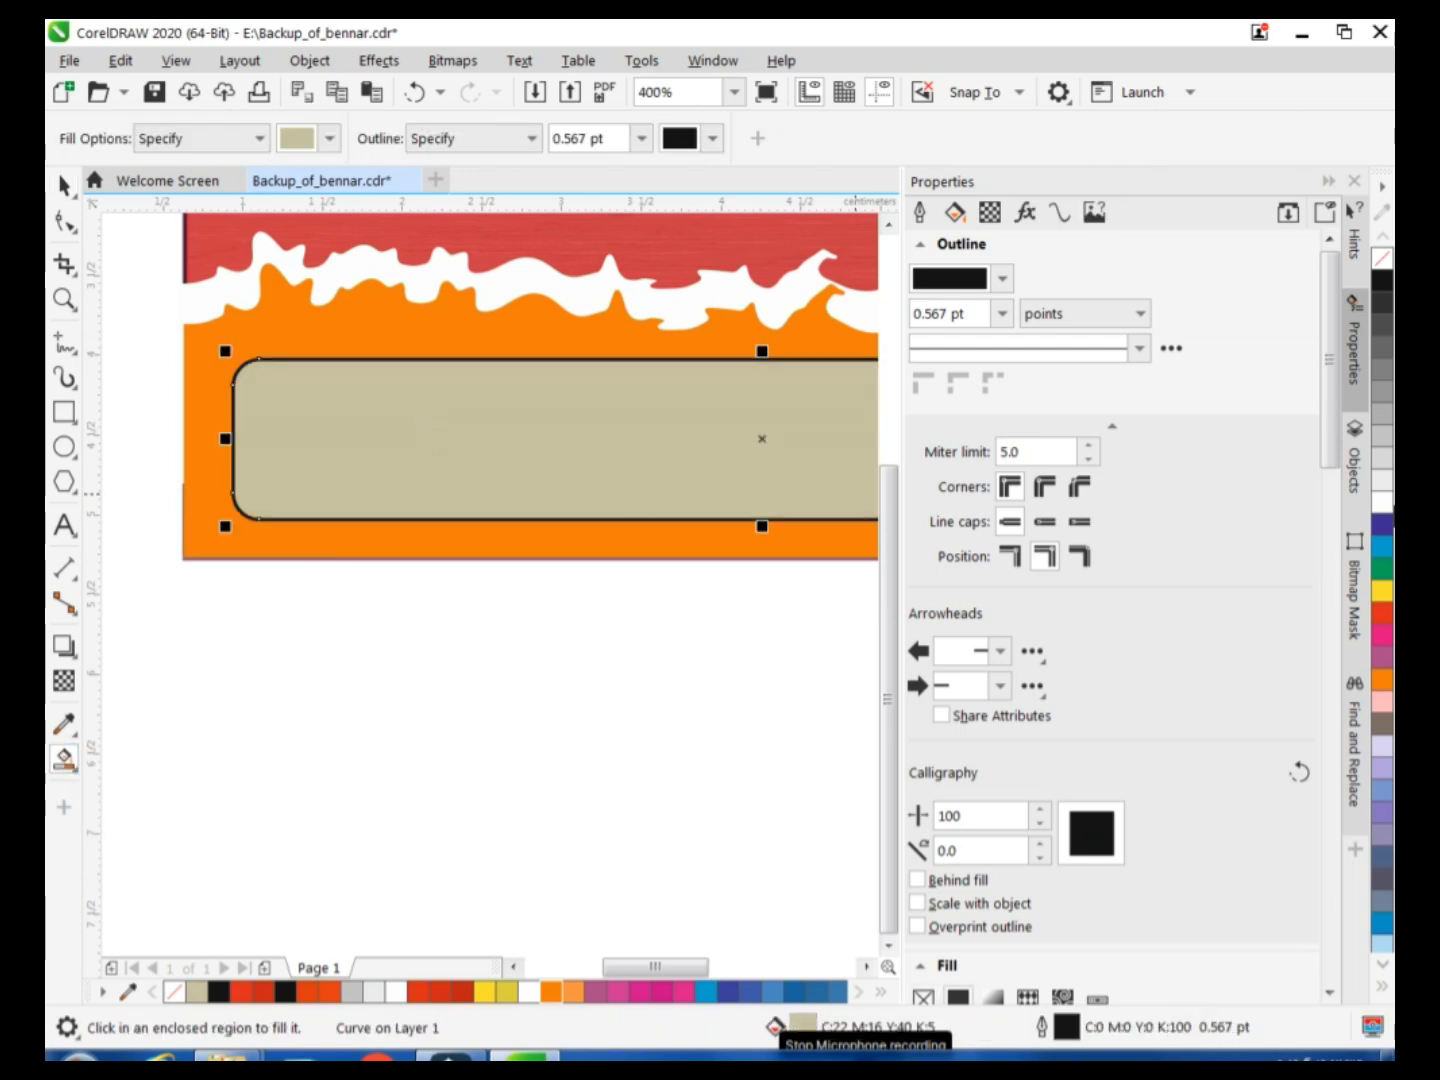
pyautogui.click(1385, 515)
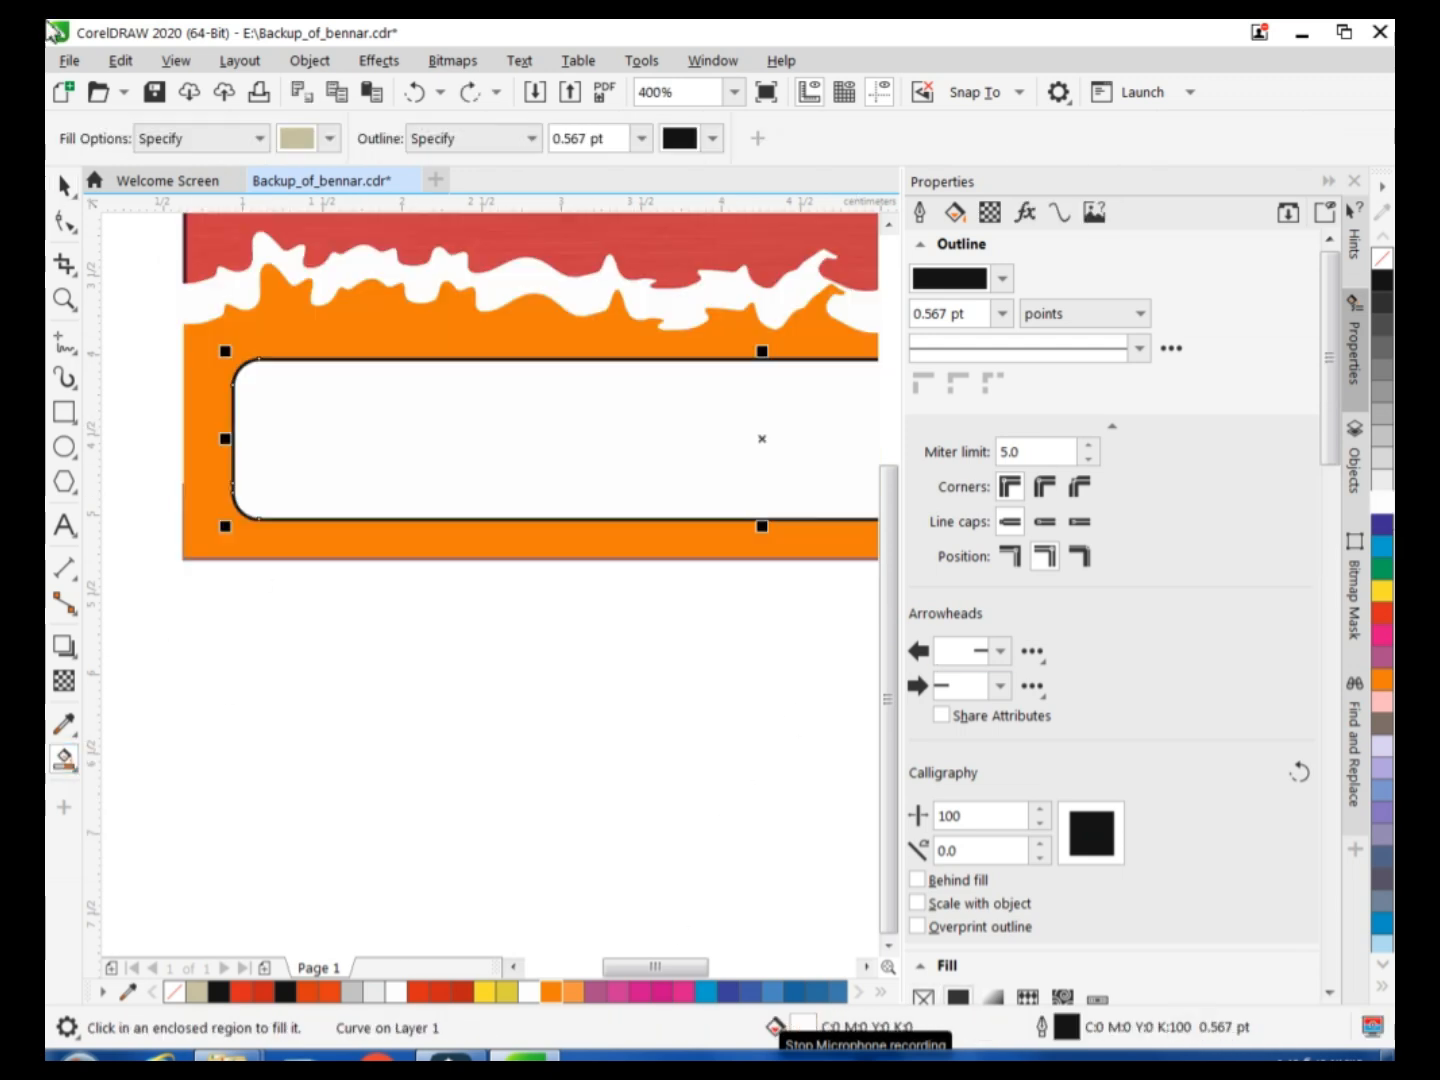
# Remove the white rounded shape's outline and delete the leftover outlined rectangle around it.
pyautogui.click(66, 186)
pyautogui.rightClick(1382, 258)
pyautogui.click(562, 824)
pyautogui.click(500, 482)
pyautogui.moveTo(500, 482); pyautogui.dragTo(536, 469)
pyautogui.click(504, 521)
pyautogui.press('Delete')
pyautogui.click(557, 774)
# Nudge the white rounded panel down to a Y position of -4.664 cm.
pyautogui.moveTo(693, 966); pyautogui.dragTo(707, 964)
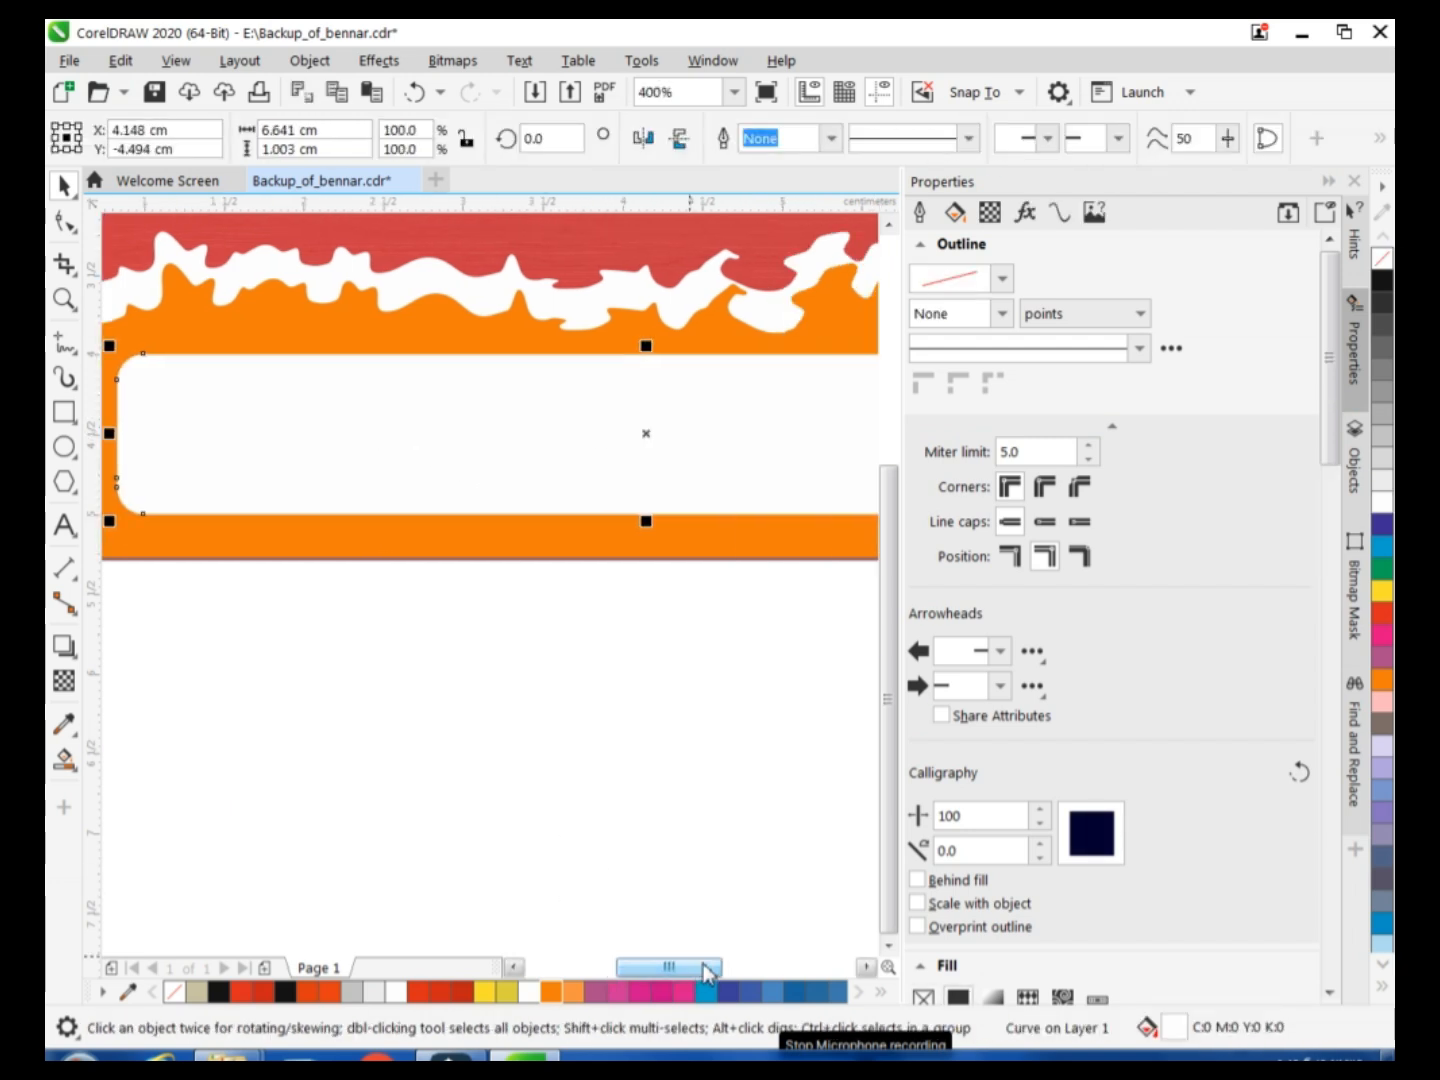
pyautogui.press('Down')
pyautogui.press('Down')
pyautogui.press('Down')
pyautogui.press('Down')
pyautogui.press('Down')
pyautogui.press('Down')
pyautogui.press('Down')
pyautogui.press('Down')
pyautogui.moveTo(699, 963); pyautogui.dragTo(670, 966)
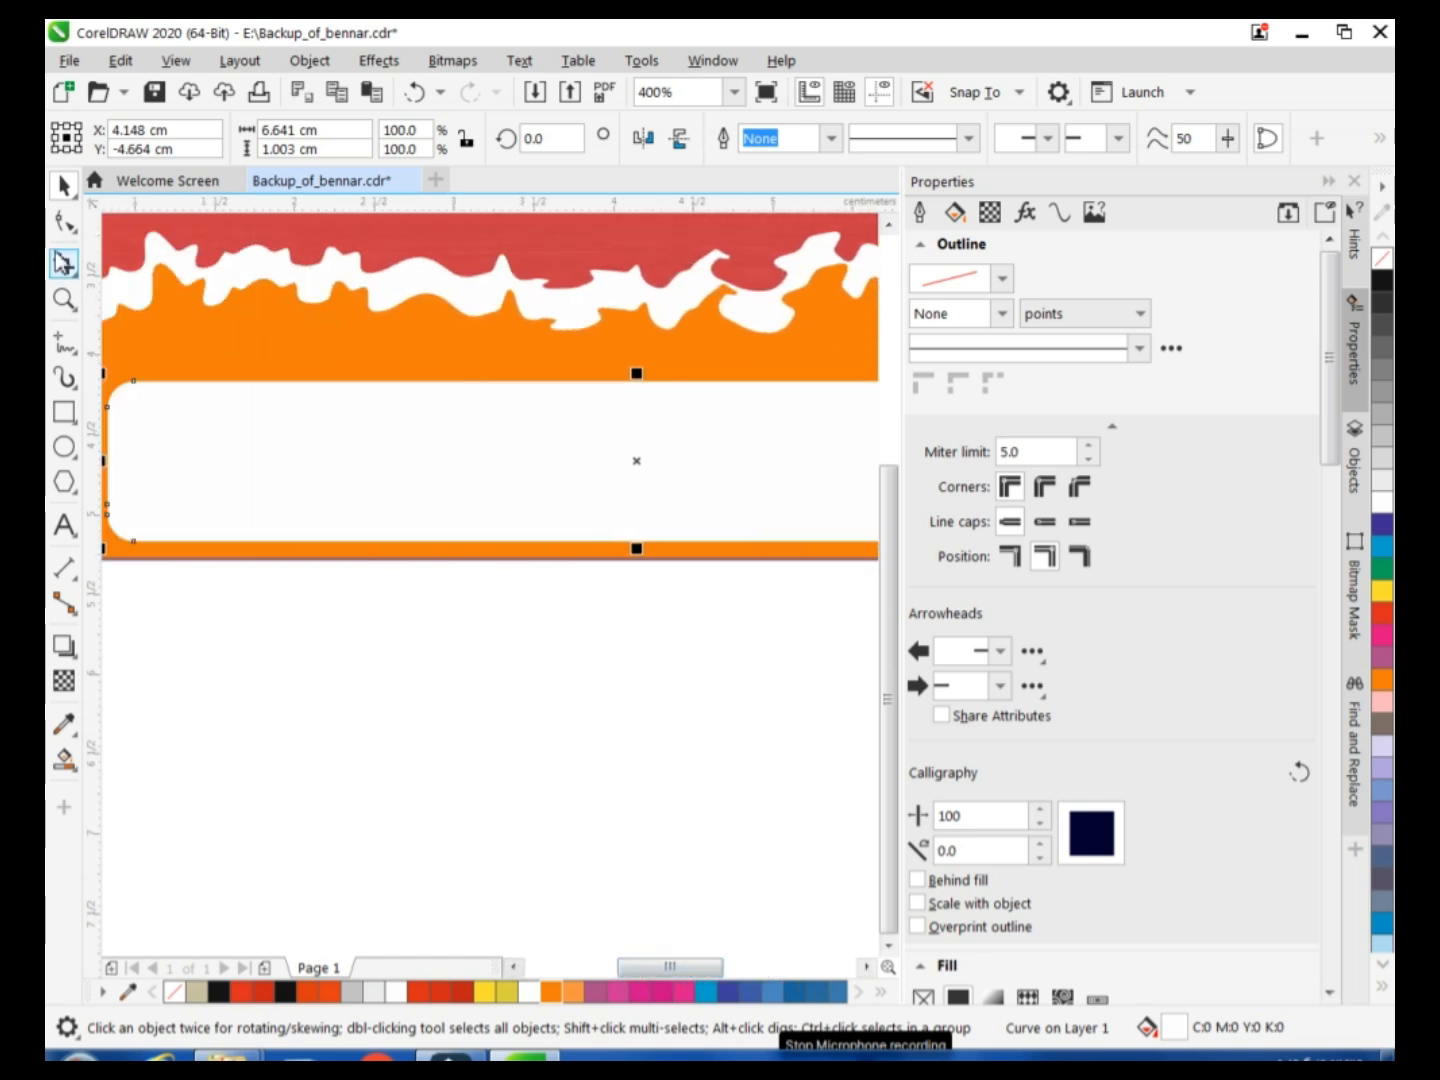
# Draw a small rectangle about 1.07 × 0.28 cm with slightly rounded corners on the white panel and arrange copies in two rows.
pyautogui.click(64, 411)
pyautogui.moveTo(148, 423); pyautogui.dragTo(326, 466)
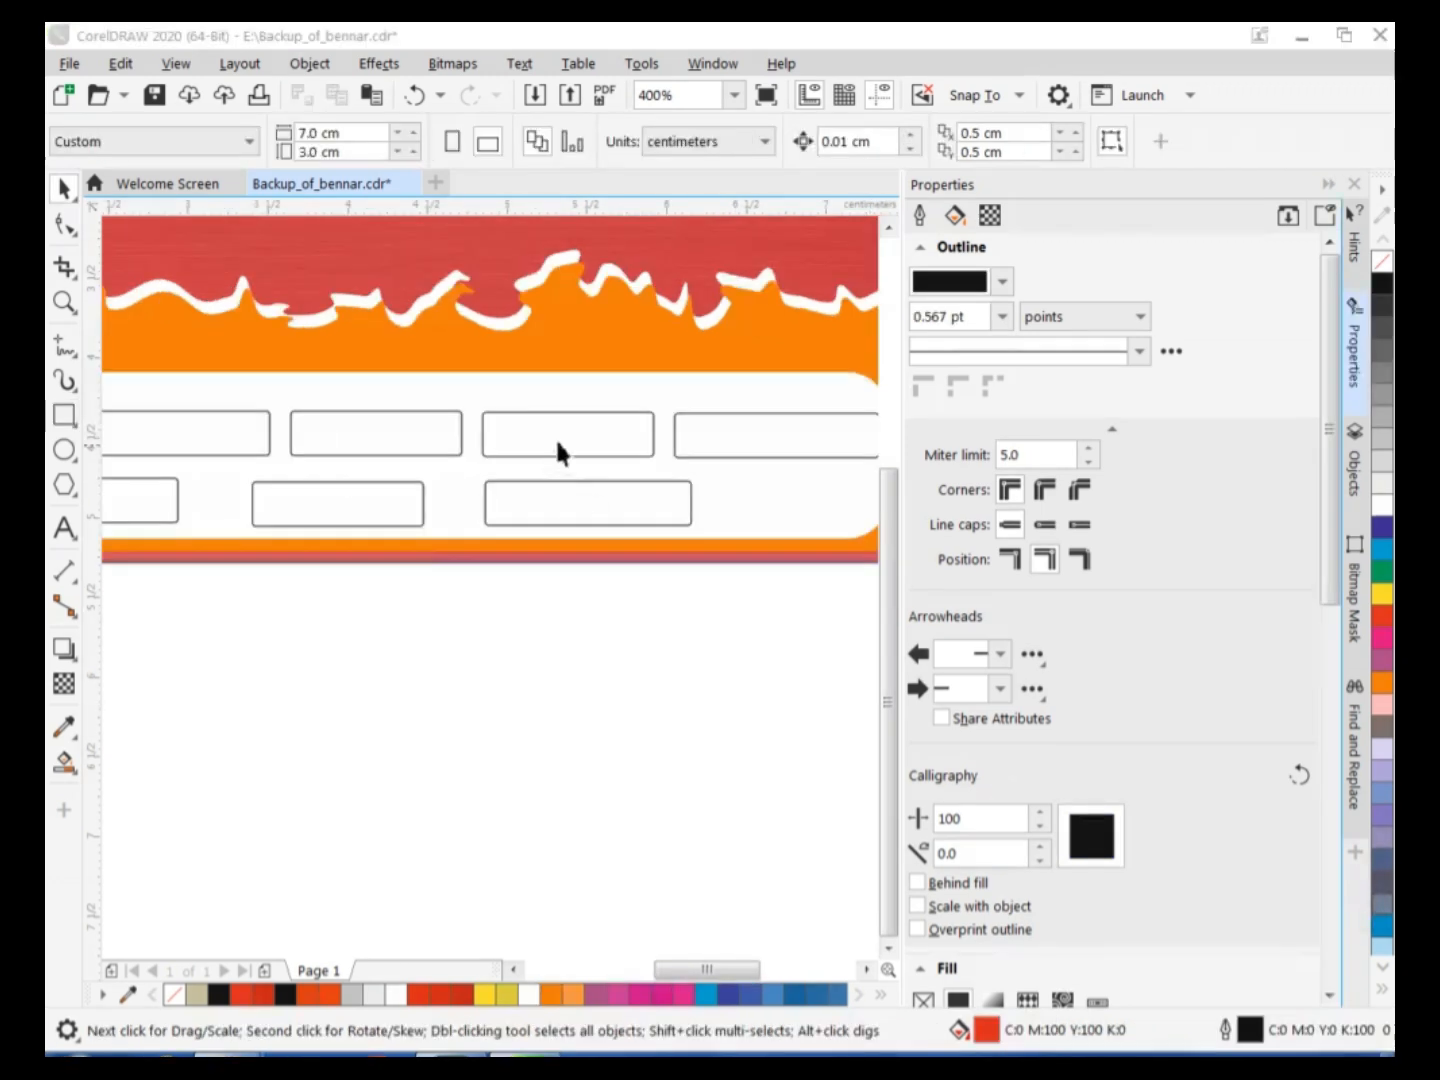
pyautogui.click(557, 452)
pyautogui.click(684, 458)
pyautogui.click(595, 505)
pyautogui.click(375, 508)
pyautogui.click(345, 432)
pyautogui.click(206, 440)
pyautogui.click(148, 502)
pyautogui.moveTo(682, 974); pyautogui.dragTo(657, 974)
pyautogui.click(222, 440)
pyautogui.click(365, 443)
pyautogui.click(335, 500)
pyautogui.click(482, 507)
pyautogui.click(540, 436)
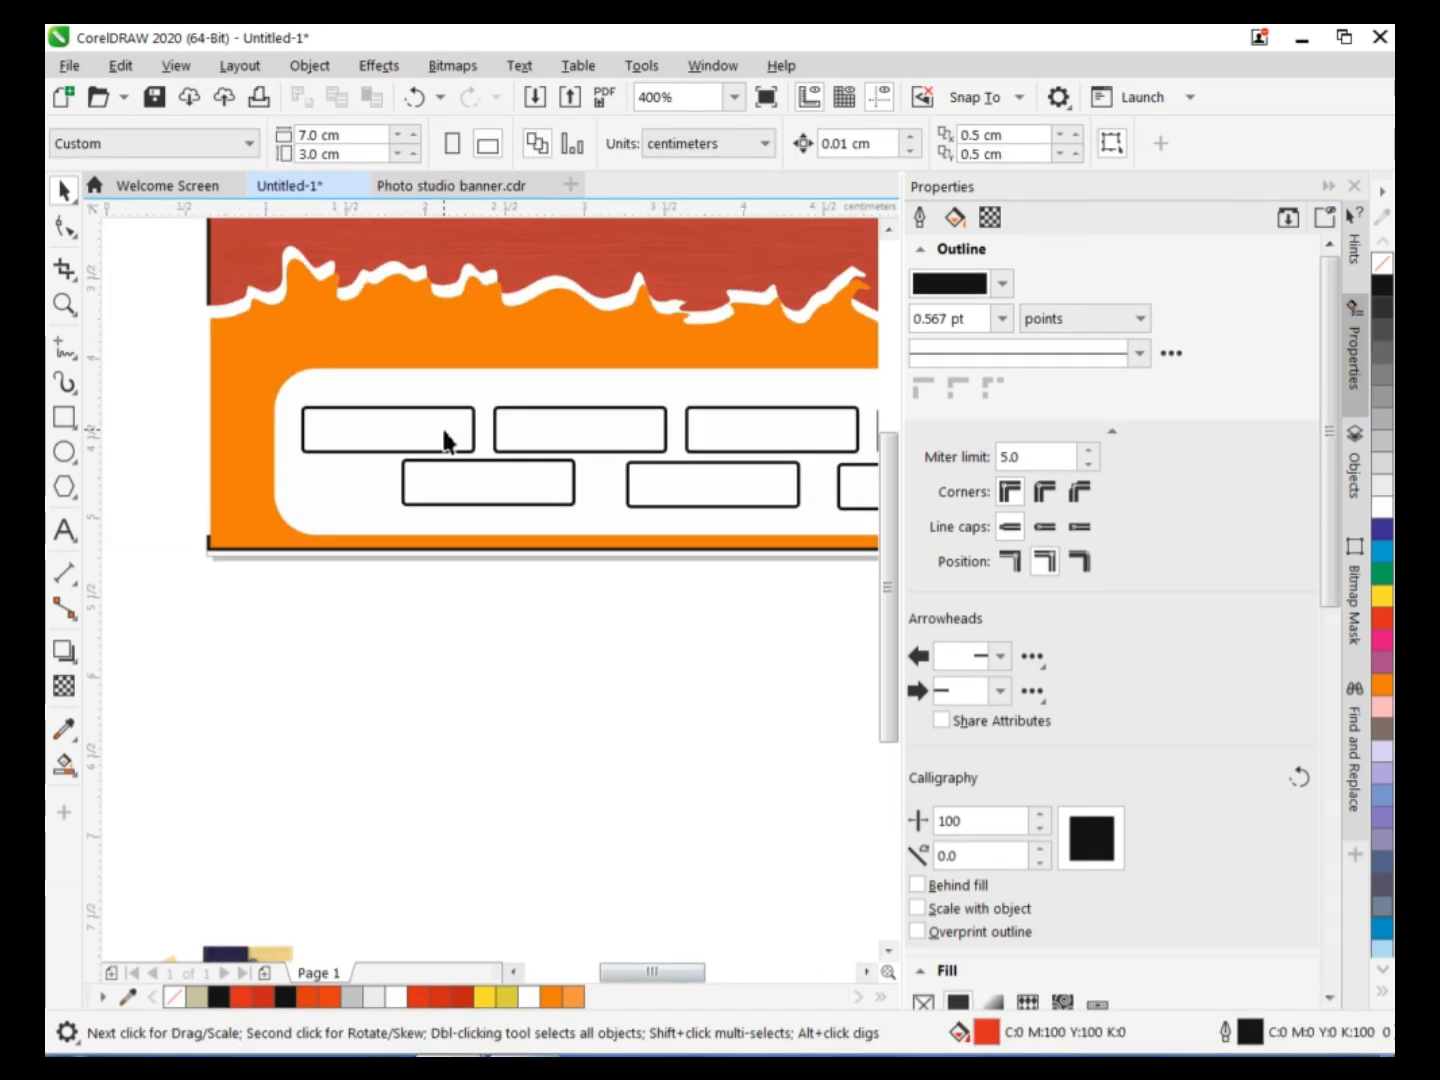
pyautogui.click(444, 434)
# Fill the first upper-row rectangle with purple C20 M80 Y0 K20 and the second with blue C85 M48 Y6 K13.
pyautogui.click(1380, 664)
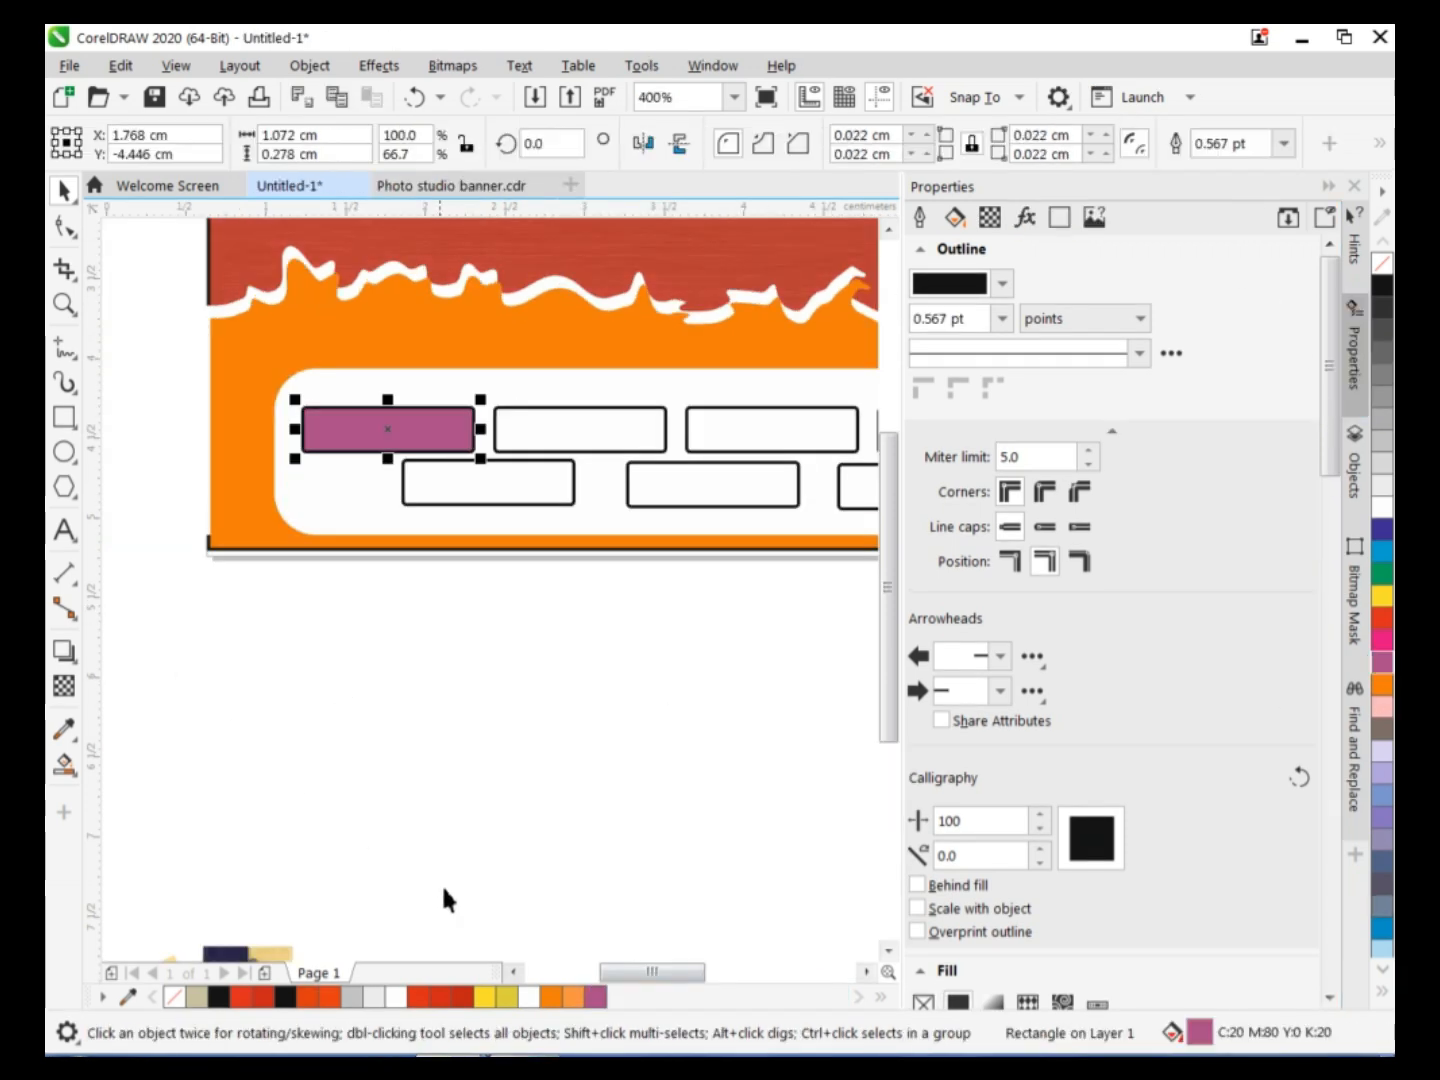
pyautogui.click(955, 217)
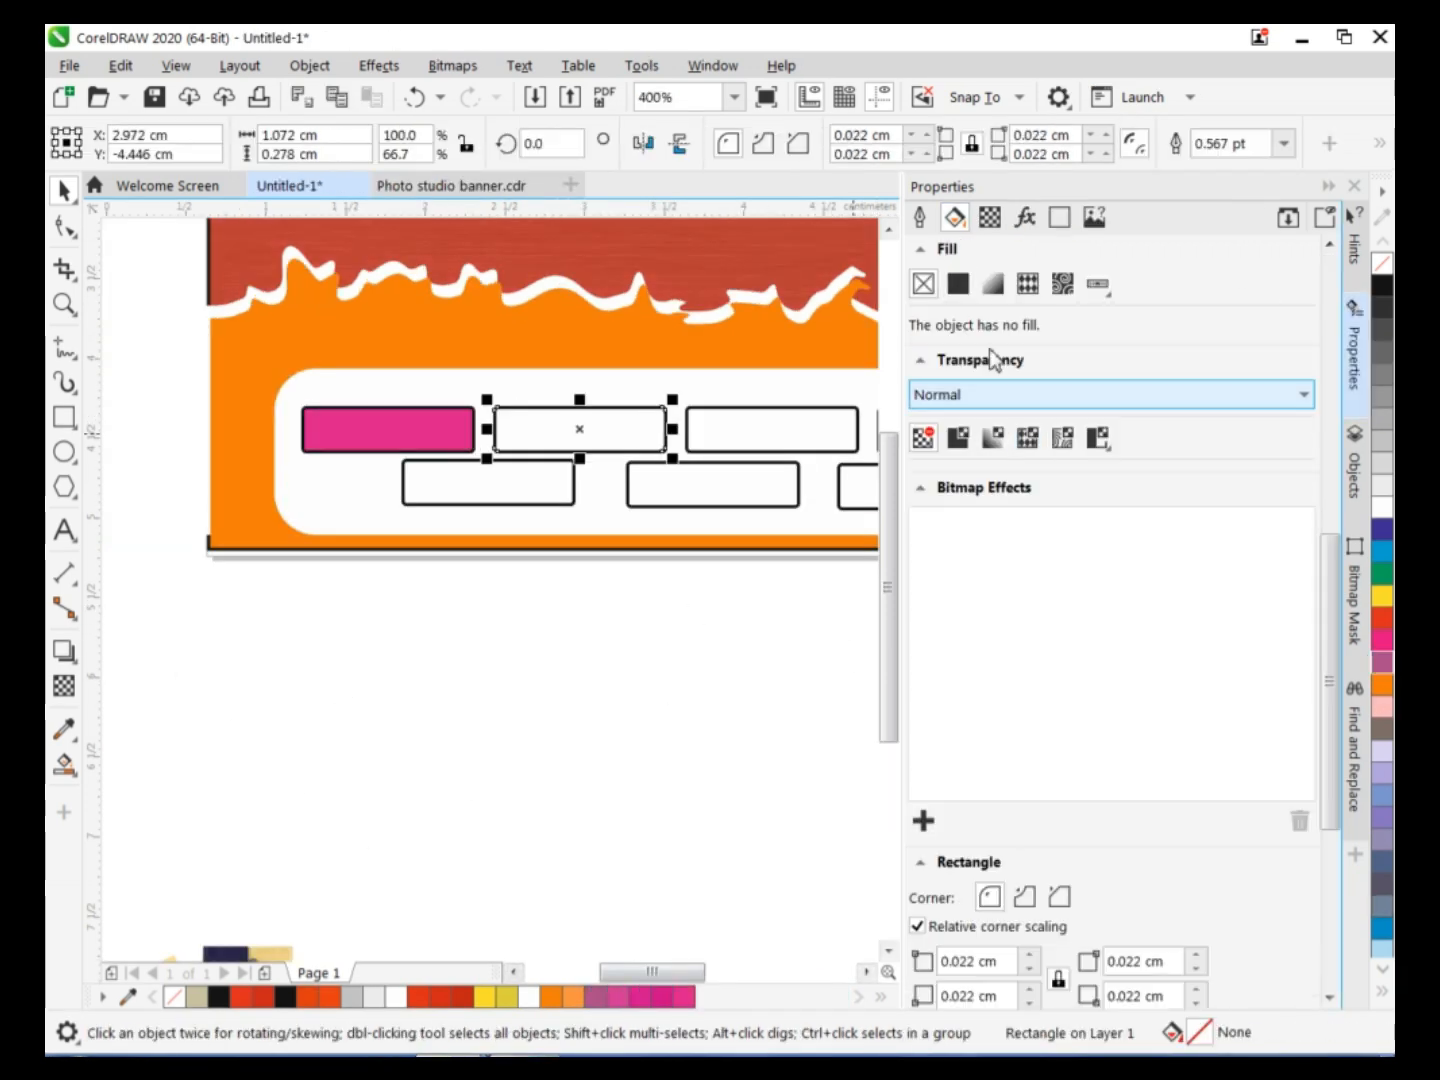
pyautogui.click(1385, 550)
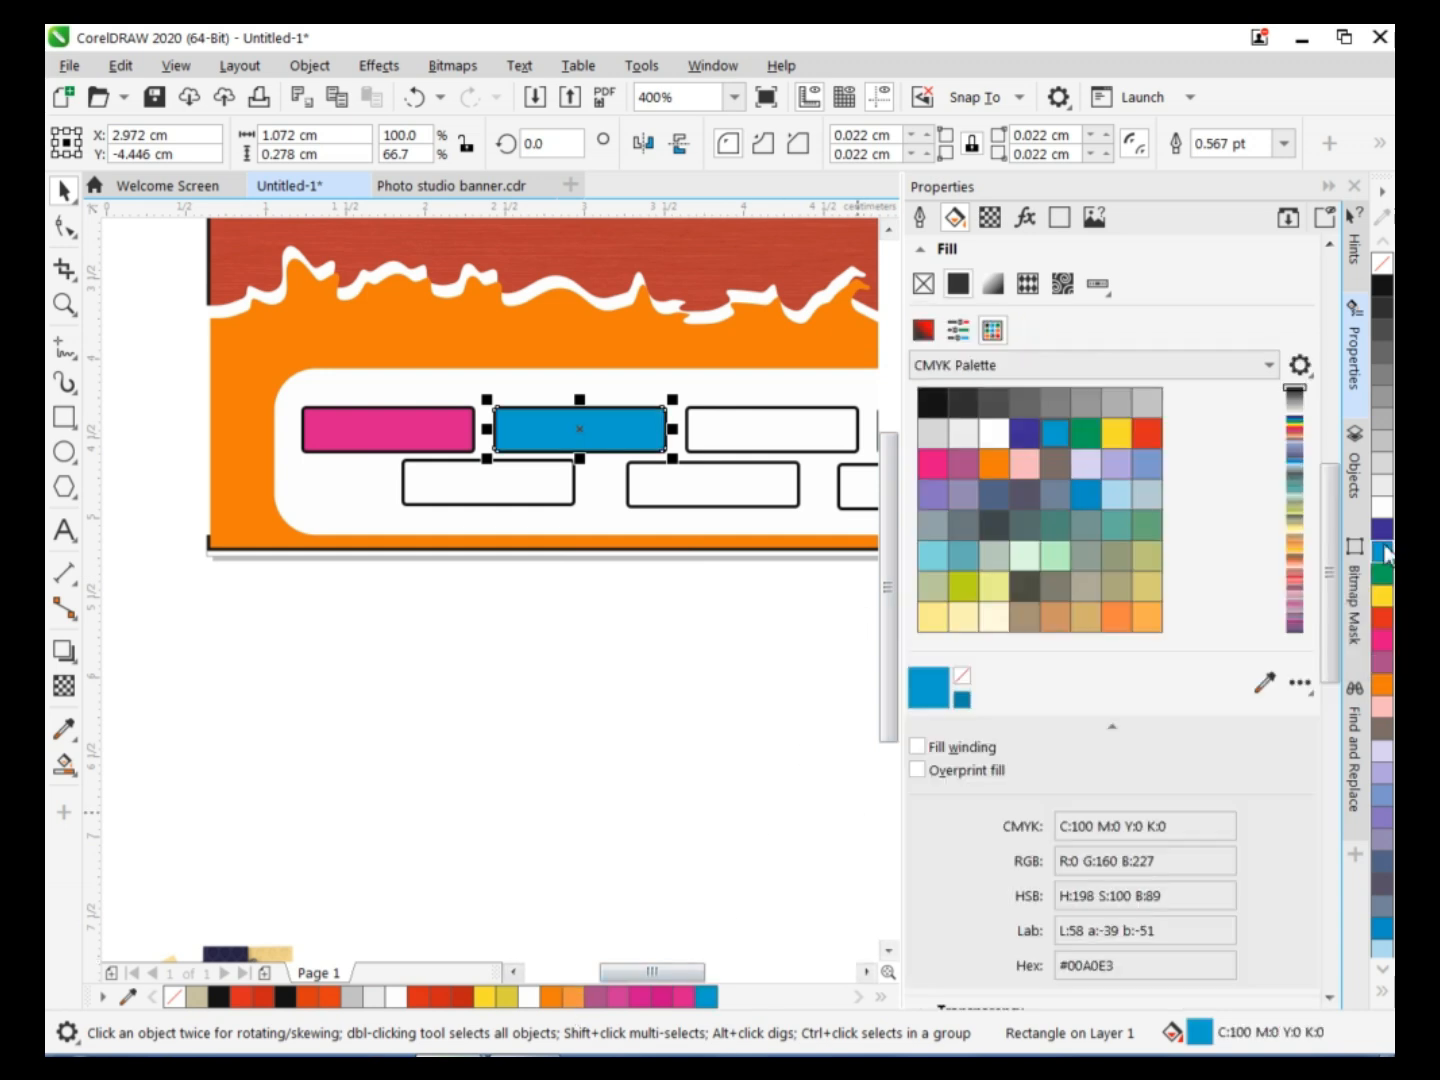
pyautogui.click(925, 332)
pyautogui.click(1025, 593)
pyautogui.click(1062, 413)
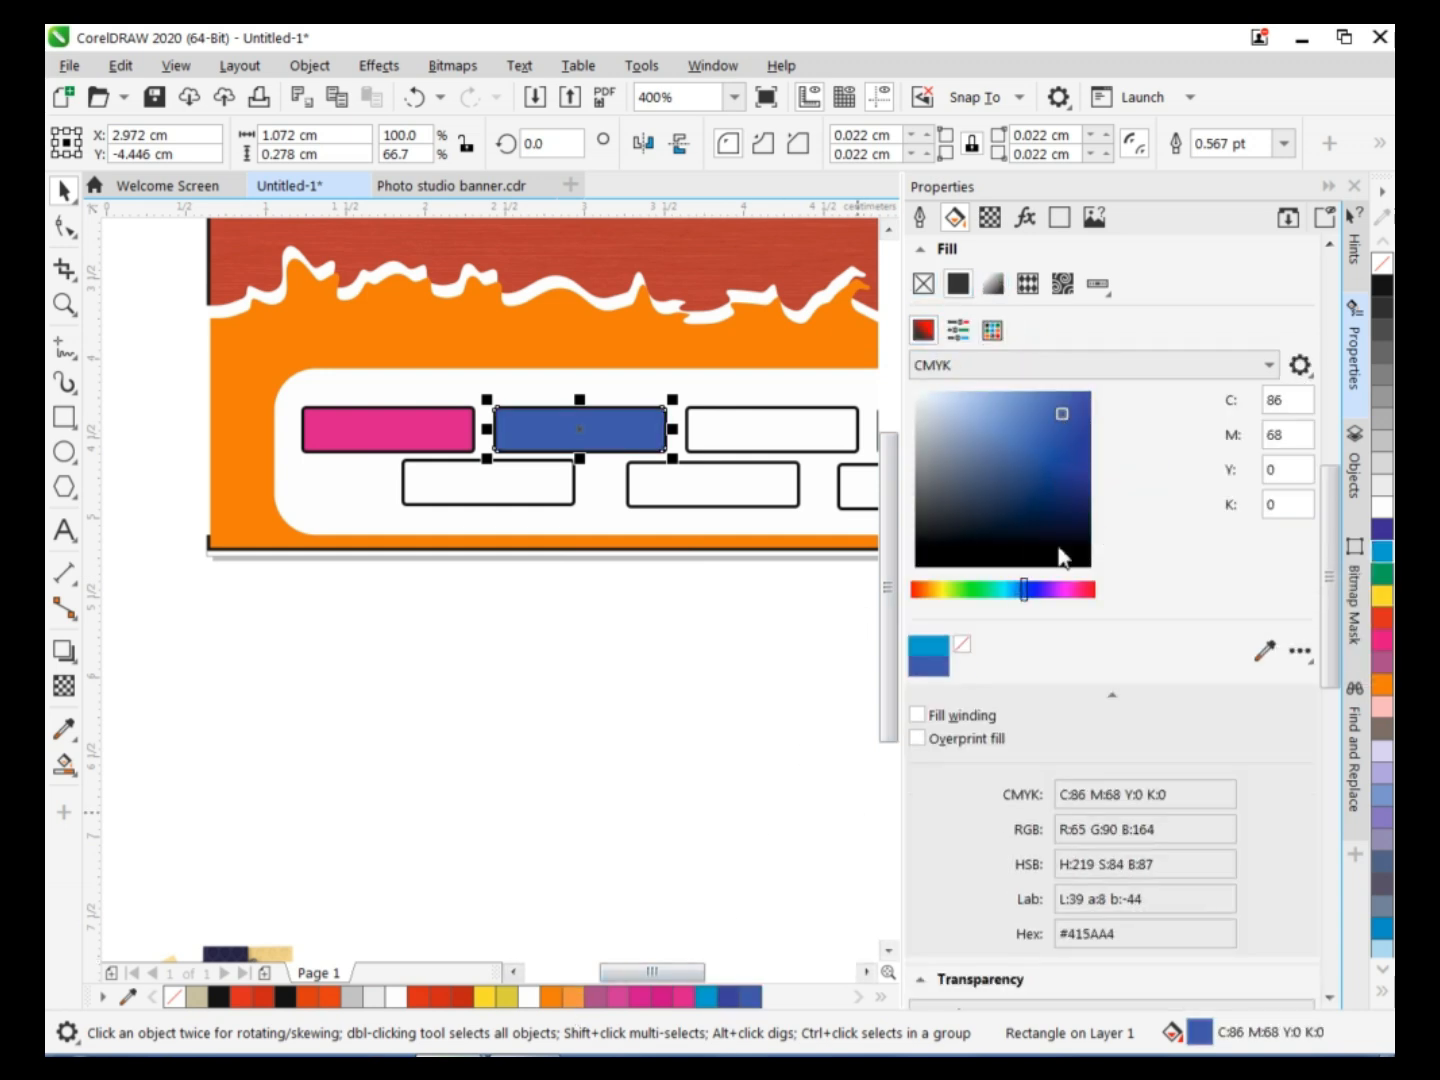
pyautogui.click(1019, 590)
pyautogui.click(1070, 460)
pyautogui.click(1051, 460)
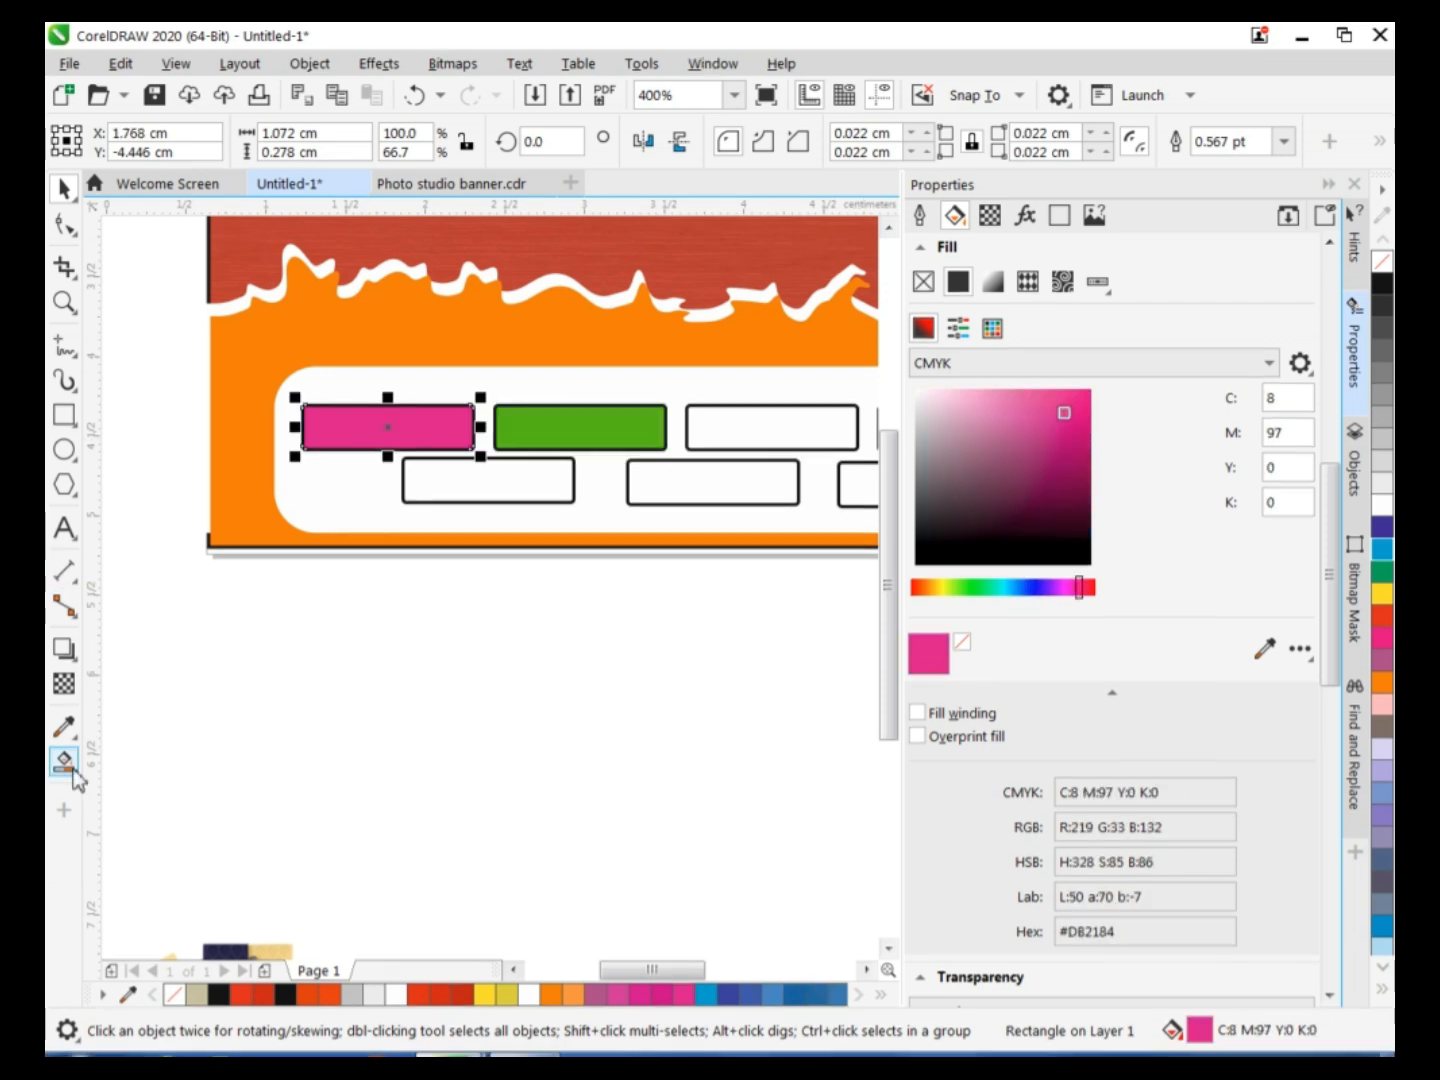
# Apply a diagonal linear fountain fill to the first upper-row rectangle, running from pink to light violet.
pyautogui.click(77, 778)
pyautogui.click(140, 762)
pyautogui.moveTo(304, 410); pyautogui.dragTo(473, 445)
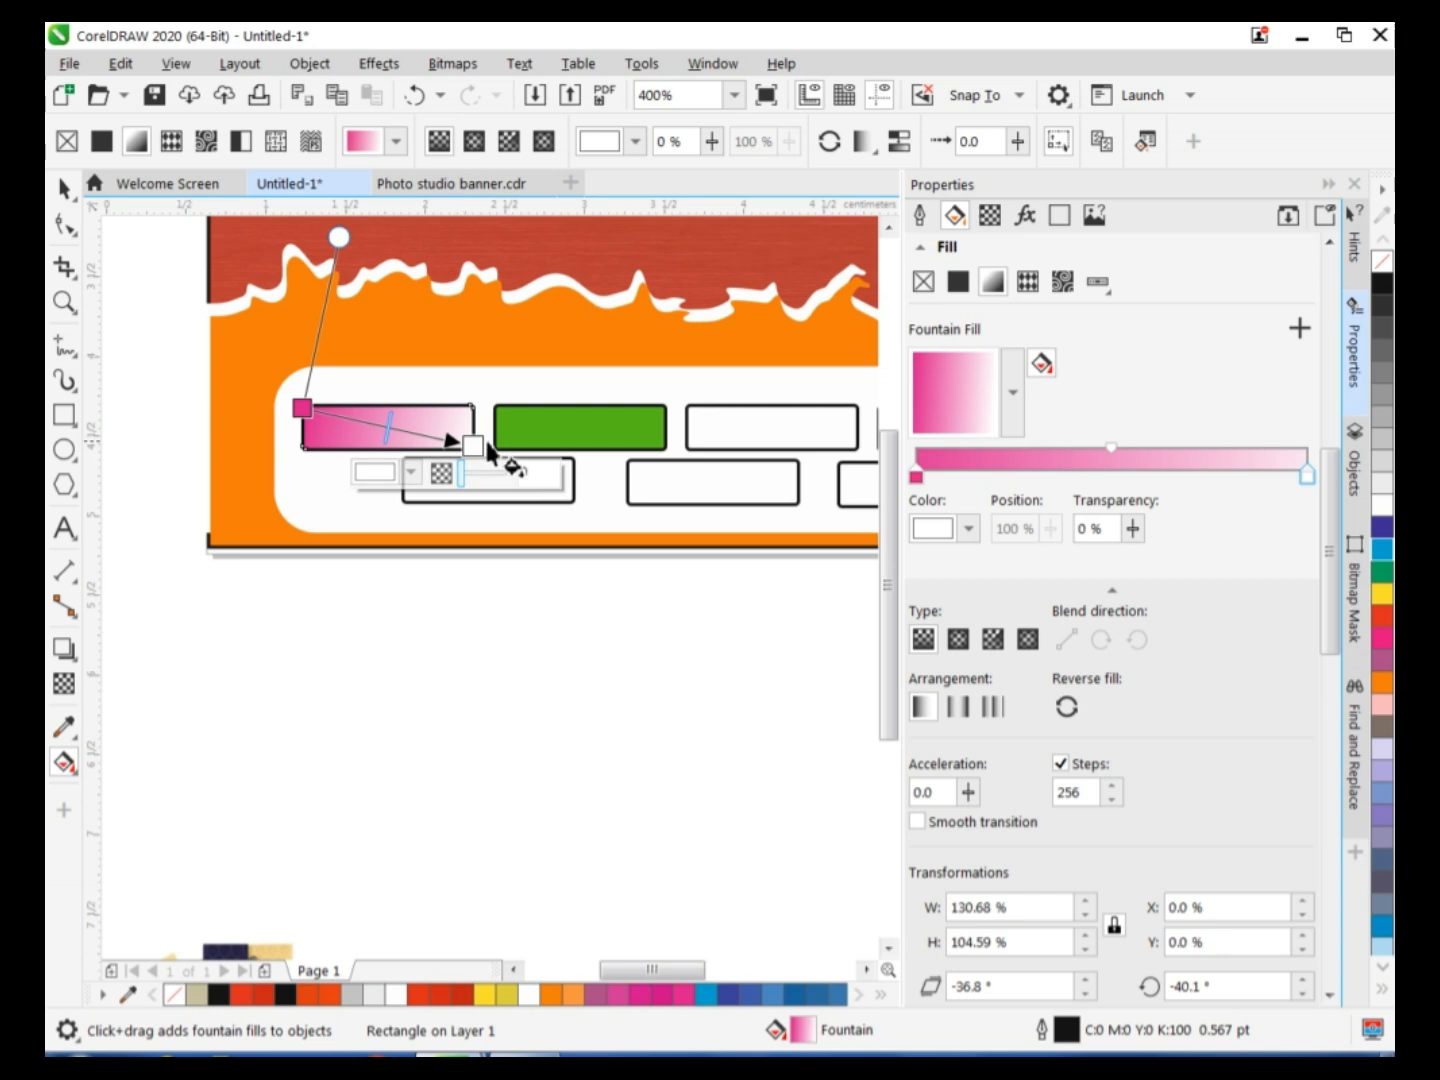
pyautogui.click(360, 474)
pyautogui.click(517, 781)
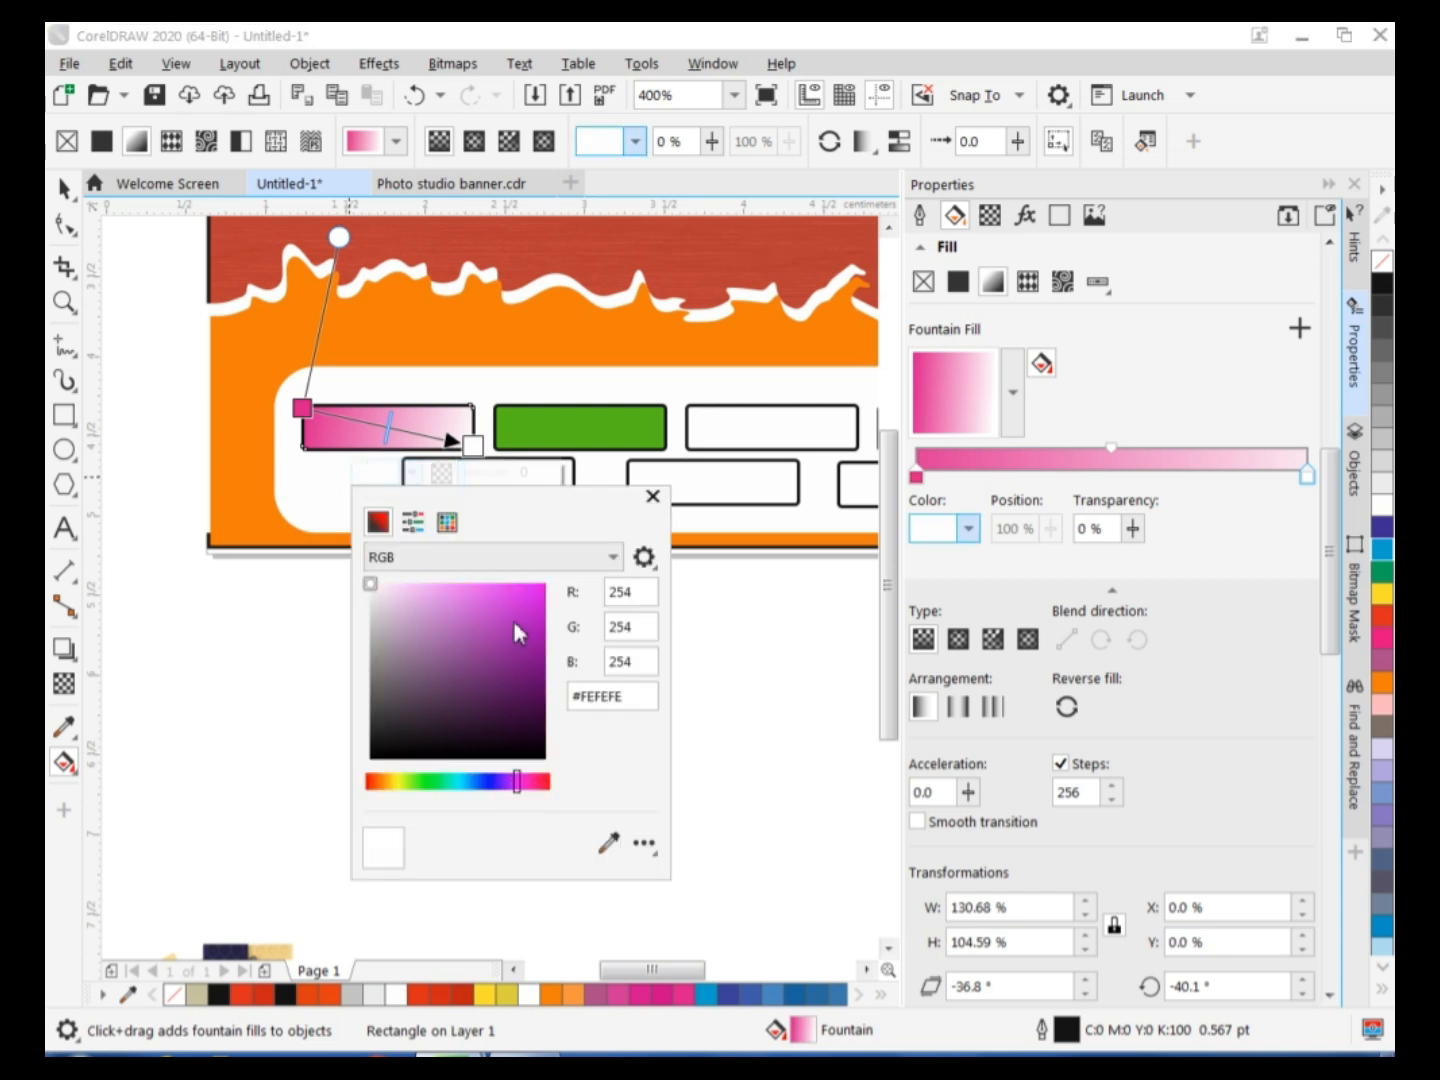
pyautogui.click(446, 605)
pyautogui.moveTo(446, 605); pyautogui.dragTo(446, 590)
pyautogui.click(652, 496)
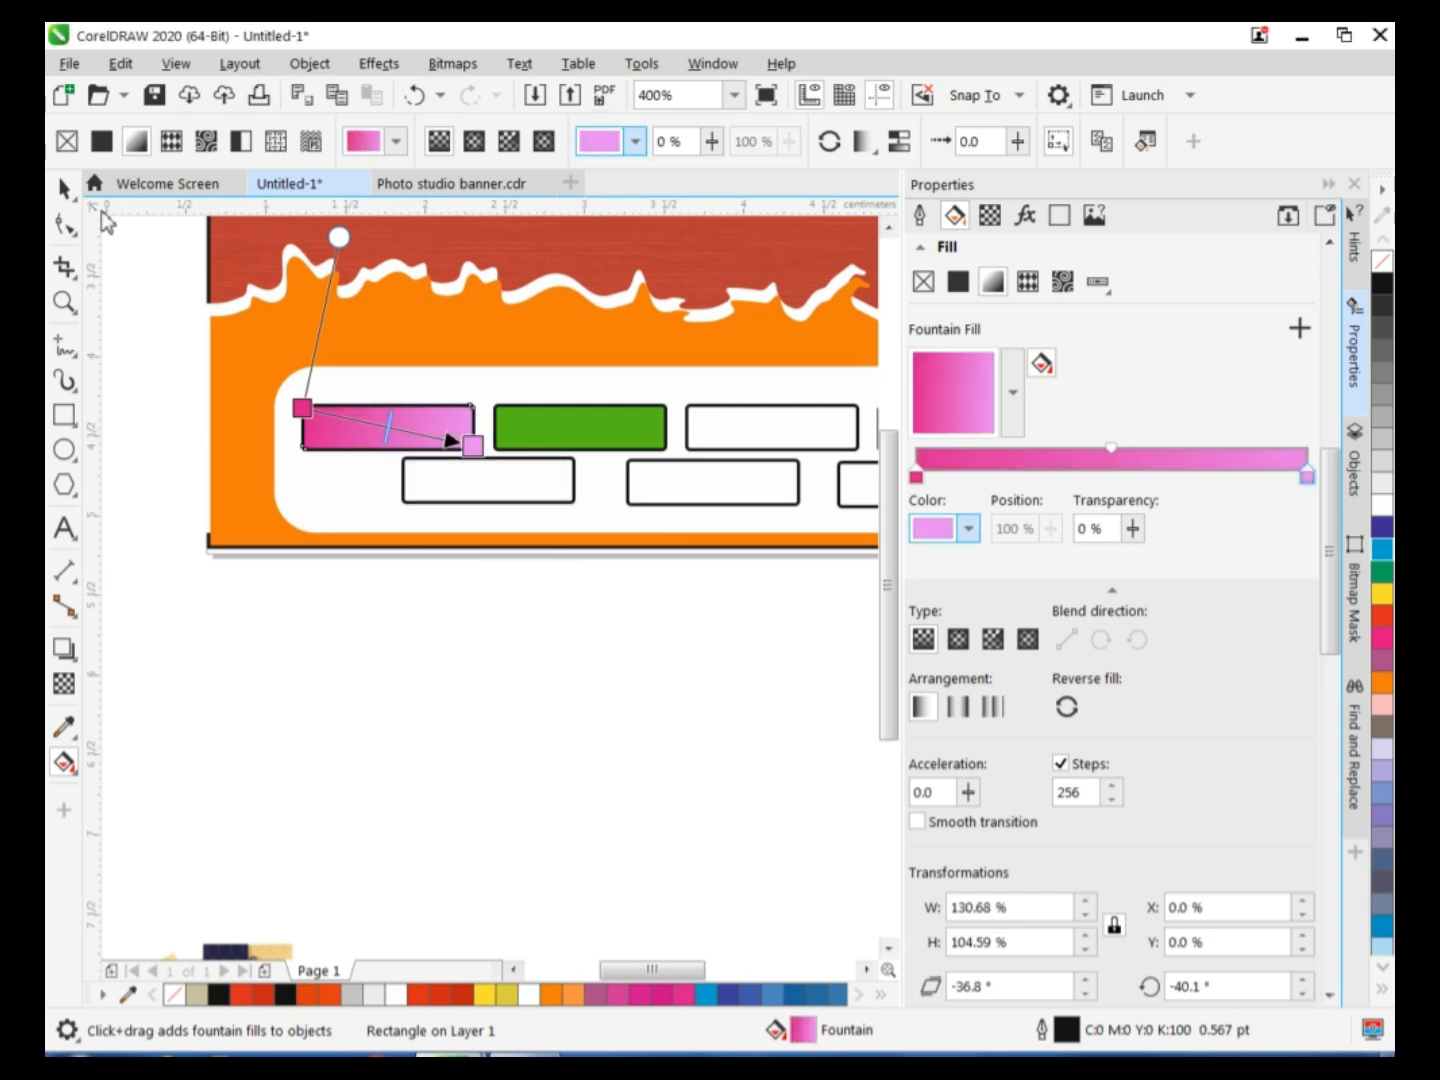
# Apply a diagonal linear fountain fill to the second upper-row rectangle, running from green to light green.
pyautogui.click(64, 188)
pyautogui.click(582, 440)
pyautogui.click(64, 762)
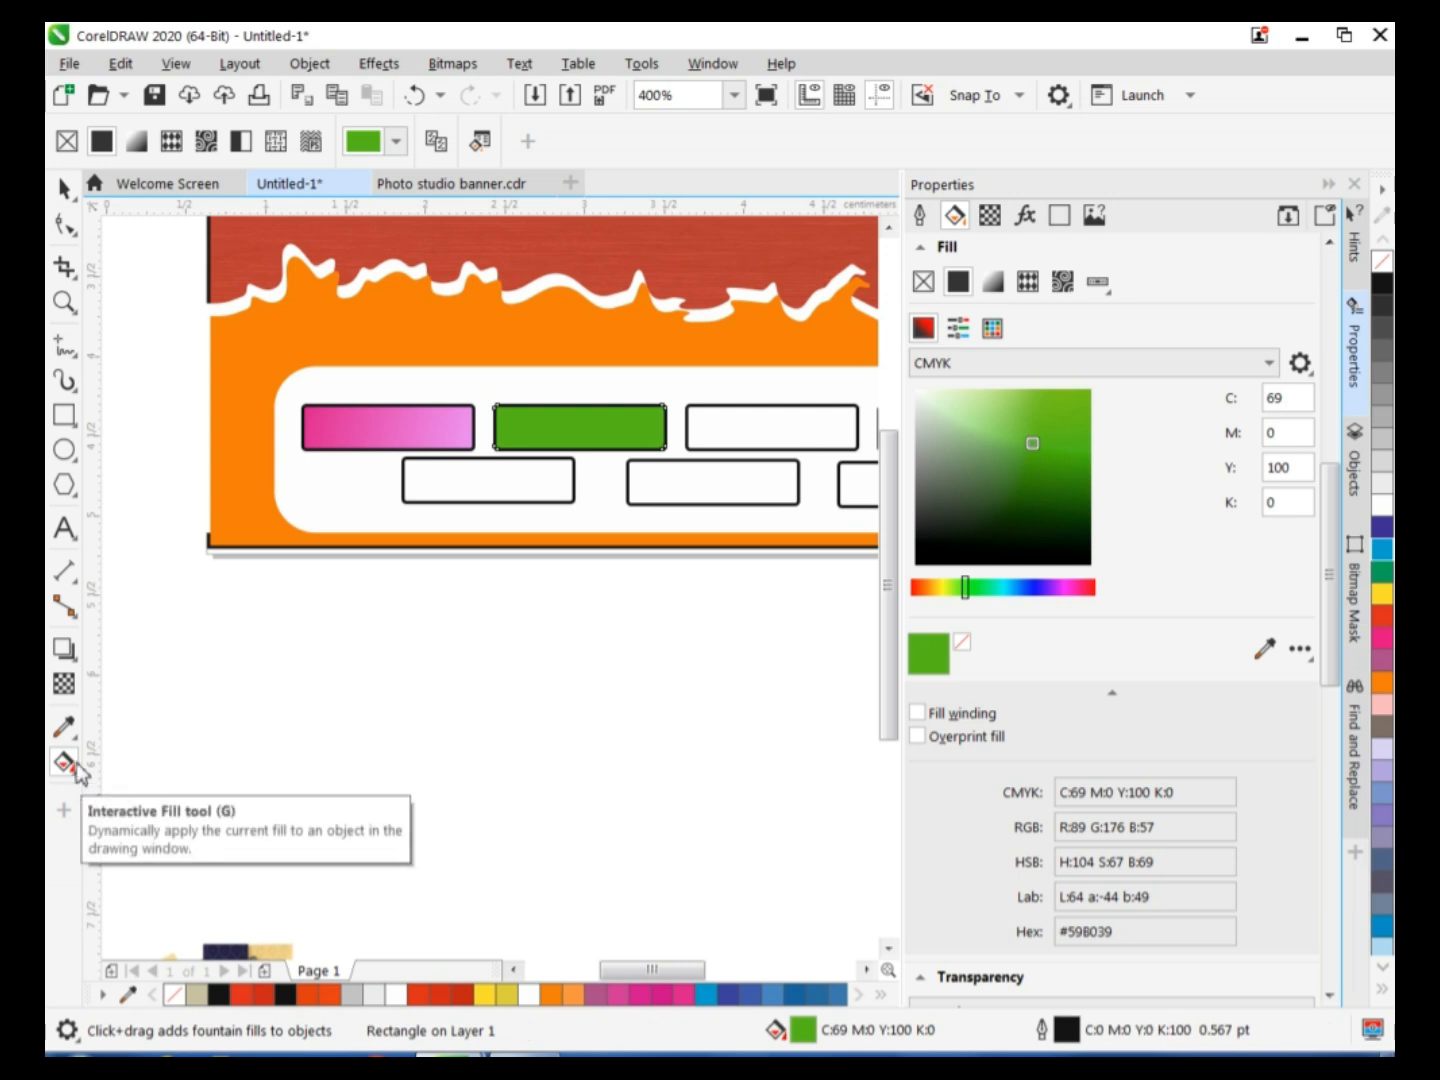
pyautogui.moveTo(497, 408); pyautogui.dragTo(664, 445)
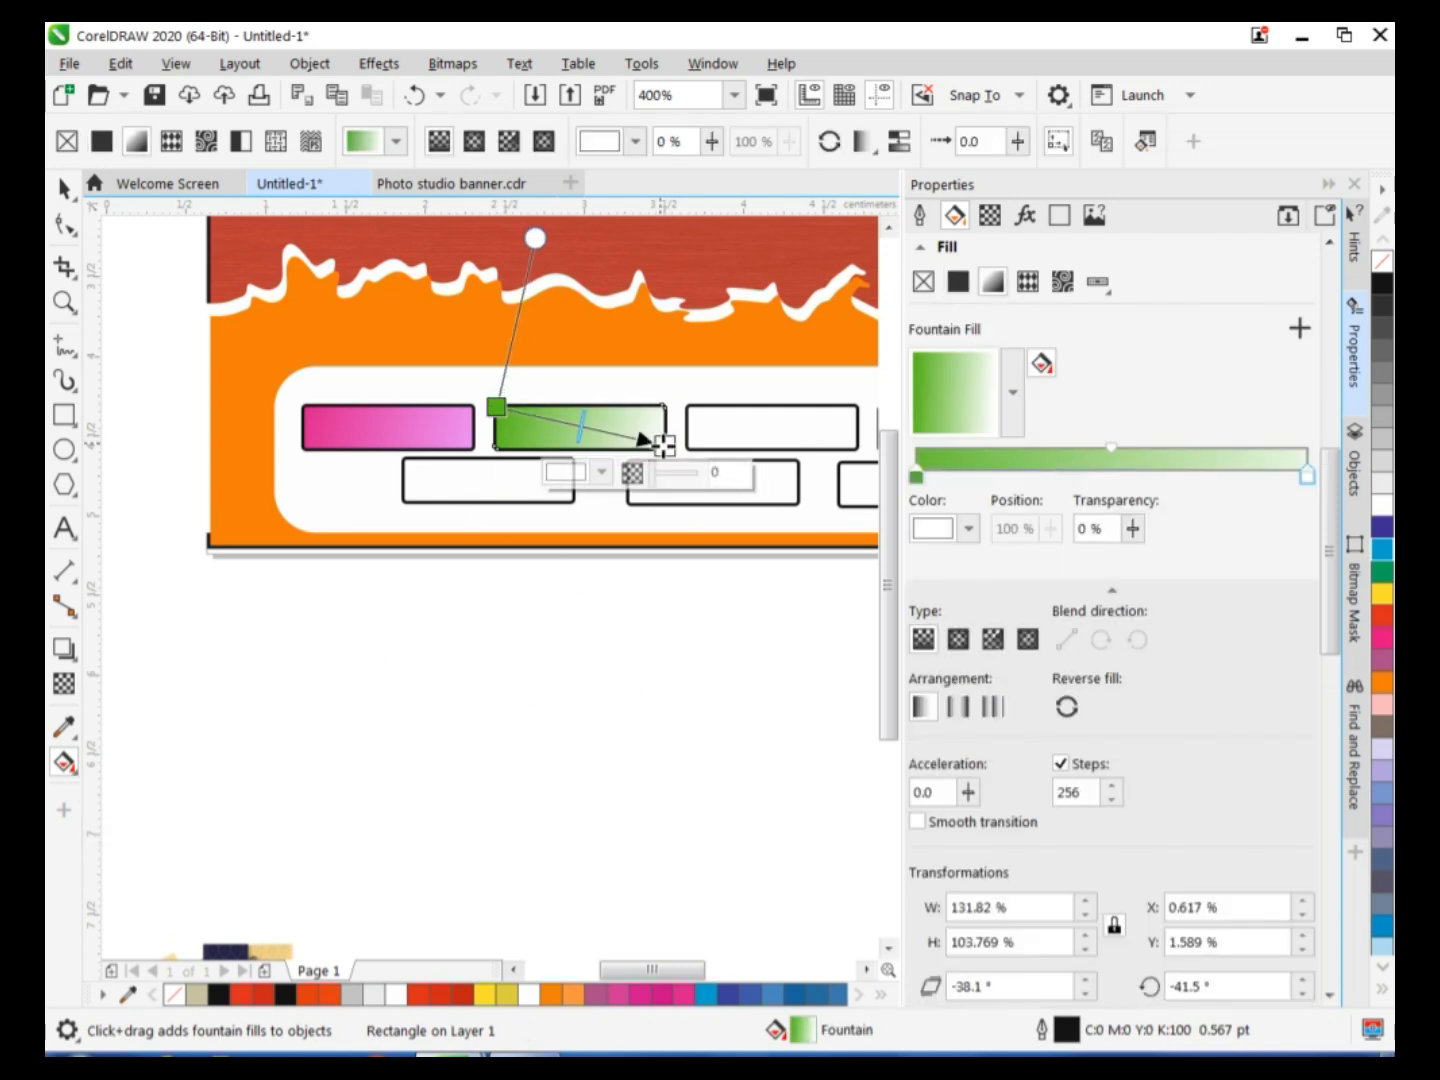
pyautogui.click(579, 473)
pyautogui.moveTo(582, 784); pyautogui.dragTo(610, 781)
pyautogui.moveTo(680, 658); pyautogui.dragTo(641, 600)
pyautogui.click(844, 496)
# Apply a diagonal linear fountain fill to the third upper-row rectangle with the Interactive Fill tool.
pyautogui.moveTo(643, 964); pyautogui.dragTo(657, 966)
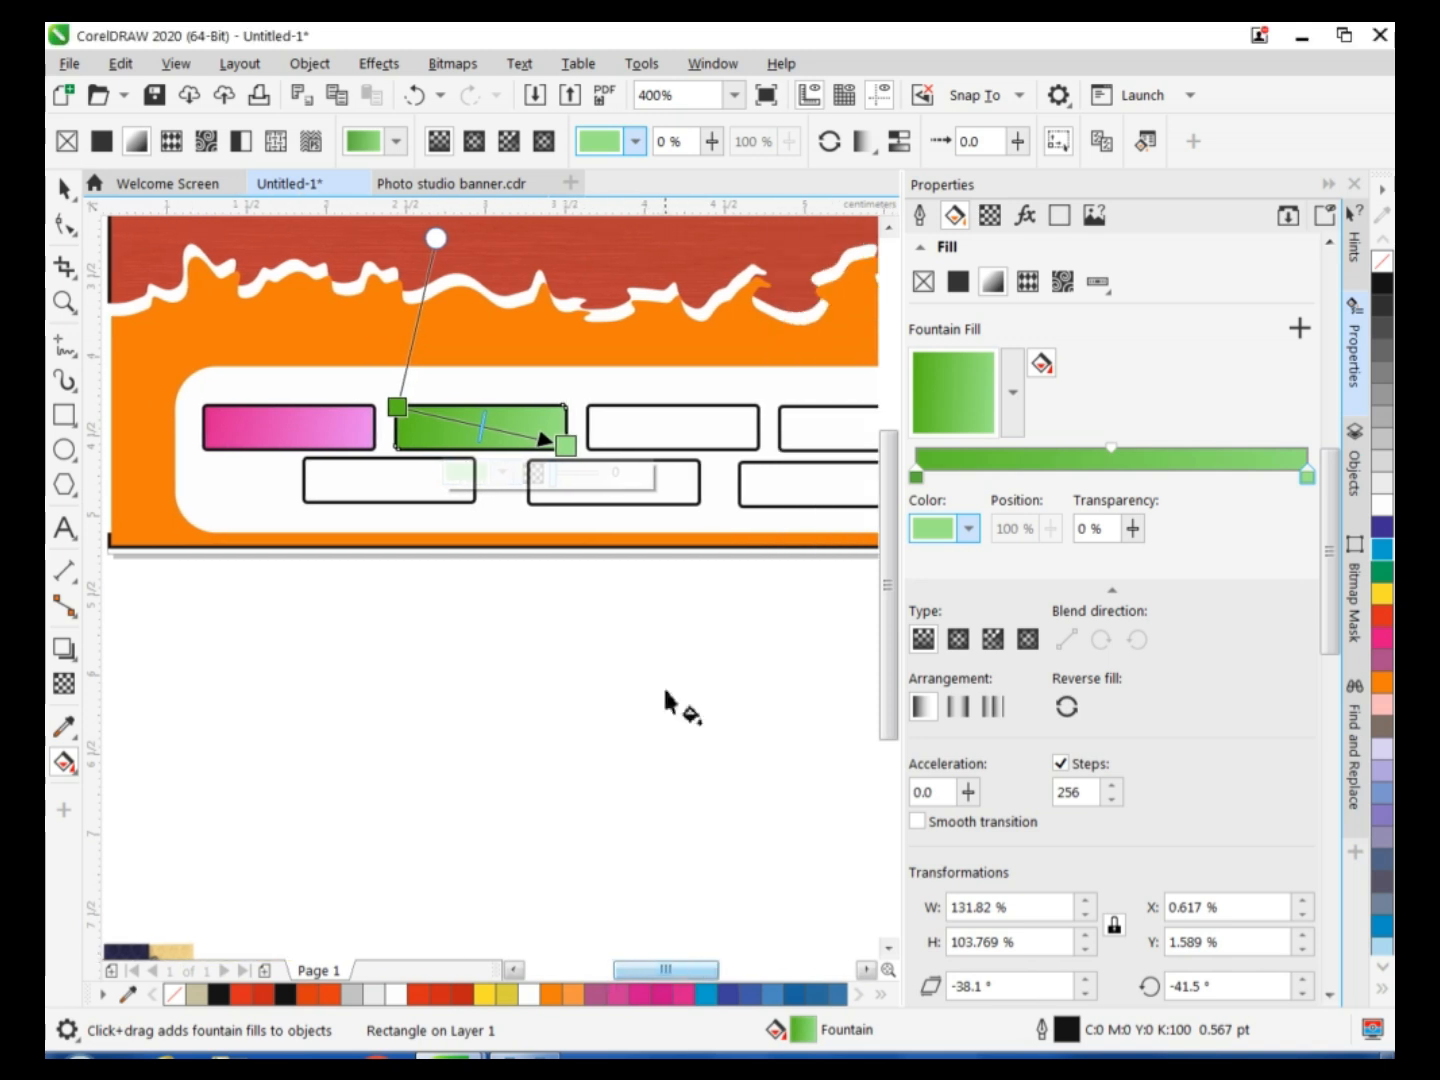
pyautogui.press('space')
pyautogui.click(670, 432)
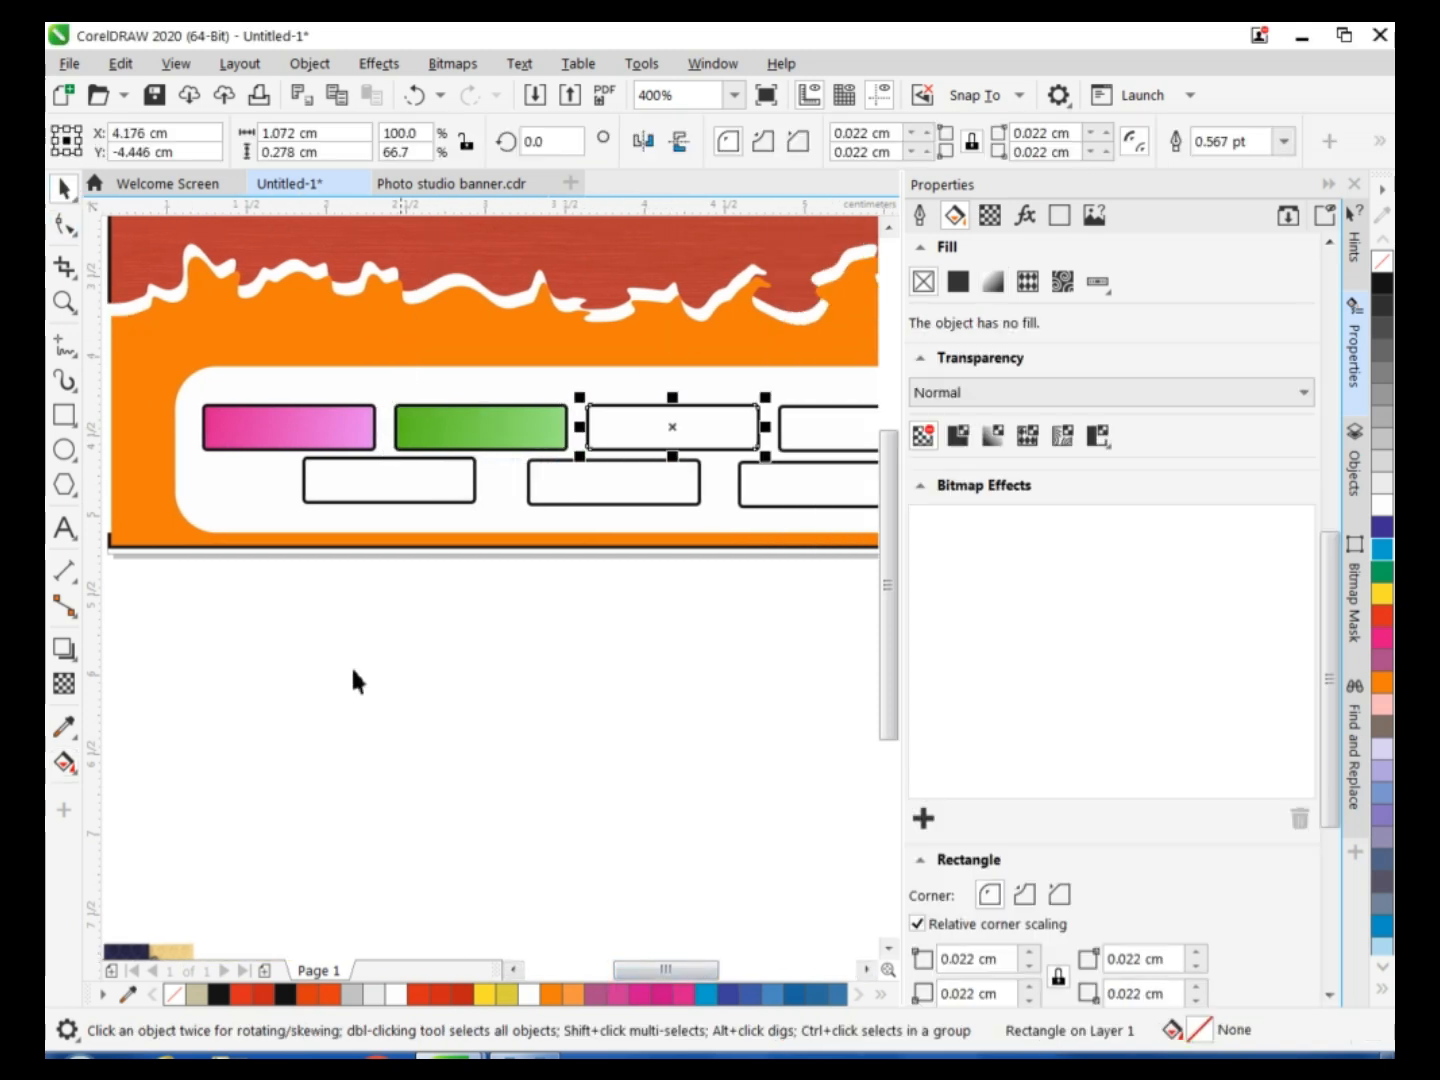
pyautogui.click(63, 765)
pyautogui.moveTo(592, 412); pyautogui.dragTo(775, 442)
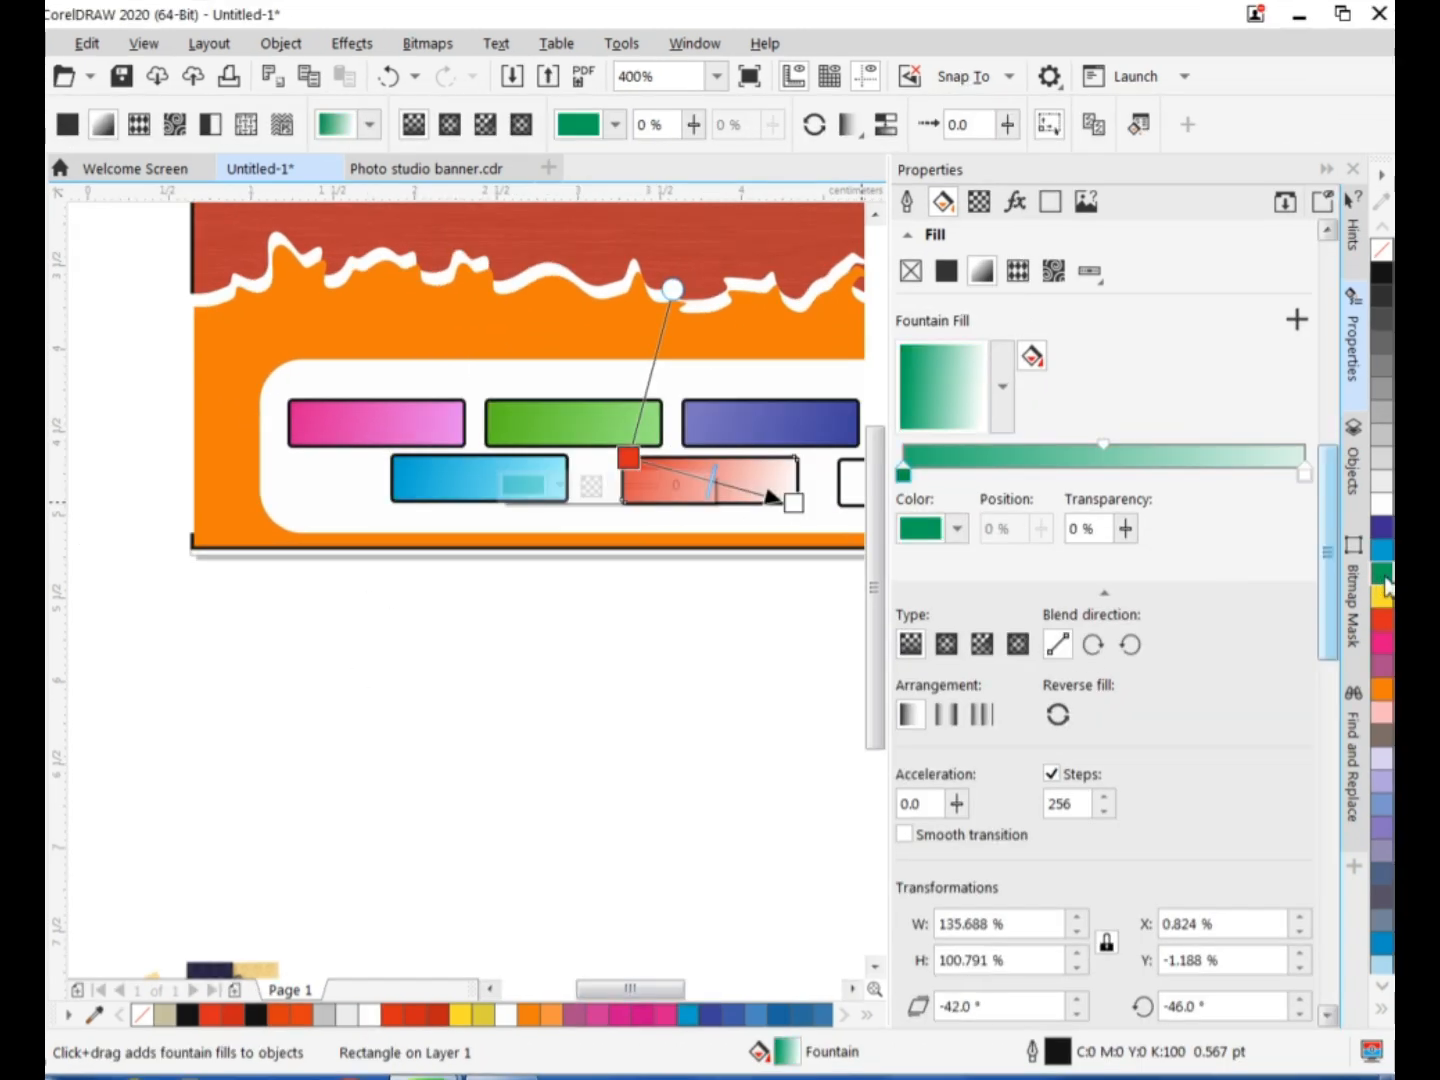
# Change the white end colour of the second lower-row rectangle's green fountain fill to light green.
pyautogui.click(794, 505)
pyautogui.click(708, 528)
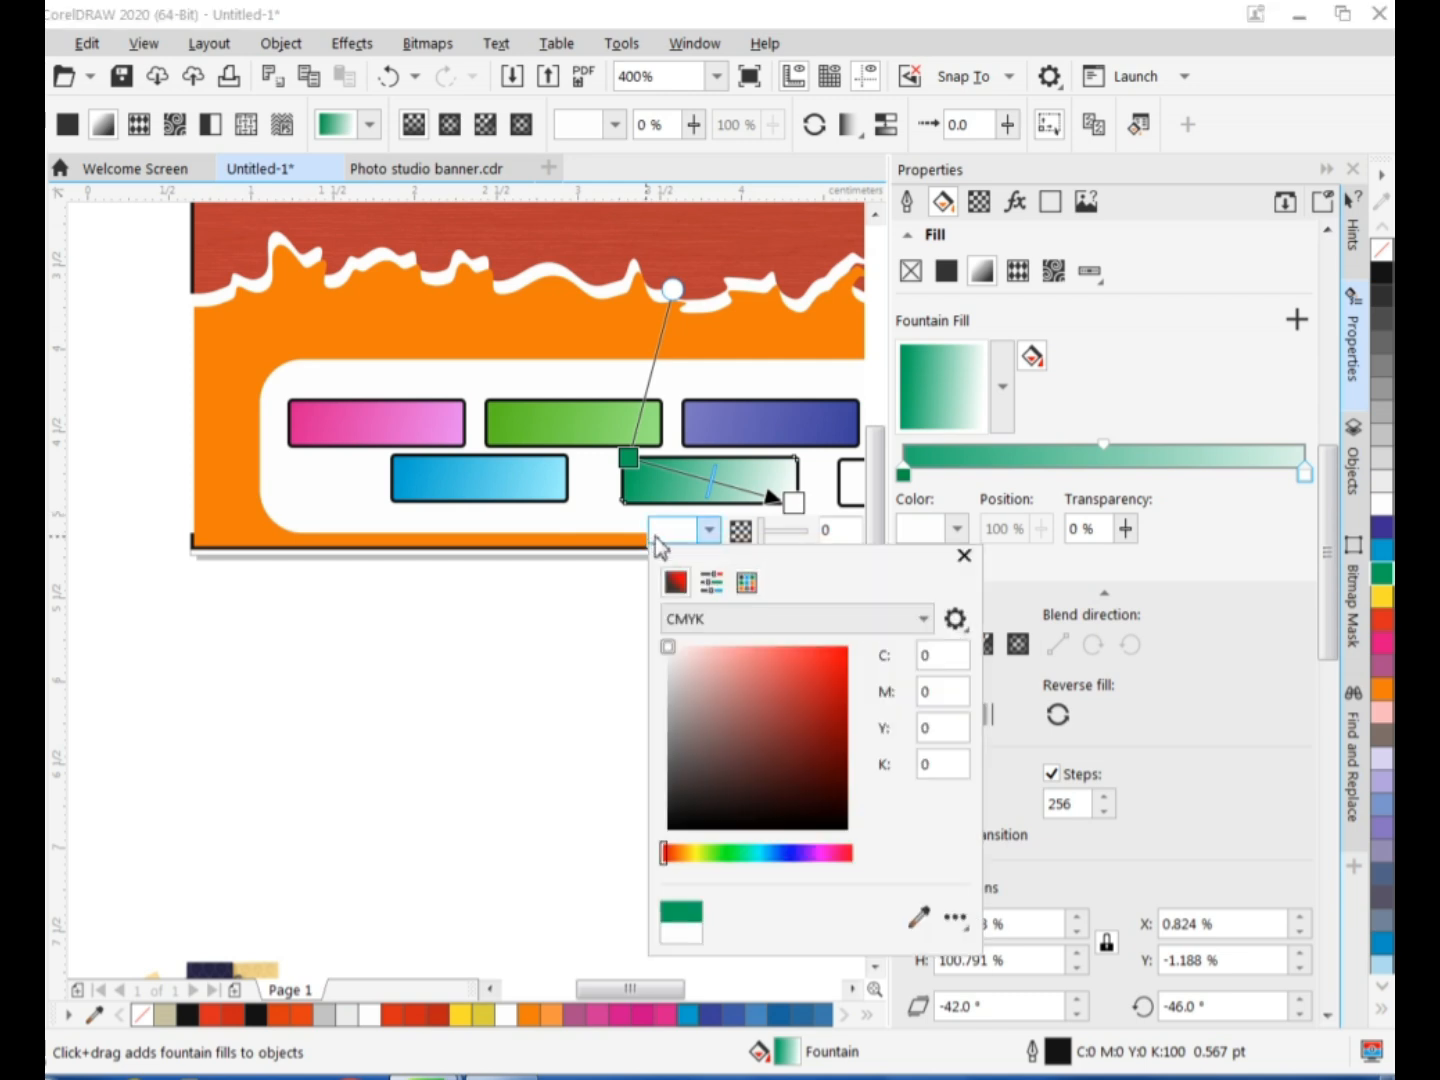
pyautogui.click(722, 852)
pyautogui.click(760, 656)
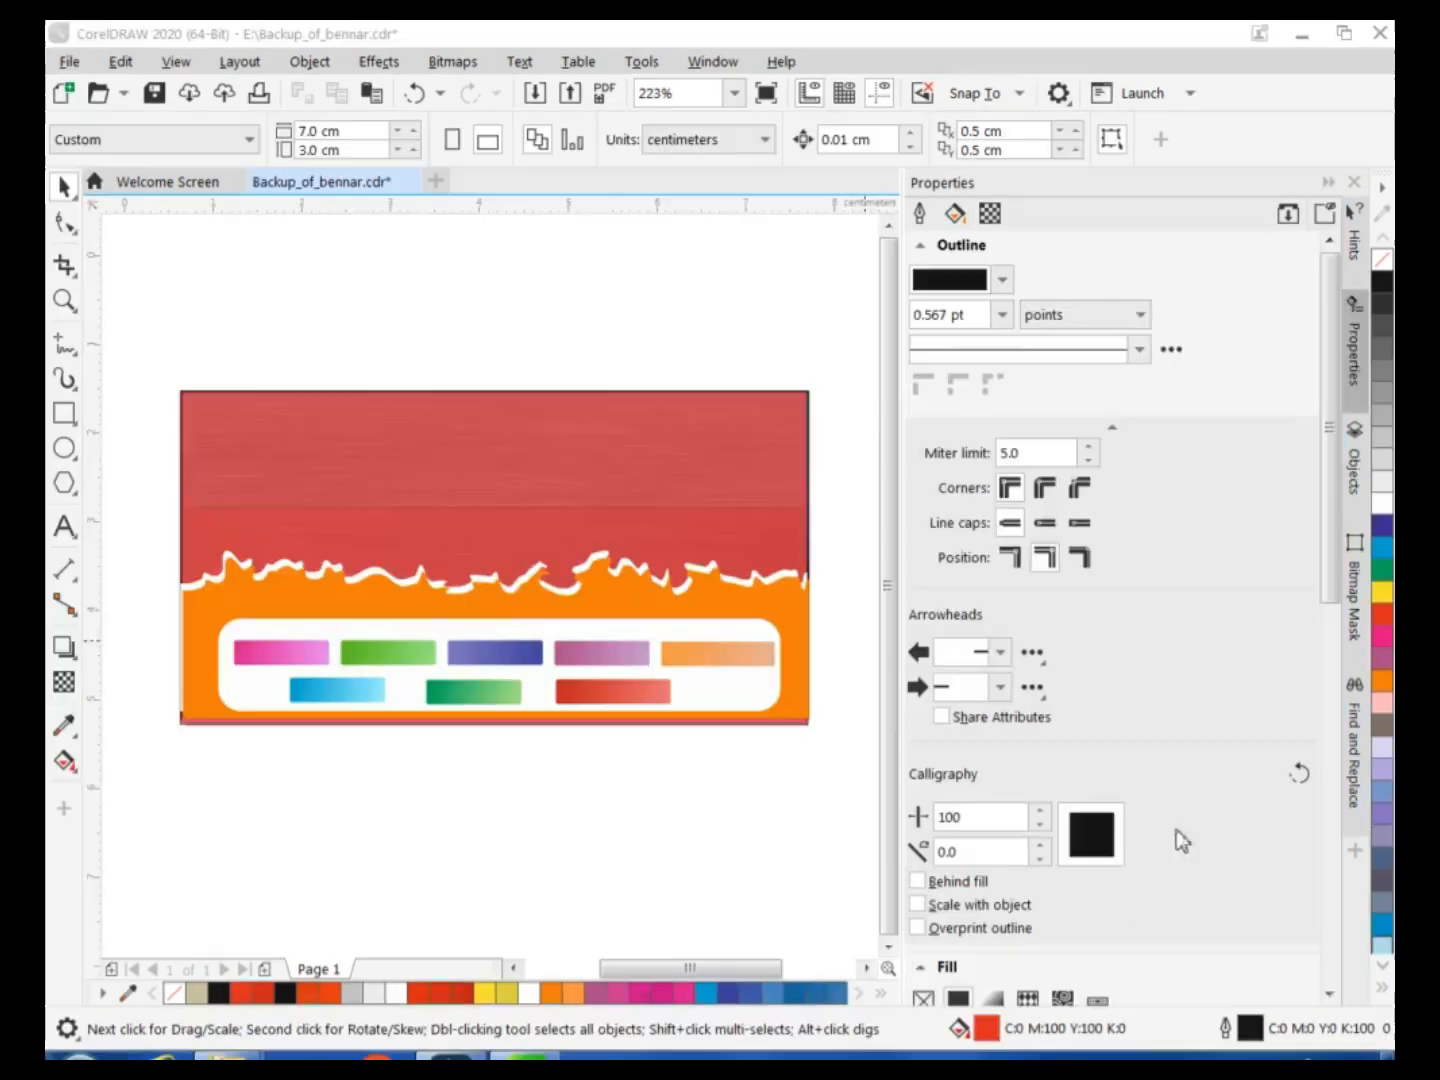
# Add the heading "અલ હરફી સ્ટુડીયો" in 24 pt Gujrati Saral-1 and place it on the banner's upper red area.
pyautogui.click(185, 305)
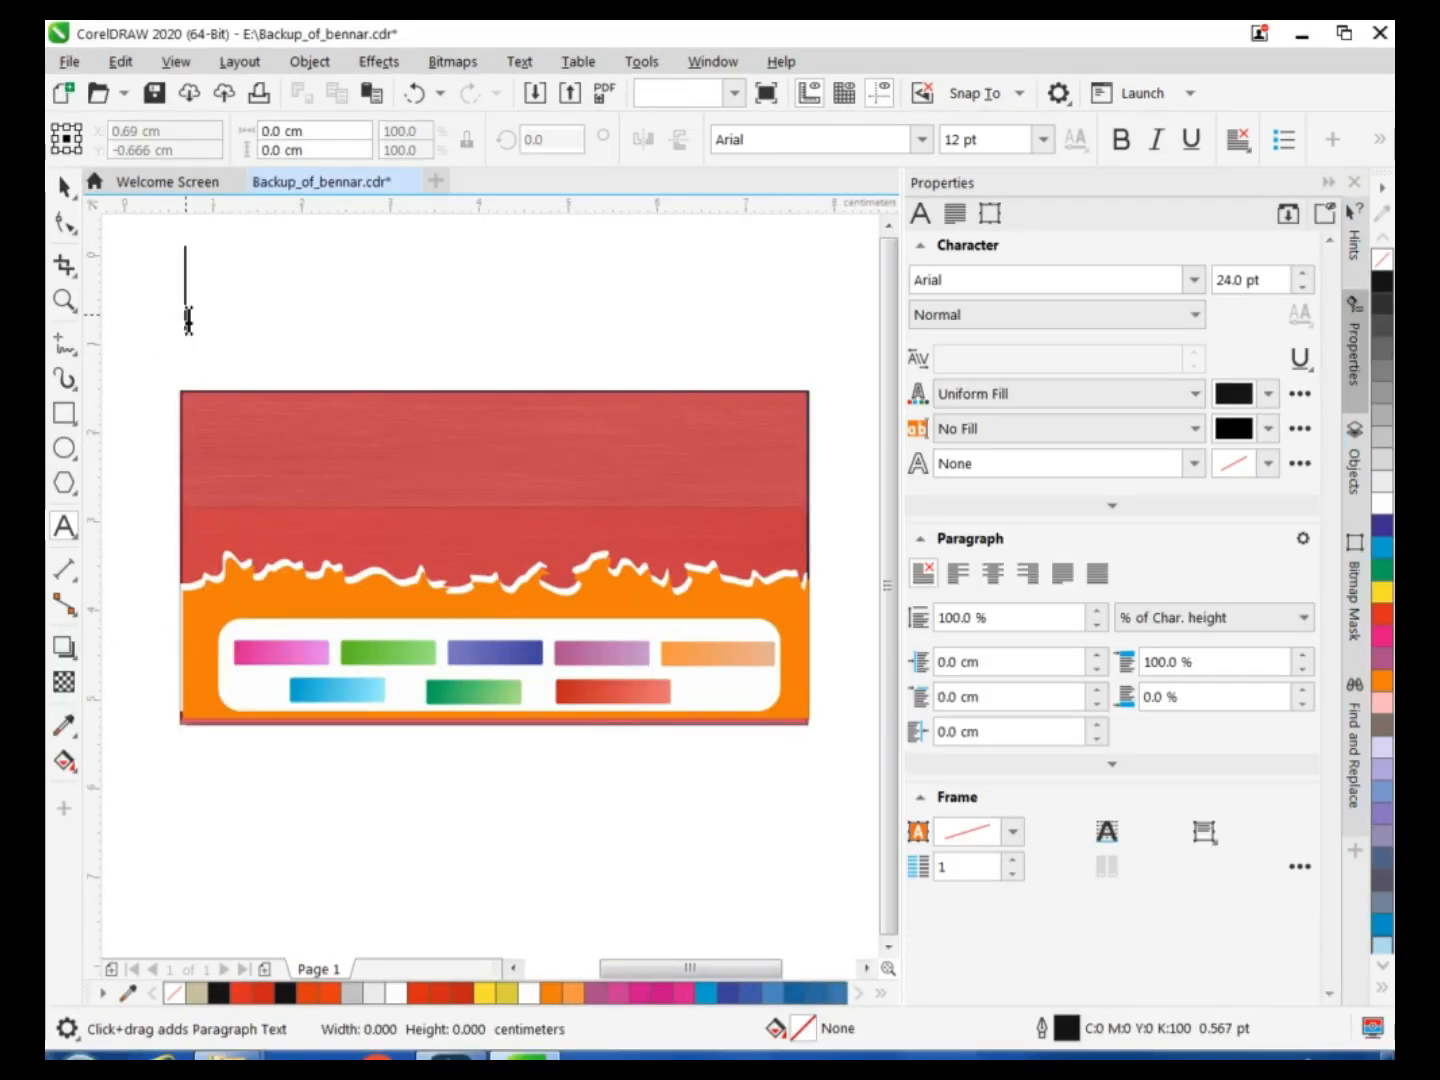
pyautogui.write('a')
pyautogui.press('BackSpace')
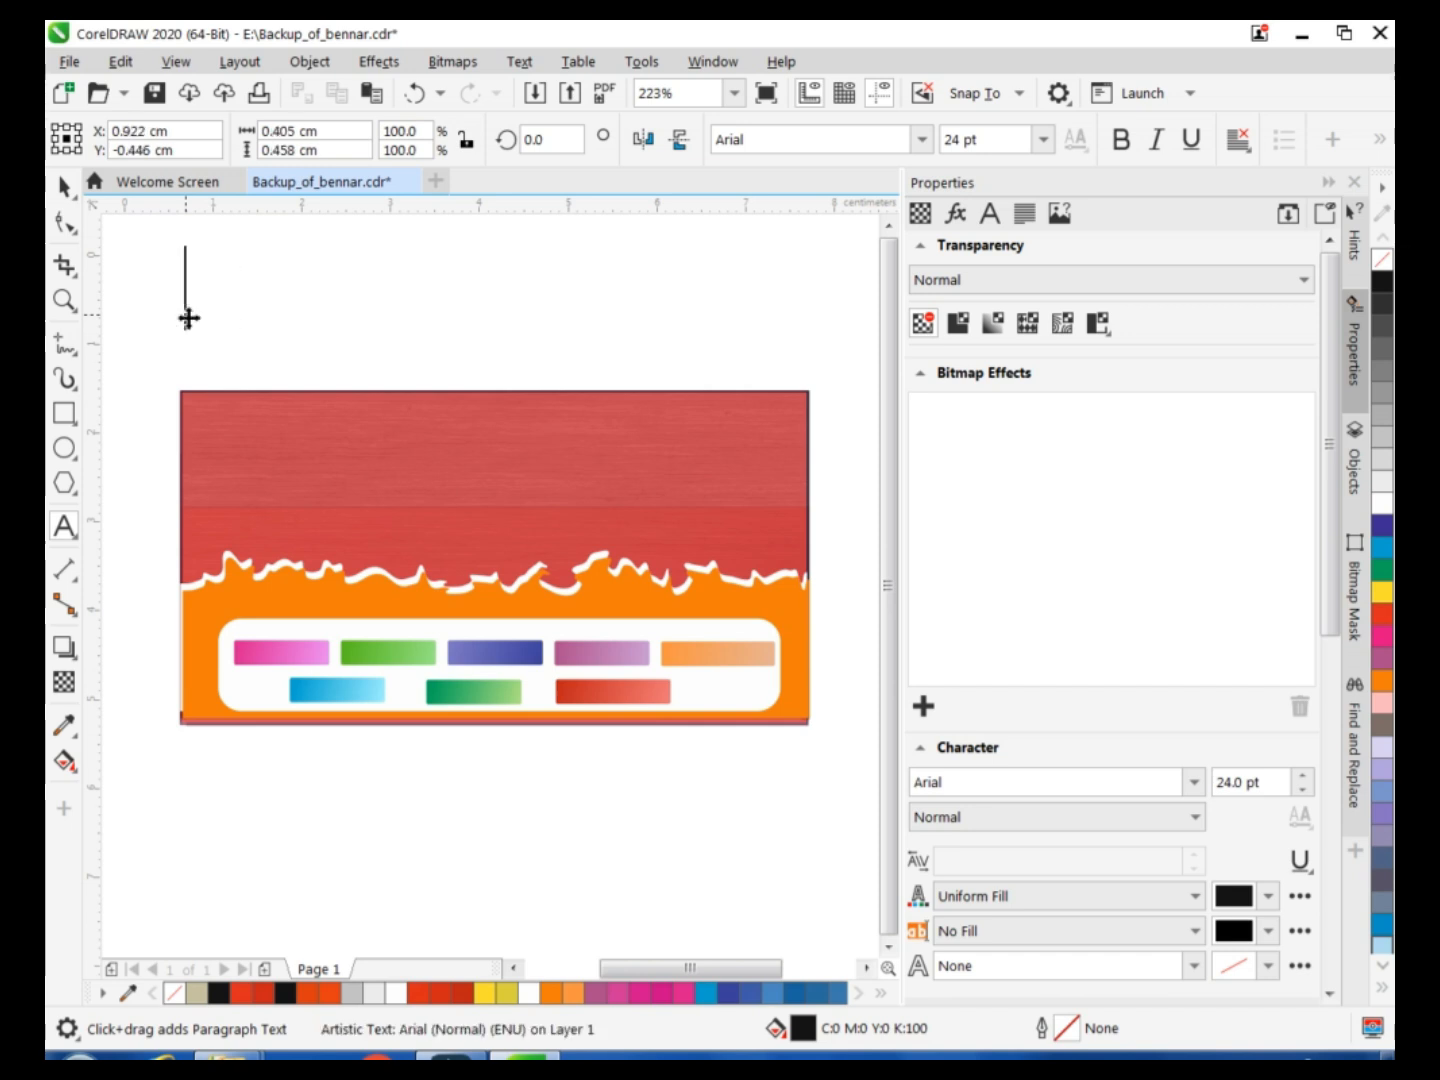
pyautogui.click(921, 139)
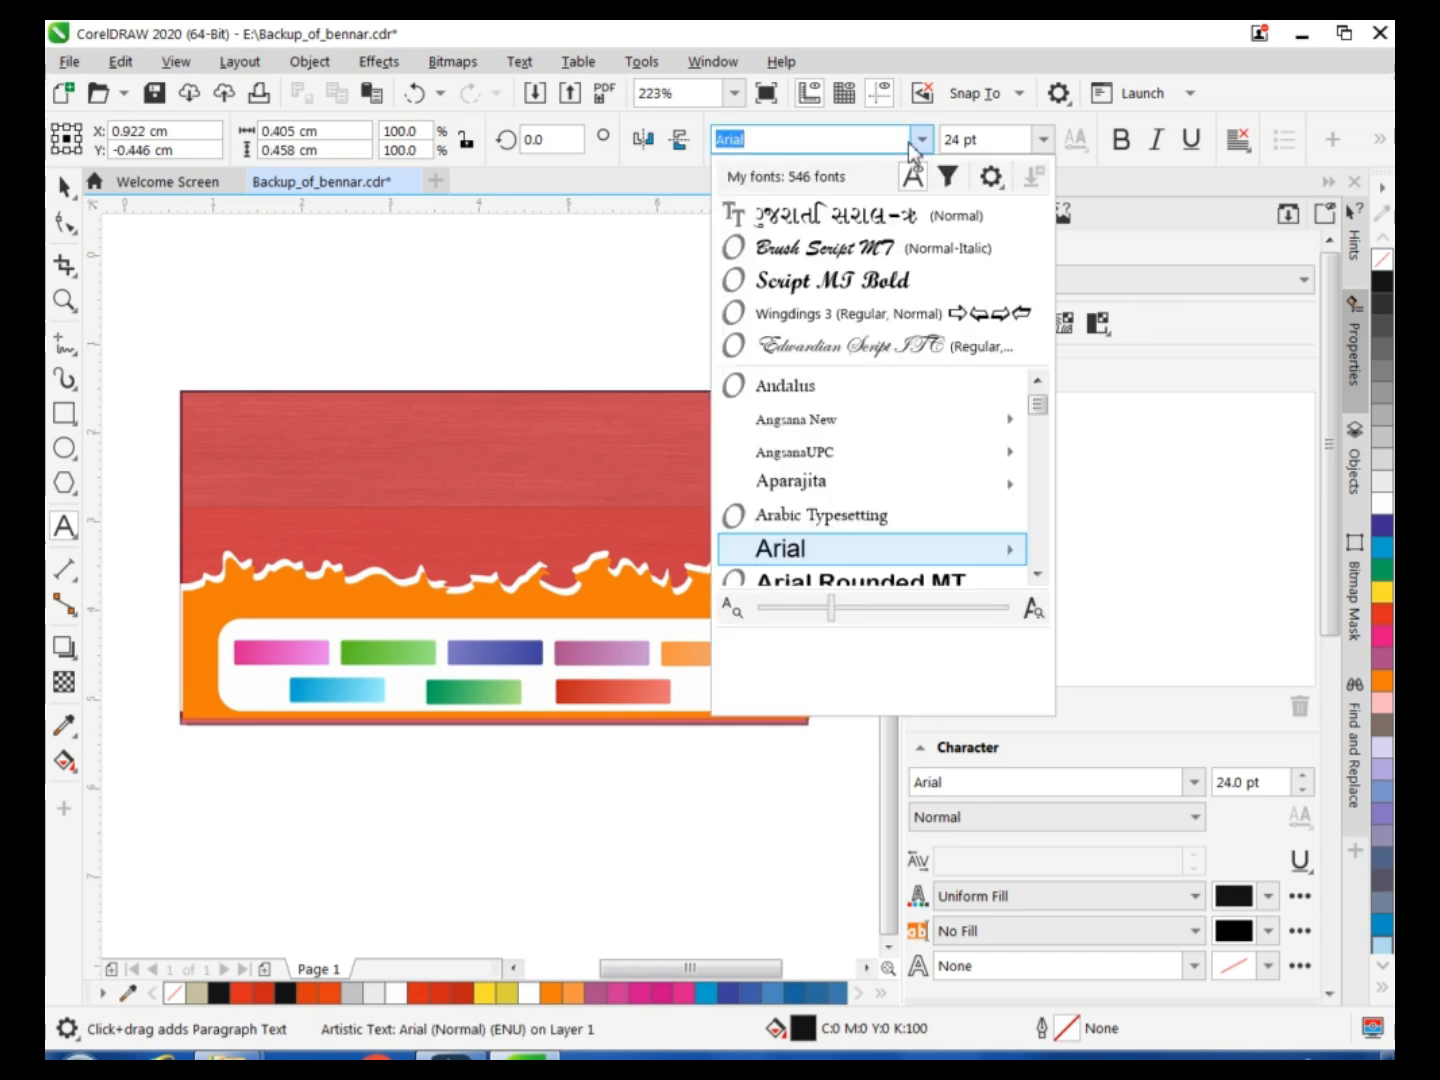
pyautogui.click(888, 220)
pyautogui.write('al h')
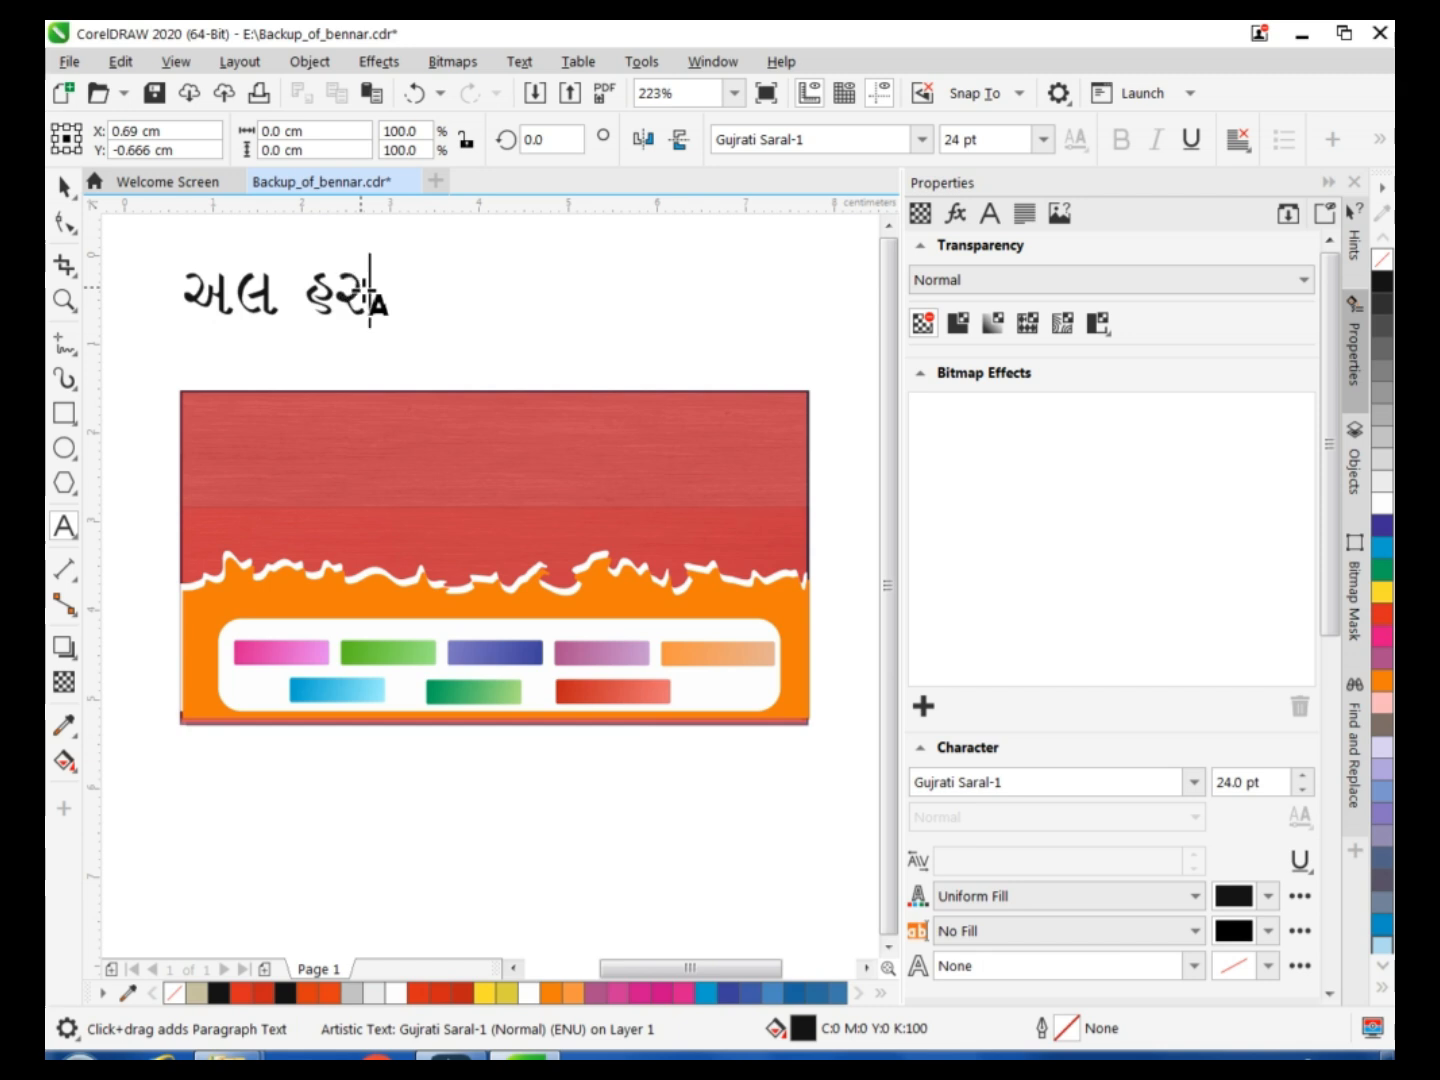
pyautogui.write('rfI')
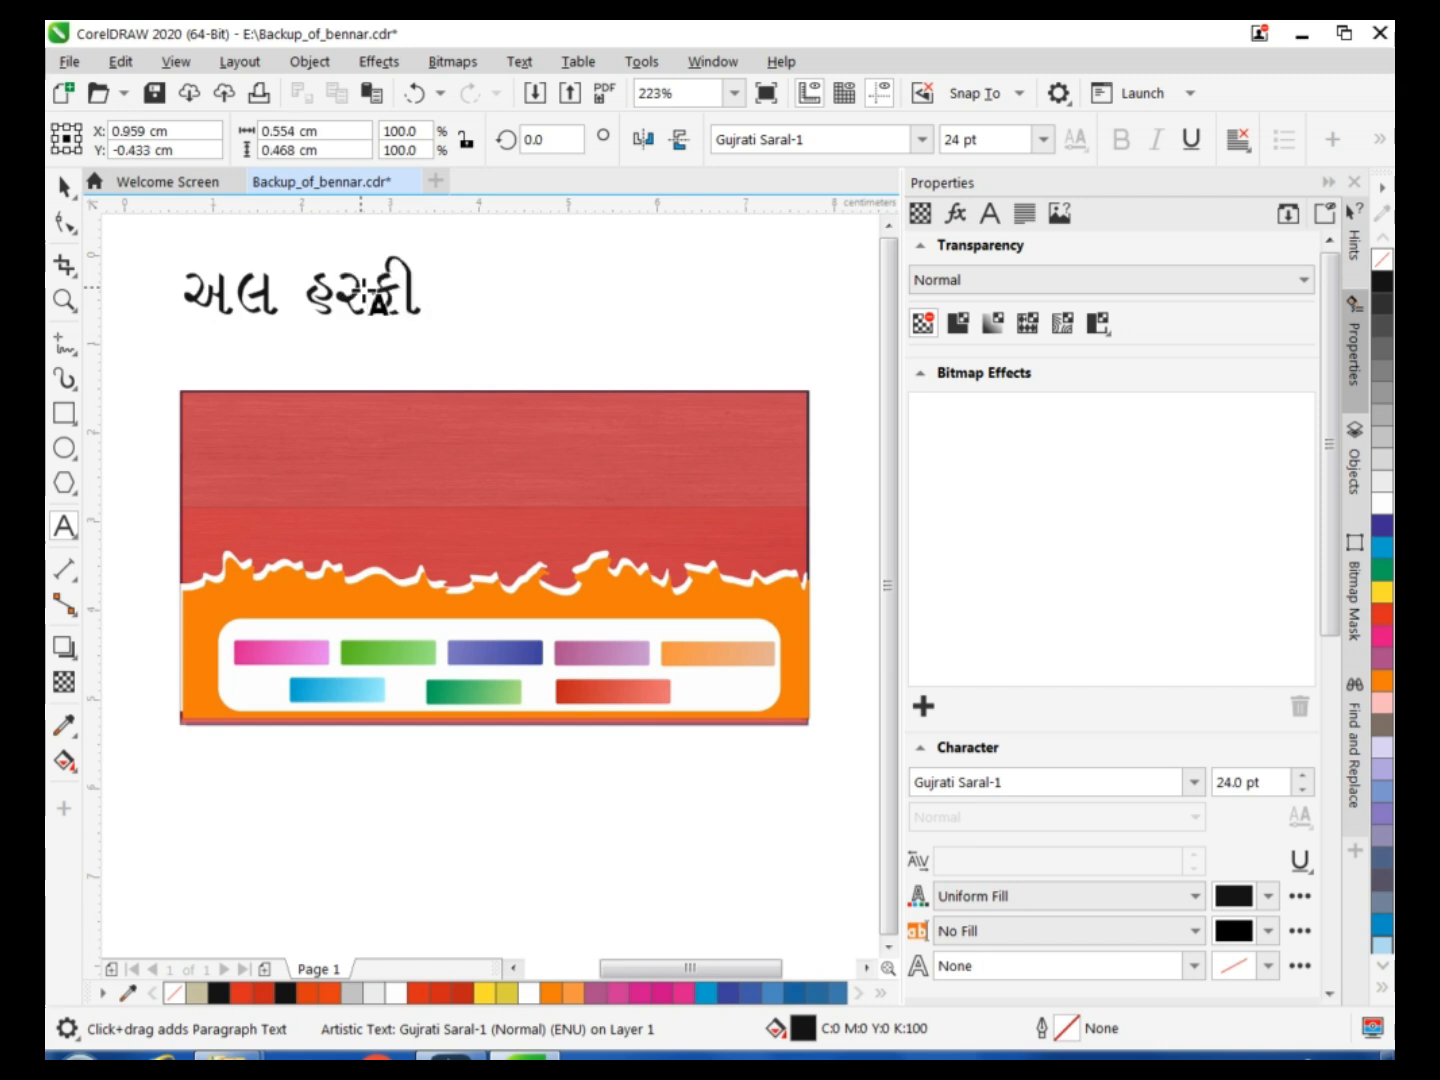
pyautogui.write(' st')
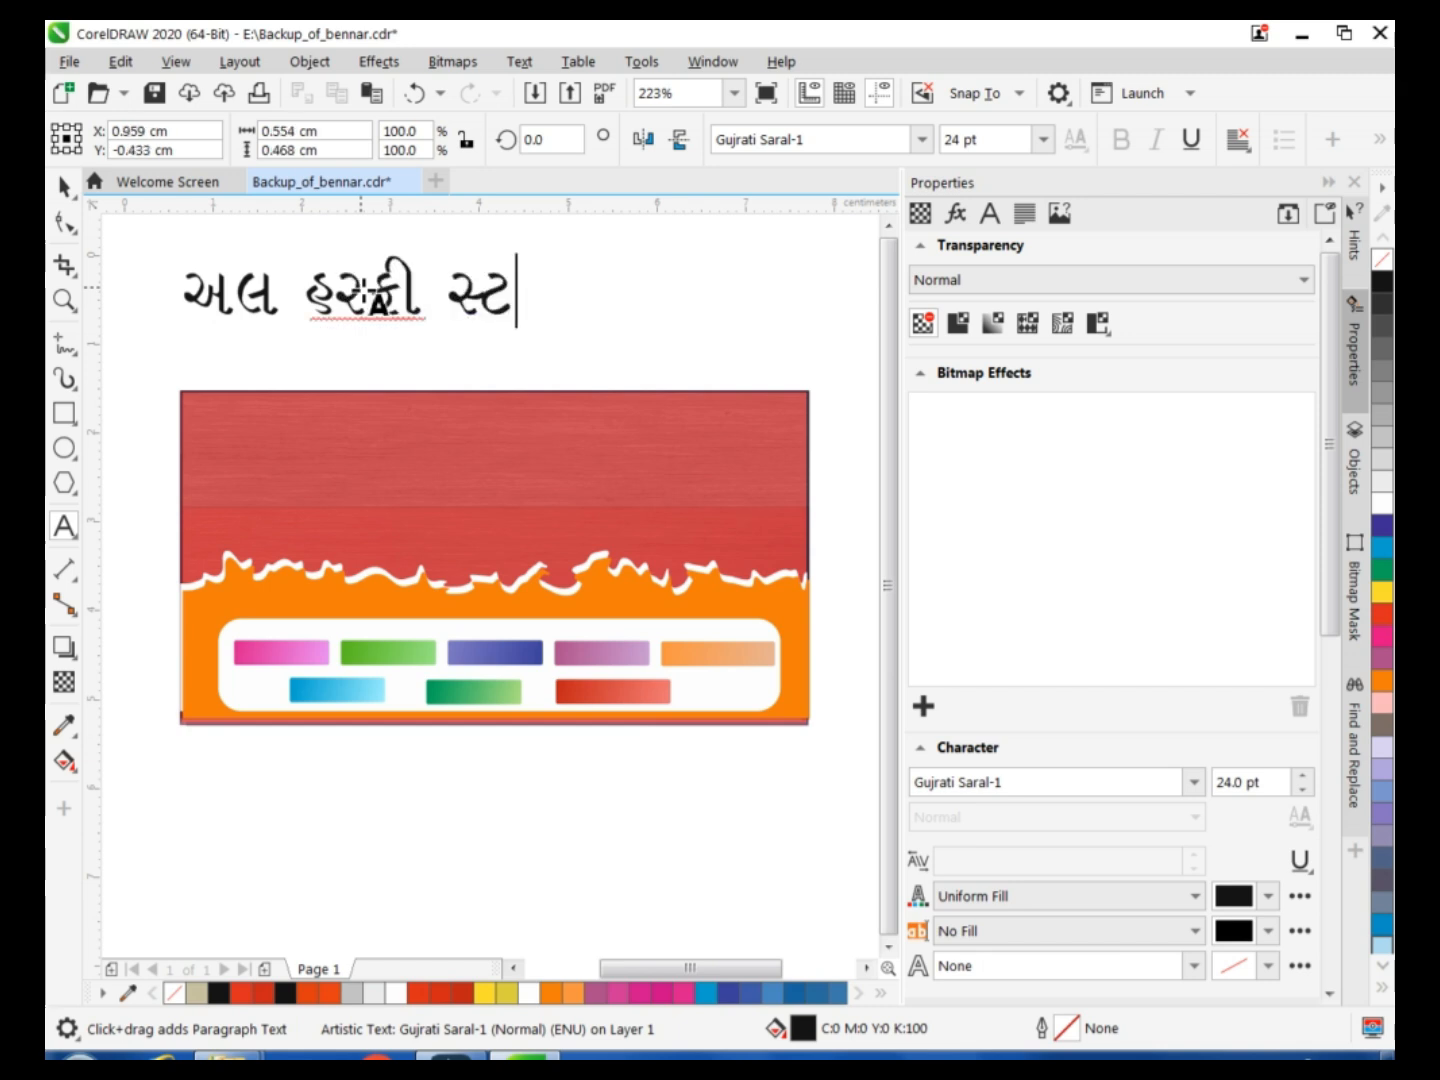
pyautogui.write('uDIyo')
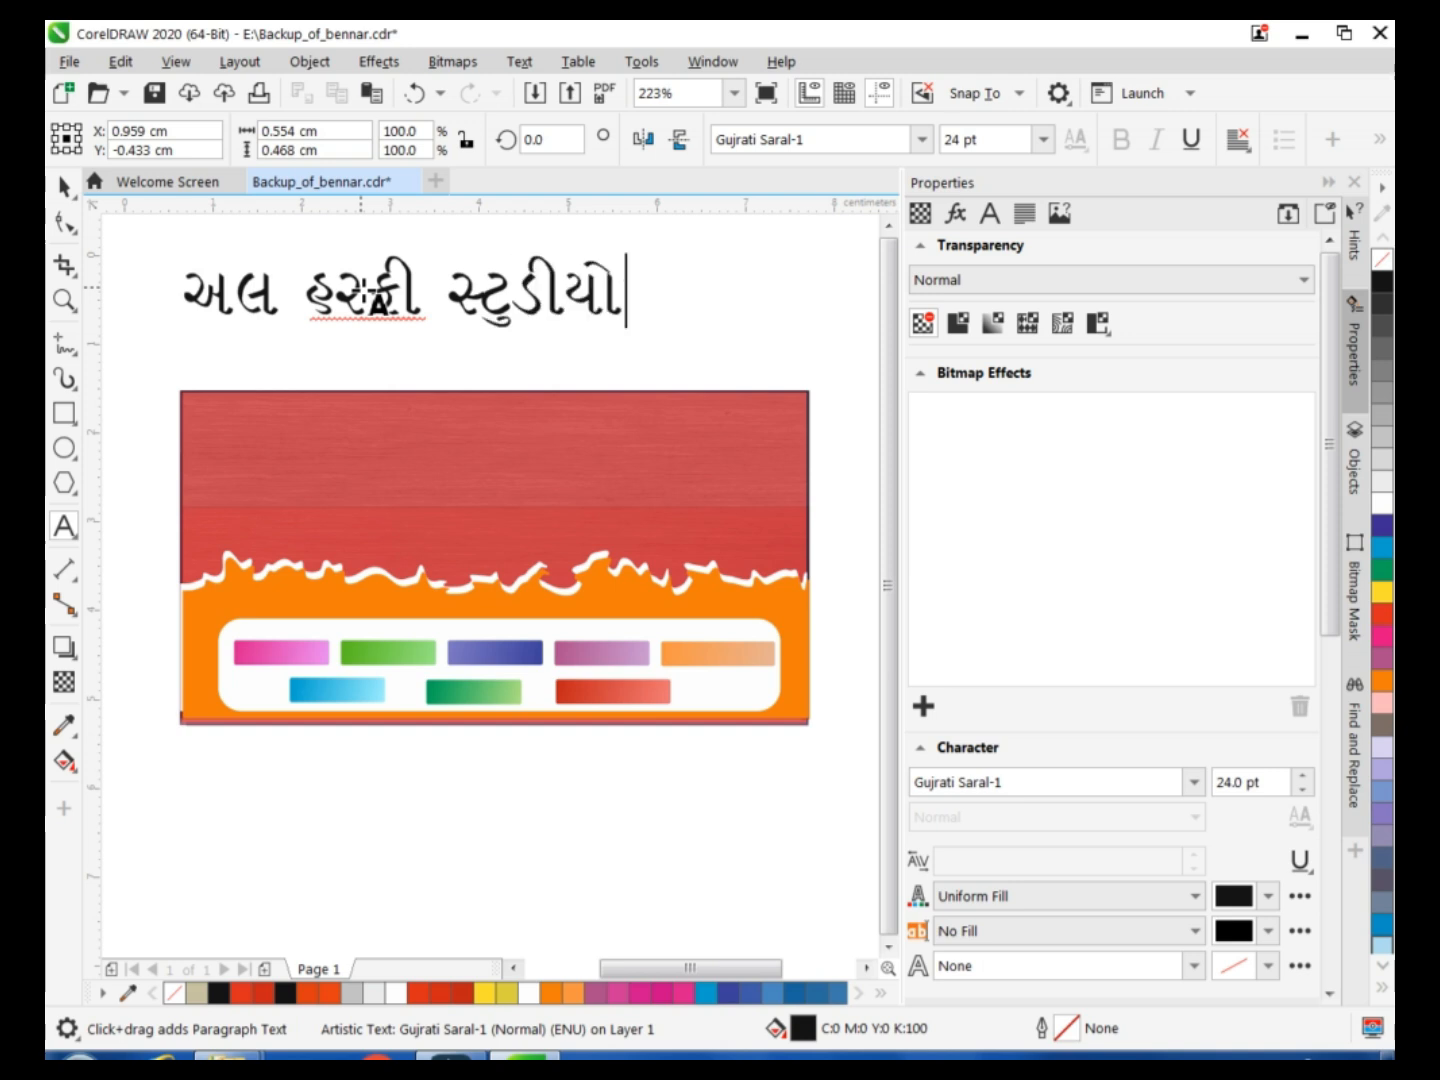
pyautogui.press('Escape')
pyautogui.moveTo(403, 293); pyautogui.dragTo(414, 463)
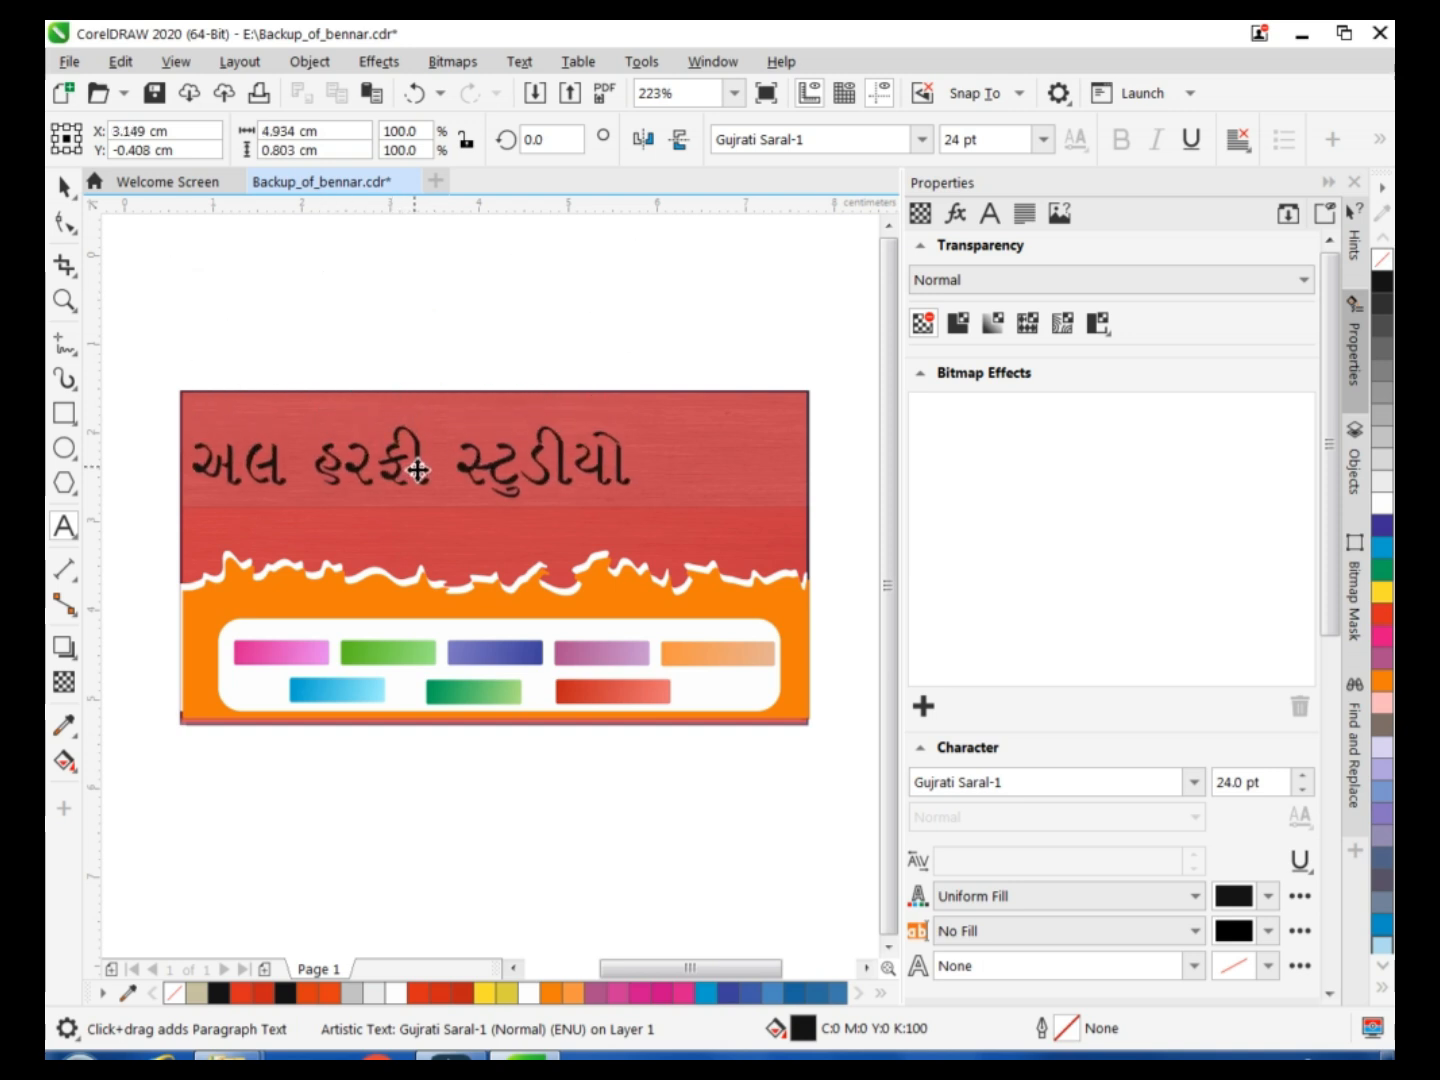
# Fill the whole Gujarati heading with white.
pyautogui.click(634, 468)
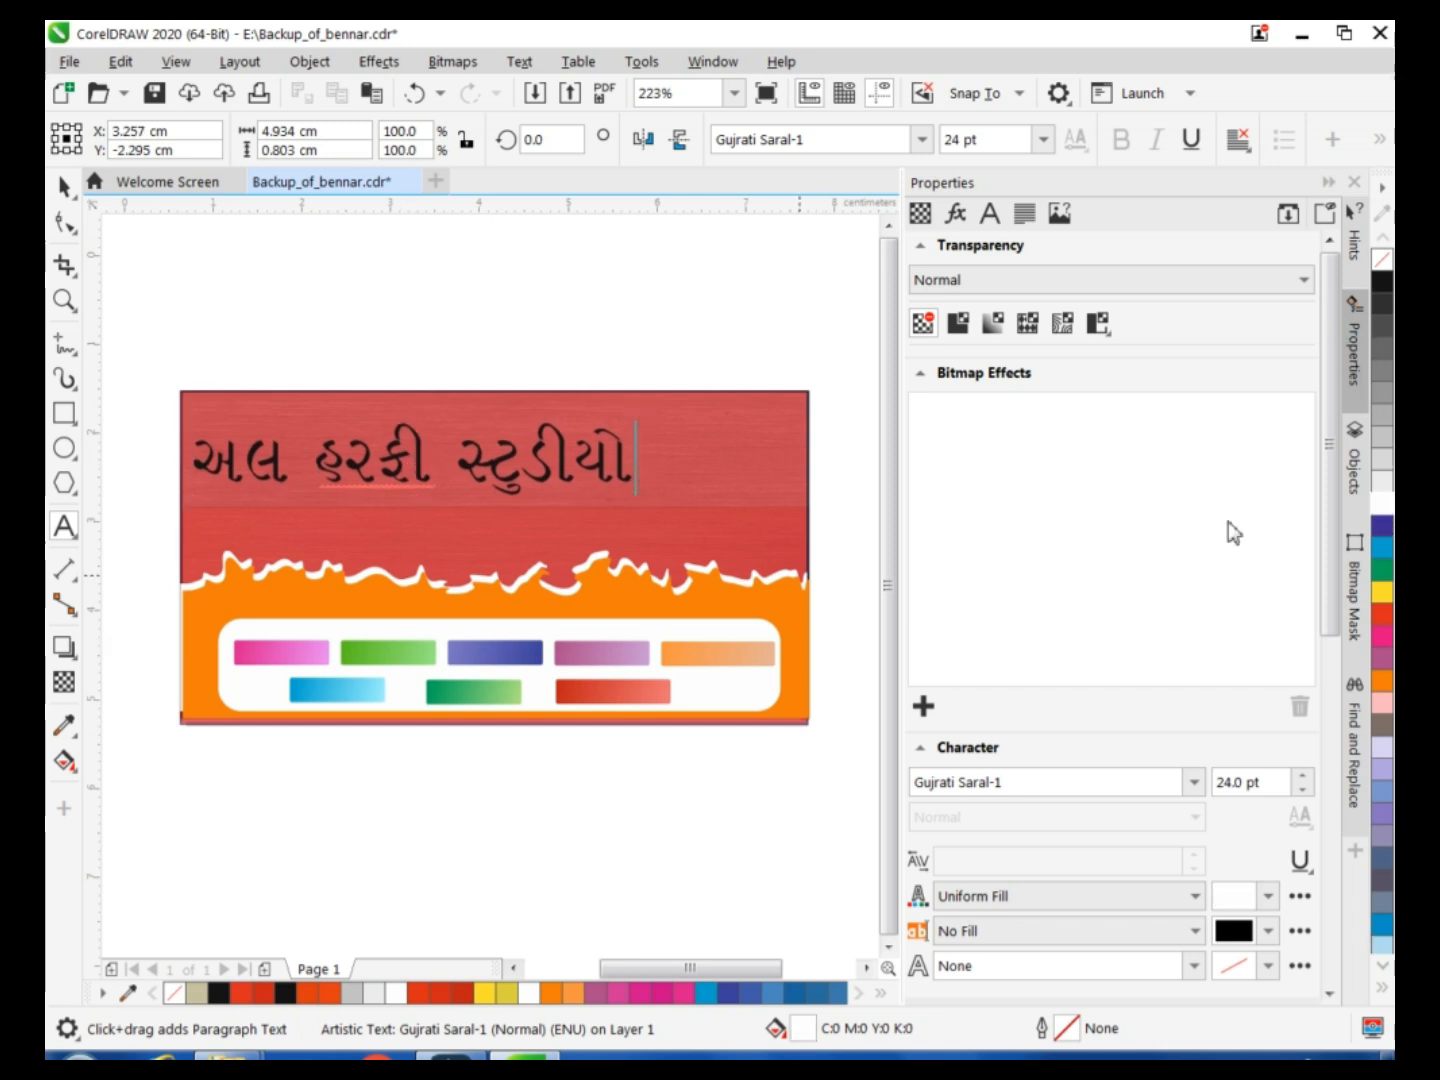
pyautogui.moveTo(633, 487); pyautogui.dragTo(196, 472)
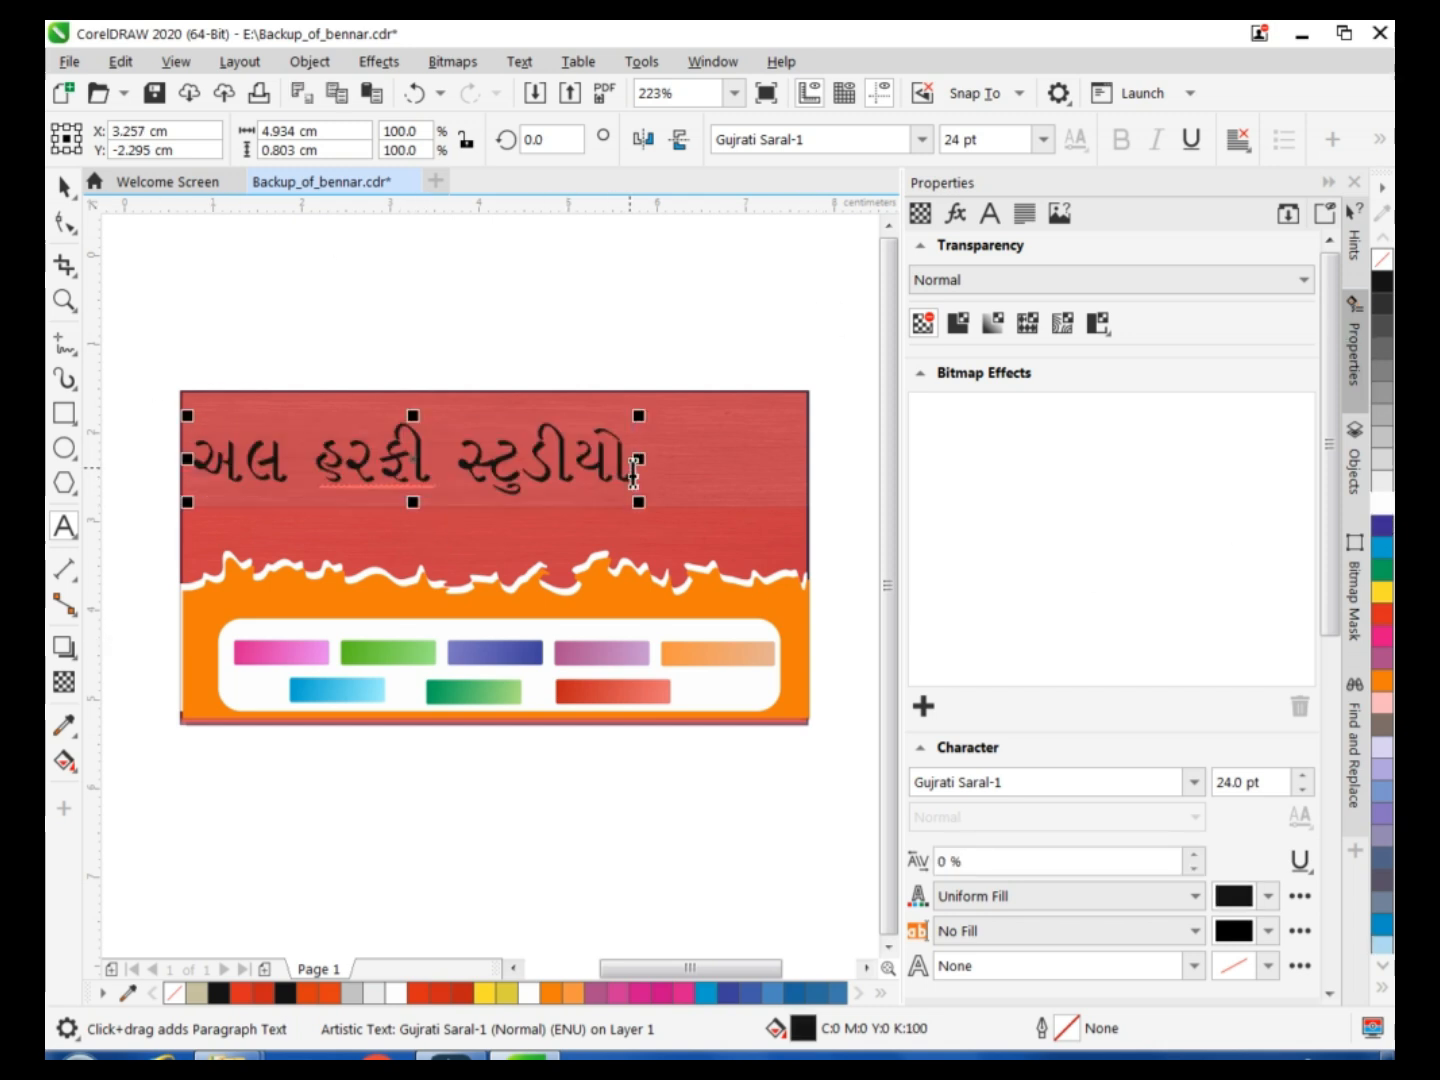
pyautogui.click(64, 762)
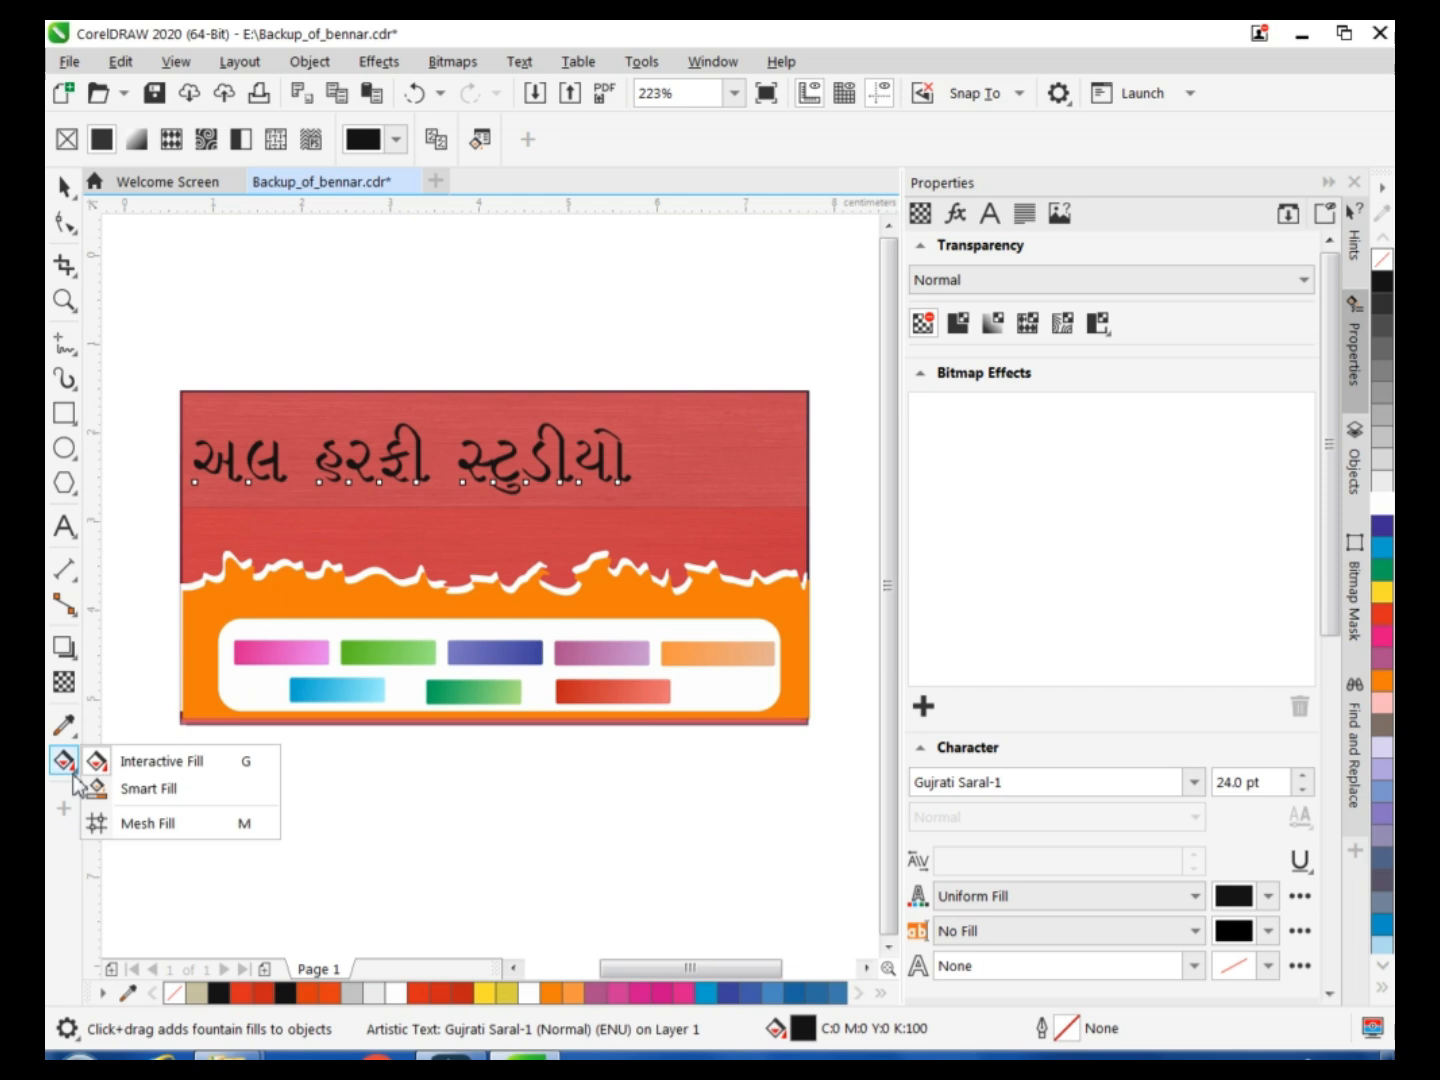
pyautogui.click(145, 787)
pyautogui.click(1375, 506)
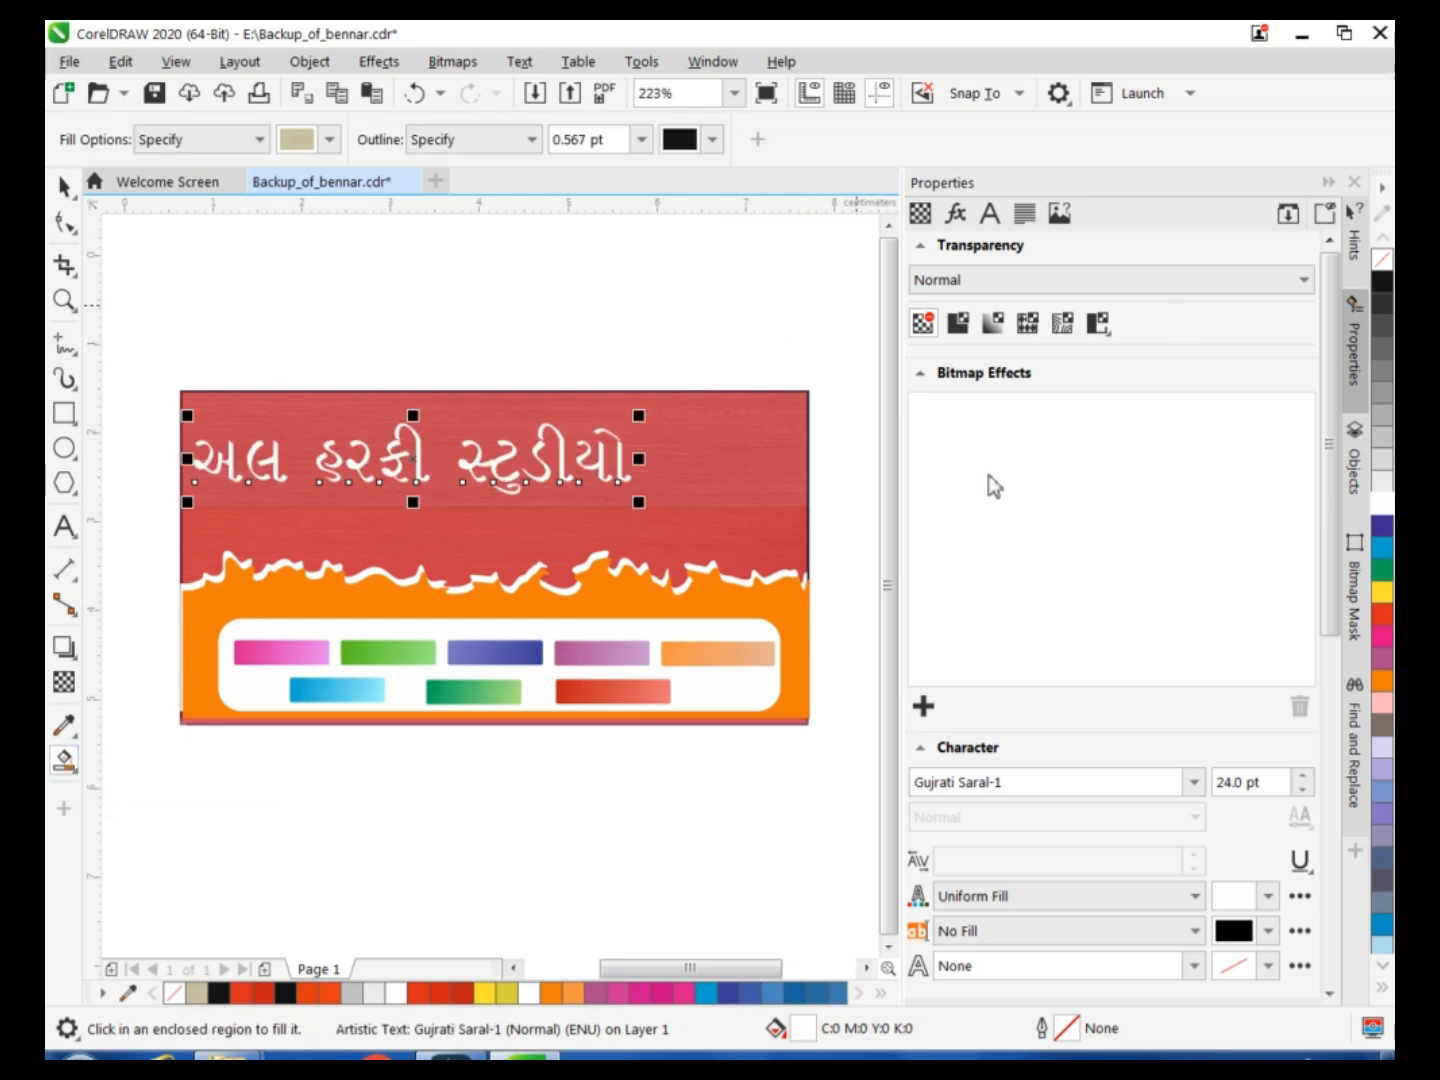
# Give the heading's characters a white 0.567 pt outline.
pyautogui.click(989, 213)
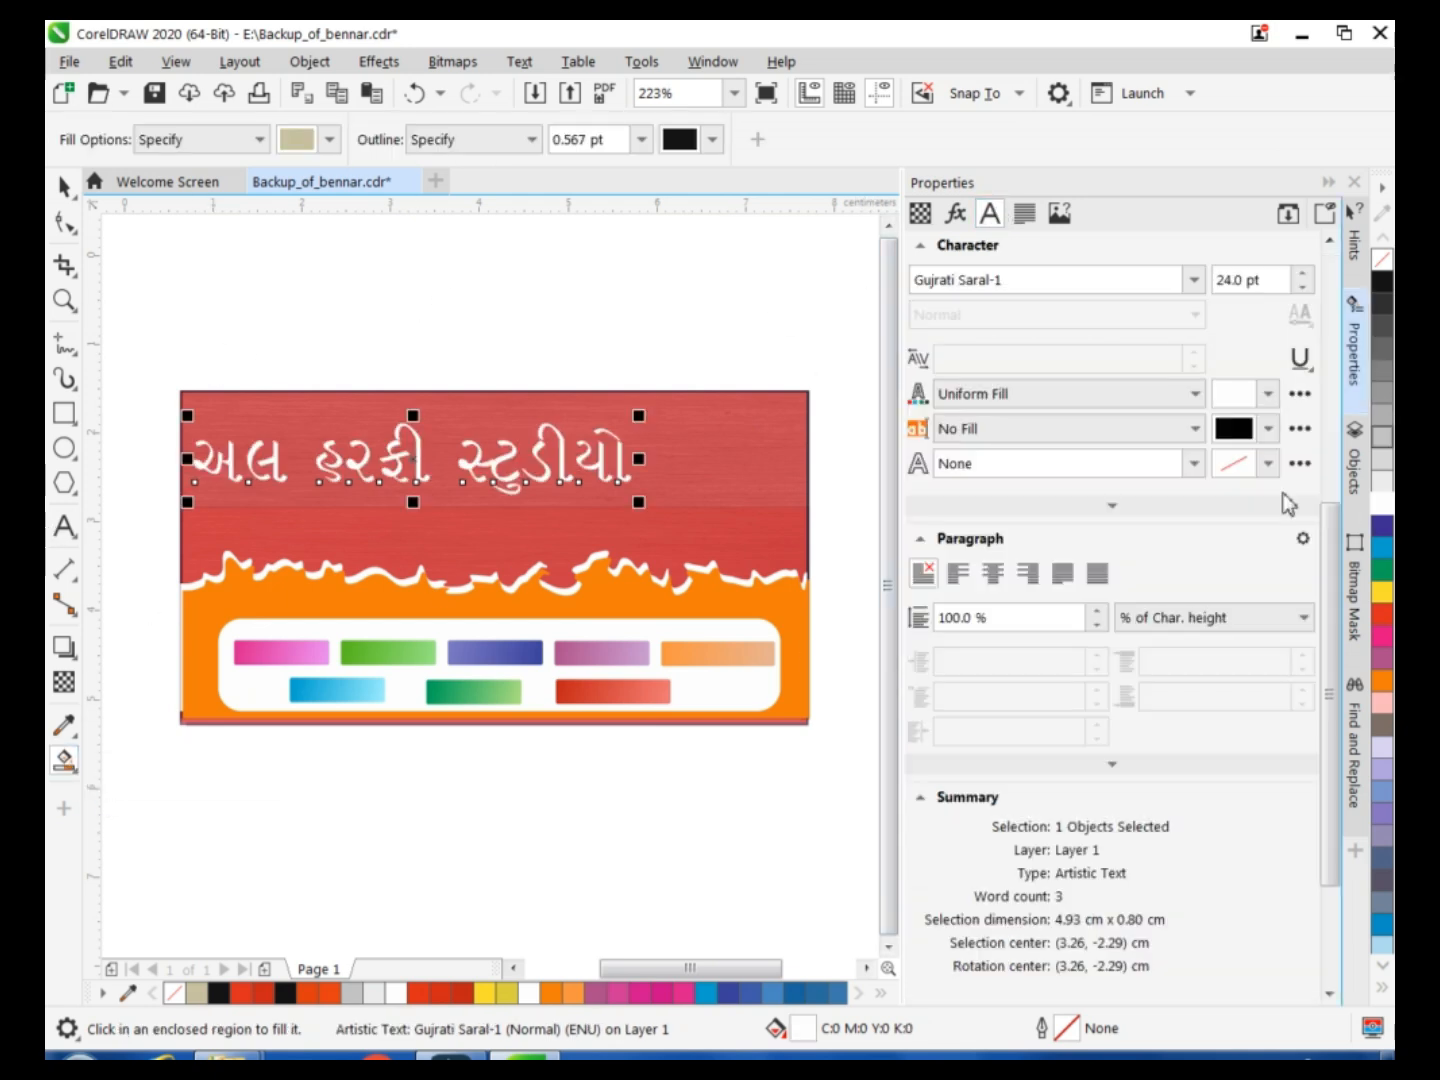
pyautogui.click(1268, 463)
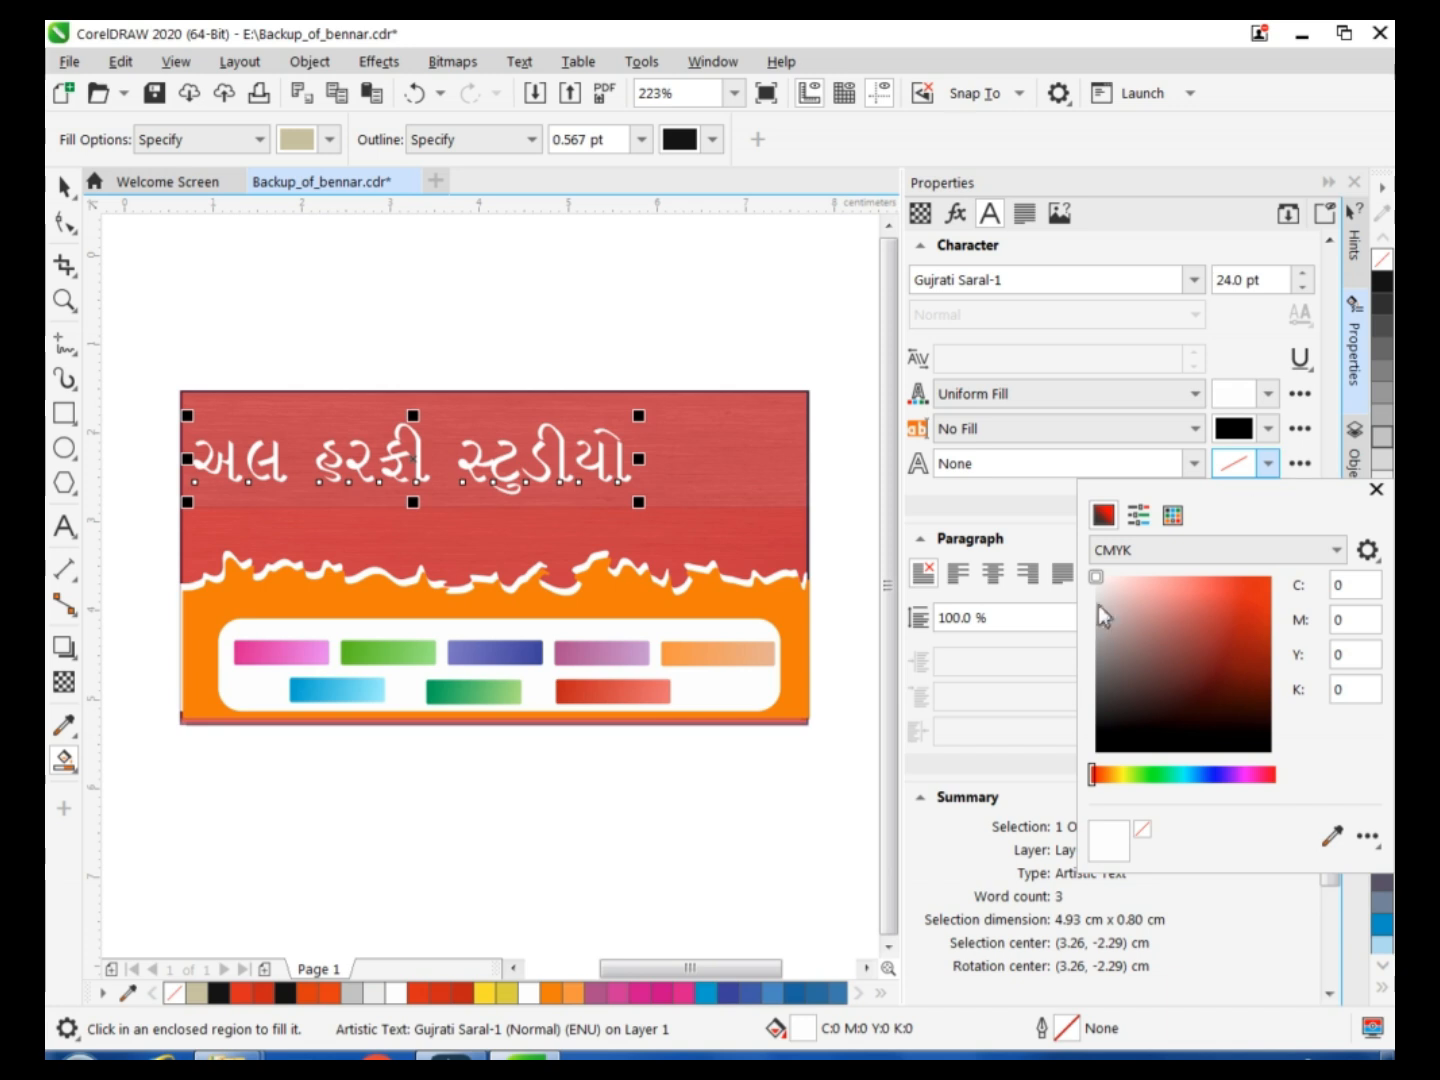
pyautogui.click(1097, 584)
pyautogui.click(1376, 489)
# Resize the heading to about 4.07 × 0.85 cm at the upper left of the red area.
pyautogui.click(63, 186)
pyautogui.moveTo(640, 416); pyautogui.dragTo(565, 428)
pyautogui.moveTo(387, 476); pyautogui.dragTo(370, 511)
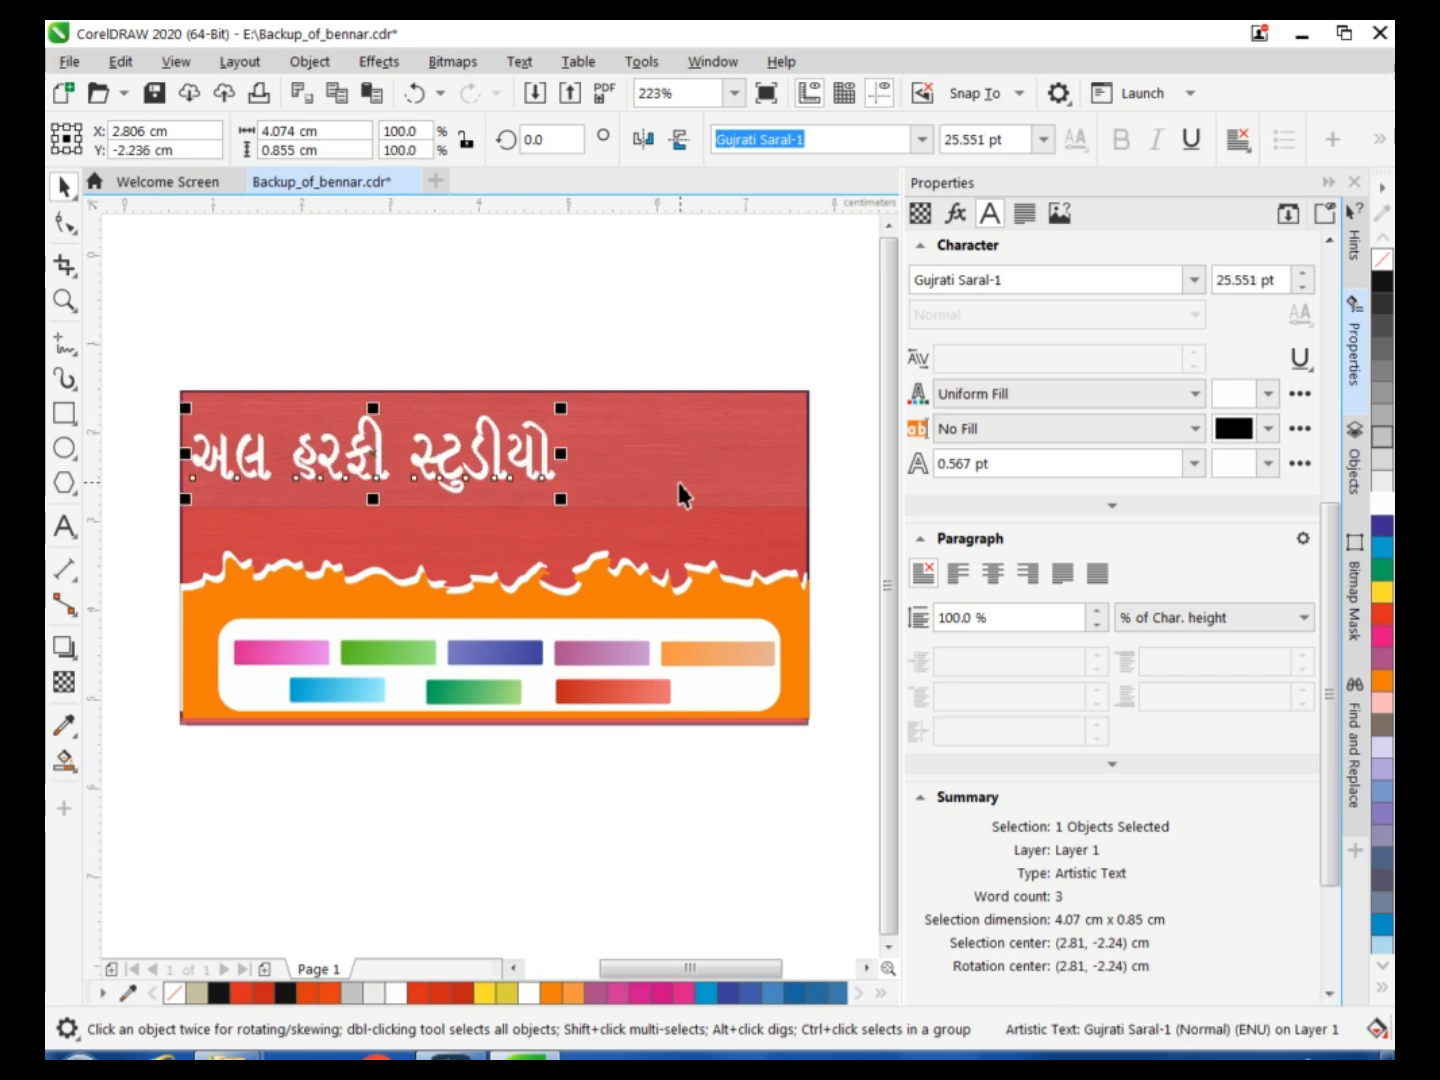
pyautogui.click(64, 646)
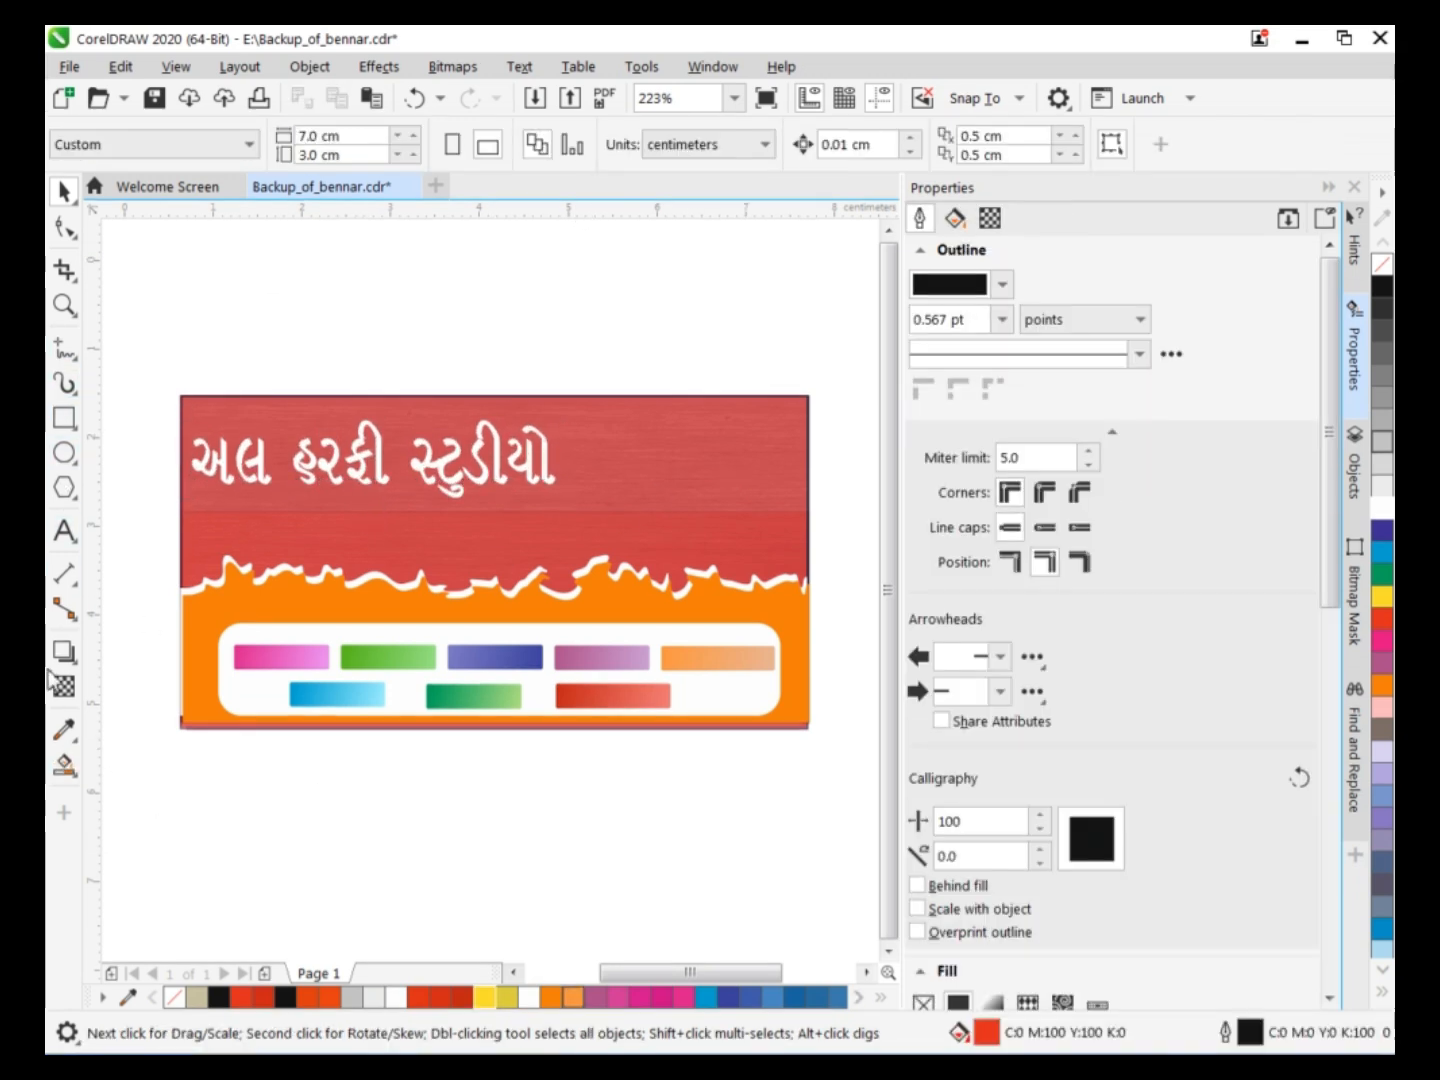
# Add a downward drop shadow to the Gujarati heading, coloured white in Normal mode with opacity 79 and feather 17.
pyautogui.moveTo(372, 430); pyautogui.dragTo(375, 511)
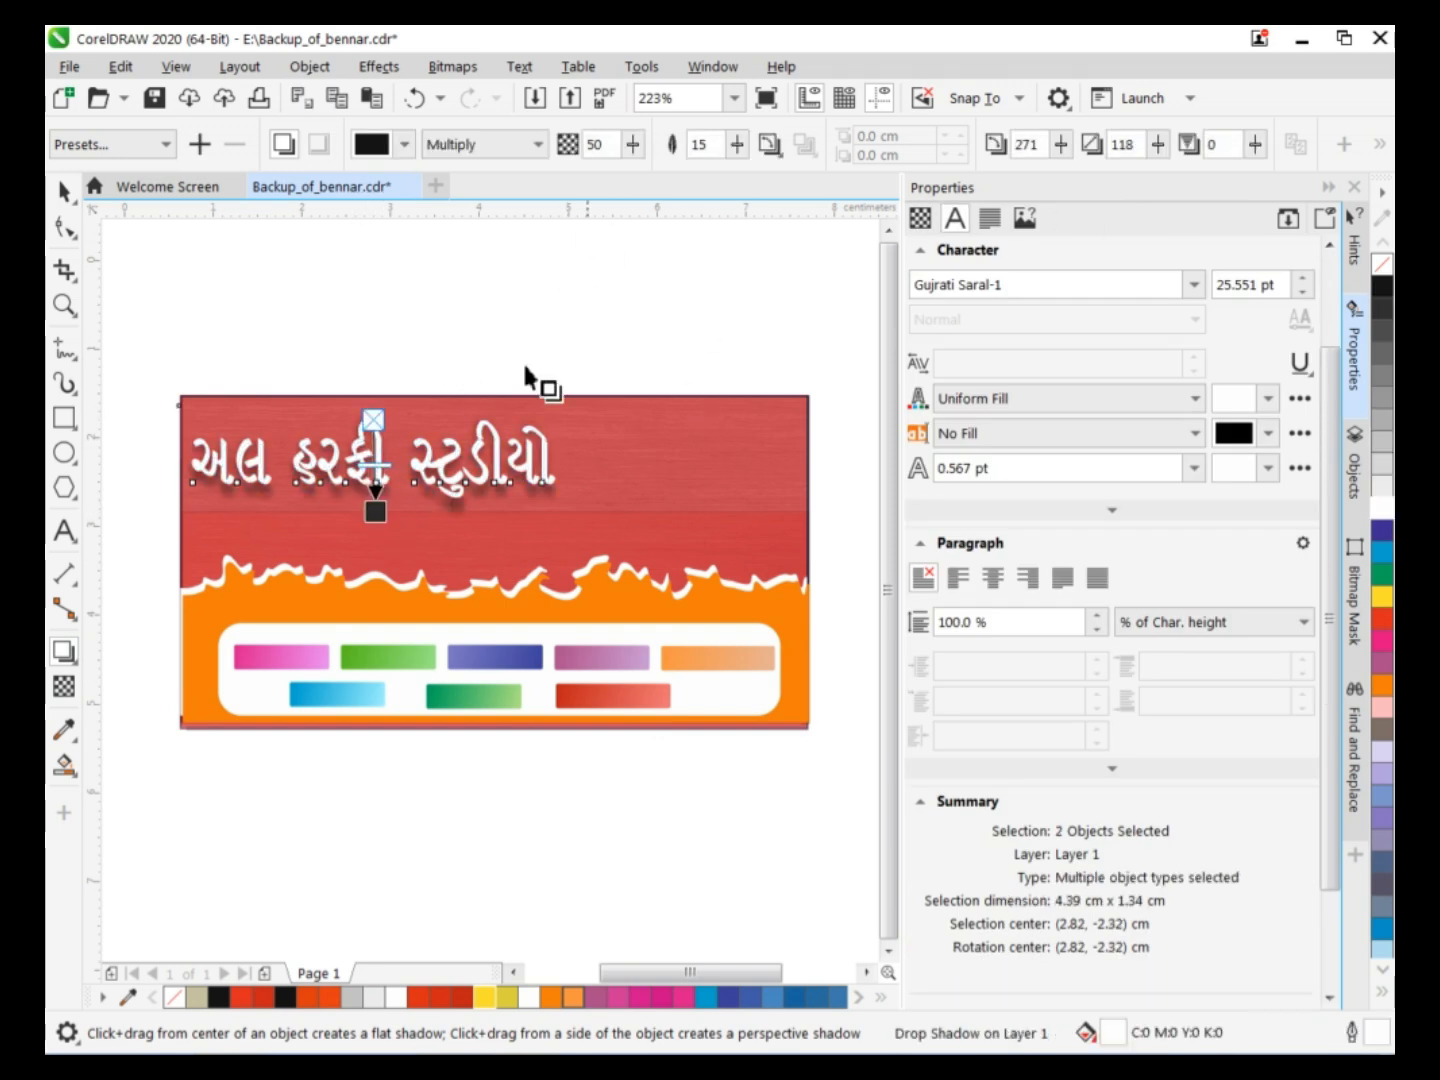
pyautogui.click(370, 145)
pyautogui.click(449, 300)
pyautogui.click(480, 144)
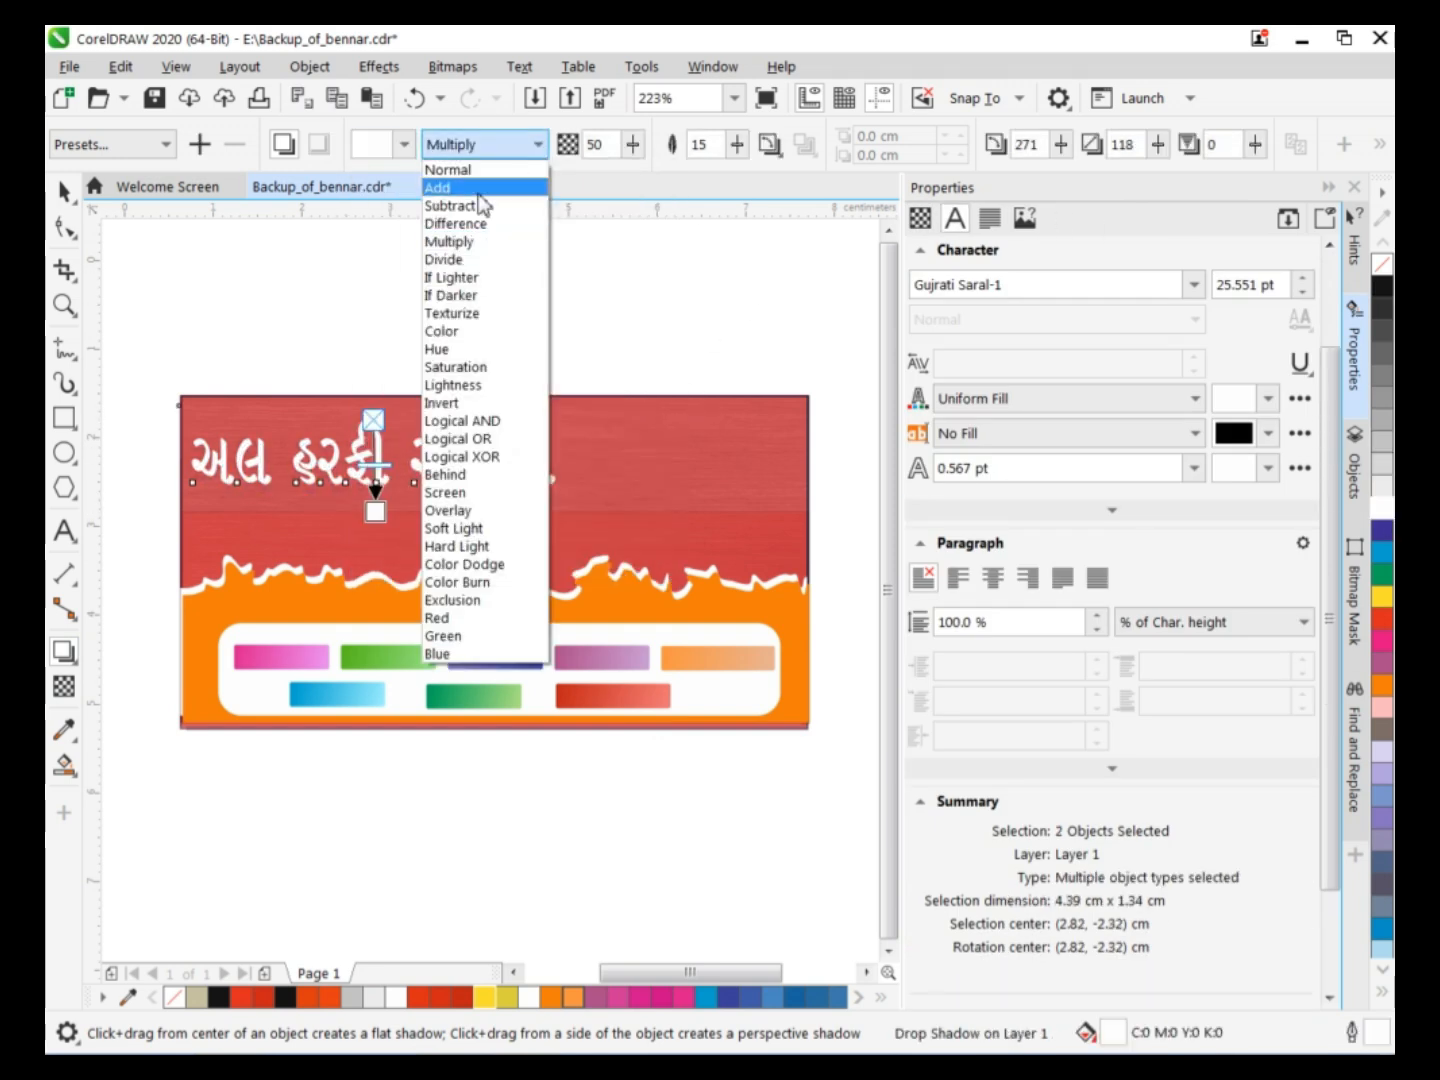
pyautogui.click(473, 172)
pyautogui.moveTo(376, 468); pyautogui.dragTo(379, 517)
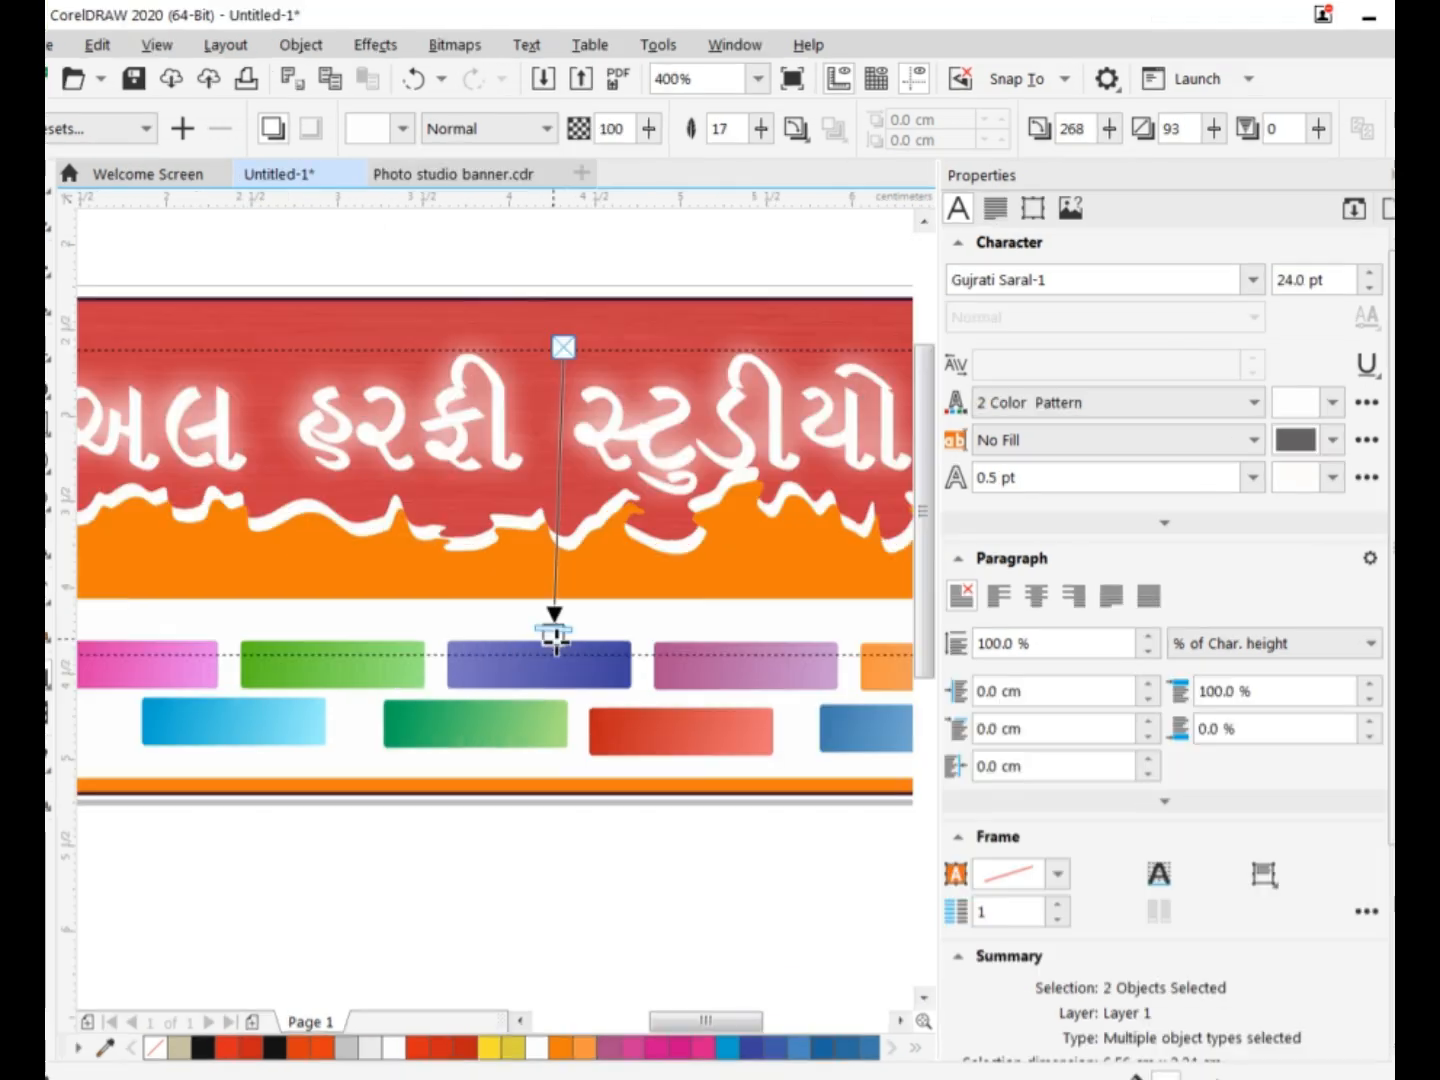
pyautogui.moveTo(553, 630); pyautogui.dragTo(565, 535)
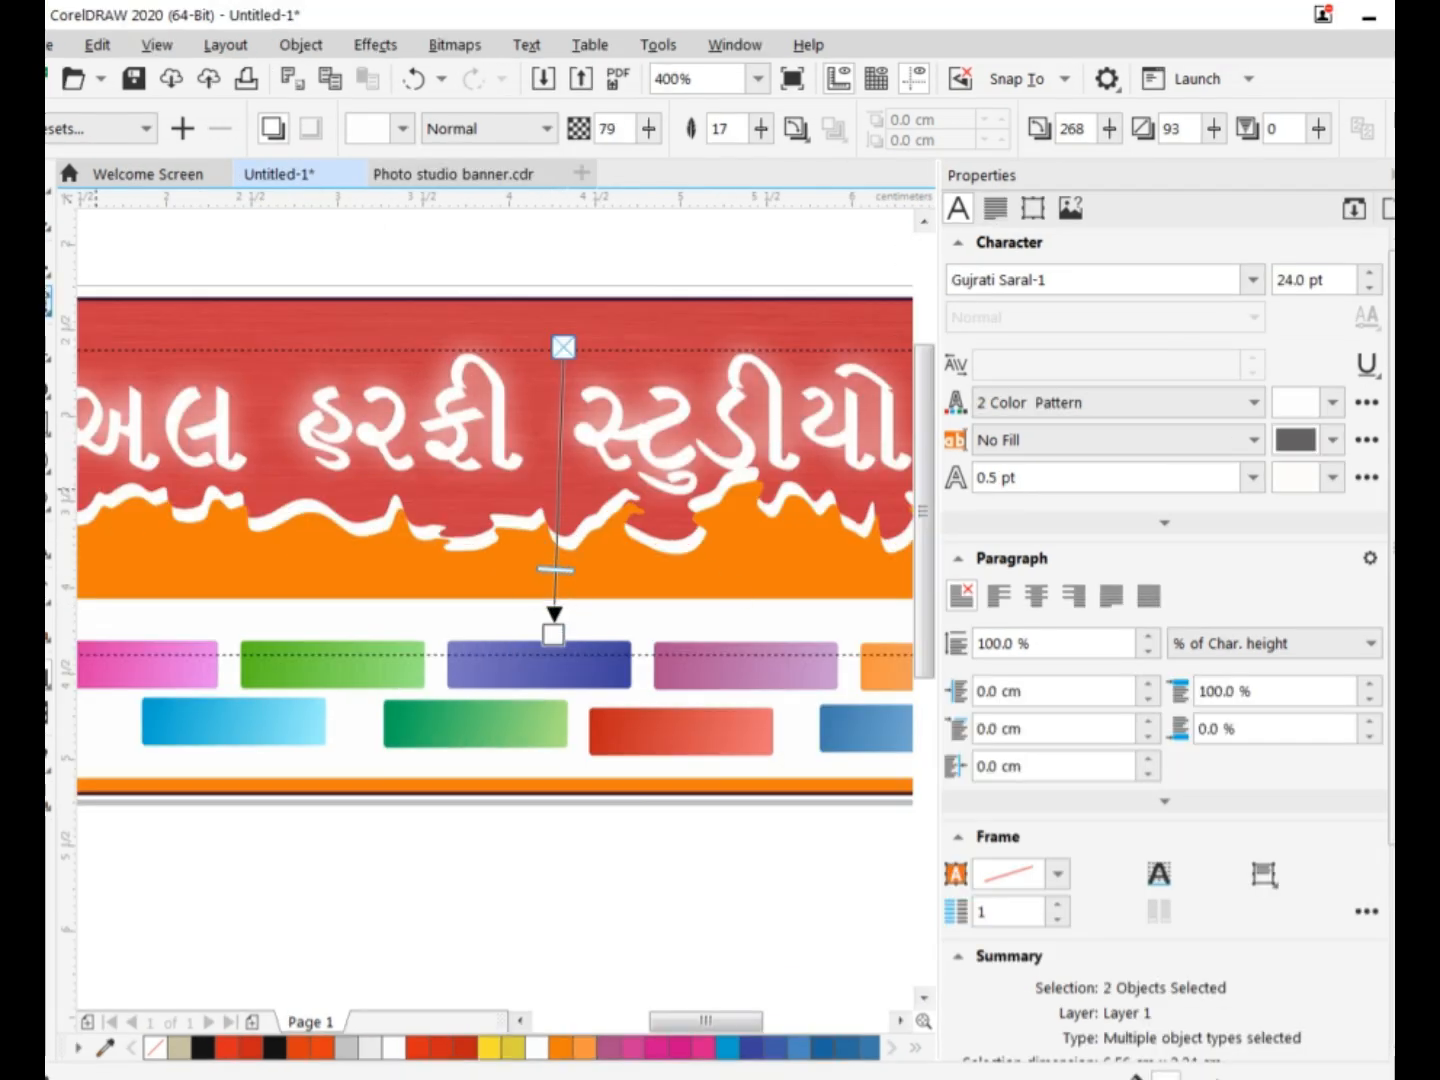
# Move the Gujarati heading up and to the left within the red area, centred at about X 4.069 cm, Y -3.424 cm.
pyautogui.click(48, 187)
pyautogui.click(416, 248)
pyautogui.moveTo(693, 1023)
pyautogui.mouseDown()
pyautogui.moveTo(728, 1025)
pyautogui.moveTo(666, 1022)
pyautogui.mouseUp()
pyautogui.click(375, 660)
pyautogui.click(373, 656)
pyautogui.click(424, 986)
pyautogui.click(406, 357)
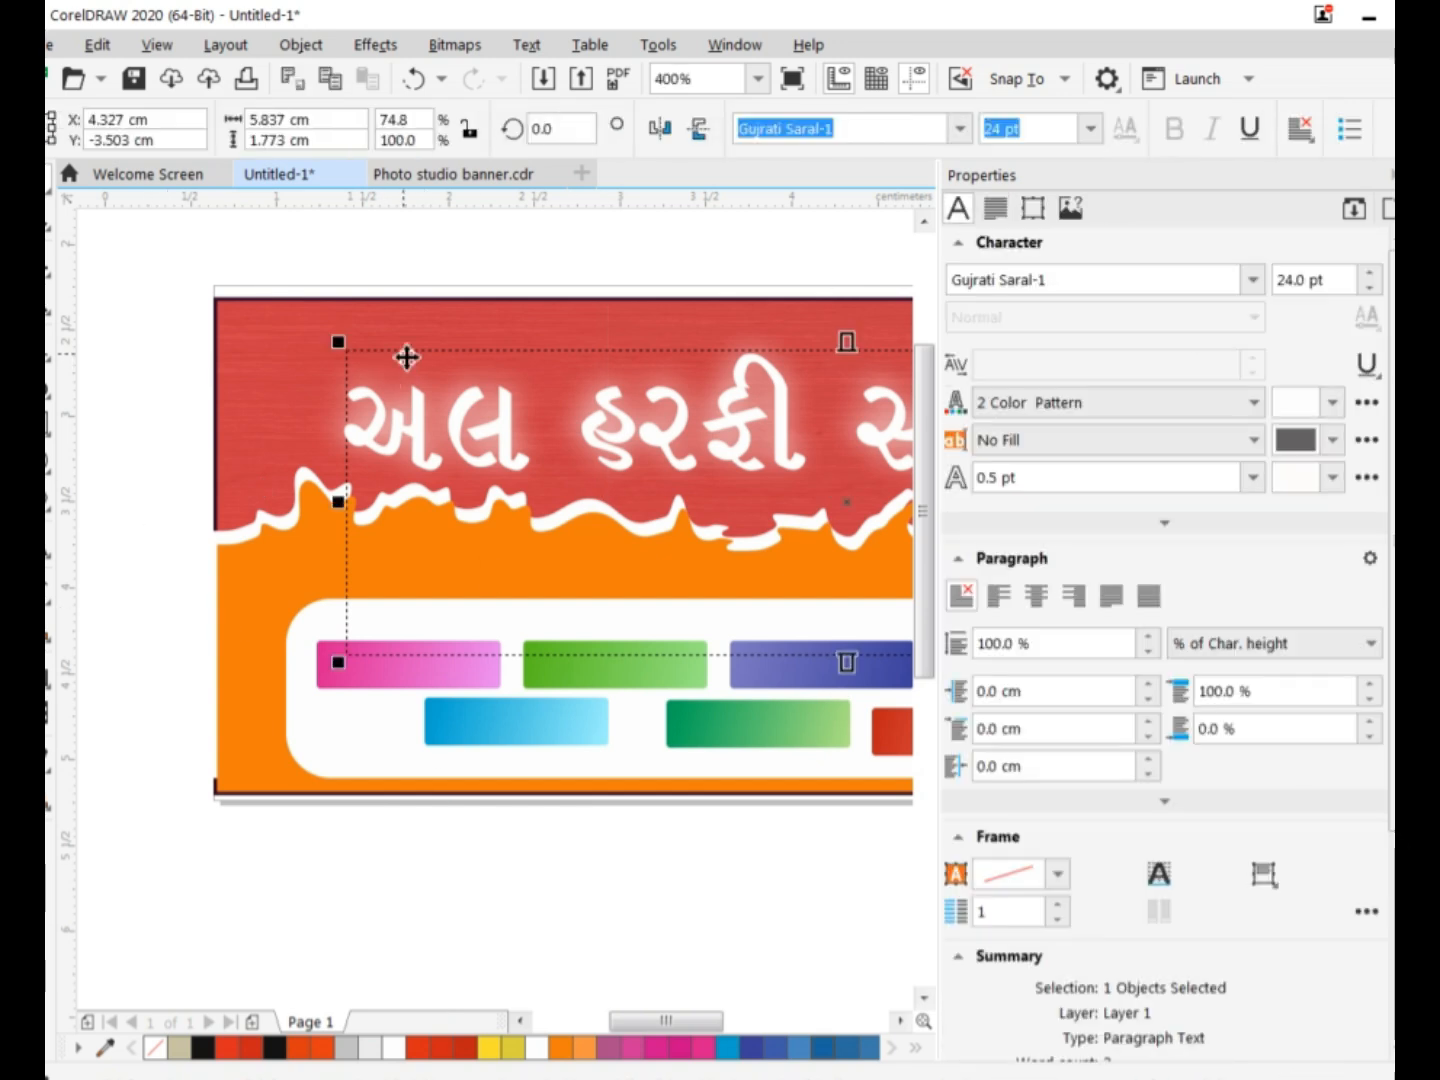
pyautogui.moveTo(406, 357); pyautogui.dragTo(361, 343)
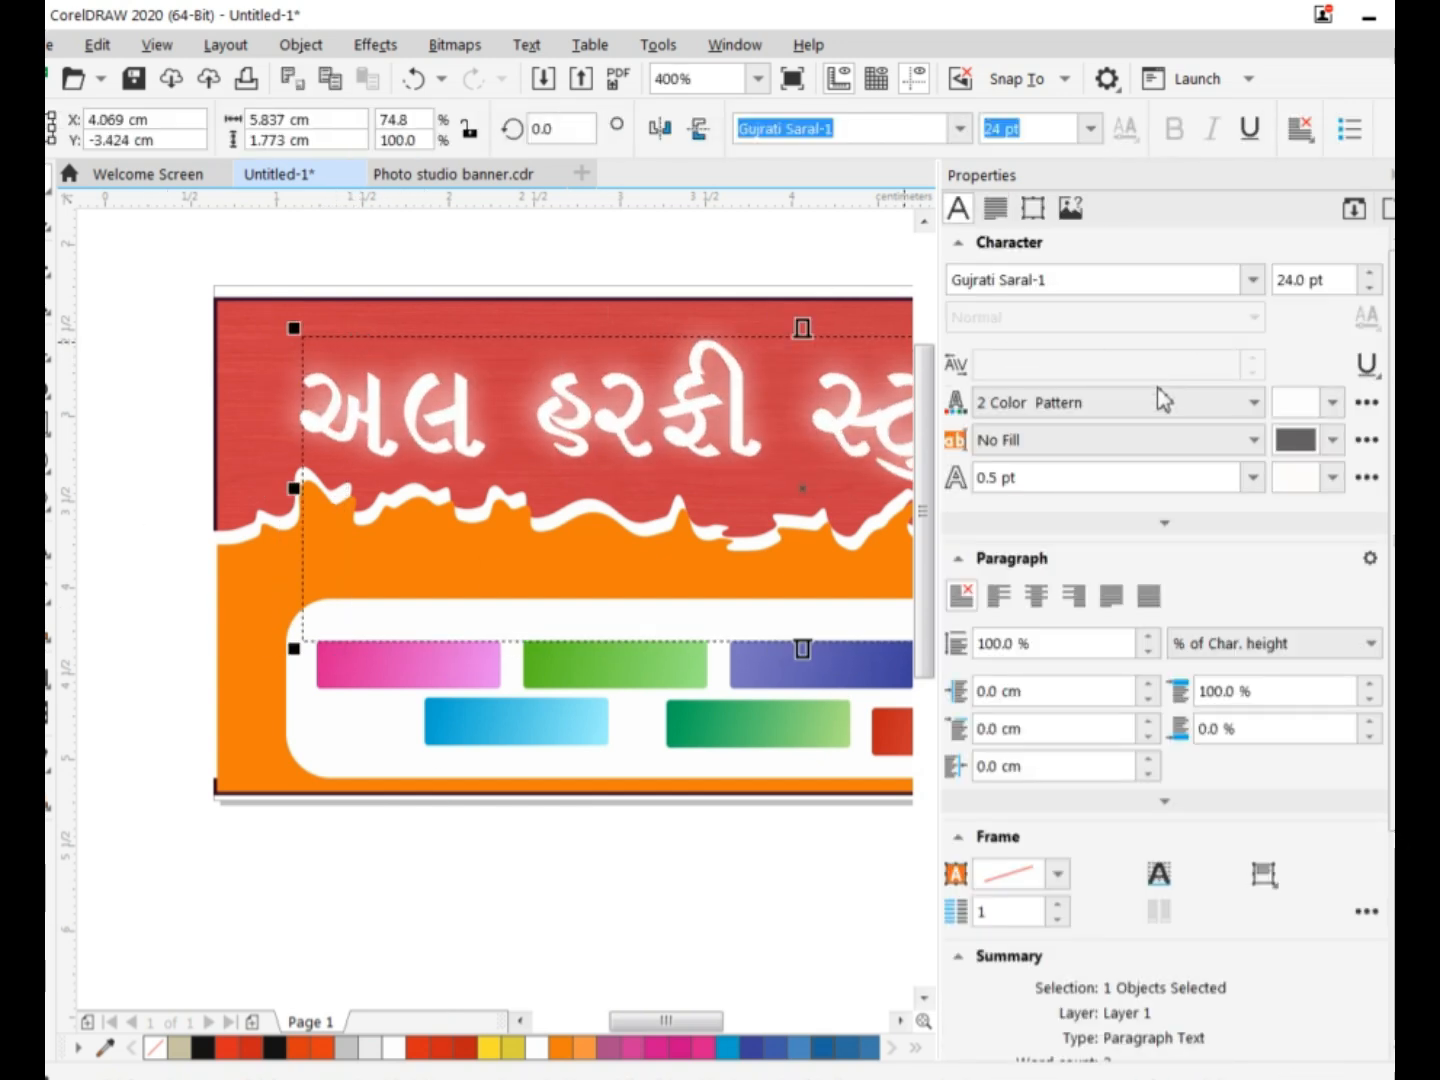
# Change the heading's character fill type to Fountain Fill, trying No Fill and 2 Color Pattern along the way.
pyautogui.click(1251, 410)
pyautogui.click(1250, 428)
pyautogui.click(1253, 404)
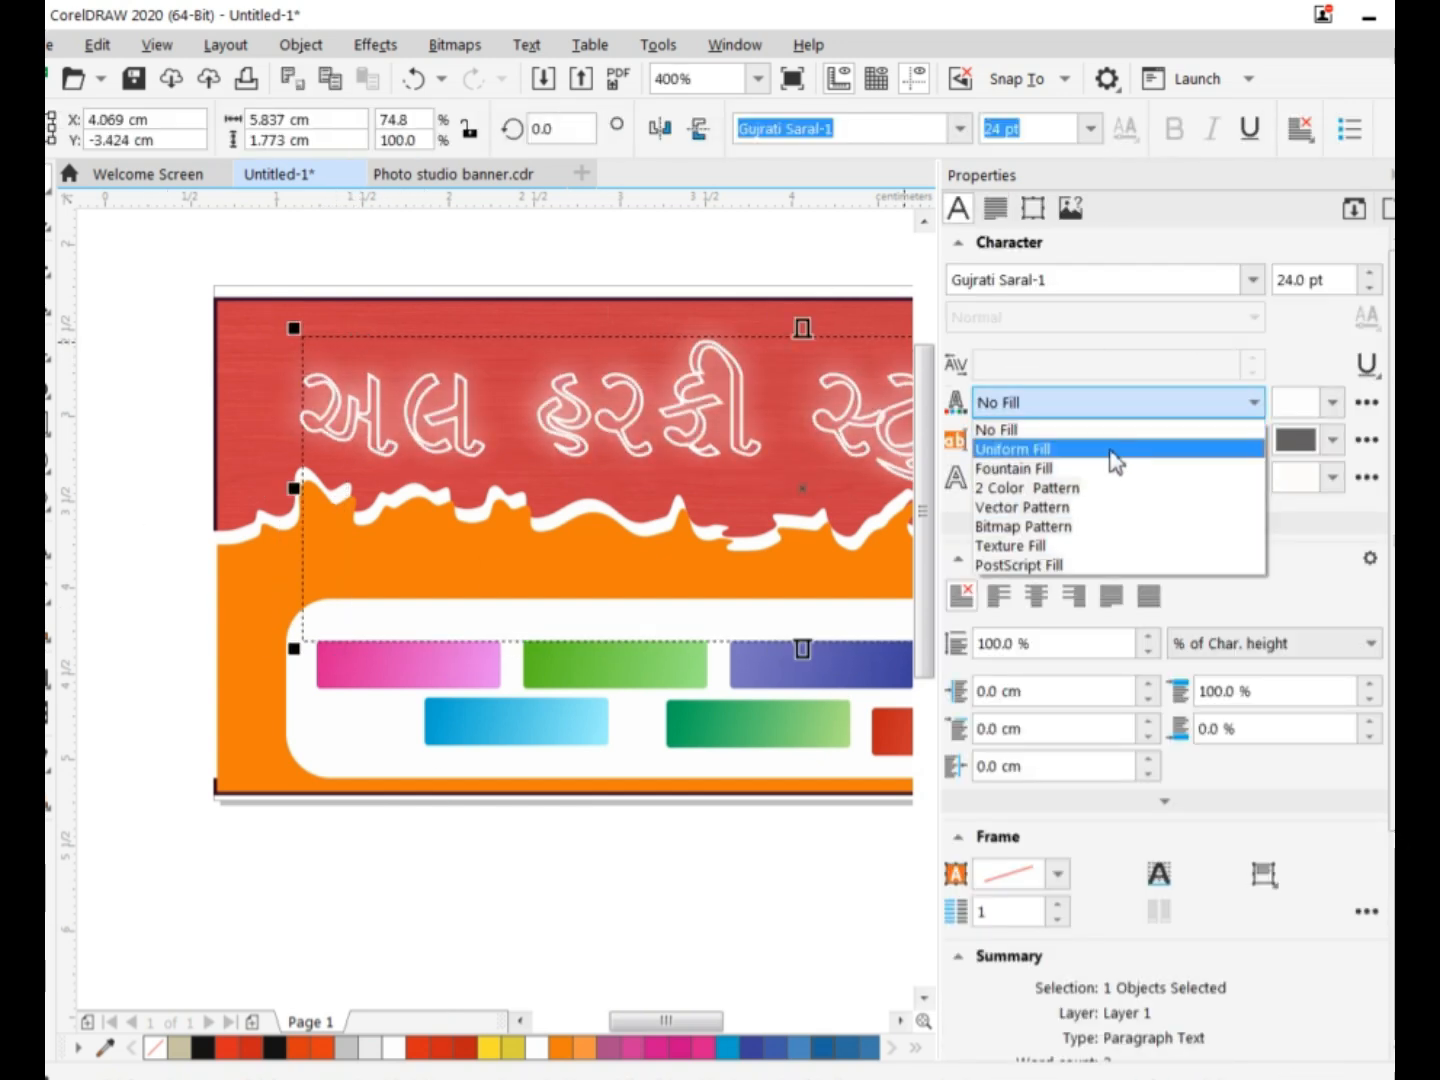
pyautogui.click(1250, 446)
pyautogui.click(1253, 403)
pyautogui.click(1086, 482)
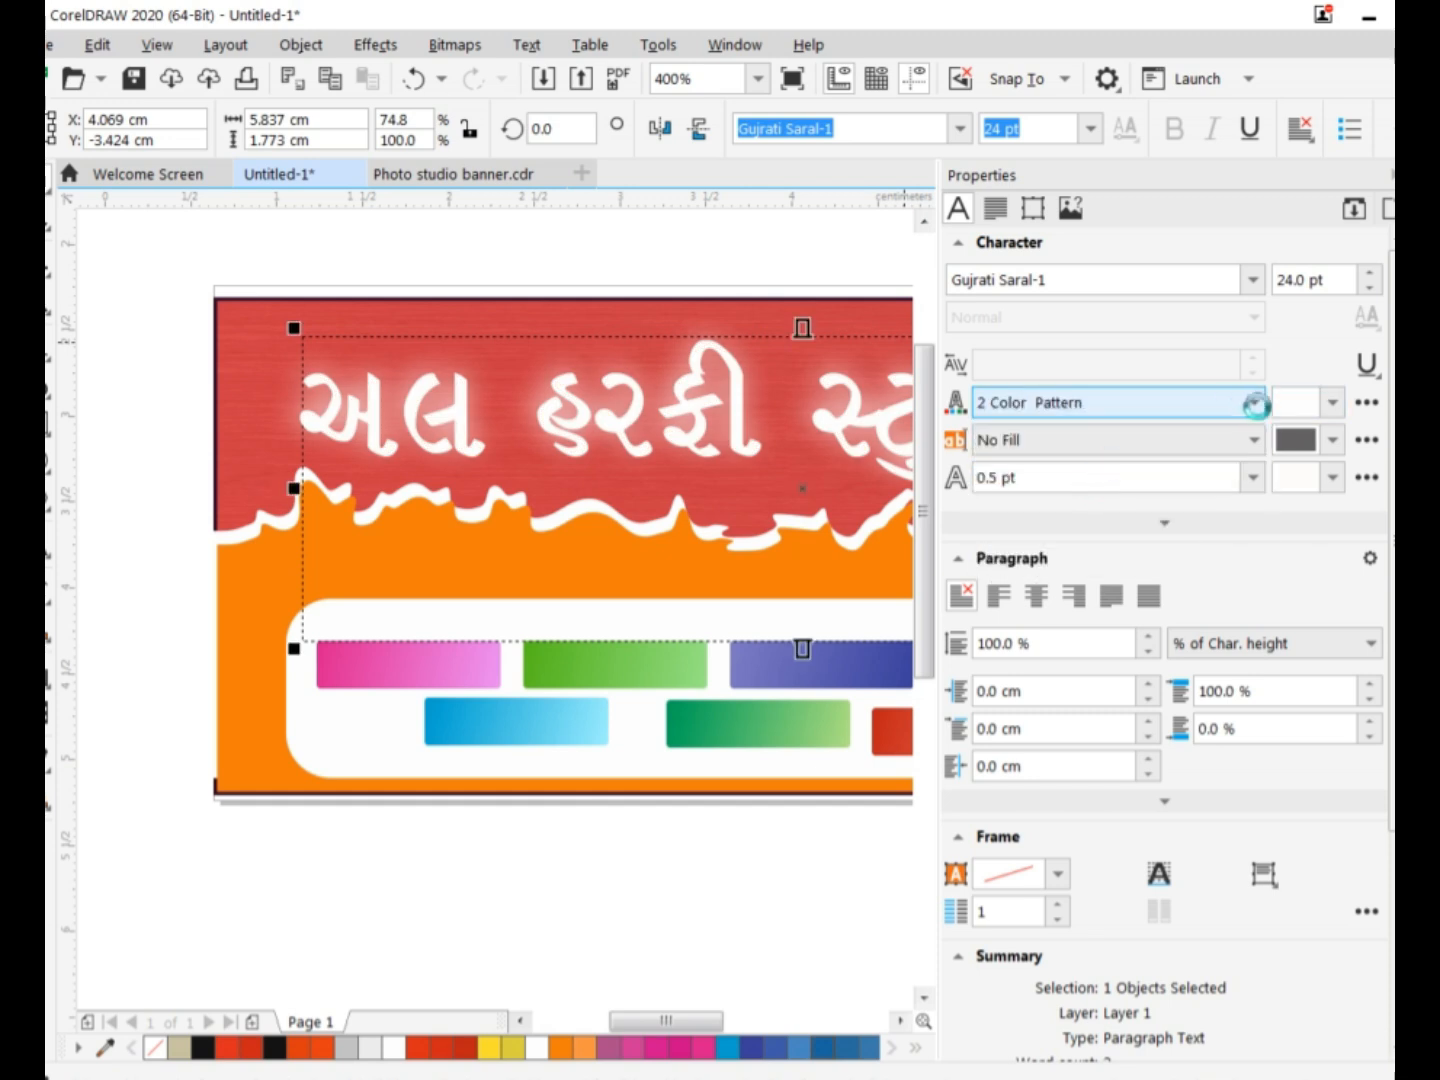
pyautogui.click(1254, 404)
pyautogui.click(1045, 466)
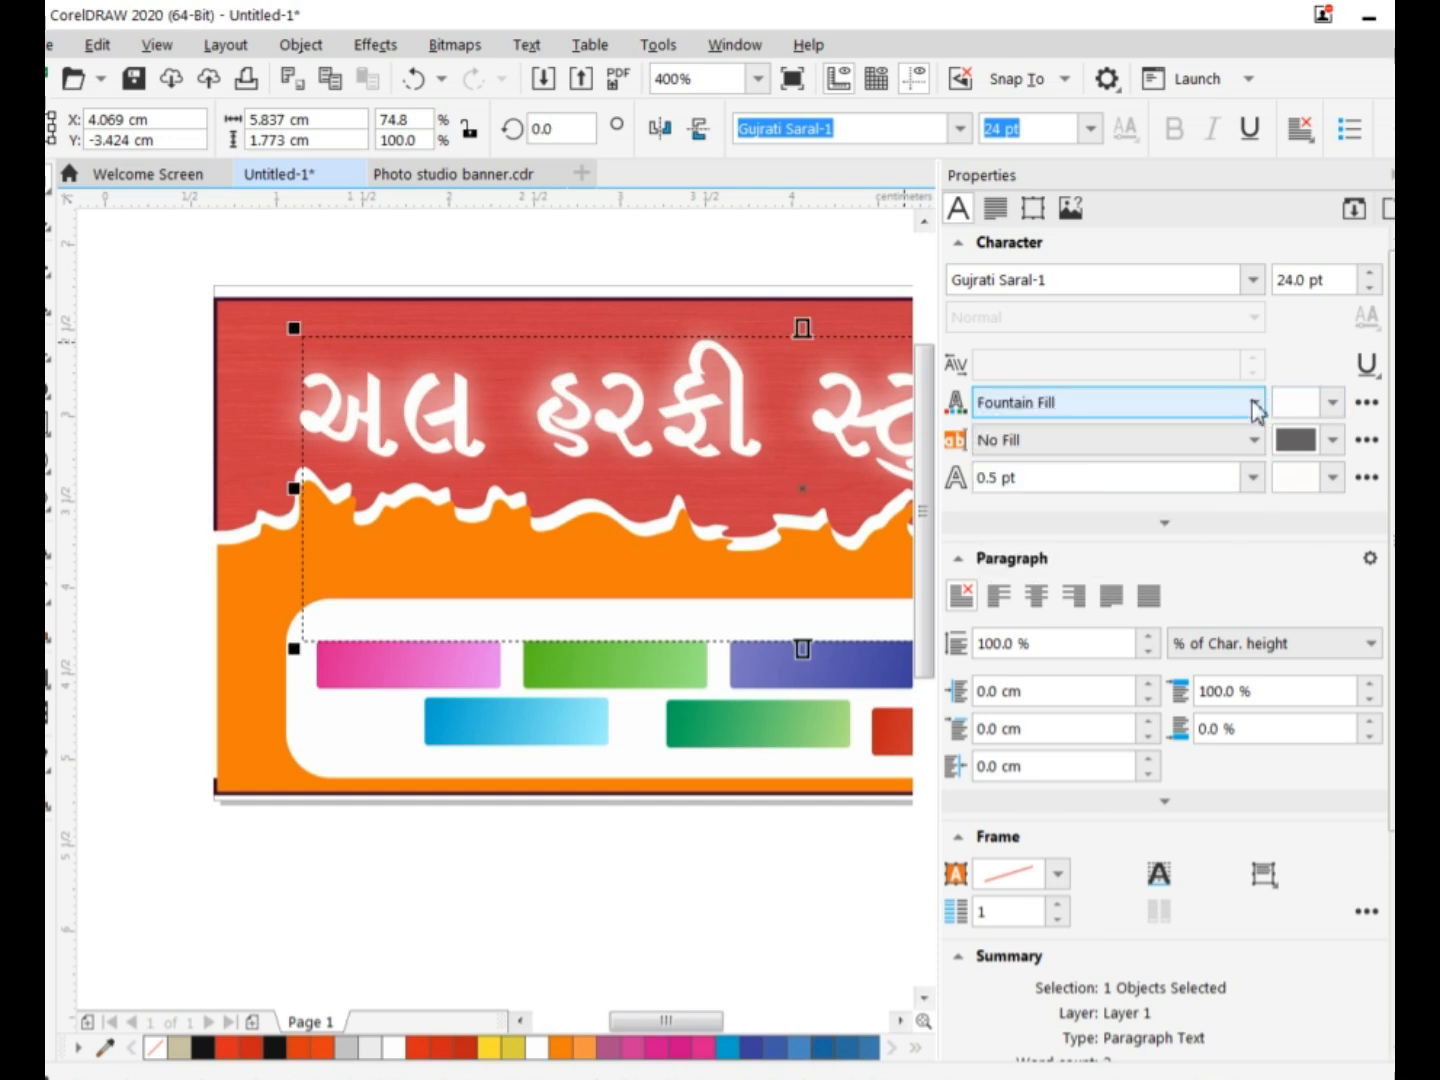
pyautogui.click(1366, 403)
pyautogui.click(595, 885)
# Nudge the heading slightly down and right to about X 4.089 cm, Y -3.454 cm, and deselect it.
pyautogui.moveTo(667, 1021); pyautogui.dragTo(708, 1020)
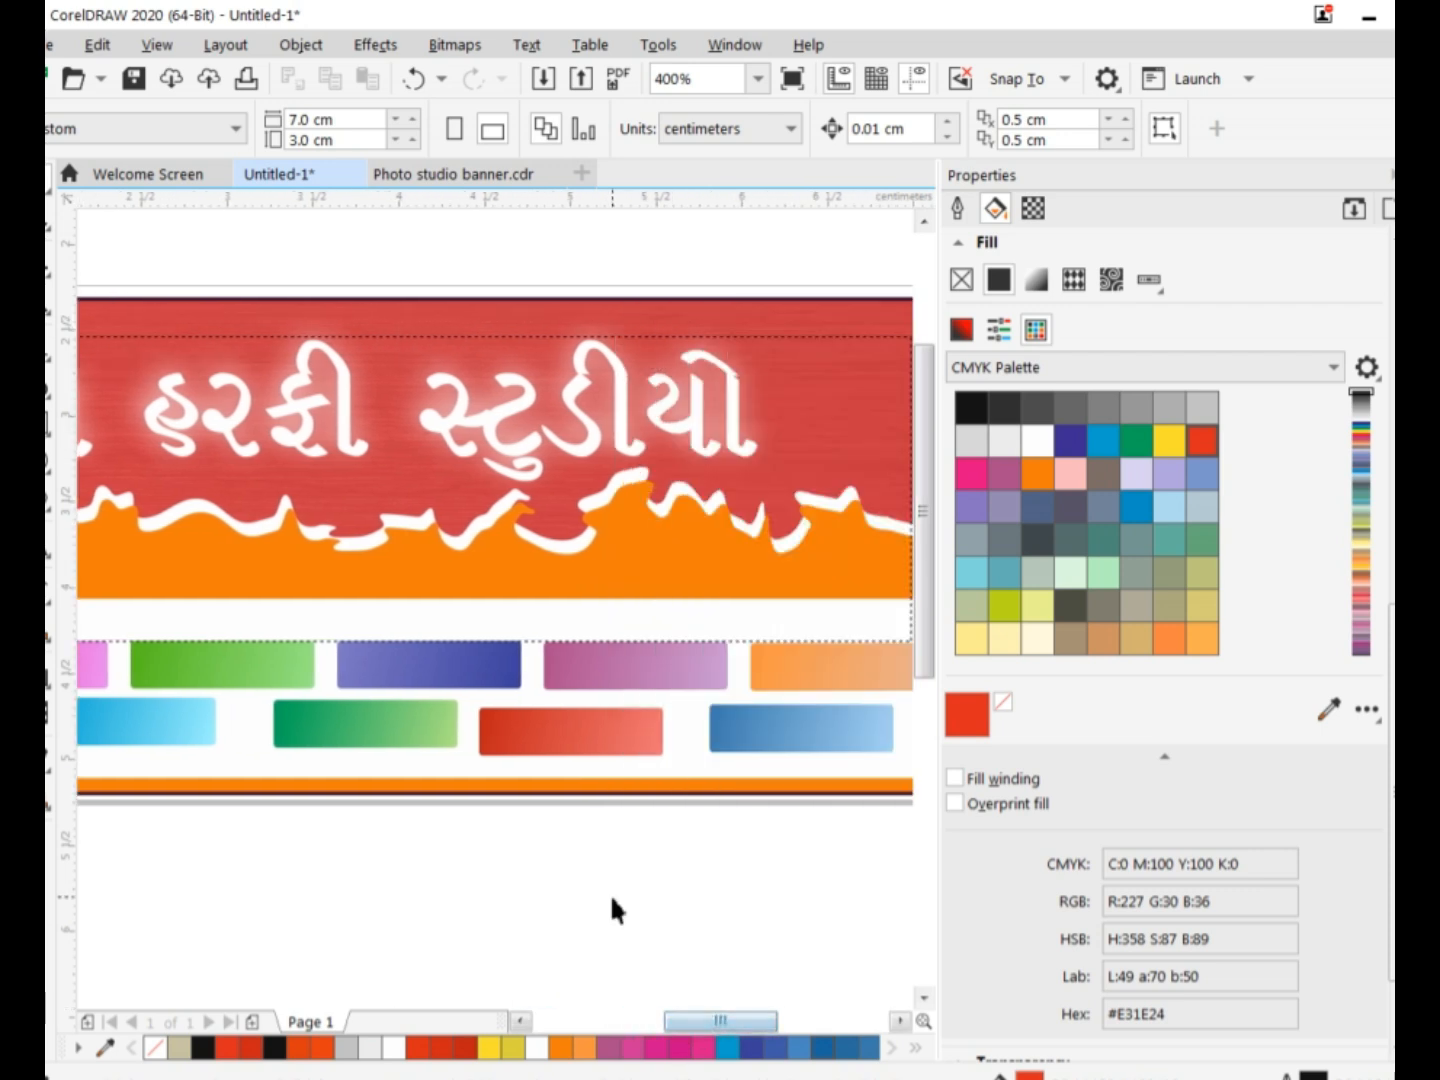
pyautogui.scroll(-1, 622, 905)
pyautogui.click(533, 678)
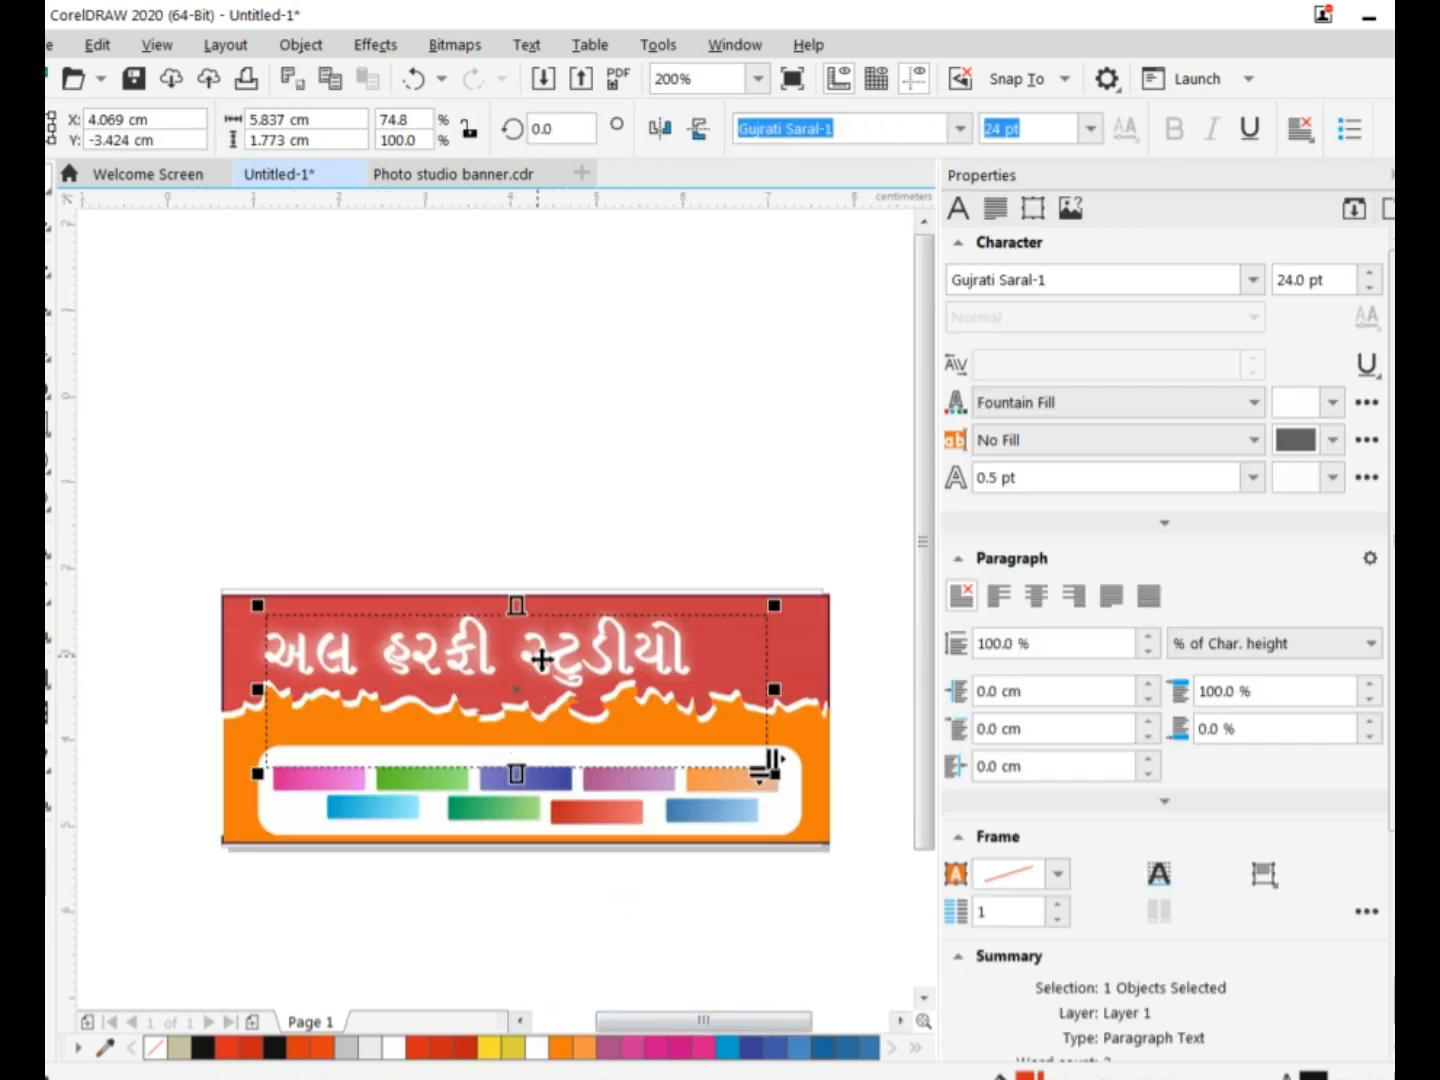
pyautogui.moveTo(531, 679); pyautogui.dragTo(533, 682)
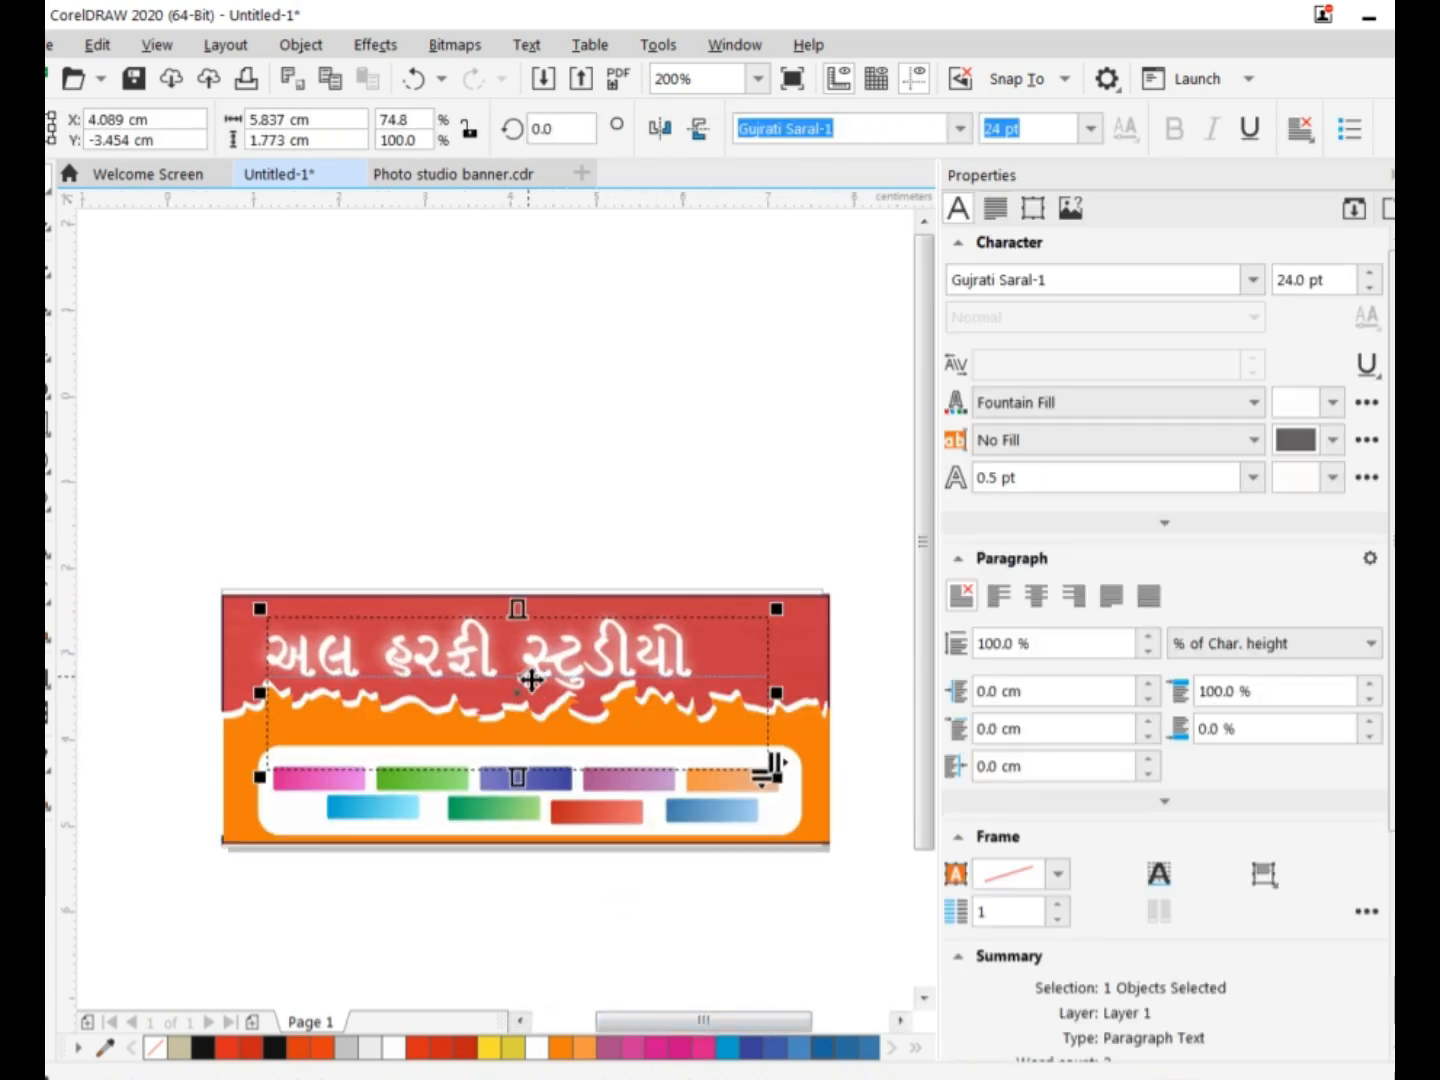
pyautogui.click(554, 922)
# Start a new 24 pt text above the banner with its first letter and set its font to Gujrati Saral-1.
pyautogui.moveTo(700, 1021); pyautogui.dragTo(692, 1021)
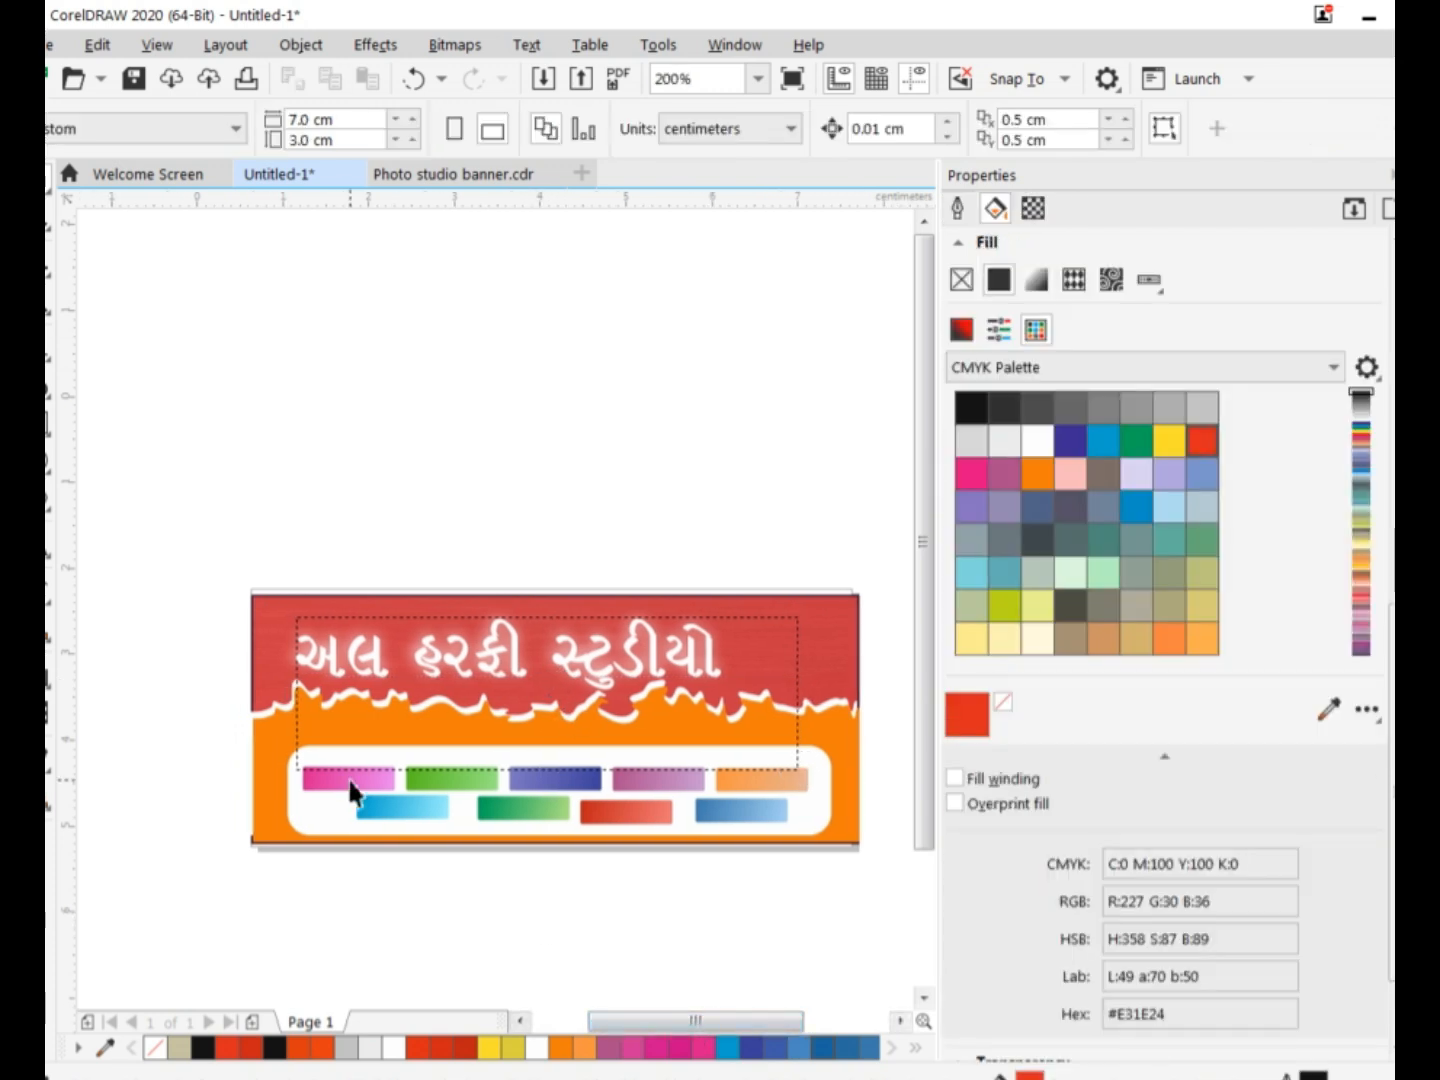
pyautogui.scroll(1, 350, 790)
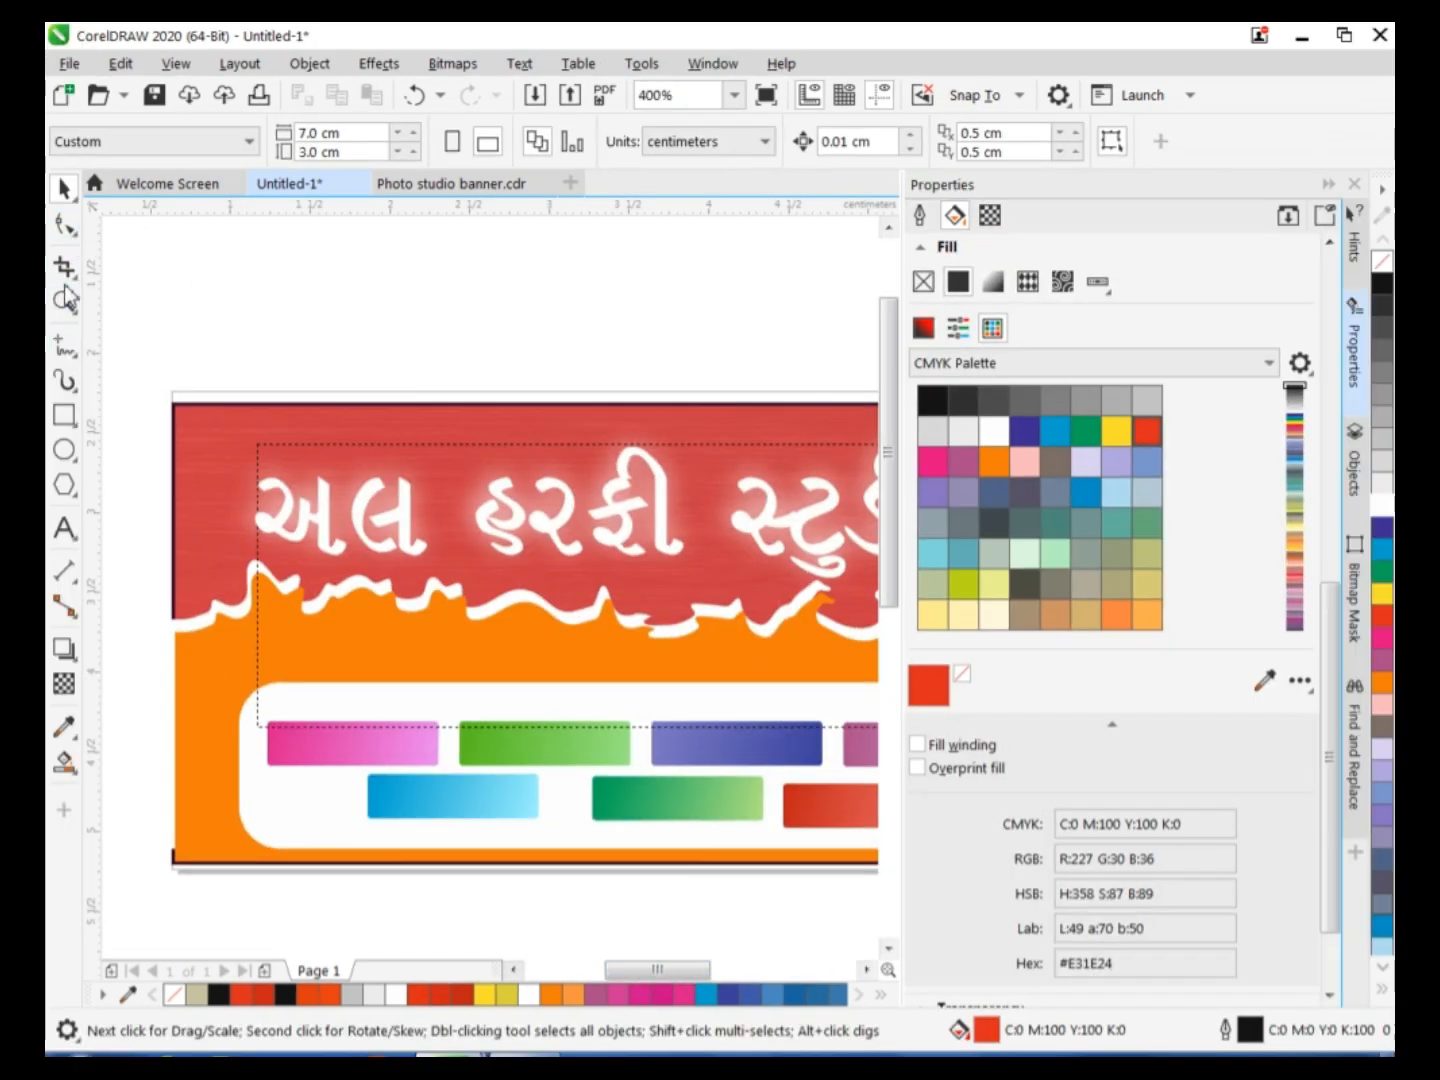
pyautogui.click(64, 528)
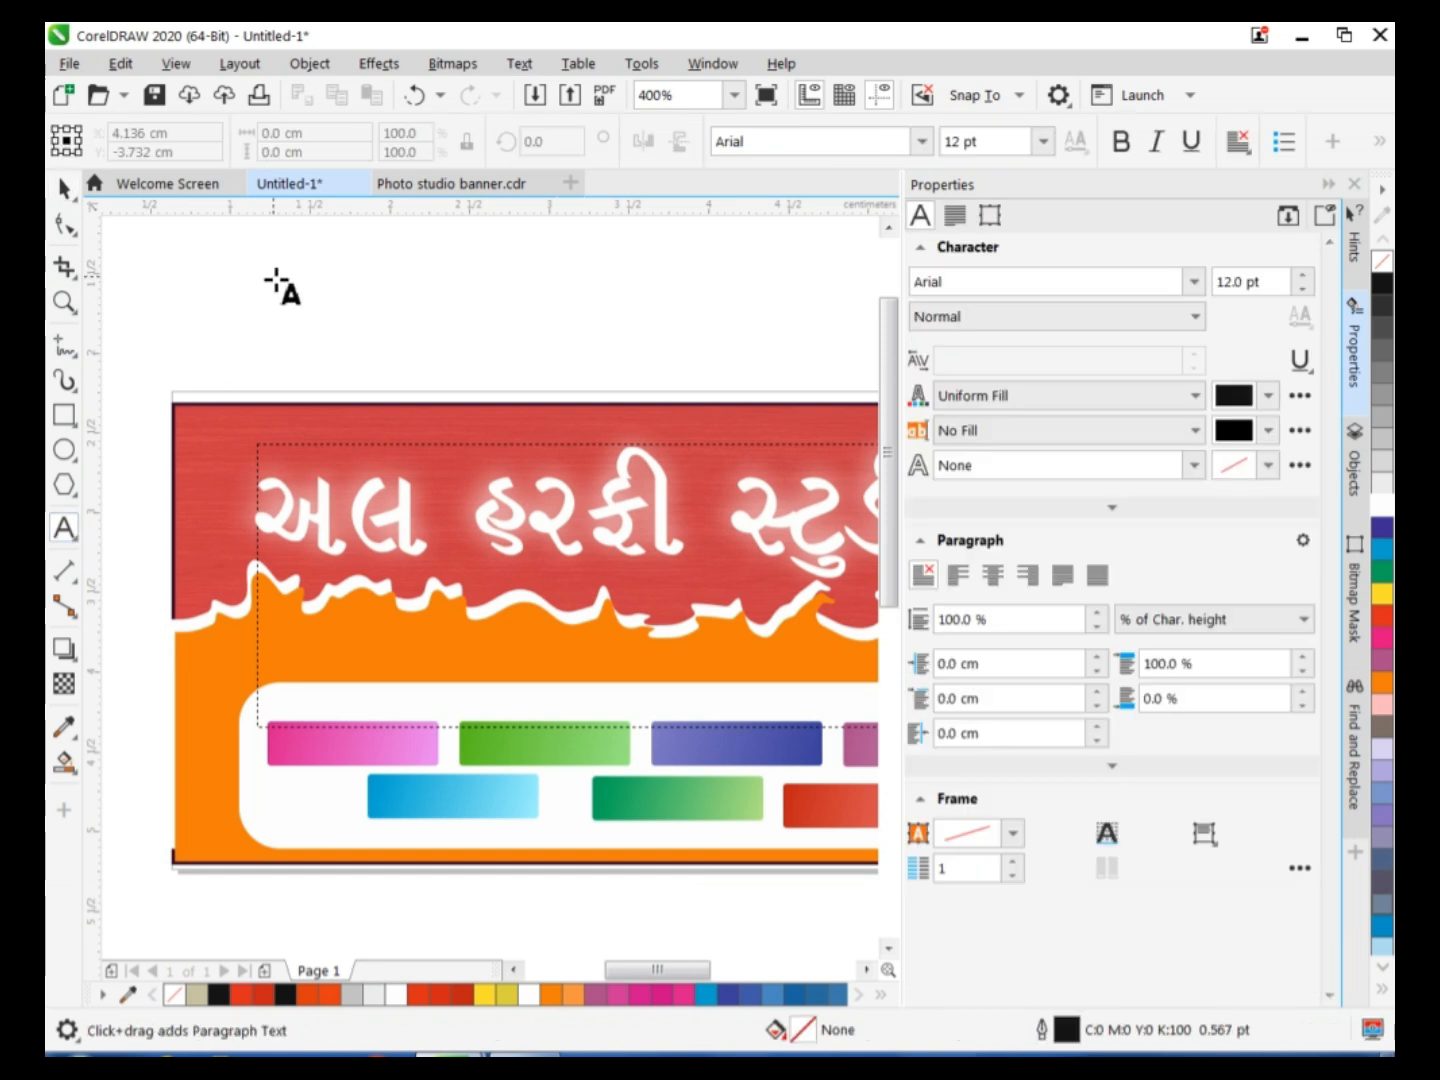
pyautogui.click(381, 368)
pyautogui.write('p')
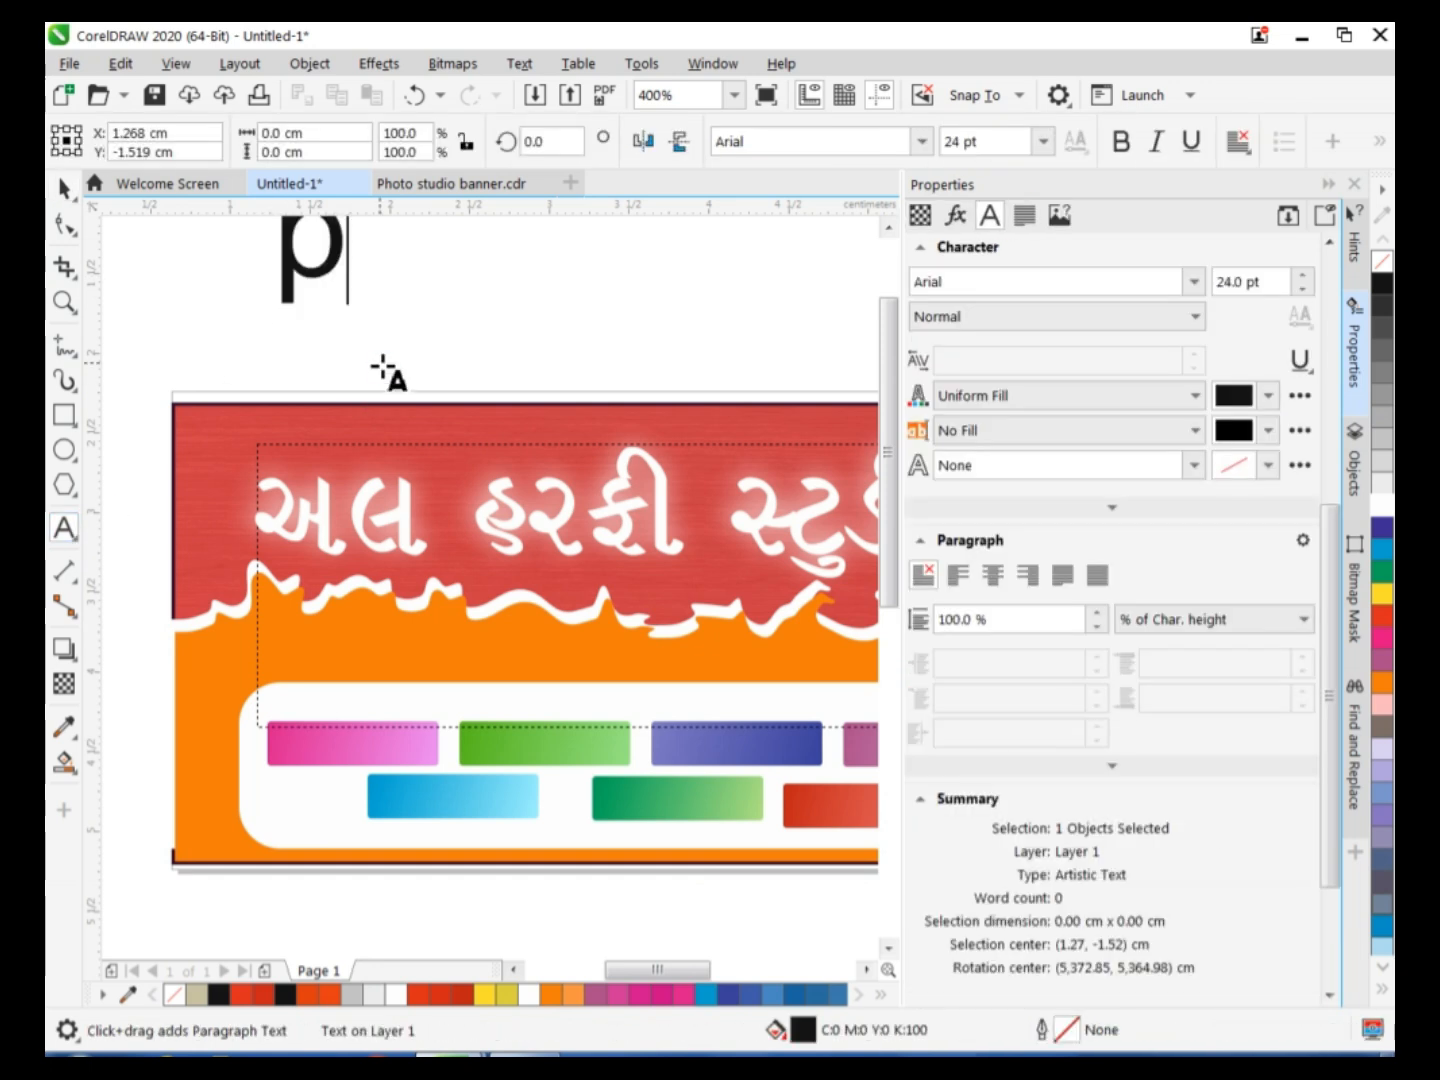
pyautogui.click(798, 141)
pyautogui.press('BackSpace')
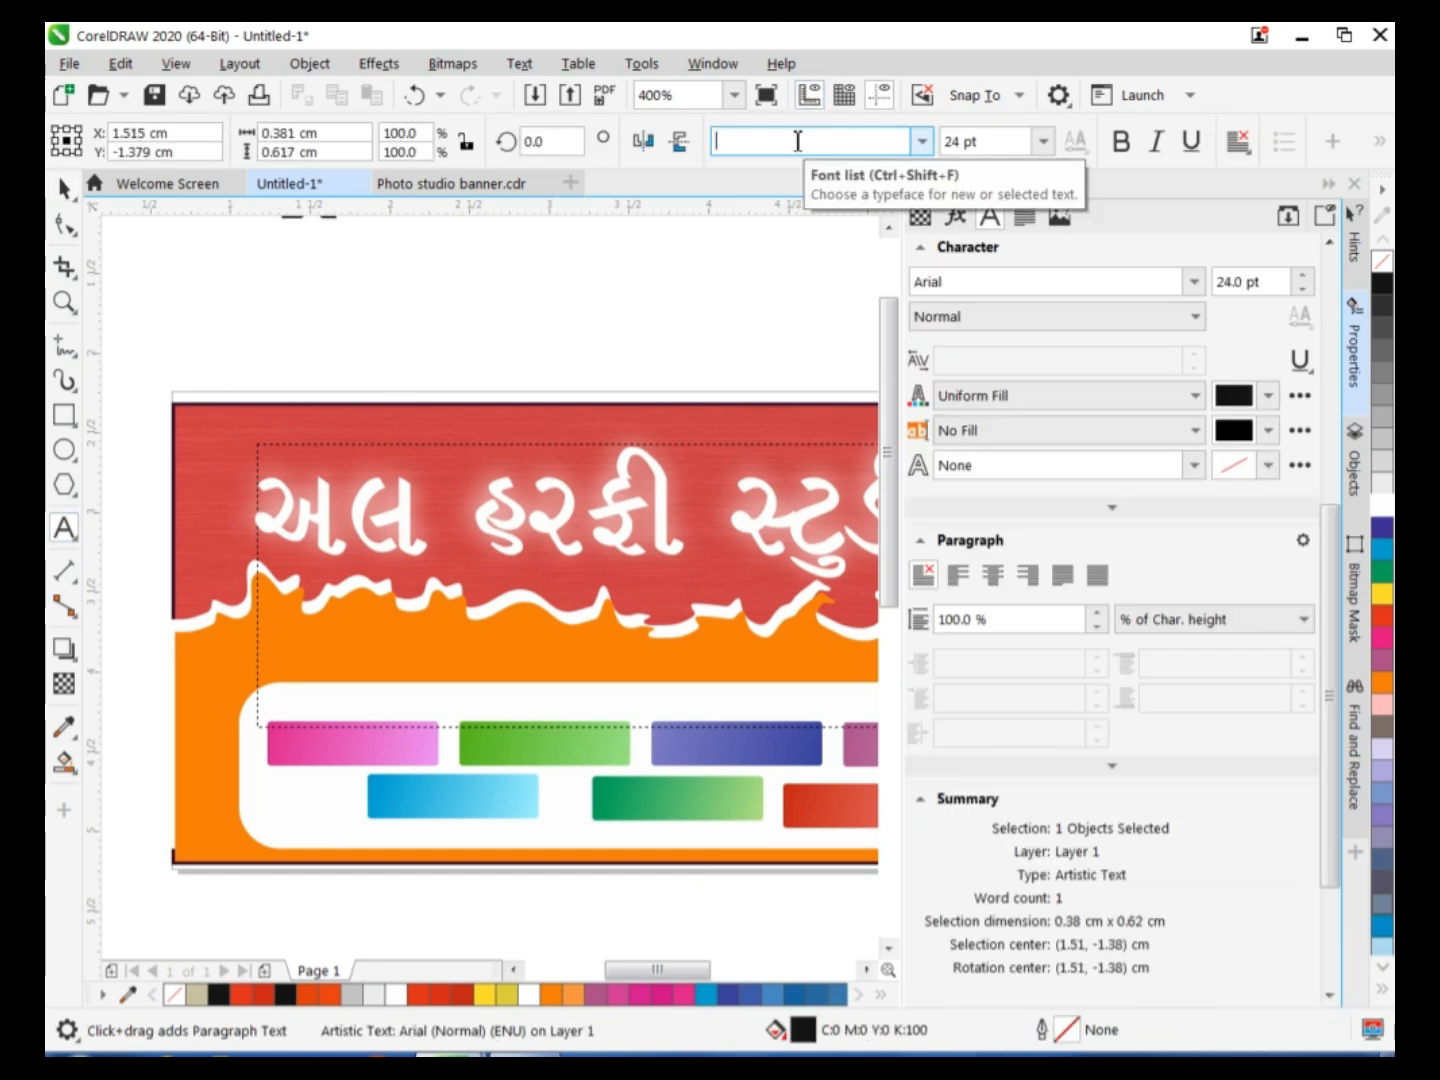
pyautogui.write('Gabriola')
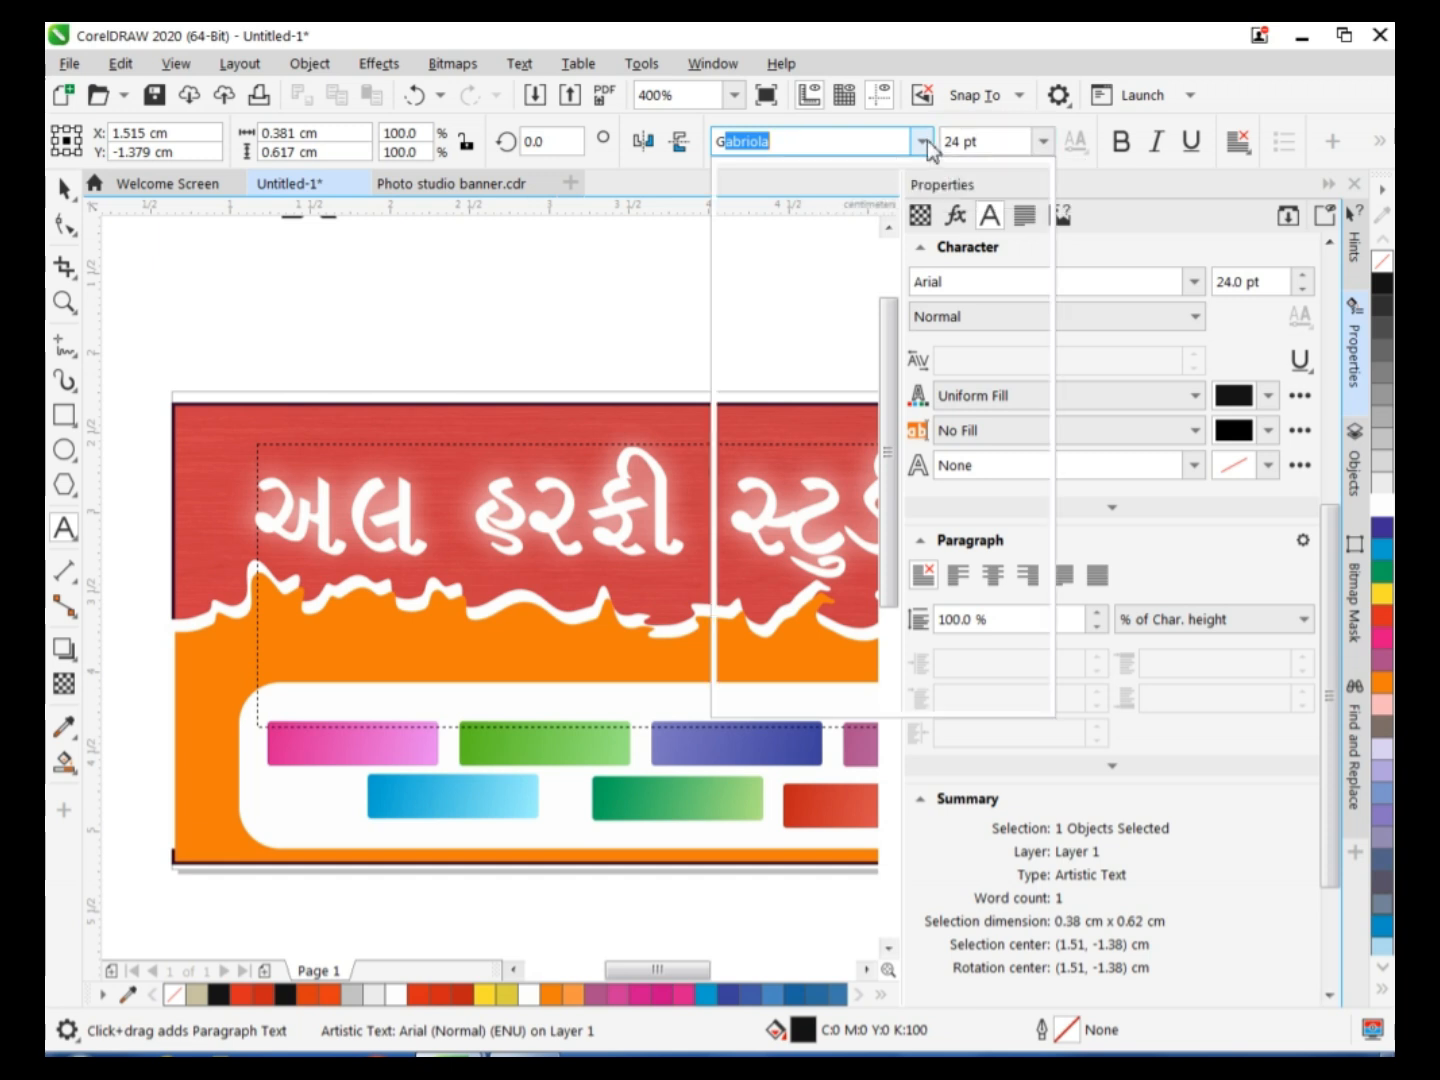
pyautogui.click(922, 141)
pyautogui.click(853, 250)
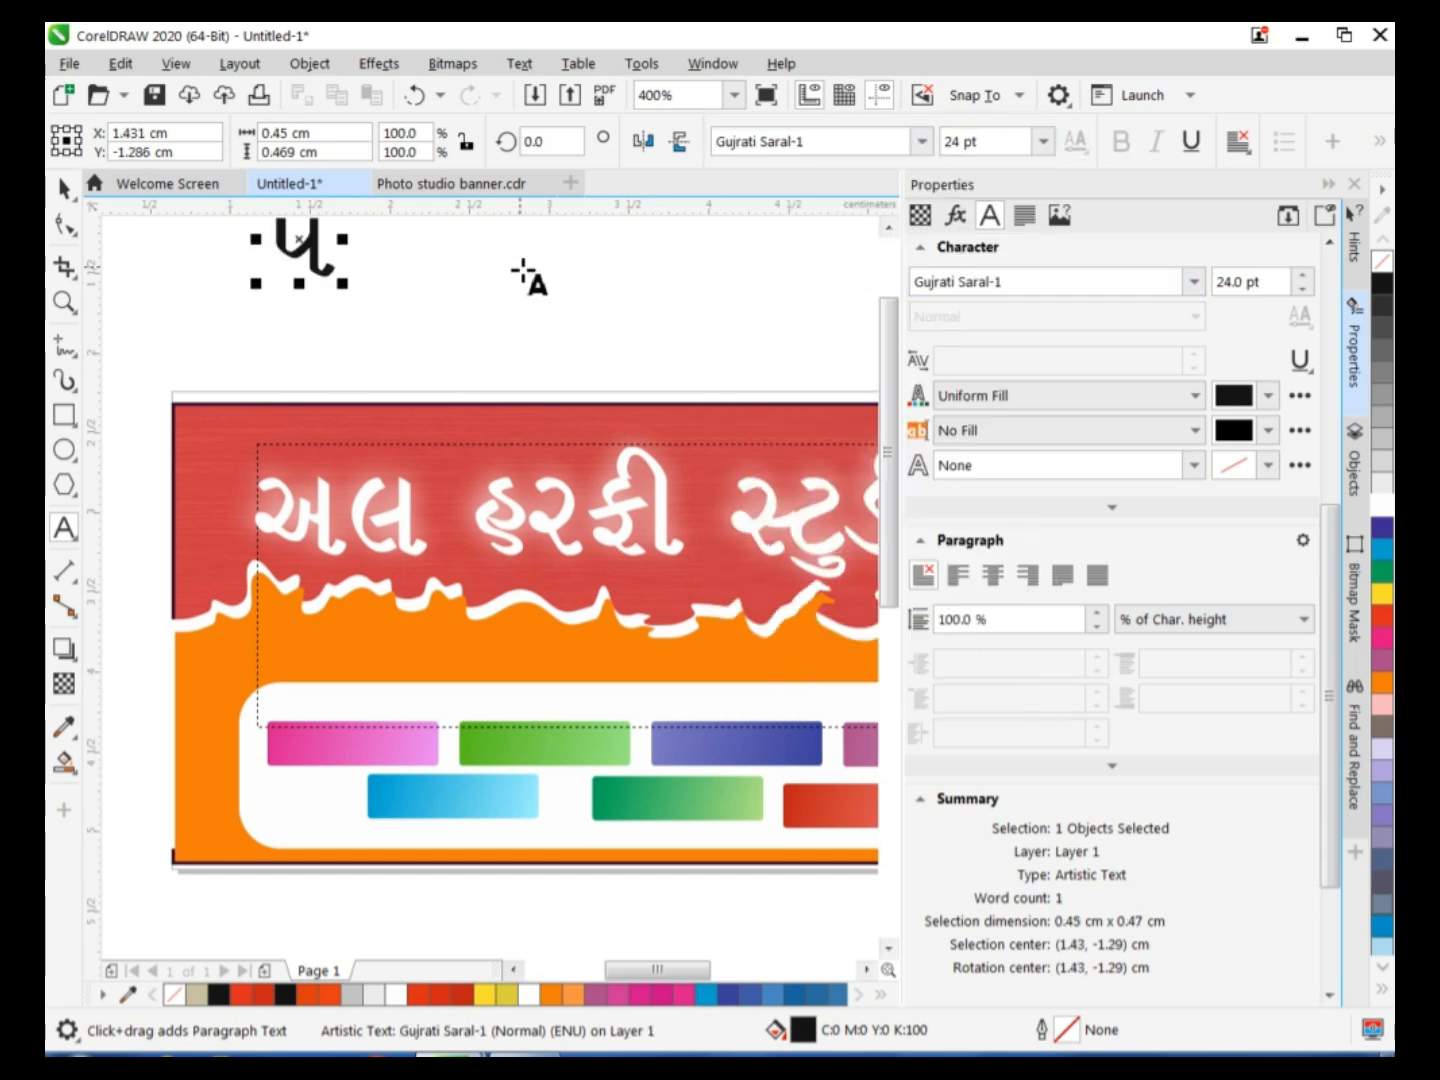
# Complete the new text above the banner so that it reads "પોટો ગ્રાફી".
pyautogui.moveTo(884, 437); pyautogui.dragTo(887, 405)
pyautogui.write('ૌ')
pyautogui.press('BackSpace')
pyautogui.write('ોત')
pyautogui.press('BackSpace')
pyautogui.write('ટો પર')
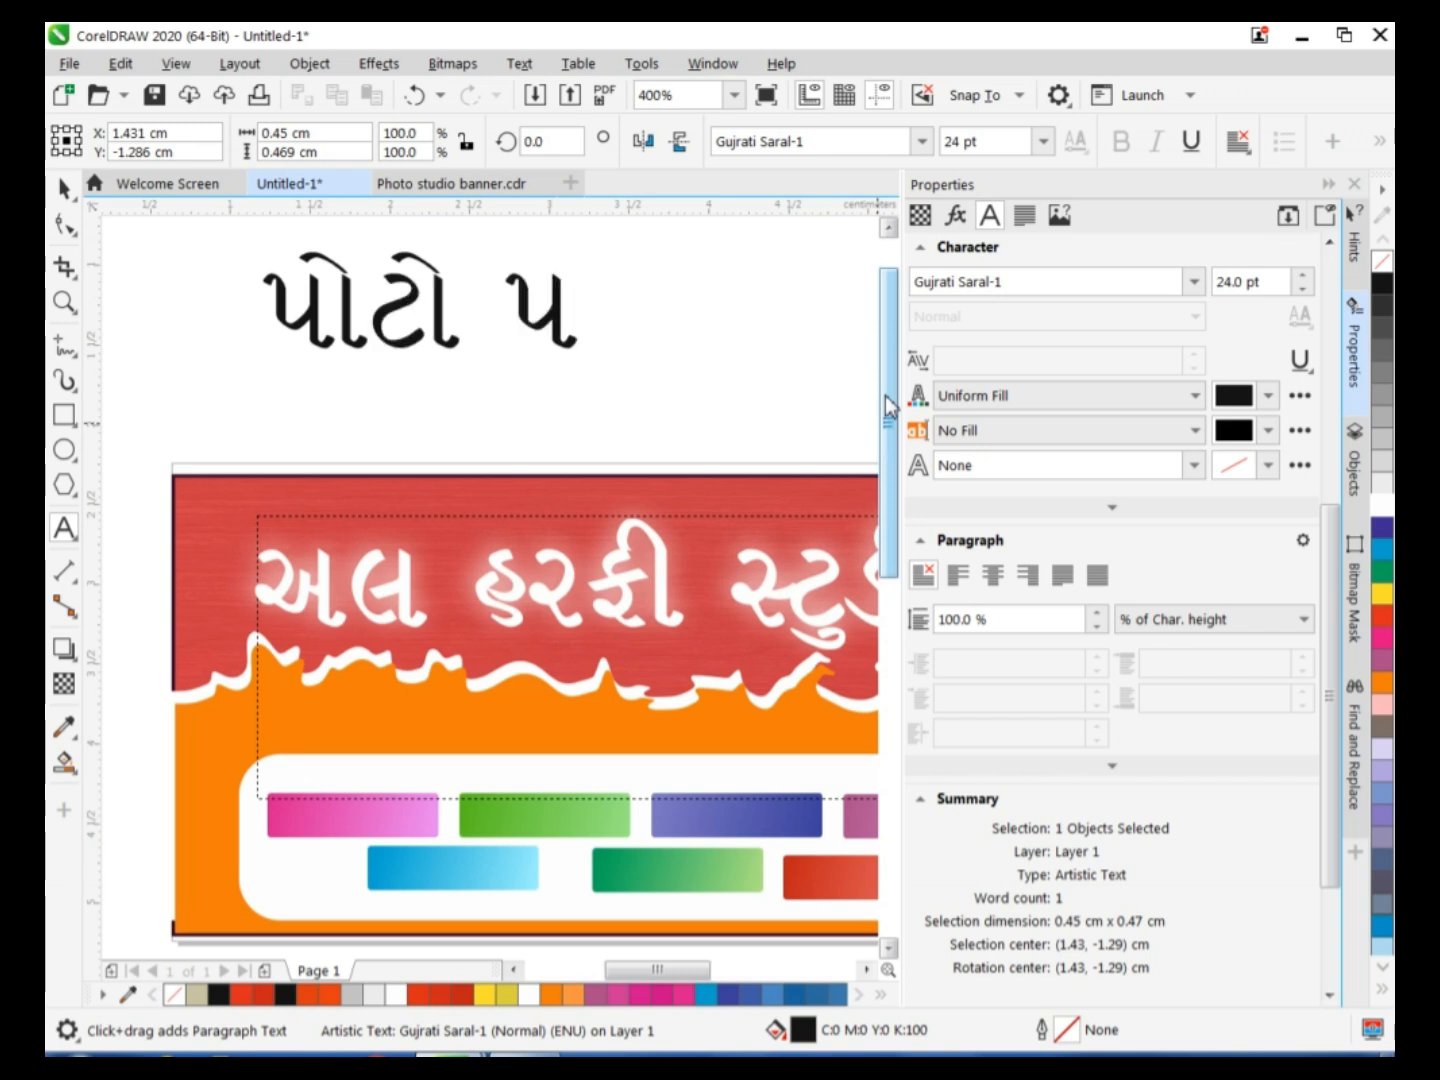
pyautogui.press('BackSpace')
pyautogui.press('BackSpace')
pyautogui.write('ગ')
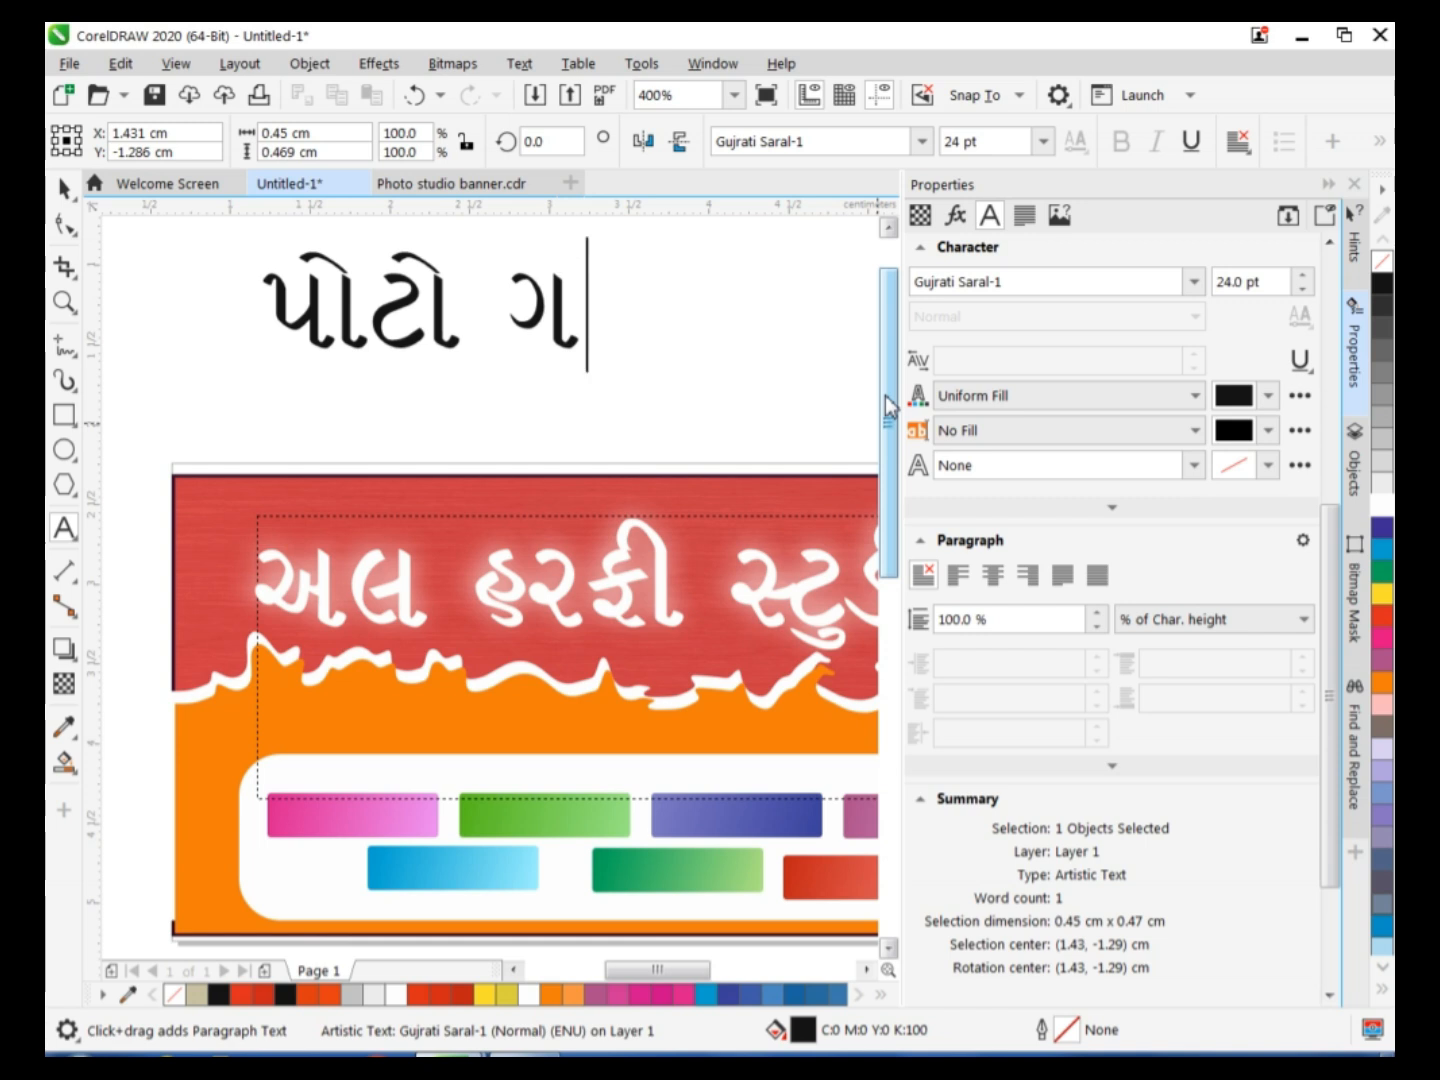
pyautogui.write('રા')
pyautogui.press('BackSpace')
pyautogui.press('BackSpace')
pyautogui.write('્રા')
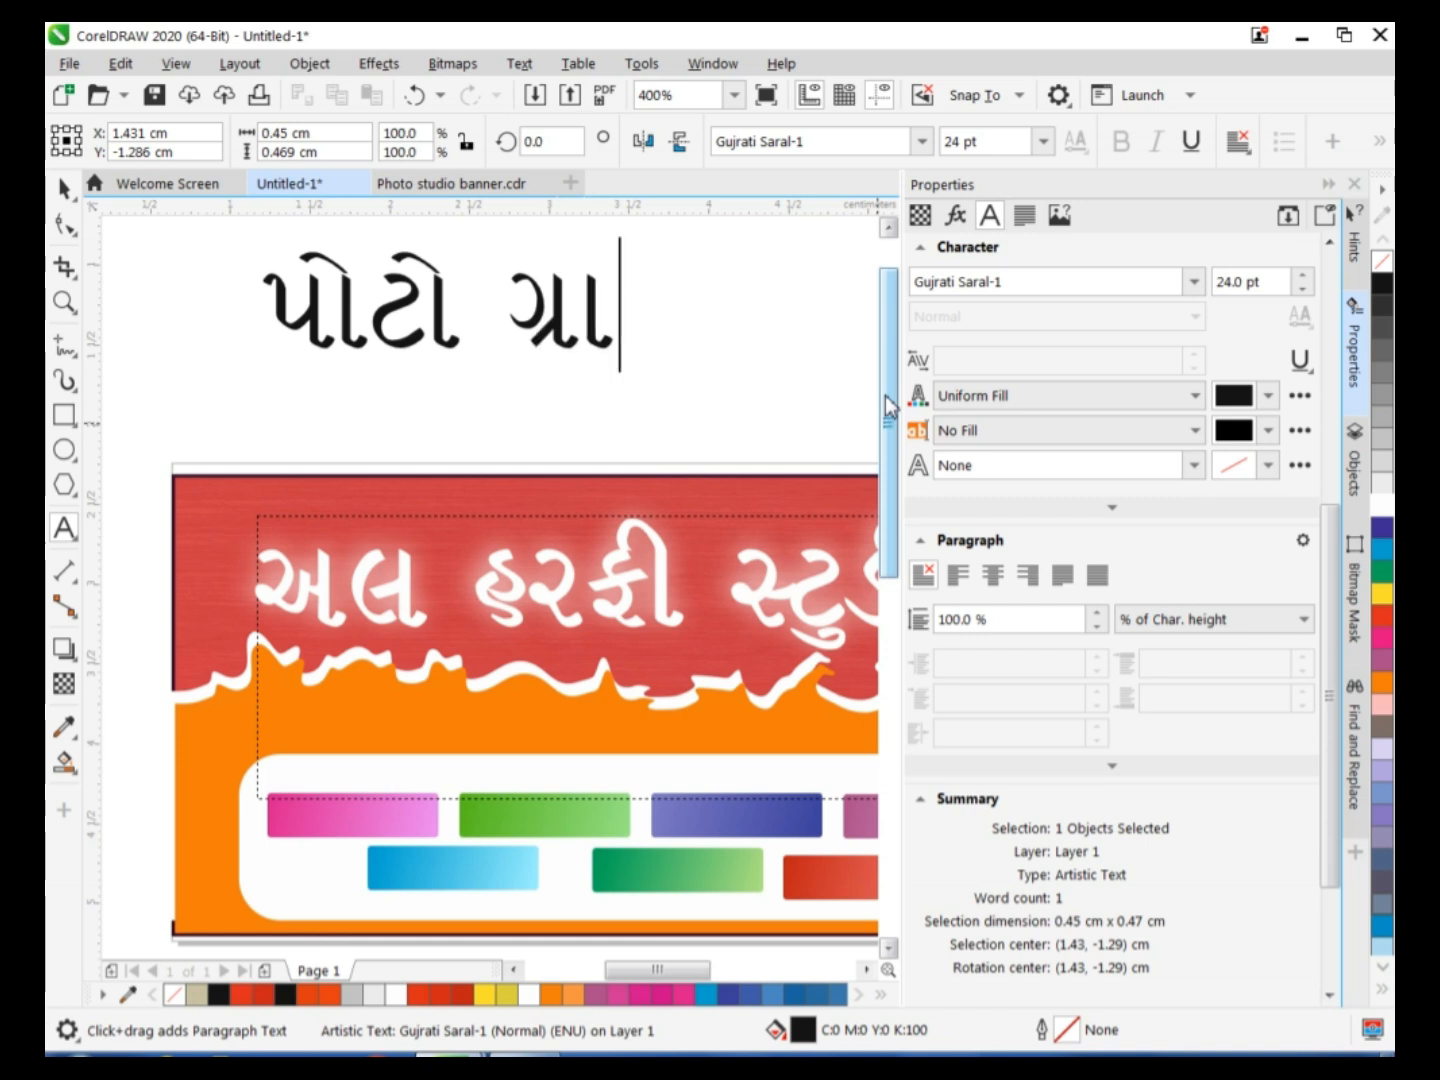
pyautogui.write('ફી')
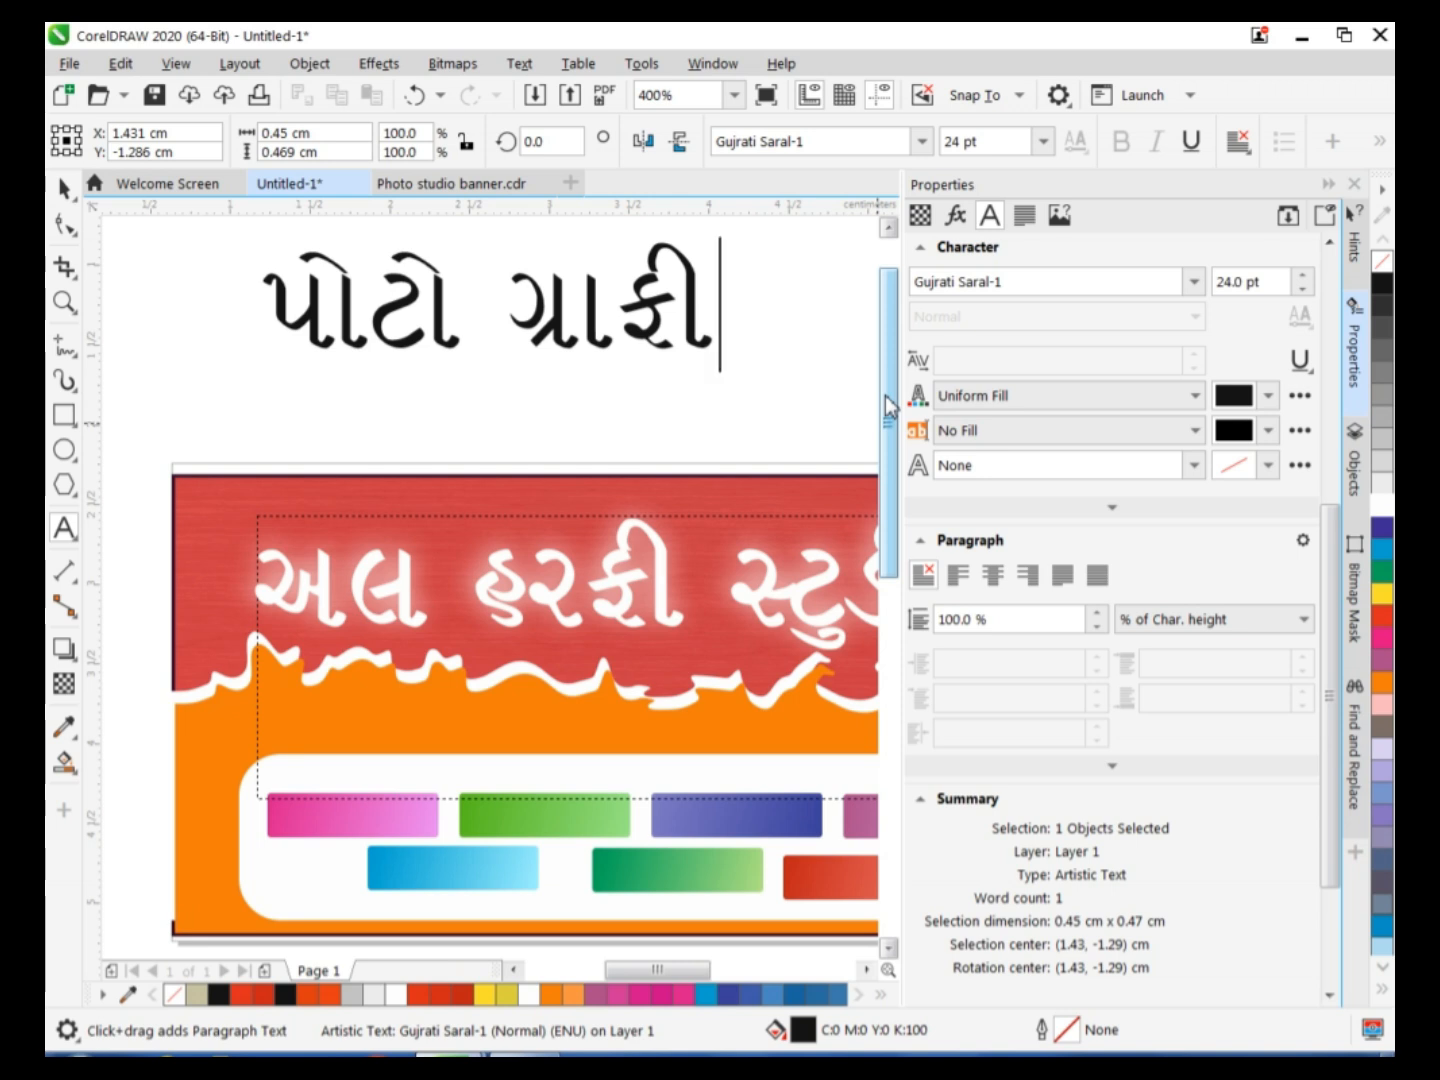
# Move "પોટો ગ્રાફી" onto the pink label, scale it to about 0.92 × 0.22 cm and fill it white.
pyautogui.click(64, 188)
pyautogui.moveTo(491, 298); pyautogui.dragTo(475, 793)
pyautogui.moveTo(705, 731); pyautogui.dragTo(511, 850)
pyautogui.scroll(2, 311, 888)
pyautogui.moveTo(346, 853); pyautogui.dragTo(418, 824)
pyautogui.click(1439, 490)
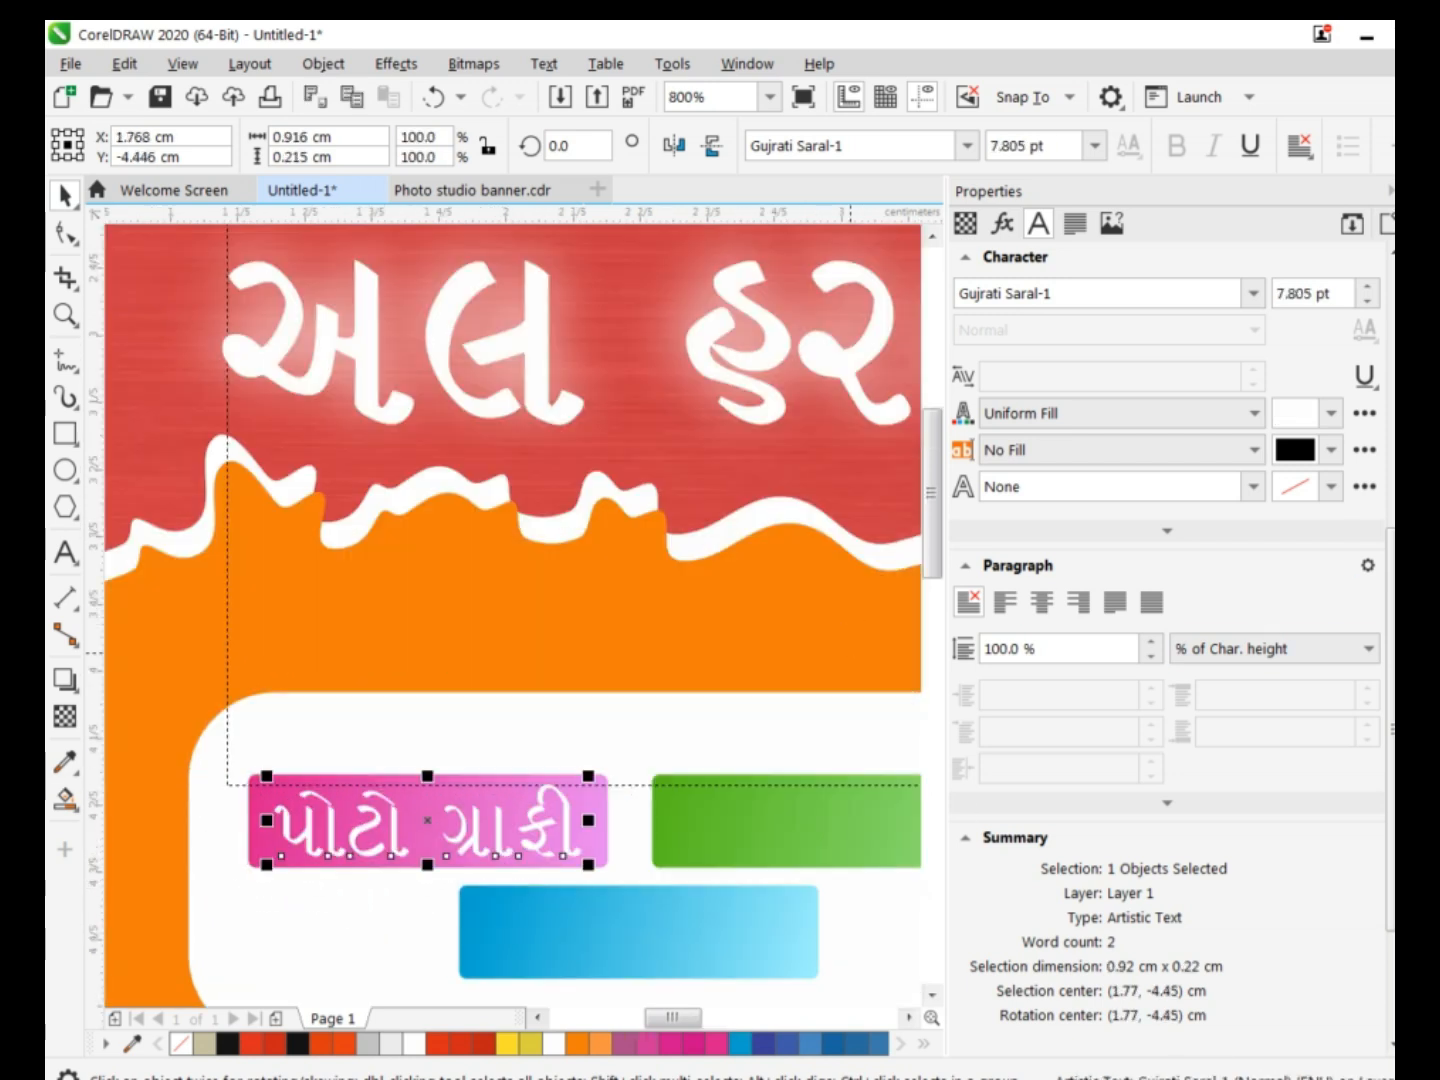
# Give the pink label's text a downward black Multiply drop shadow with opacity 50 and feather 15.
pyautogui.click(65, 680)
pyautogui.moveTo(440, 862)
pyautogui.mouseDown()
pyautogui.moveTo(434, 878)
pyautogui.moveTo(427, 858)
pyautogui.mouseUp()
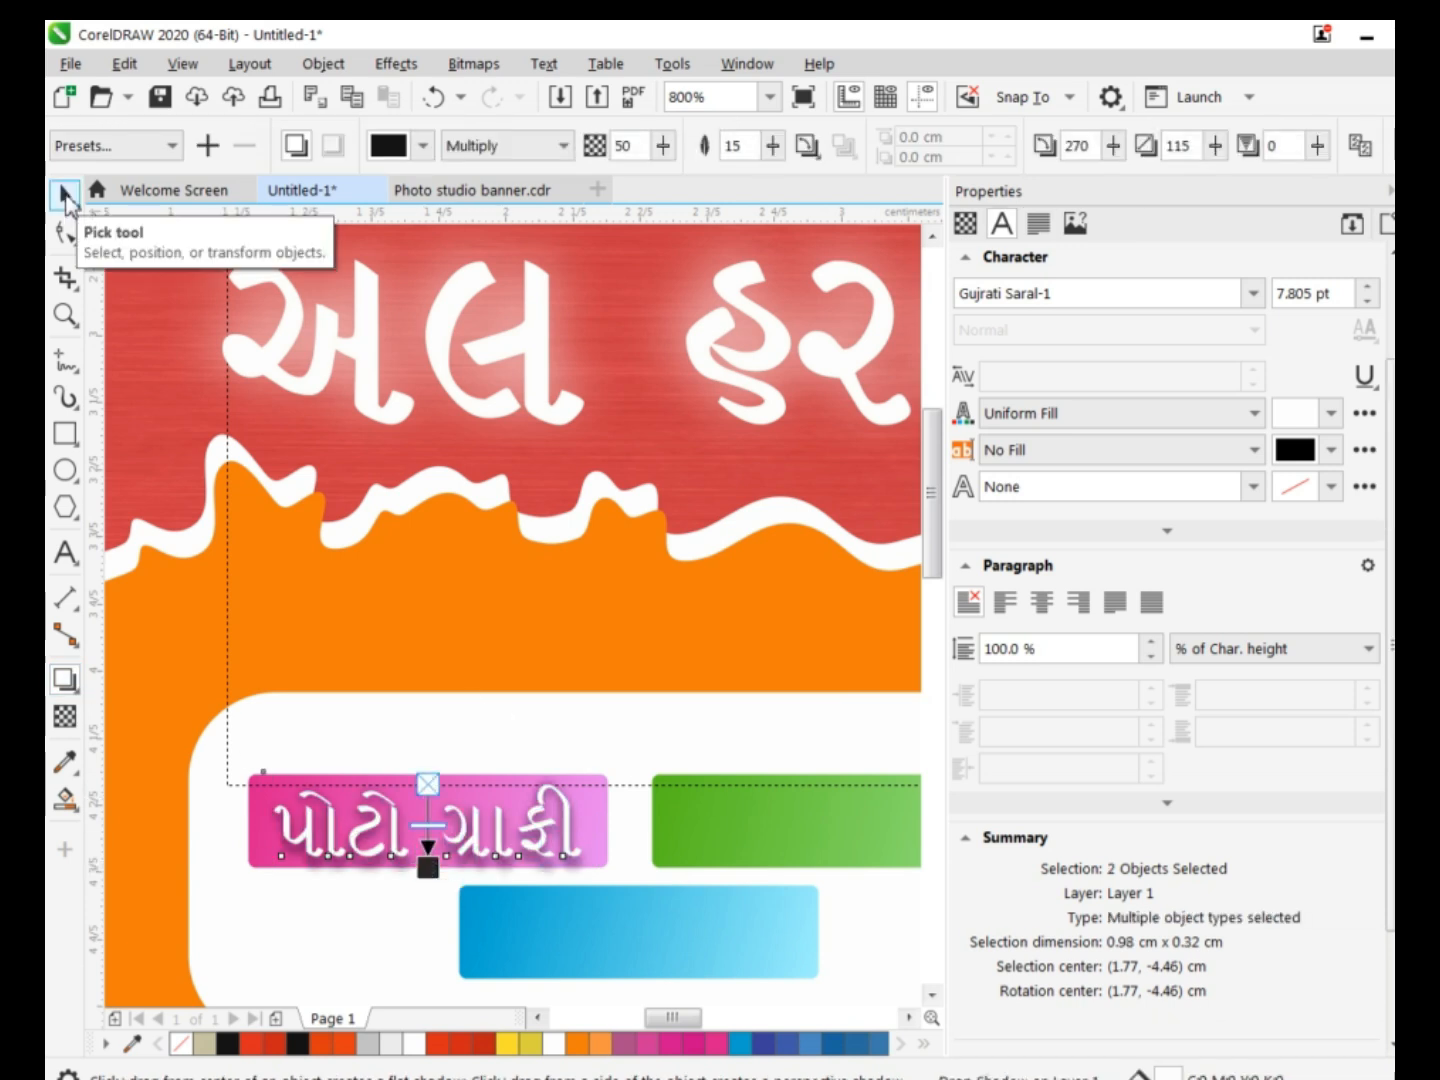
pyautogui.click(65, 197)
# Add the text "શાદી ર્કાદ" in 7.495 pt Gujrati Saral-1 on the first green label and fill it white.
pyautogui.click(65, 553)
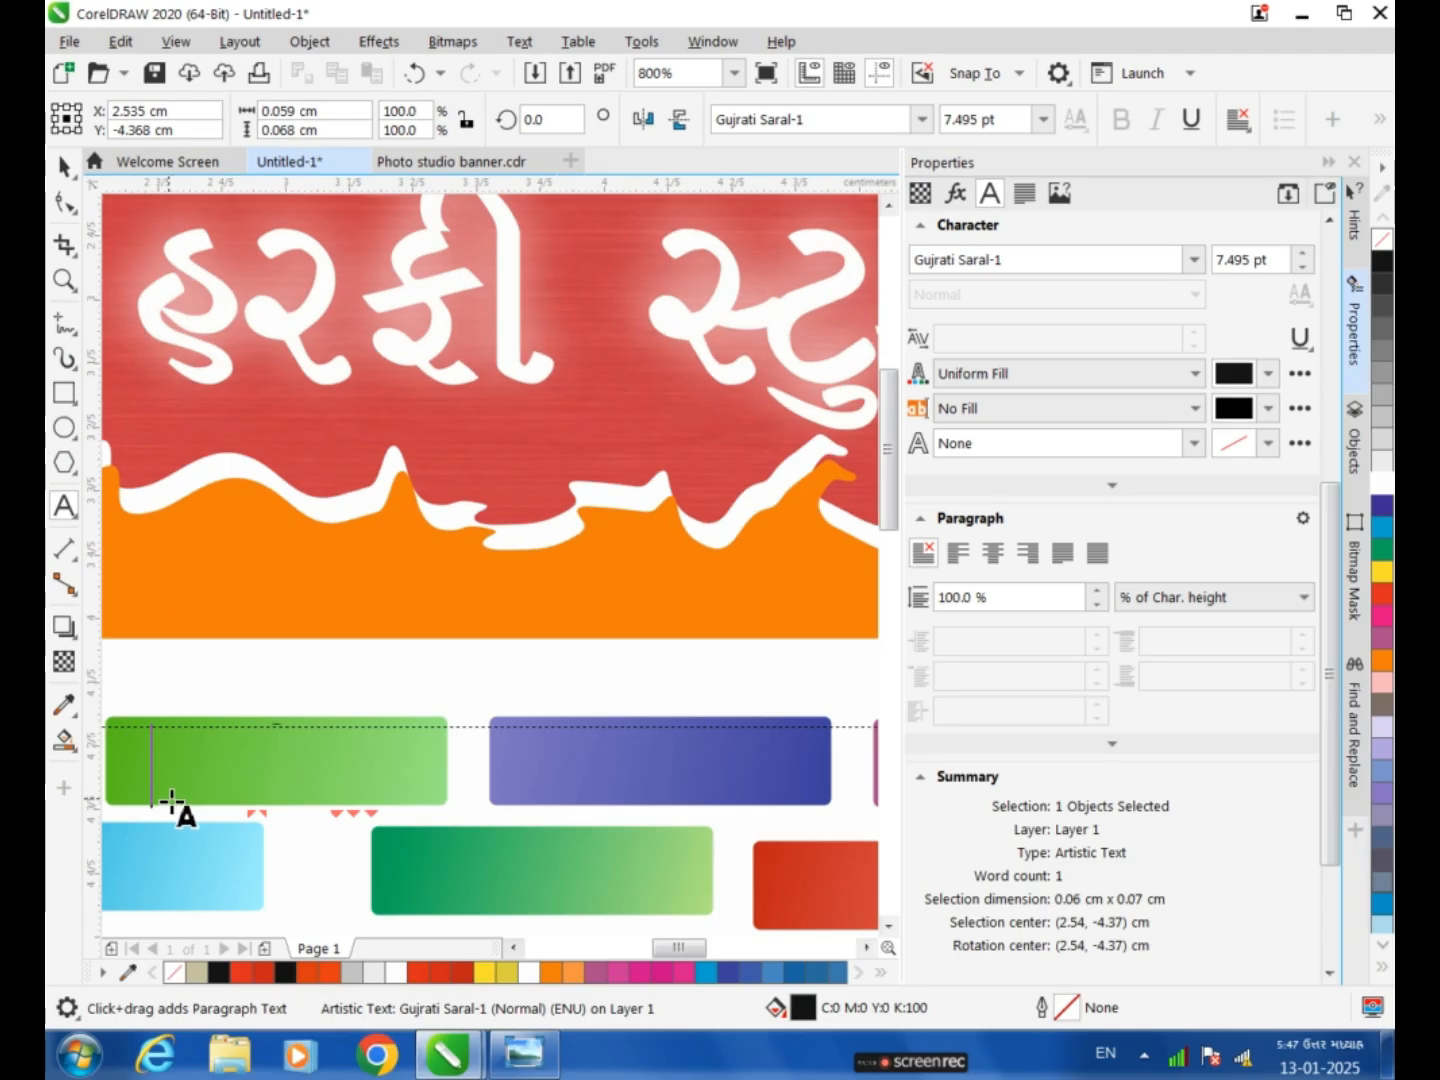
pyautogui.write('શાદી કાર')
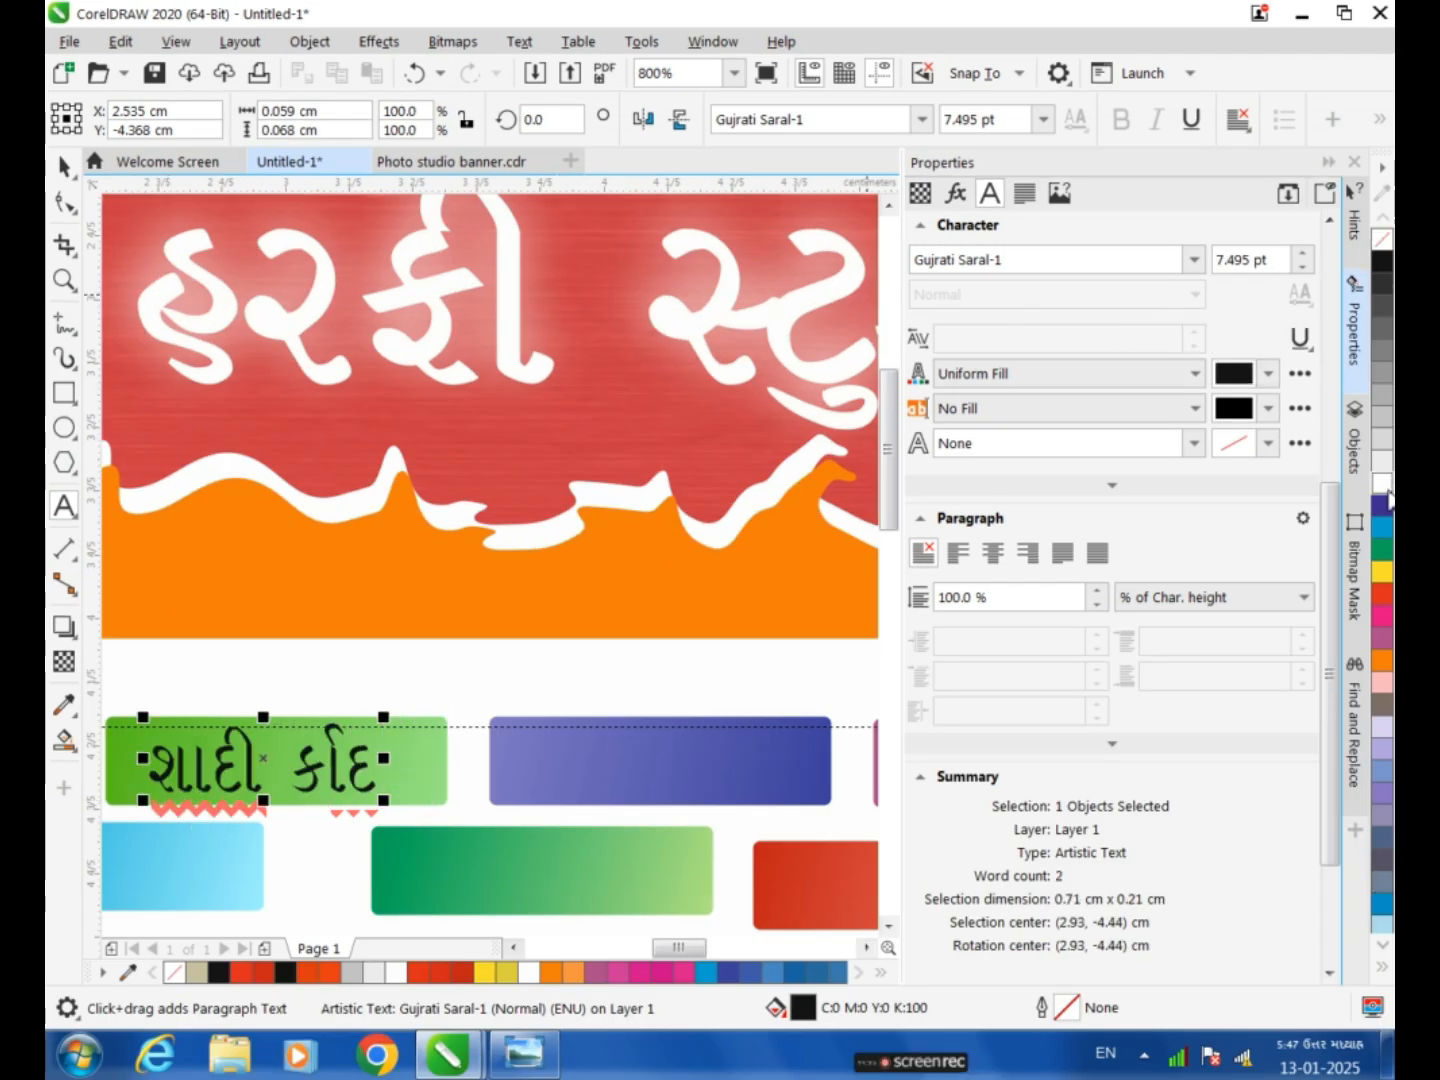
pyautogui.press('BackSpace')
pyautogui.write('ડ')
pyautogui.moveTo(386, 770); pyautogui.dragTo(148, 762)
pyautogui.click(1382, 483)
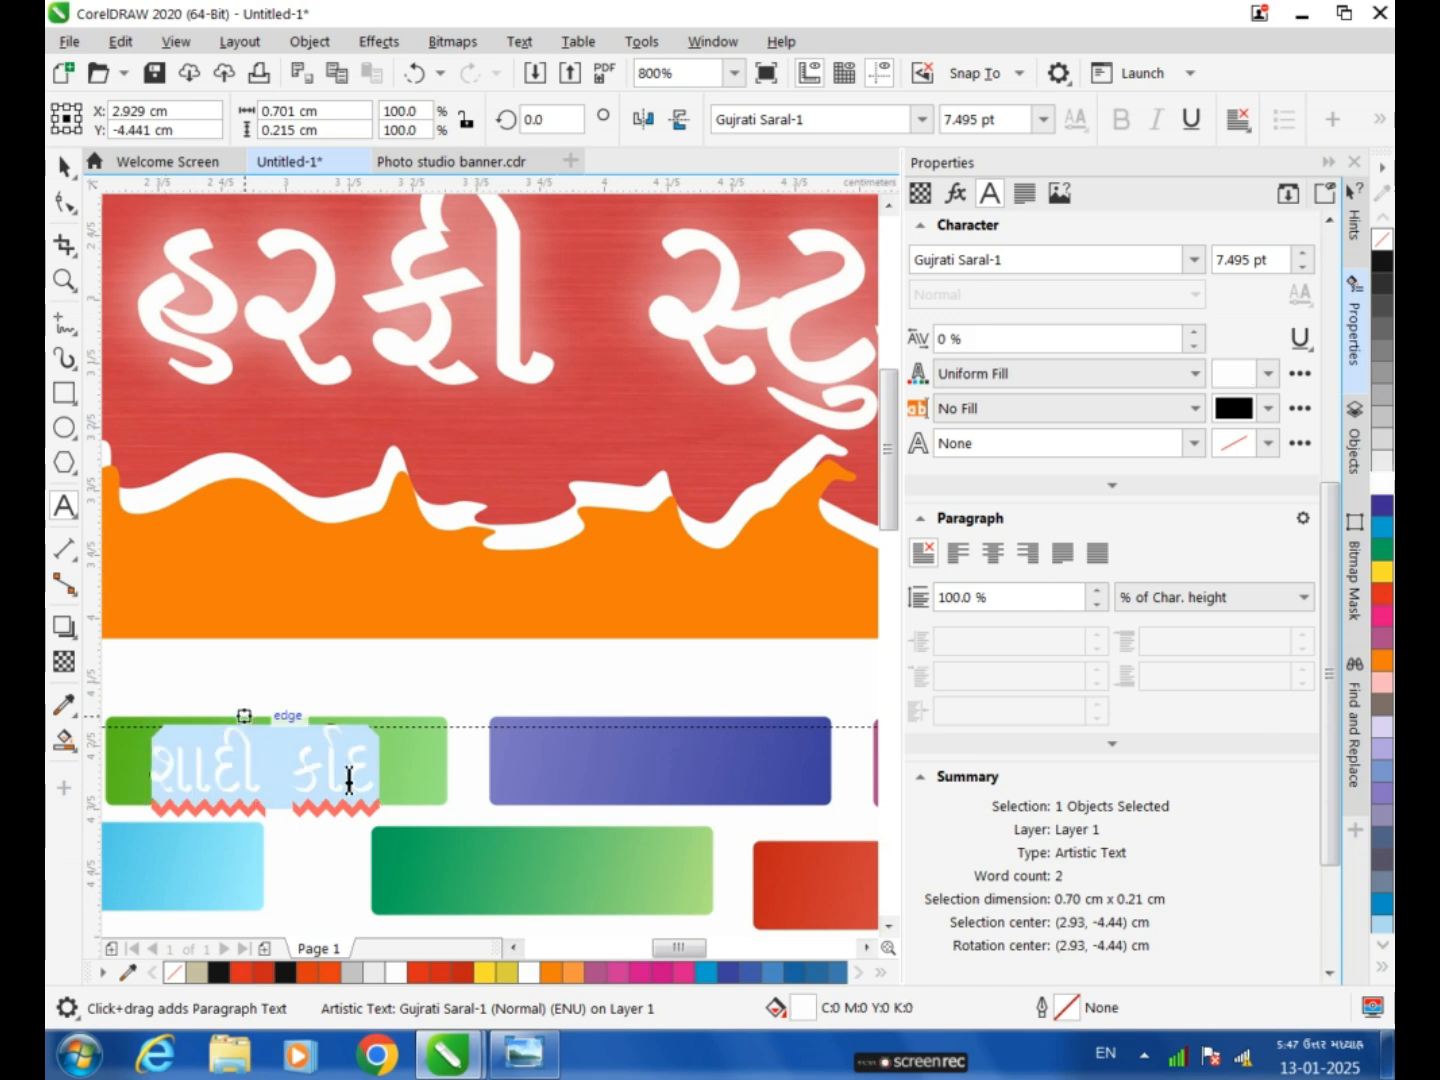
# Apply a downward black drop shadow in Multiply mode, opacity 50 and feather 15, to the green label's text.
pyautogui.click(64, 627)
pyautogui.moveTo(266, 712); pyautogui.dragTo(254, 790)
pyautogui.press('space')
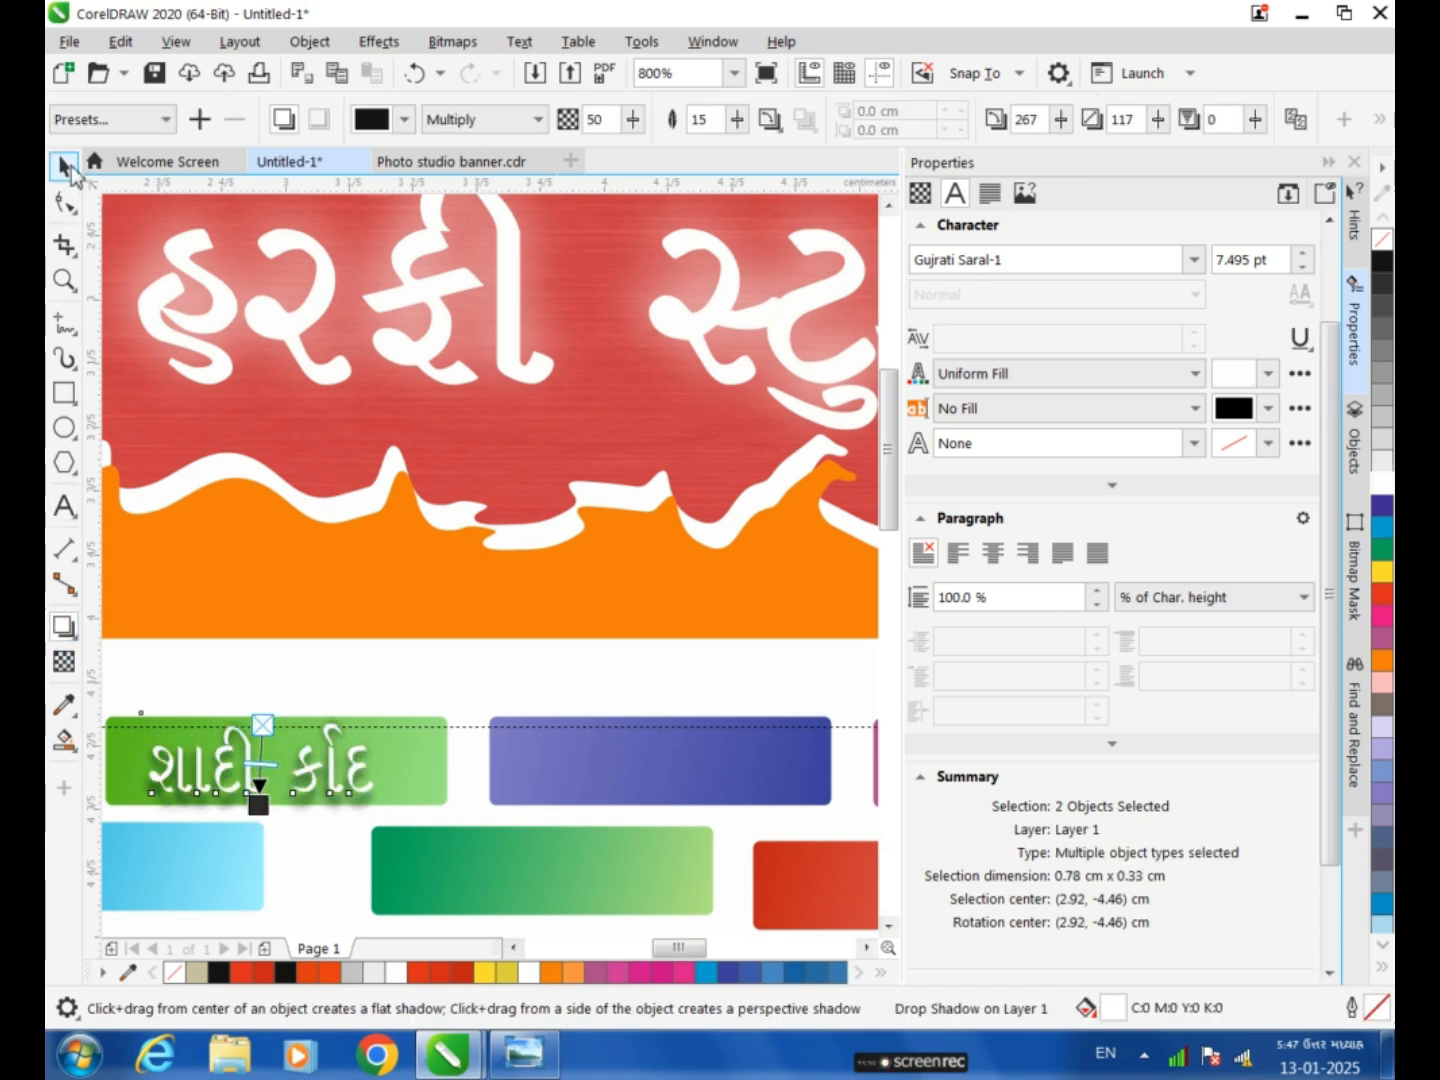
# Add the text "બેનર" in 12 pt Gujrati Saral-1 on the red gradient label.
pyautogui.click(520, 715)
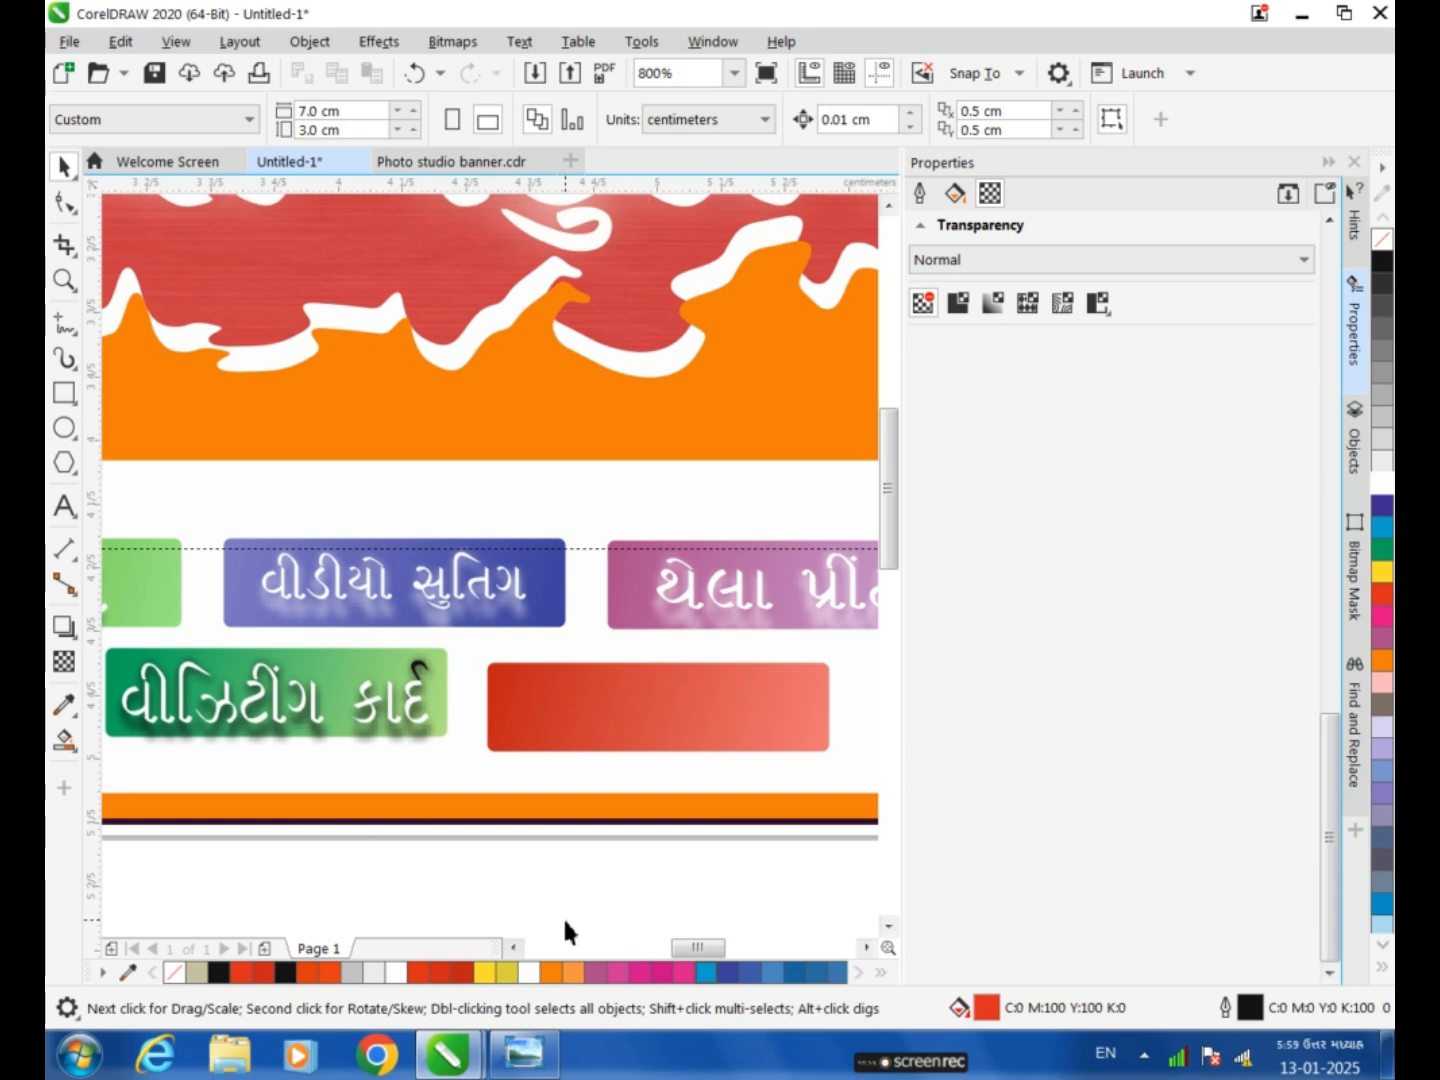
pyautogui.press('F8')
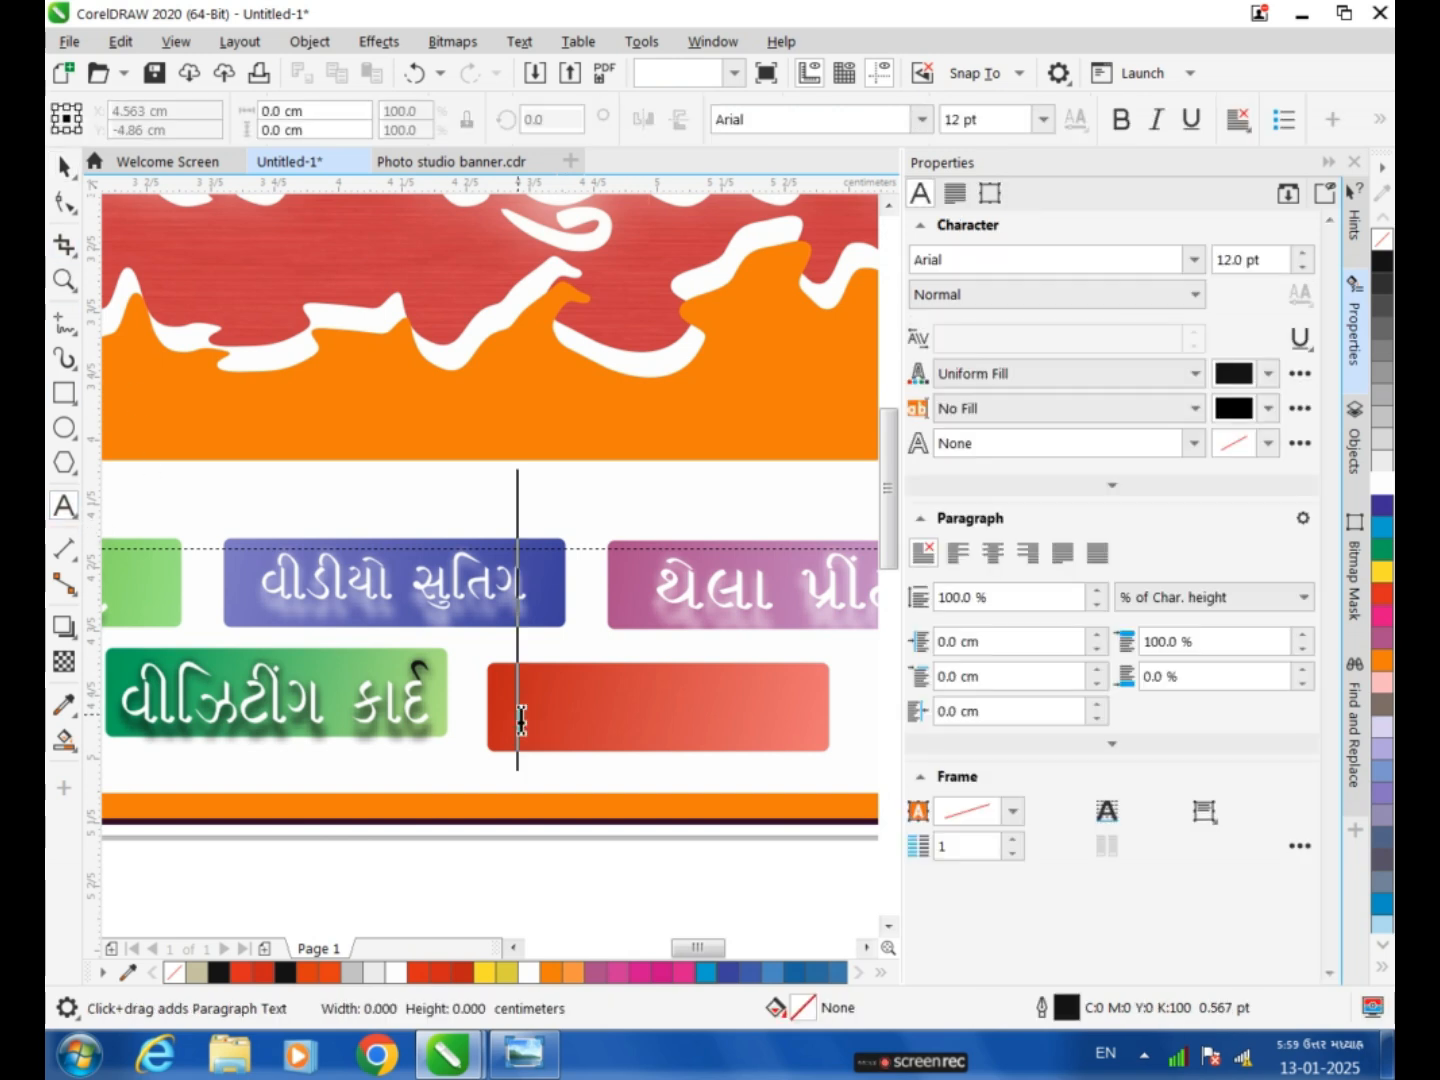
pyautogui.click(510, 715)
pyautogui.click(1044, 121)
pyautogui.click(980, 272)
pyautogui.click(922, 120)
pyautogui.click(780, 492)
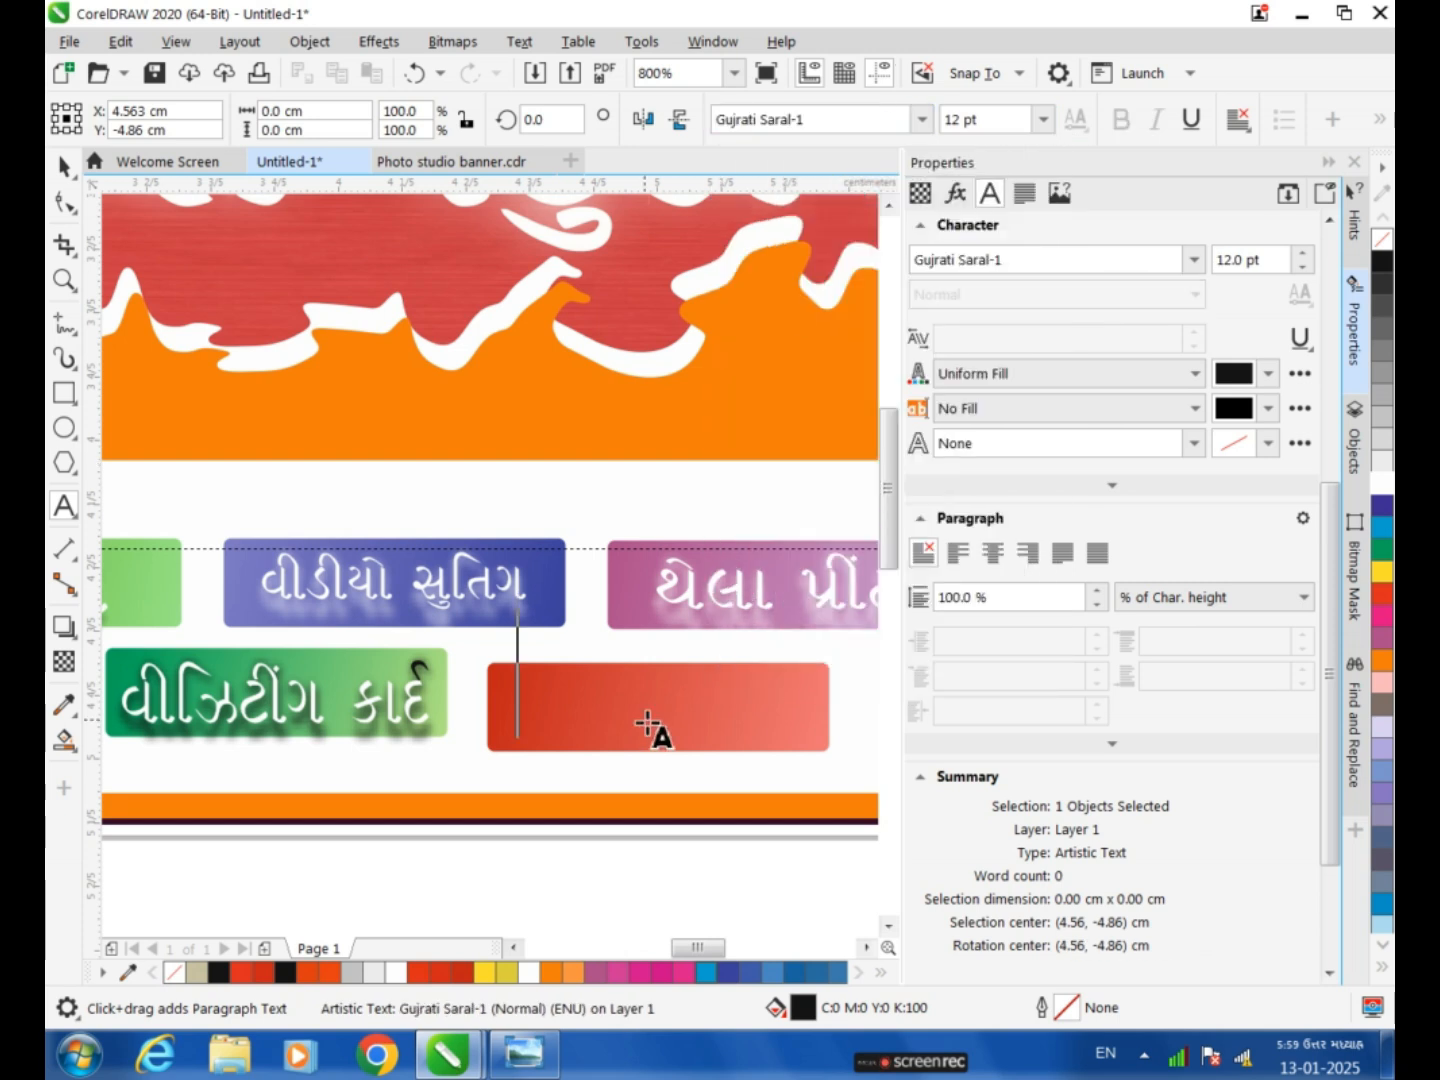
pyautogui.write('be')
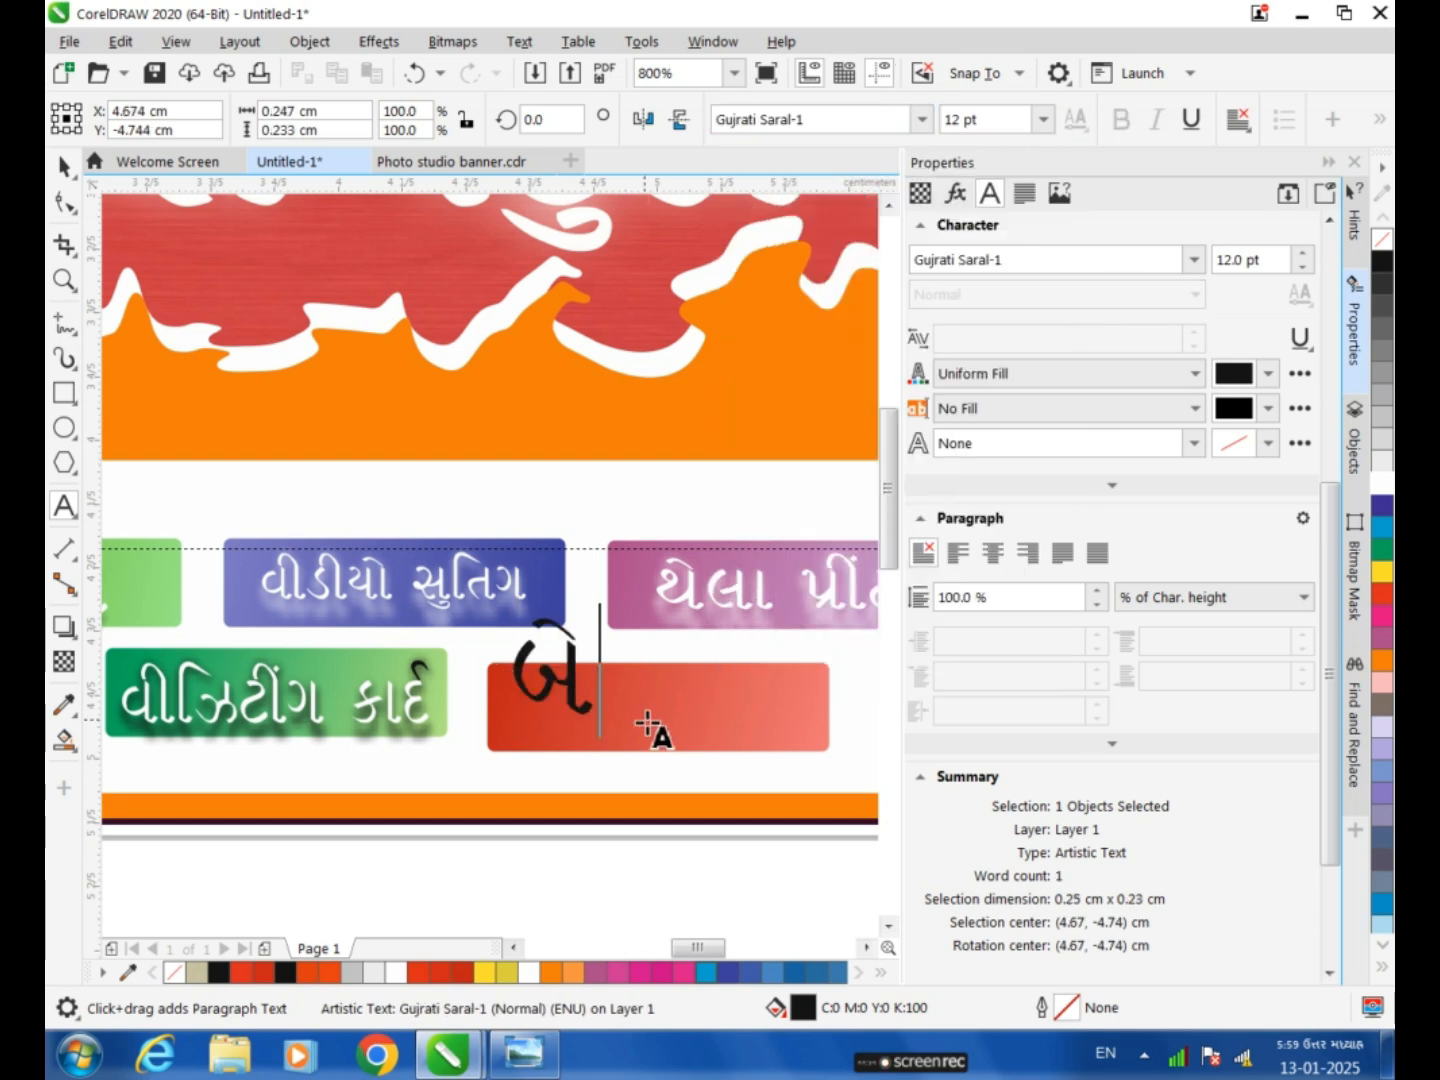
pyautogui.write('nr')
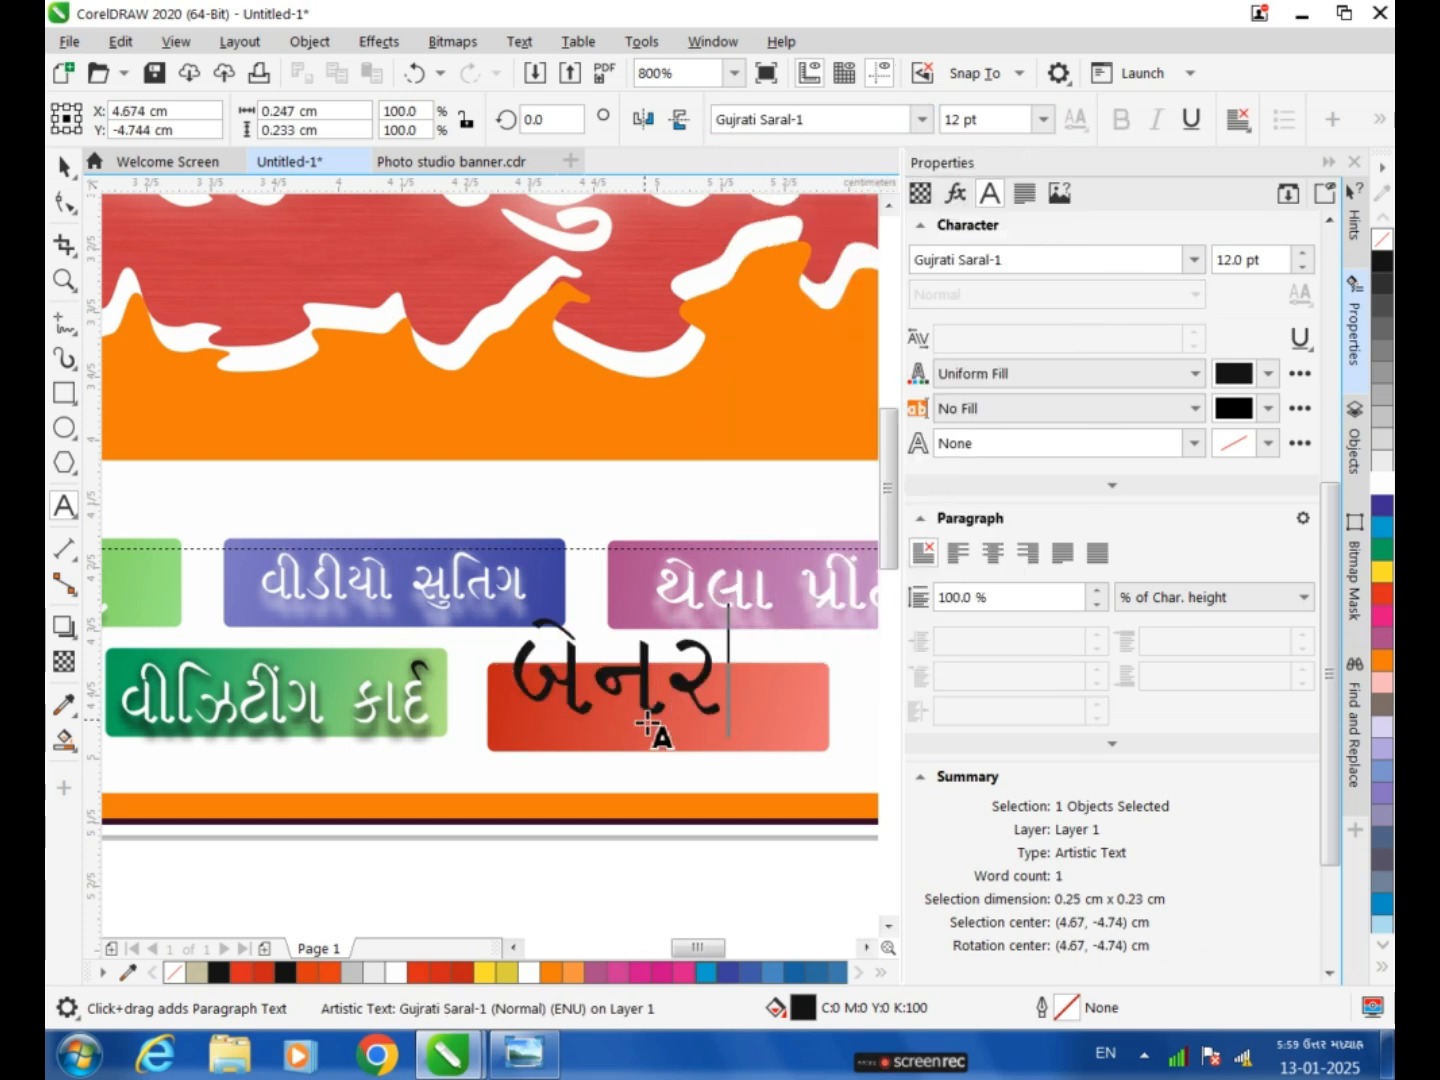
pyautogui.hotkey('ctrl', 'space')
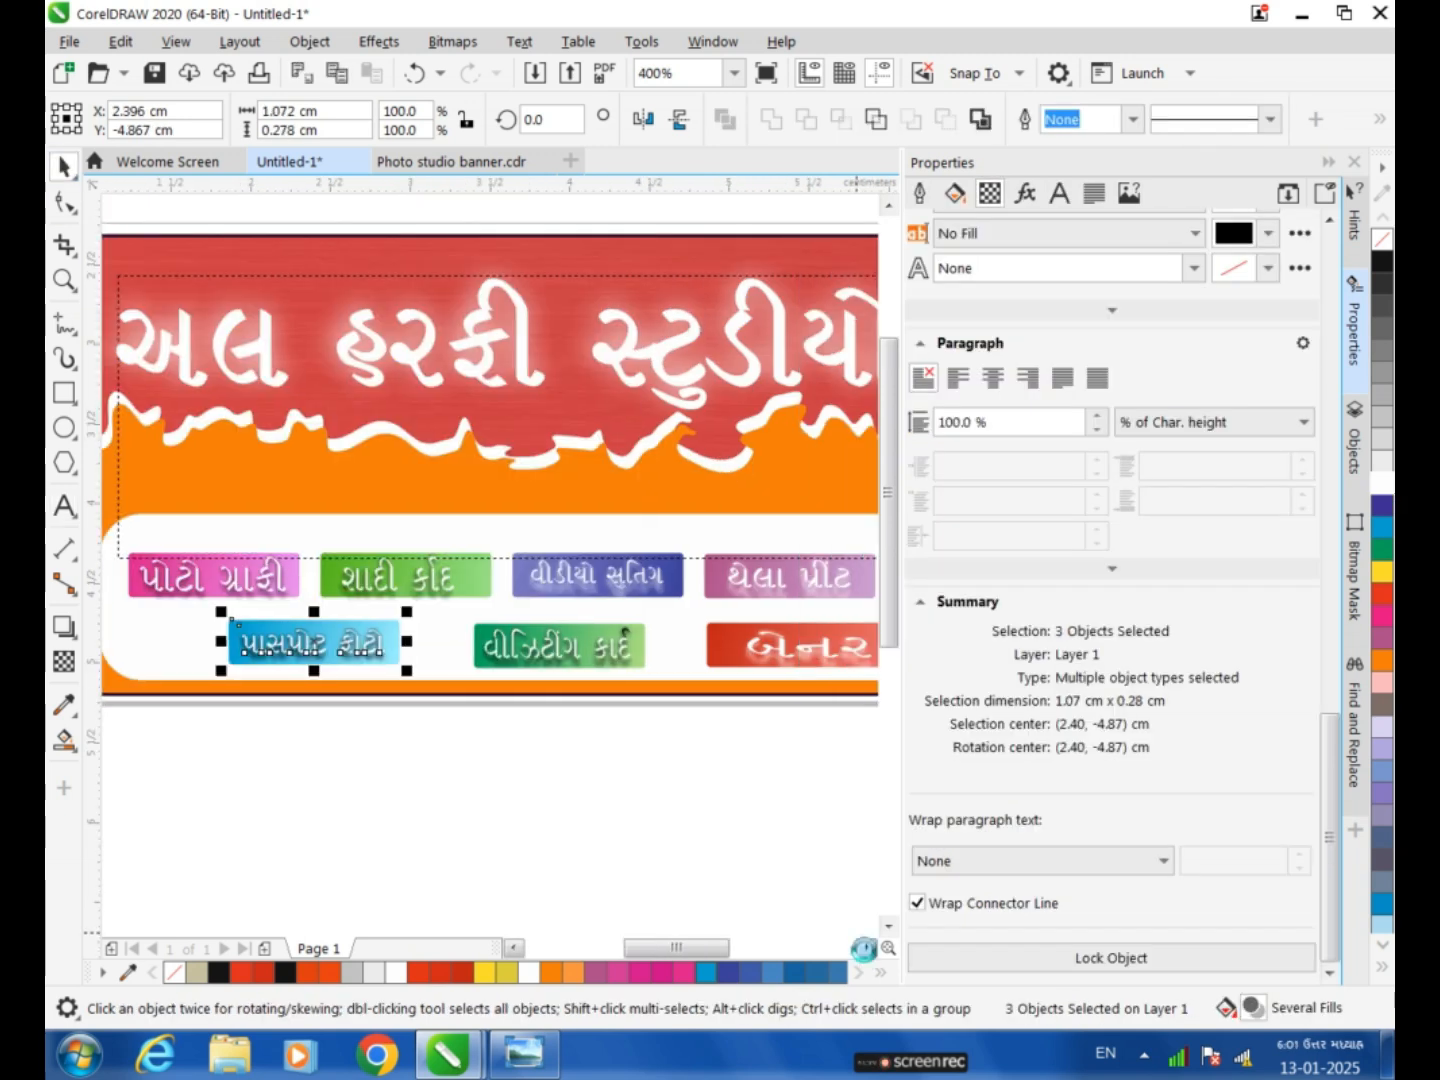
# Import the image toppng.com-simple-wedding-invitation-cards-design-648x403.png and place it outside the banner's left edge at about 1.43 × 0.89 cm.
pyautogui.hscroll(3, 490, 450)
pyautogui.click(868, 947)
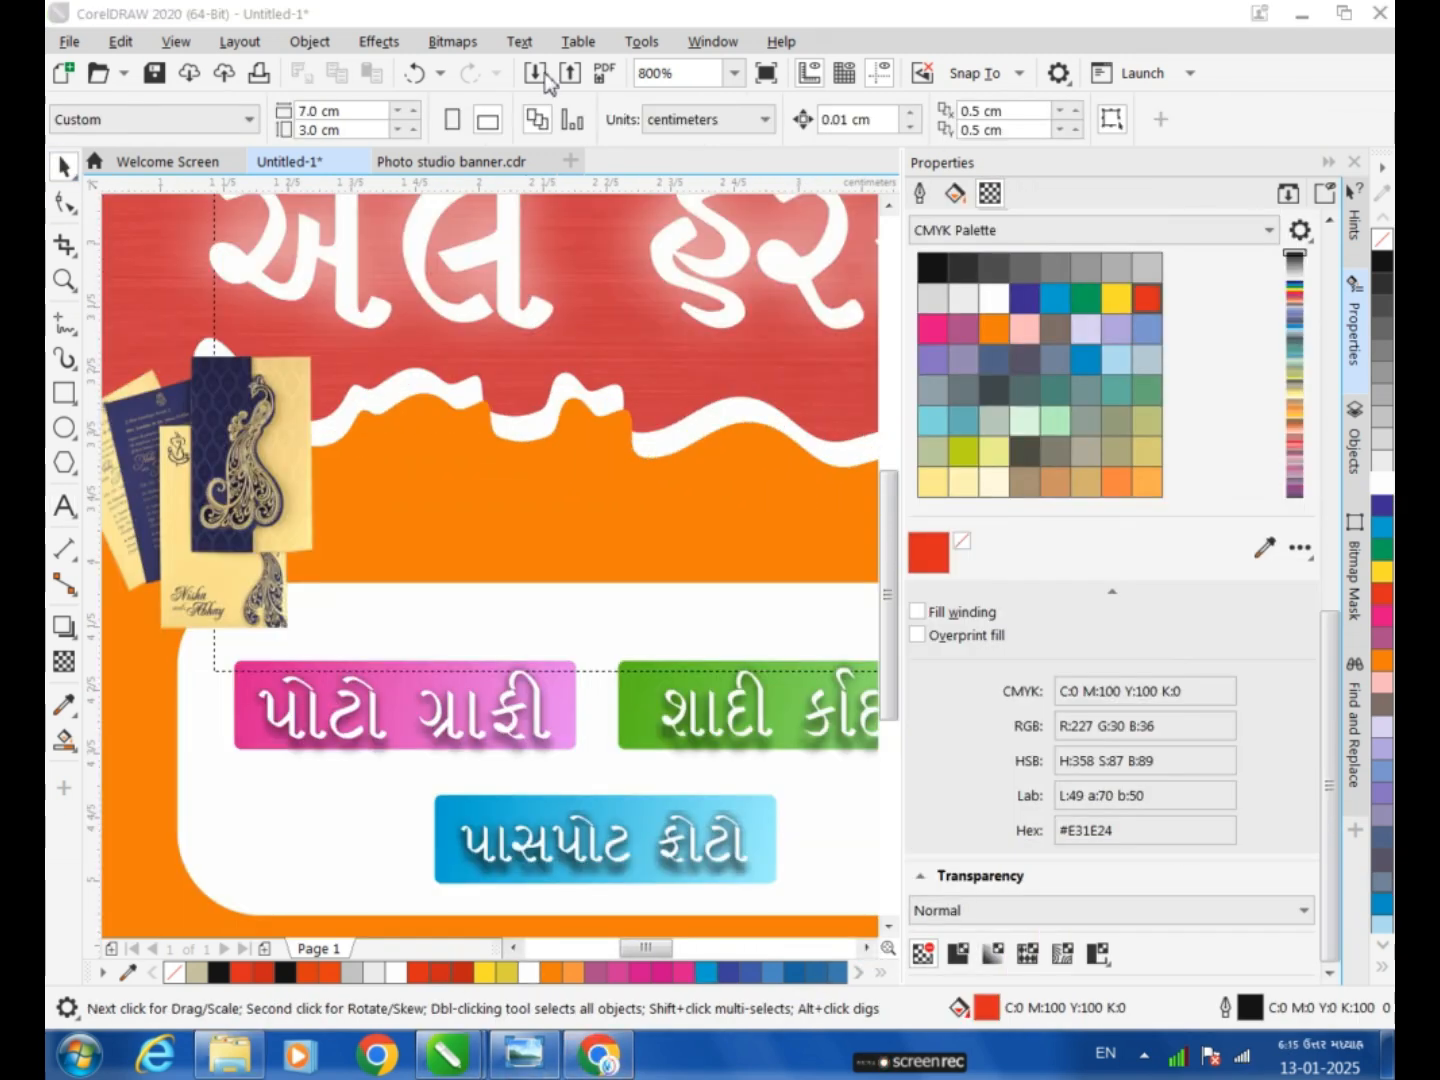
pyautogui.click(541, 76)
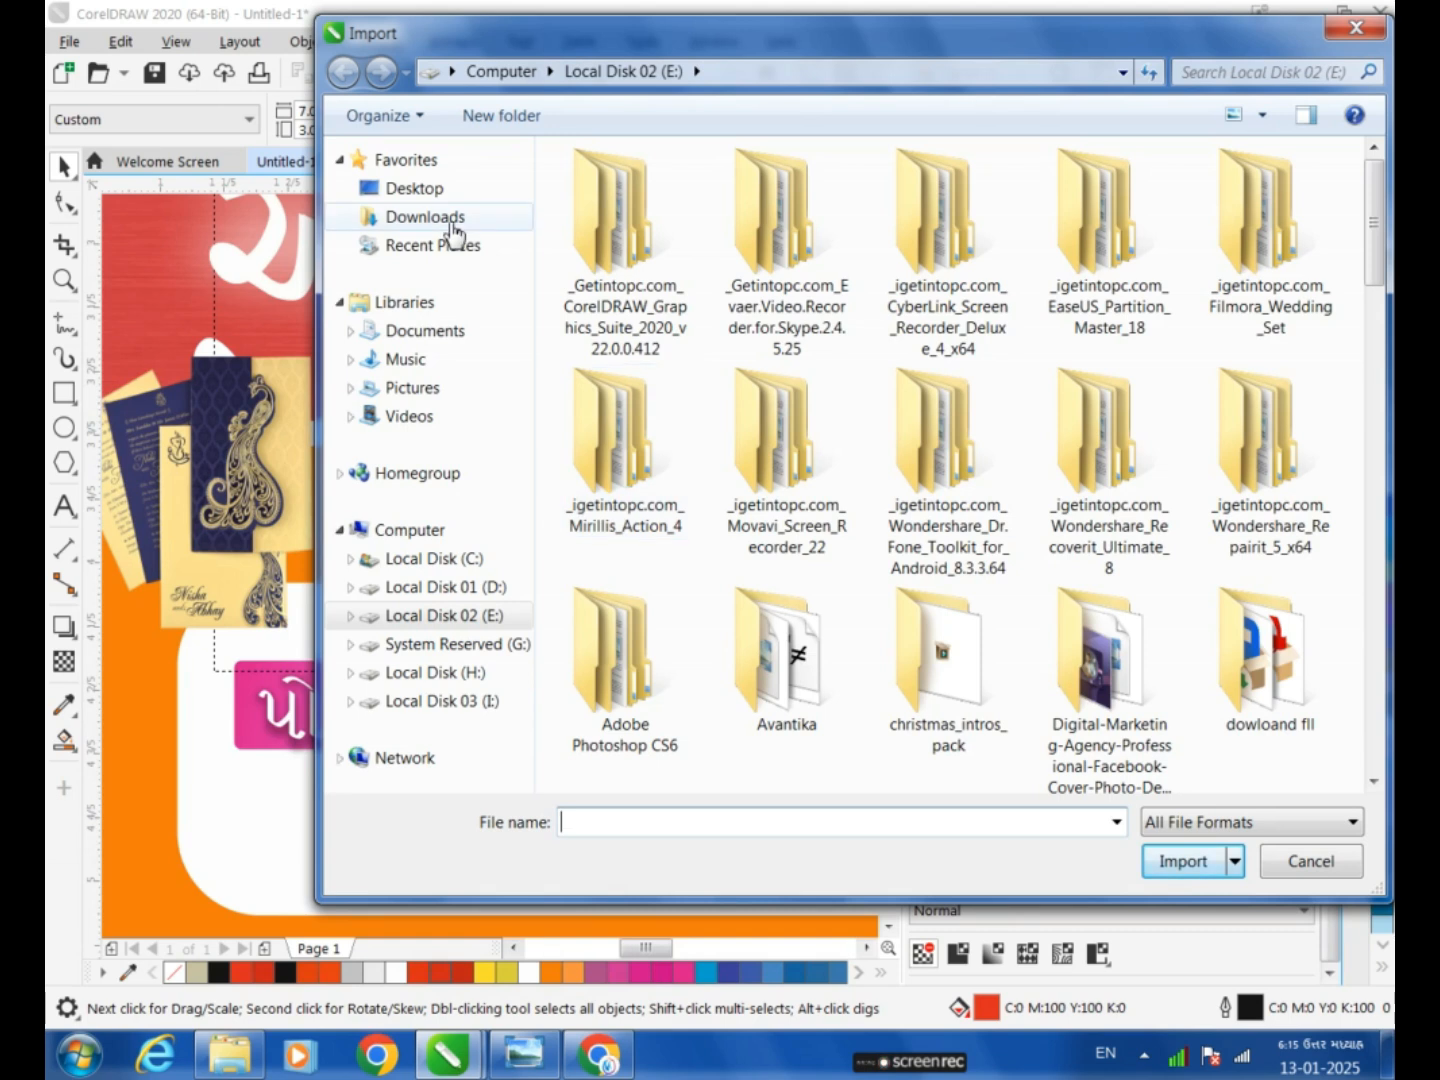
pyautogui.click(428, 217)
pyautogui.click(1270, 680)
pyautogui.click(1181, 862)
pyautogui.moveTo(646, 948)
pyautogui.mouseDown()
pyautogui.moveTo(622, 949)
pyautogui.moveTo(638, 949)
pyautogui.mouseUp()
pyautogui.moveTo(236, 269); pyautogui.dragTo(695, 670)
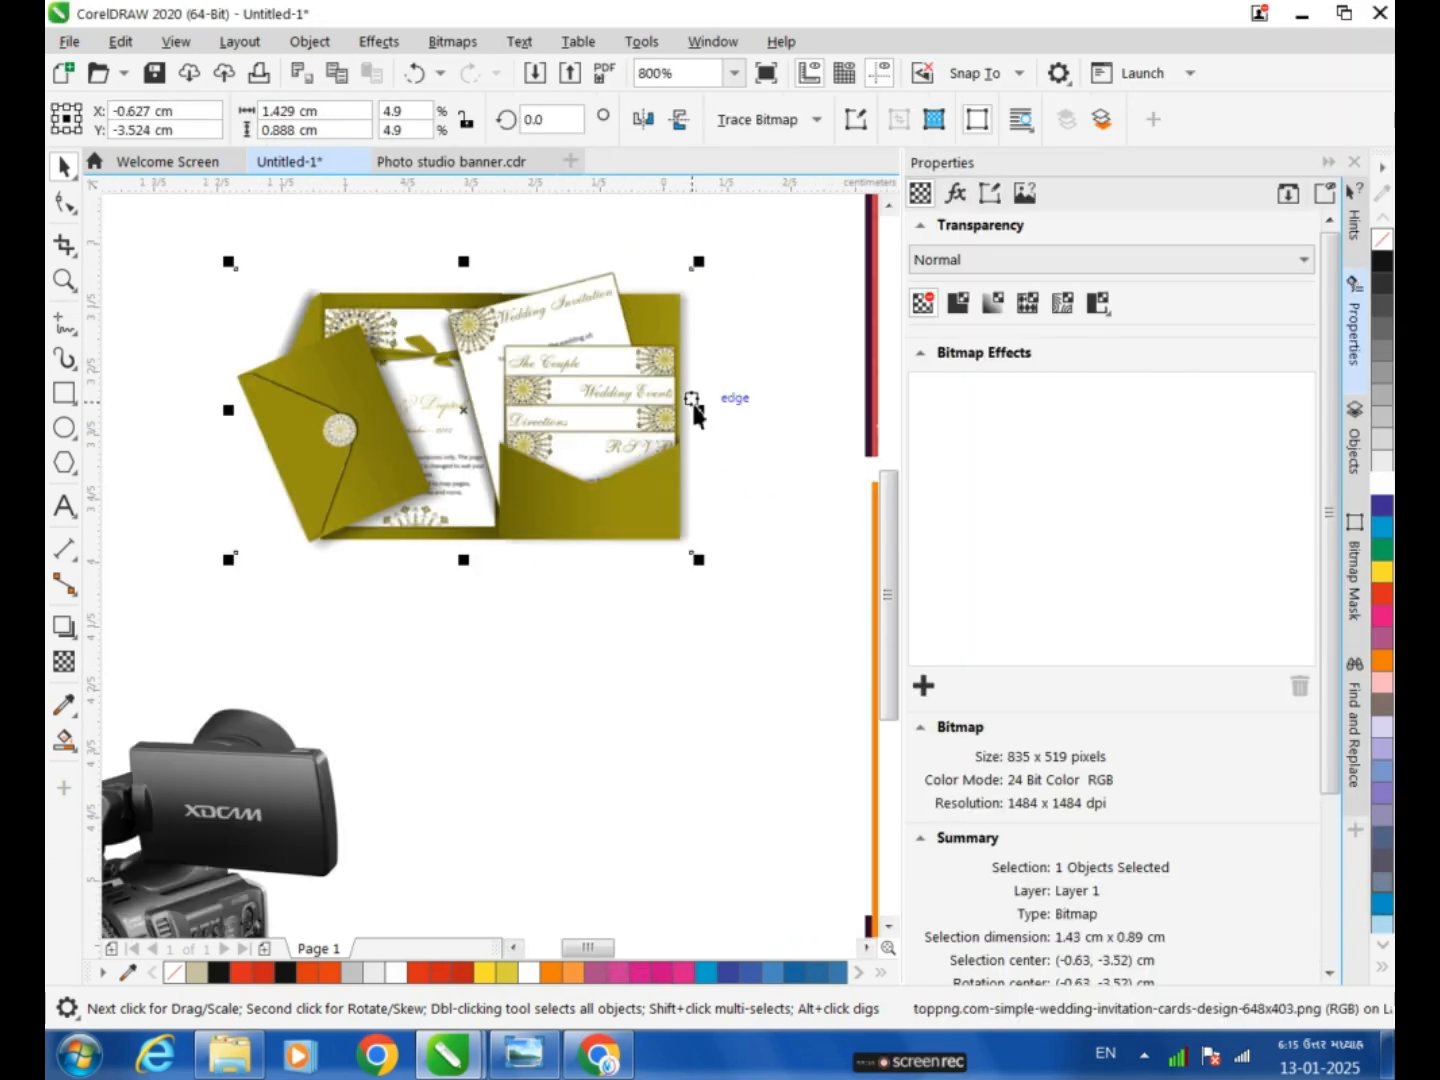
# Resize the wedding invitation image to about 0.85 × 0.83 cm and place it on the banner's orange and white area beside the peacock card.
pyautogui.moveTo(698, 410); pyautogui.dragTo(631, 411)
pyautogui.moveTo(229, 410); pyautogui.dragTo(278, 411)
pyautogui.moveTo(476, 476); pyautogui.dragTo(767, 558)
pyautogui.moveTo(590, 948); pyautogui.dragTo(617, 966)
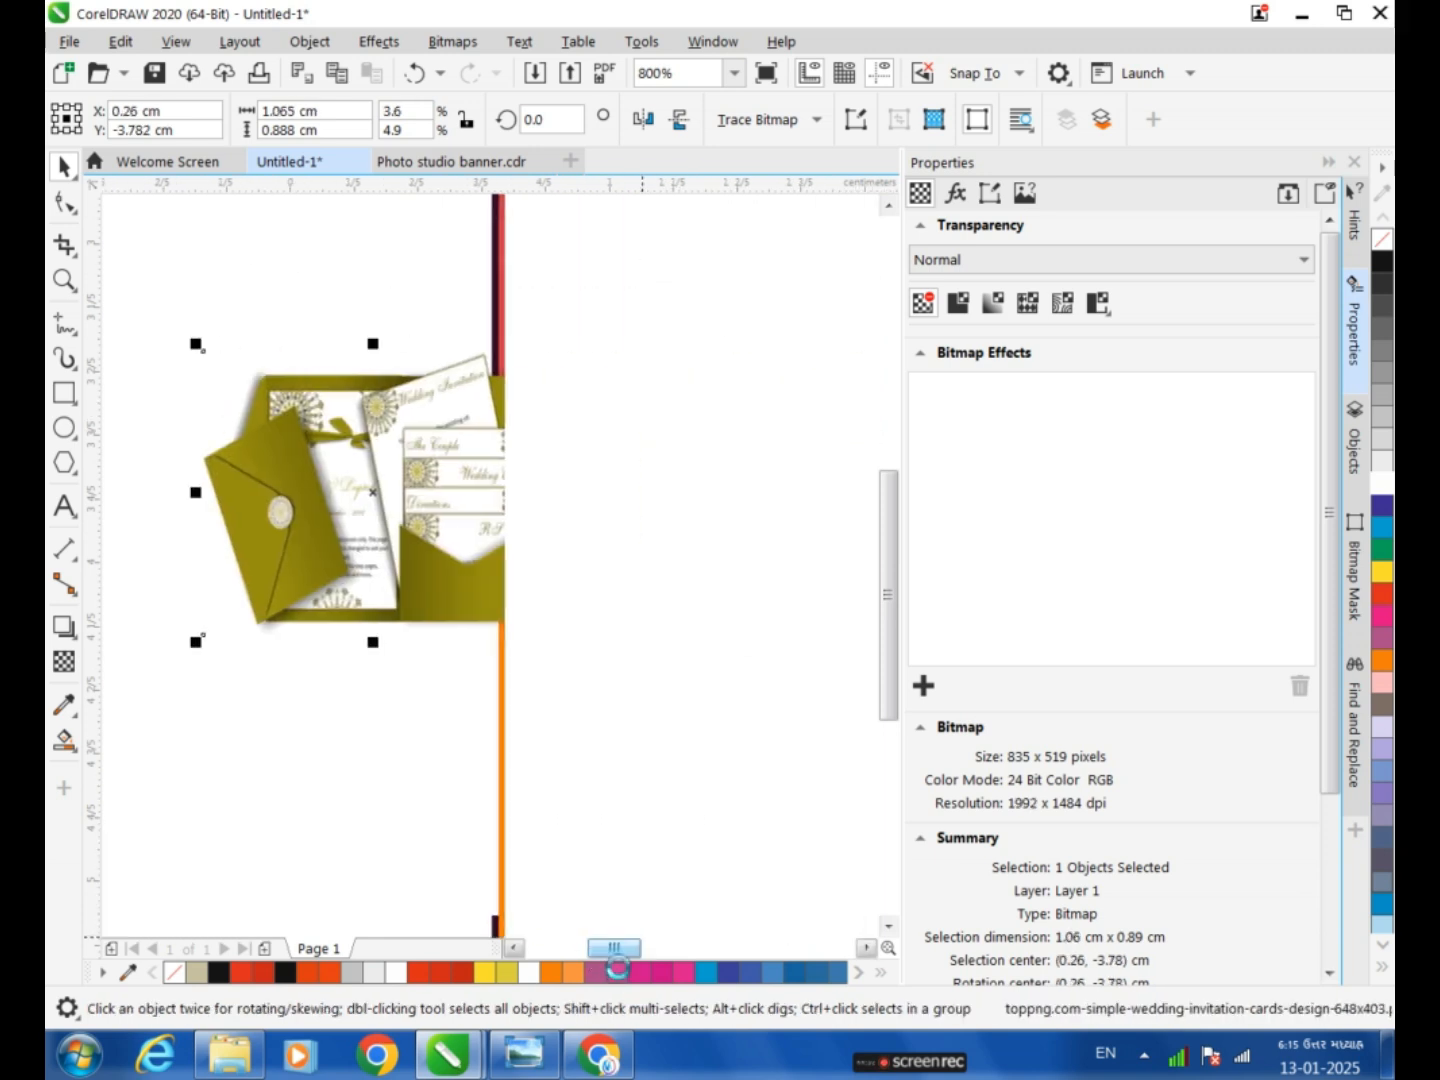
pyautogui.moveTo(388, 538); pyautogui.dragTo(787, 559)
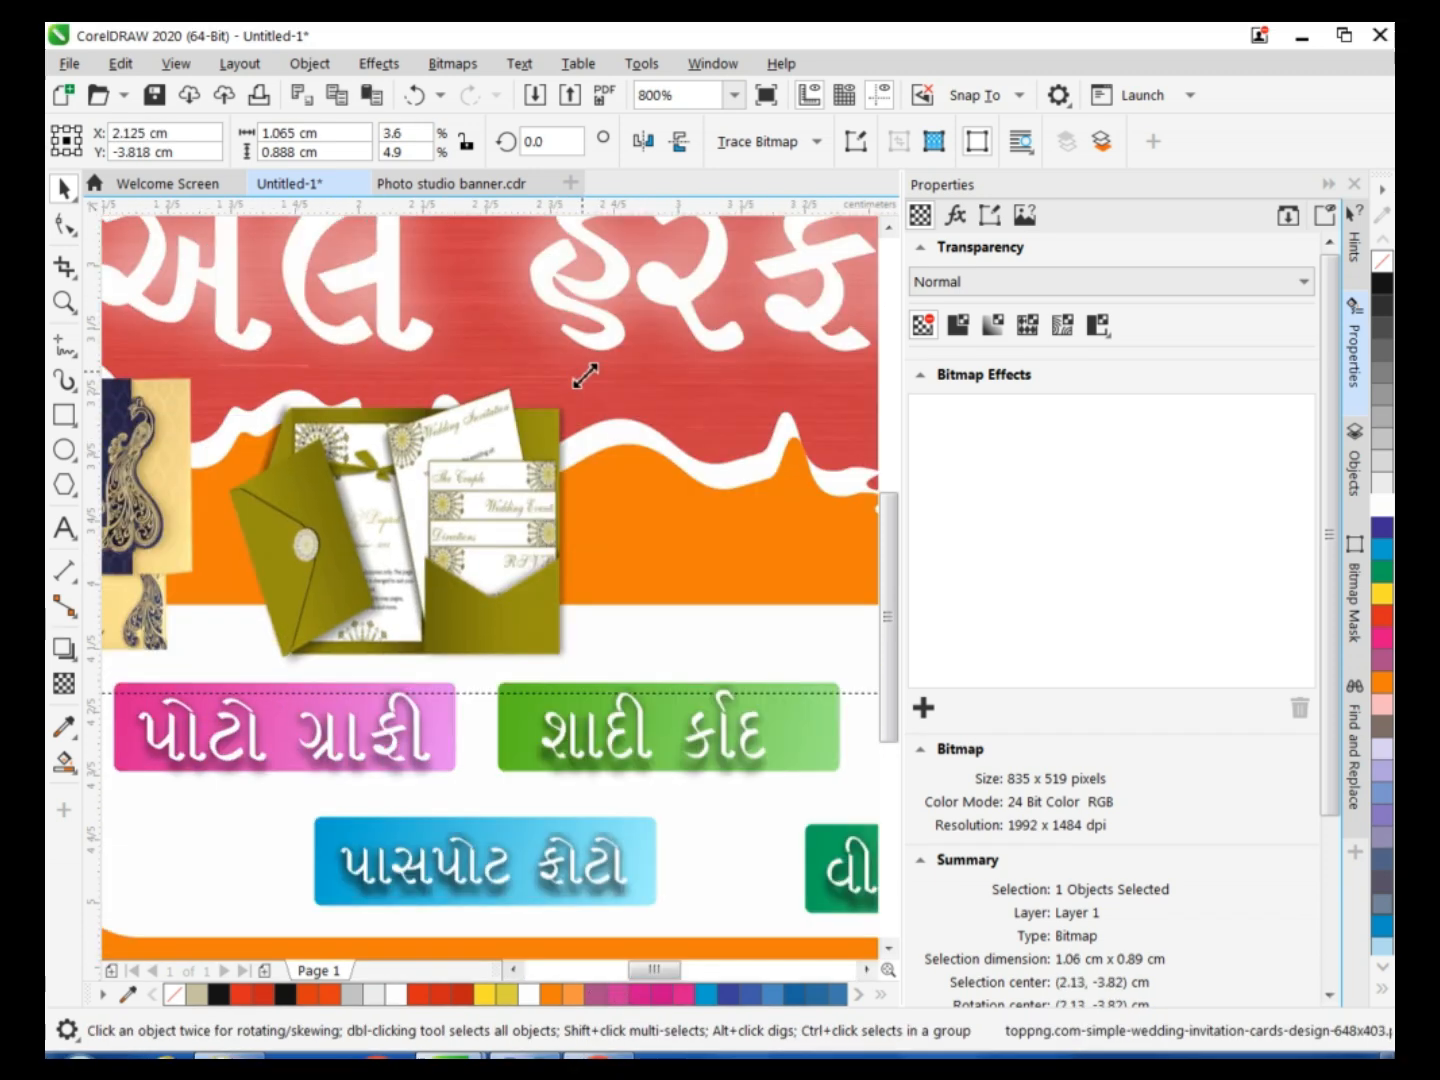
pyautogui.moveTo(583, 376); pyautogui.dragTo(556, 400)
pyautogui.moveTo(422, 582)
pyautogui.mouseDown()
pyautogui.moveTo(408, 556)
pyautogui.moveTo(425, 574)
pyautogui.mouseUp()
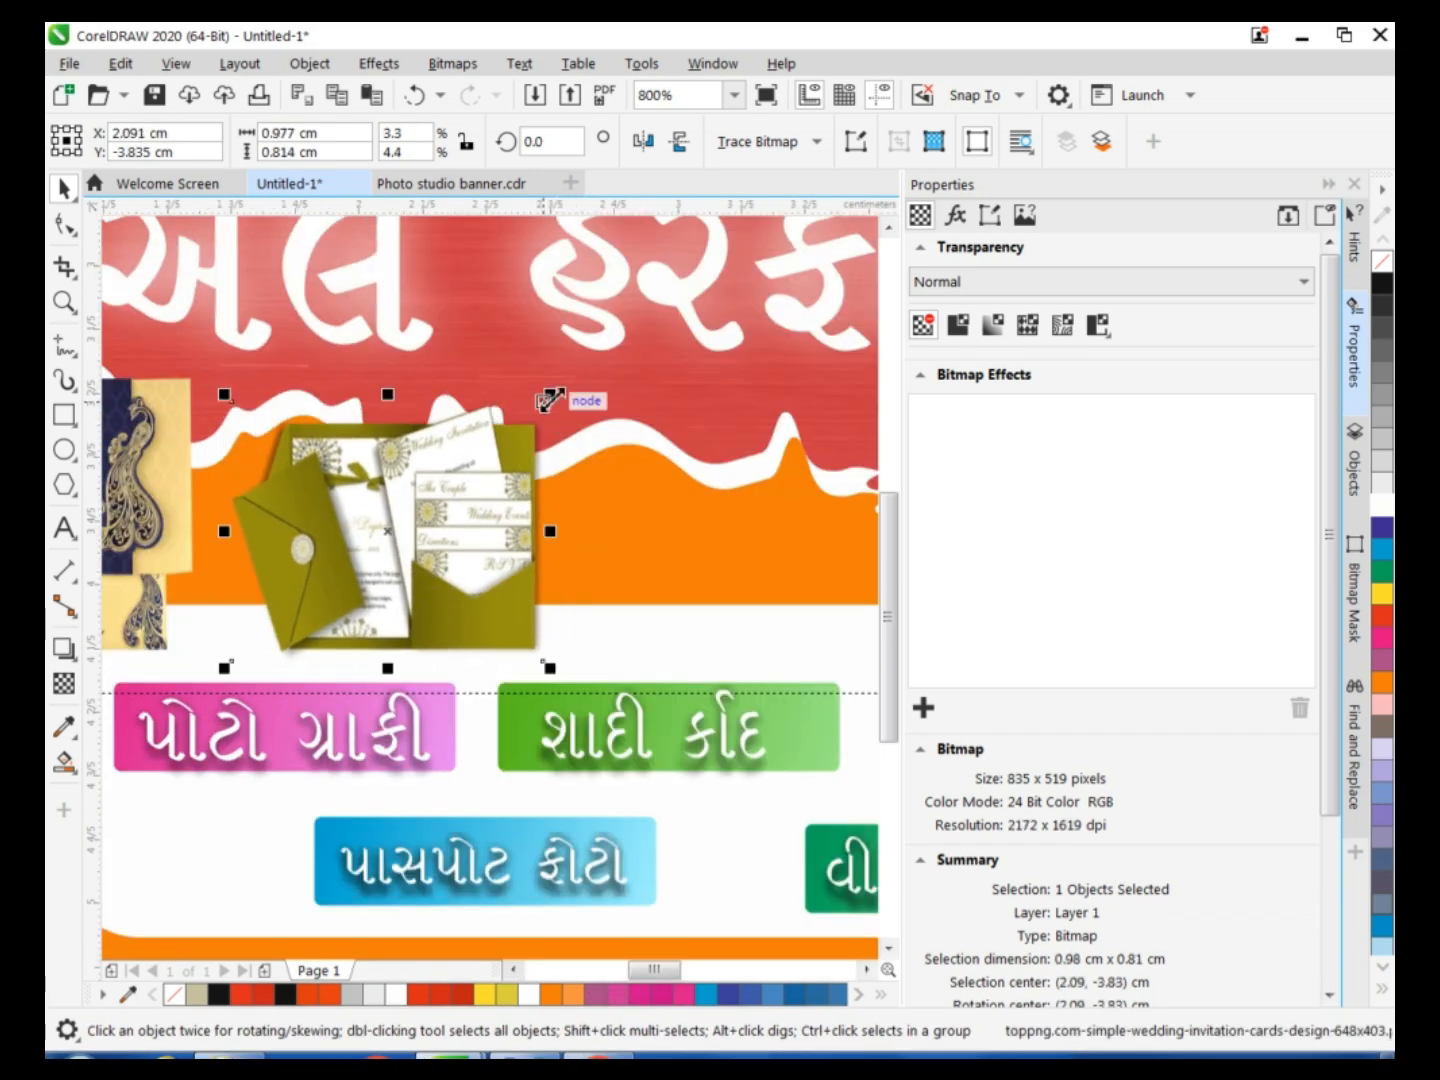
pyautogui.moveTo(551, 396); pyautogui.dragTo(509, 431)
pyautogui.moveTo(368, 430); pyautogui.dragTo(369, 391)
pyautogui.moveTo(387, 554)
pyautogui.mouseDown()
pyautogui.moveTo(379, 531)
pyautogui.moveTo(388, 552)
pyautogui.mouseUp()
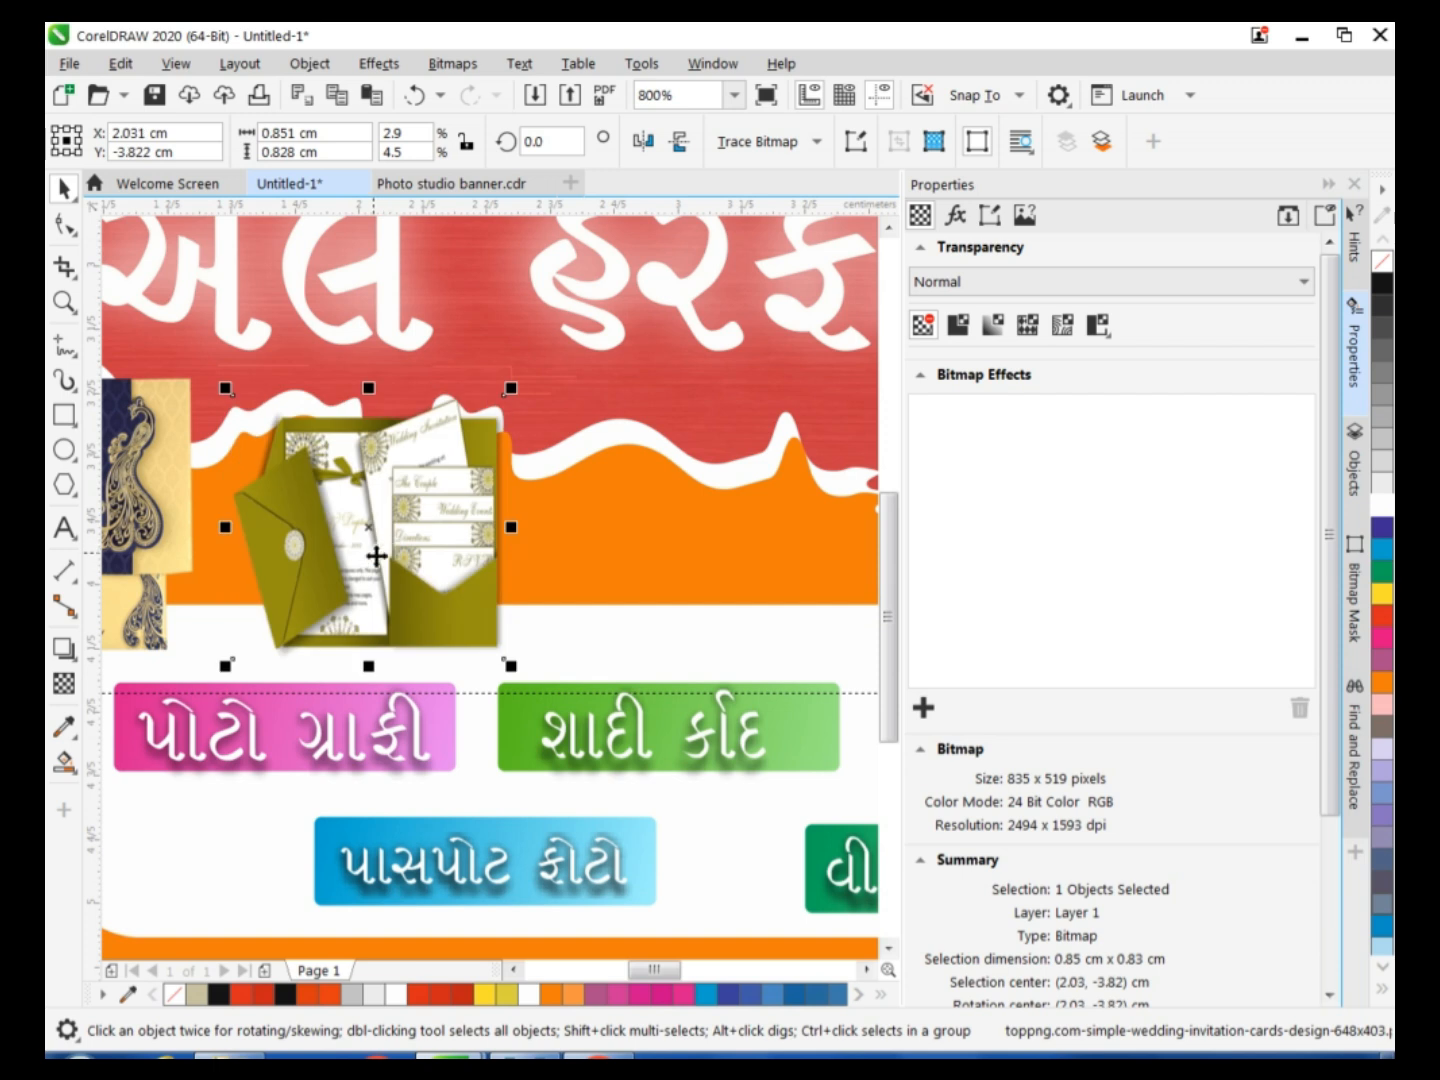
# Move the invitation image toward the first green label and fine-tune its size and position above it.
pyautogui.moveTo(393, 566); pyautogui.dragTo(543, 559)
pyautogui.moveTo(659, 384); pyautogui.dragTo(668, 366)
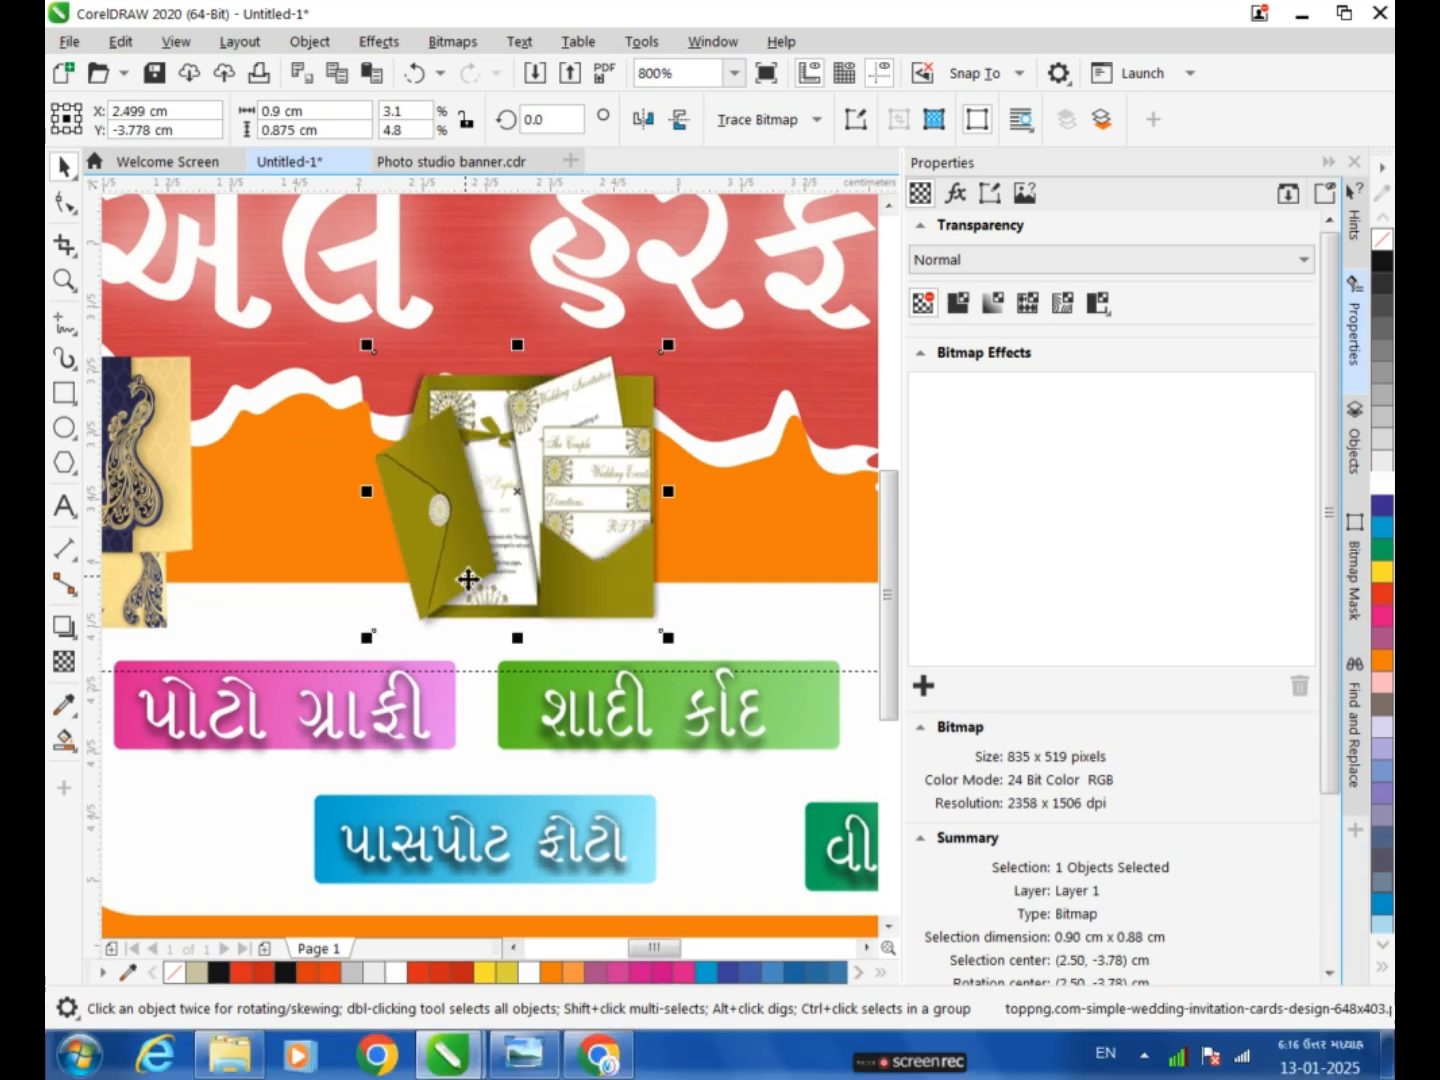
pyautogui.moveTo(468, 580); pyautogui.dragTo(473, 561)
pyautogui.moveTo(523, 326); pyautogui.dragTo(523, 345)
# Draw a closed four-sided freehand shape about 0.57 × 0.15 cm along the orange band's lower edge, above the violet label.
pyautogui.moveTo(668, 955)
pyautogui.mouseDown()
pyautogui.moveTo(713, 955)
pyautogui.moveTo(611, 953)
pyautogui.moveTo(664, 950)
pyautogui.mouseUp()
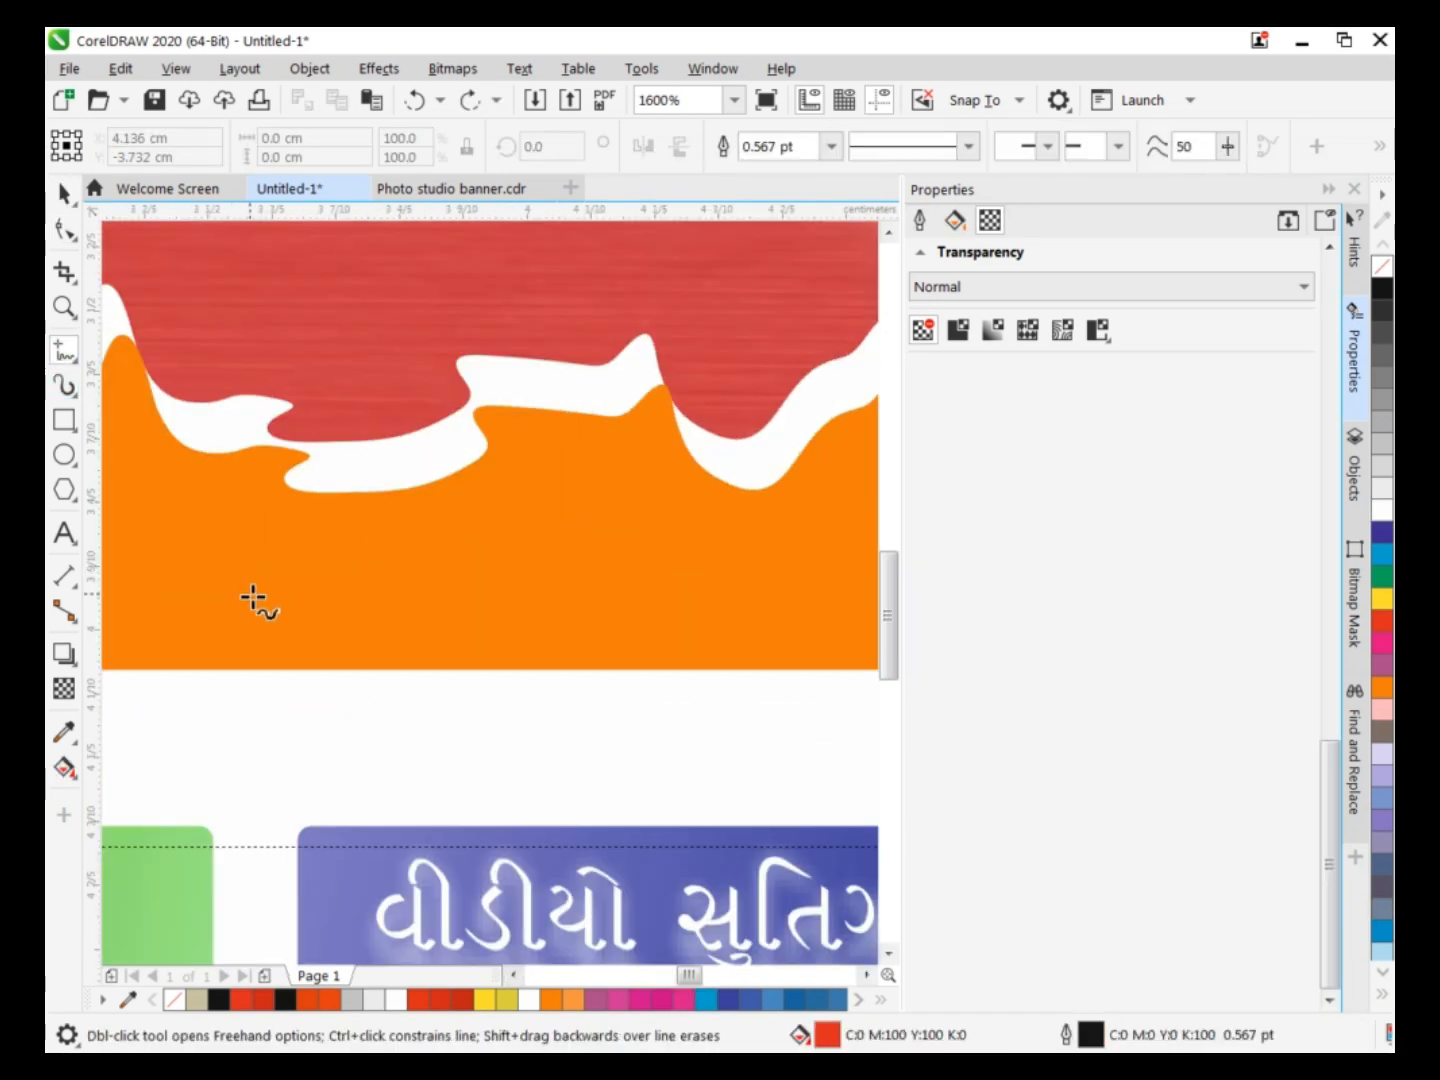
pyautogui.click(240, 571)
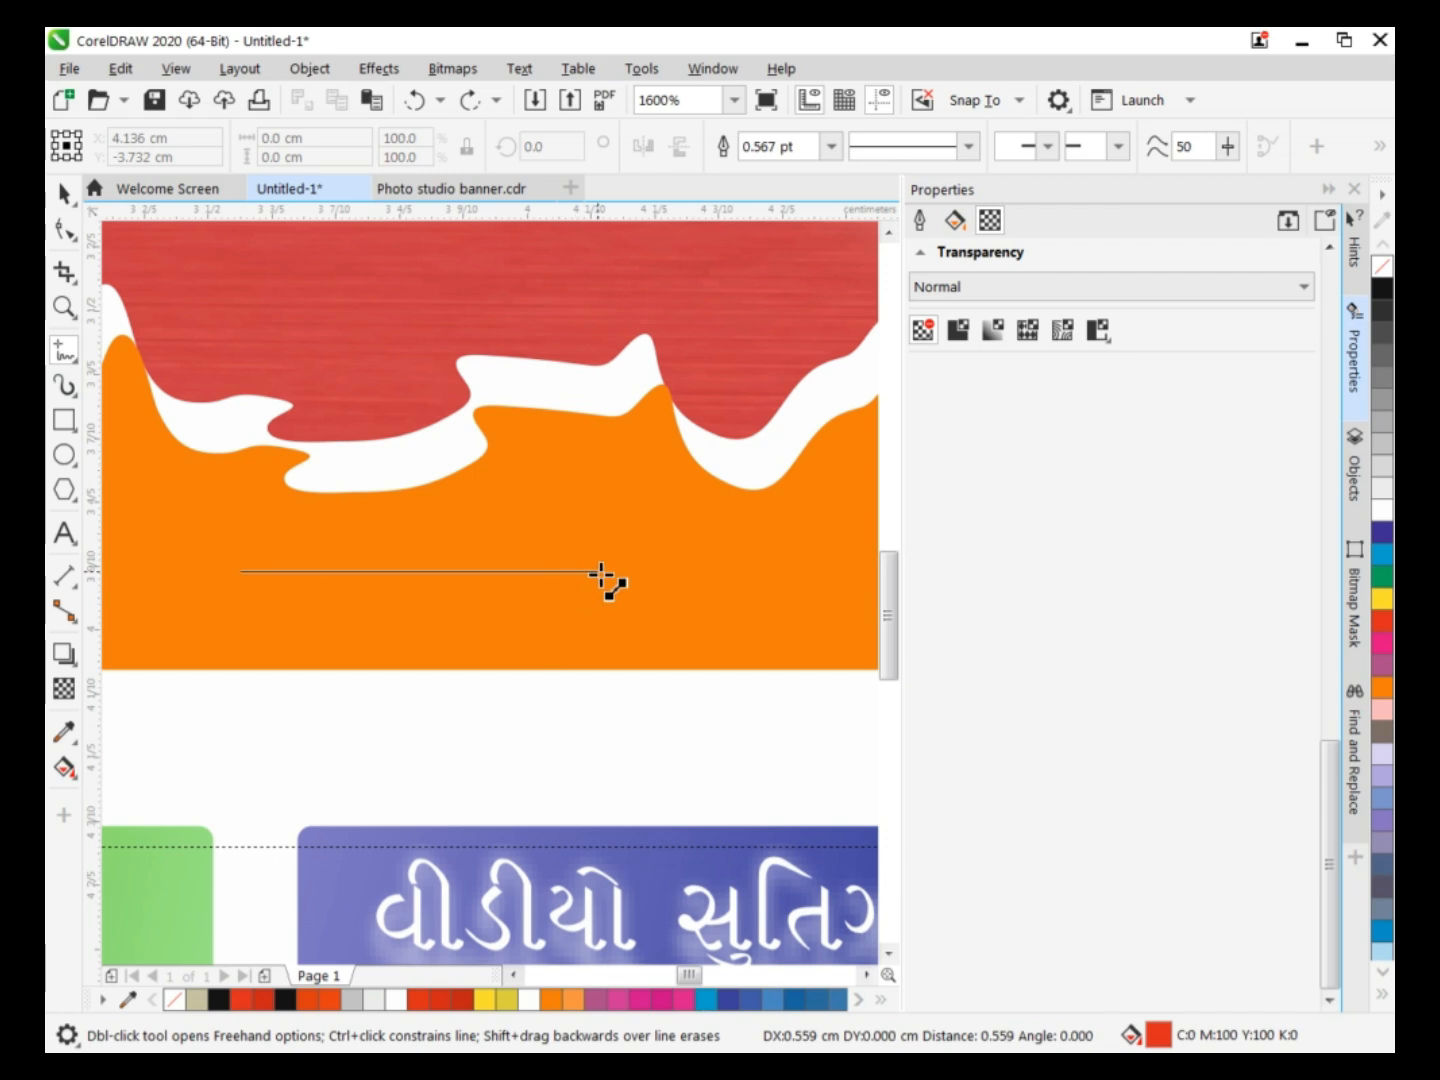
pyautogui.click(600, 571)
pyautogui.click(600, 571)
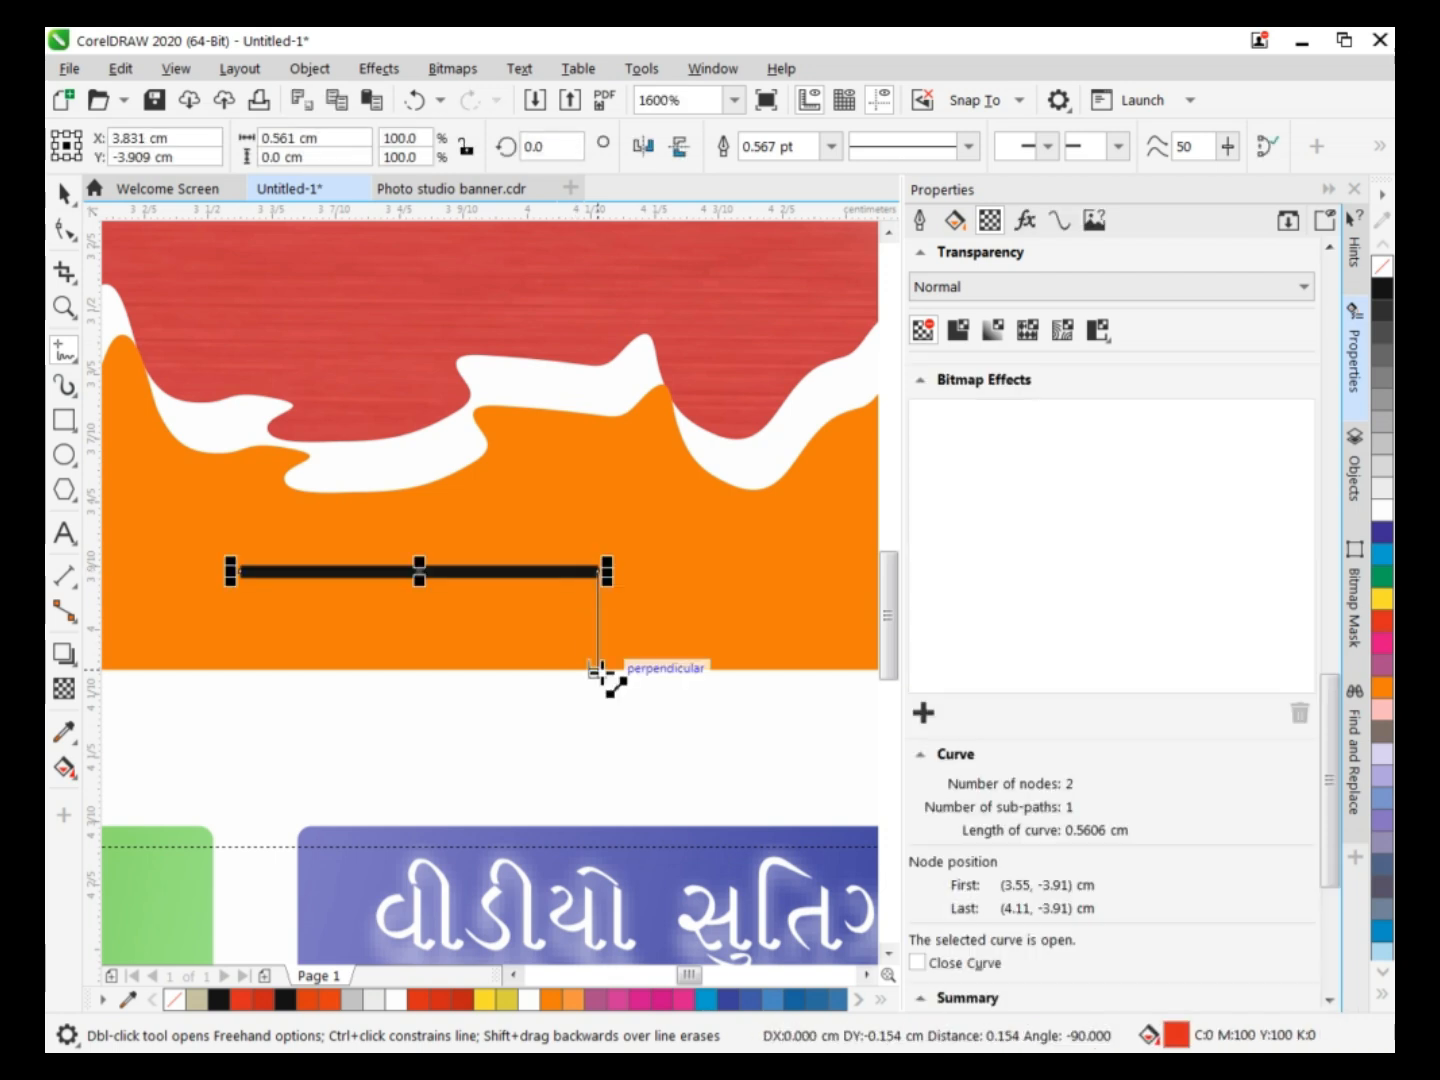
pyautogui.click(601, 668)
pyautogui.click(601, 668)
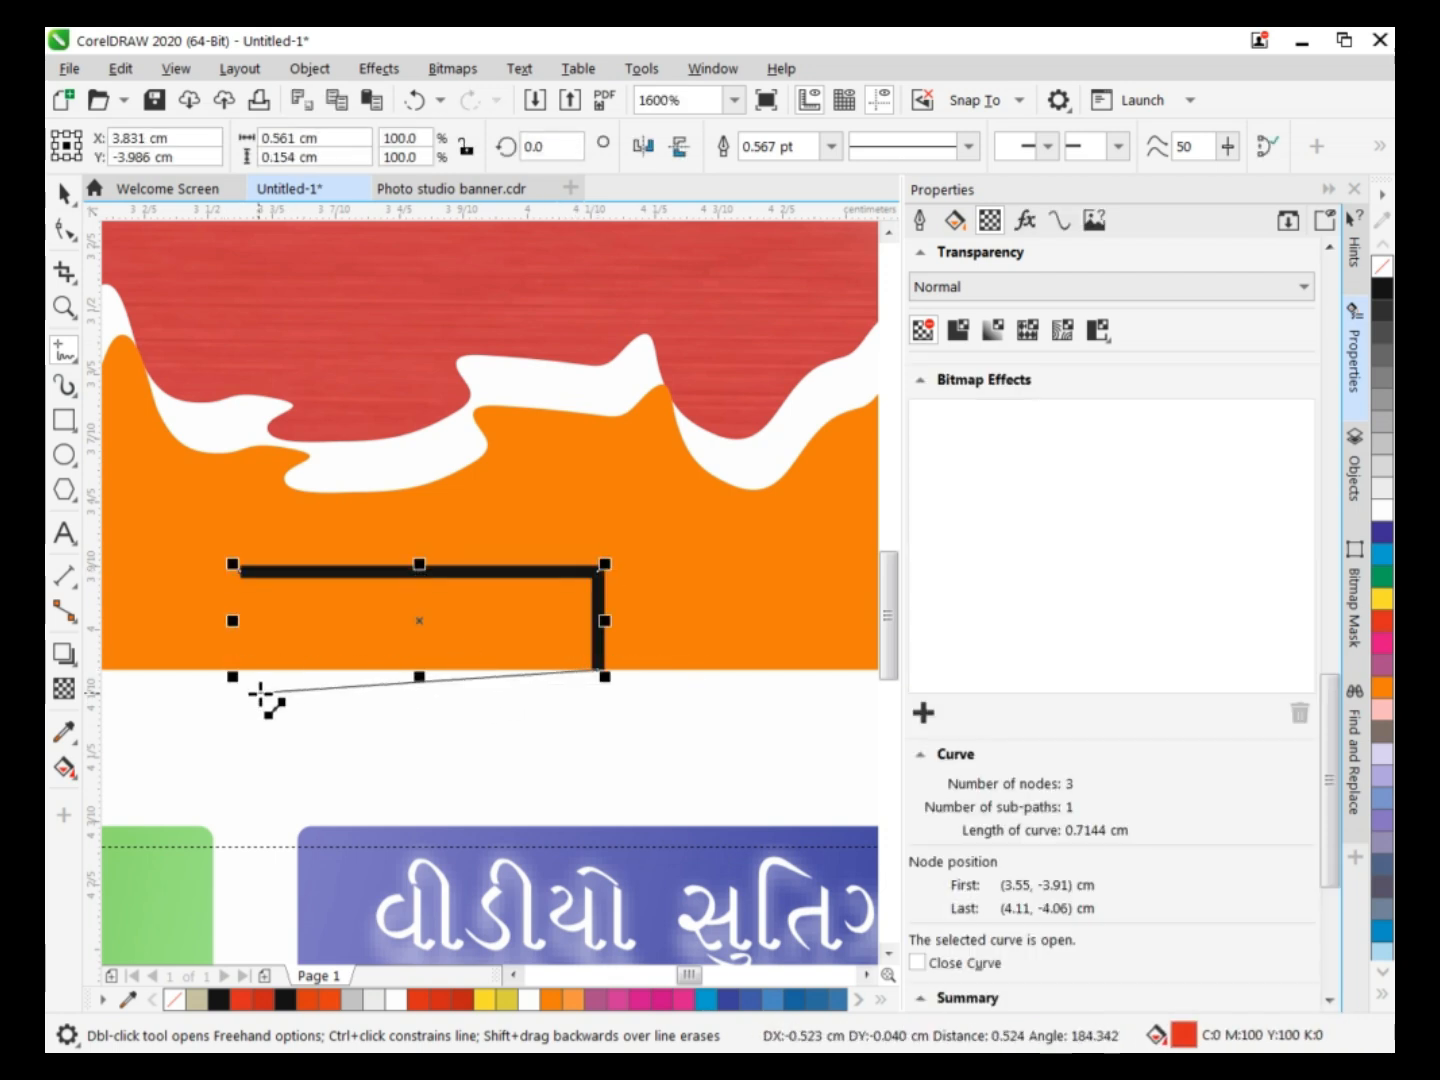
pyautogui.click(234, 669)
pyautogui.click(238, 571)
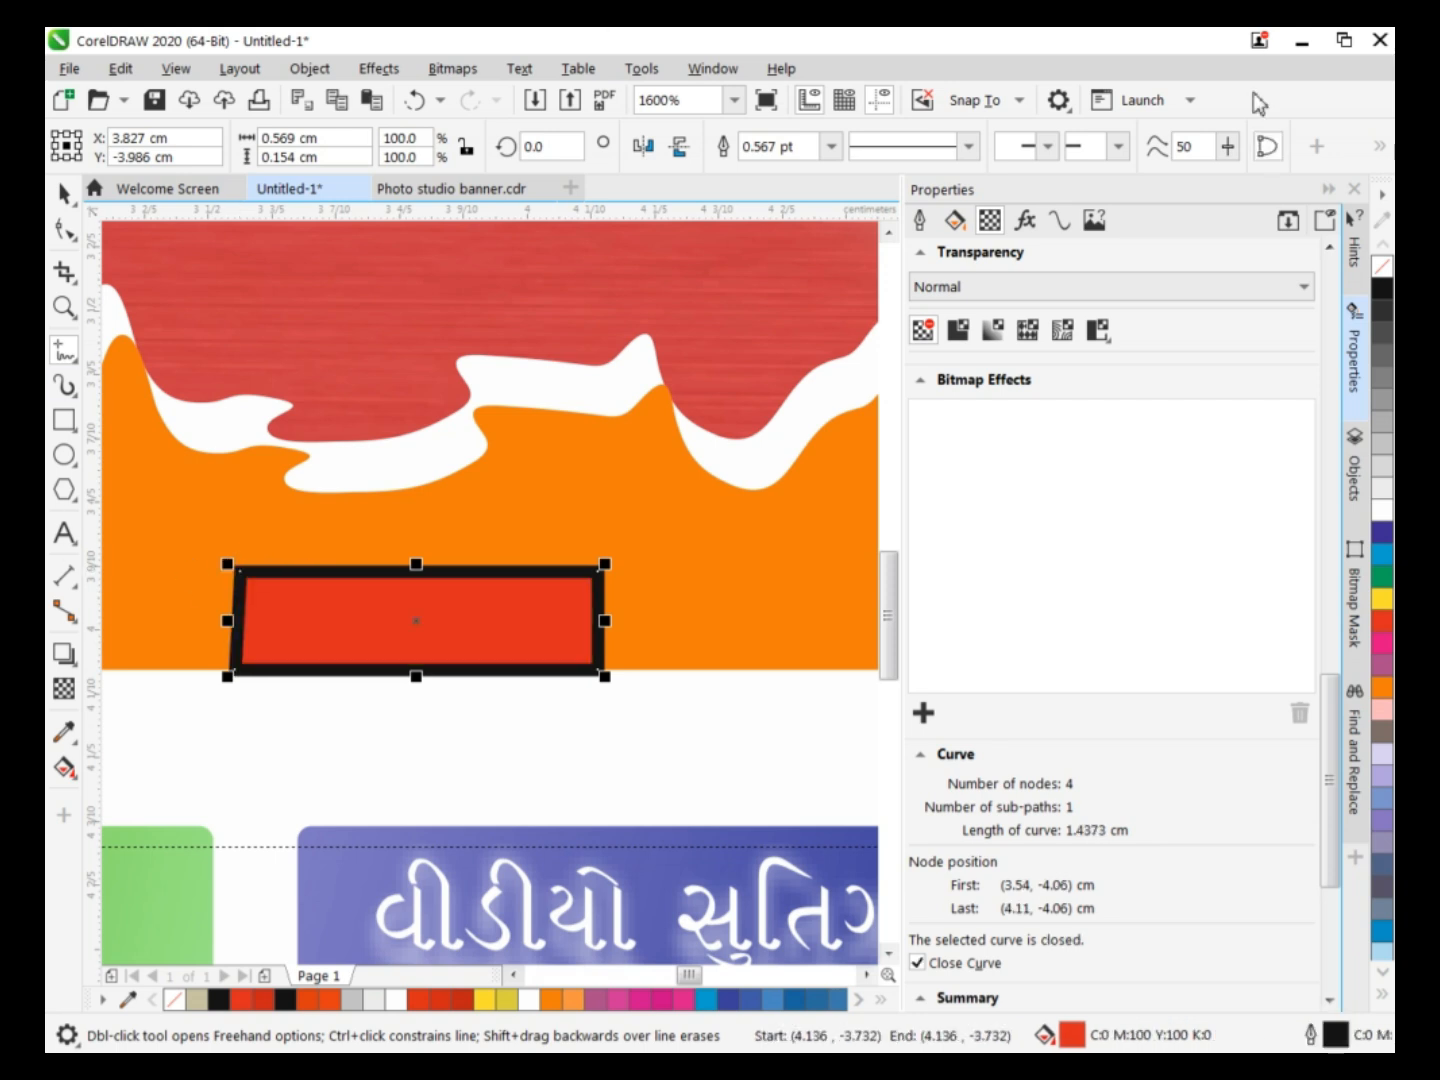
# Convert the shape's sides to curves, move its upper-right node inward and lower-right node outward, and bend the right side outward.
pyautogui.click(64, 192)
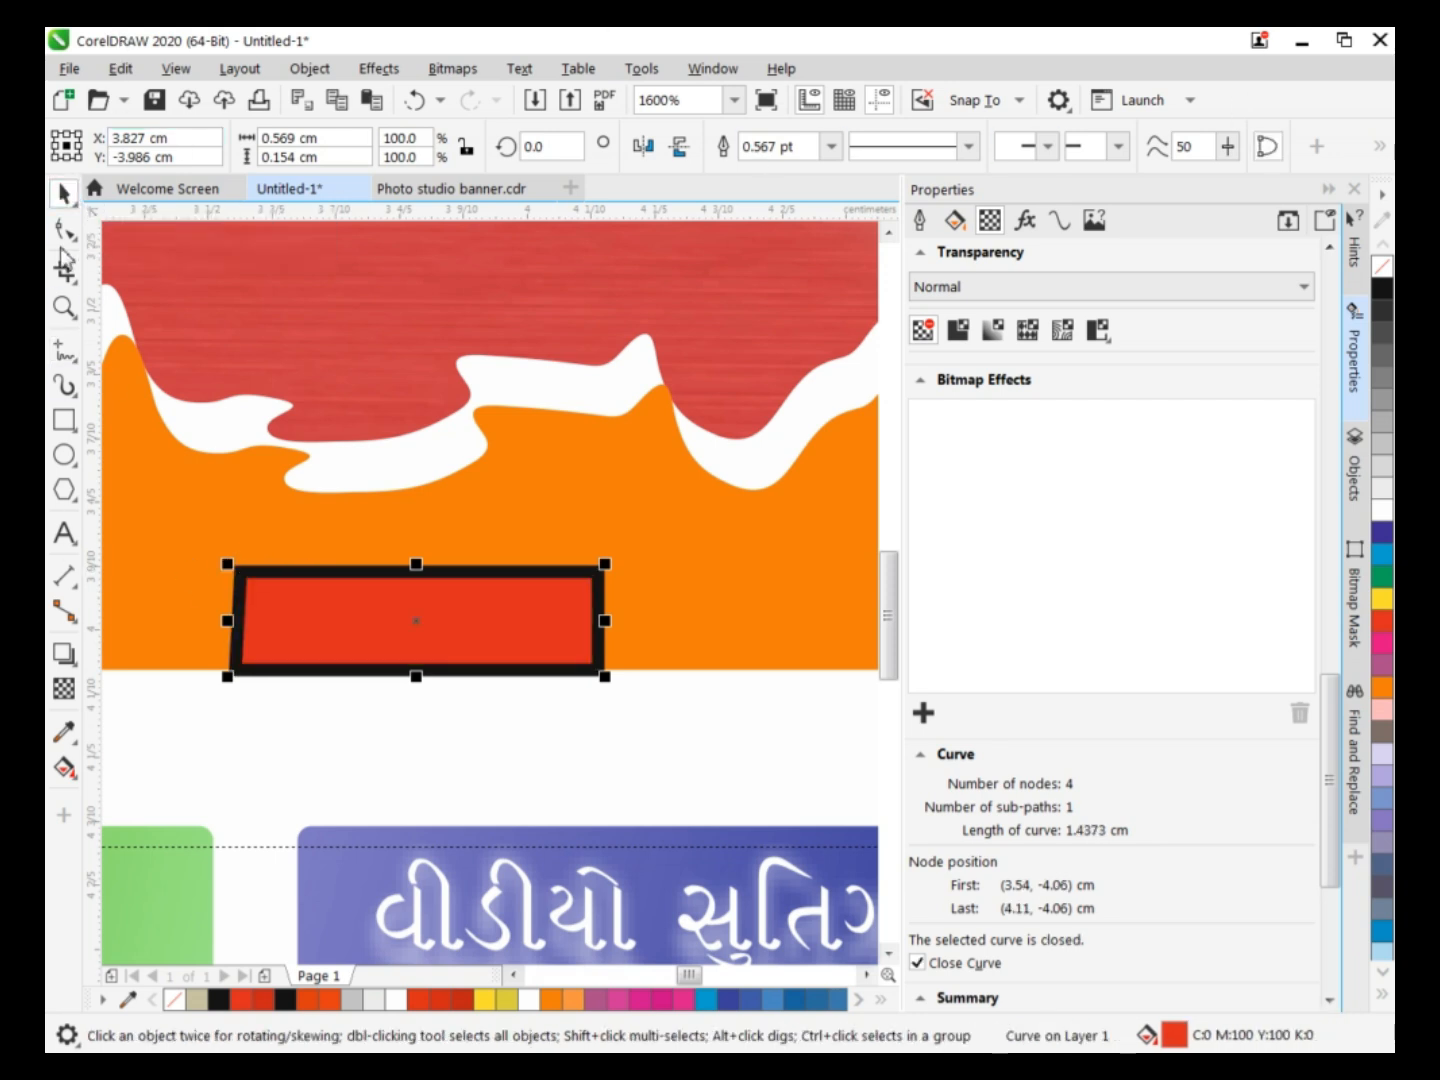
pyautogui.click(64, 229)
pyautogui.moveTo(240, 676); pyautogui.dragTo(241, 678)
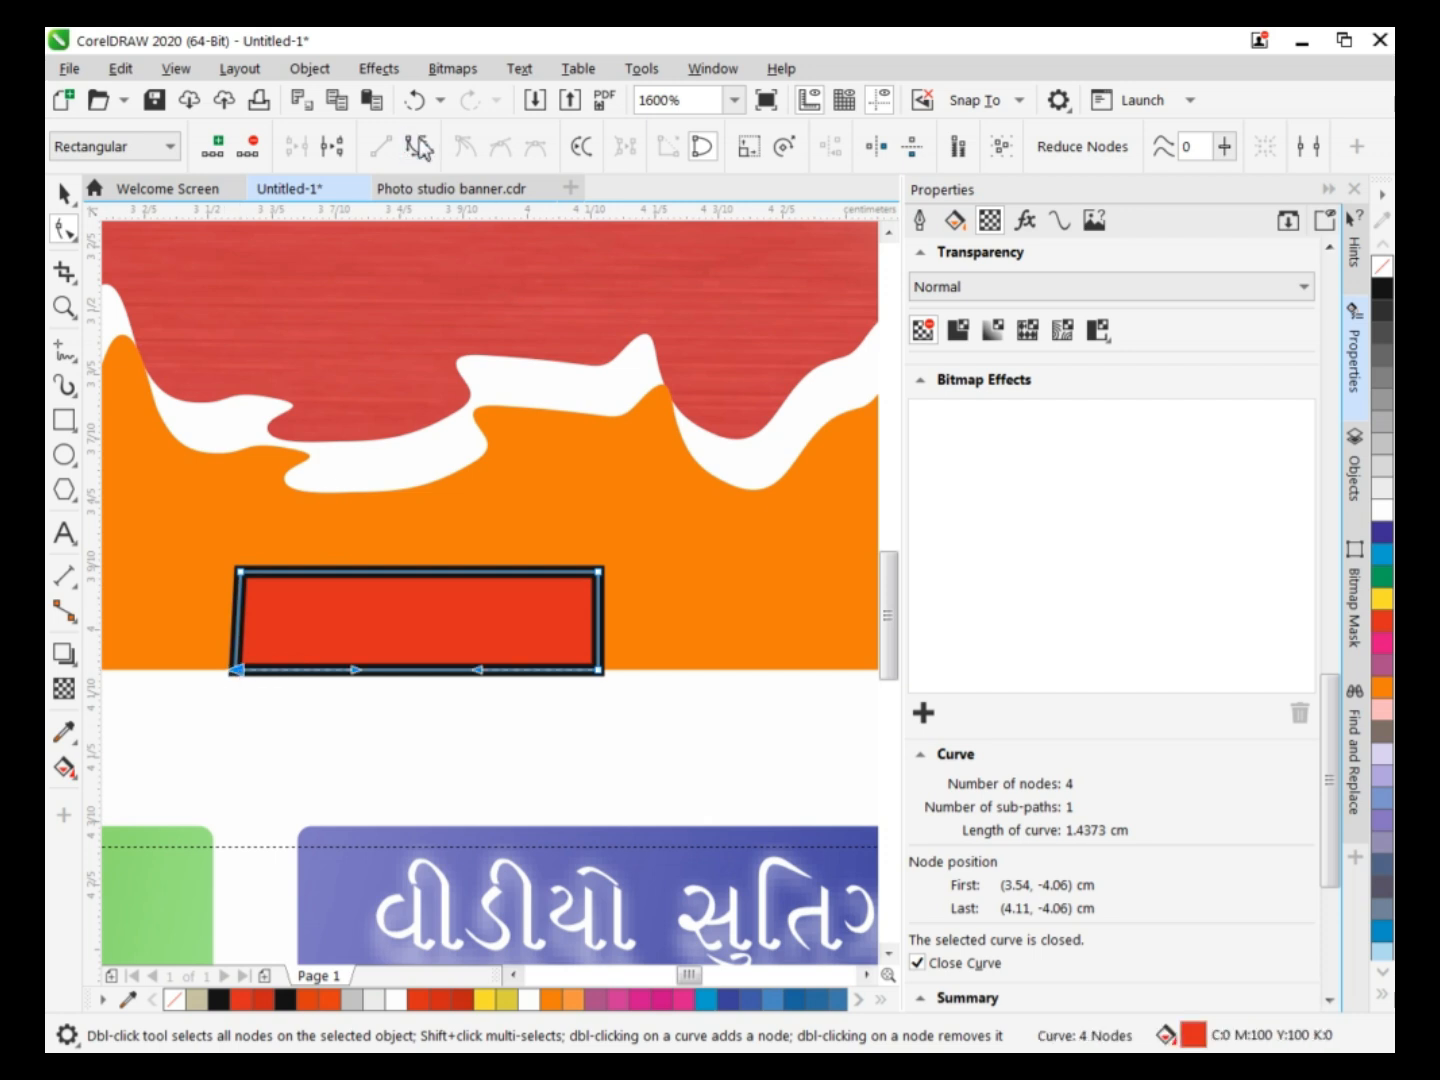
pyautogui.moveTo(598, 571); pyautogui.dragTo(581, 571)
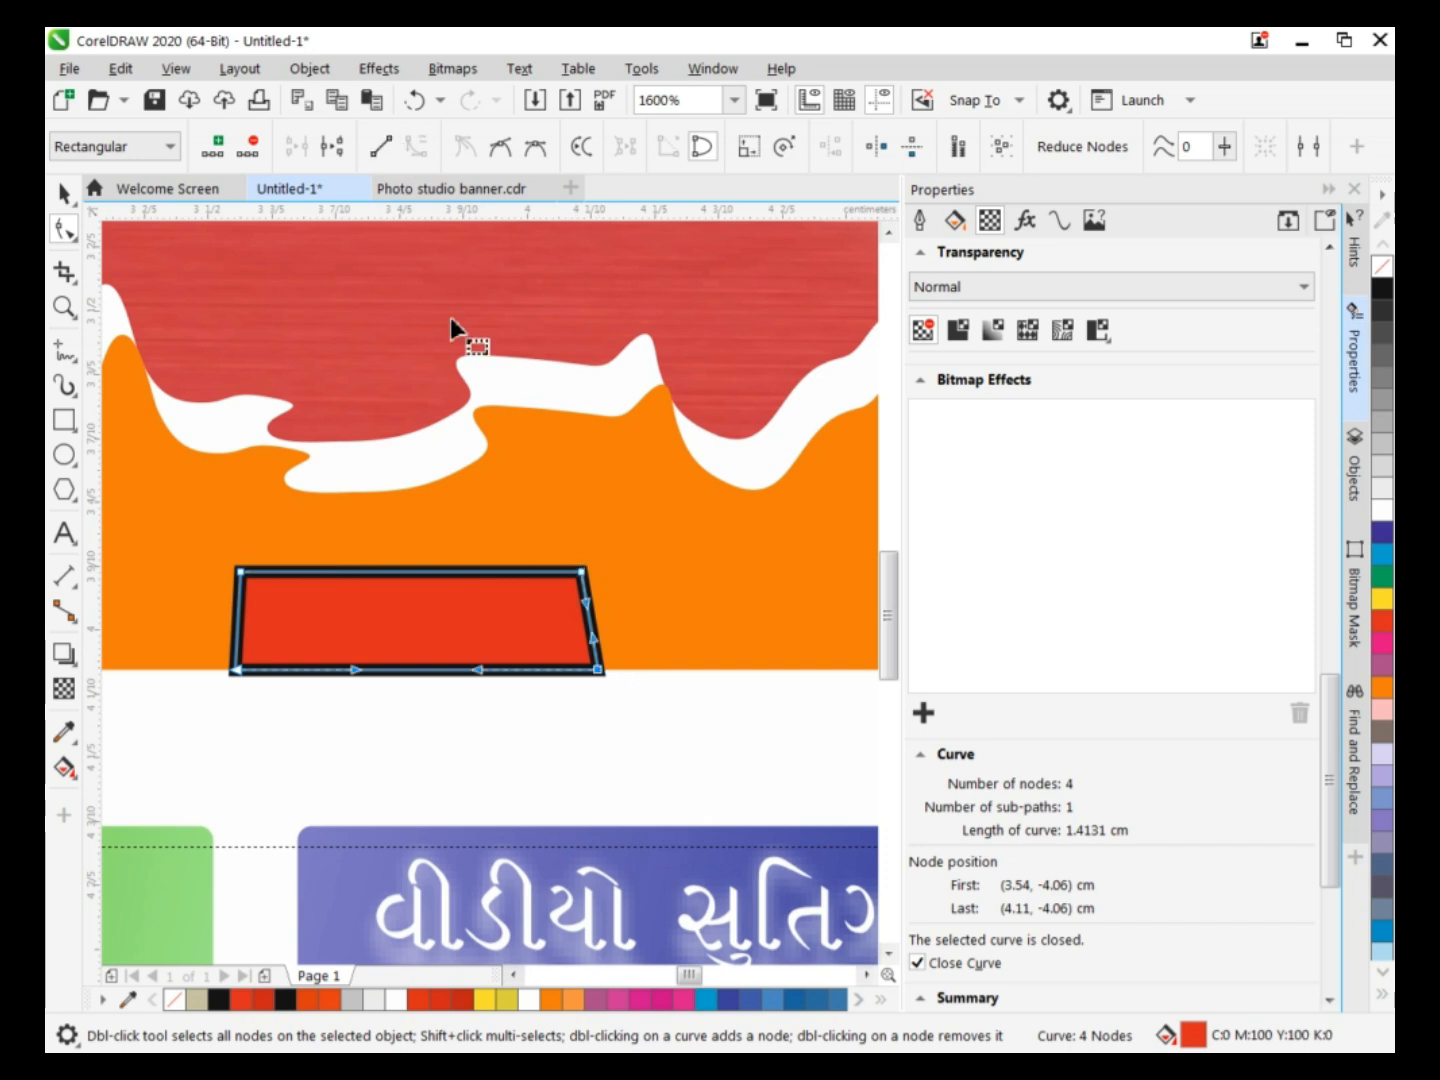
pyautogui.moveTo(601, 566); pyautogui.dragTo(616, 563)
pyautogui.moveTo(597, 672); pyautogui.dragTo(612, 650)
# Round the shape's left side into a smooth outward curve and fine-tune the curvature of its right side.
pyautogui.click(245, 576)
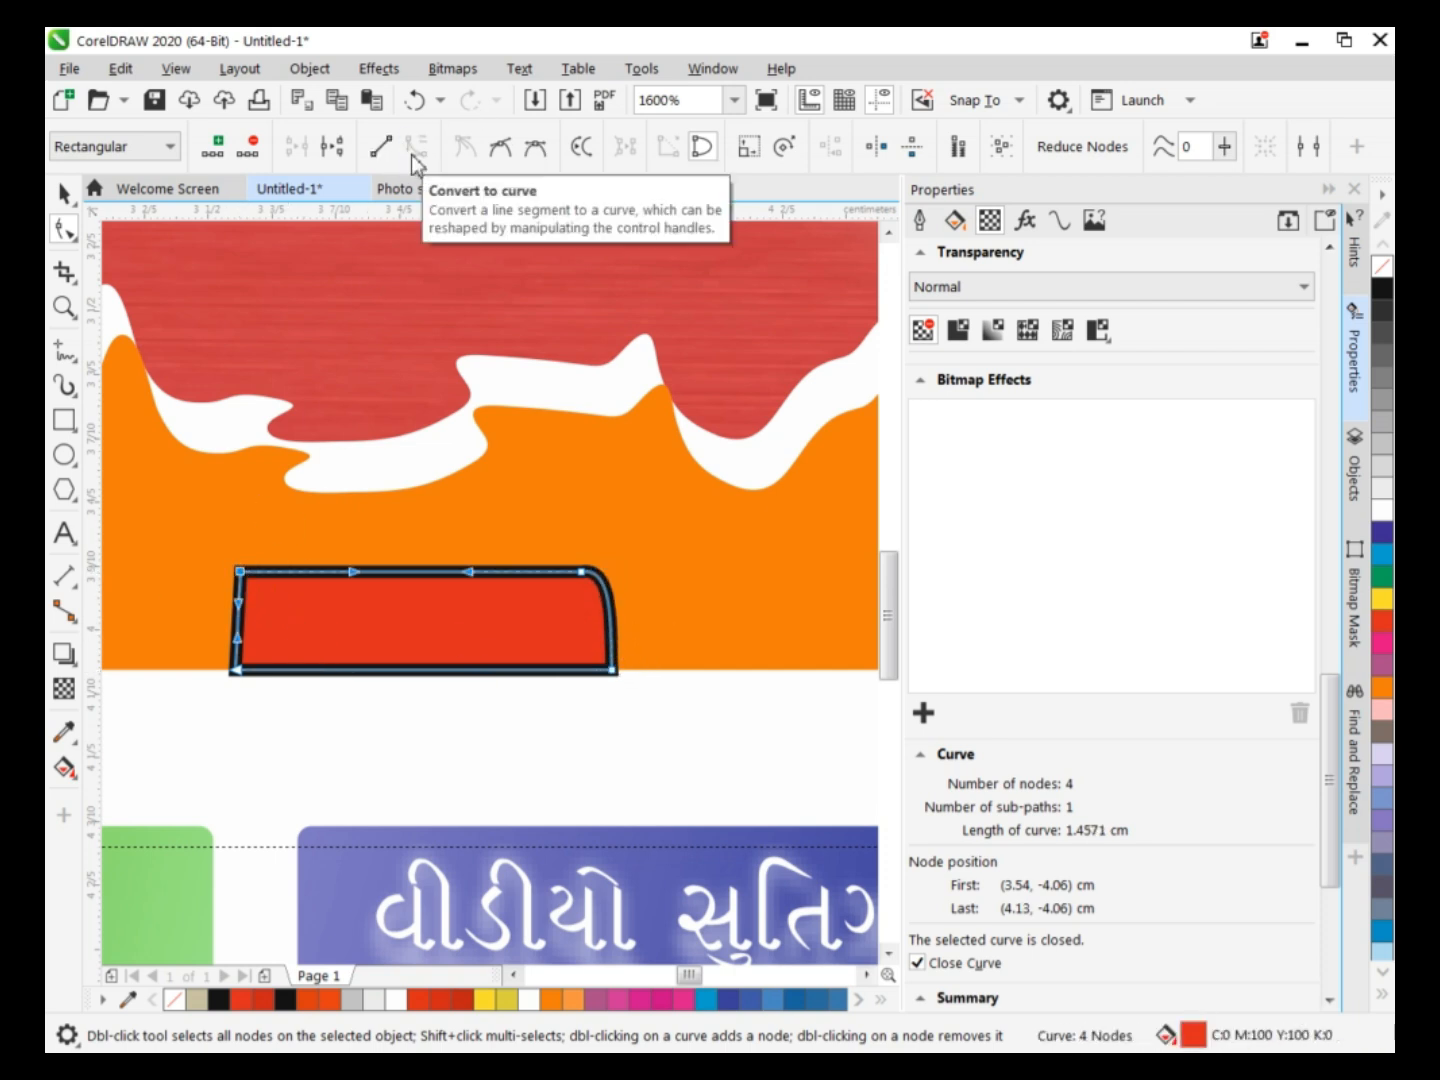
pyautogui.moveTo(236, 623); pyautogui.dragTo(213, 619)
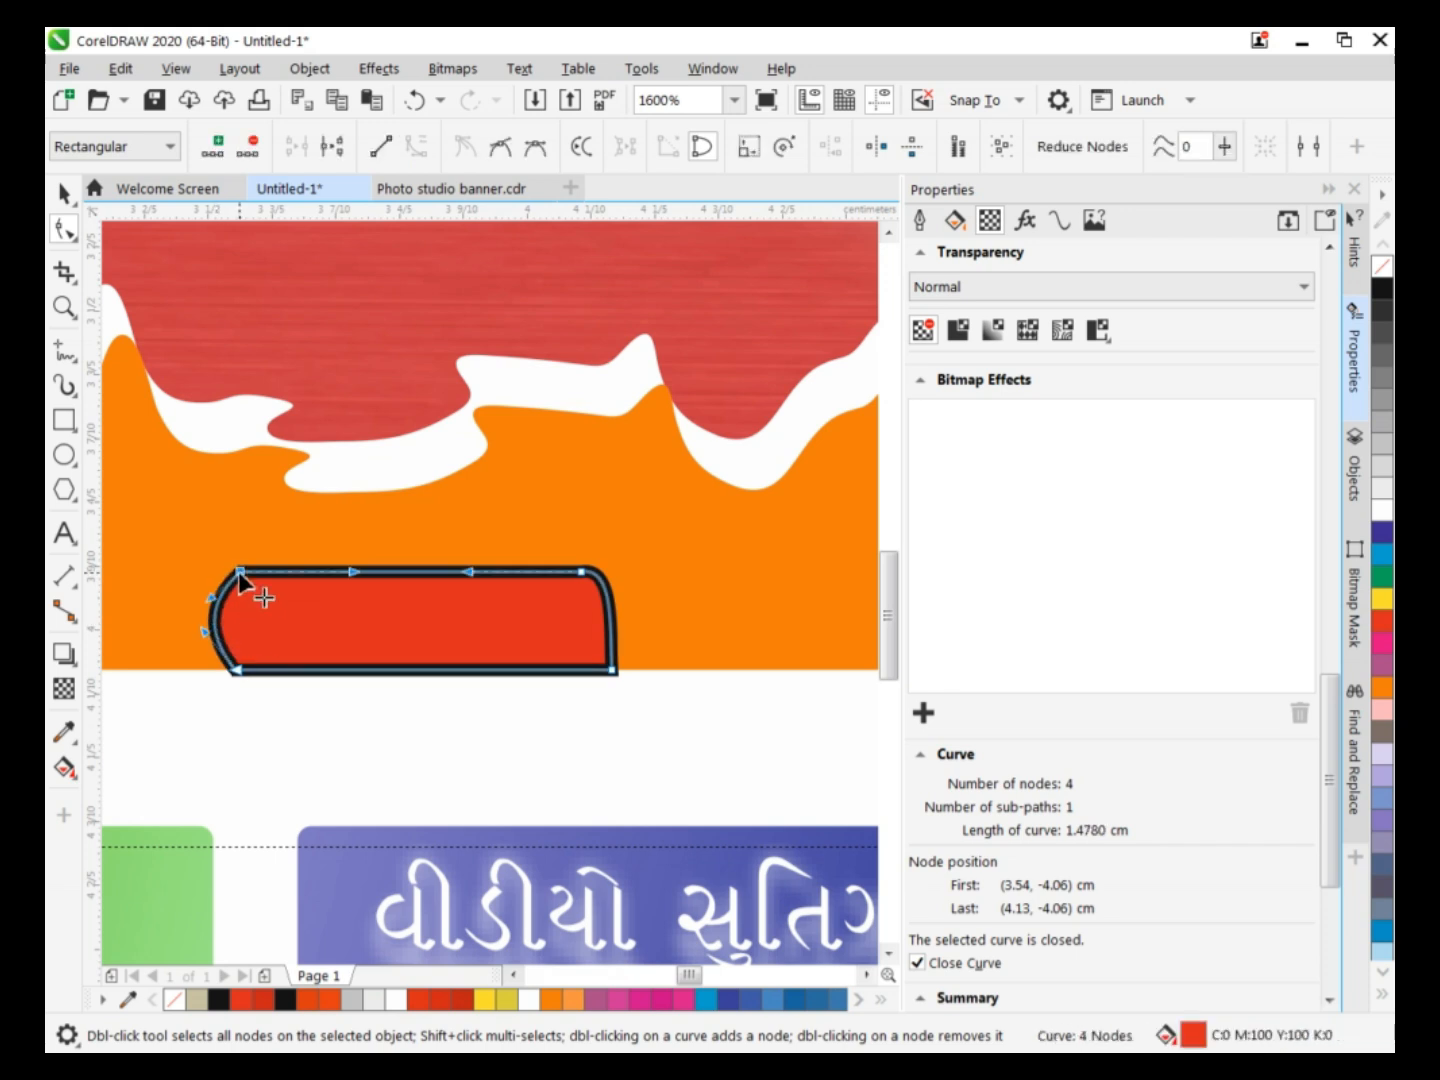
pyautogui.moveTo(205, 636); pyautogui.dragTo(197, 671)
pyautogui.moveTo(210, 600); pyautogui.dragTo(184, 574)
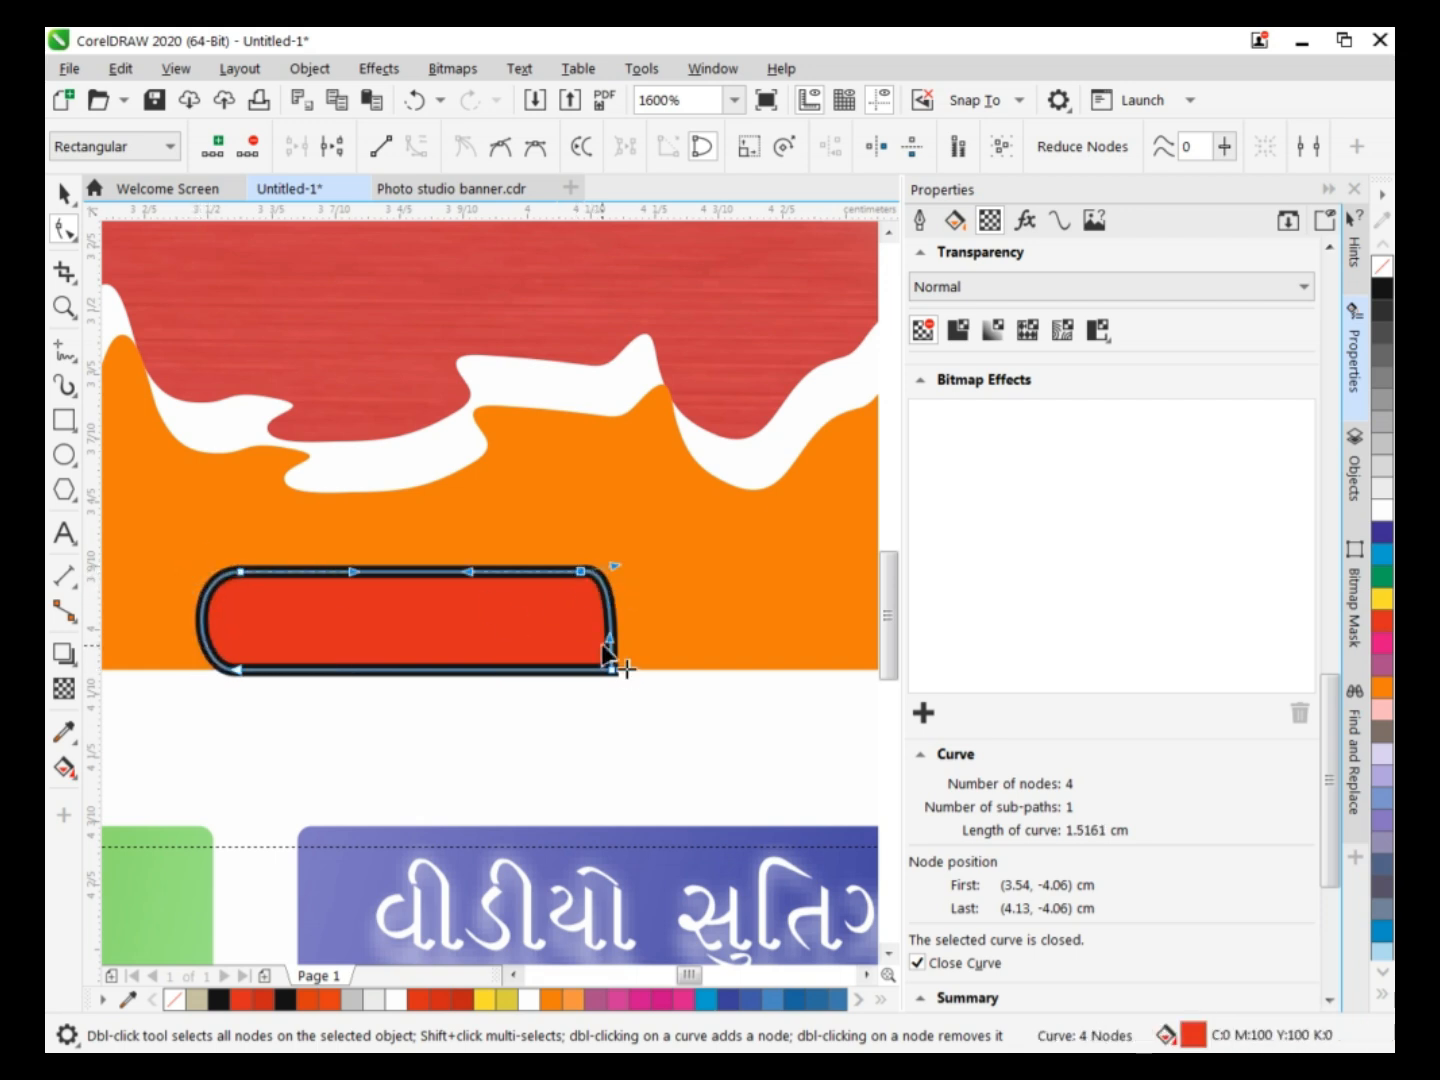
pyautogui.moveTo(610, 640); pyautogui.dragTo(619, 671)
# Remove the rounded shape's outline and fill it with blue C95 M85 Y0 K0.
pyautogui.press('space')
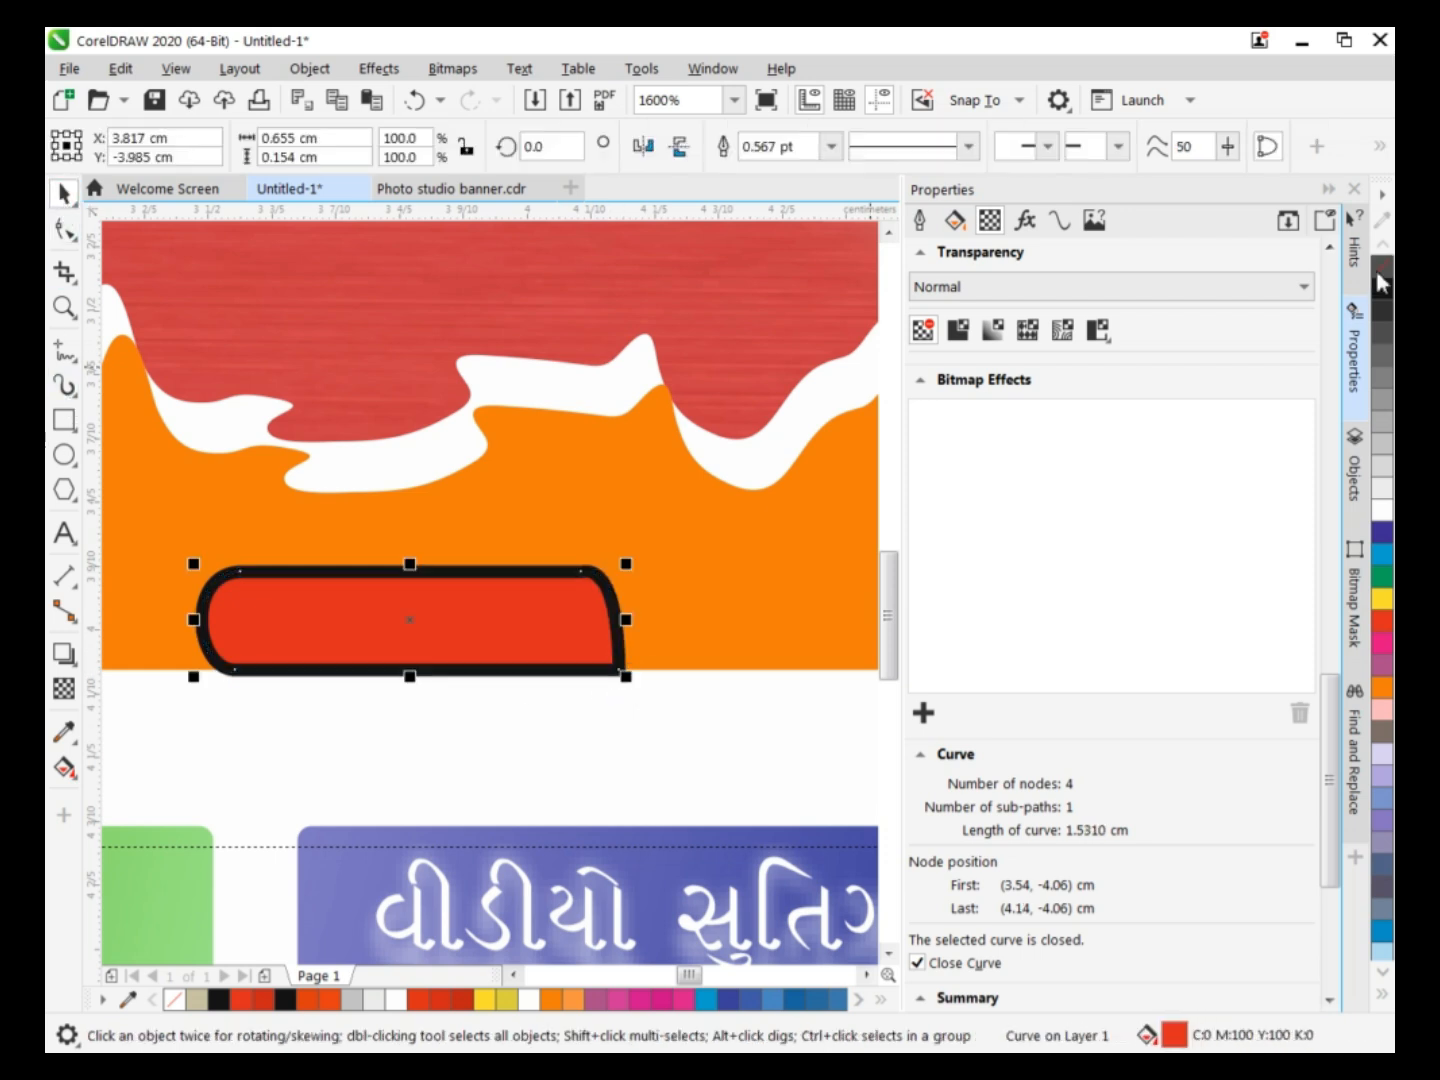
pyautogui.rightClick(1380, 267)
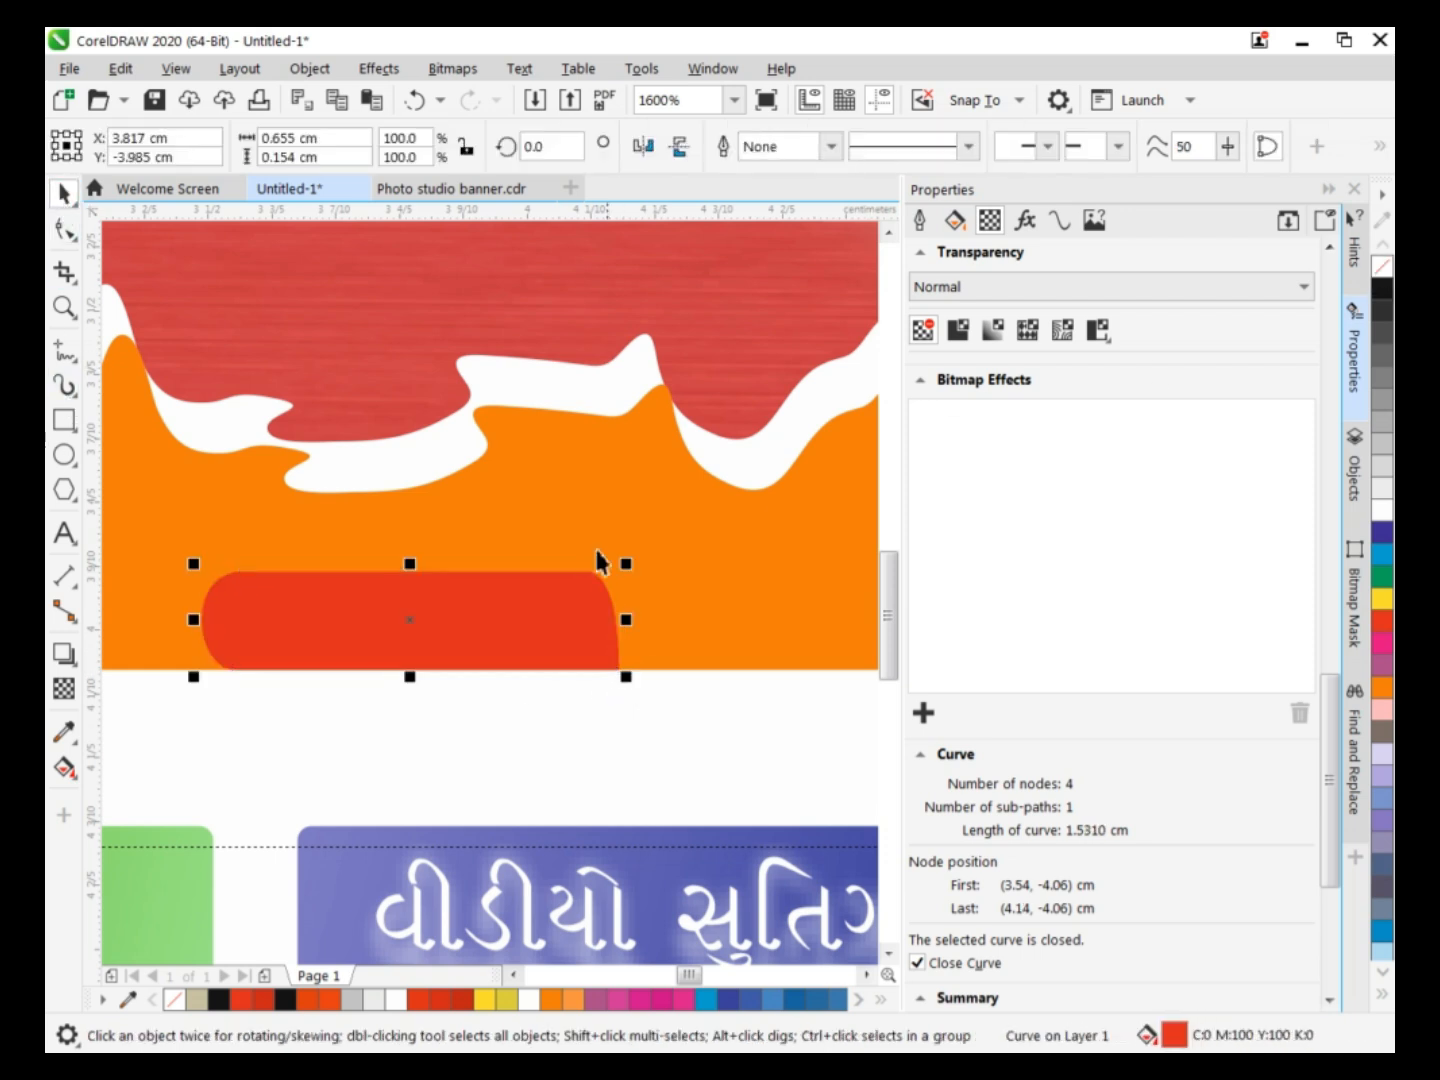
pyautogui.click(240, 634)
pyautogui.click(734, 999)
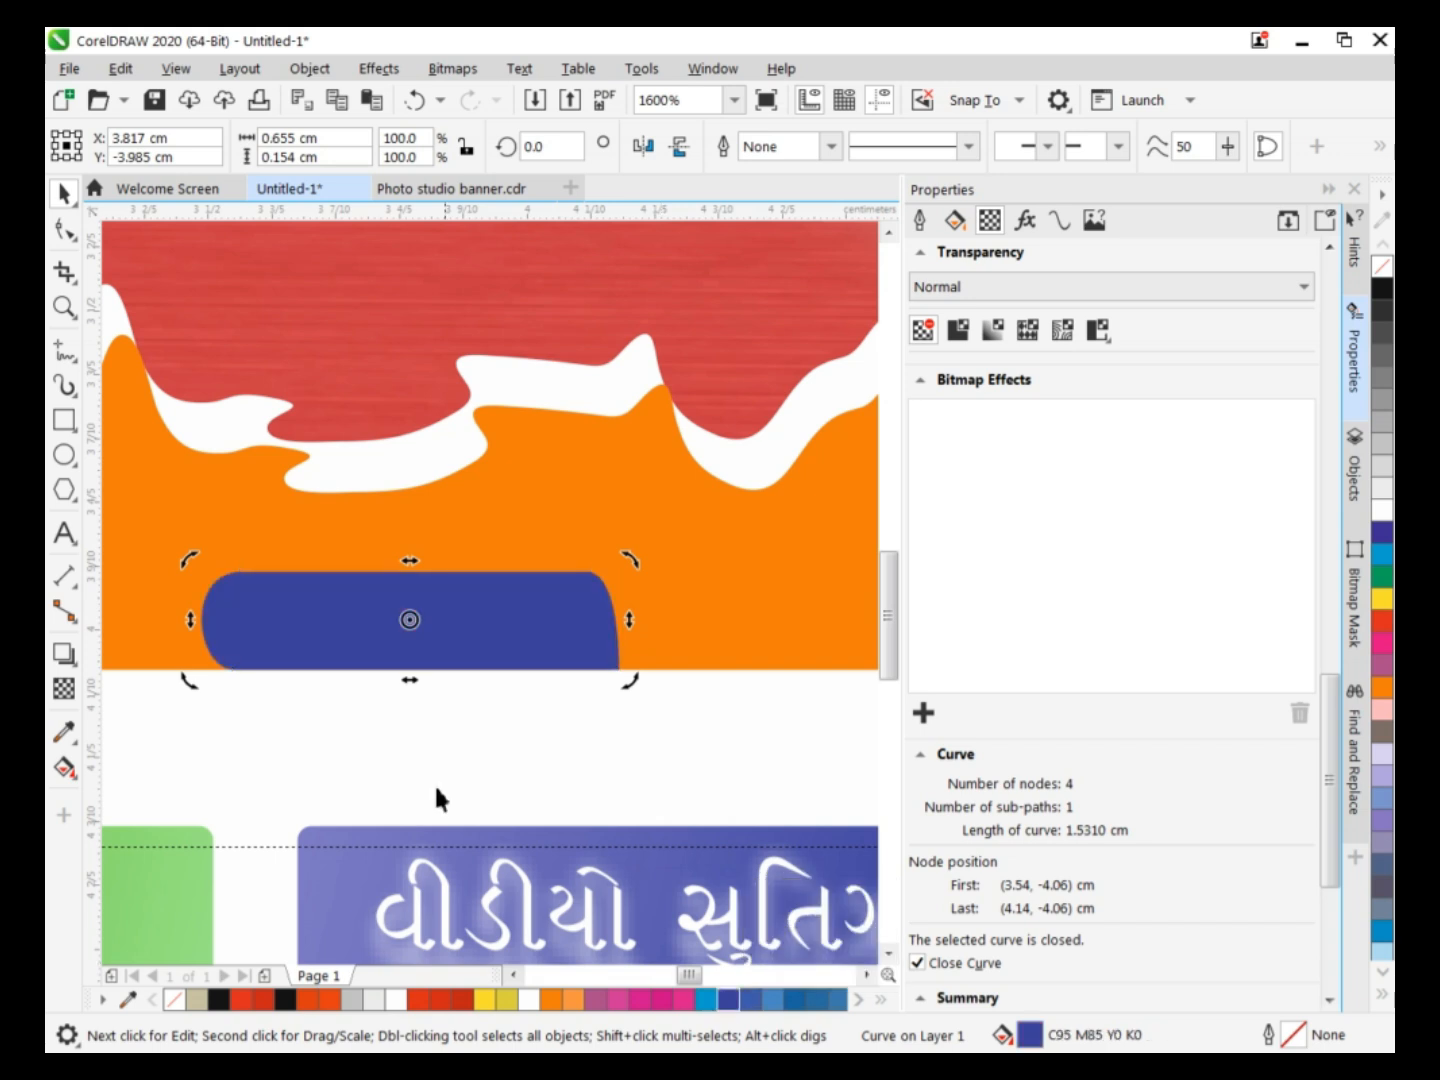
# Apply a horizontal fountain fill across the blue shape, ending in bright blue #002BED on the right.
pyautogui.click(64, 767)
pyautogui.moveTo(201, 617); pyautogui.dragTo(613, 611)
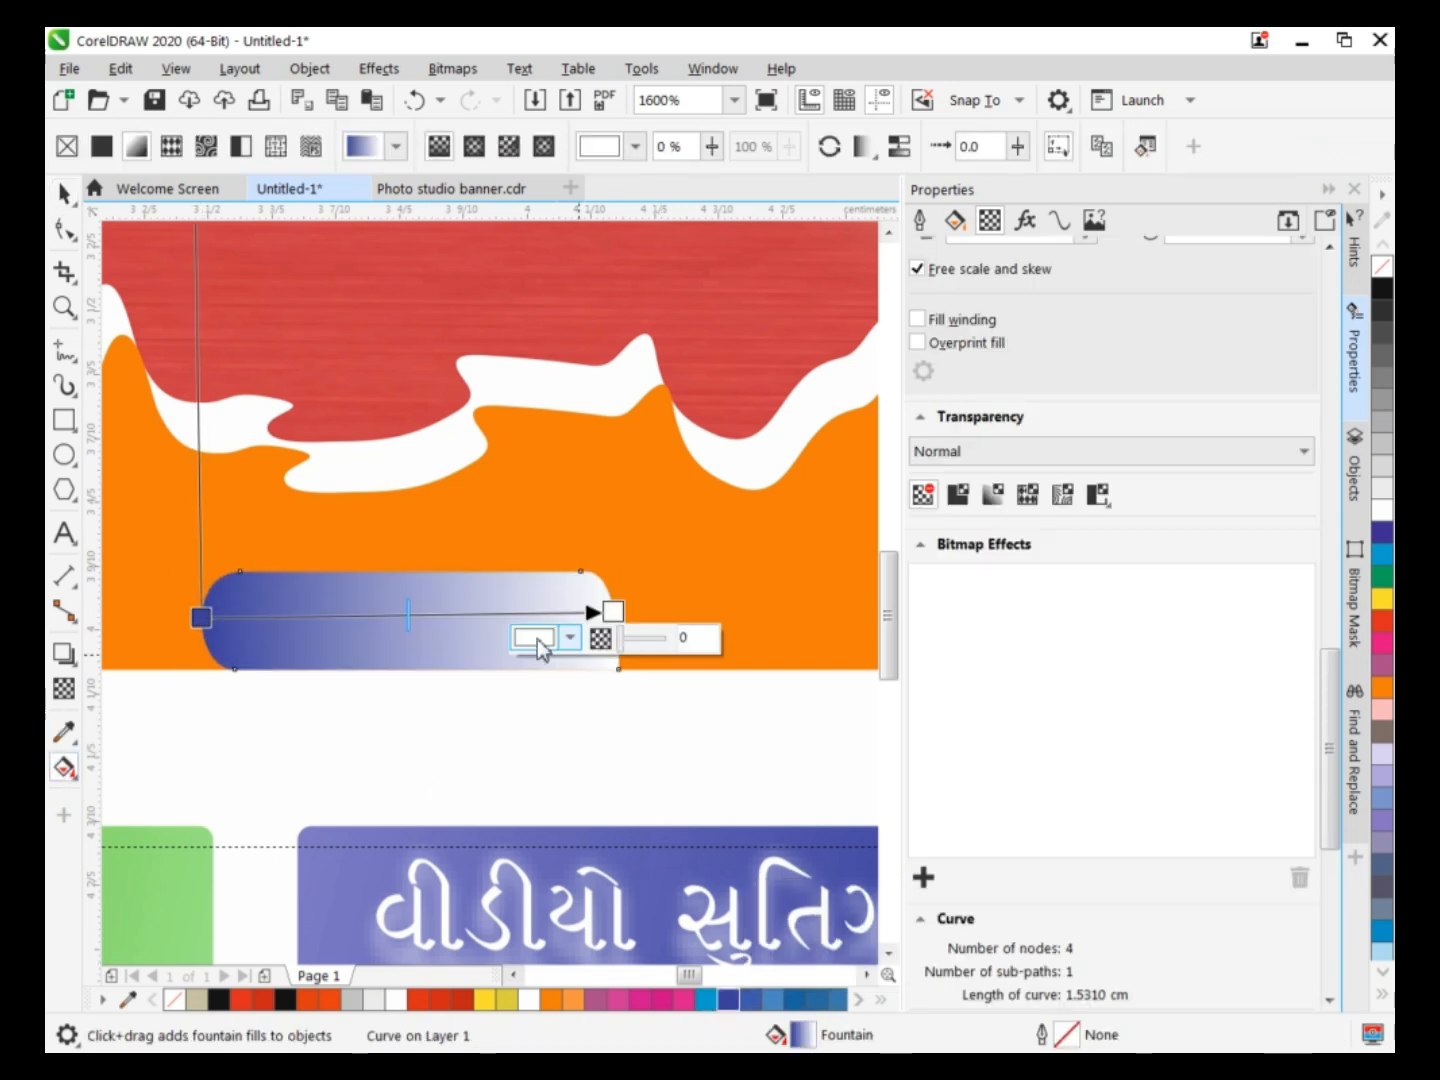
pyautogui.click(534, 638)
pyautogui.click(643, 946)
pyautogui.click(704, 761)
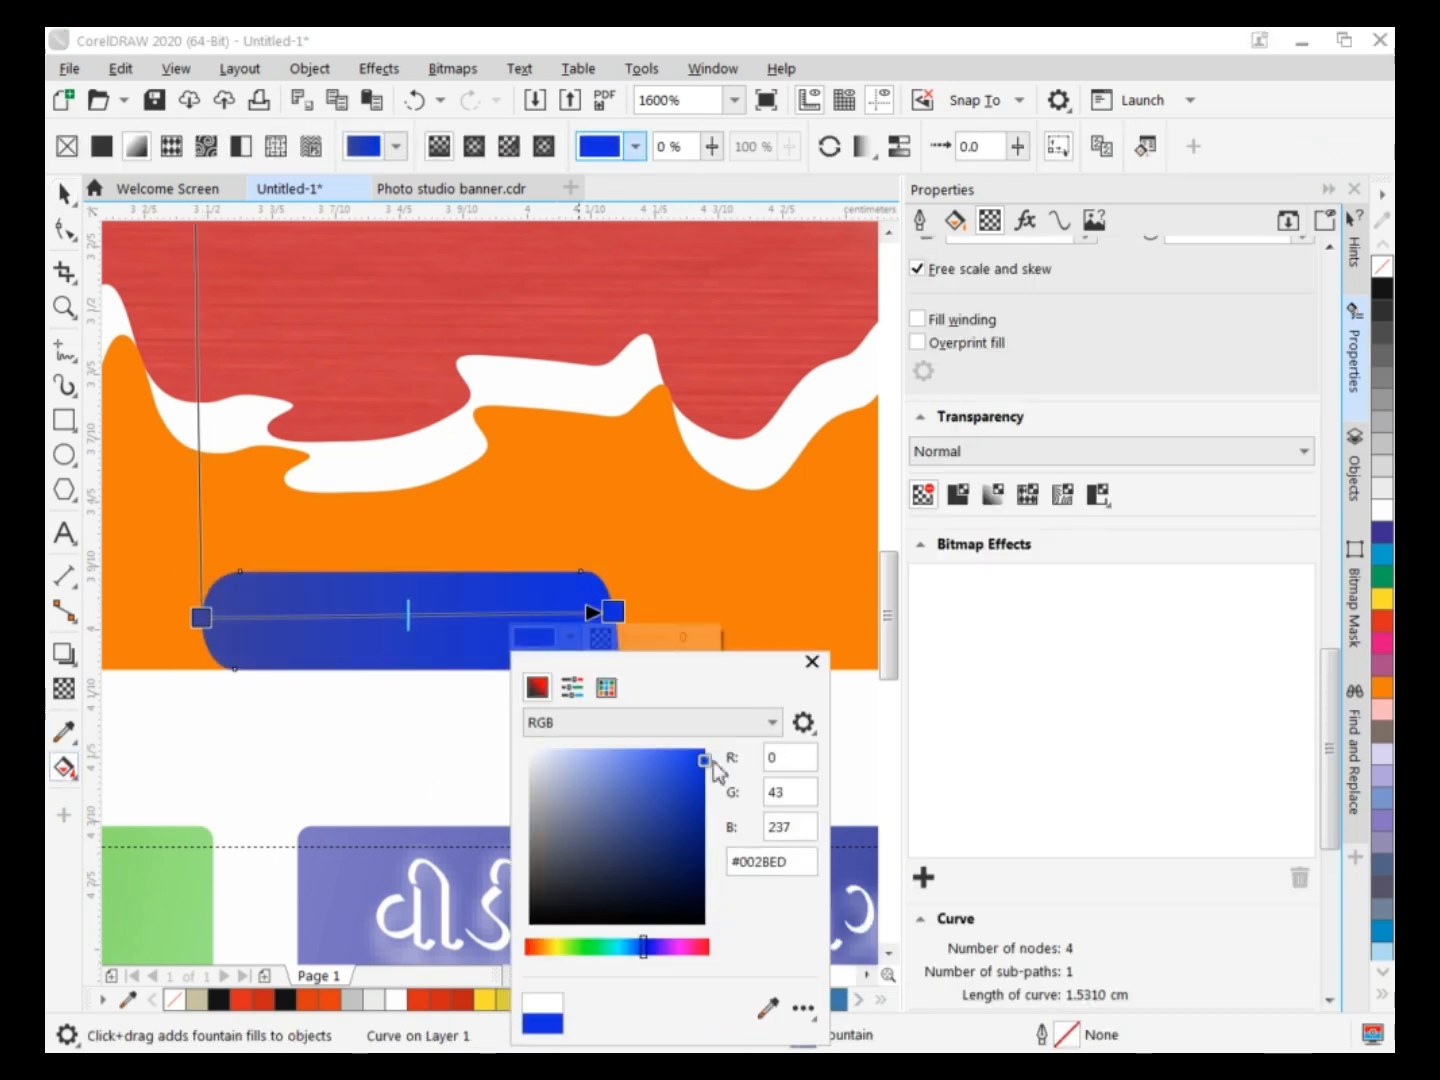
pyautogui.click(450, 630)
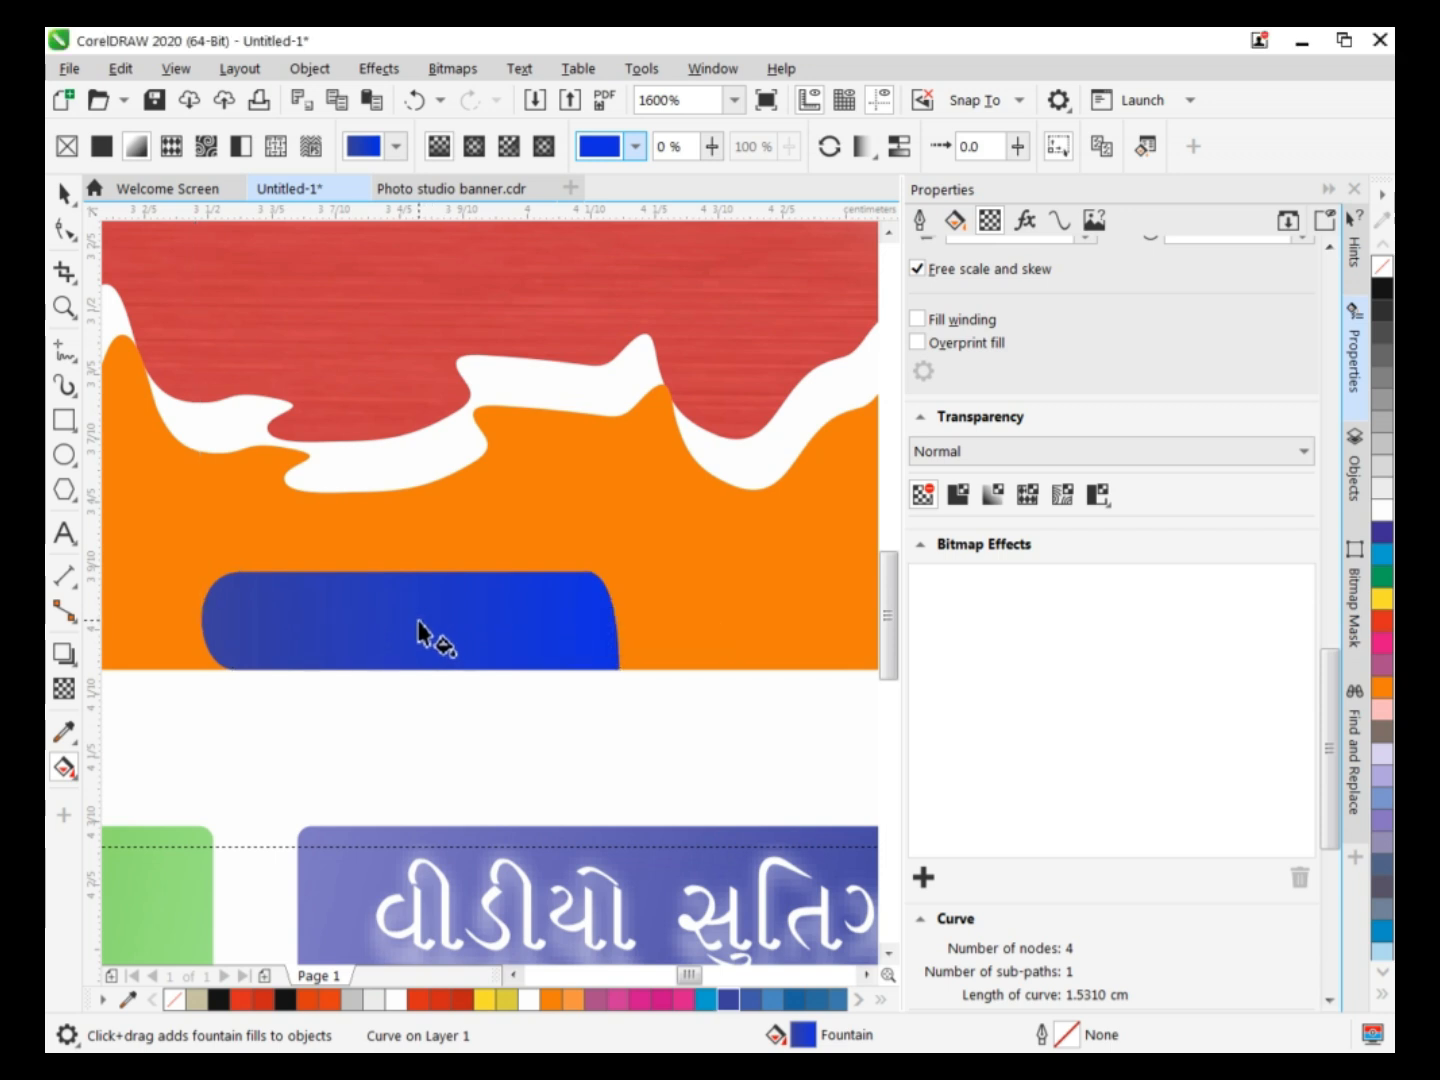
# Add a light blue color stop at 53% in the middle of the blue shape's gradient.
pyautogui.doubleClick(416, 615)
pyautogui.click(340, 638)
pyautogui.click(398, 774)
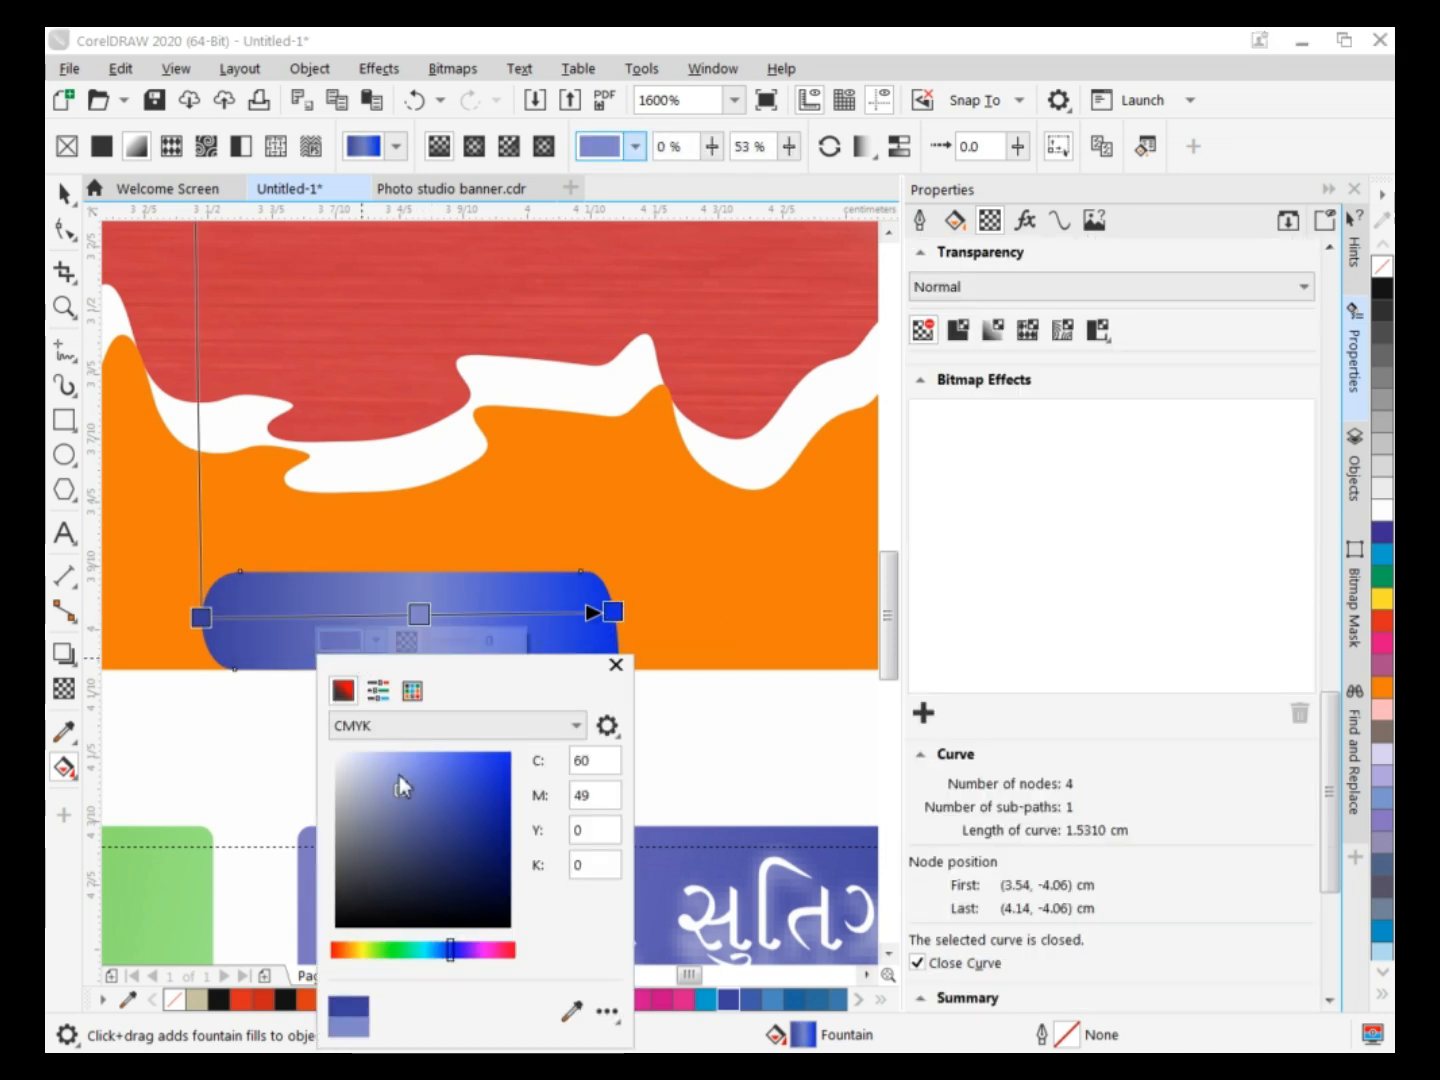
pyautogui.click(616, 664)
pyautogui.click(65, 193)
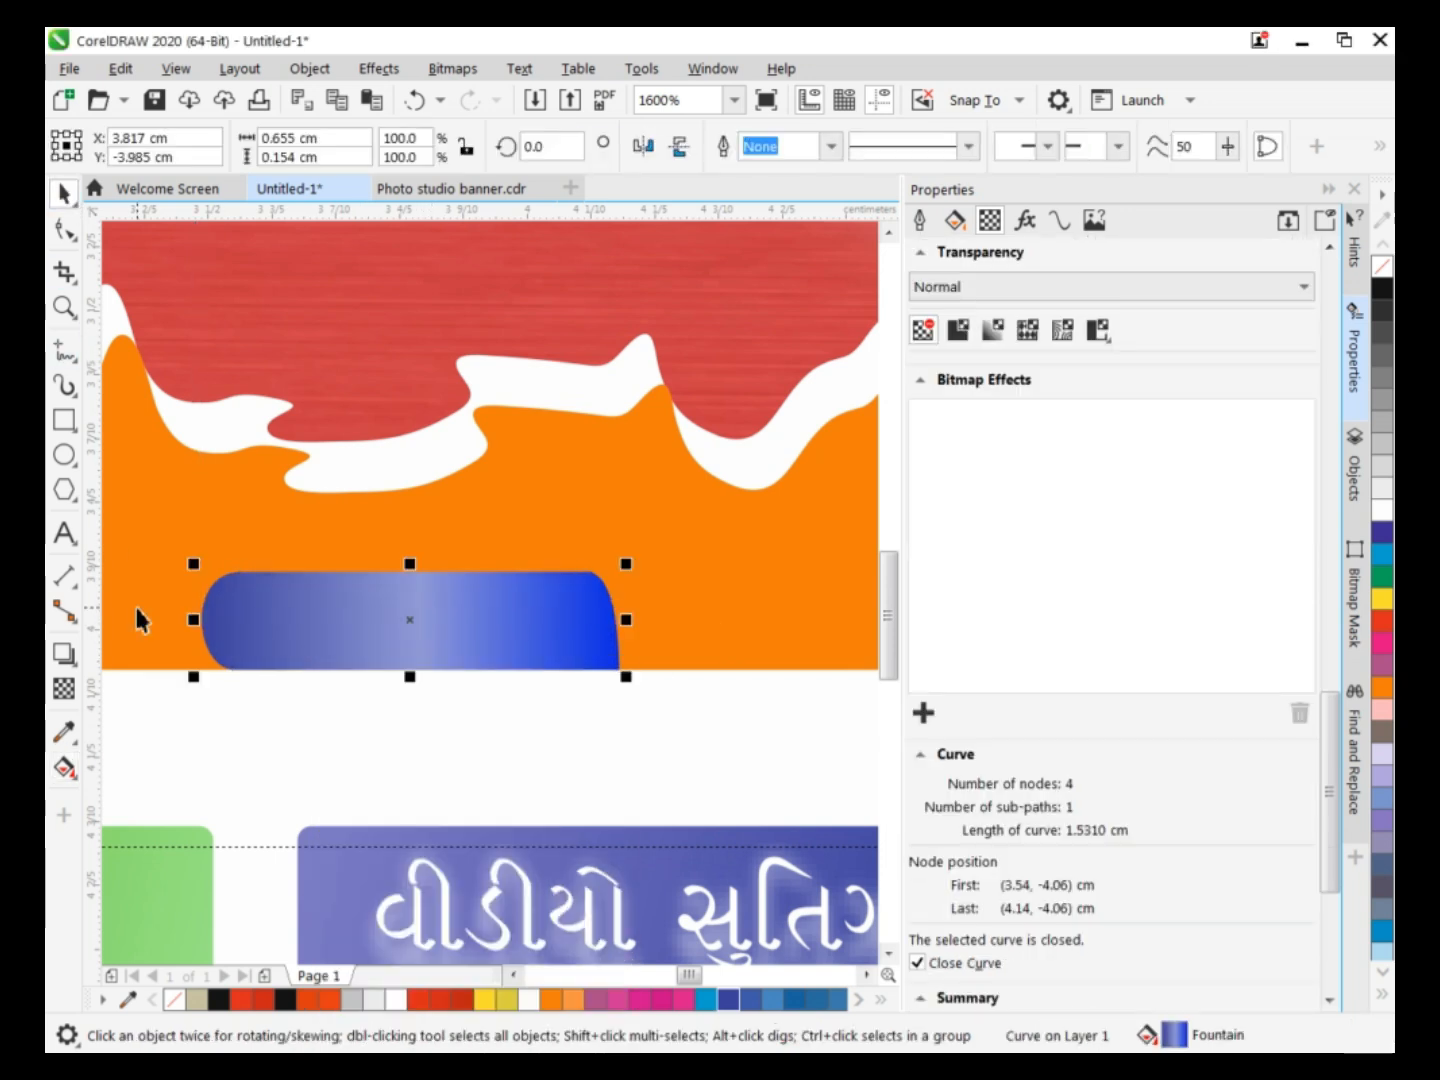
pyautogui.click(62, 535)
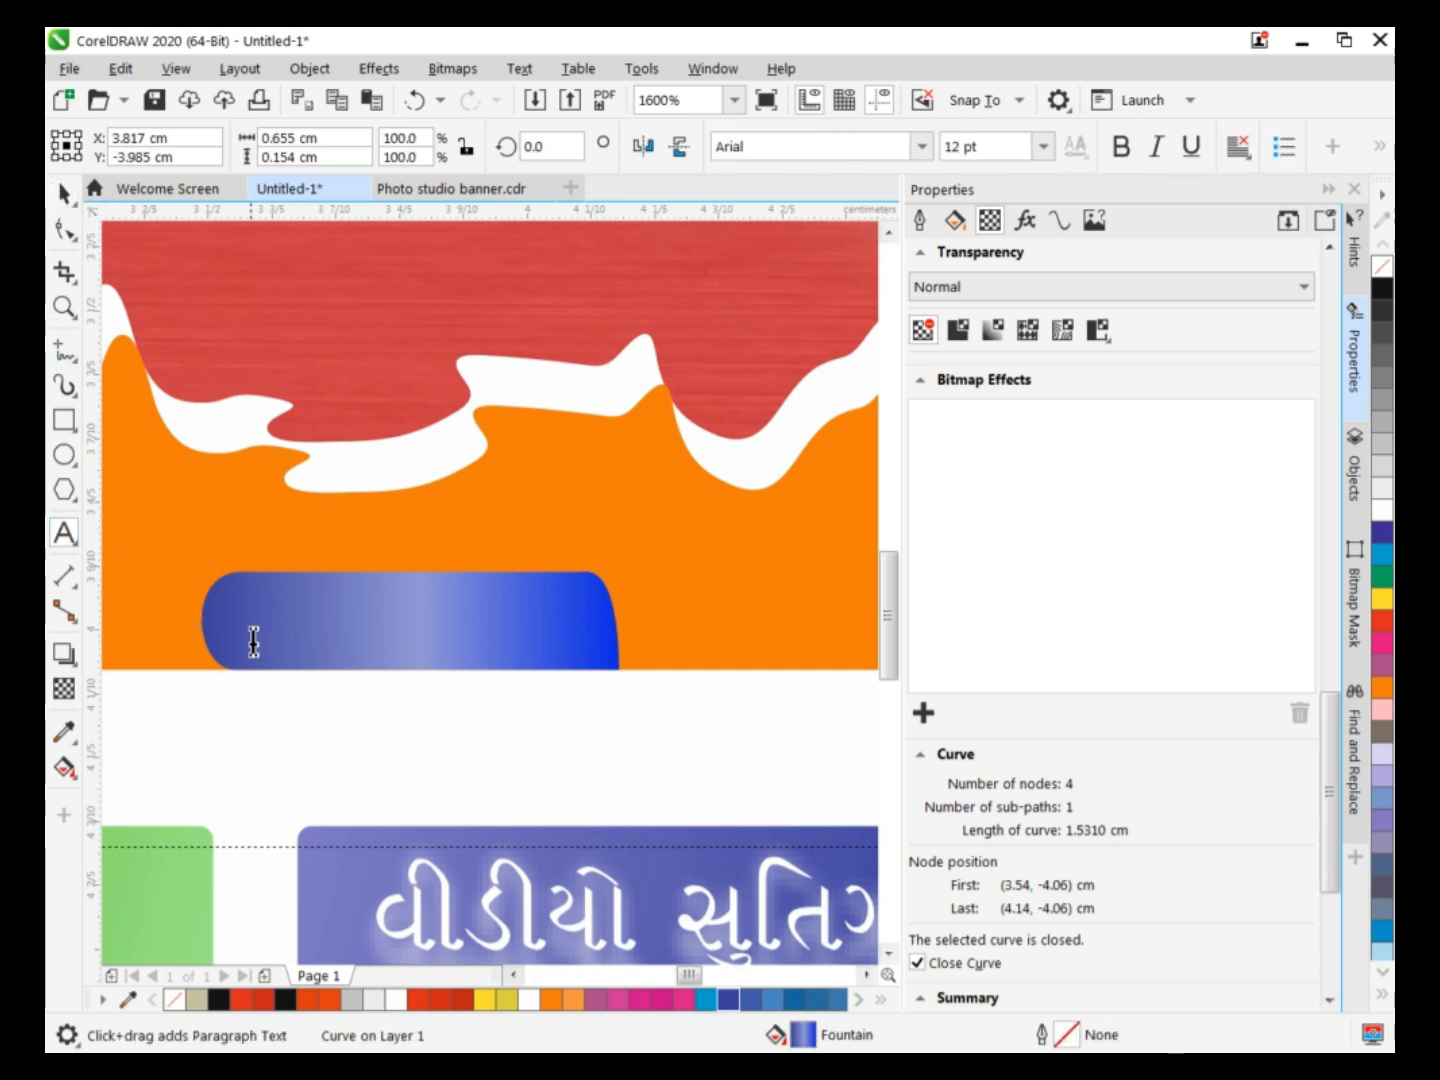
pyautogui.click(251, 640)
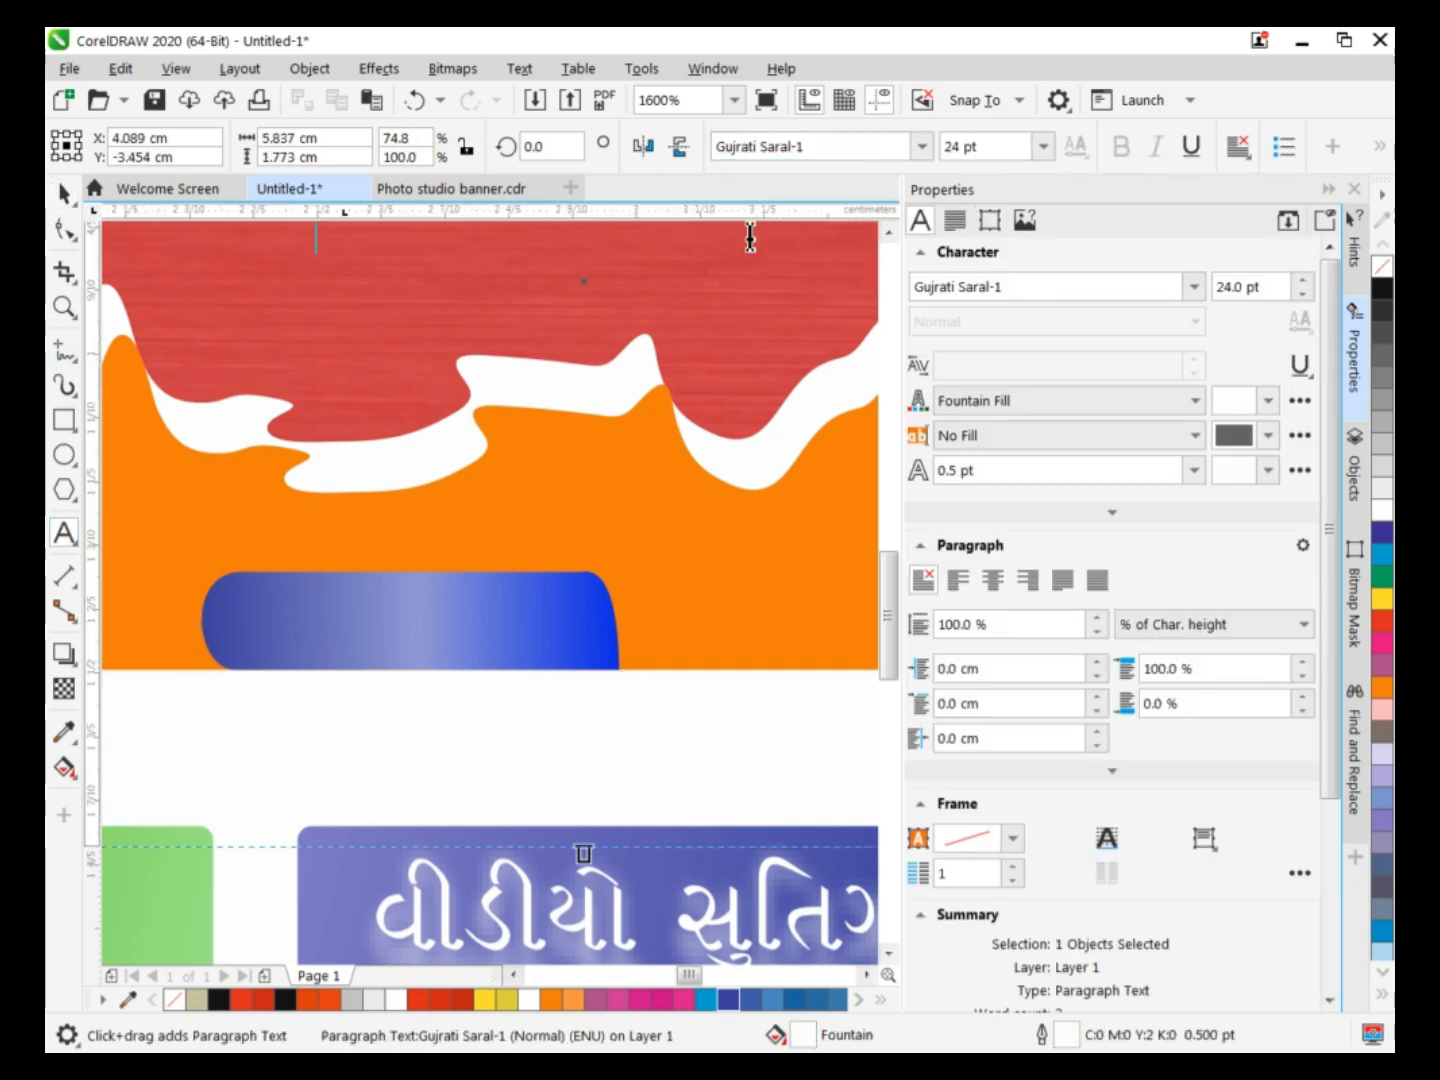
pyautogui.moveTo(886, 622); pyautogui.dragTo(884, 596)
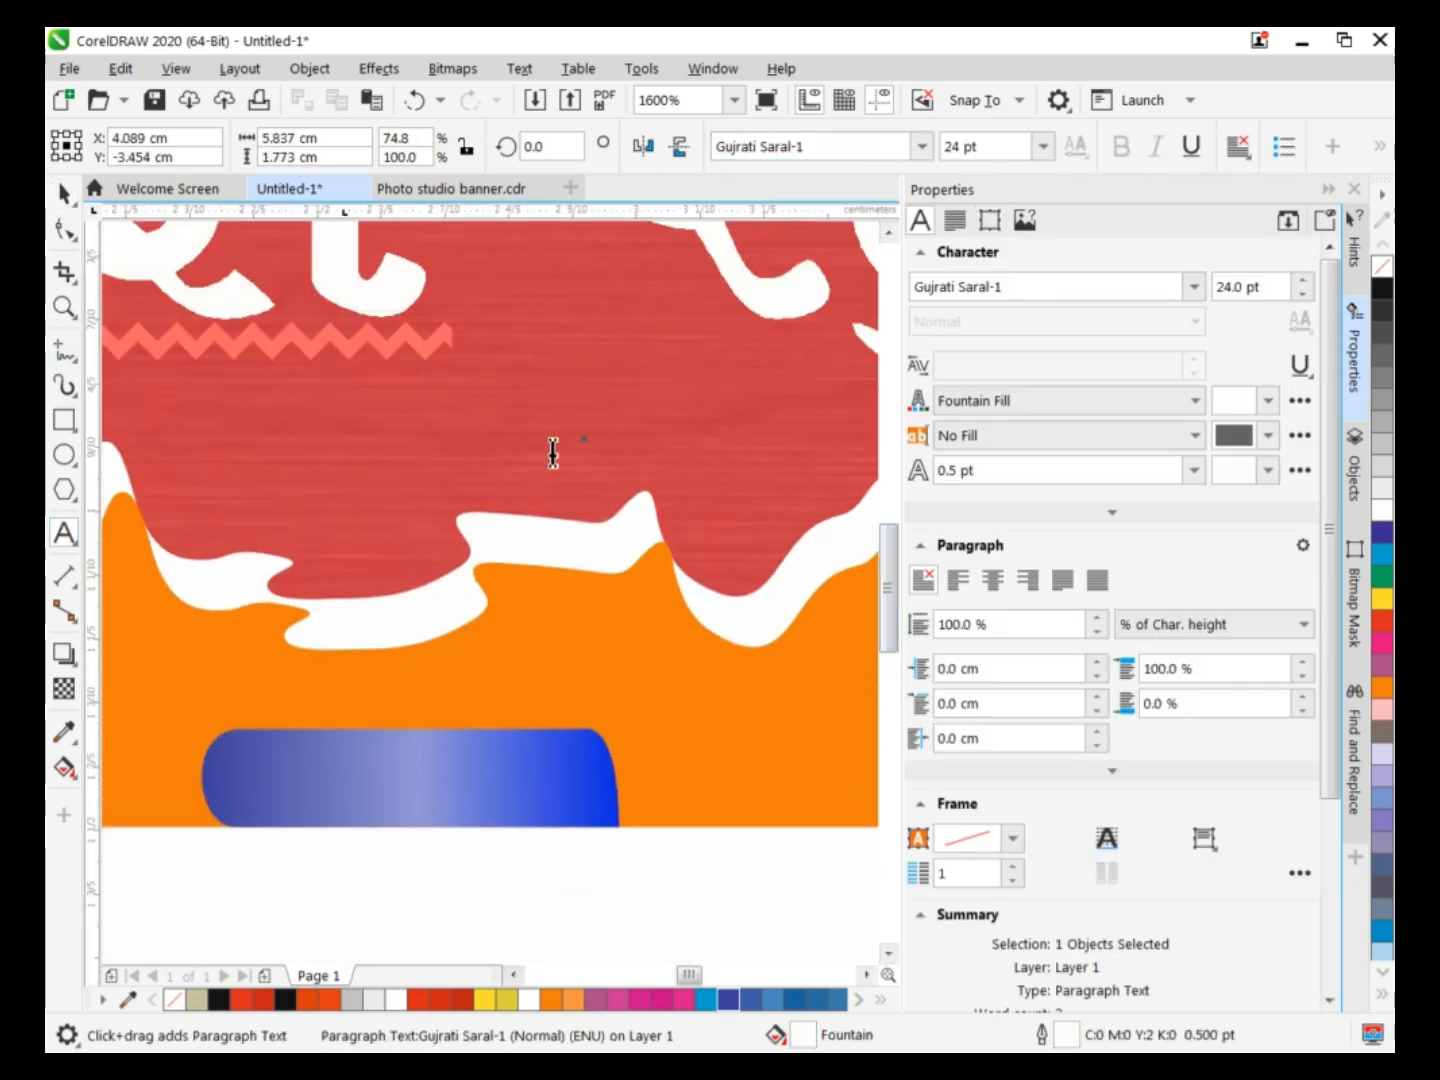
pyautogui.hotkey('ctrl', 'z')
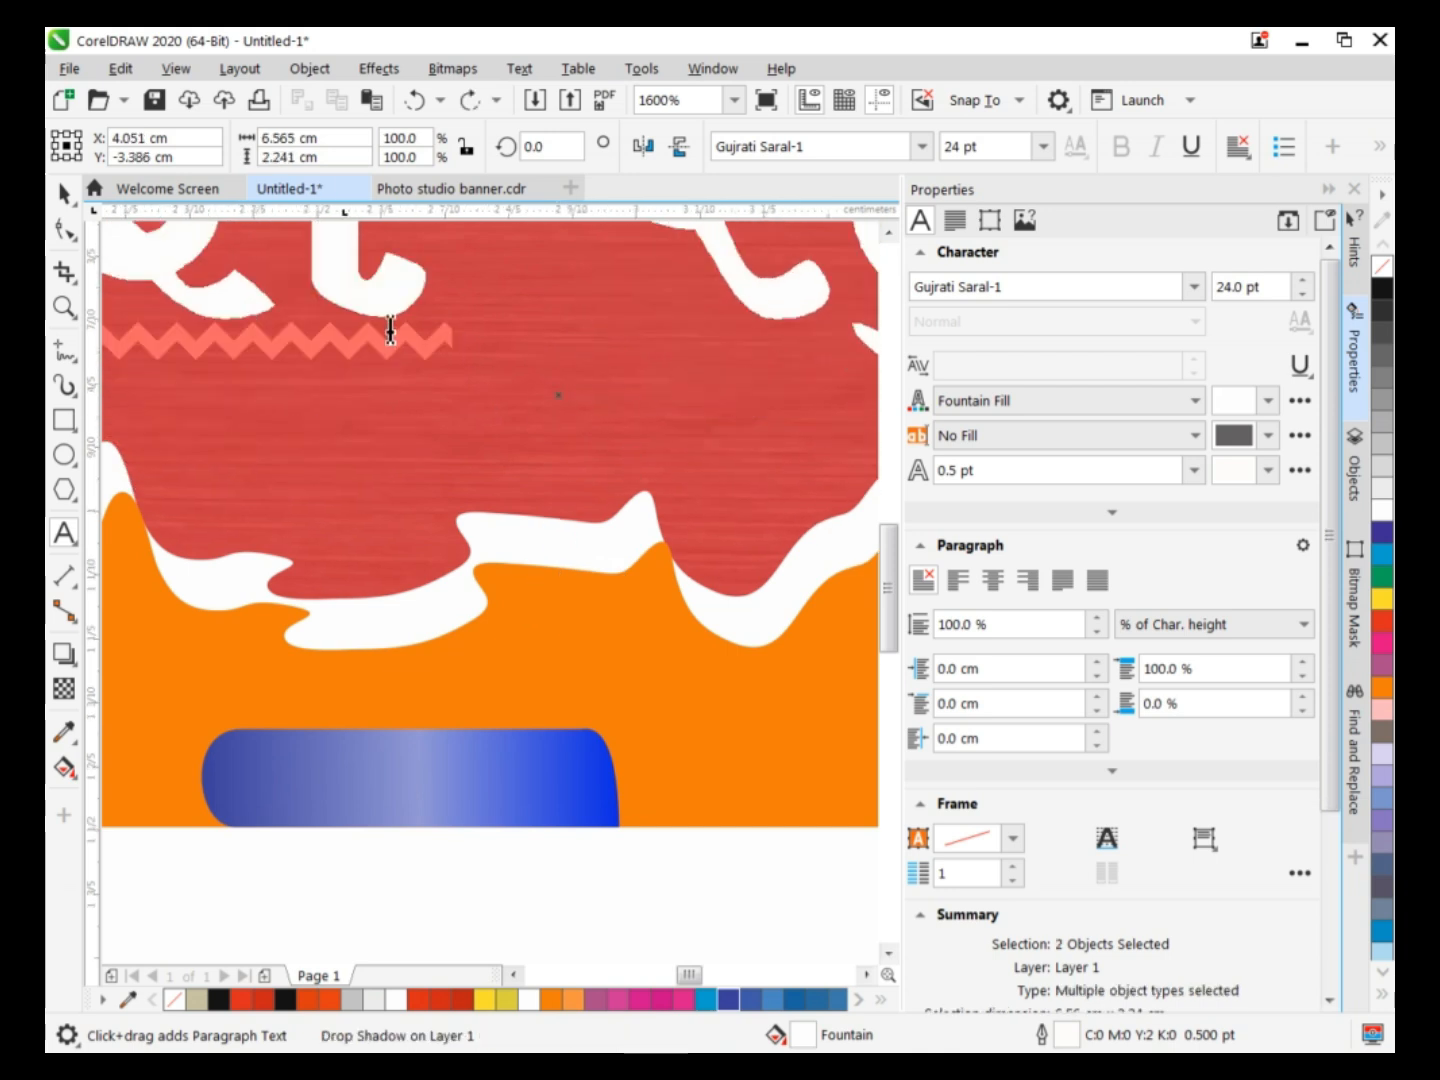
pyautogui.moveTo(564, 397); pyautogui.dragTo(546, 421)
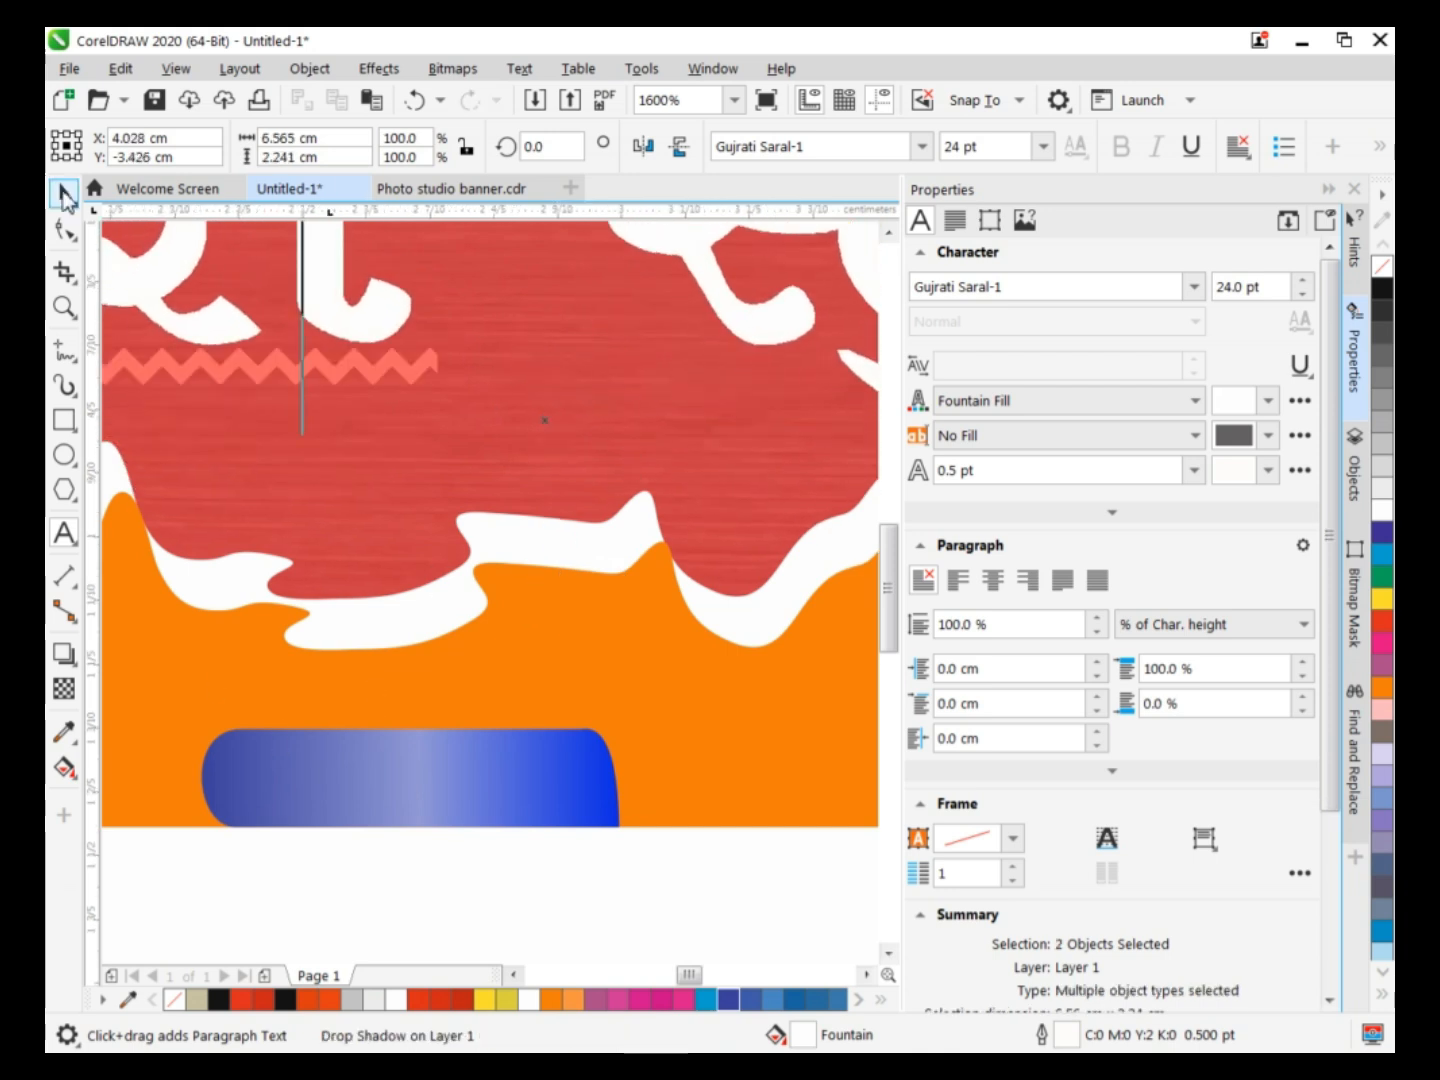
pyautogui.click(283, 881)
pyautogui.click(282, 885)
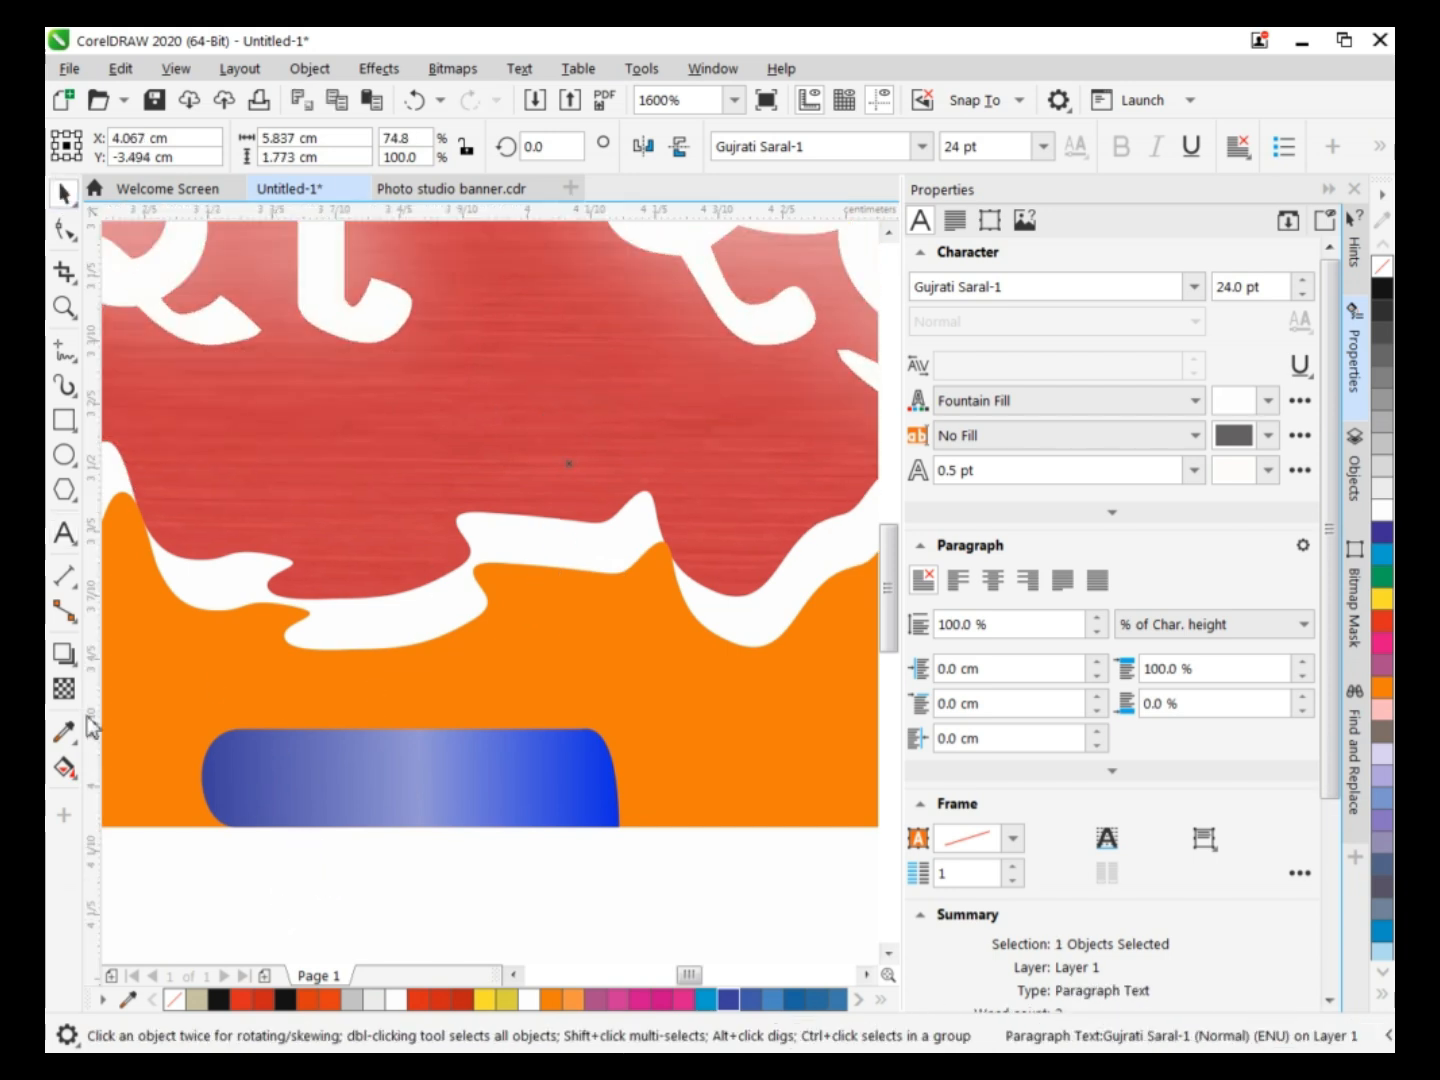
pyautogui.click(63, 533)
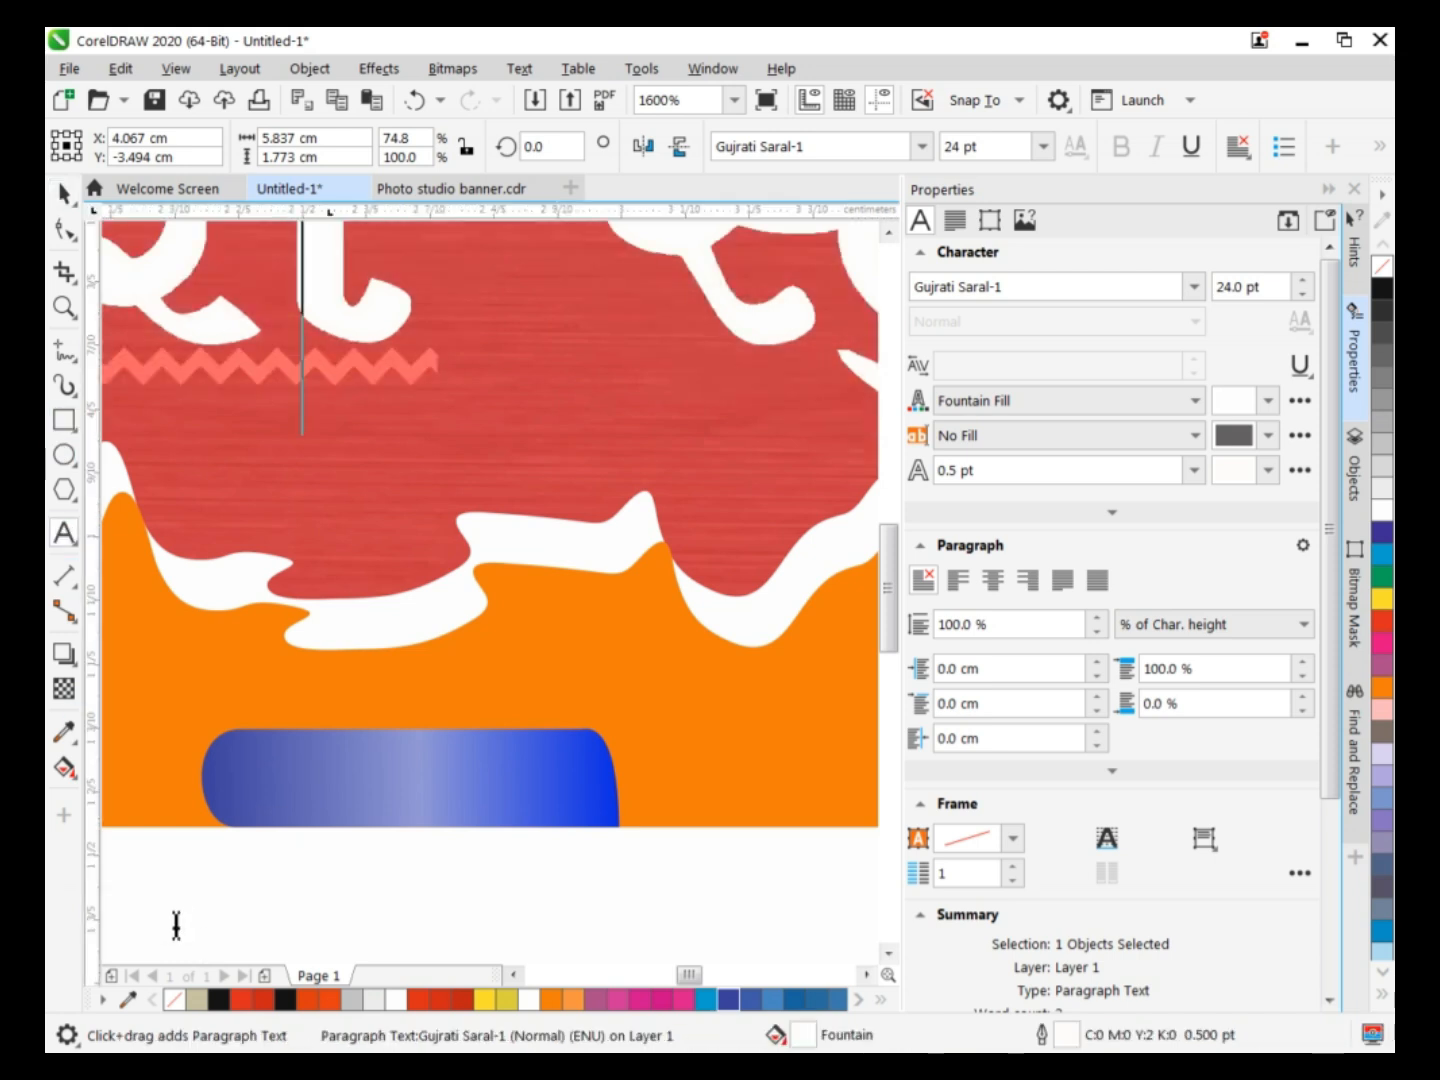
pyautogui.hotkey('ctrl', 'z')
pyautogui.scroll(-2, 165, 912)
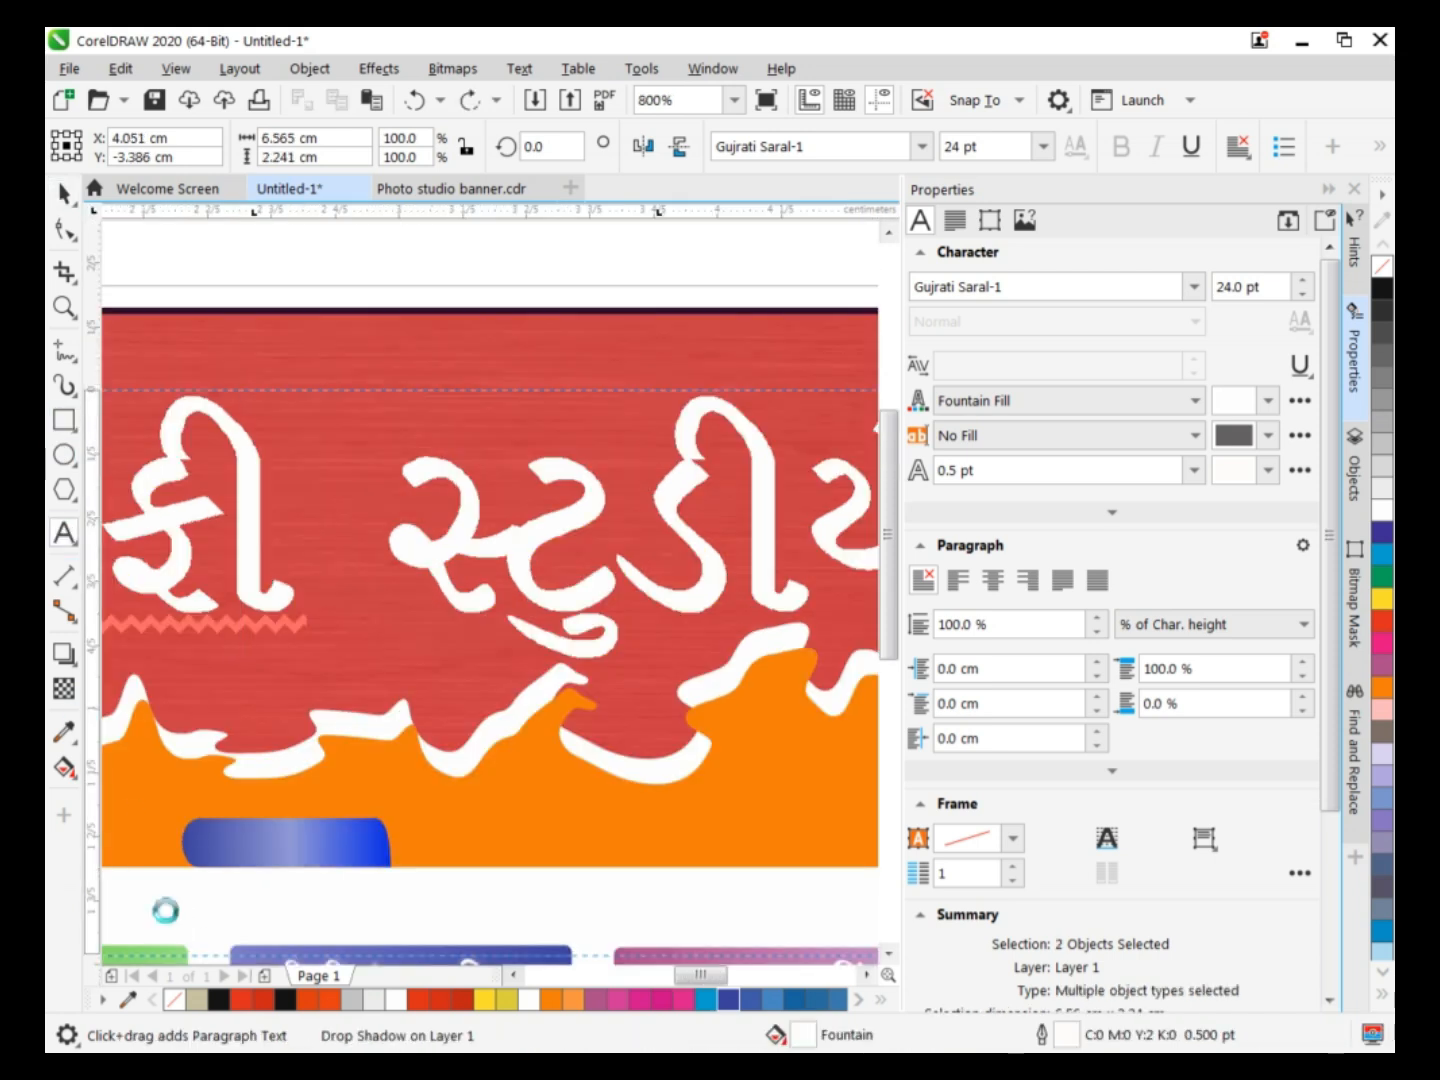
# Add the contact person's name in Gujarati as 11 pt Gujrati Saral-1 artistic text in the empty area above the banner.
pyautogui.click(211, 379)
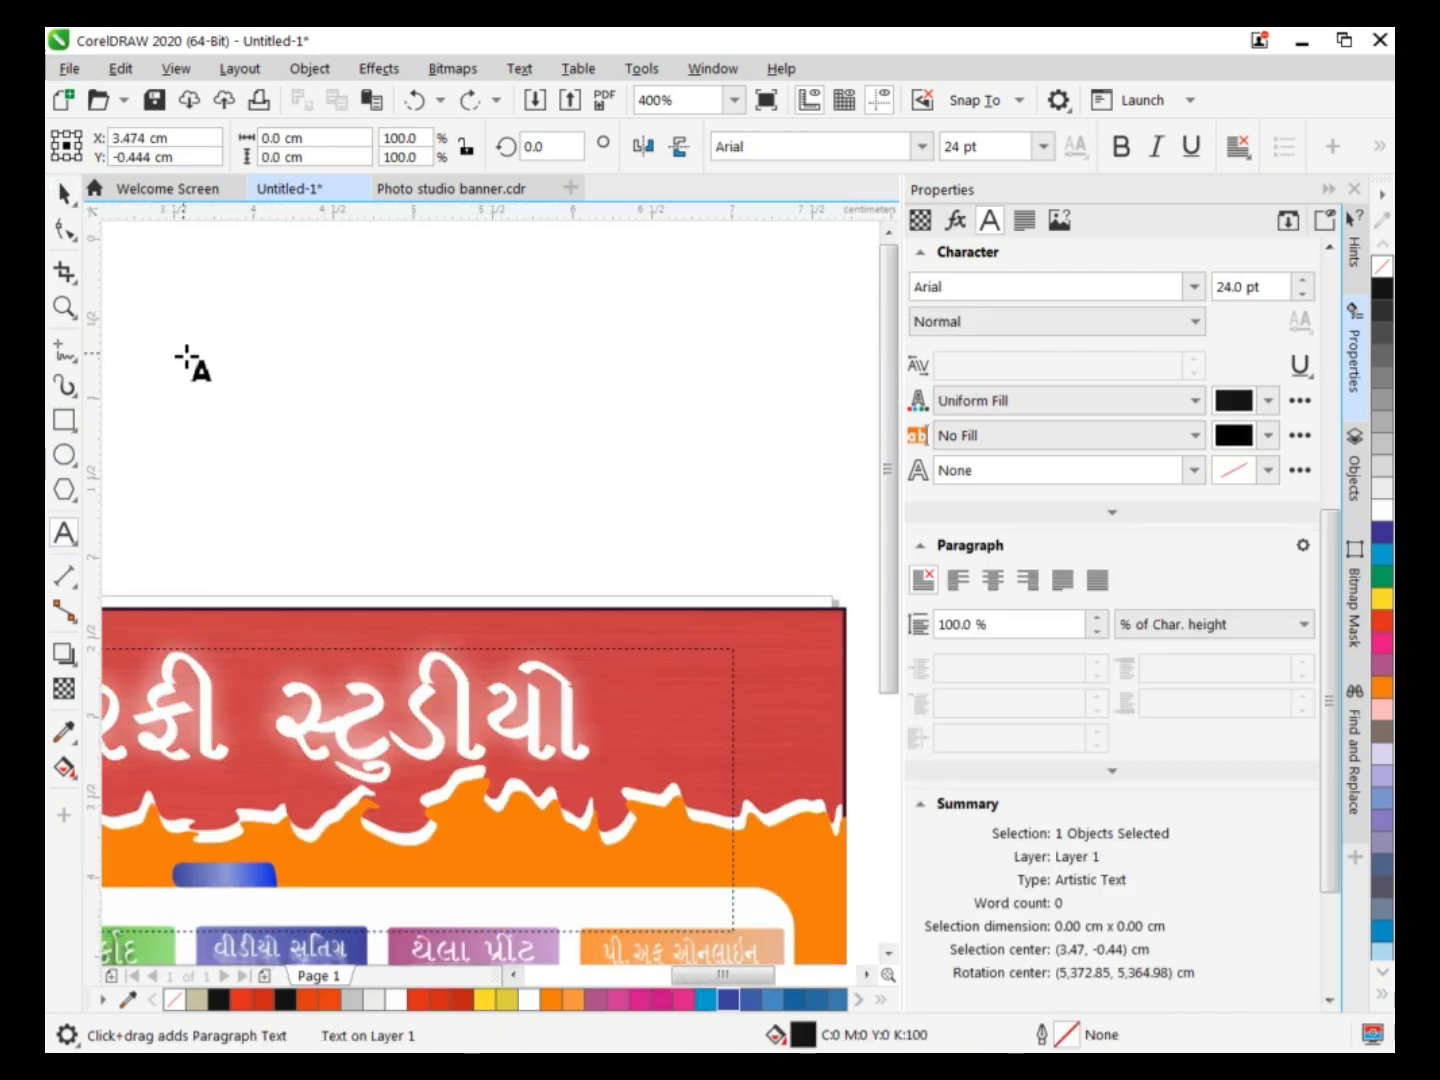
pyautogui.write('m')
pyautogui.click(922, 150)
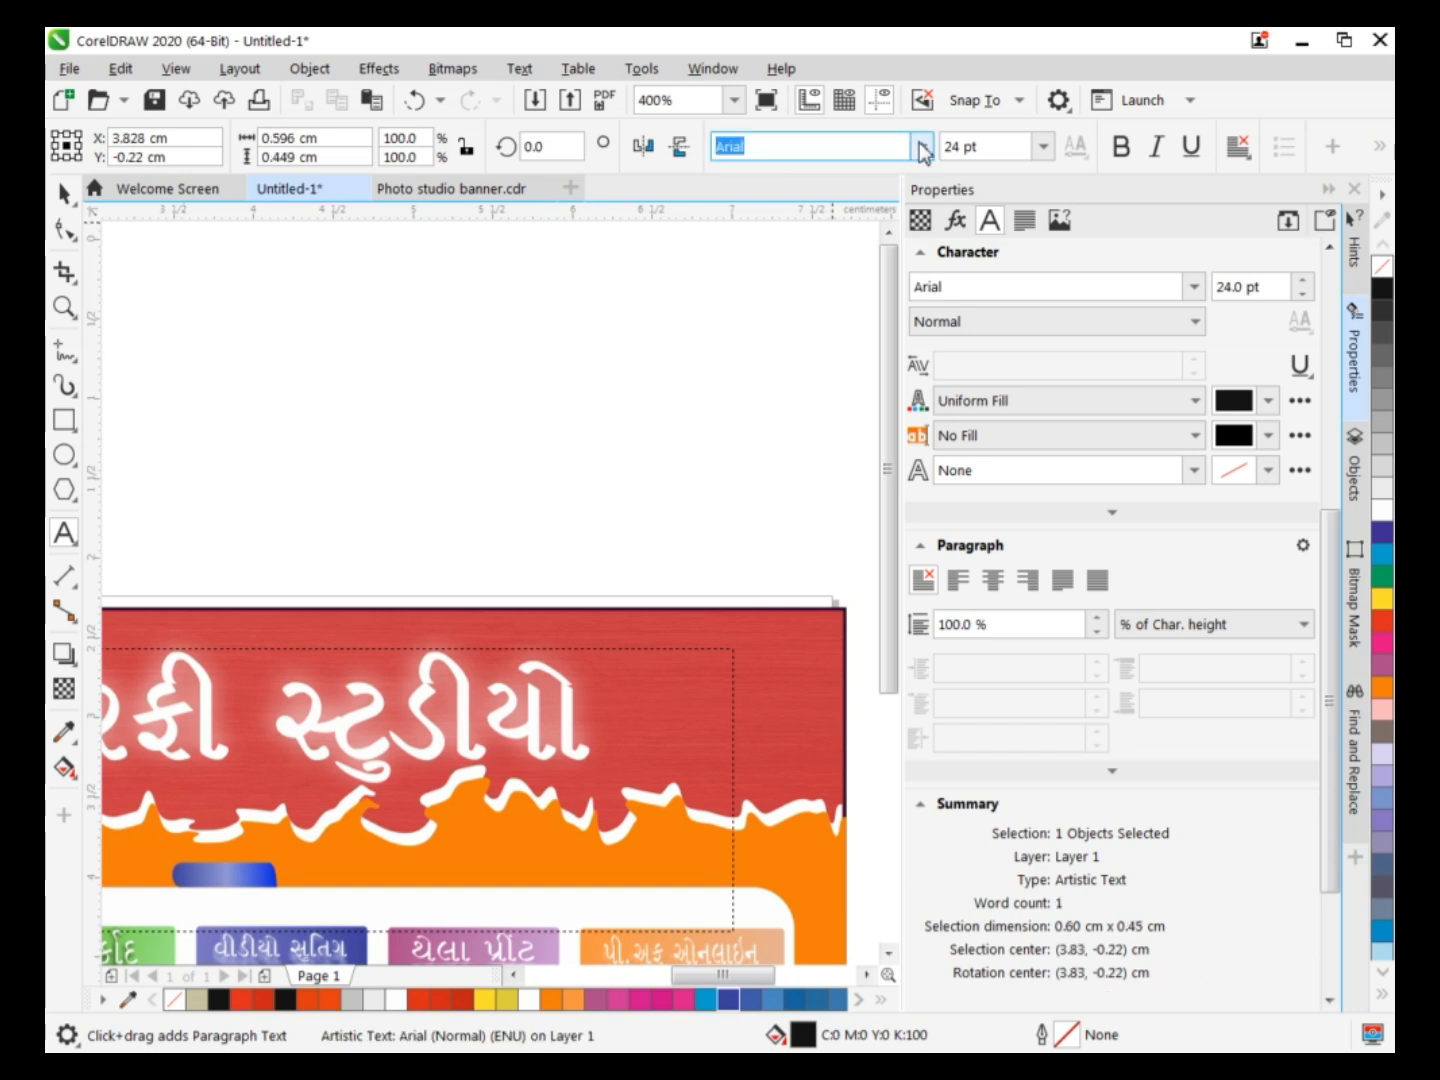
pyautogui.click(922, 147)
pyautogui.click(829, 215)
pyautogui.click(1044, 150)
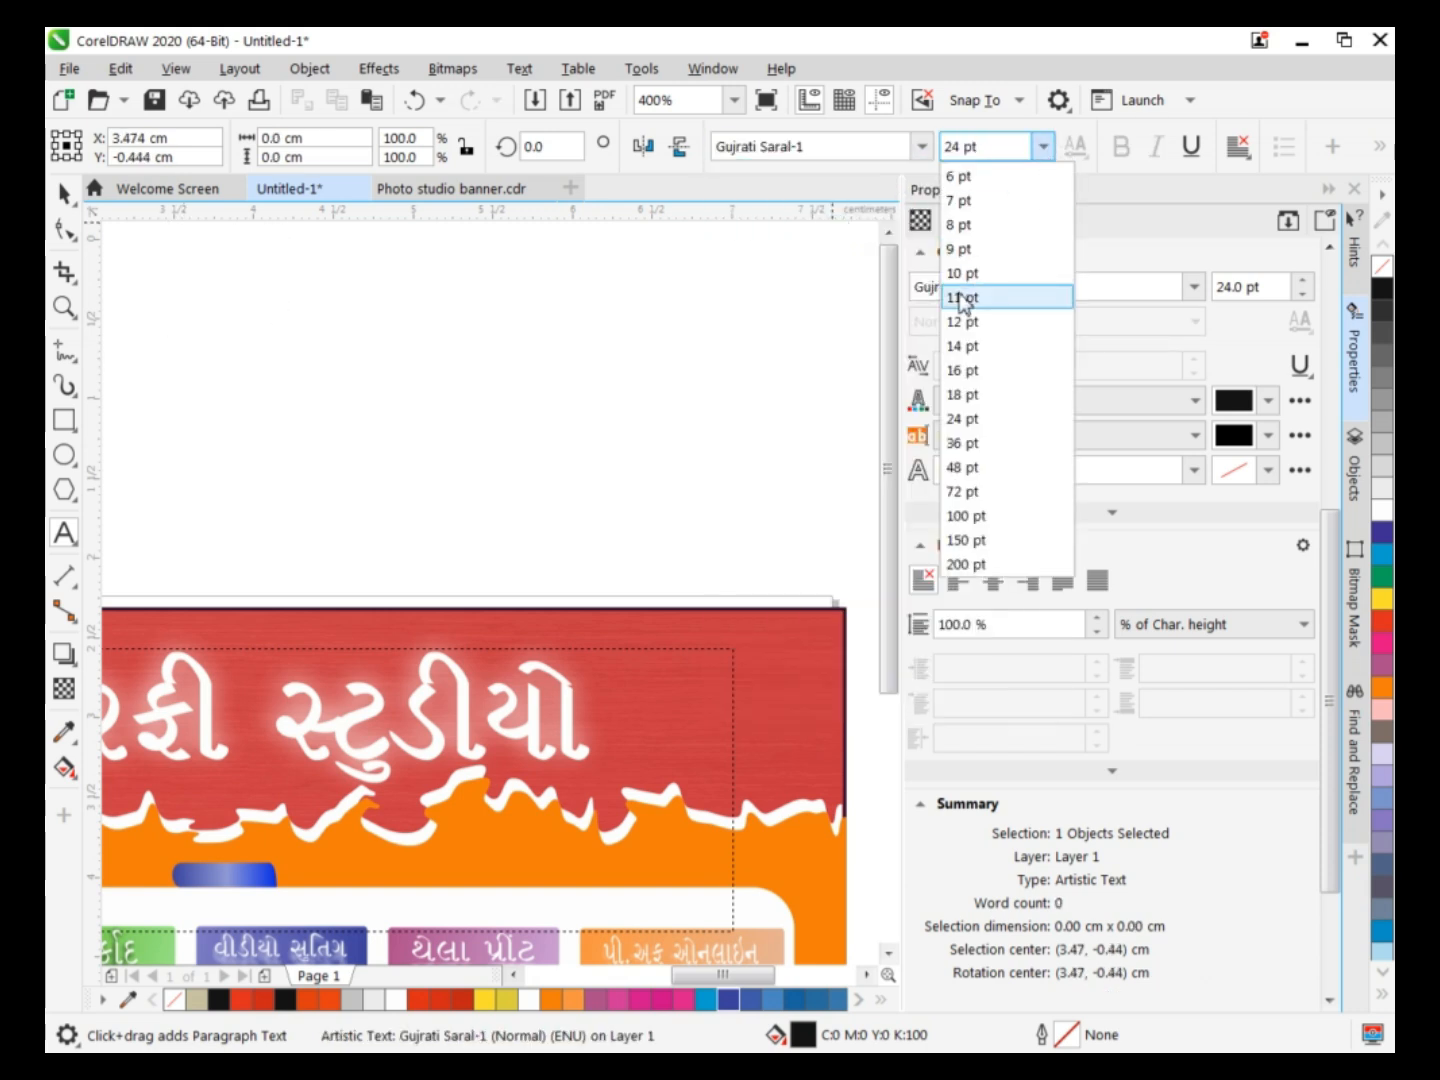
pyautogui.click(962, 298)
pyautogui.write('mo')
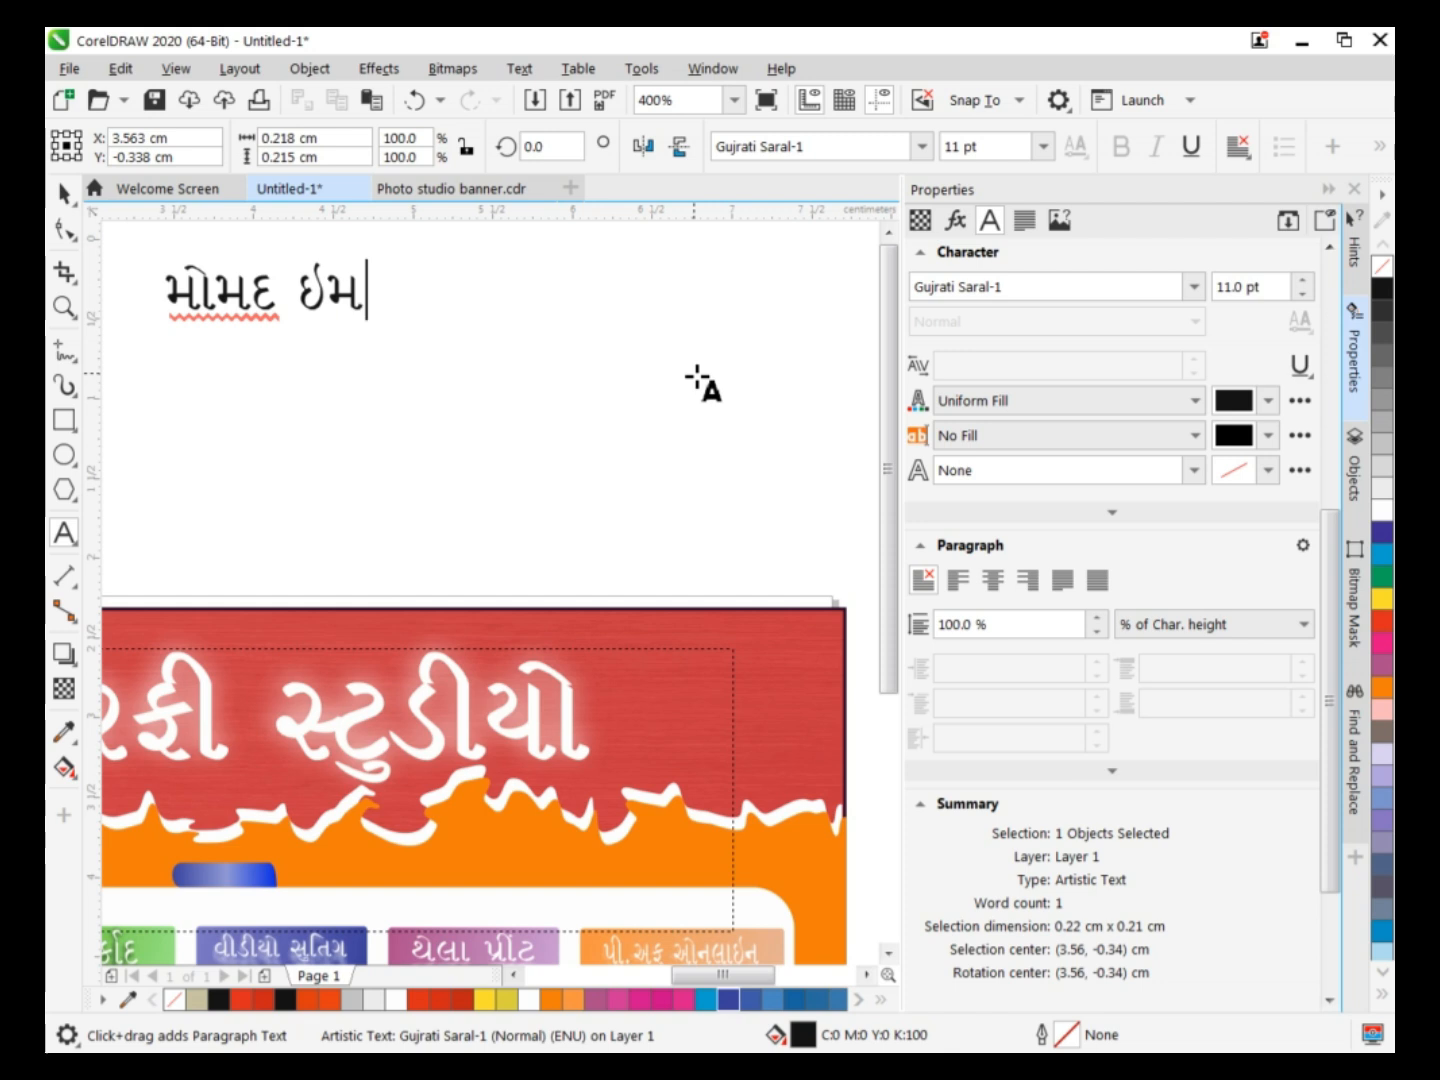
pyautogui.press('BackSpace')
pyautogui.press('BackSpace')
pyautogui.press('BackSpace')
pyautogui.press('BackSpace')
pyautogui.press('BackSpace')
pyautogui.press('BackSpace')
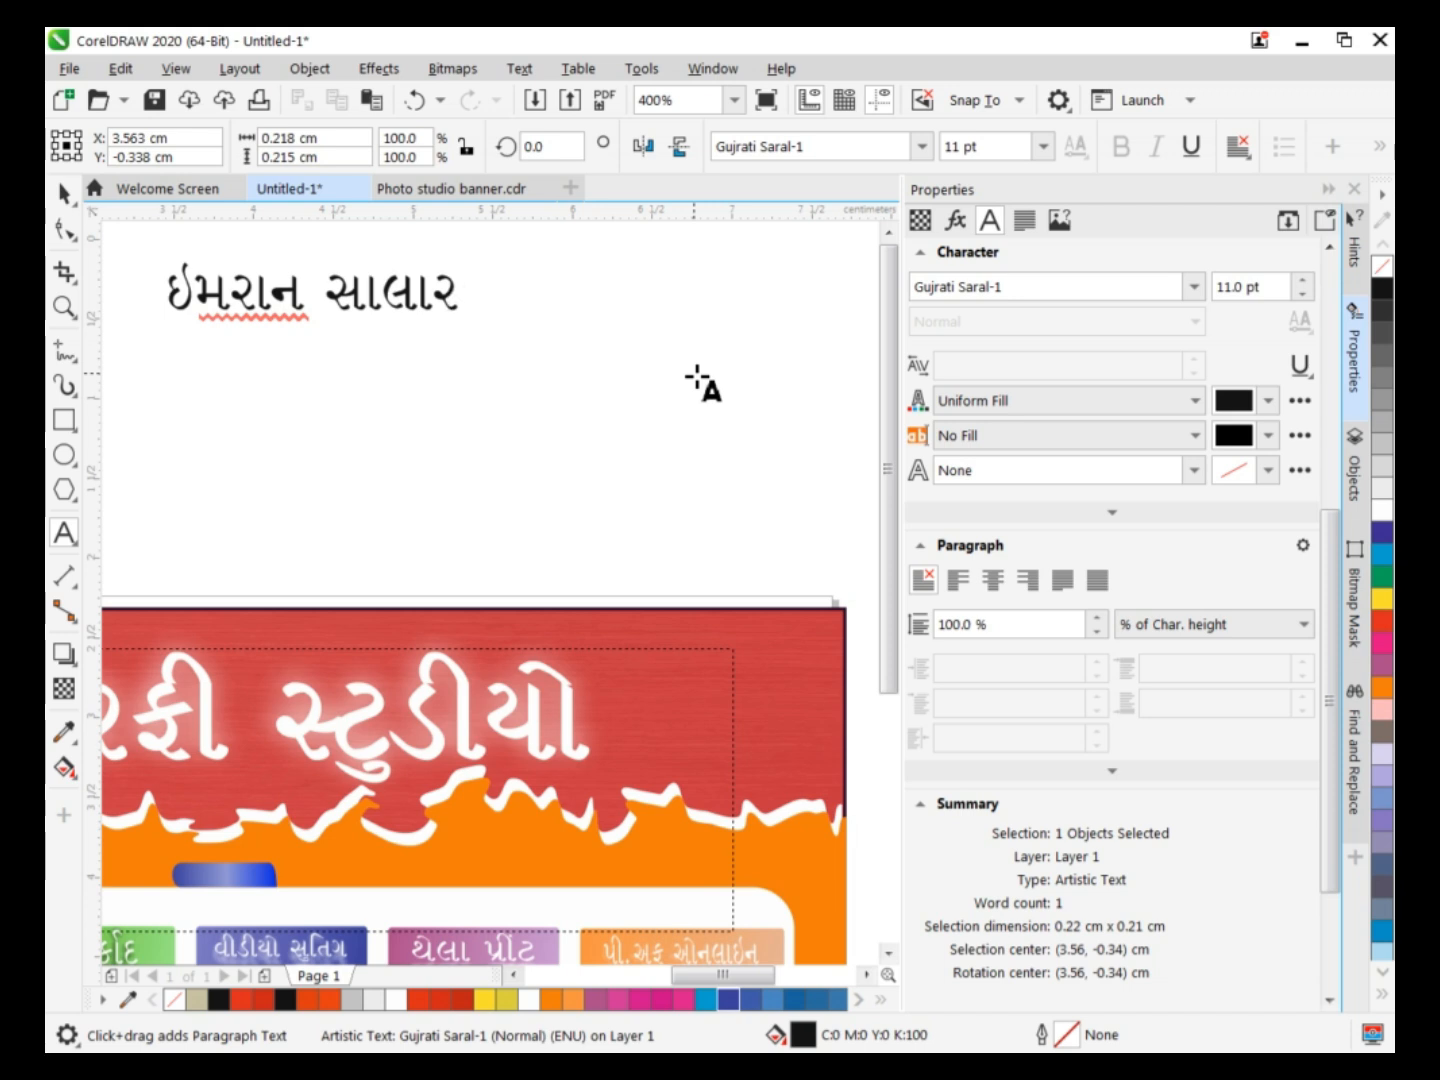
# Move the contact's name from above the banner down beside the blue plate and narrow it to about 0.75 cm wide.
pyautogui.click(64, 195)
pyautogui.click(314, 293)
pyautogui.click(284, 296)
pyautogui.moveTo(314, 290); pyautogui.dragTo(309, 872)
pyautogui.scroll(-2, 444, 755)
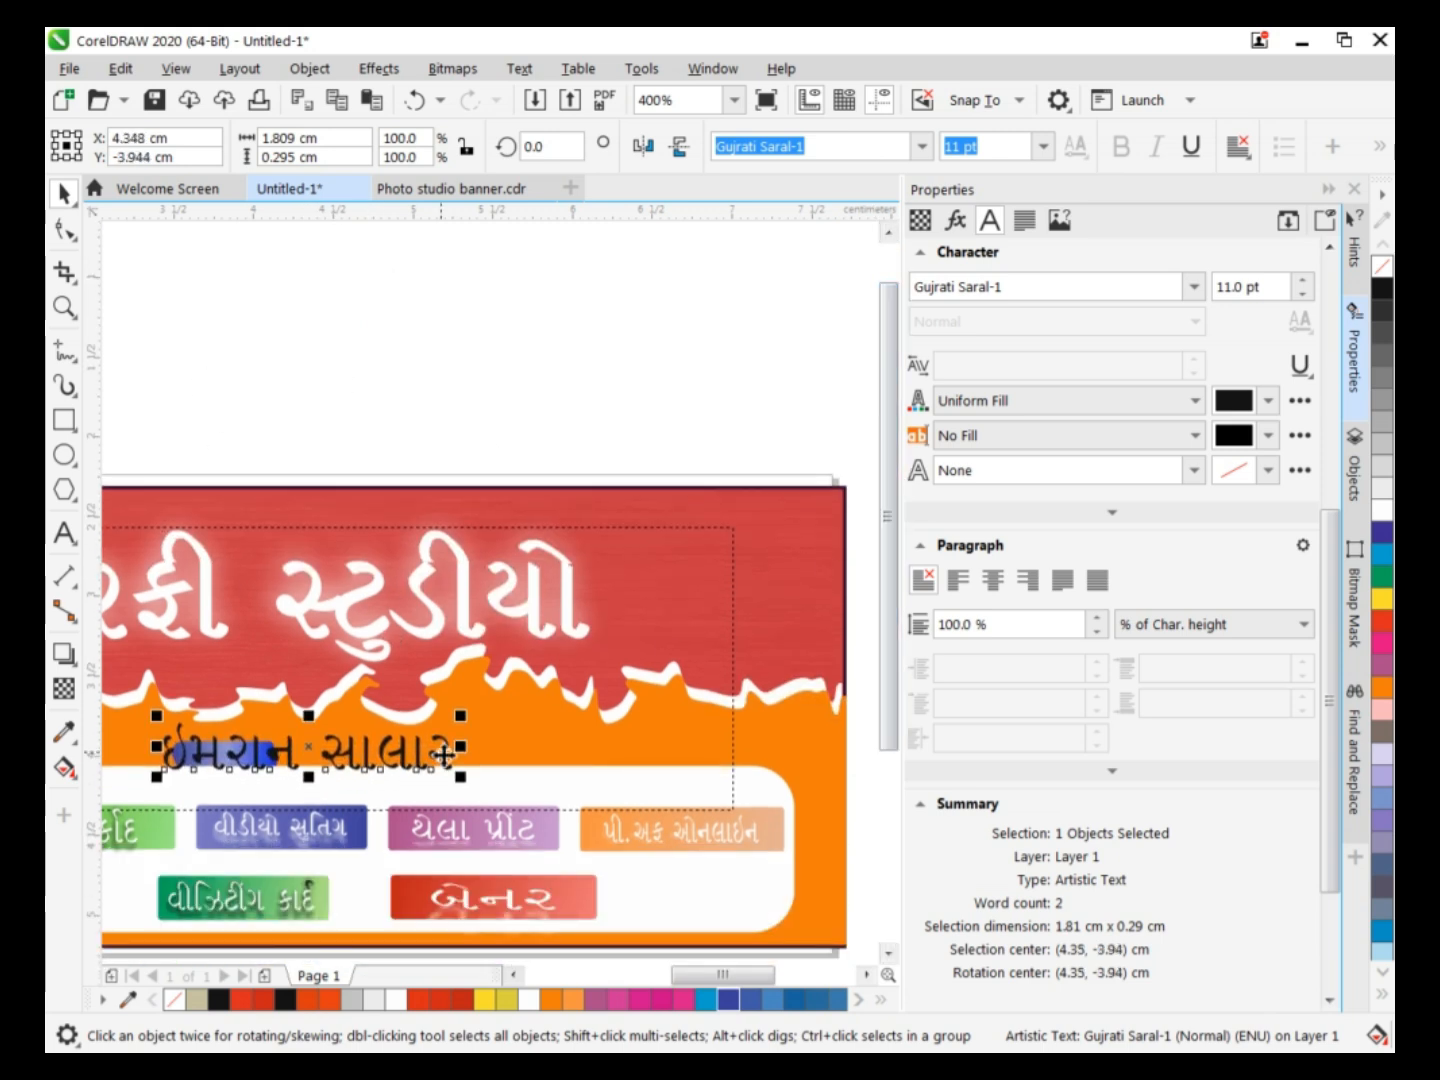
pyautogui.moveTo(467, 748); pyautogui.dragTo(395, 762)
# Heighten the blue plate to about 0.225 cm and fit the contact's name over it at about 6.6 pt.
pyautogui.click(238, 763)
pyautogui.scroll(2, 236, 760)
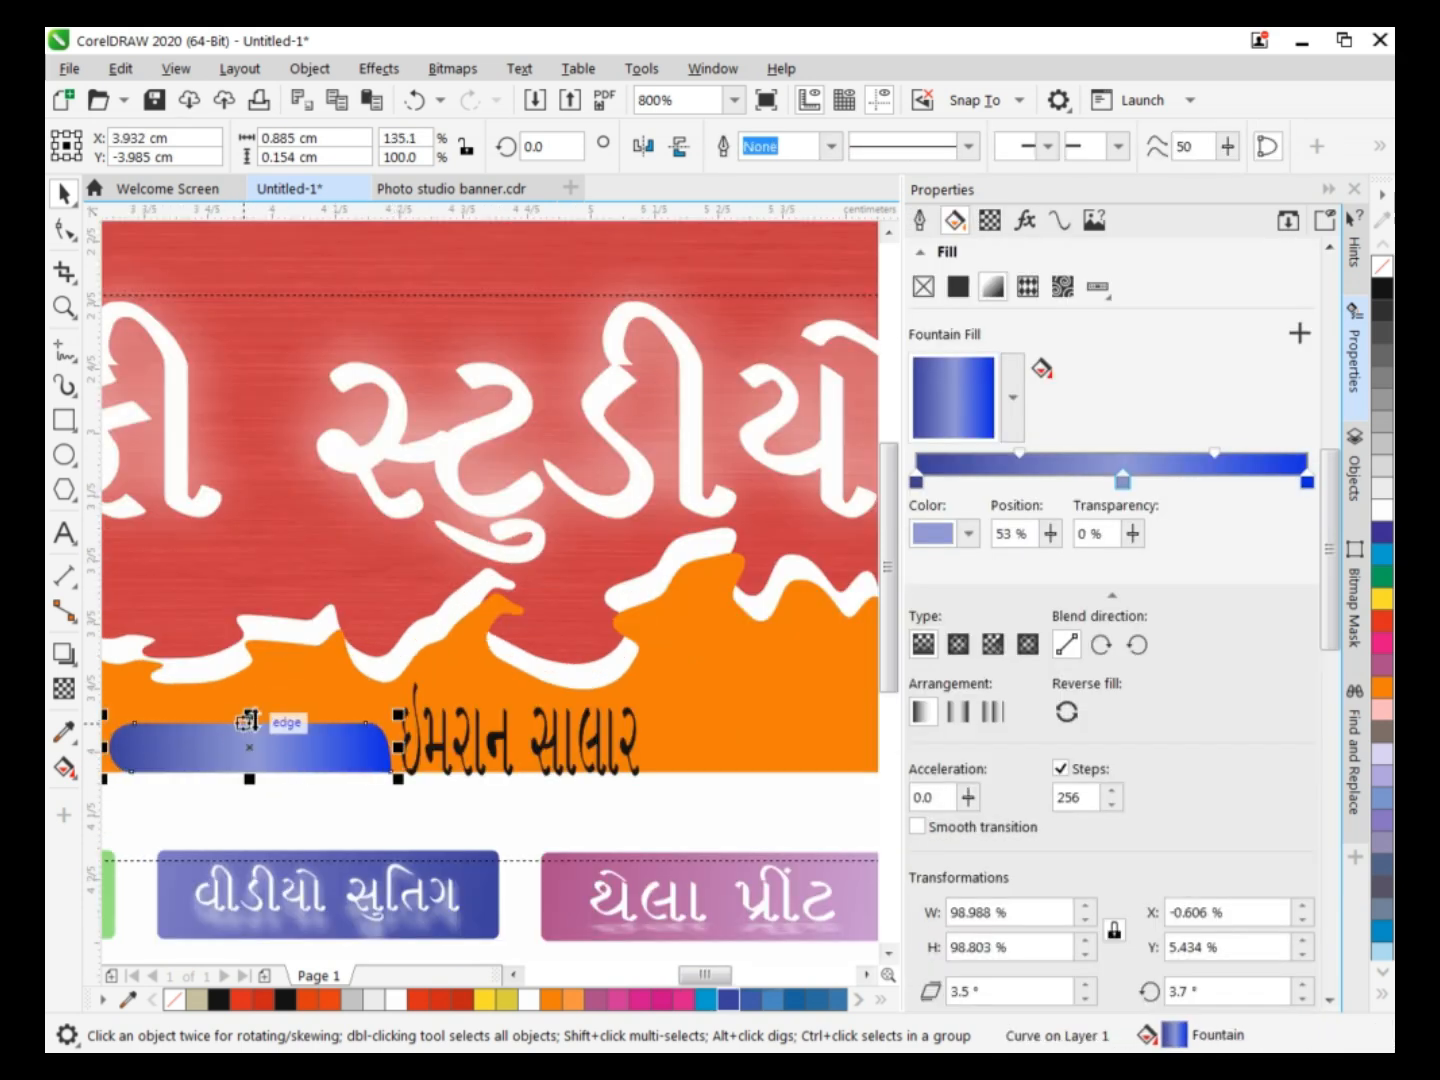
pyautogui.click(500, 748)
pyautogui.moveTo(500, 748); pyautogui.dragTo(252, 740)
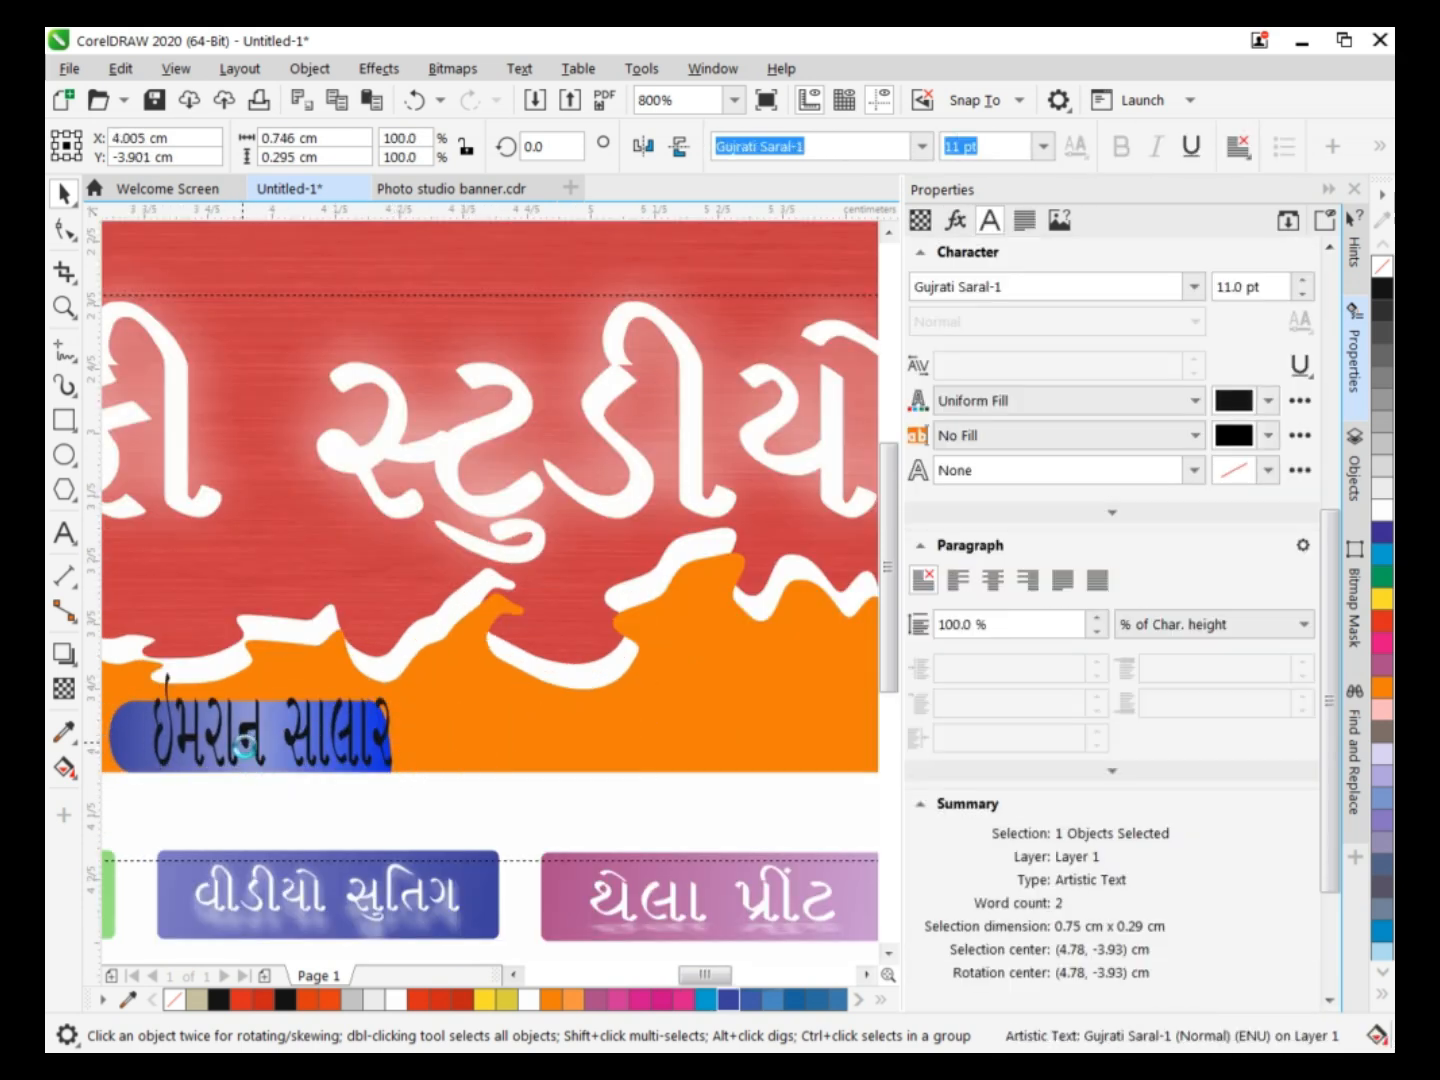
pyautogui.moveTo(273, 664); pyautogui.dragTo(289, 759)
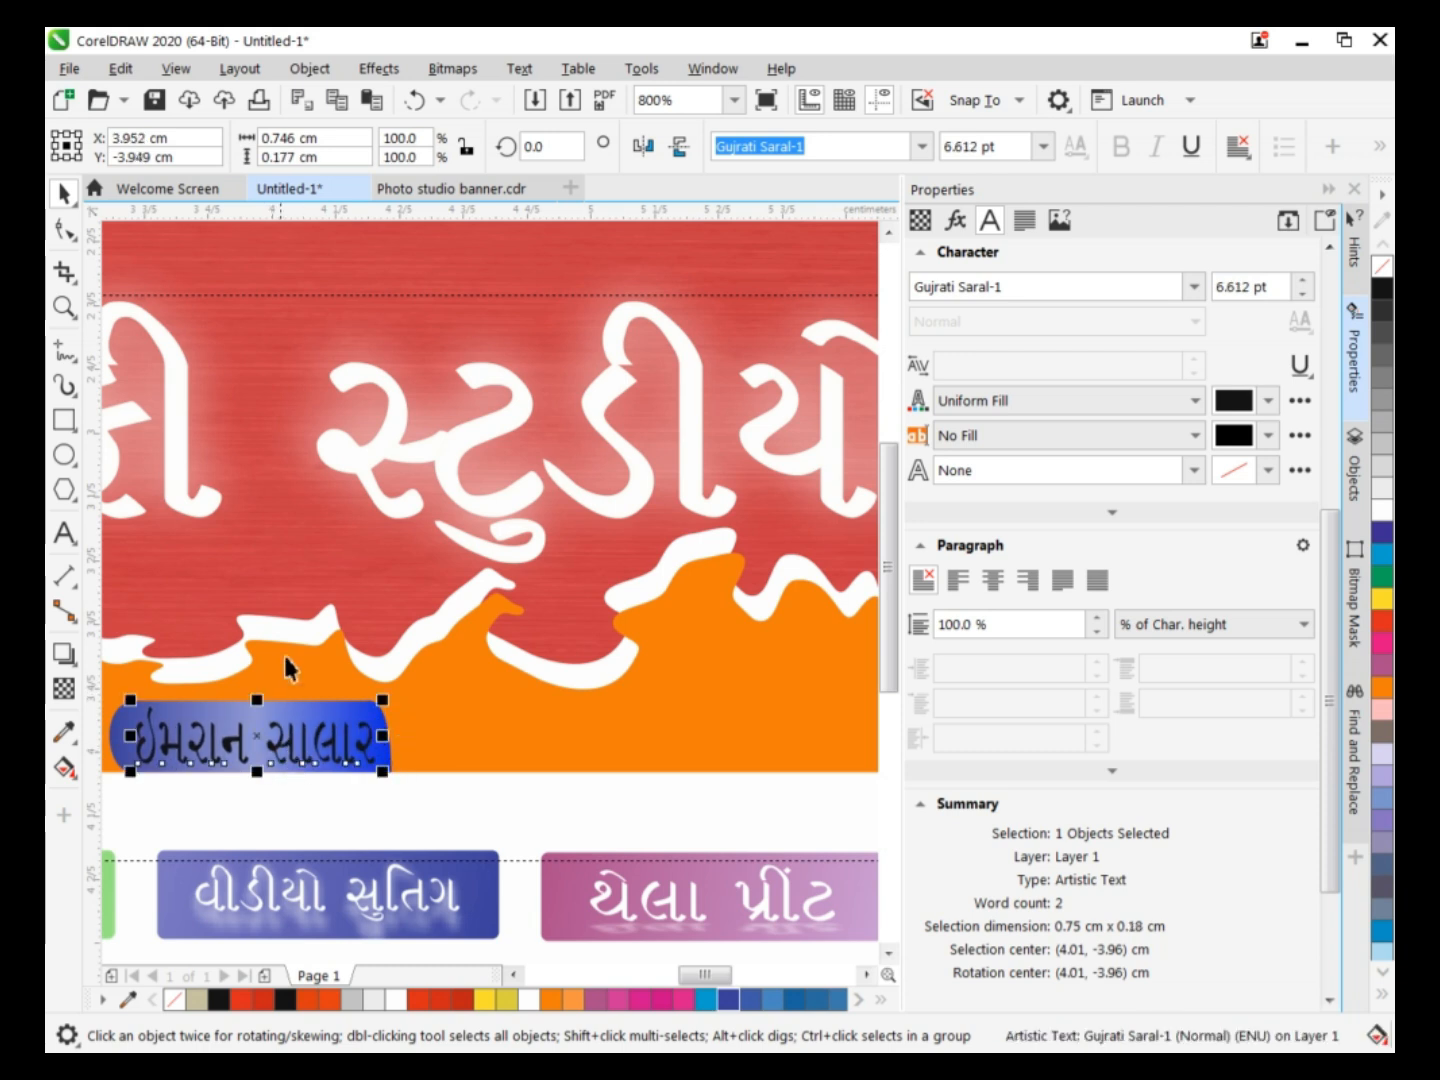
# Fill the contact's name with white and add a downward drop shadow with the Normal merge mode.
pyautogui.click(1382, 509)
pyautogui.click(64, 653)
pyautogui.moveTo(257, 707); pyautogui.dragTo(255, 771)
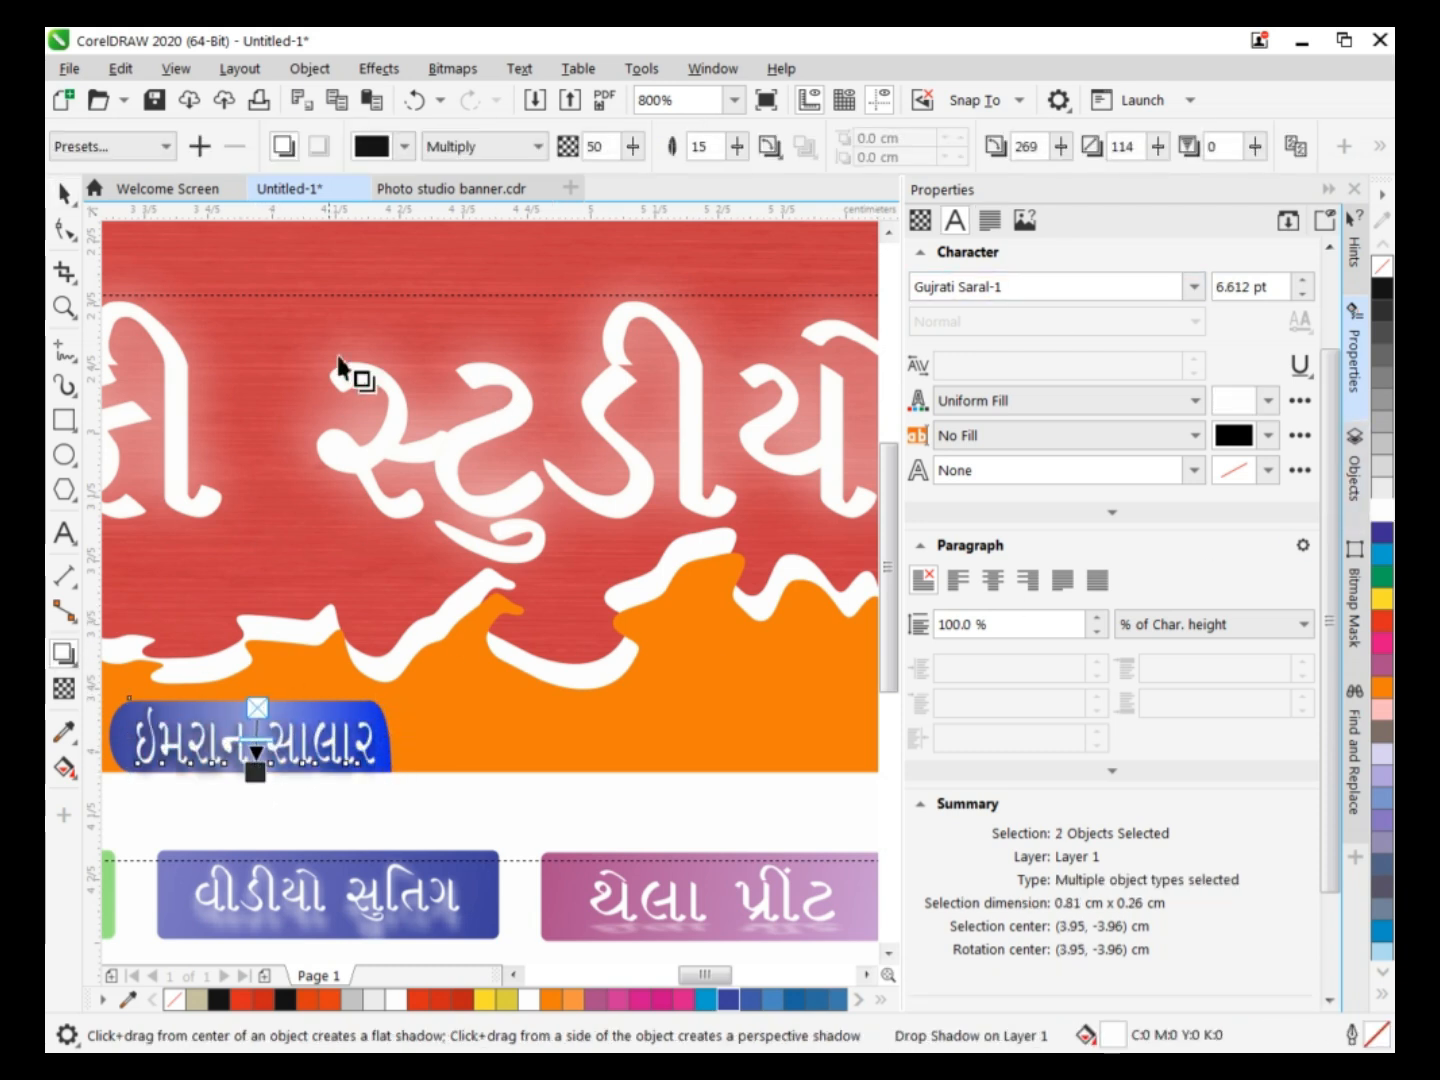
pyautogui.click(371, 146)
pyautogui.click(443, 296)
pyautogui.click(505, 147)
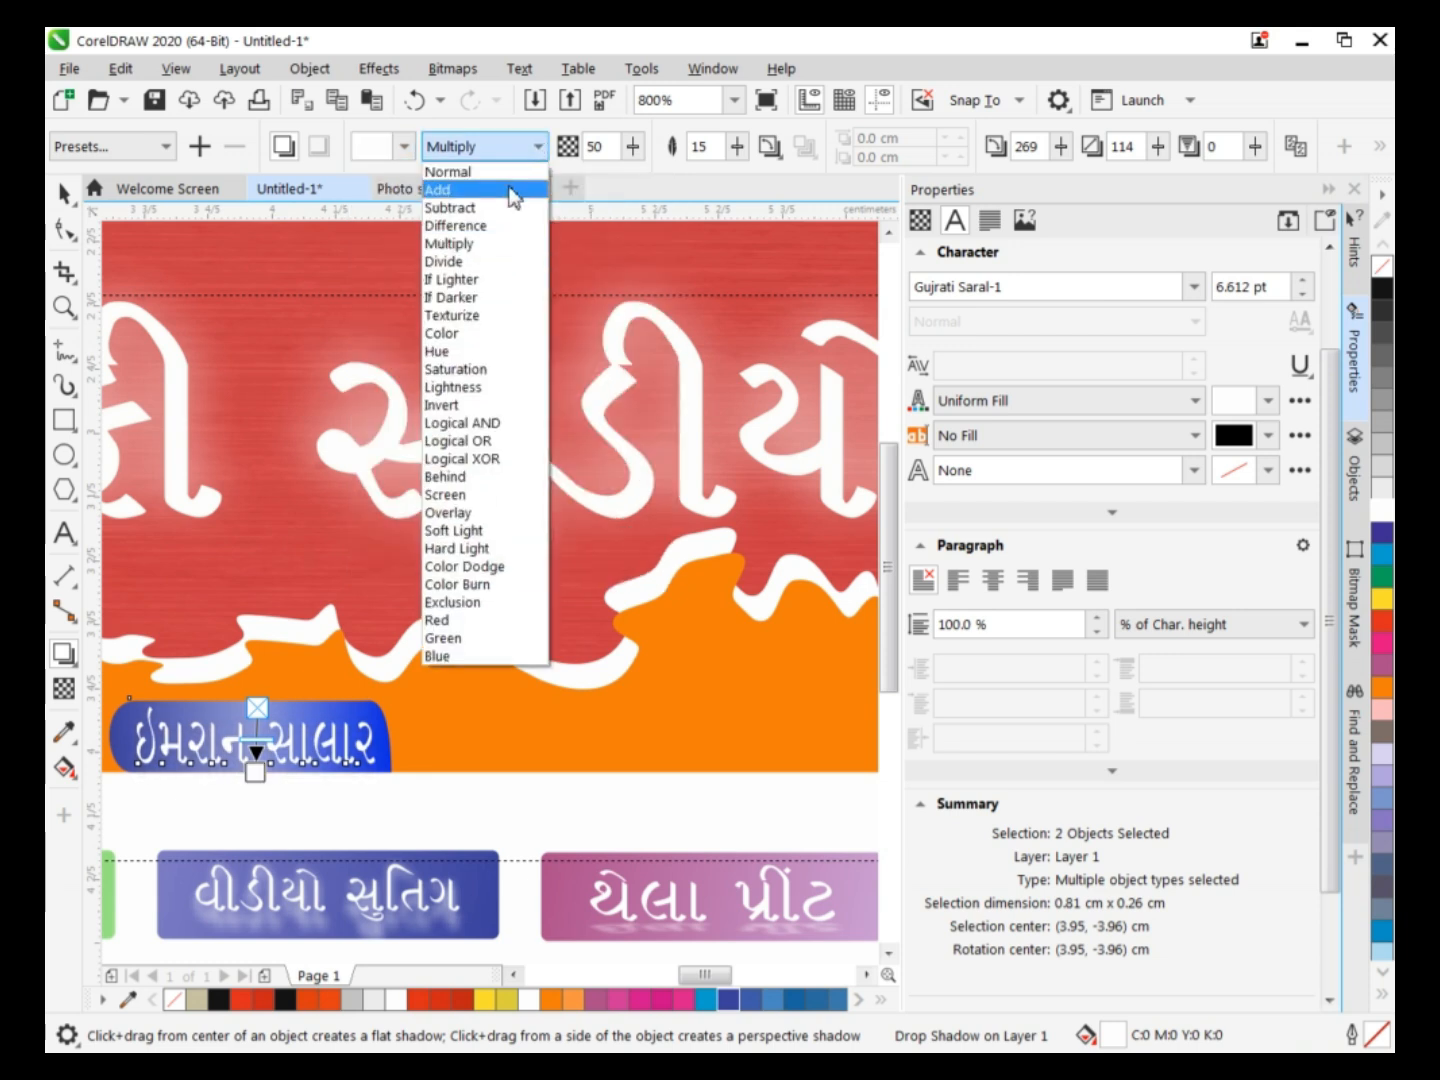
pyautogui.click(505, 172)
# Try black and yellow for the name's drop shadow and choose light gray from the CMYK palette.
pyautogui.click(366, 148)
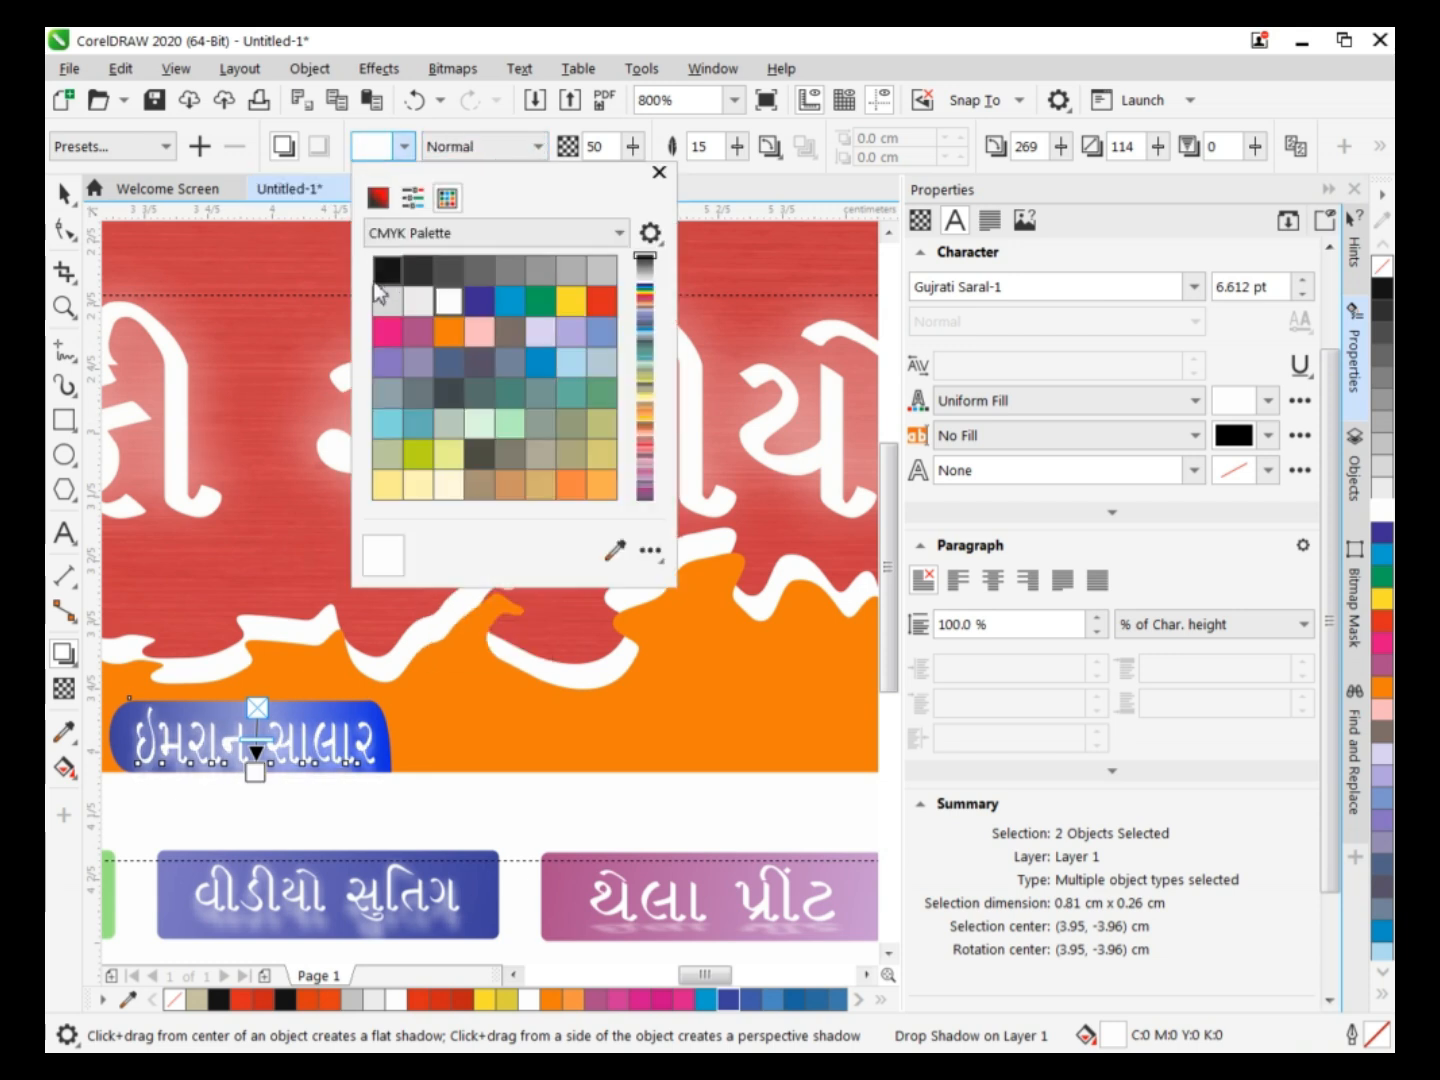
pyautogui.click(387, 269)
pyautogui.click(571, 300)
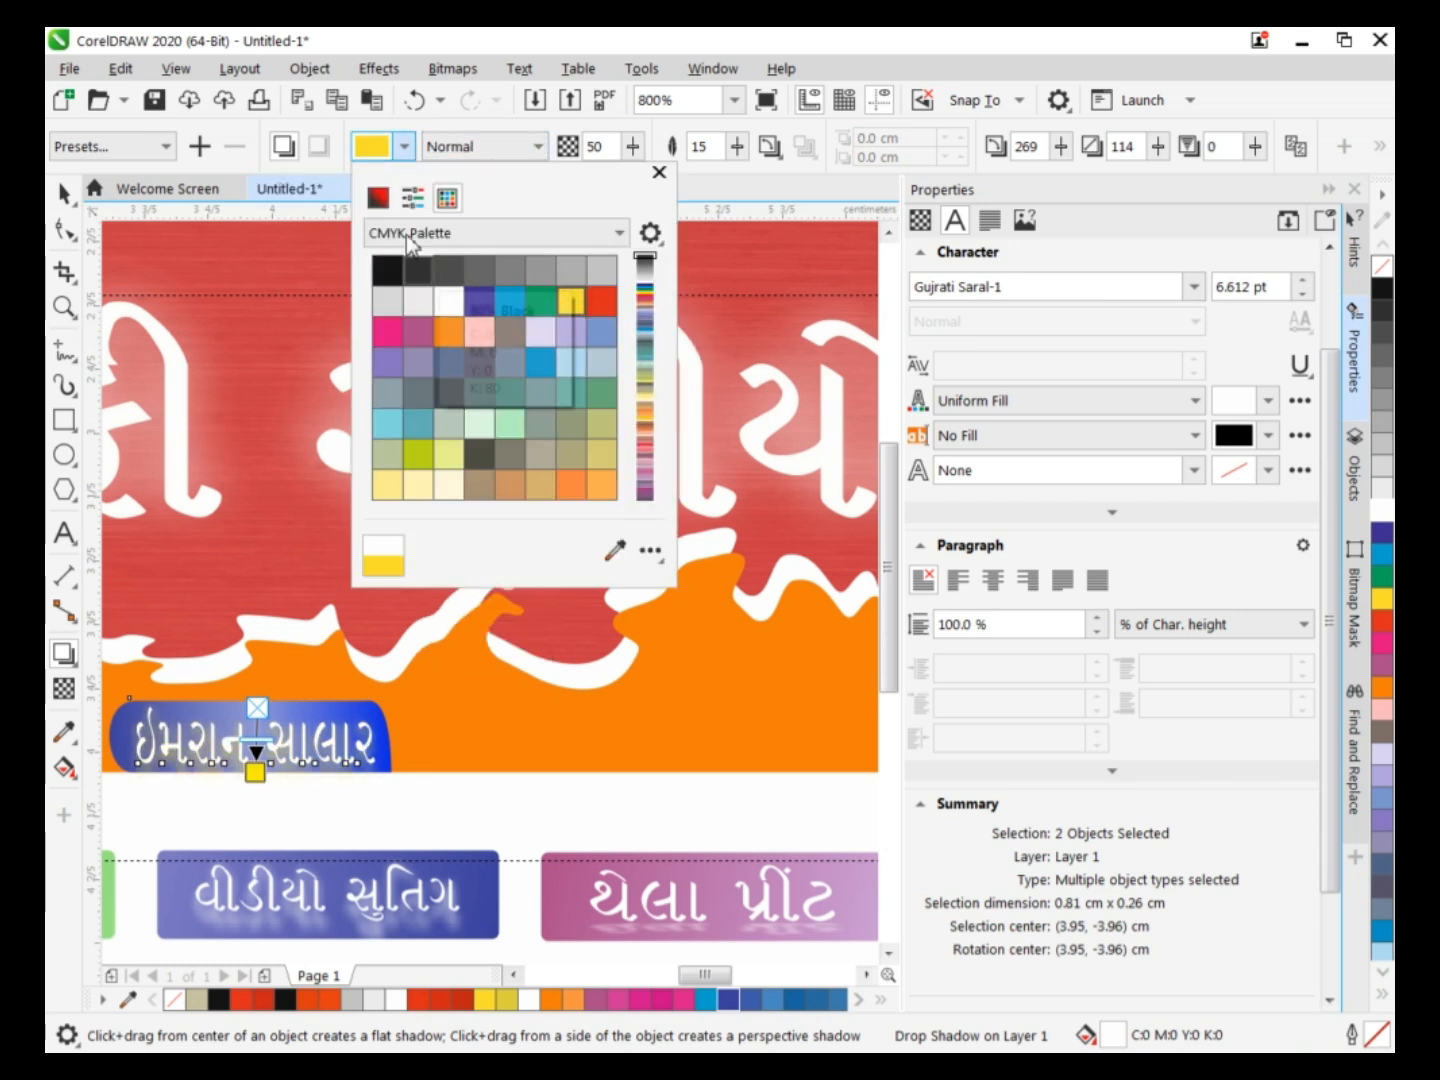
pyautogui.click(387, 269)
pyautogui.click(598, 273)
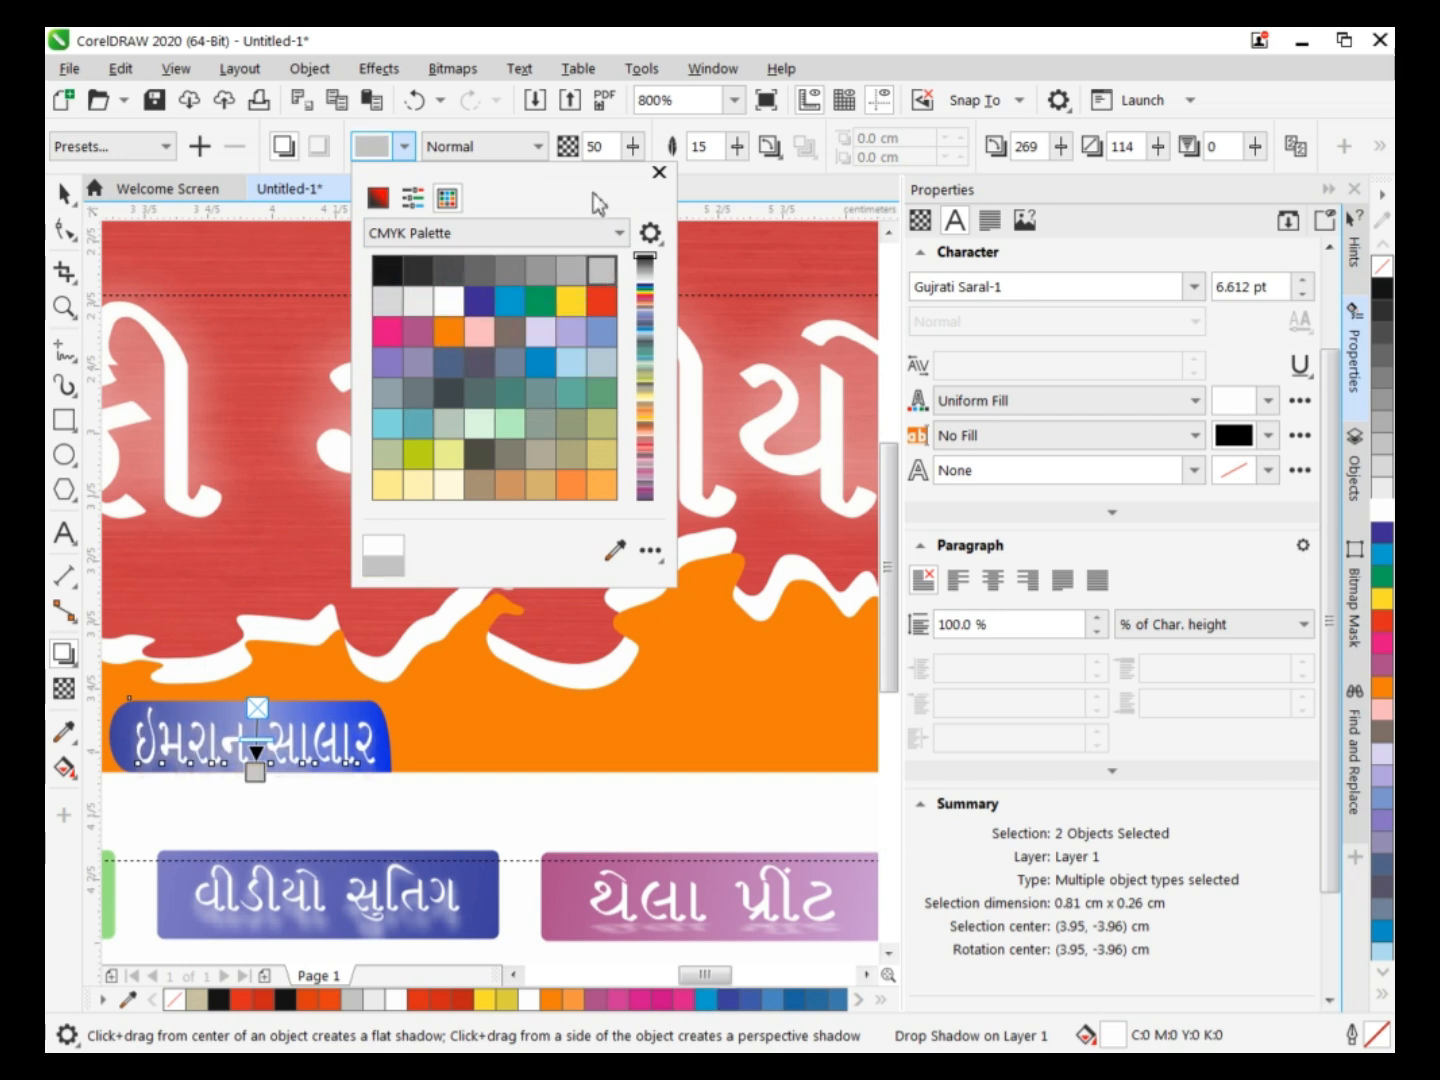
pyautogui.click(659, 173)
pyautogui.click(66, 194)
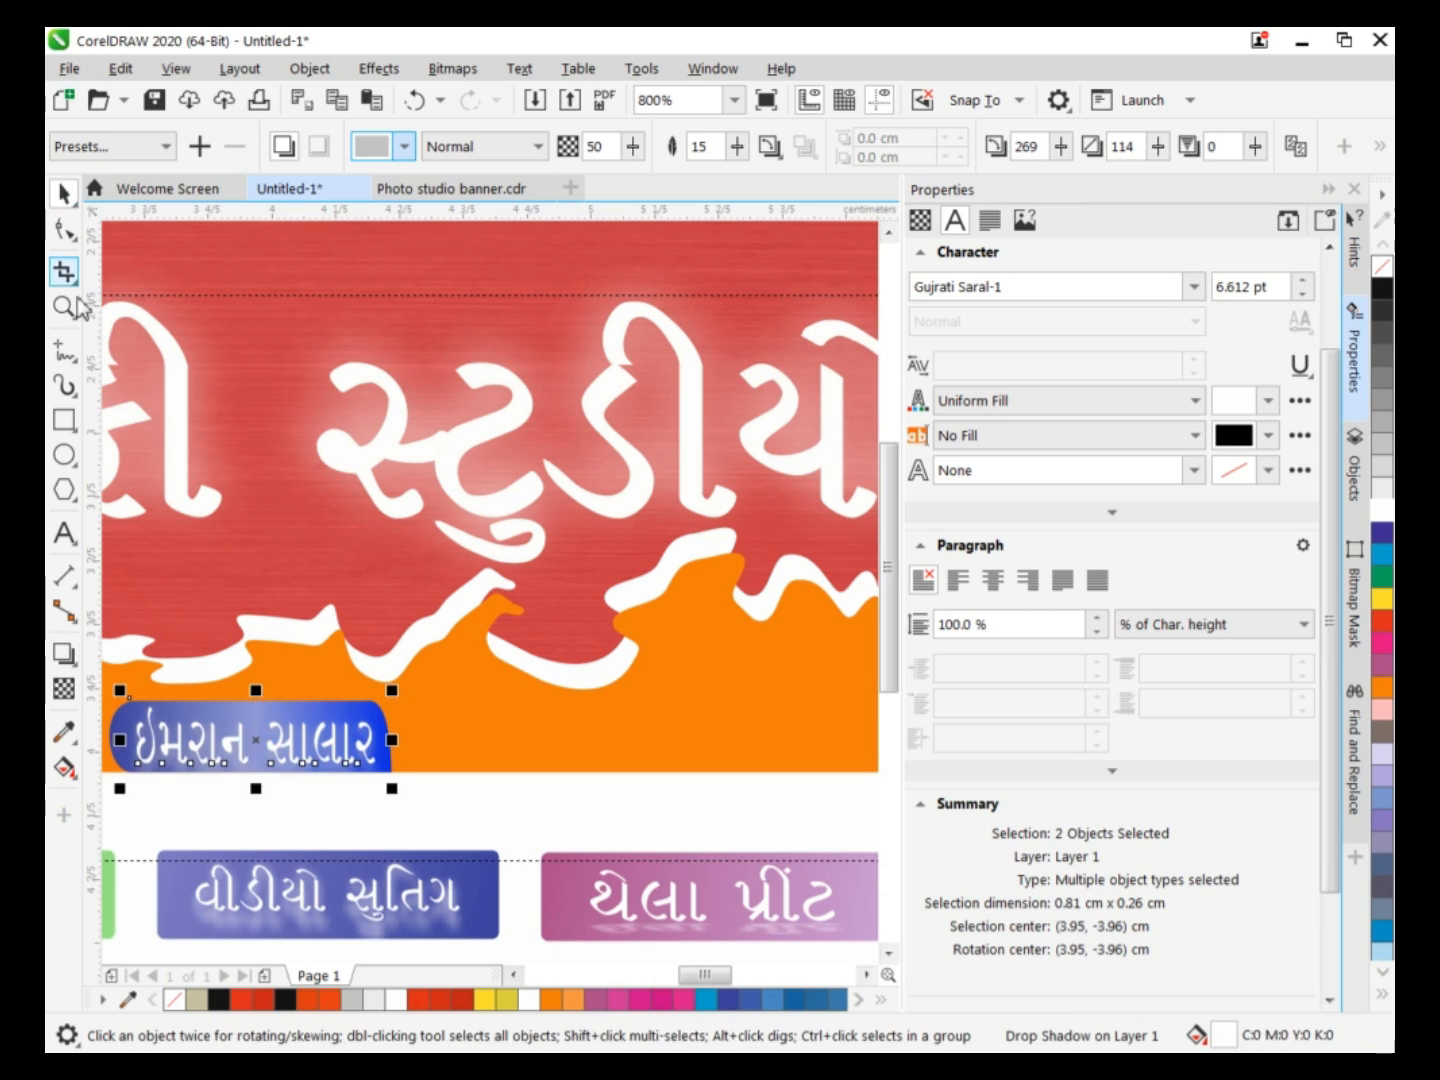
pyautogui.click(420, 785)
pyautogui.scroll(-1, 428, 796)
pyautogui.moveTo(890, 492); pyautogui.dragTo(890, 563)
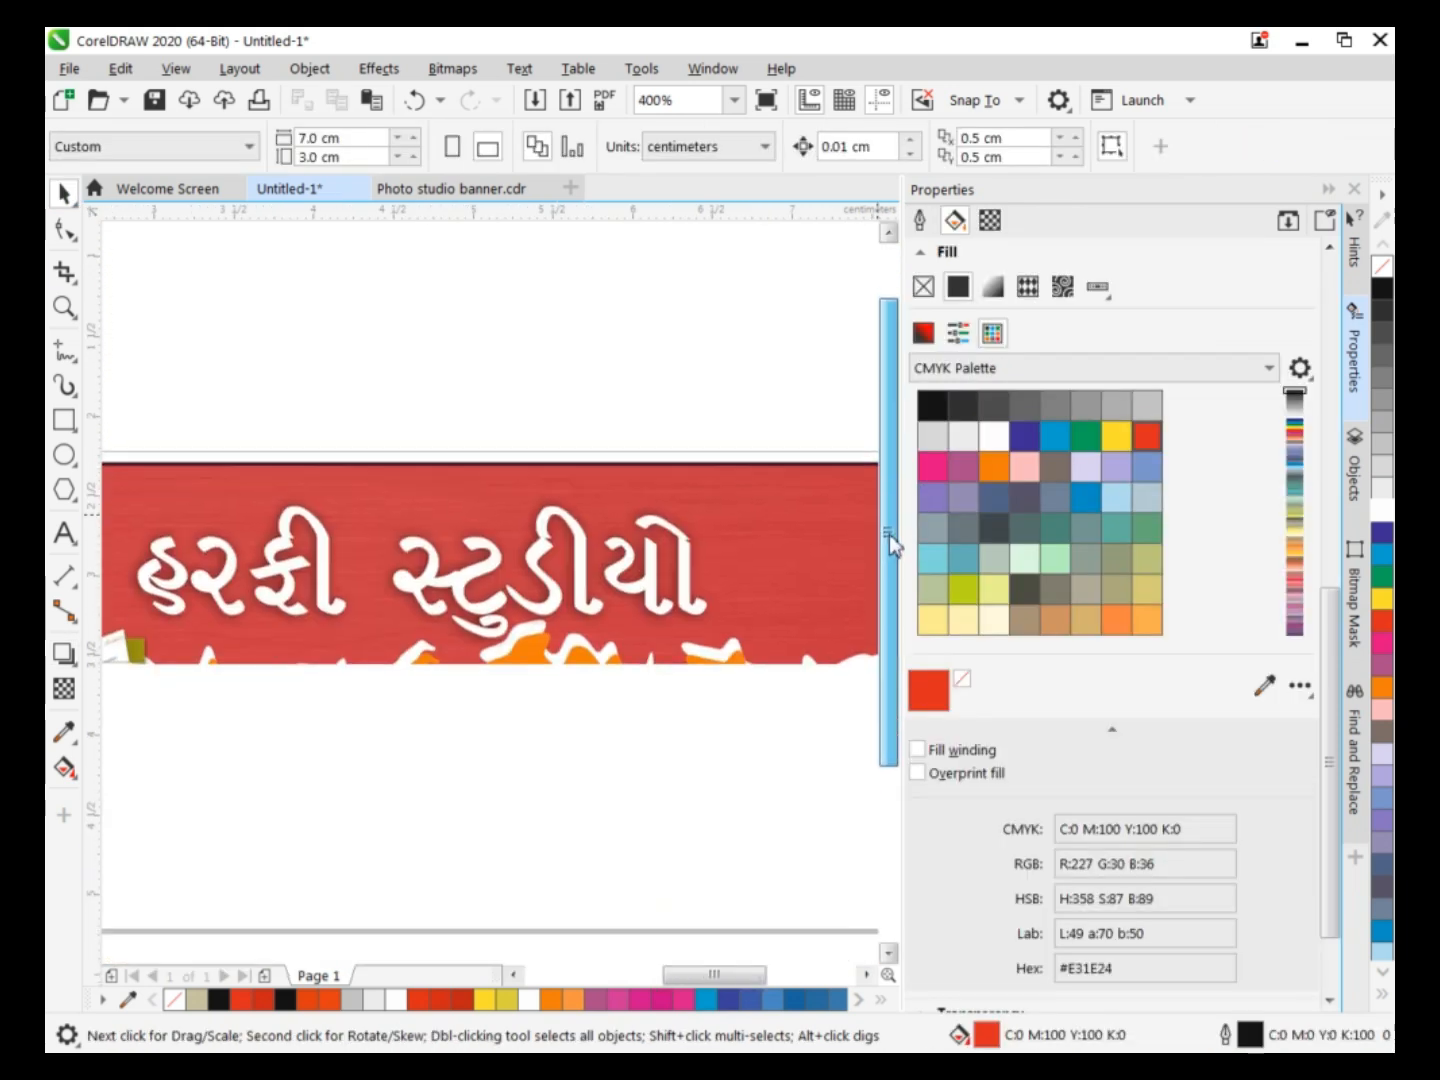
pyautogui.moveTo(226, 655); pyautogui.dragTo(263, 685)
pyautogui.hotkey('ctrl', 'z')
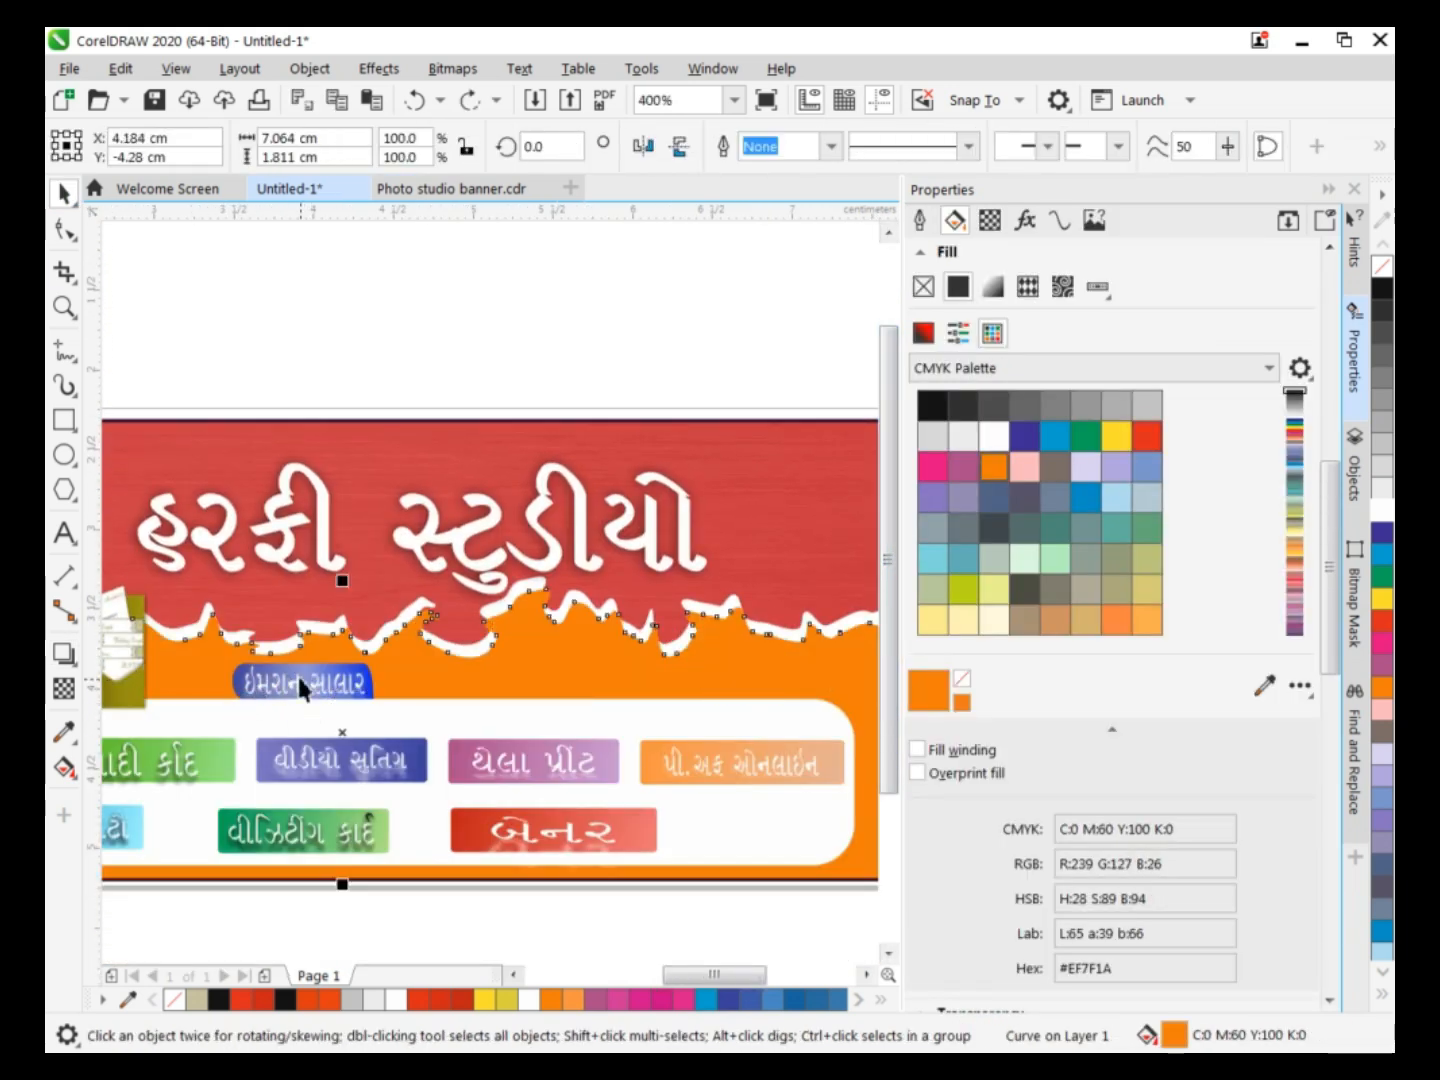
pyautogui.click(304, 682)
pyautogui.click(275, 670)
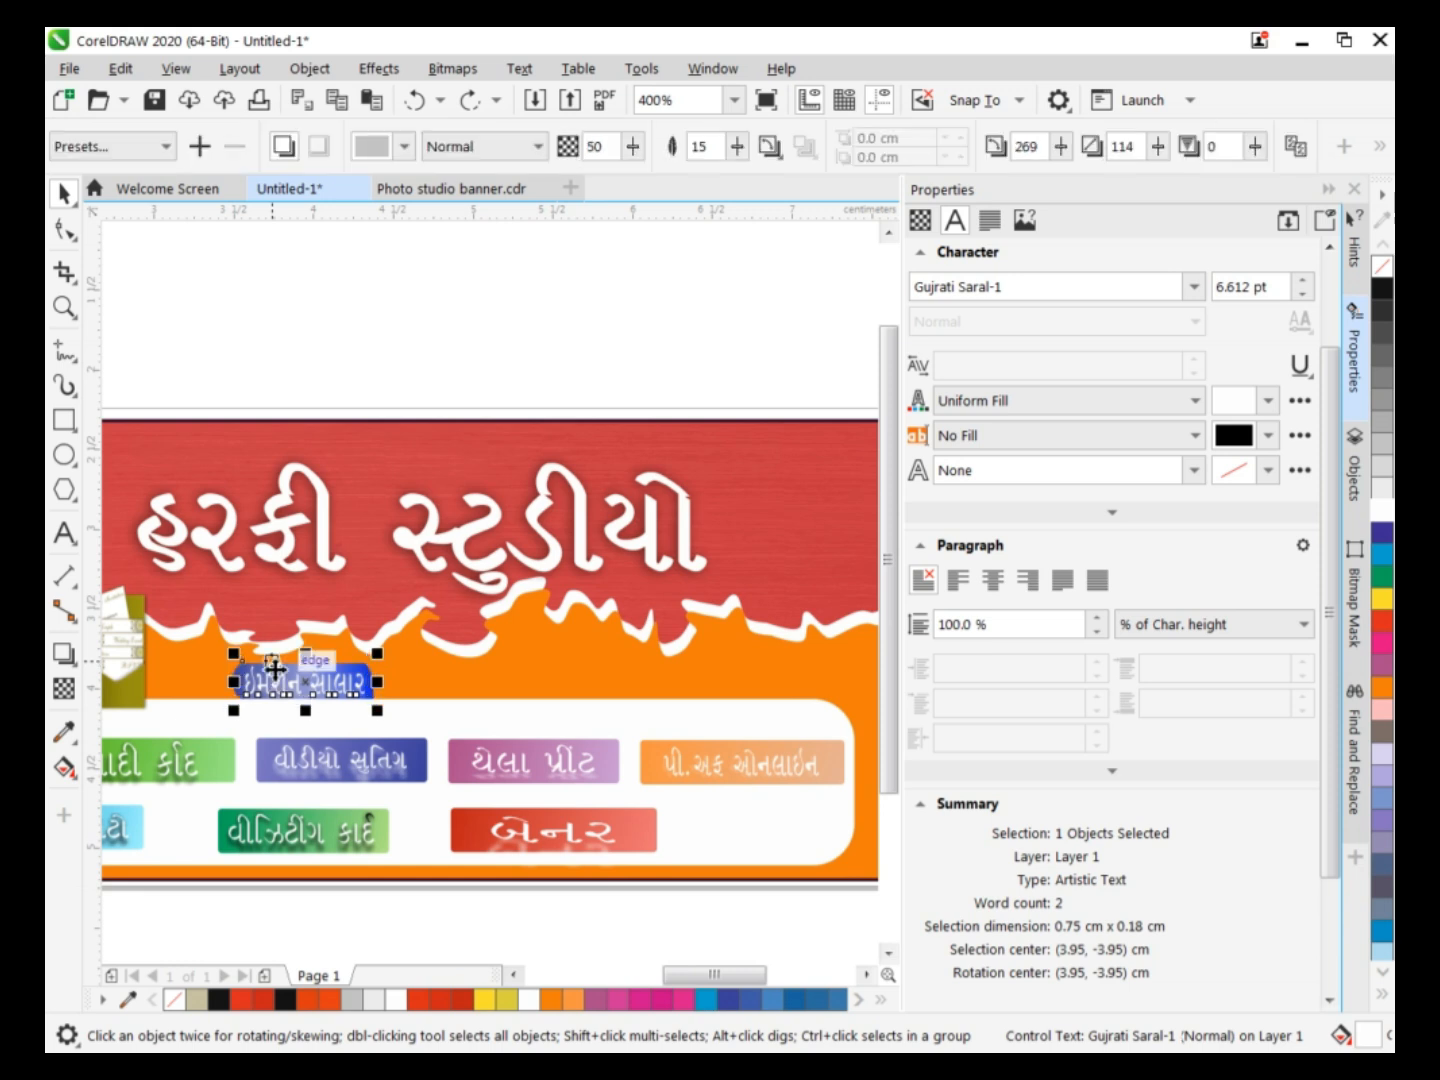
pyautogui.moveTo(380, 681); pyautogui.dragTo(442, 692)
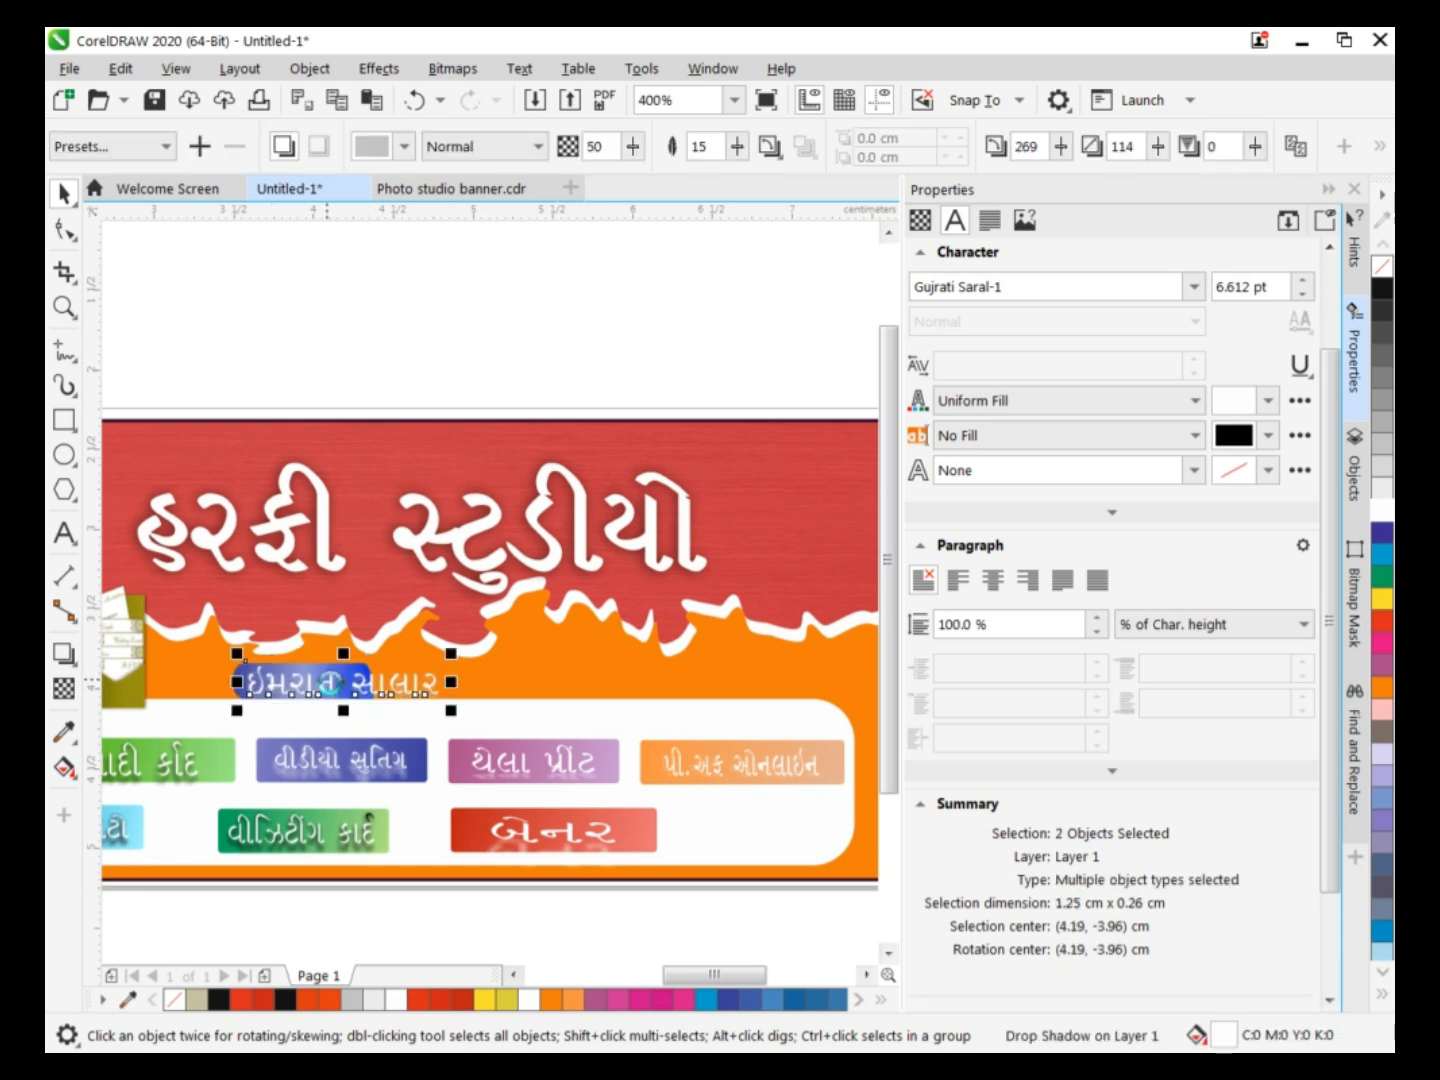
pyautogui.hotkey('ctrl', 'z')
pyautogui.click(347, 327)
# Select the blue plate together with the contact's name and enlarge both to about 1.22 × 0.28 cm.
pyautogui.click(262, 692)
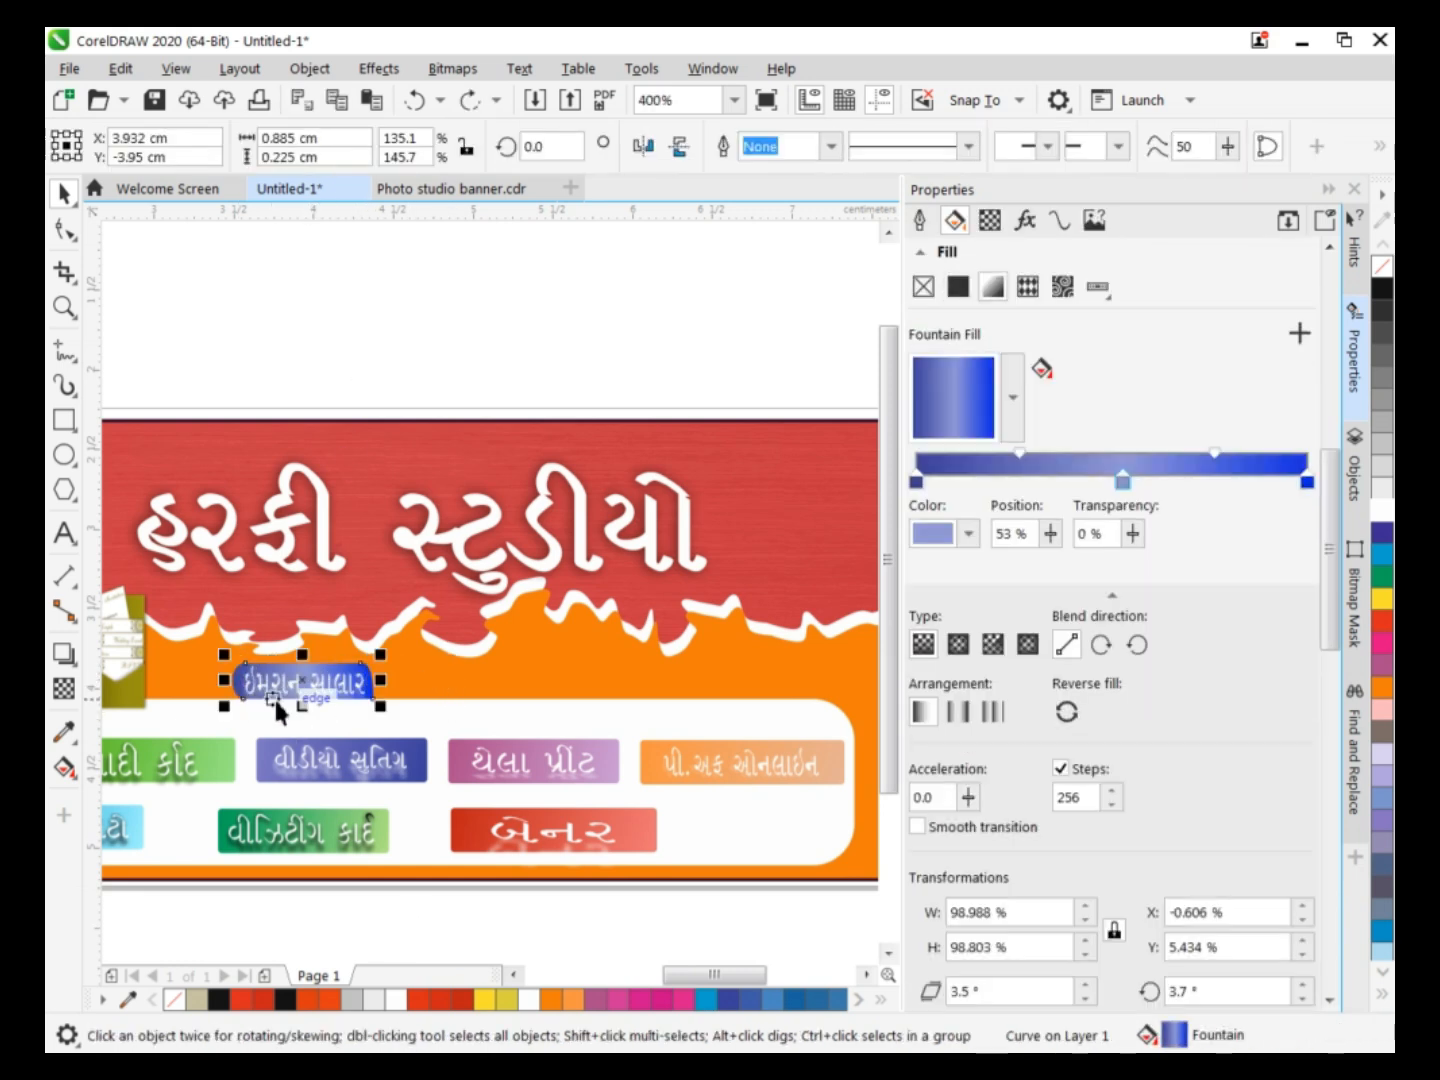
pyautogui.keyDown('shift'); pyautogui.click(343, 692); pyautogui.keyUp('shift')
pyautogui.moveTo(382, 681); pyautogui.dragTo(438, 683)
pyautogui.moveTo(335, 660); pyautogui.dragTo(331, 641)
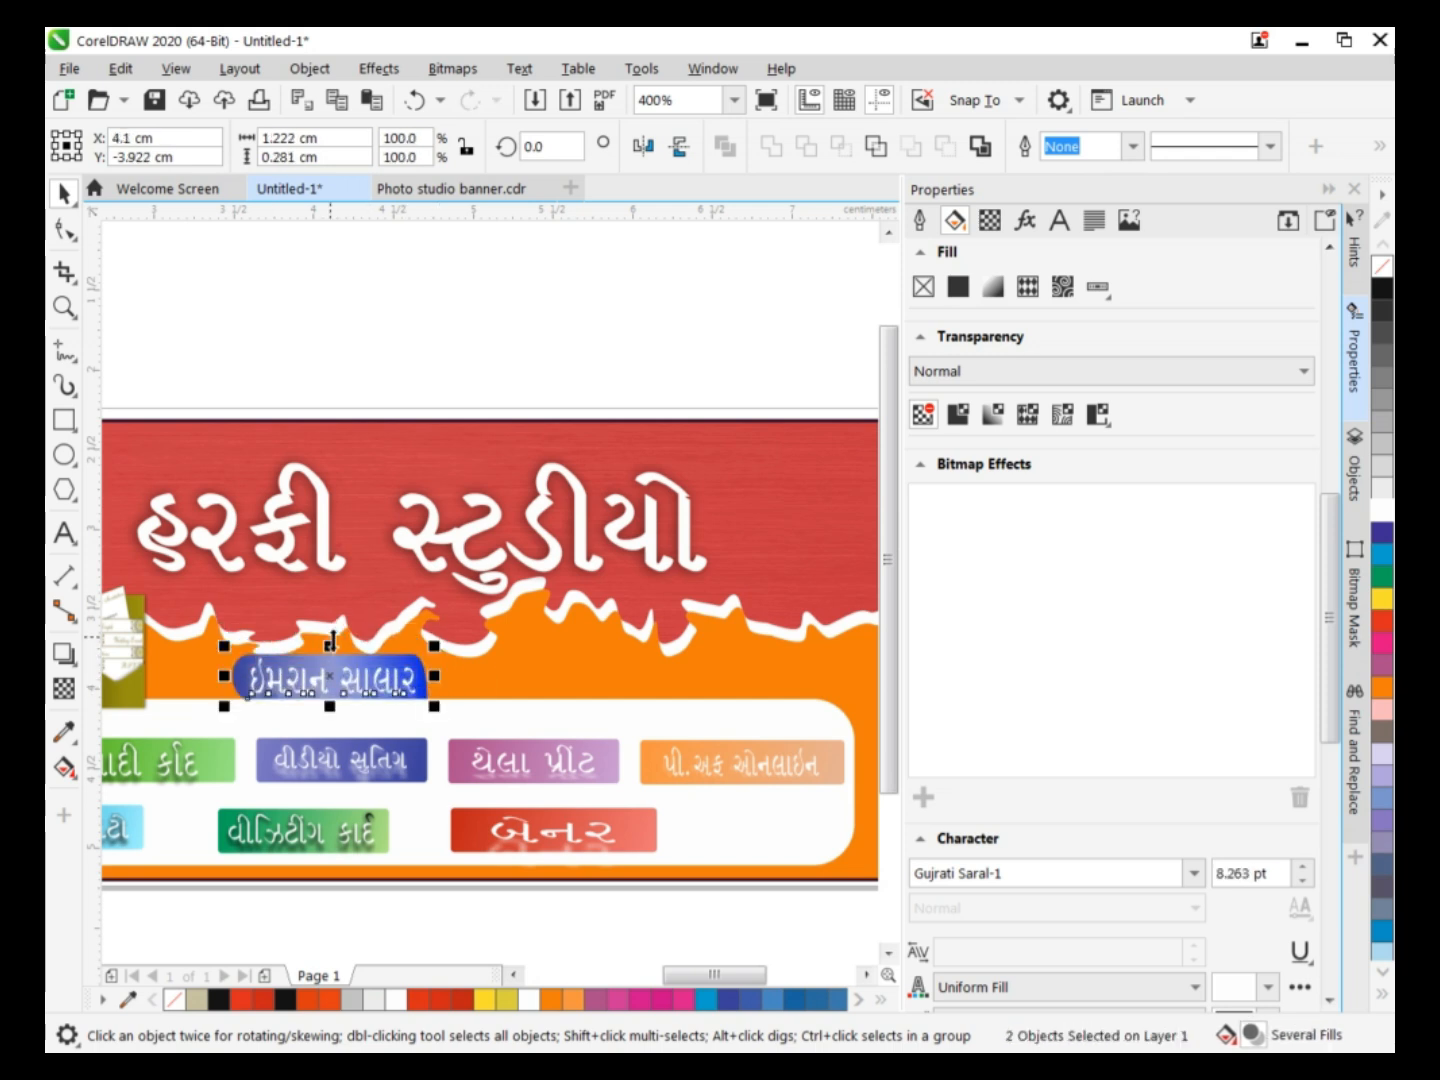
pyautogui.click(410, 339)
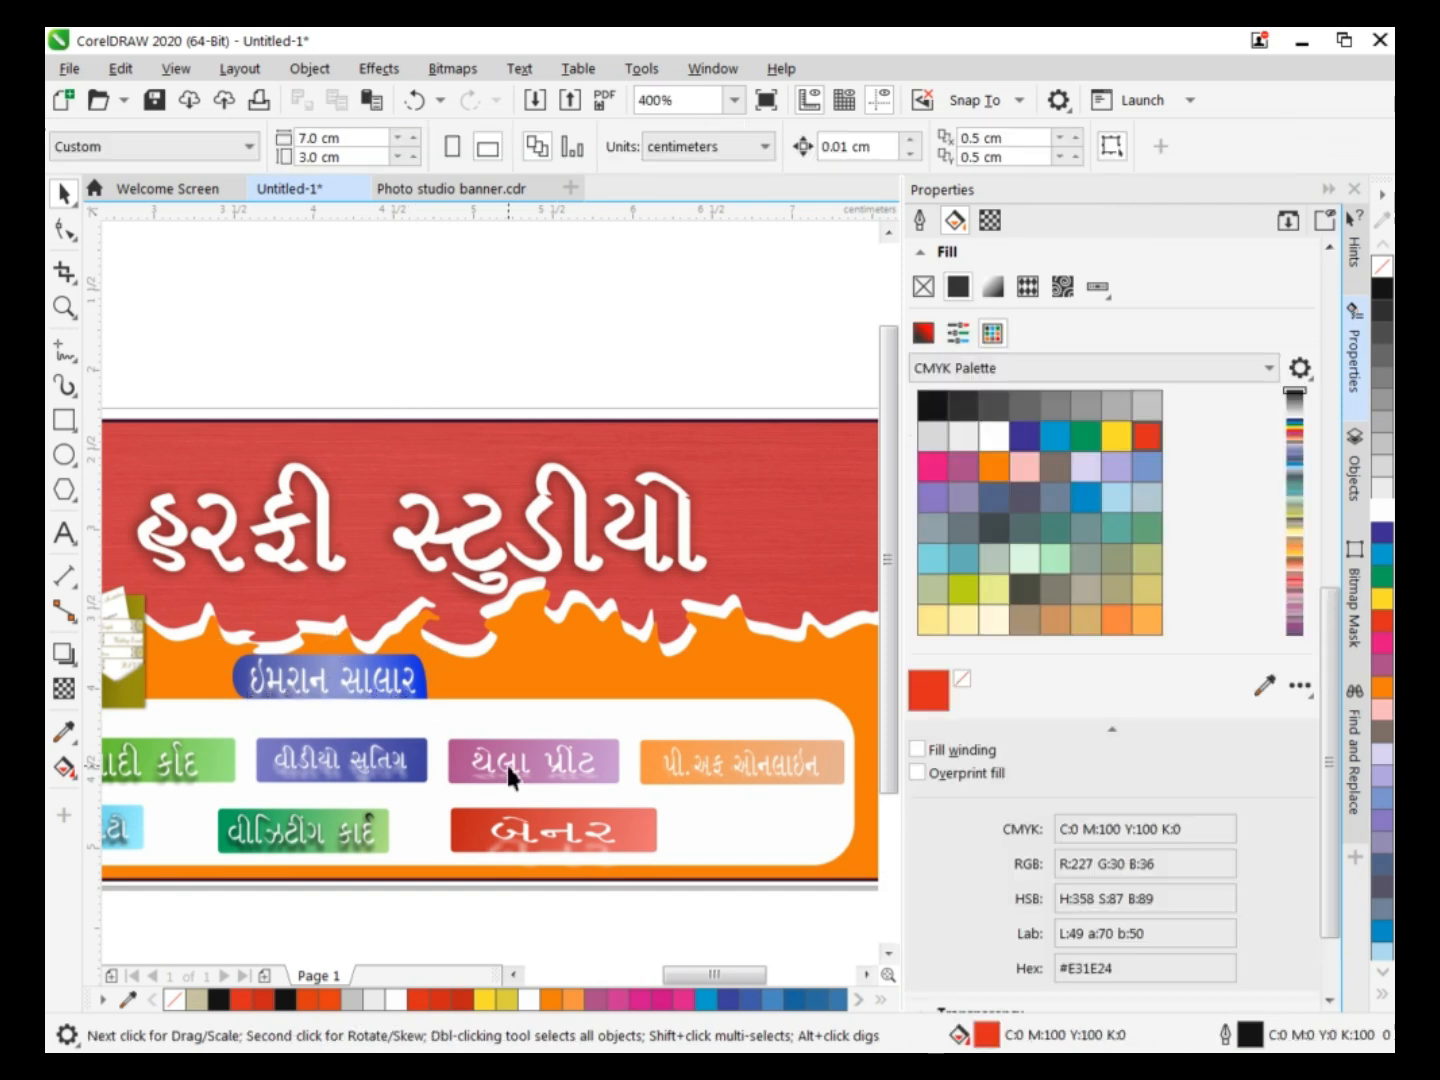
# Resize the photo camera image, bring it to the front and place it on the torn edge just above the blue name plate.
pyautogui.moveTo(740, 978); pyautogui.dragTo(675, 958)
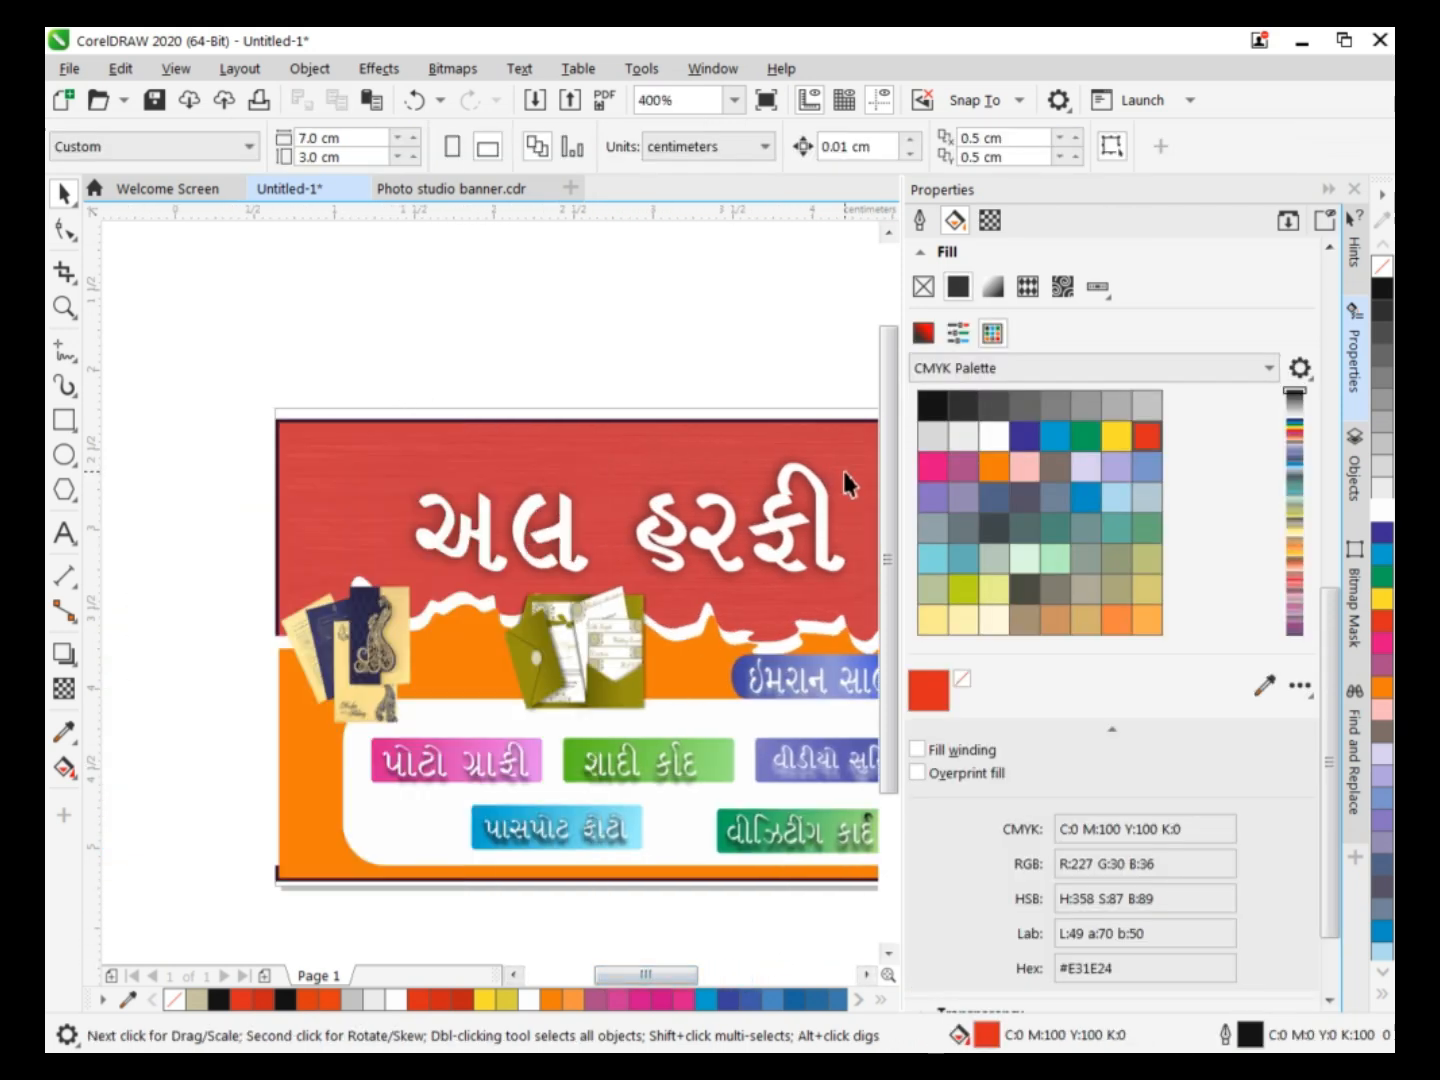
pyautogui.scroll(-2, 843, 471)
pyautogui.moveTo(360, 610); pyautogui.dragTo(846, 551)
pyautogui.moveTo(716, 978); pyautogui.dragTo(733, 985)
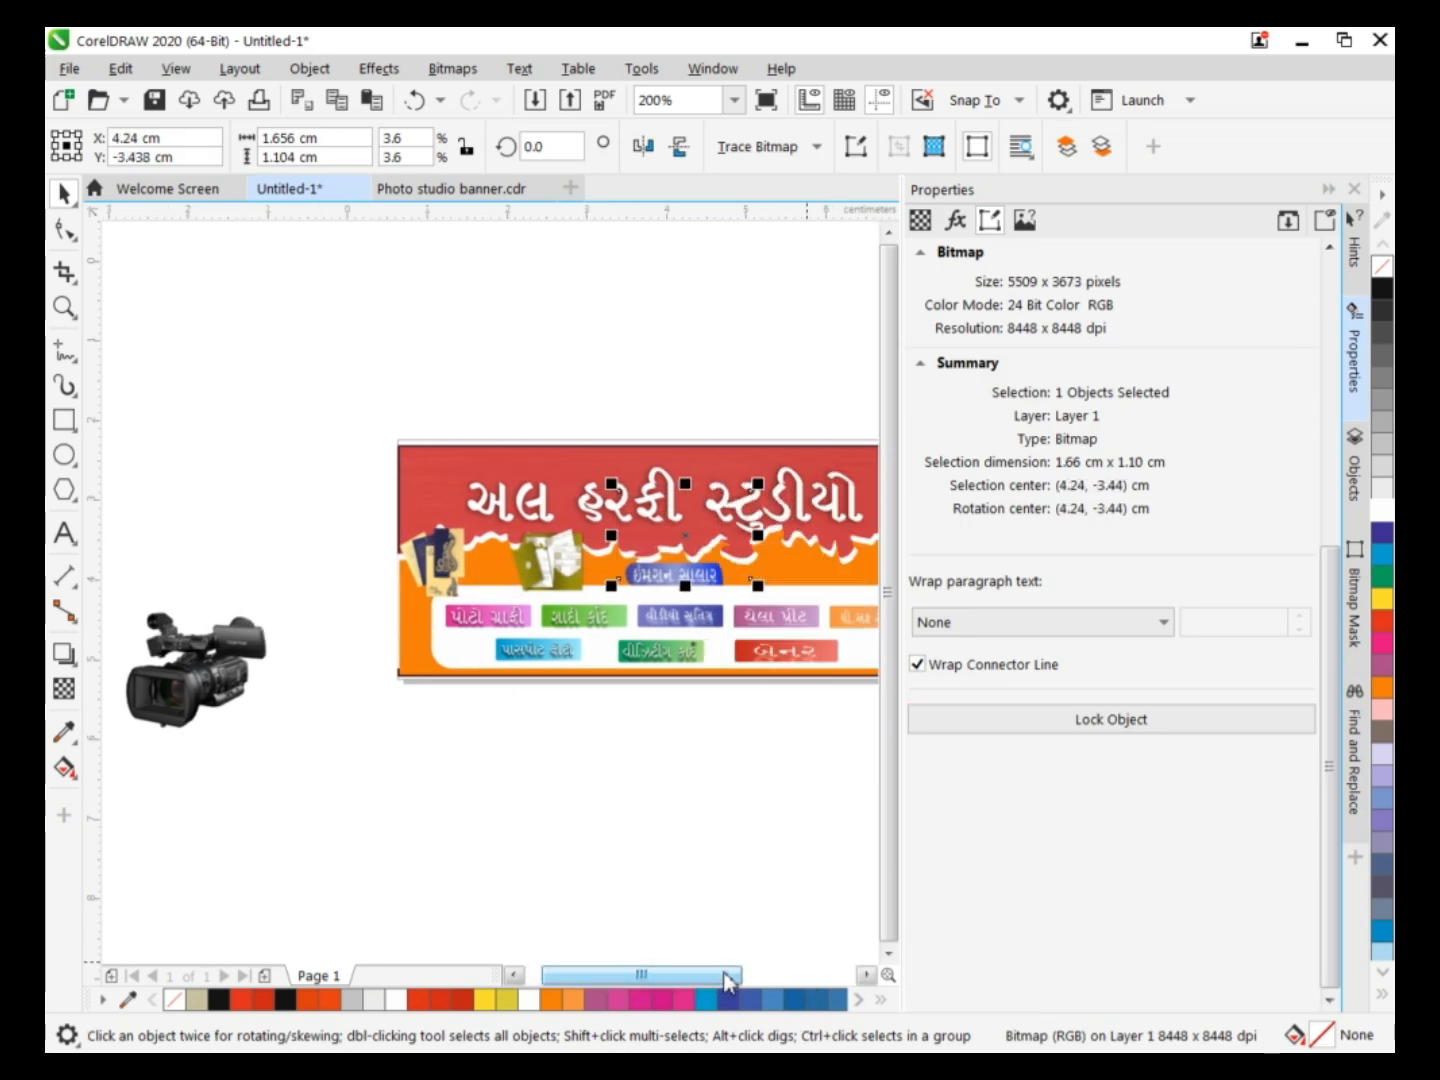
pyautogui.moveTo(712, 525); pyautogui.dragTo(790, 546)
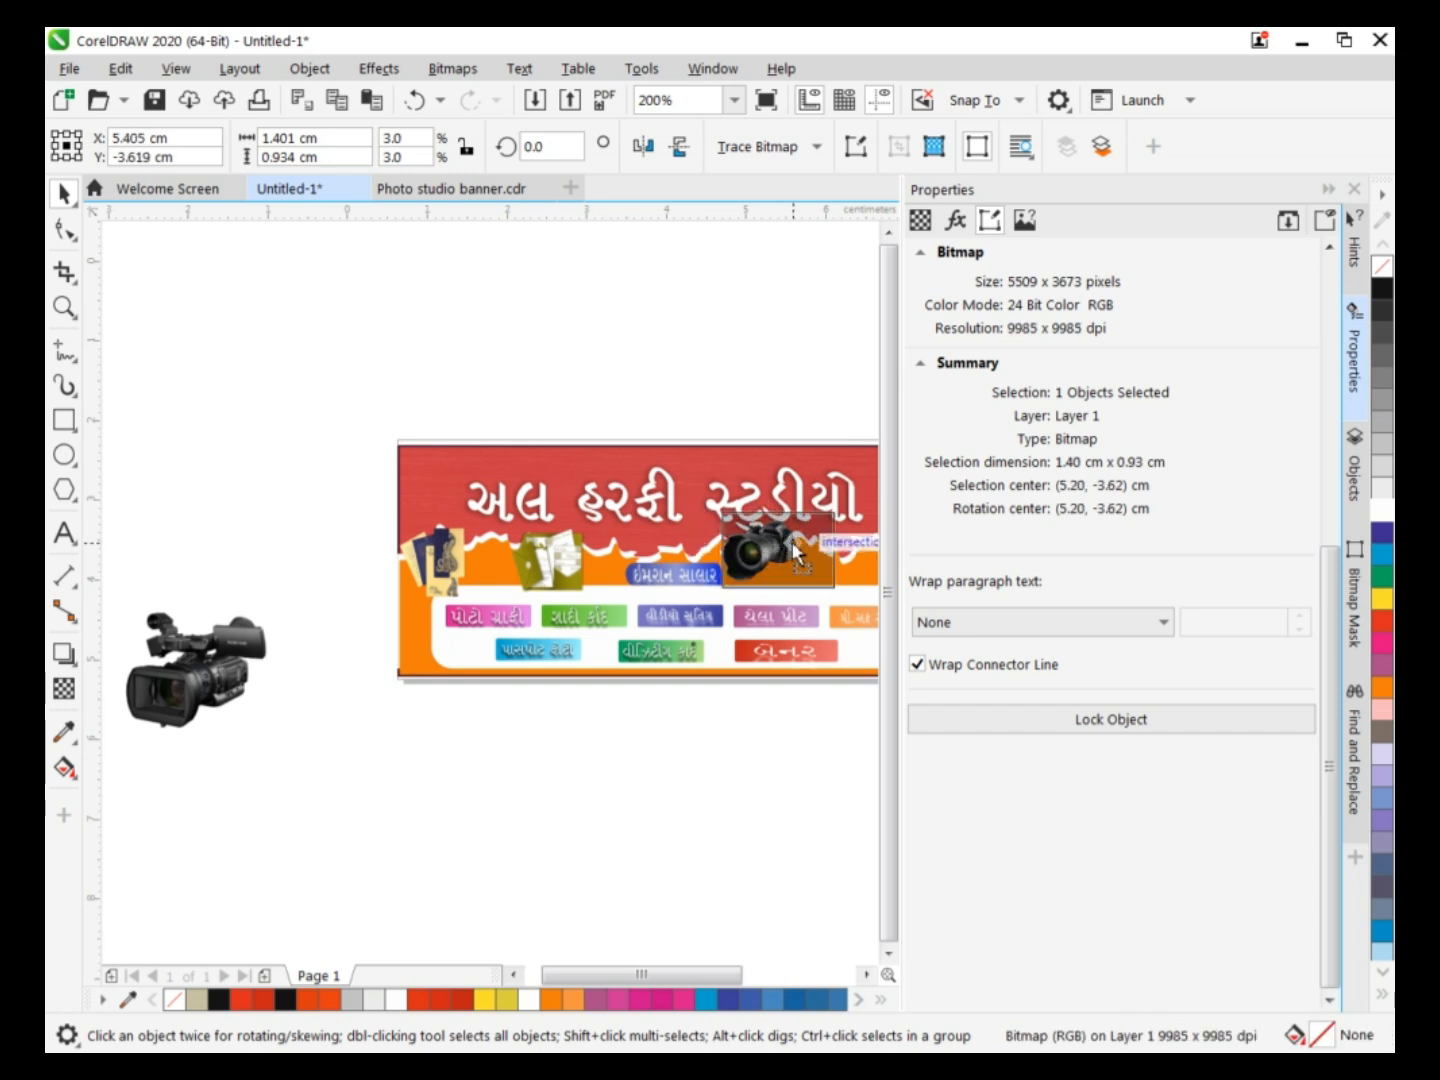
pyautogui.moveTo(793, 543); pyautogui.dragTo(793, 543)
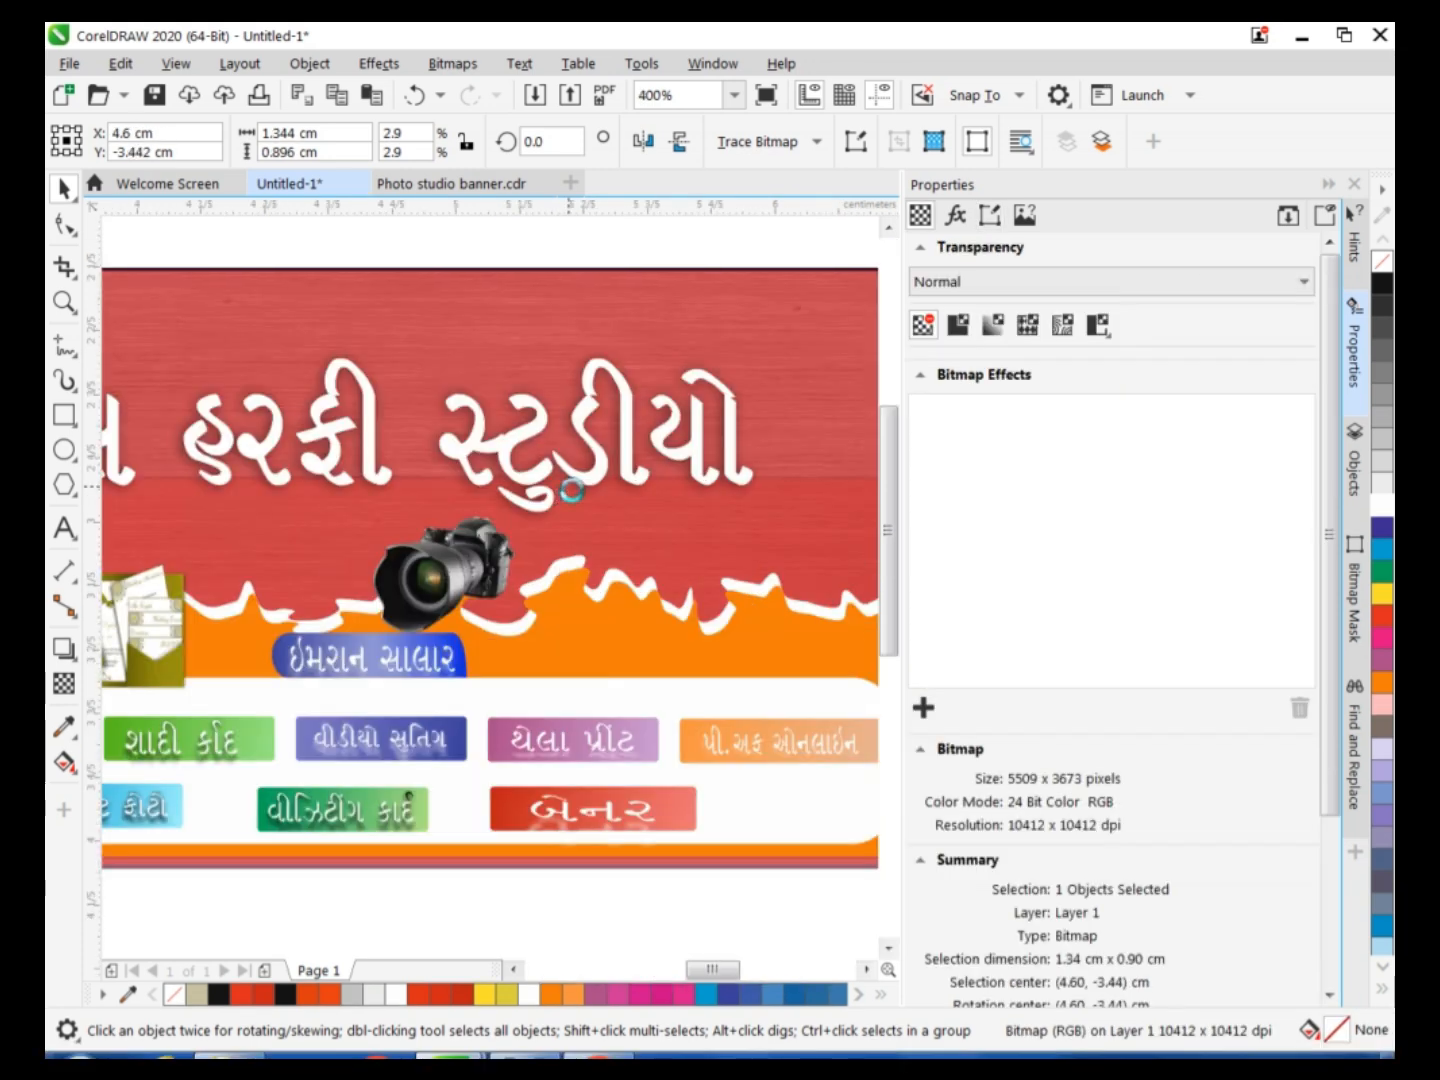
pyautogui.scroll(1, 556, 515)
pyautogui.moveTo(557, 516); pyautogui.dragTo(616, 475)
# Move the video camera image onto the banner and bring it in front of all other objects.
pyautogui.click(499, 909)
pyautogui.scroll(-1, 499, 909)
pyautogui.moveTo(888, 520); pyautogui.dragTo(888, 655)
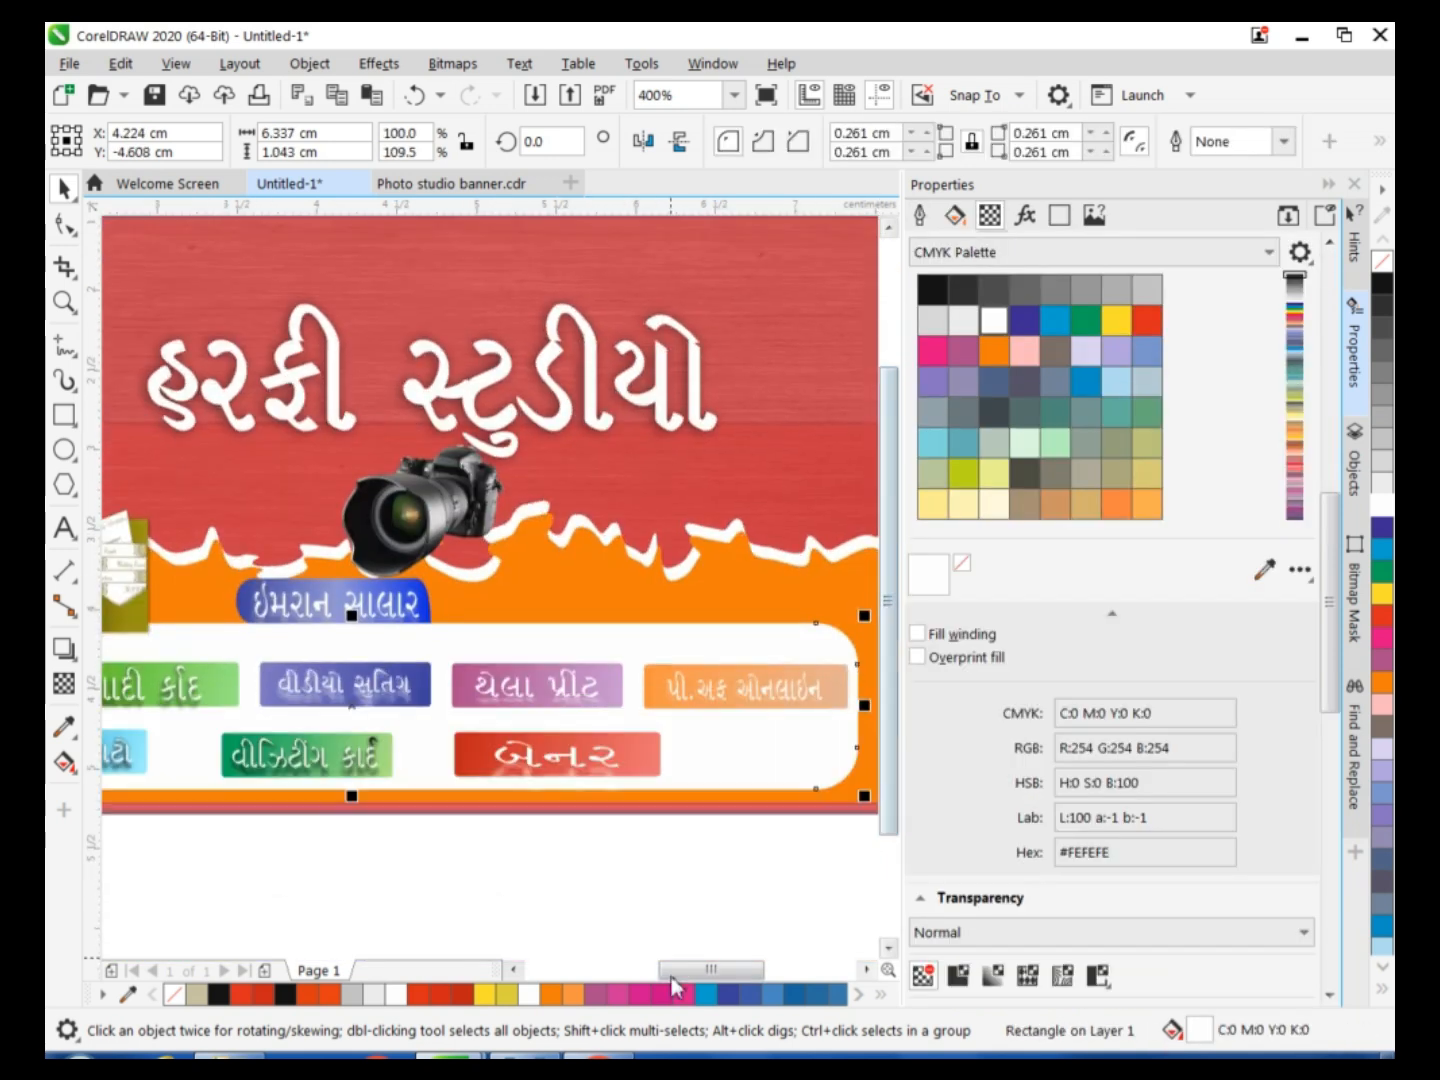
pyautogui.moveTo(713, 968); pyautogui.dragTo(671, 951)
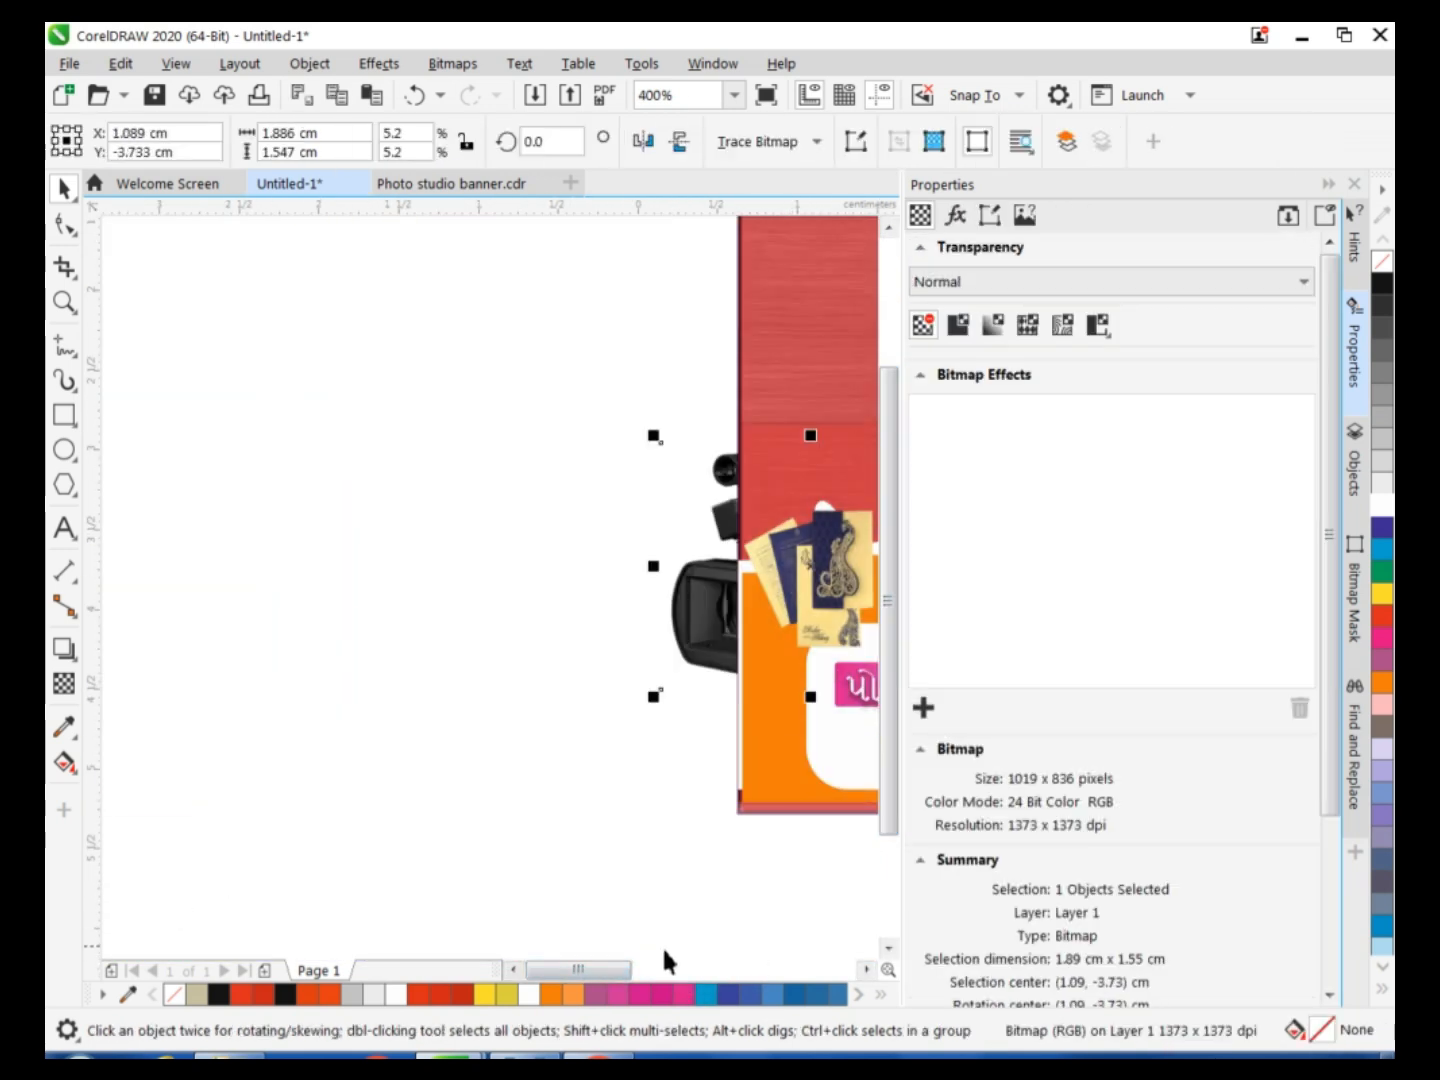
pyautogui.moveTo(665, 957); pyautogui.dragTo(660, 968)
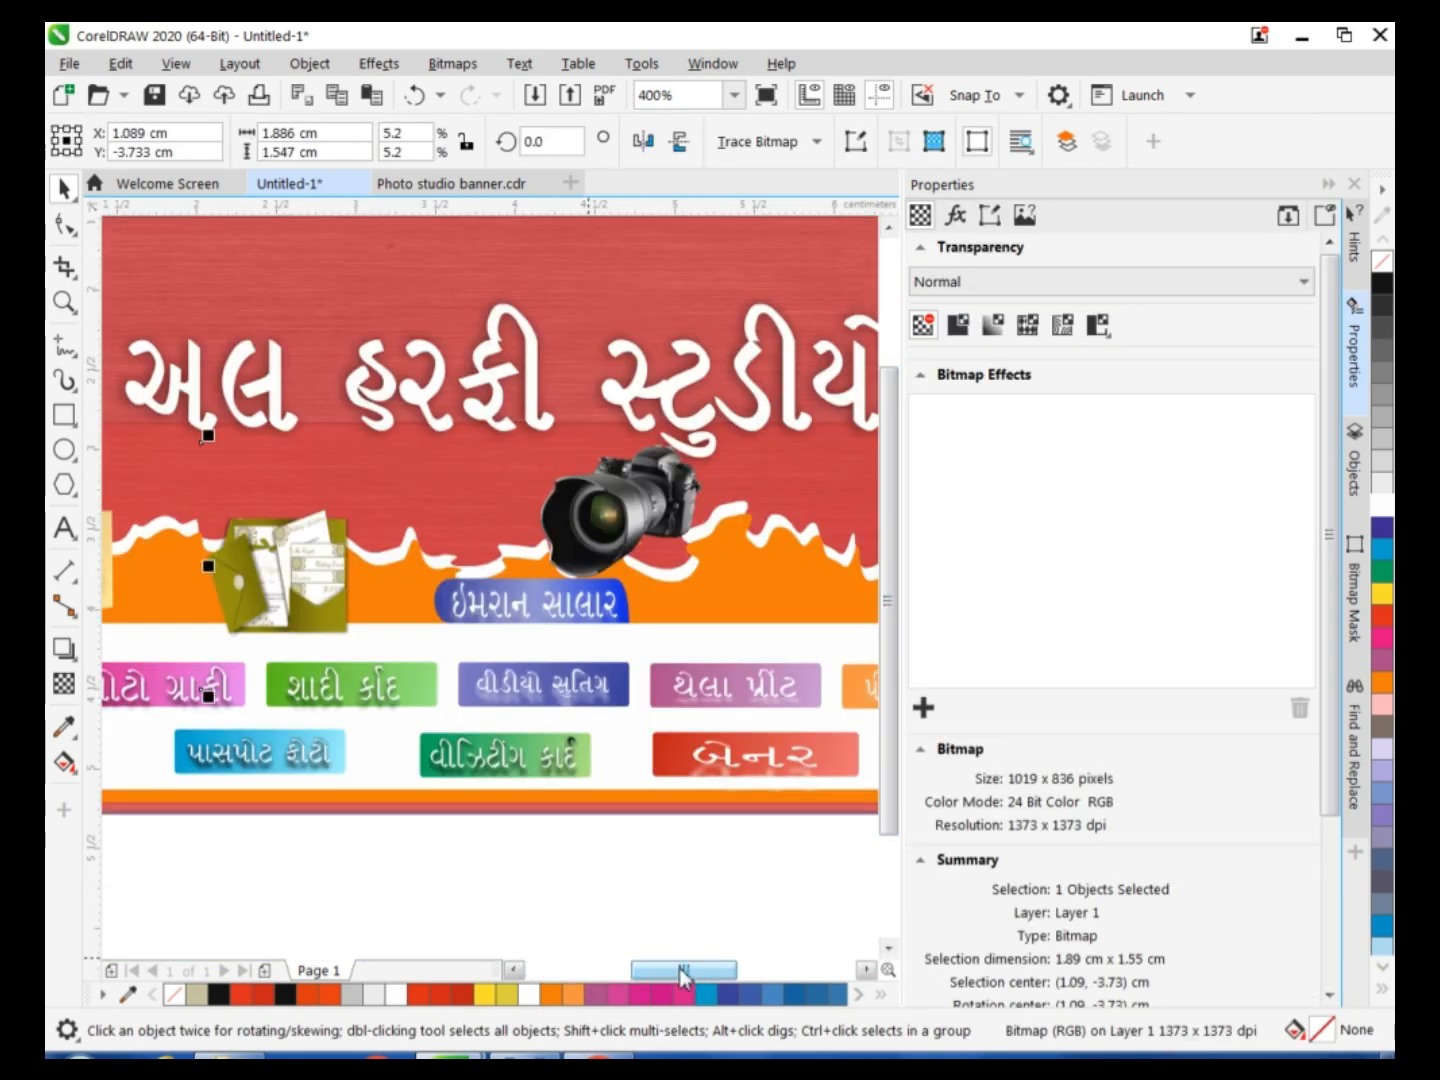
pyautogui.moveTo(232, 568); pyautogui.dragTo(333, 523)
pyautogui.hotkey('shift', 'pageup')
# Place the video camera over the torn edge at the banner's right end, flatten it to about 1.32 cm high and enlarge it slightly.
pyautogui.moveTo(477, 380); pyautogui.dragTo(454, 400)
pyautogui.moveTo(389, 483); pyautogui.dragTo(383, 497)
pyautogui.moveTo(766, 967); pyautogui.dragTo(743, 962)
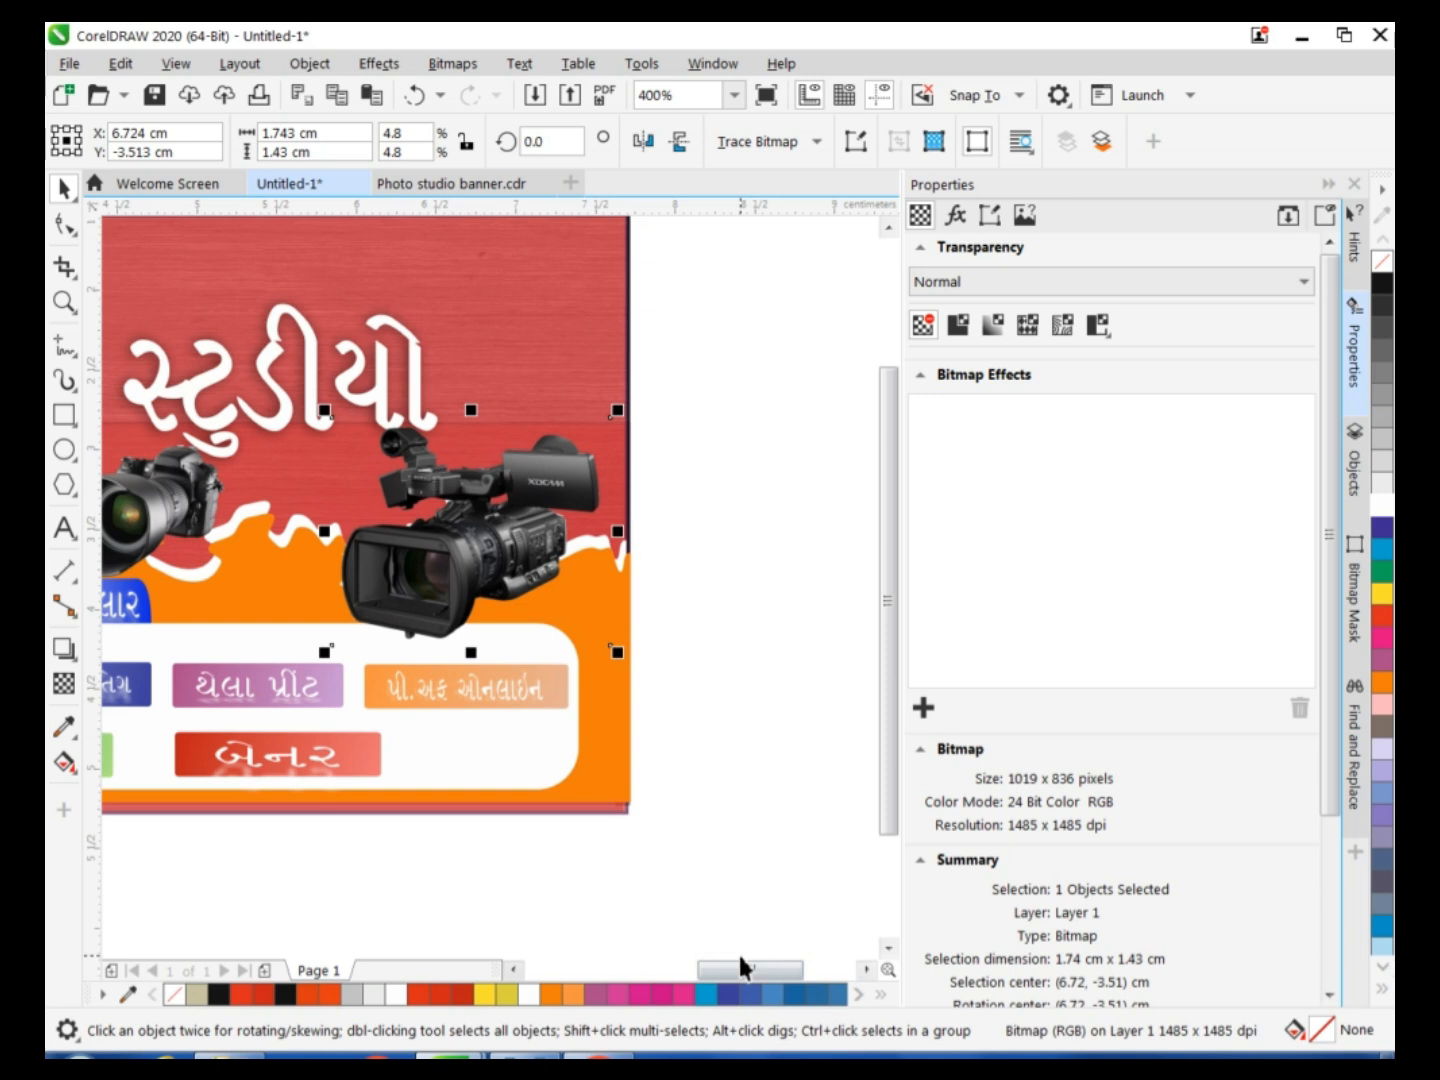
pyautogui.moveTo(471, 410); pyautogui.dragTo(474, 429)
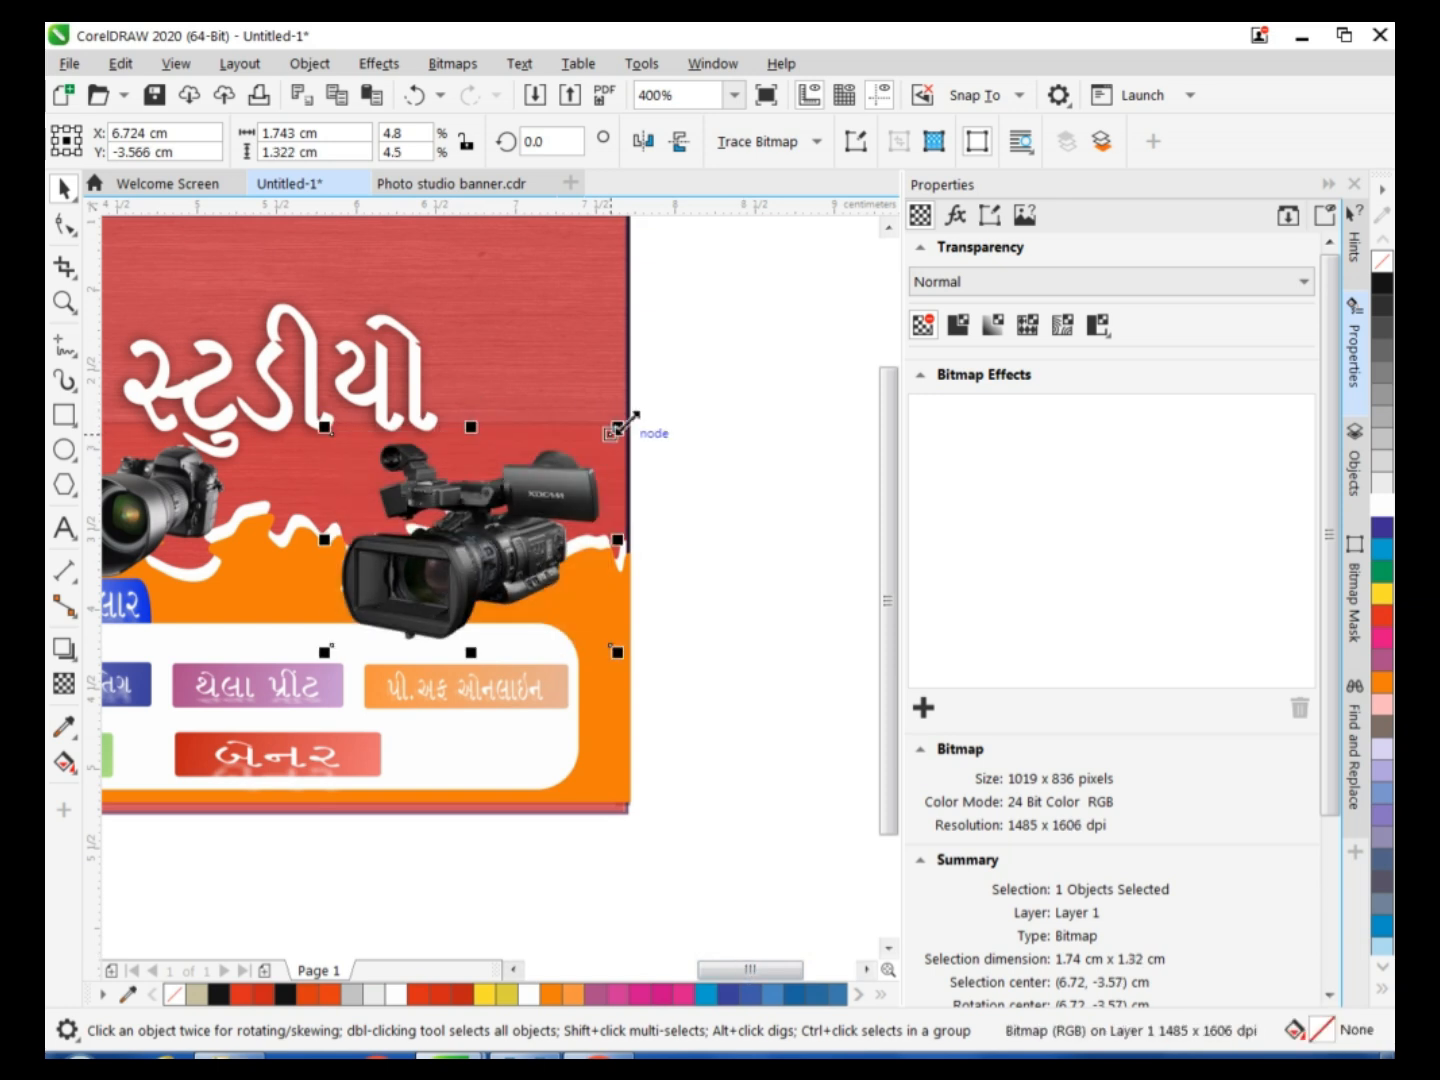
pyautogui.moveTo(618, 429); pyautogui.dragTo(636, 416)
pyautogui.click(715, 620)
pyautogui.moveTo(741, 970); pyautogui.dragTo(713, 960)
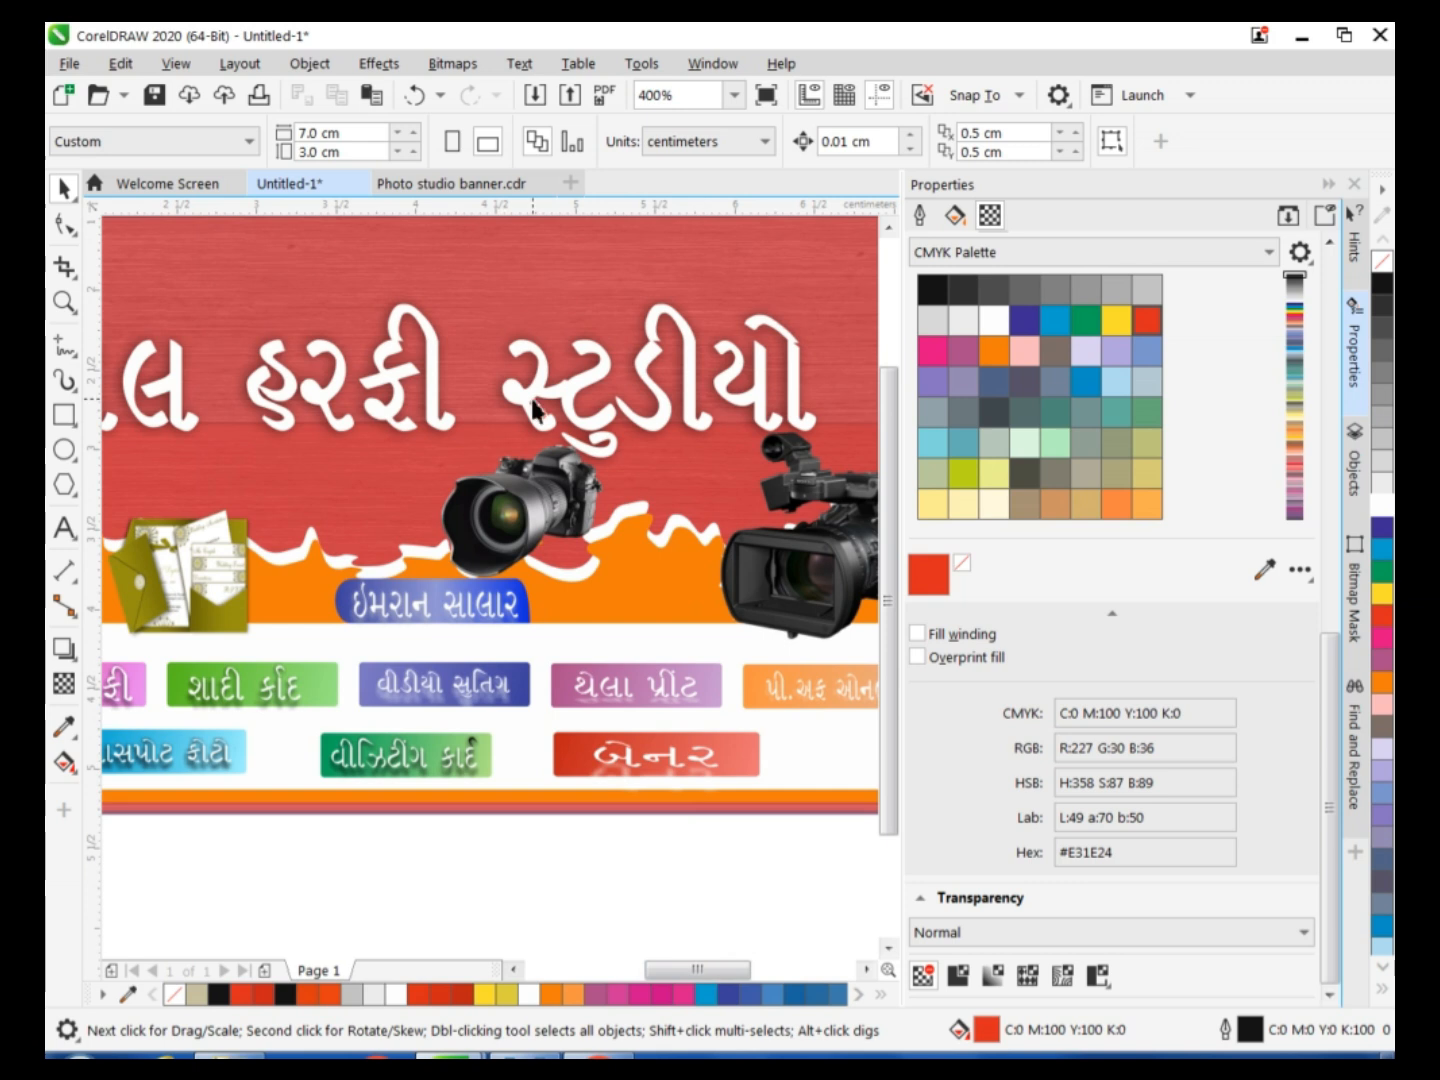
pyautogui.doubleClick(495, 384)
pyautogui.press('space')
pyautogui.click(502, 400)
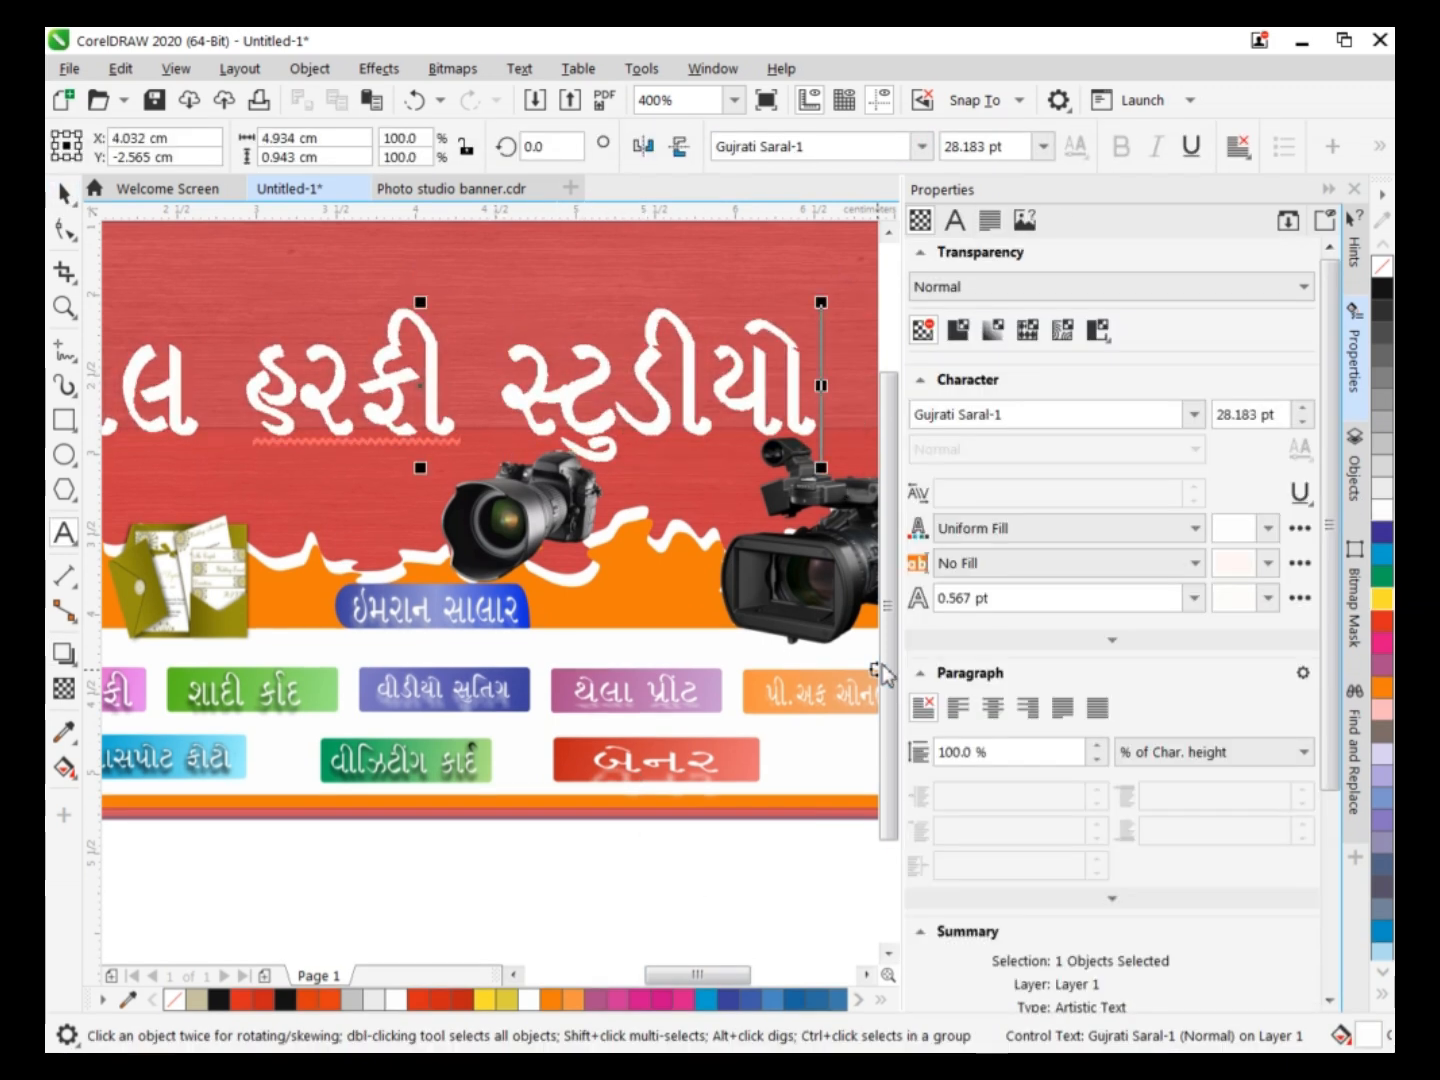
# Add the artistic text "પ્રીંટર્સ સરોર" in 24 pt Gujrati Saral-1 in the empty area below the banner.
pyautogui.scroll(-1, 701, 903)
pyautogui.click(681, 880)
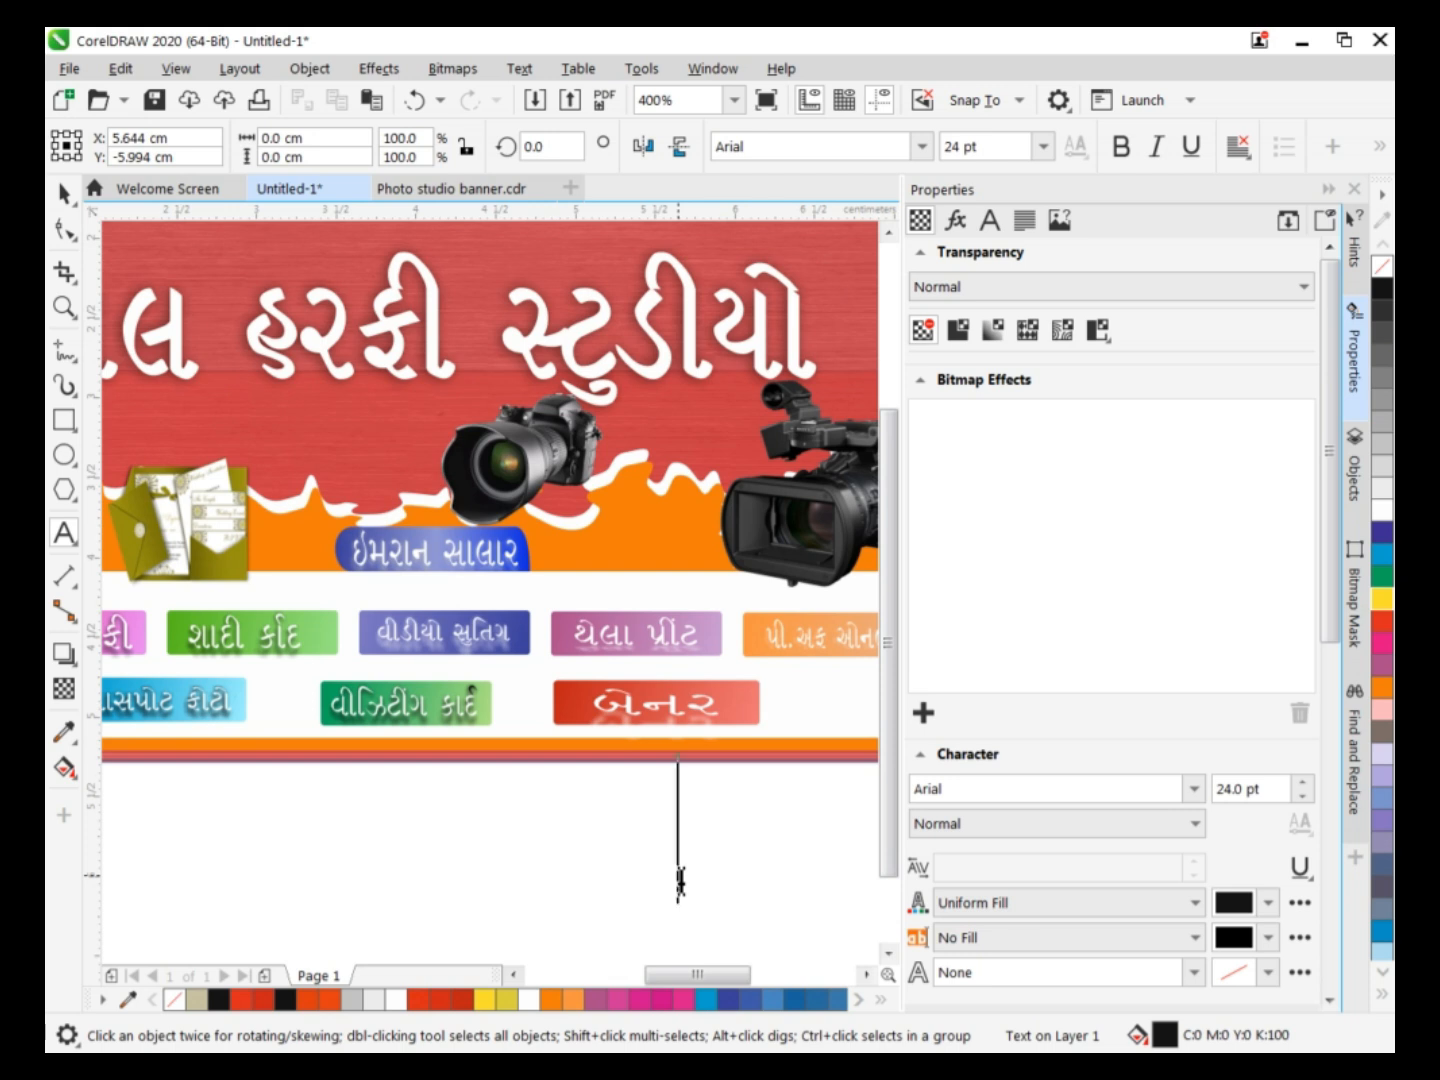
pyautogui.click(921, 146)
pyautogui.press('Escape')
pyautogui.write('પ્ર')
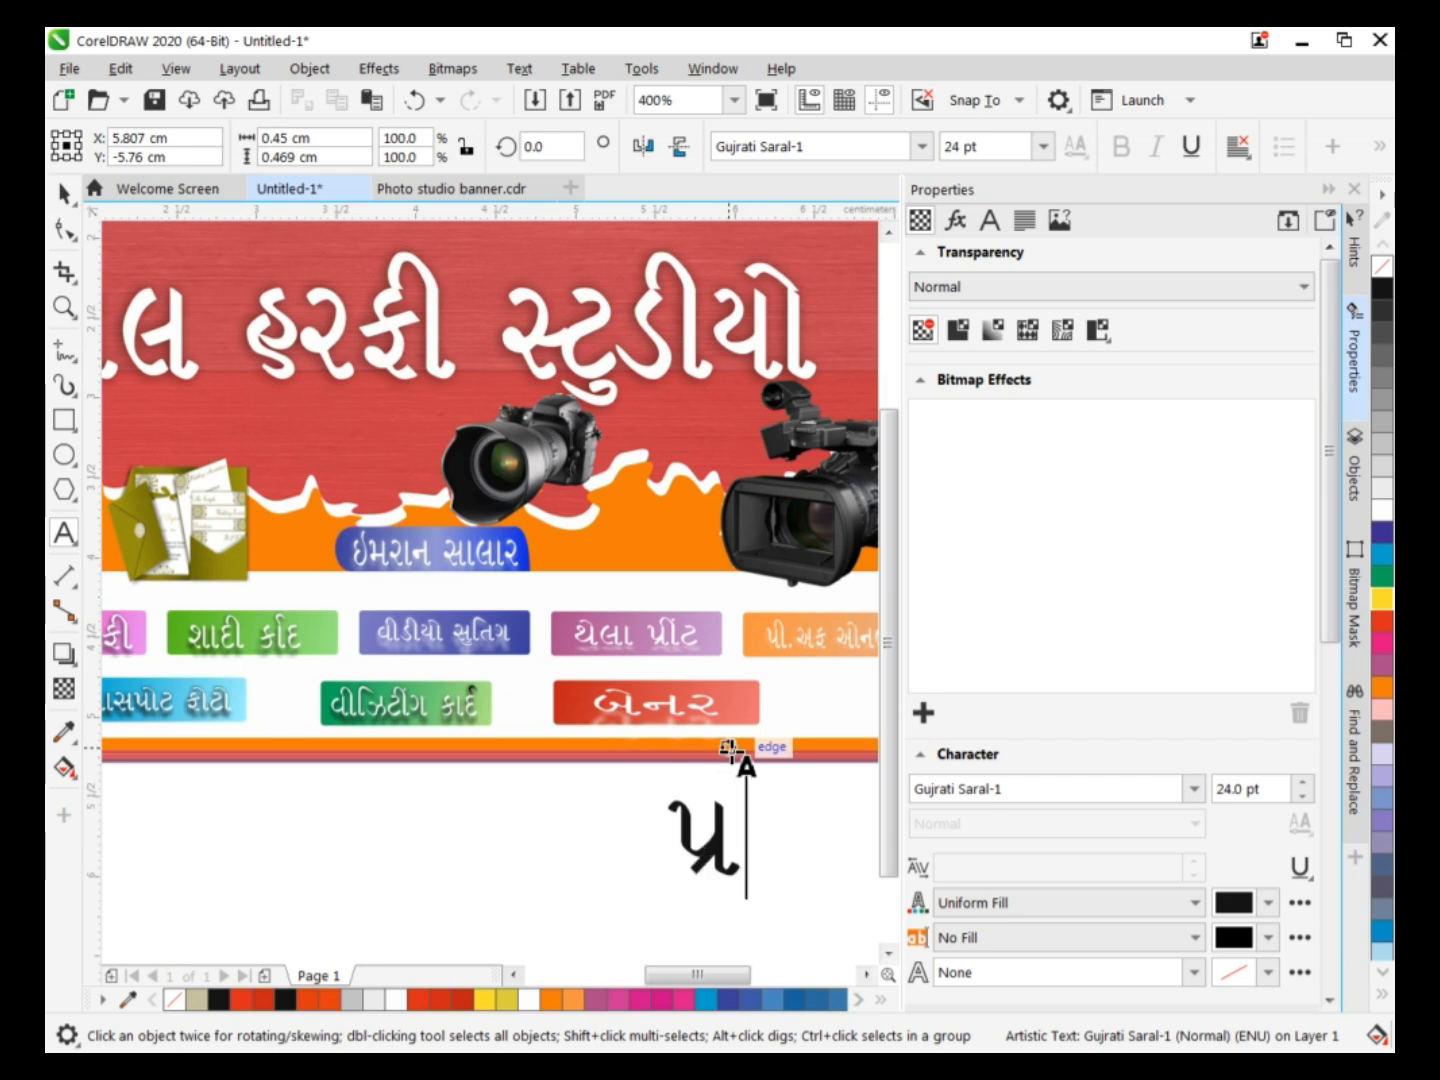
pyautogui.write('ી')
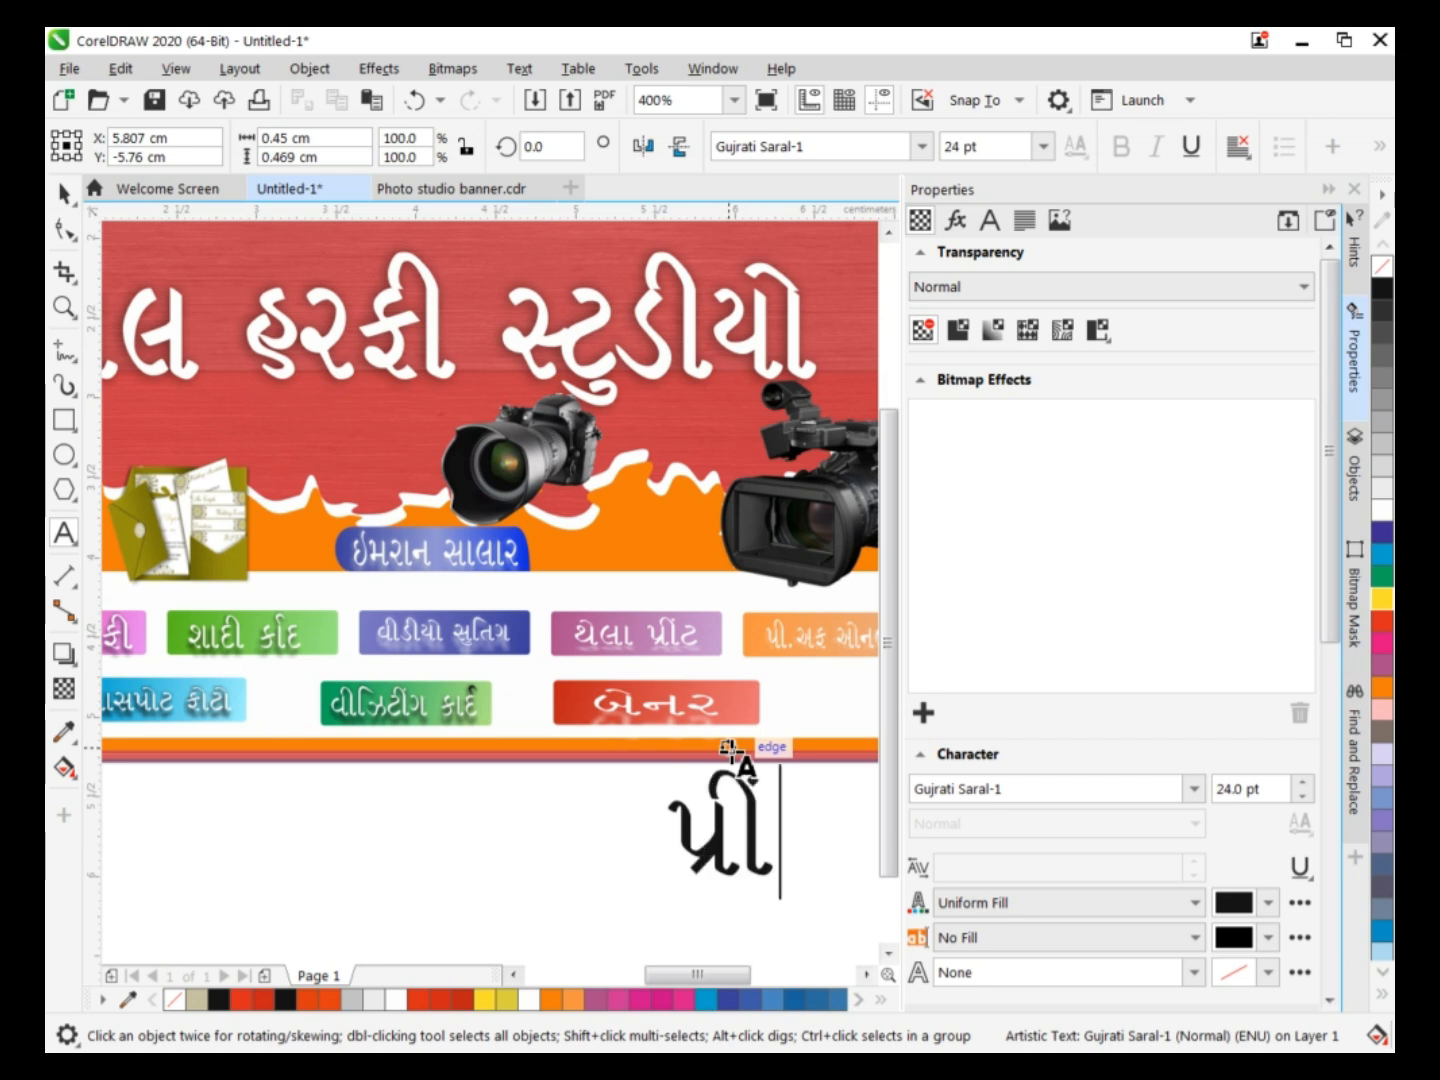
pyautogui.write('ંટર્સ')
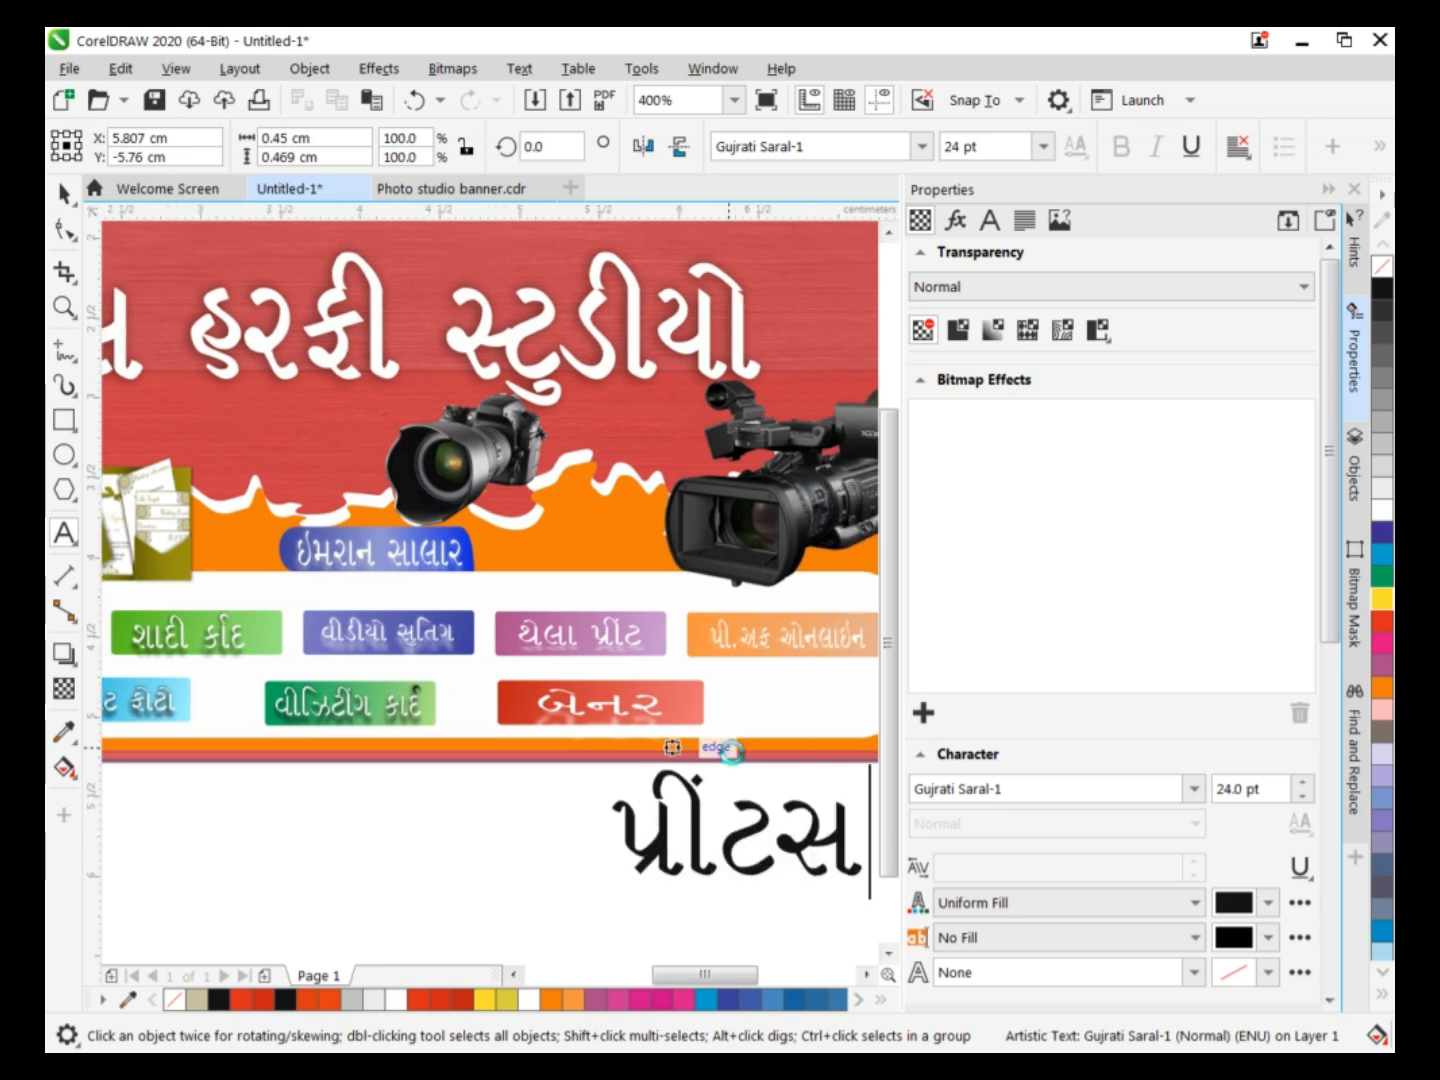
pyautogui.write(' સ')
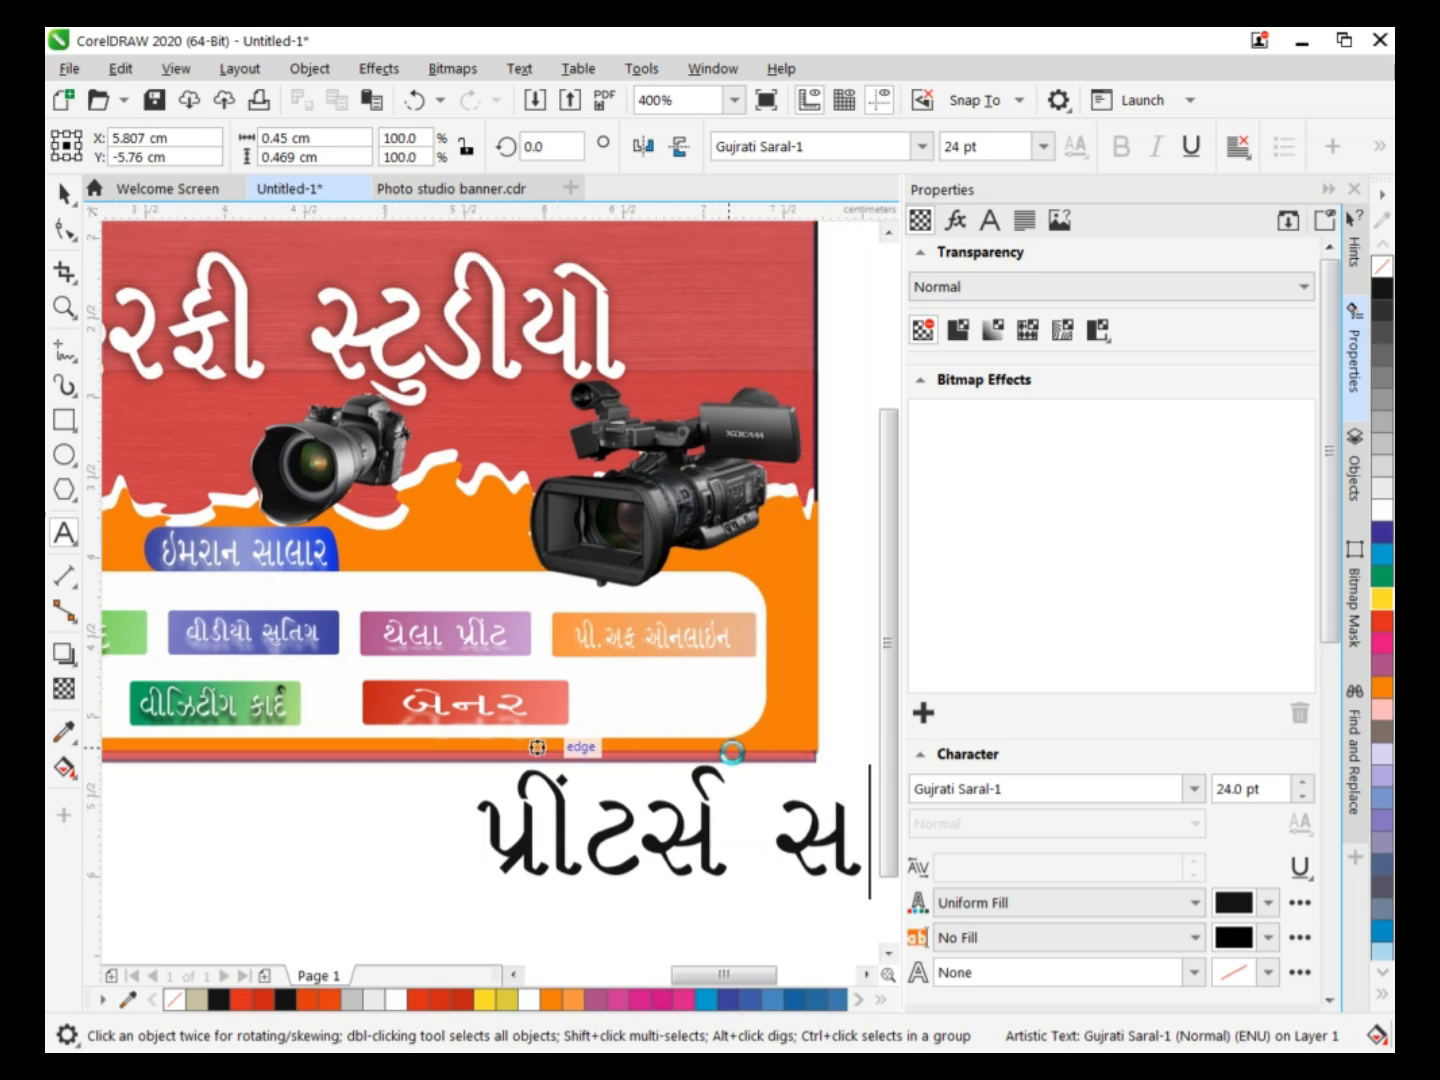
pyautogui.write('રોર')
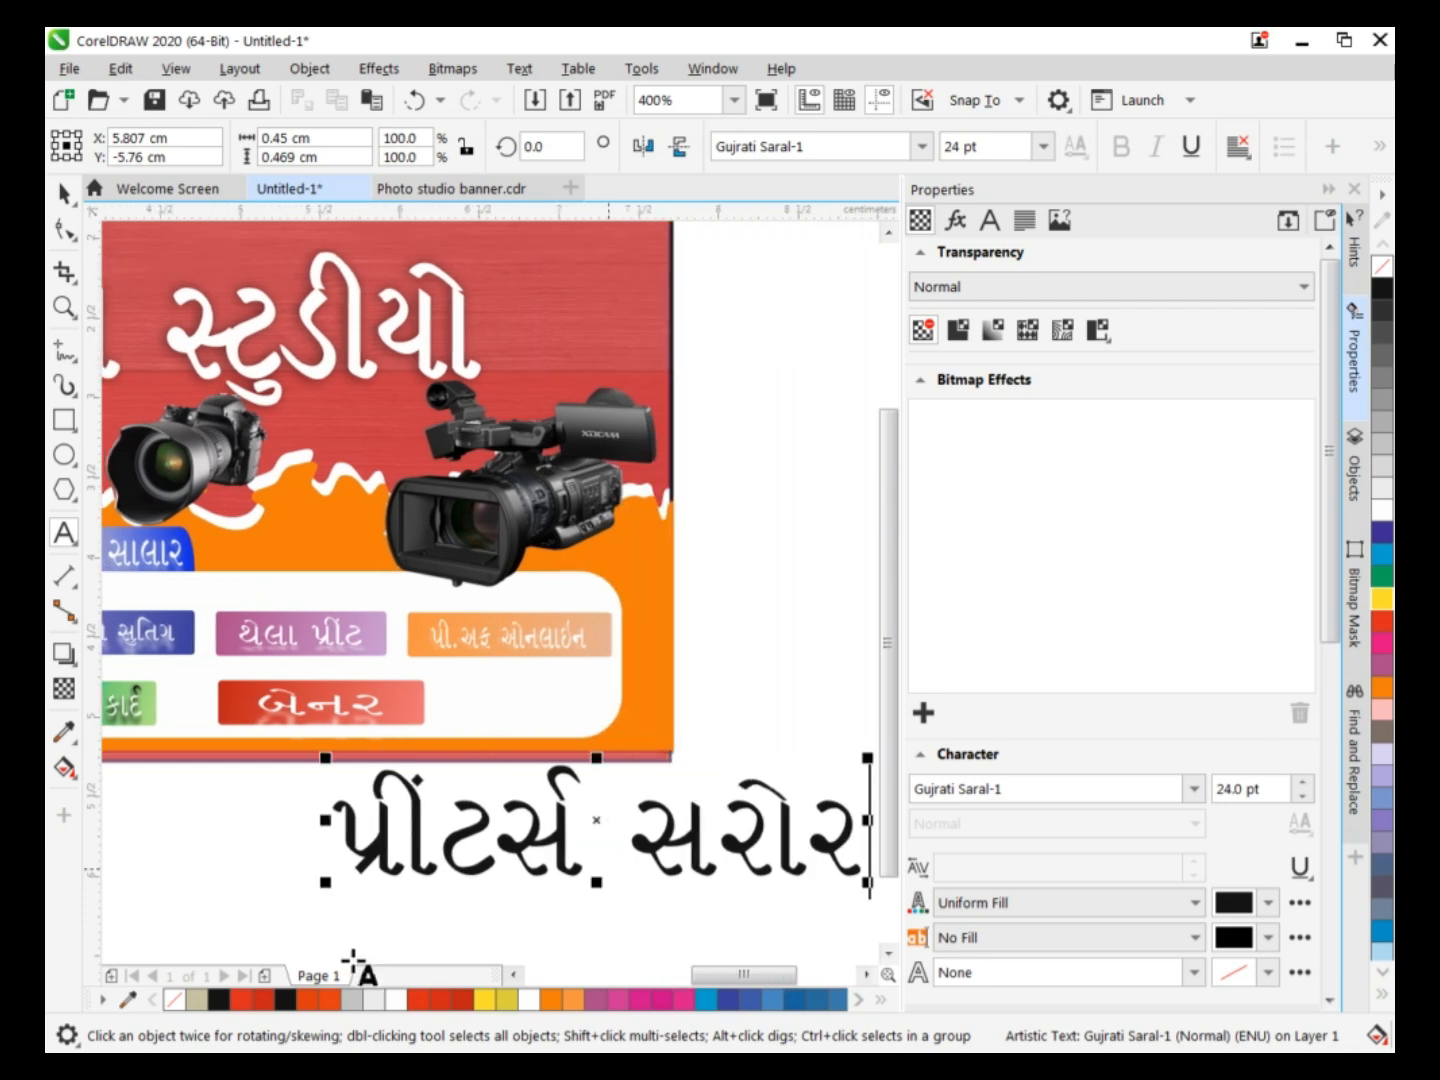
# Scale the "પ્રીંટર્સ સરોર" text down to about 8.6 pt and move it onto the red area to the right of the heading.
pyautogui.moveTo(868, 758); pyautogui.dragTo(530, 842)
pyautogui.moveTo(416, 868); pyautogui.dragTo(575, 362)
pyautogui.moveTo(755, 976); pyautogui.dragTo(710, 976)
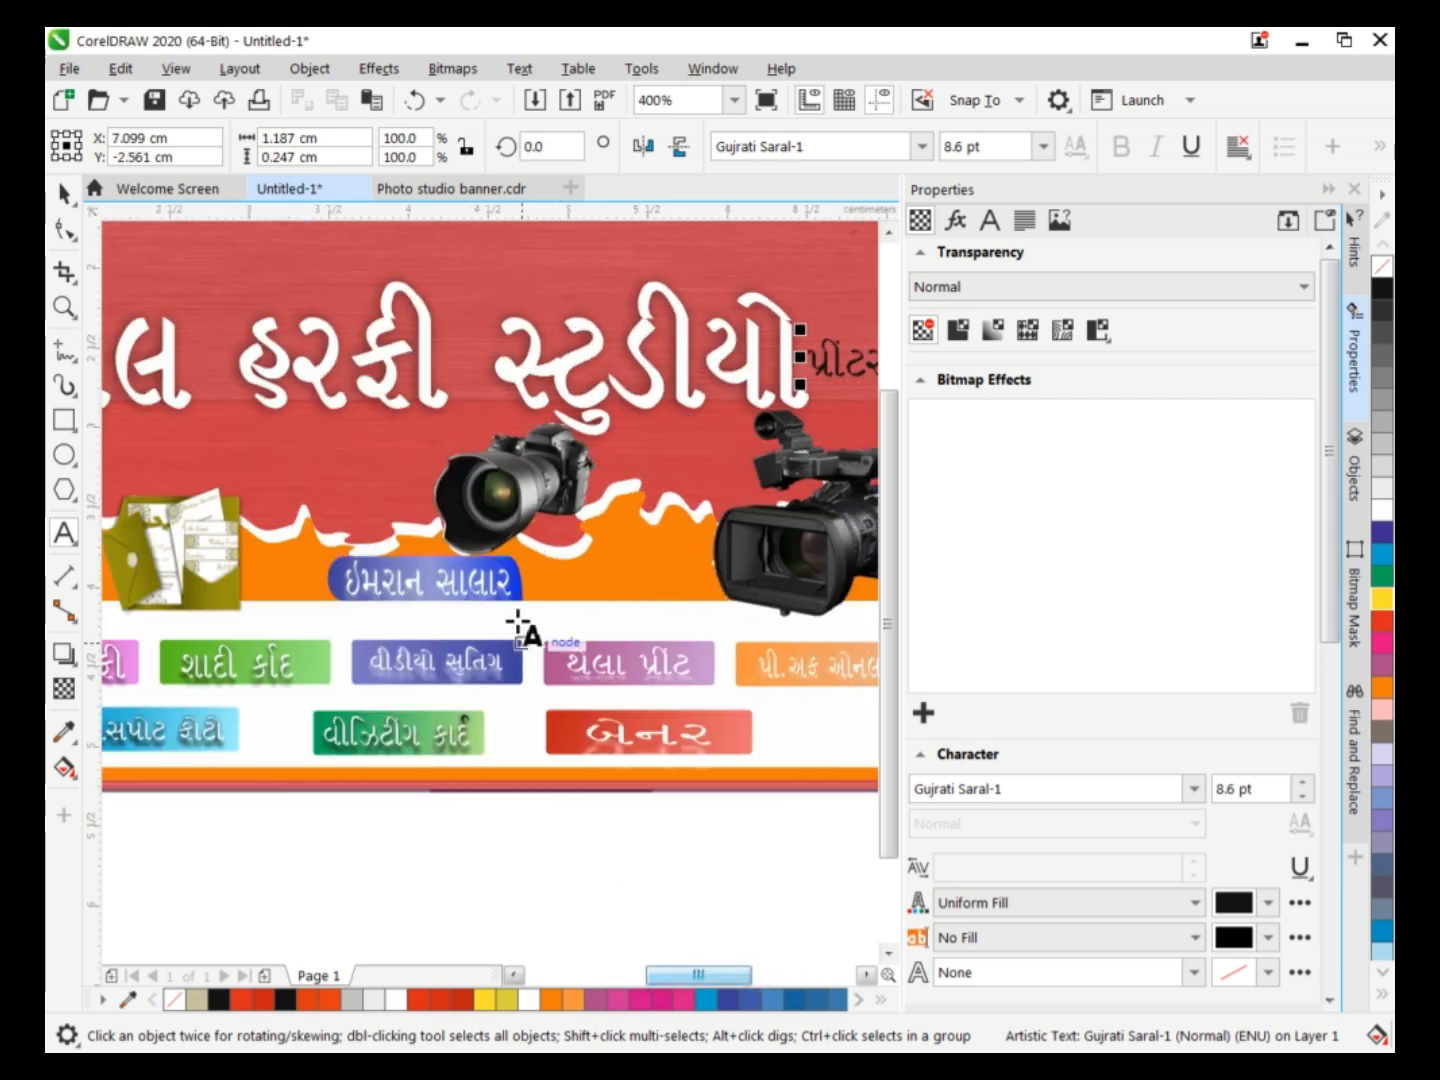
# Narrow the studio heading to leave room on its right, shift it toward the banner's left end and heighten it to about 32.7 pt.
pyautogui.click(64, 195)
pyautogui.click(343, 347)
pyautogui.moveTo(813, 263); pyautogui.dragTo(592, 320)
pyautogui.moveTo(335, 362); pyautogui.dragTo(370, 354)
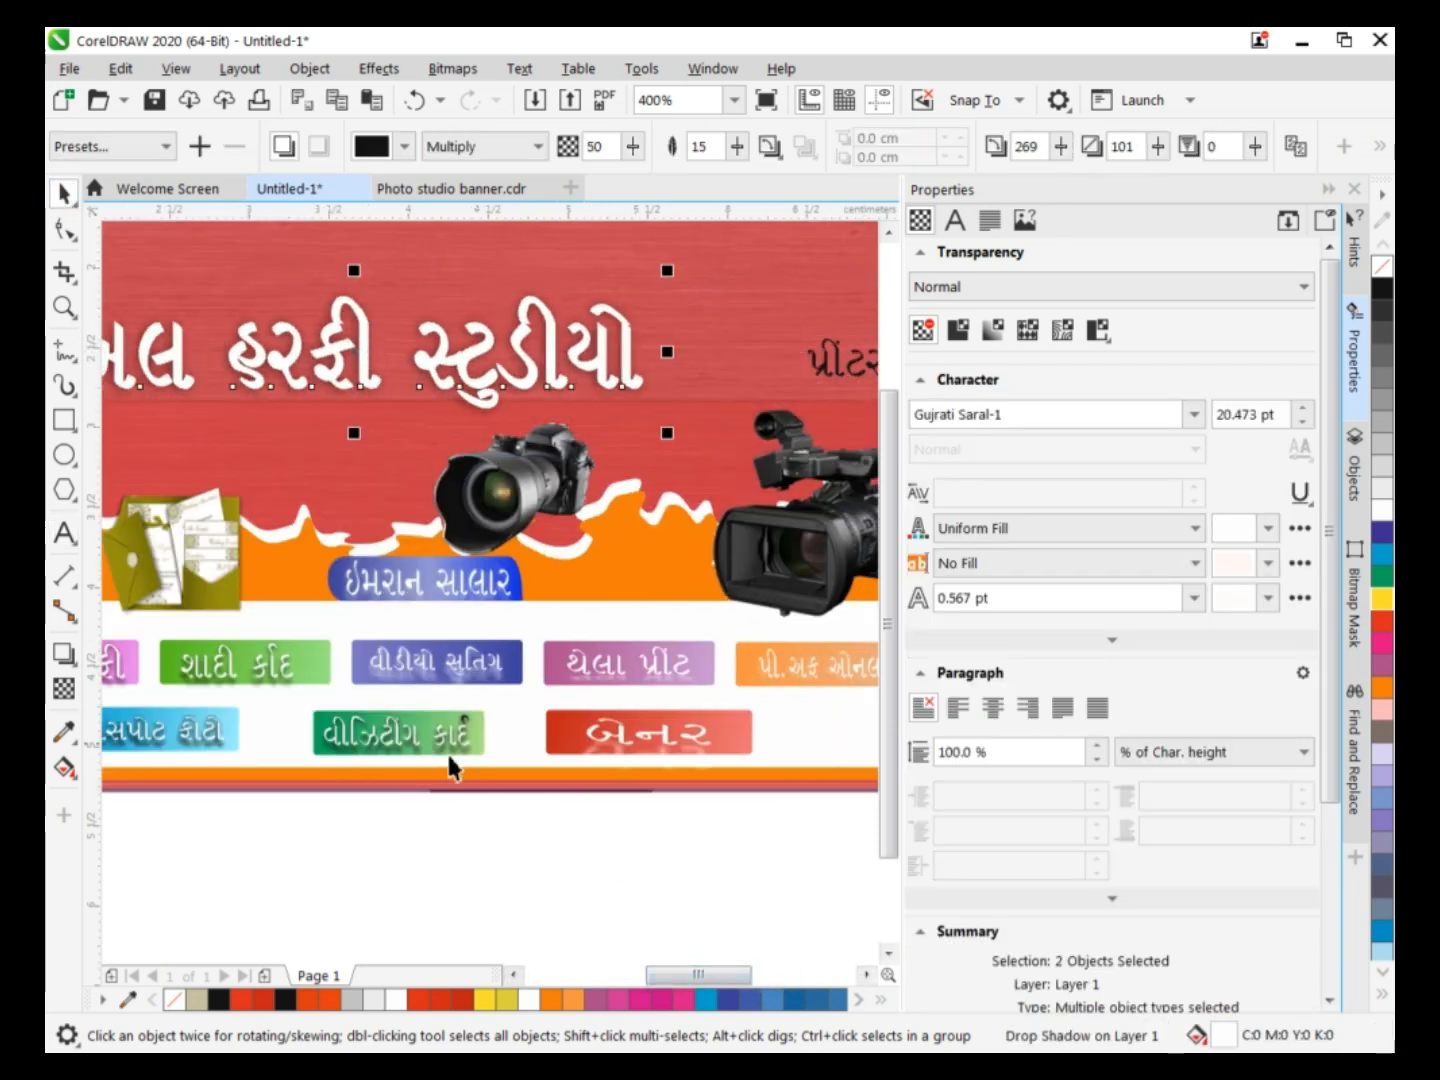
pyautogui.moveTo(697, 978); pyautogui.dragTo(681, 971)
pyautogui.scroll(-2, 683, 967)
pyautogui.moveTo(610, 716); pyautogui.dragTo(531, 720)
pyautogui.moveTo(530, 607); pyautogui.dragTo(530, 589)
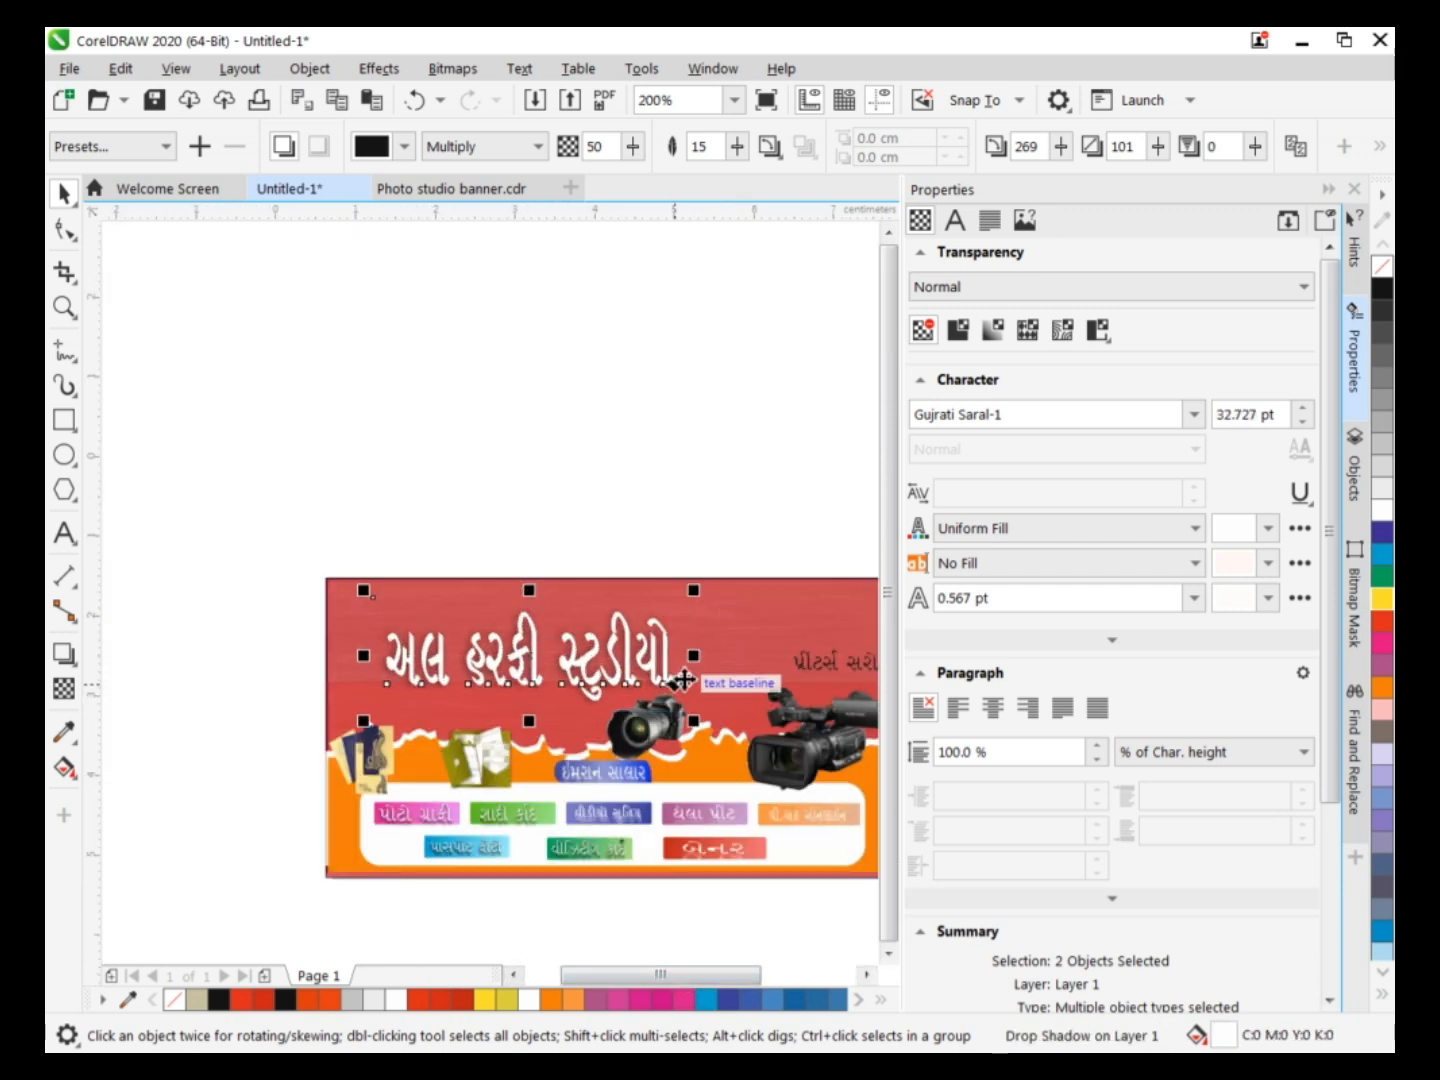
# Enlarge the "પ્રીંટર્સ સરોર" text to fill the red area beside the studio heading, in white with a drop shadow.
pyautogui.click(790, 646)
pyautogui.moveTo(823, 641); pyautogui.dragTo(756, 633)
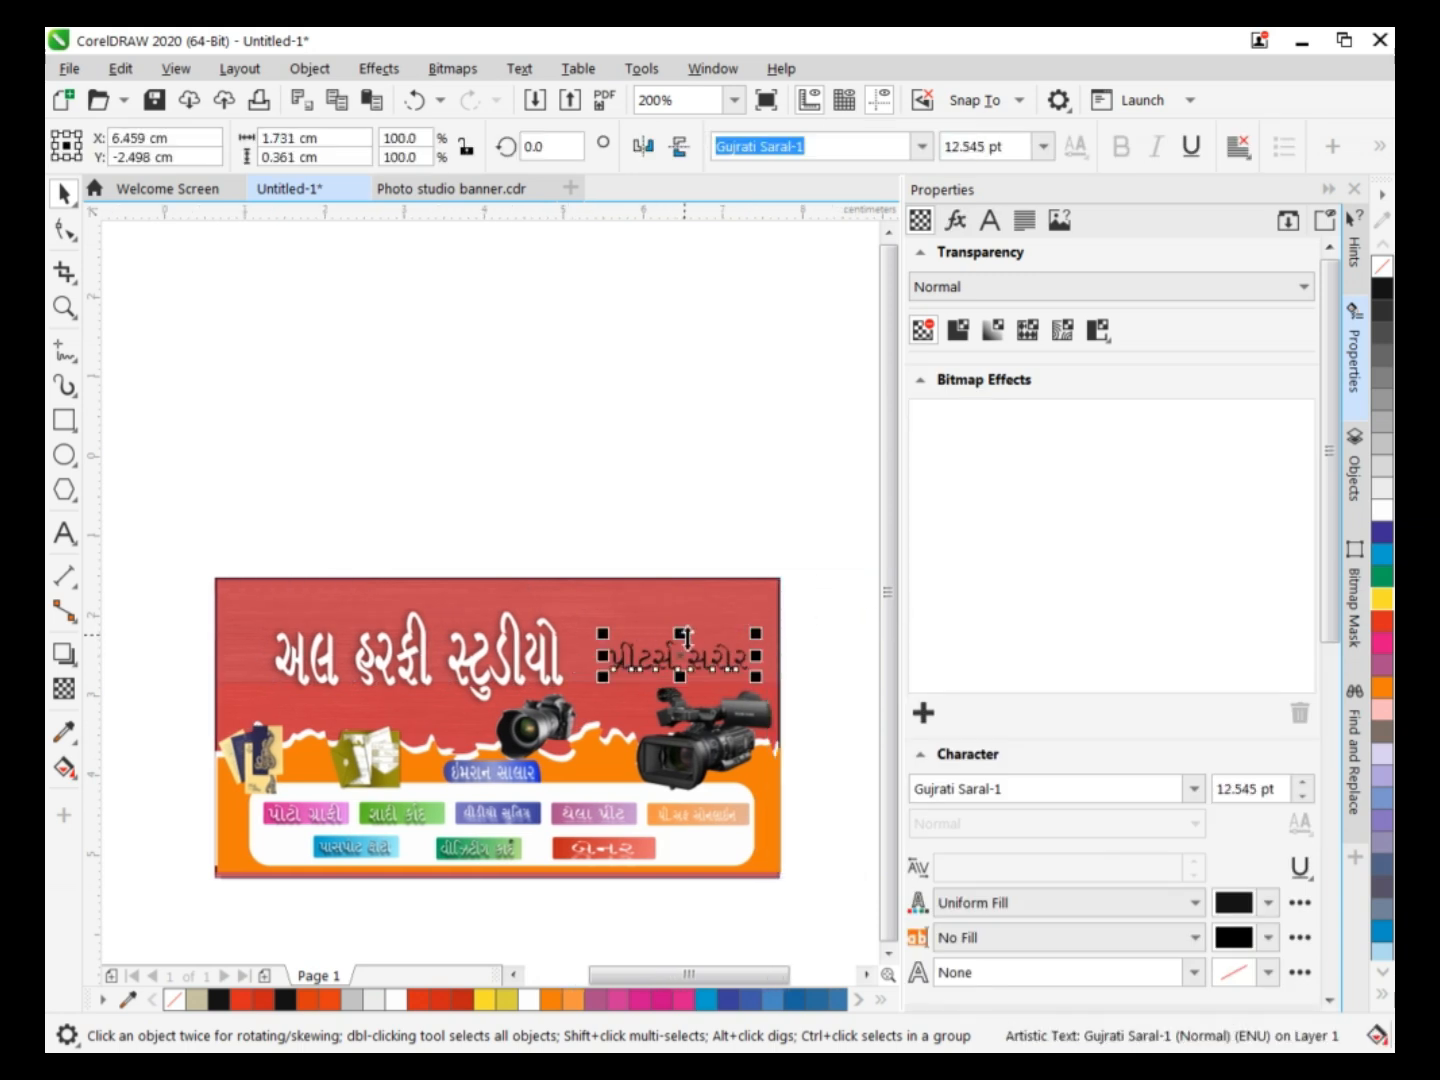
pyautogui.click(632, 225)
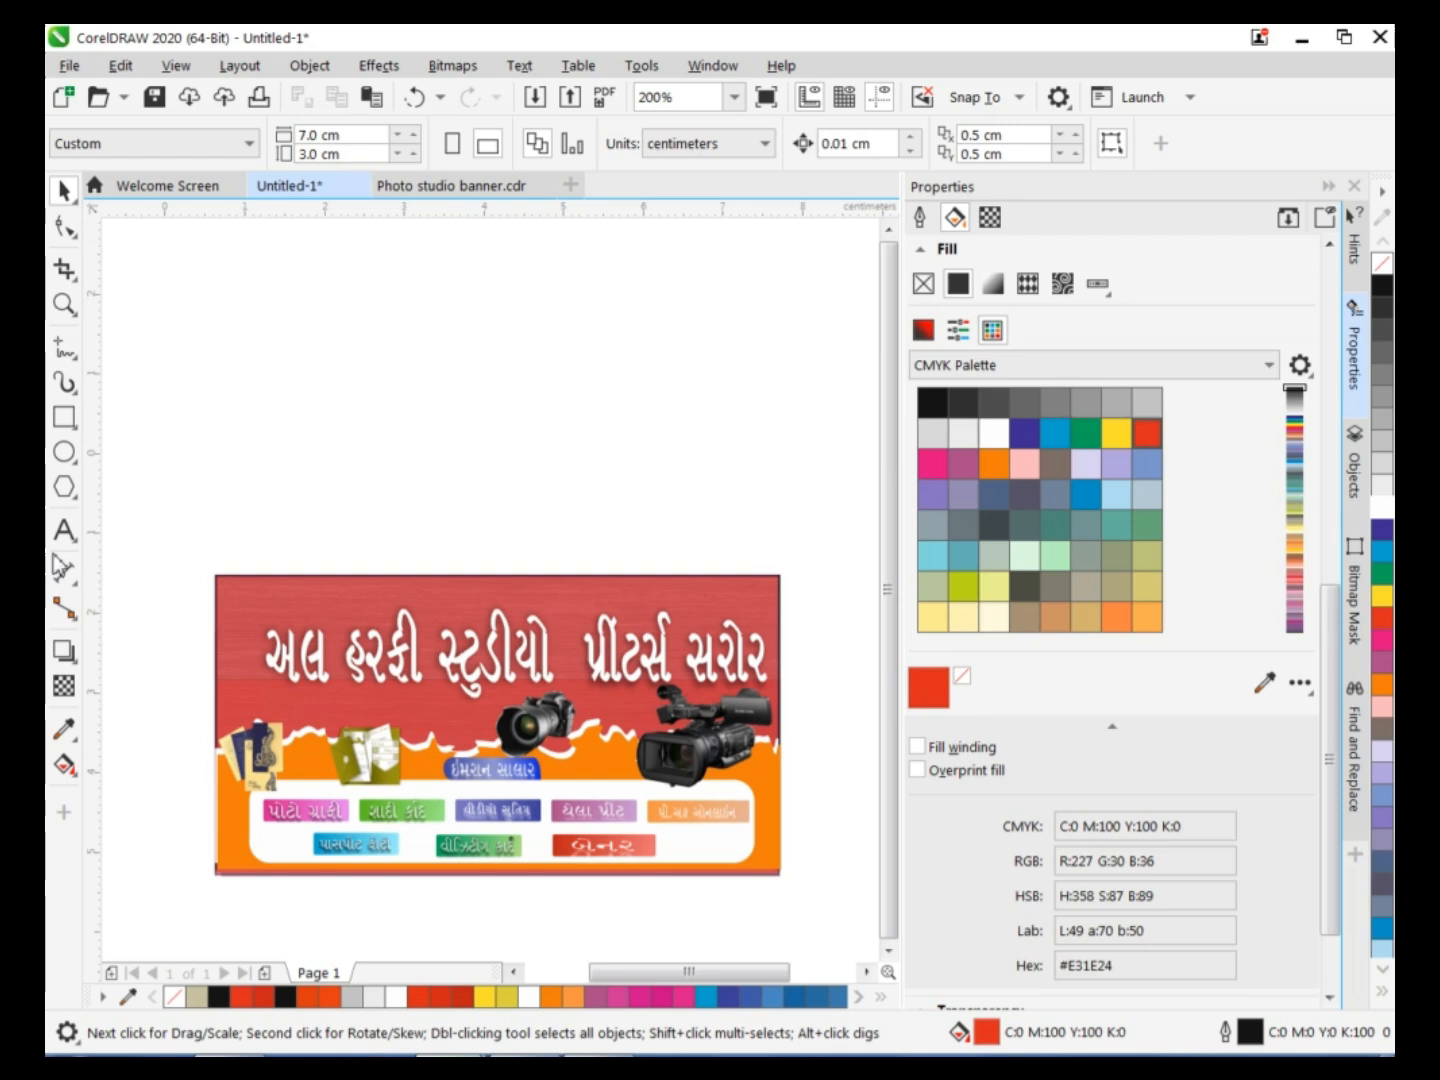
# Add the artistic text "&" in the empty area above the banner.
pyautogui.click(64, 530)
pyautogui.click(284, 398)
pyautogui.write('&')
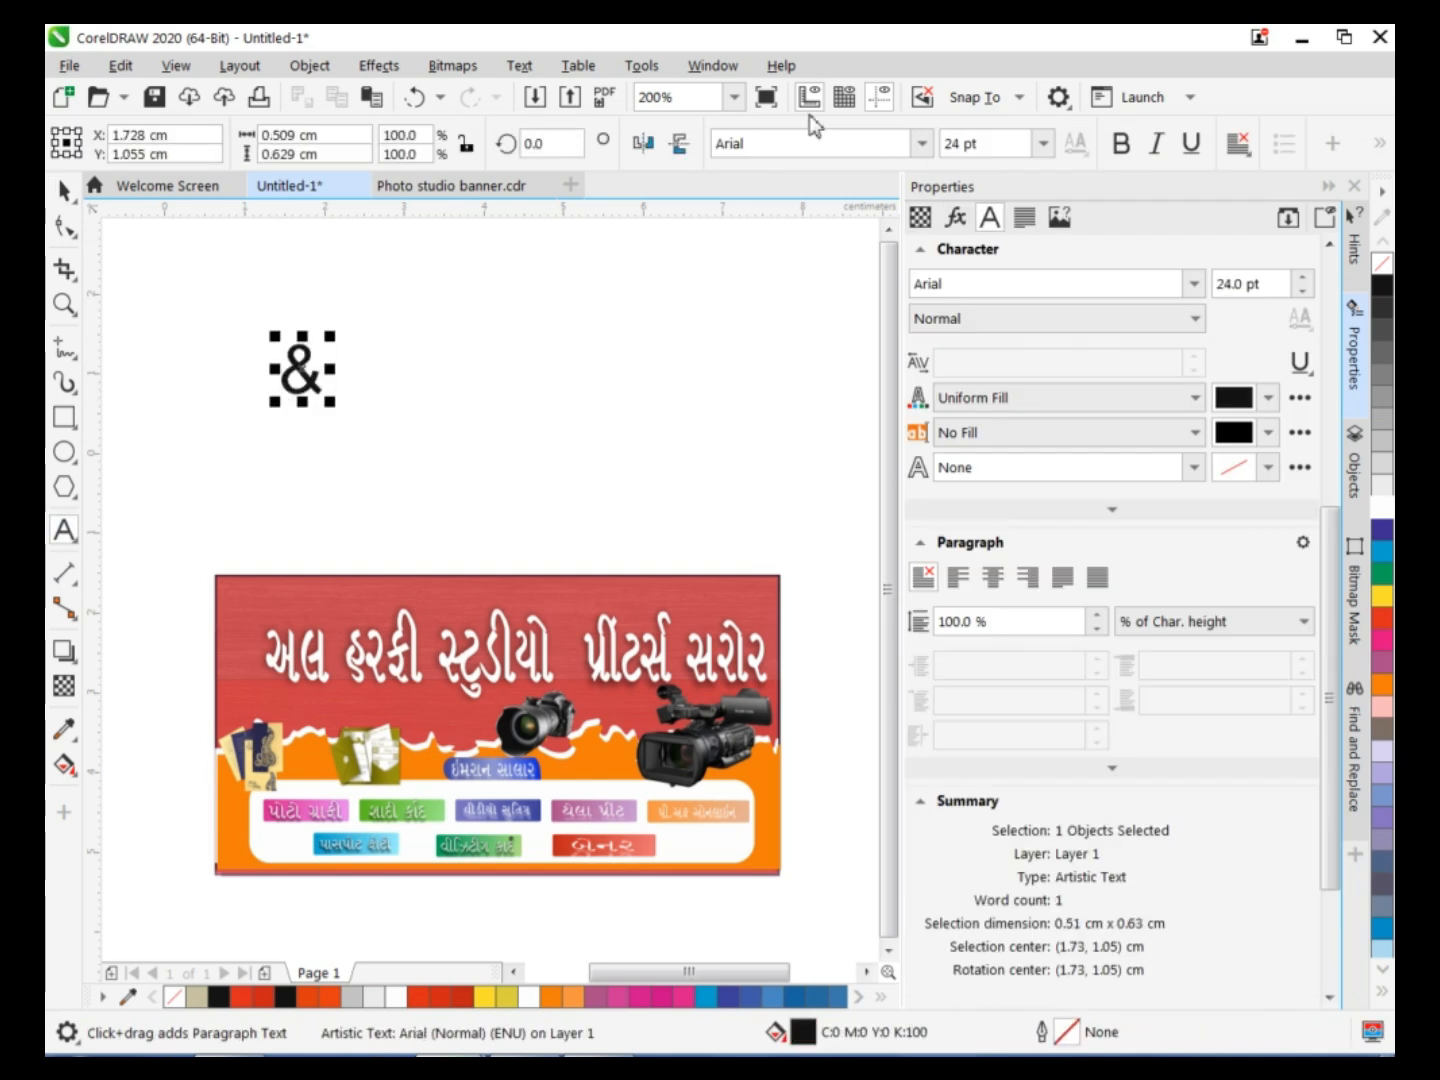
# Set the ampersand in 50.31 pt Brush Script MT and fill it with yellow.
pyautogui.click(922, 143)
pyautogui.click(820, 247)
pyautogui.click(64, 190)
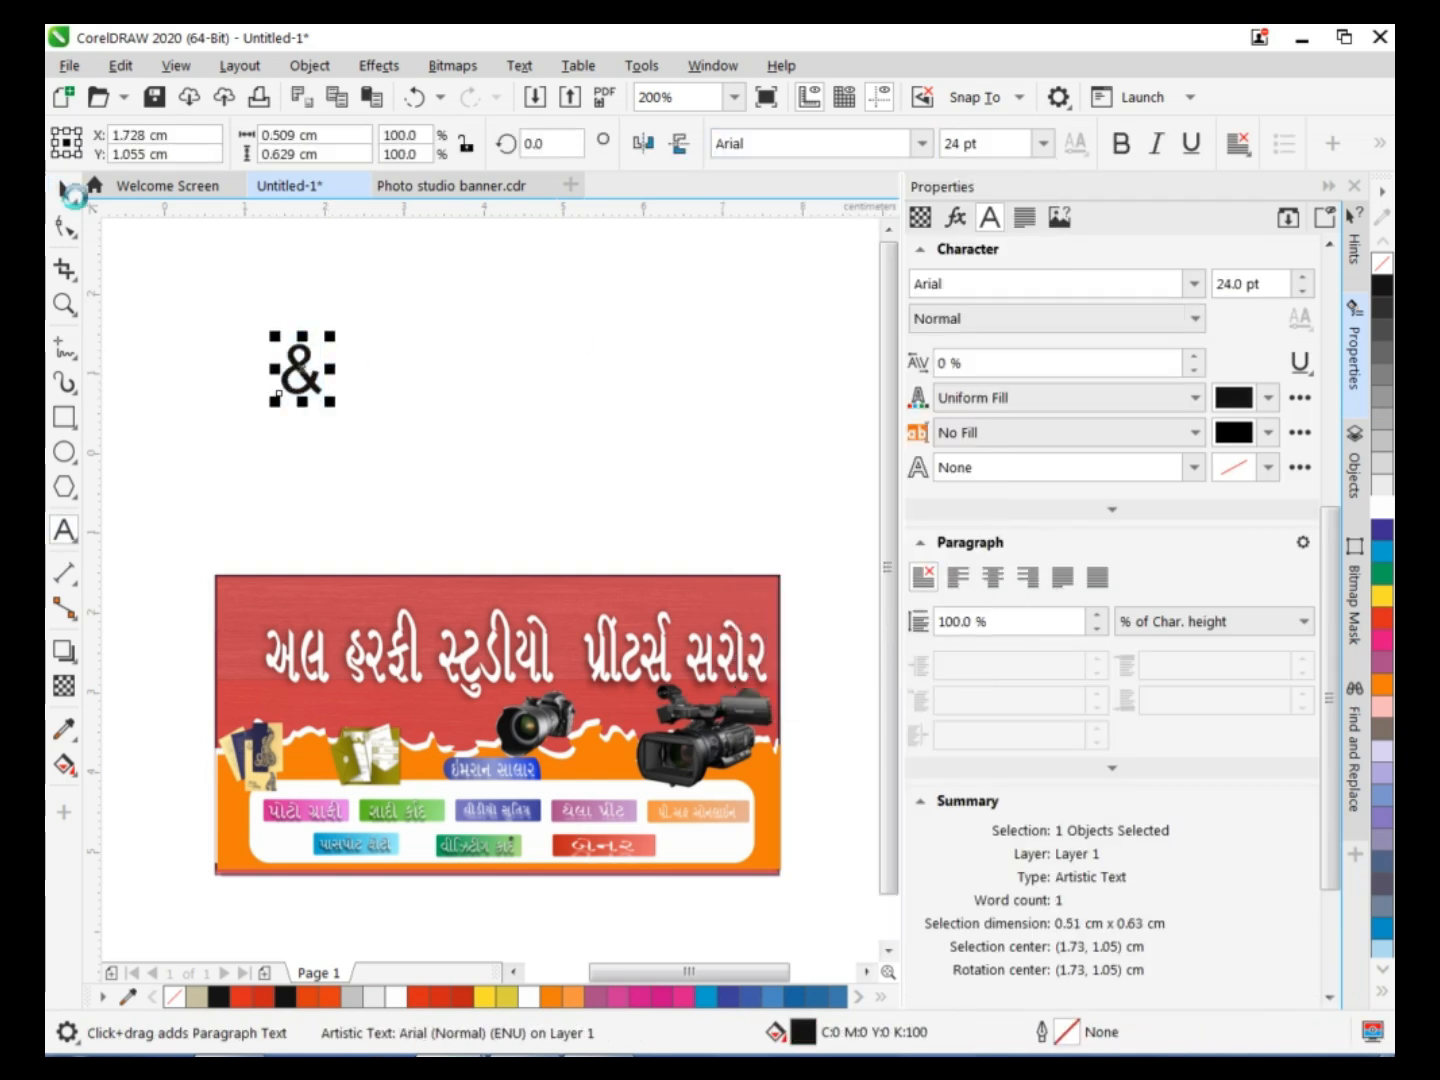
pyautogui.click(922, 143)
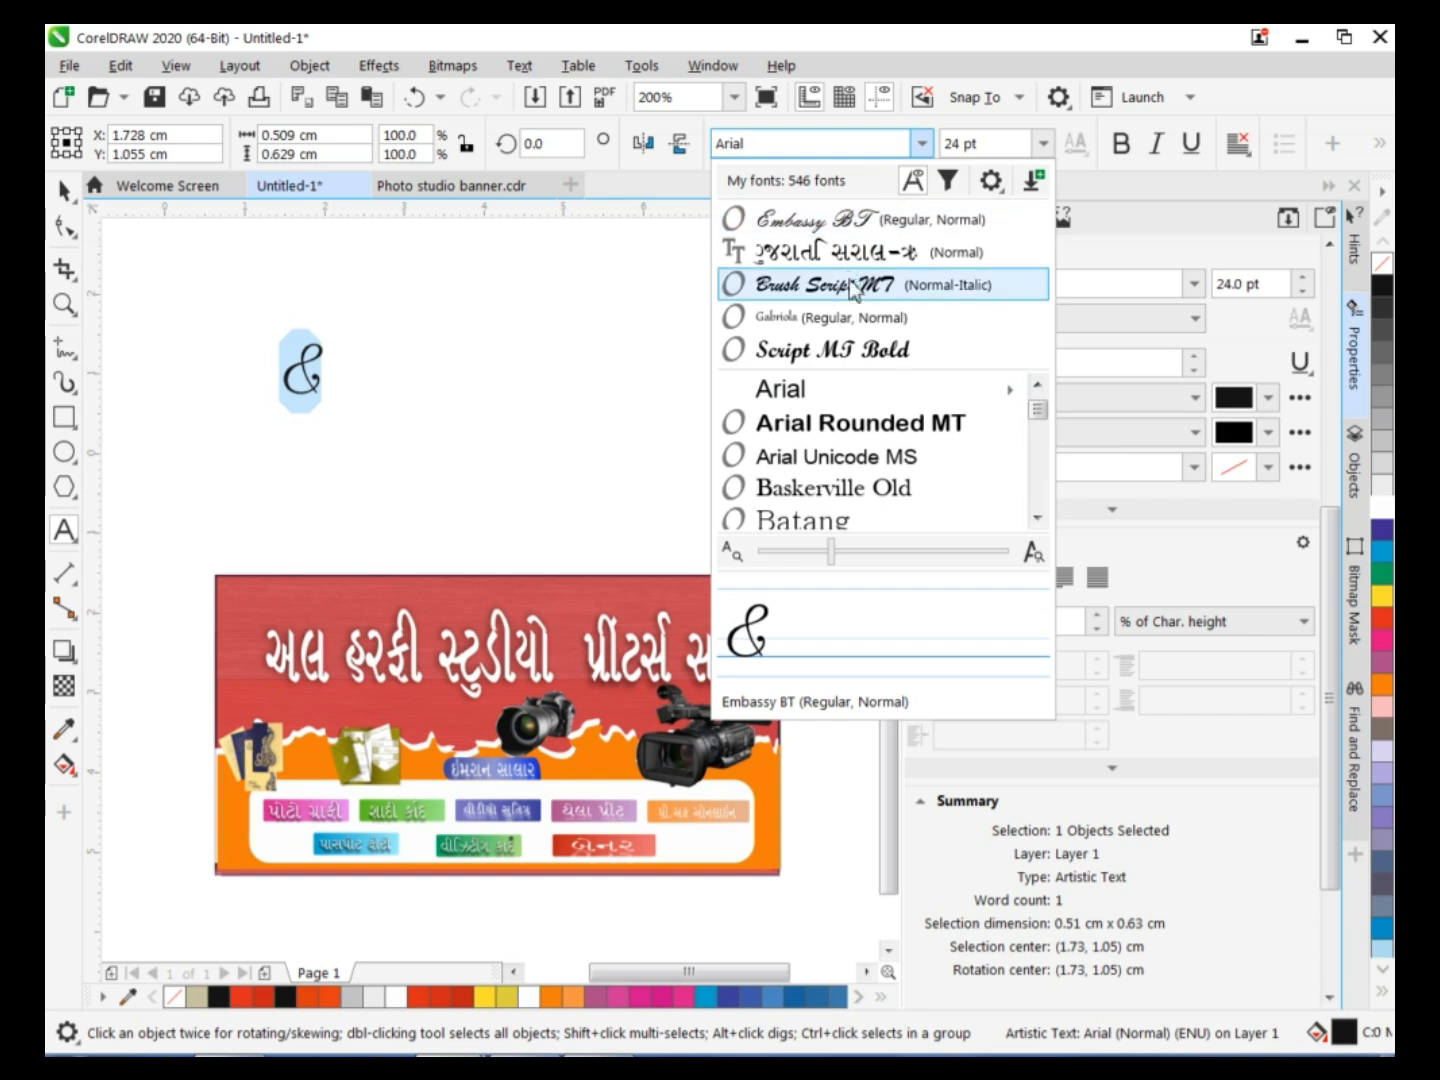
pyautogui.scroll(-3, 830, 425)
pyautogui.scroll(-3, 830, 425)
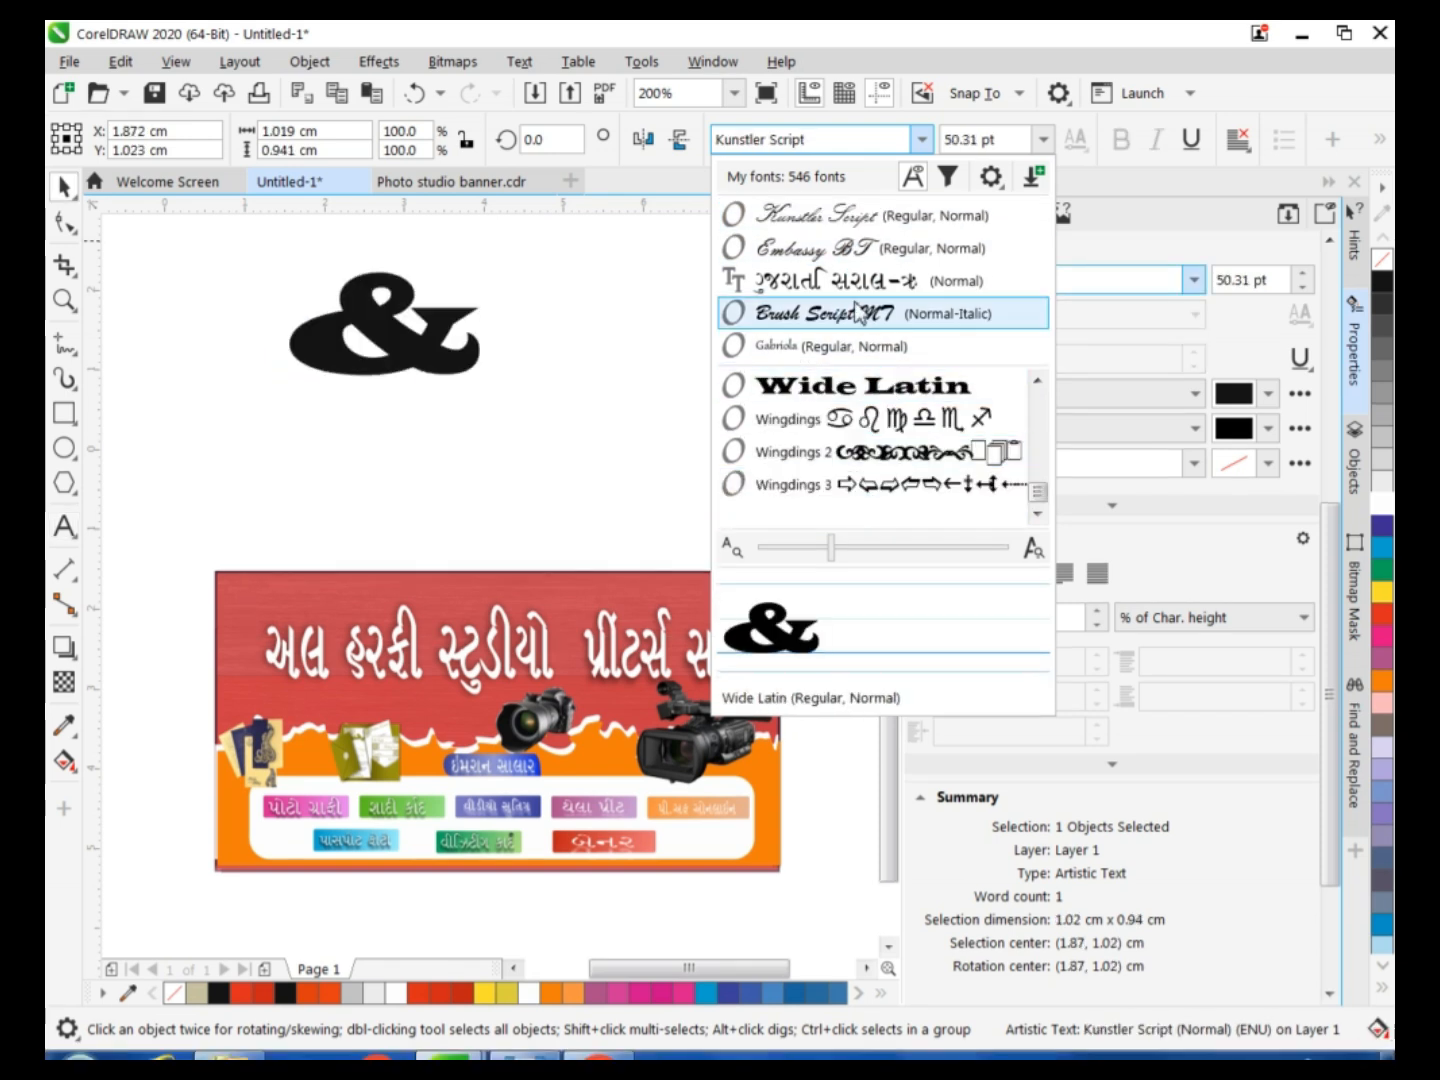
pyautogui.click(815, 313)
pyautogui.click(1383, 592)
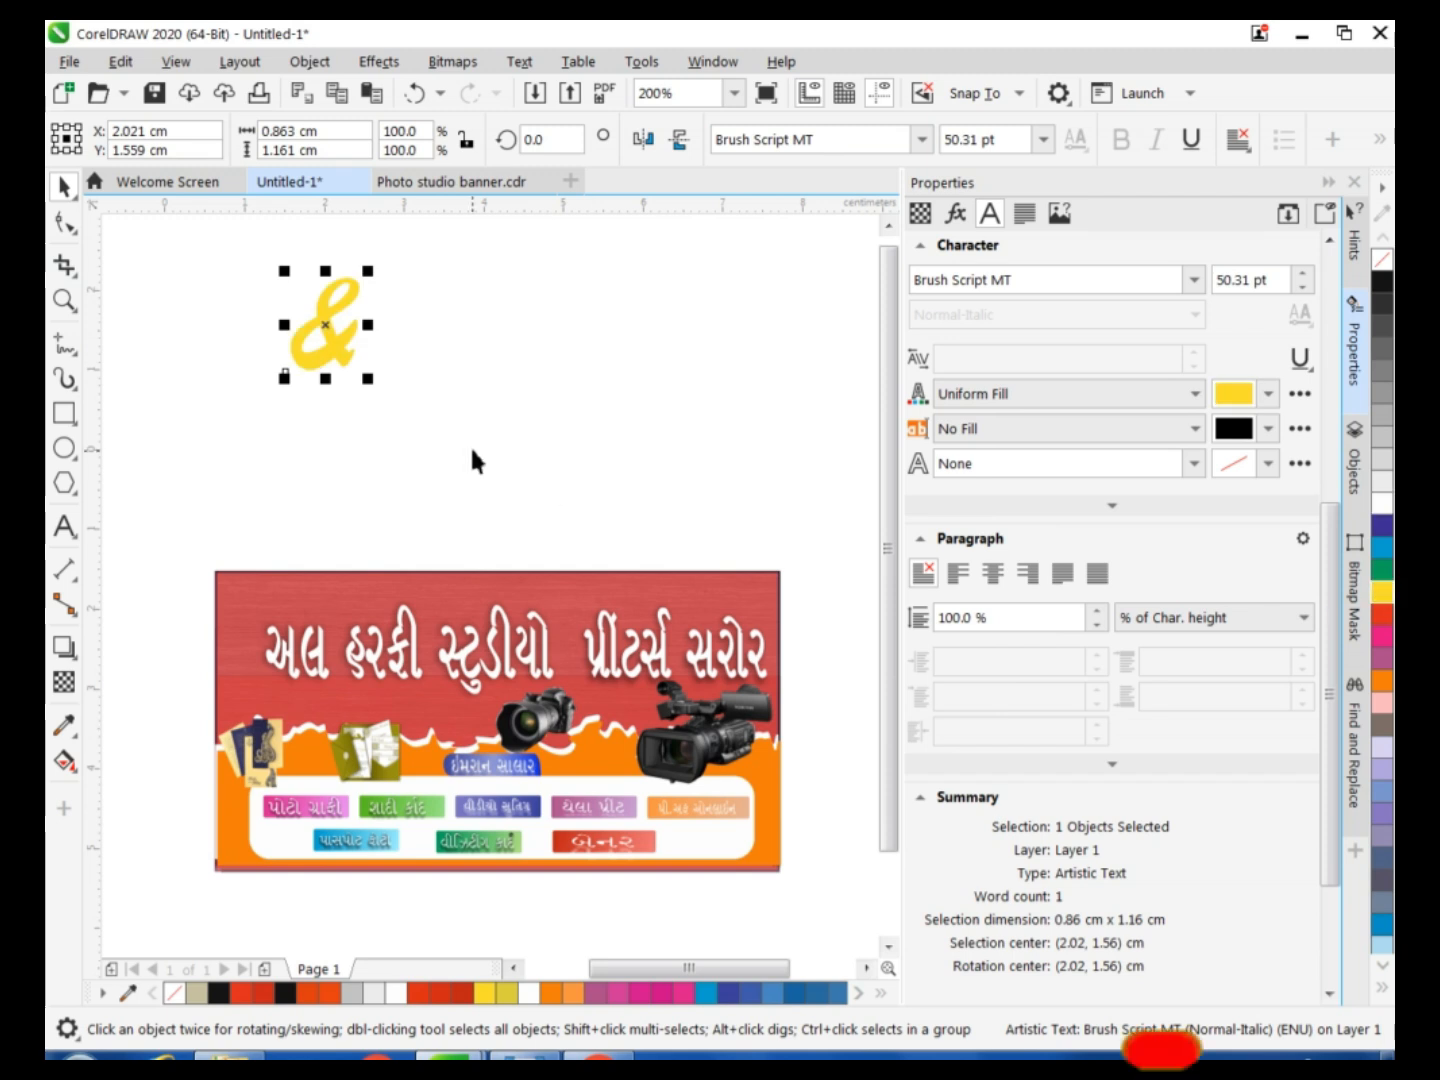
# Give the ampersand a drop shadow, scale it to about 33.6 pt and place it between the heading and the printers text.
pyautogui.click(64, 647)
pyautogui.moveTo(325, 280); pyautogui.dragTo(573, 655)
pyautogui.press('space')
pyautogui.moveTo(625, 733); pyautogui.dragTo(611, 705)
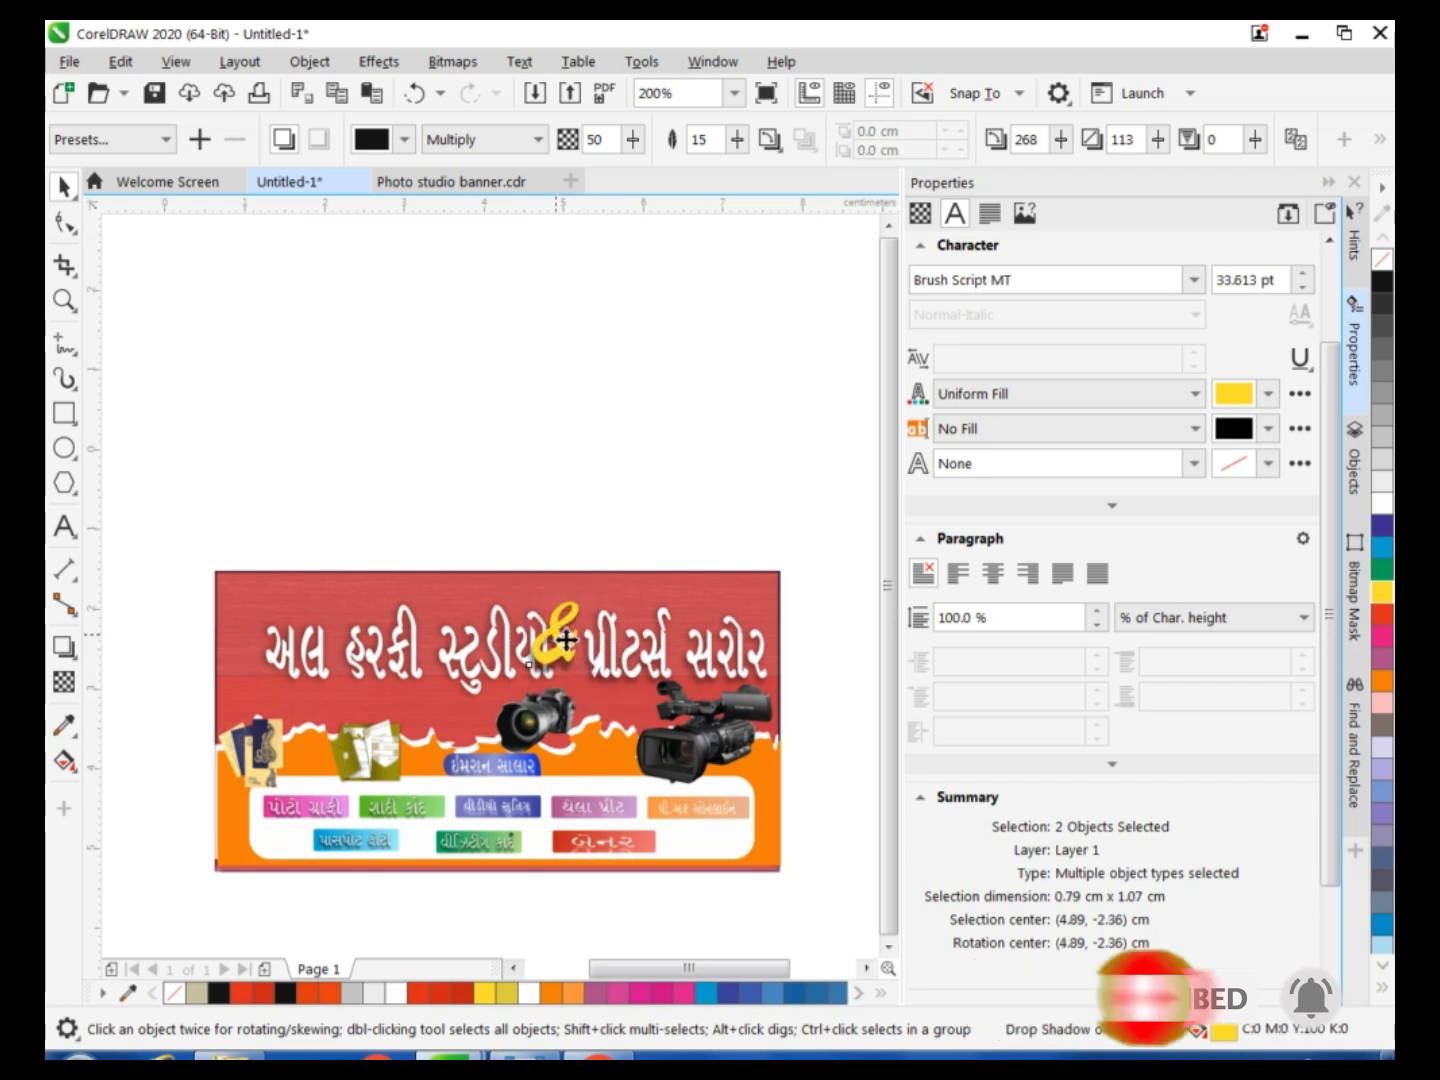
# Shift the studio heading and the printers text slightly apart and fit the ampersand into the gap between them.
pyautogui.moveTo(490, 655); pyautogui.dragTo(484, 649)
pyautogui.click(552, 658)
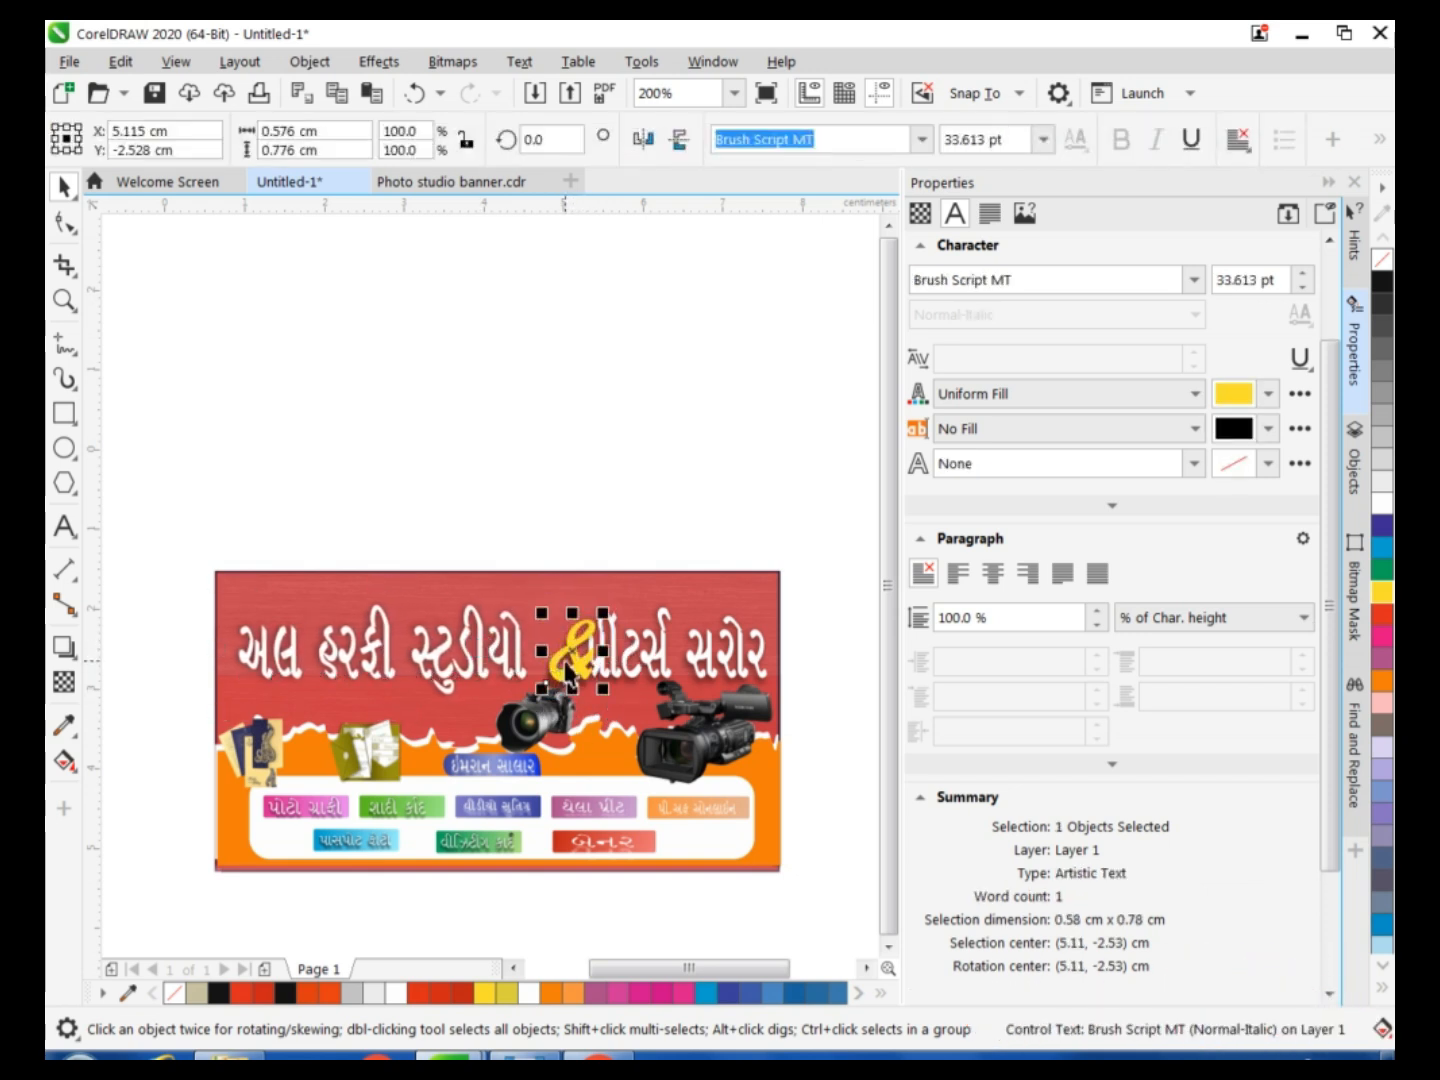
pyautogui.moveTo(555, 658); pyautogui.dragTo(638, 655)
pyautogui.click(638, 654)
pyautogui.click(560, 660)
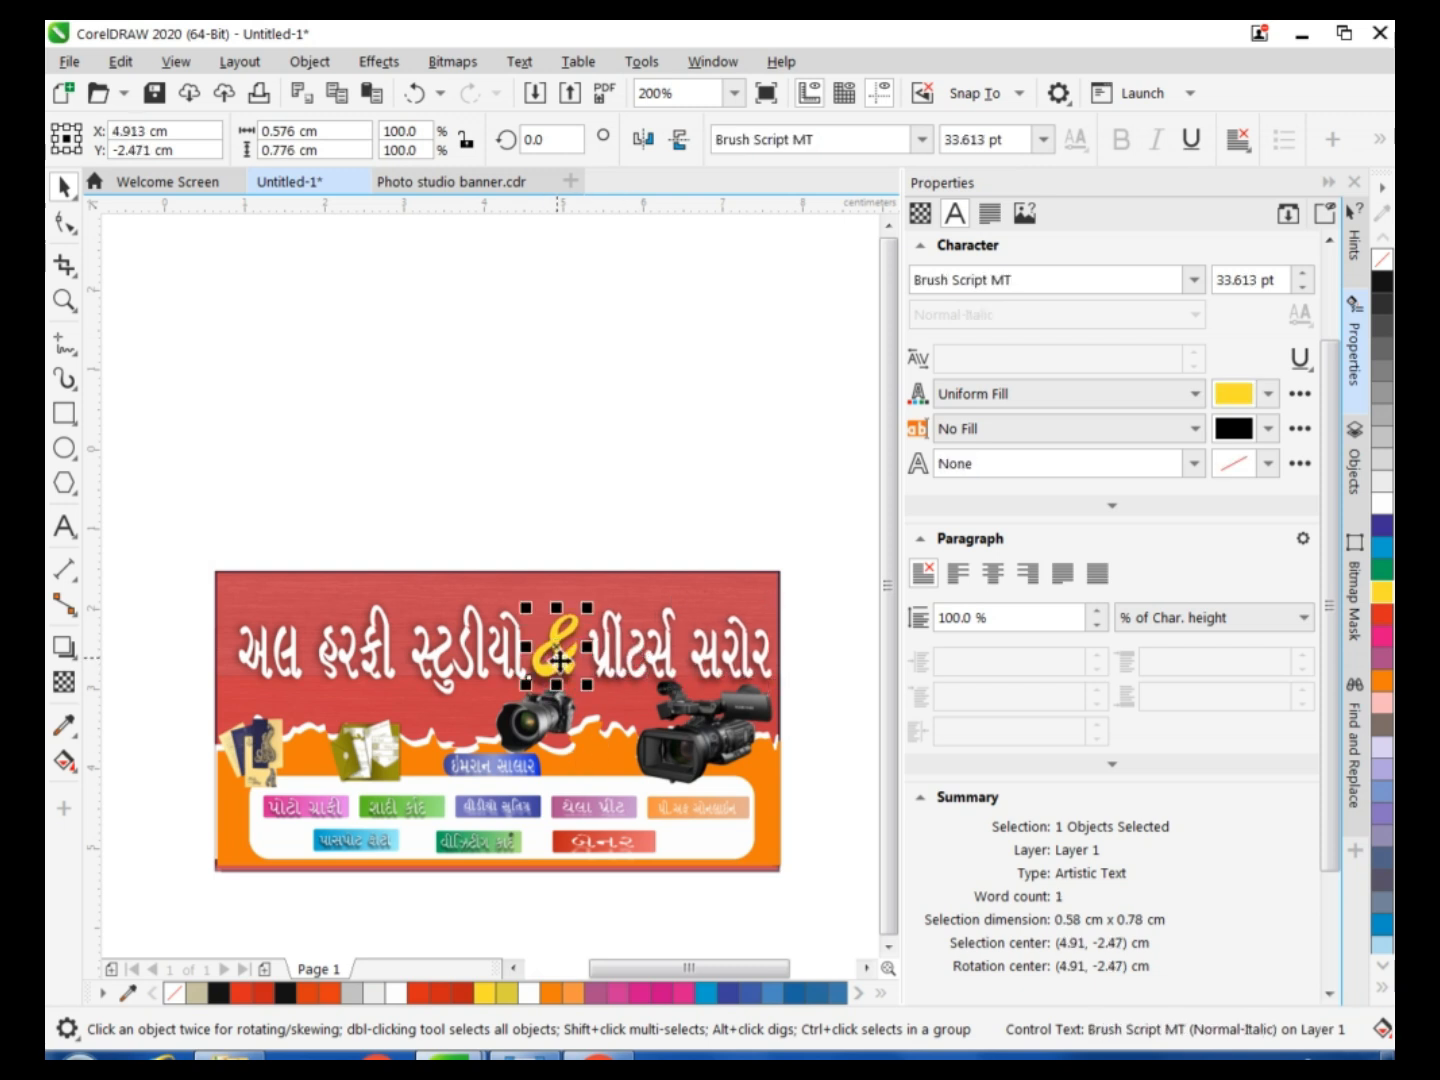
pyautogui.click(363, 478)
pyautogui.click(418, 660)
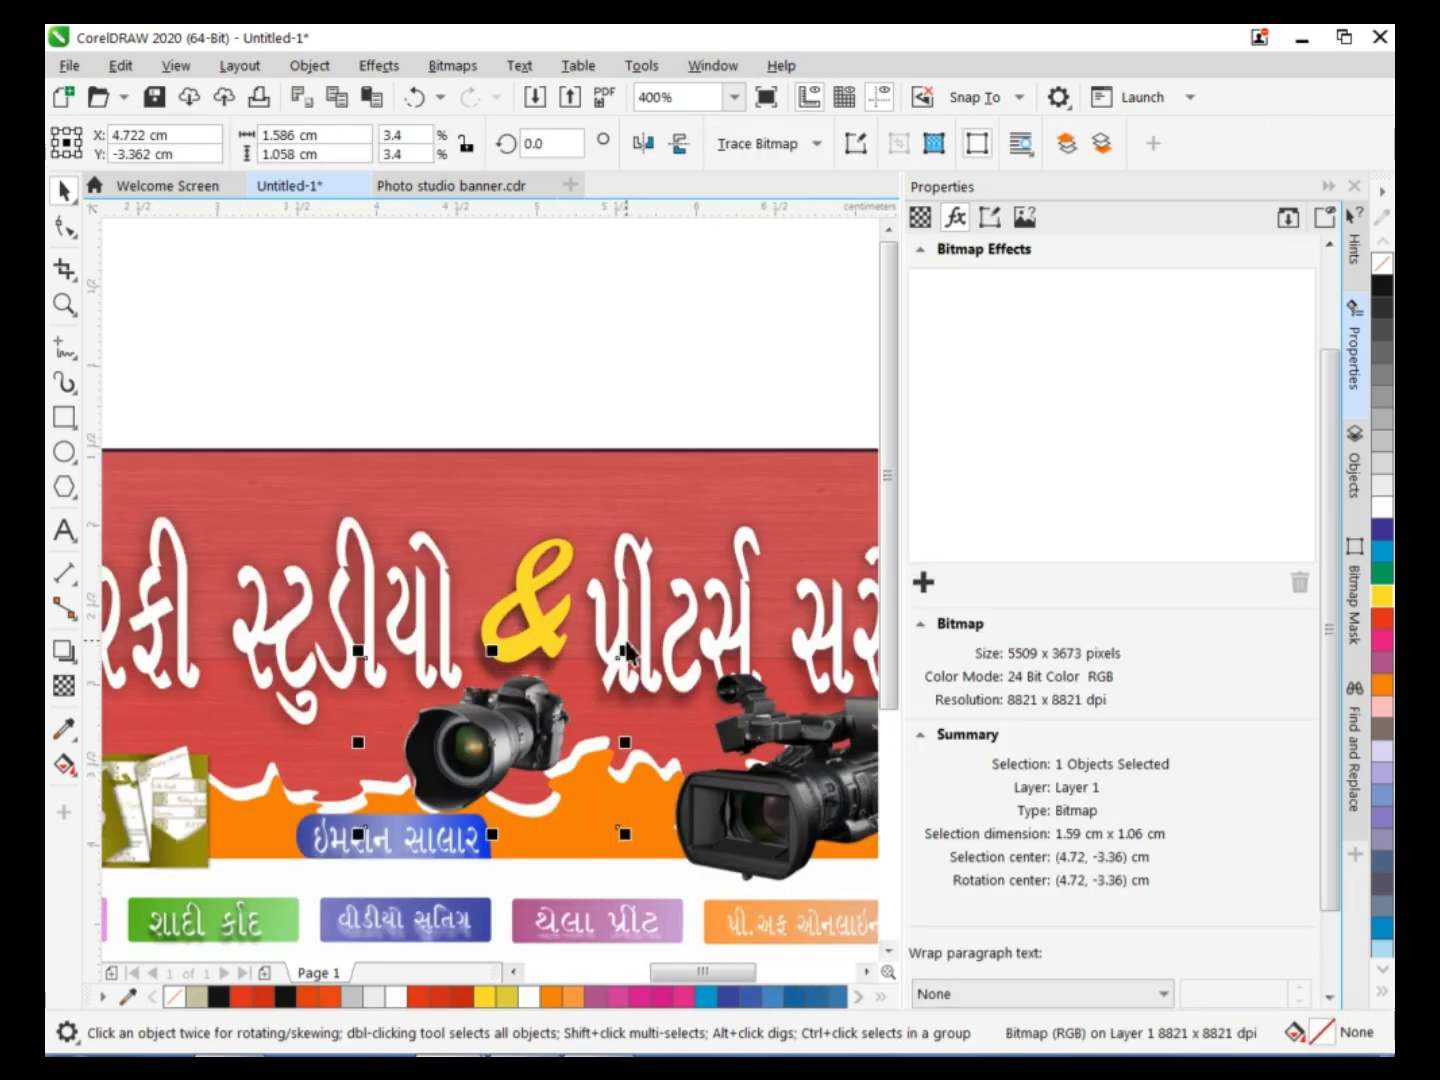
pyautogui.moveTo(627, 659); pyautogui.dragTo(634, 652)
# Move the blue contact name plate with its text, and the photo camera above it, about 0.5 cm toward the banner's left end.
pyautogui.press('Escape')
pyautogui.click(487, 850)
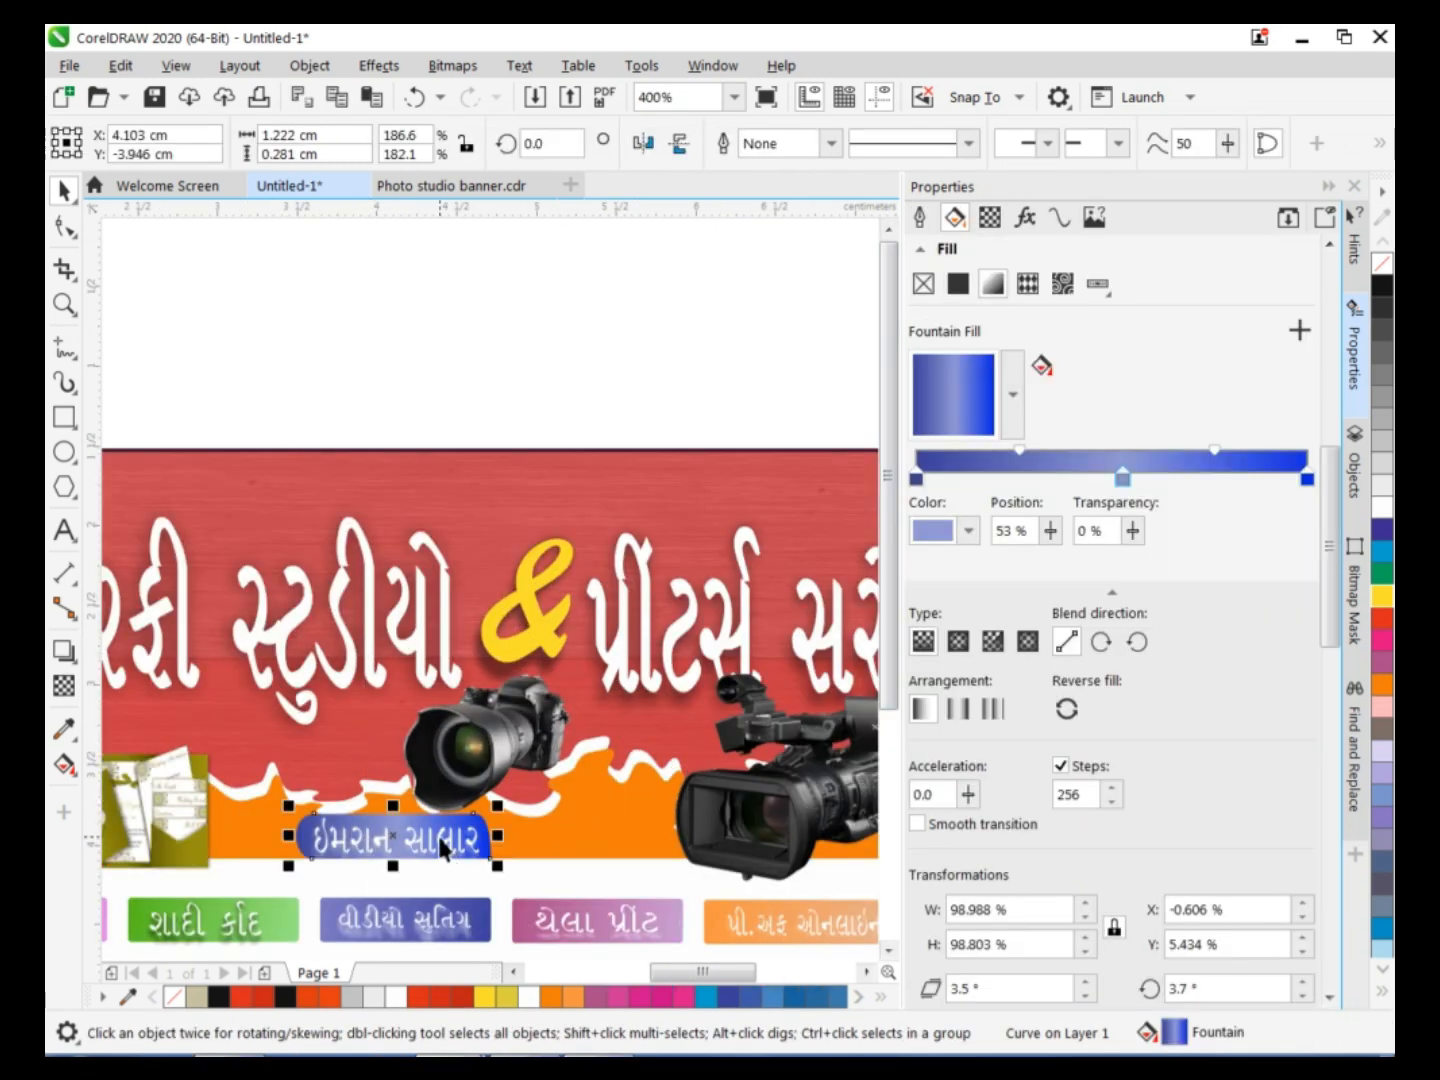
pyautogui.keyDown('shift'); pyautogui.click(443, 848); pyautogui.keyUp('shift')
pyautogui.moveTo(443, 848); pyautogui.dragTo(366, 846)
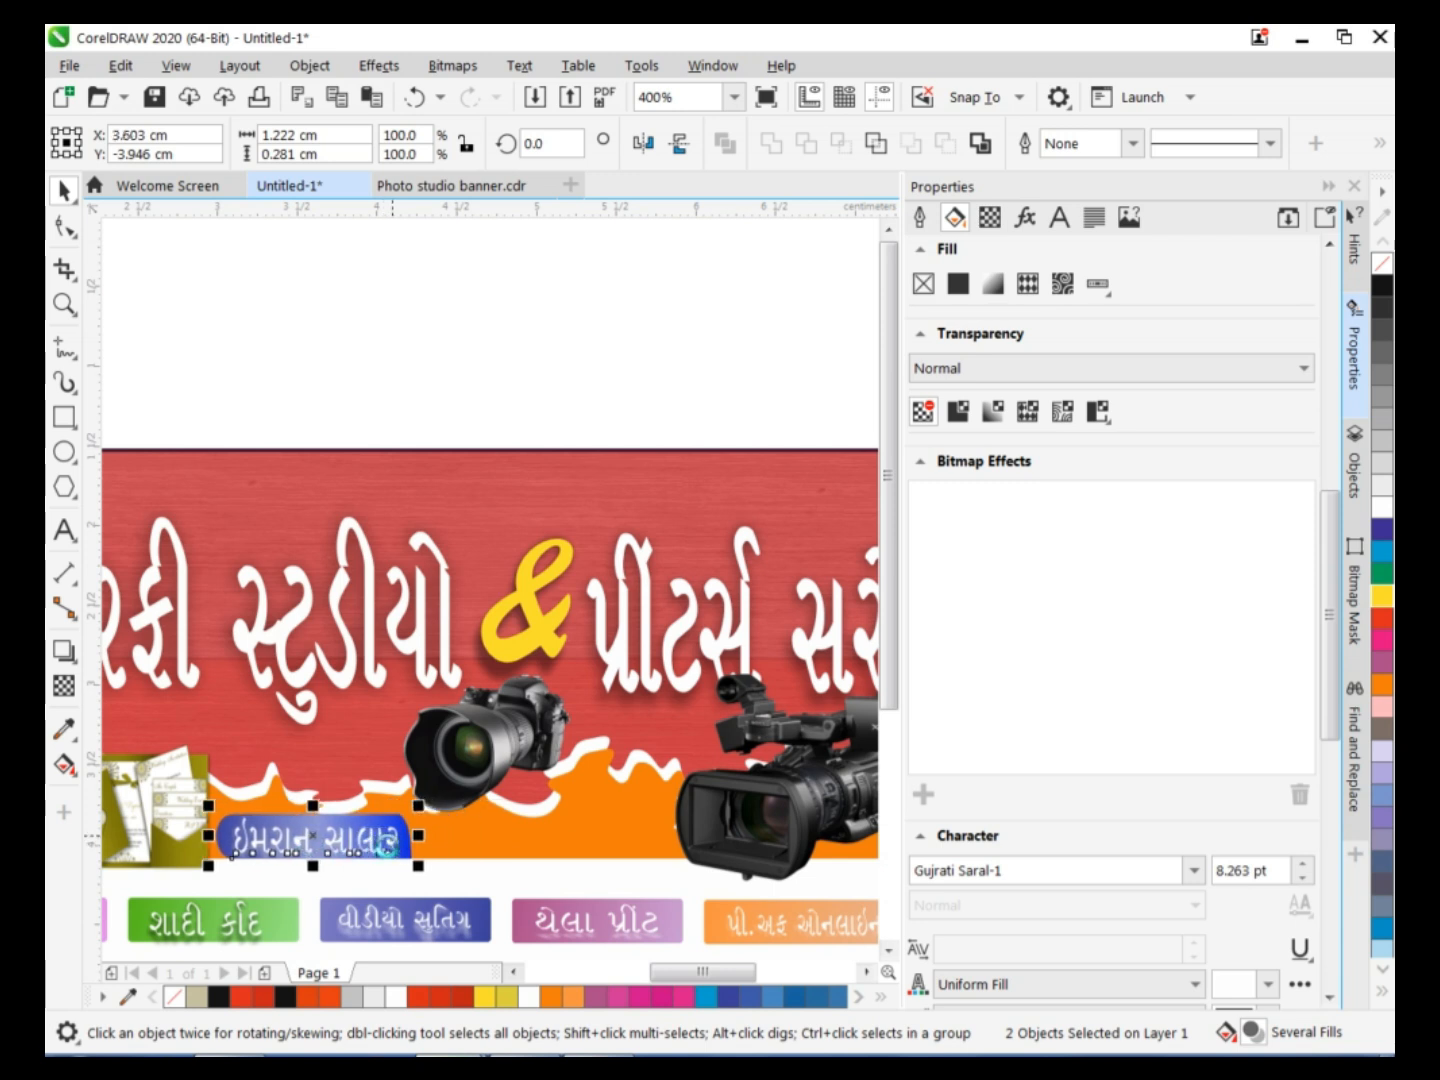
pyautogui.moveTo(482, 718); pyautogui.dragTo(392, 726)
pyautogui.click(503, 918)
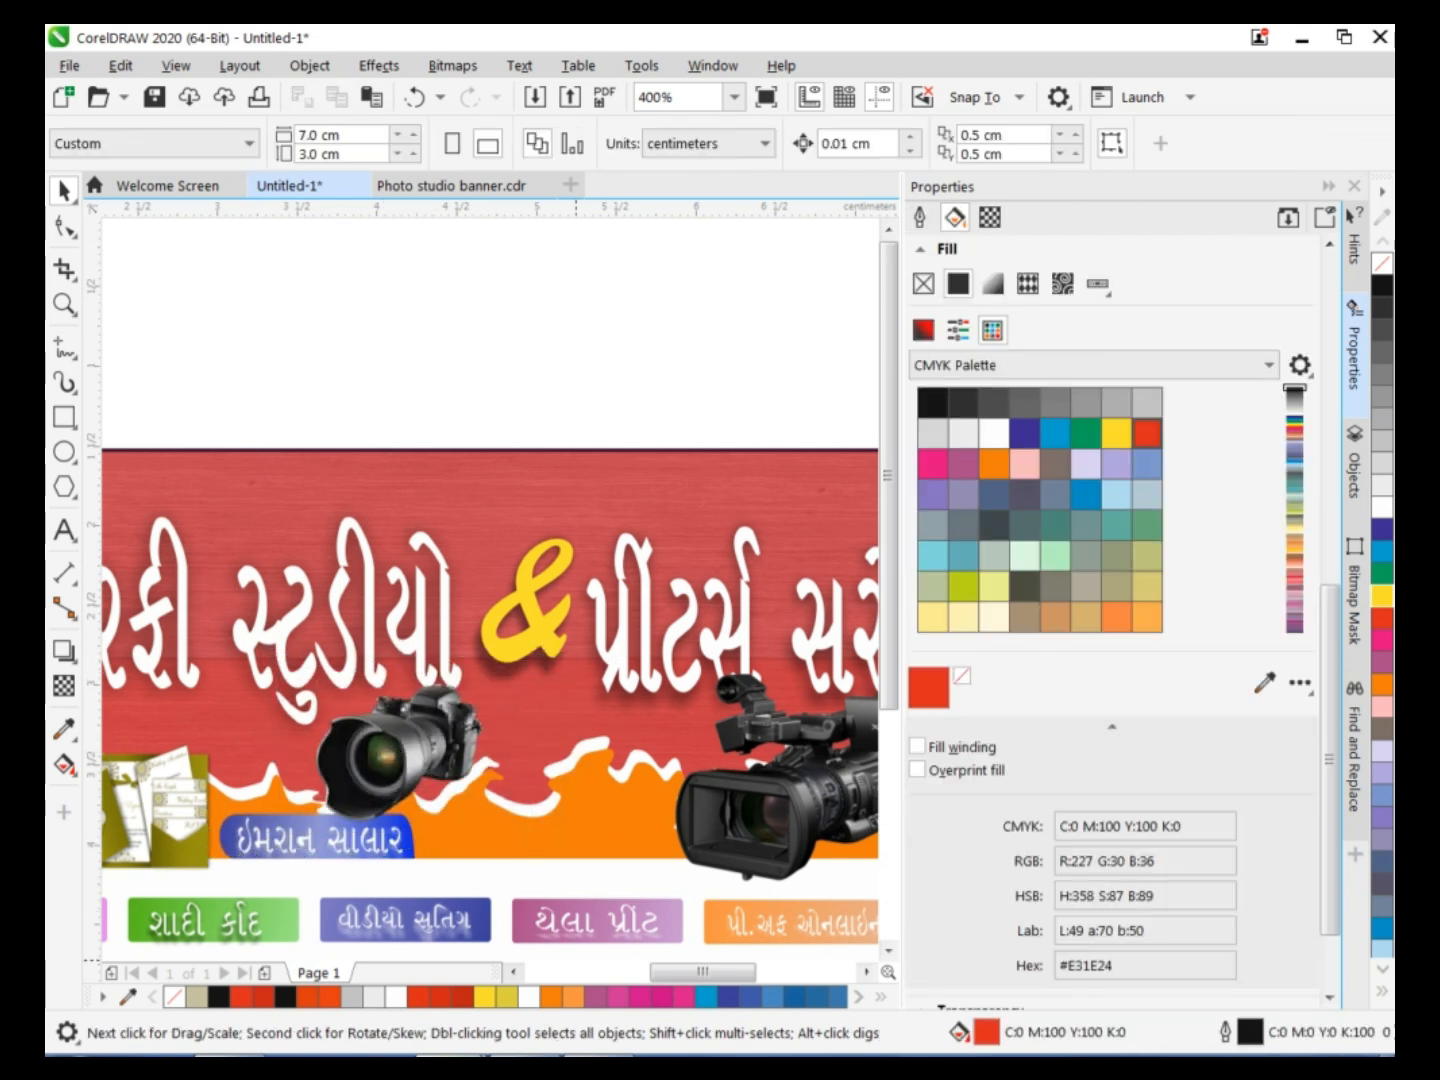
# Import the WhatsApp logo image and place it over the upper part of the banner.
pyautogui.click(230, 1056)
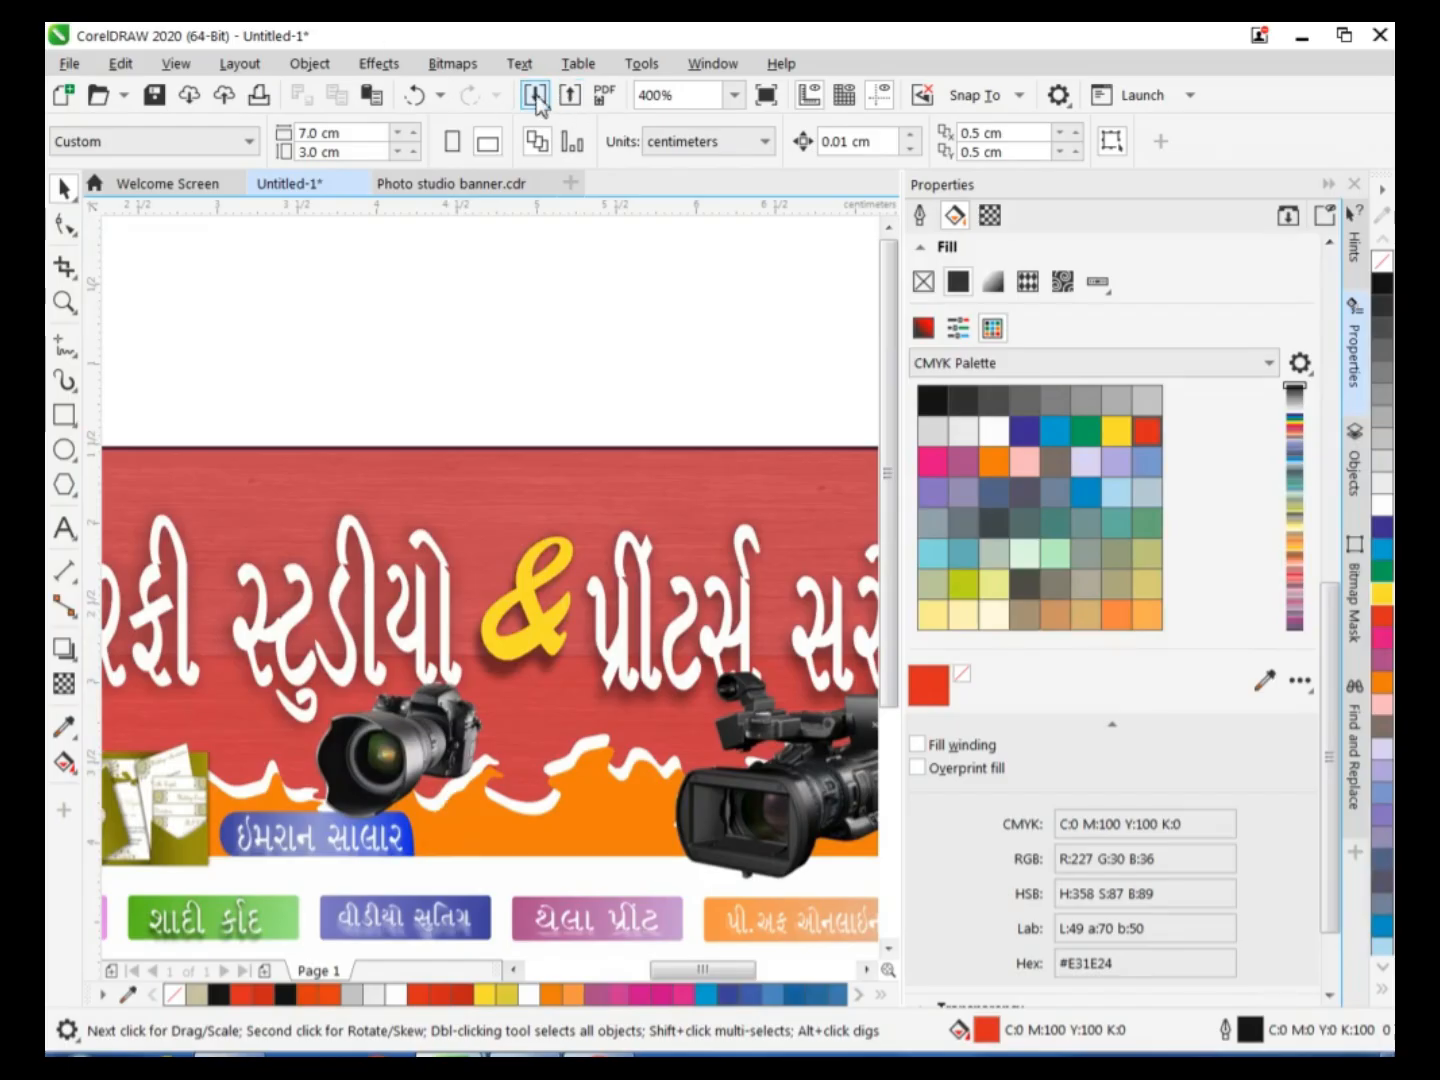
pyautogui.click(536, 96)
pyautogui.scroll(-3, 1221, 649)
pyautogui.click(823, 713)
pyautogui.click(1205, 887)
pyautogui.moveTo(261, 277); pyautogui.dragTo(598, 536)
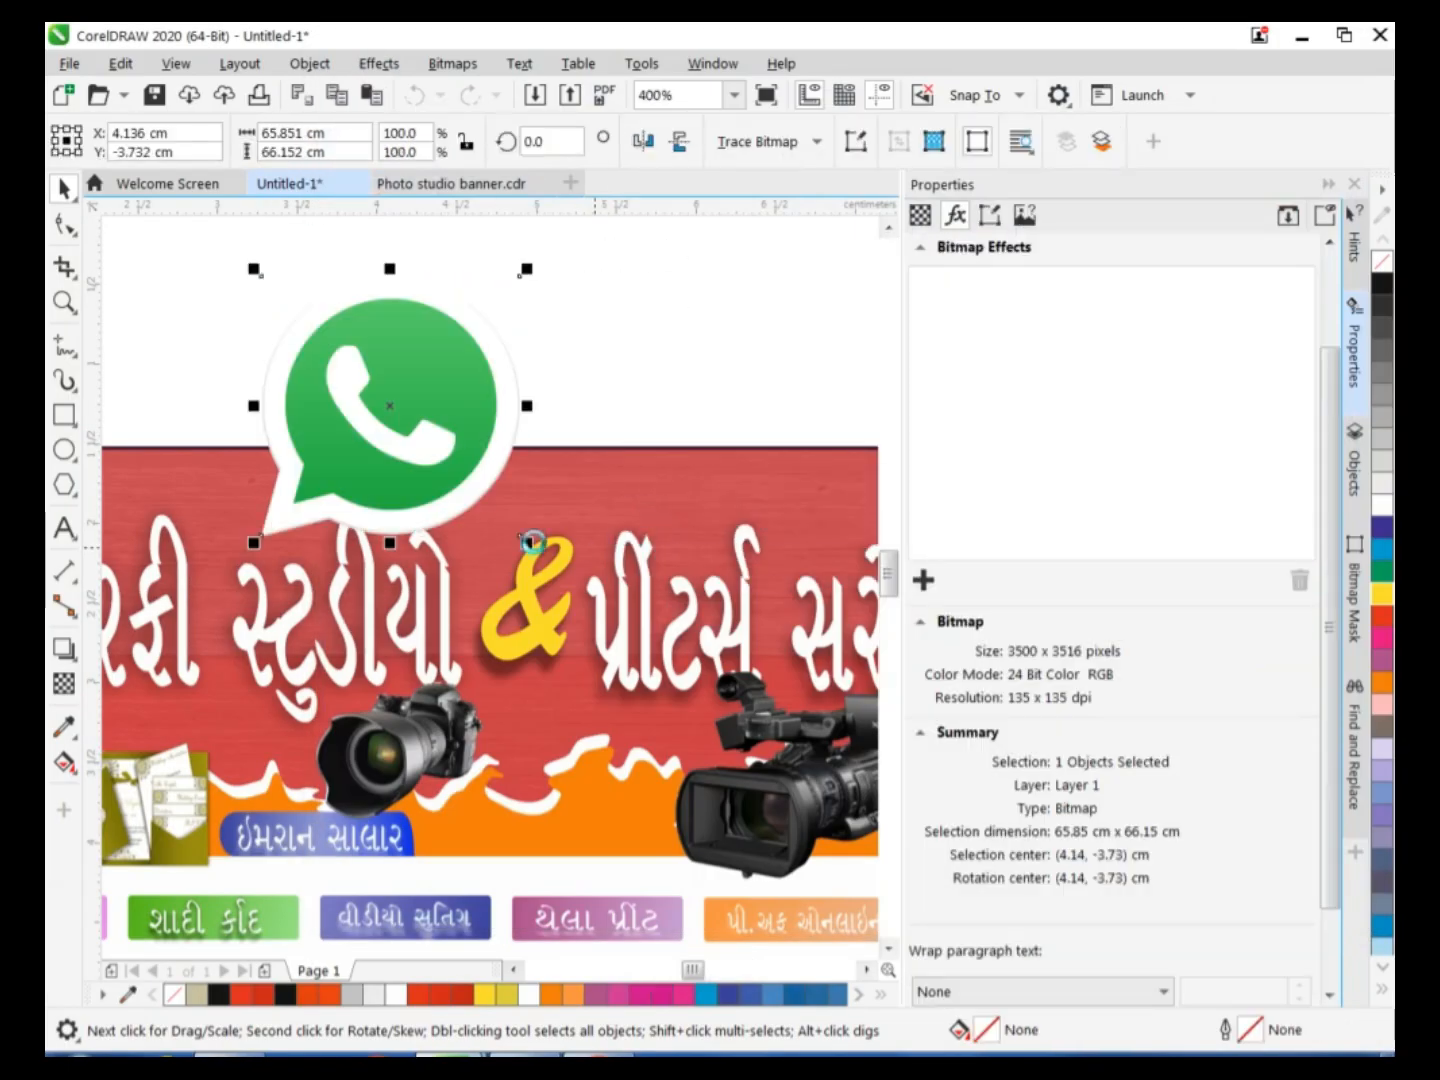
# Shrink the WhatsApp logo to about 0.31 cm and position it on the orange band beside the contact name plate.
pyautogui.moveTo(525, 270); pyautogui.dragTo(397, 398)
pyautogui.moveTo(362, 507); pyautogui.dragTo(521, 858)
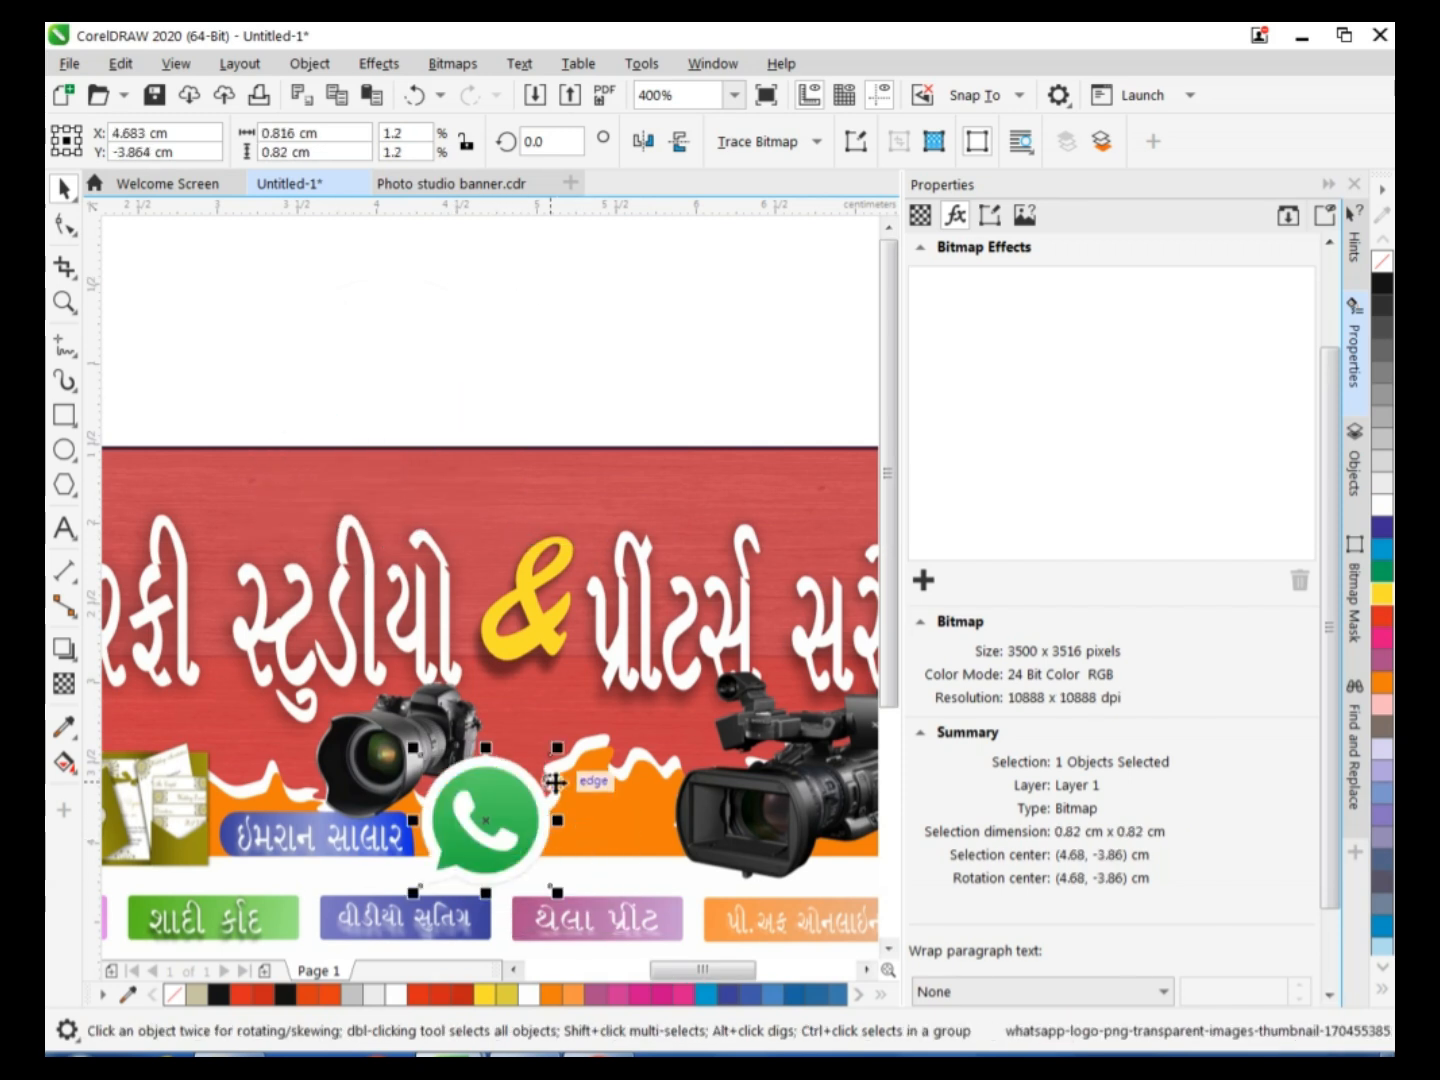
pyautogui.moveTo(561, 745); pyautogui.dragTo(521, 785)
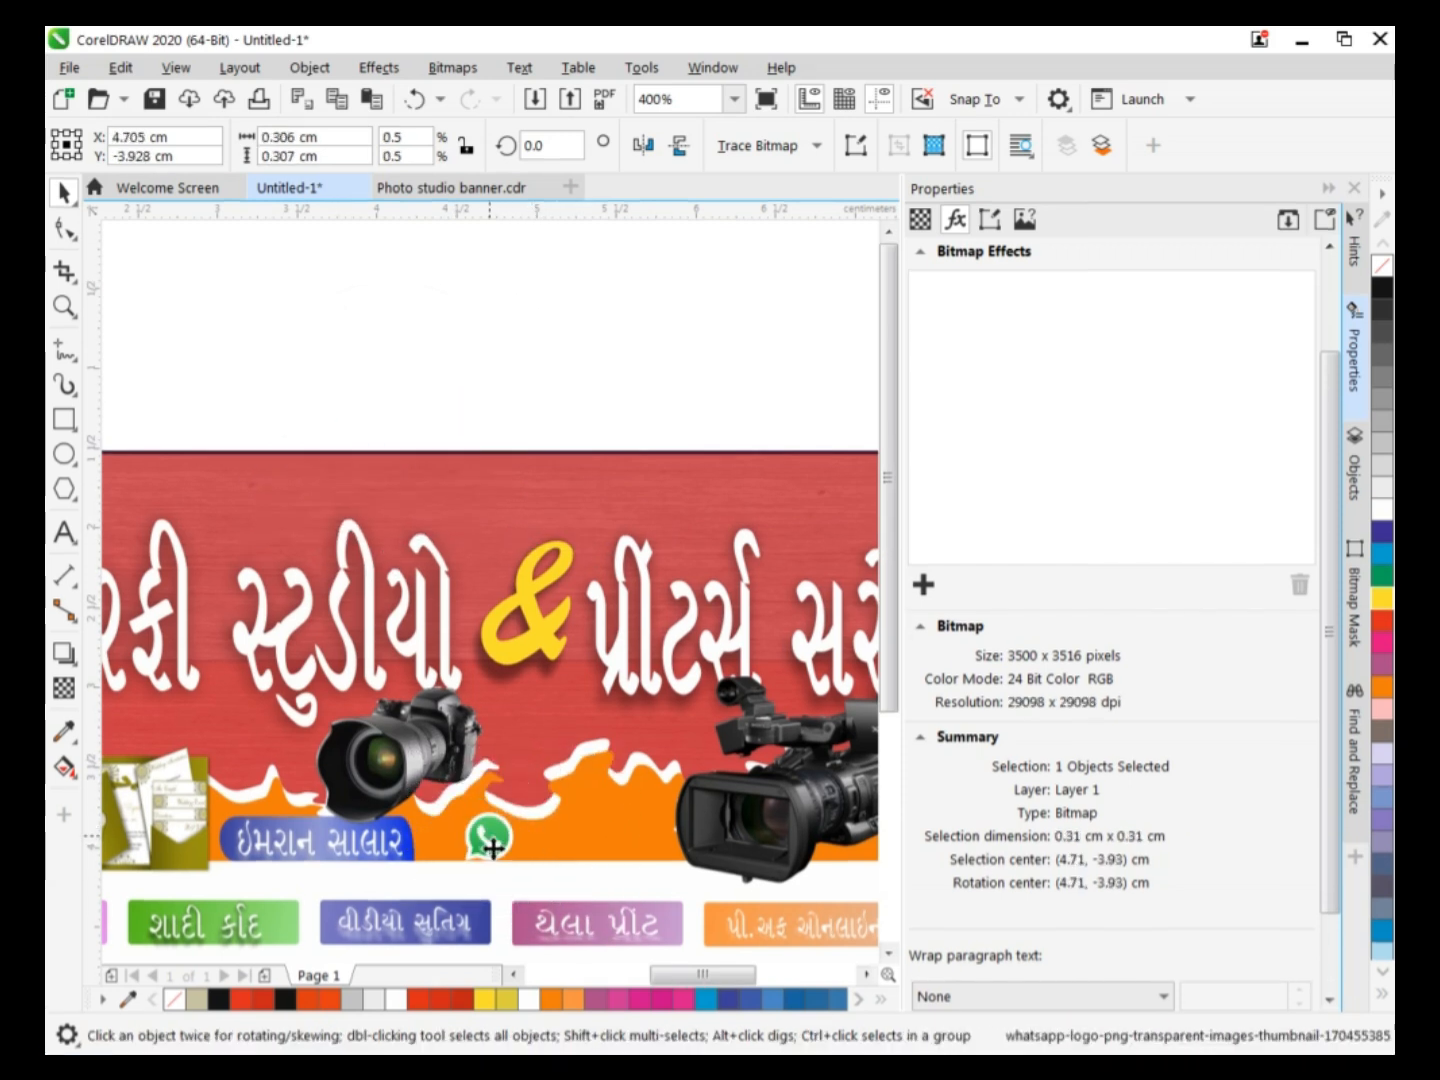
pyautogui.moveTo(493, 845); pyautogui.dragTo(485, 853)
pyautogui.press('Up')
pyautogui.press('Up')
pyautogui.press('Up')
pyautogui.press('Down')
pyautogui.press('Down')
pyautogui.press('Up')
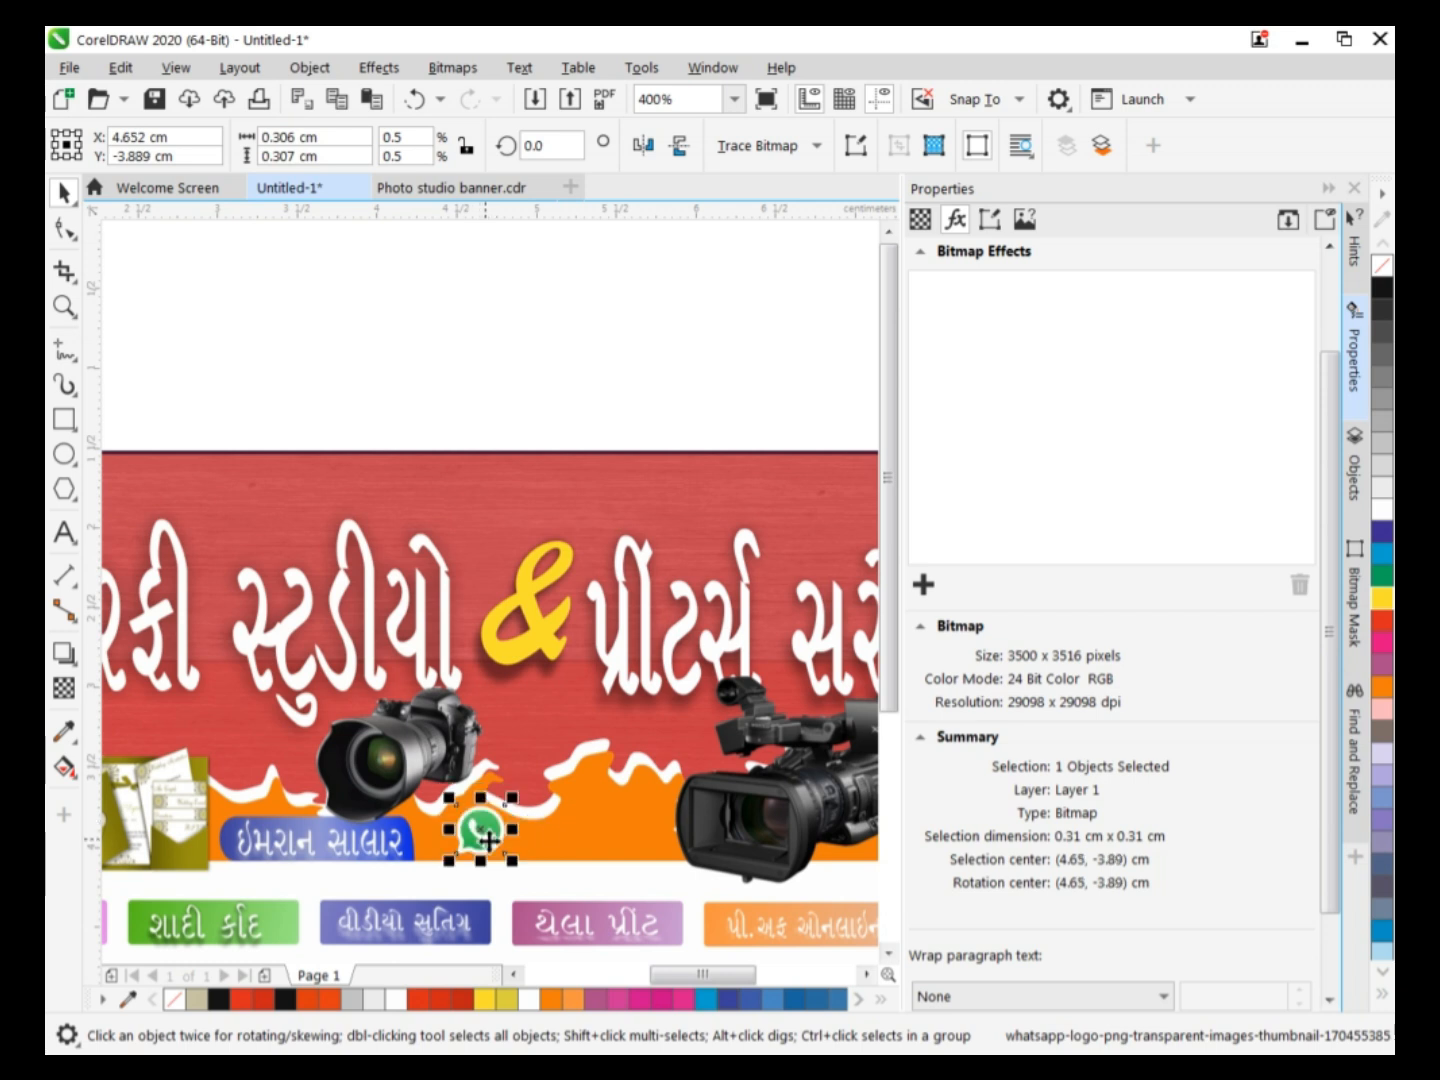
pyautogui.click(470, 362)
# Add the ten-digit contact phone number as 24 pt Arial artistic text above the banner.
pyautogui.press('F8')
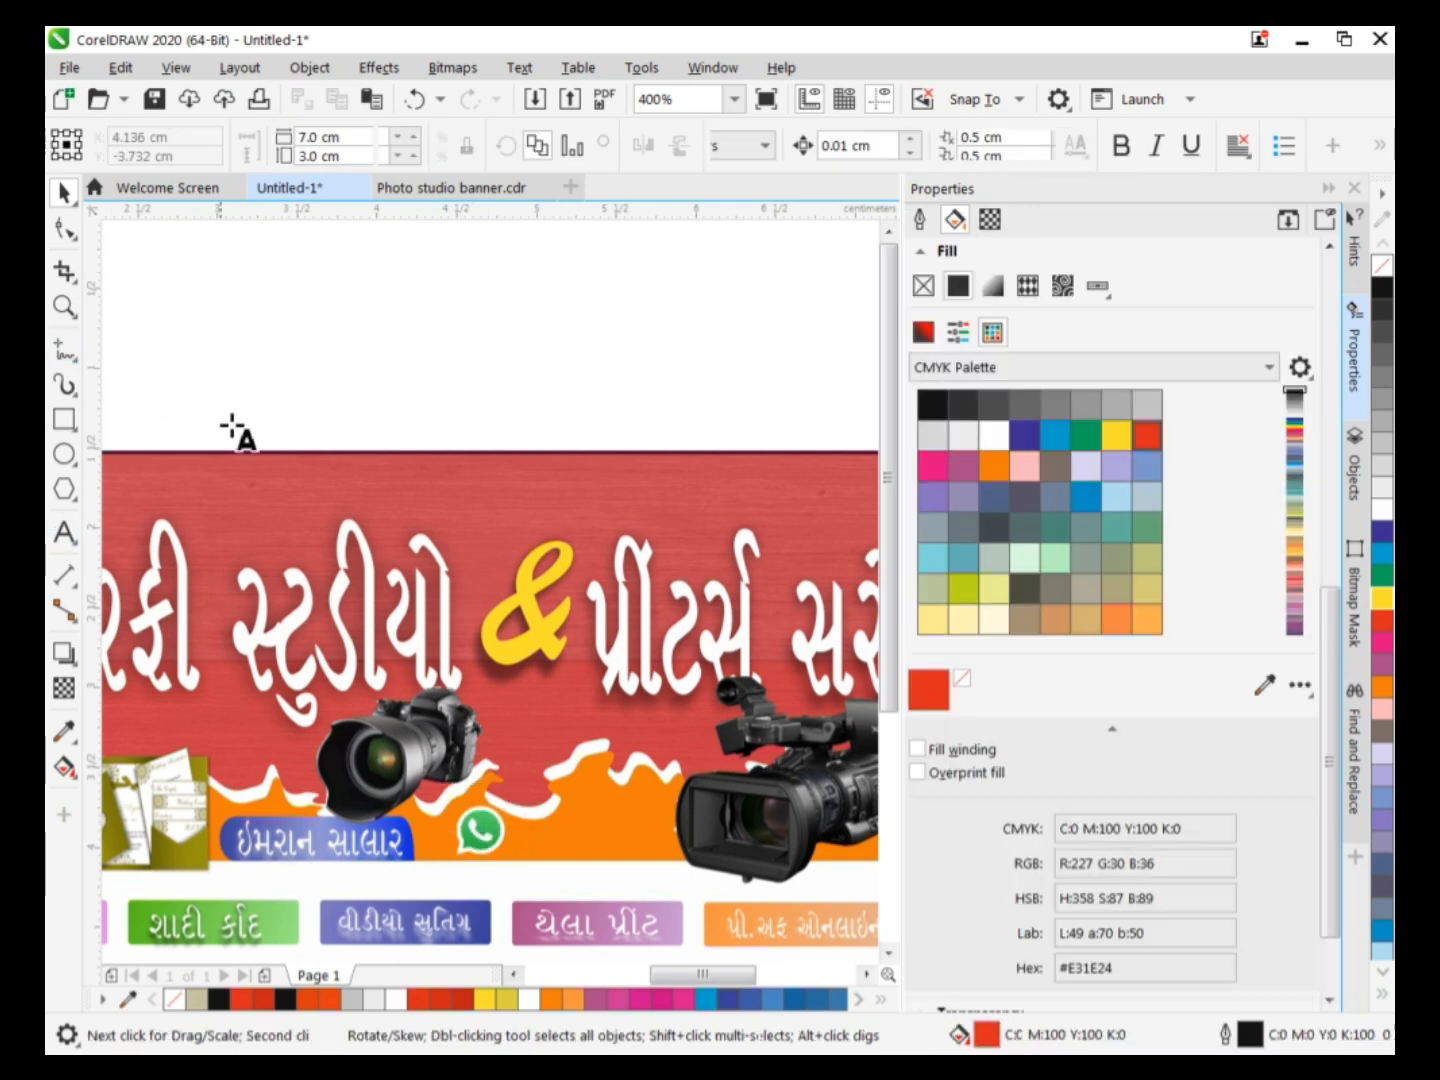
pyautogui.click(275, 357)
pyautogui.write('123')
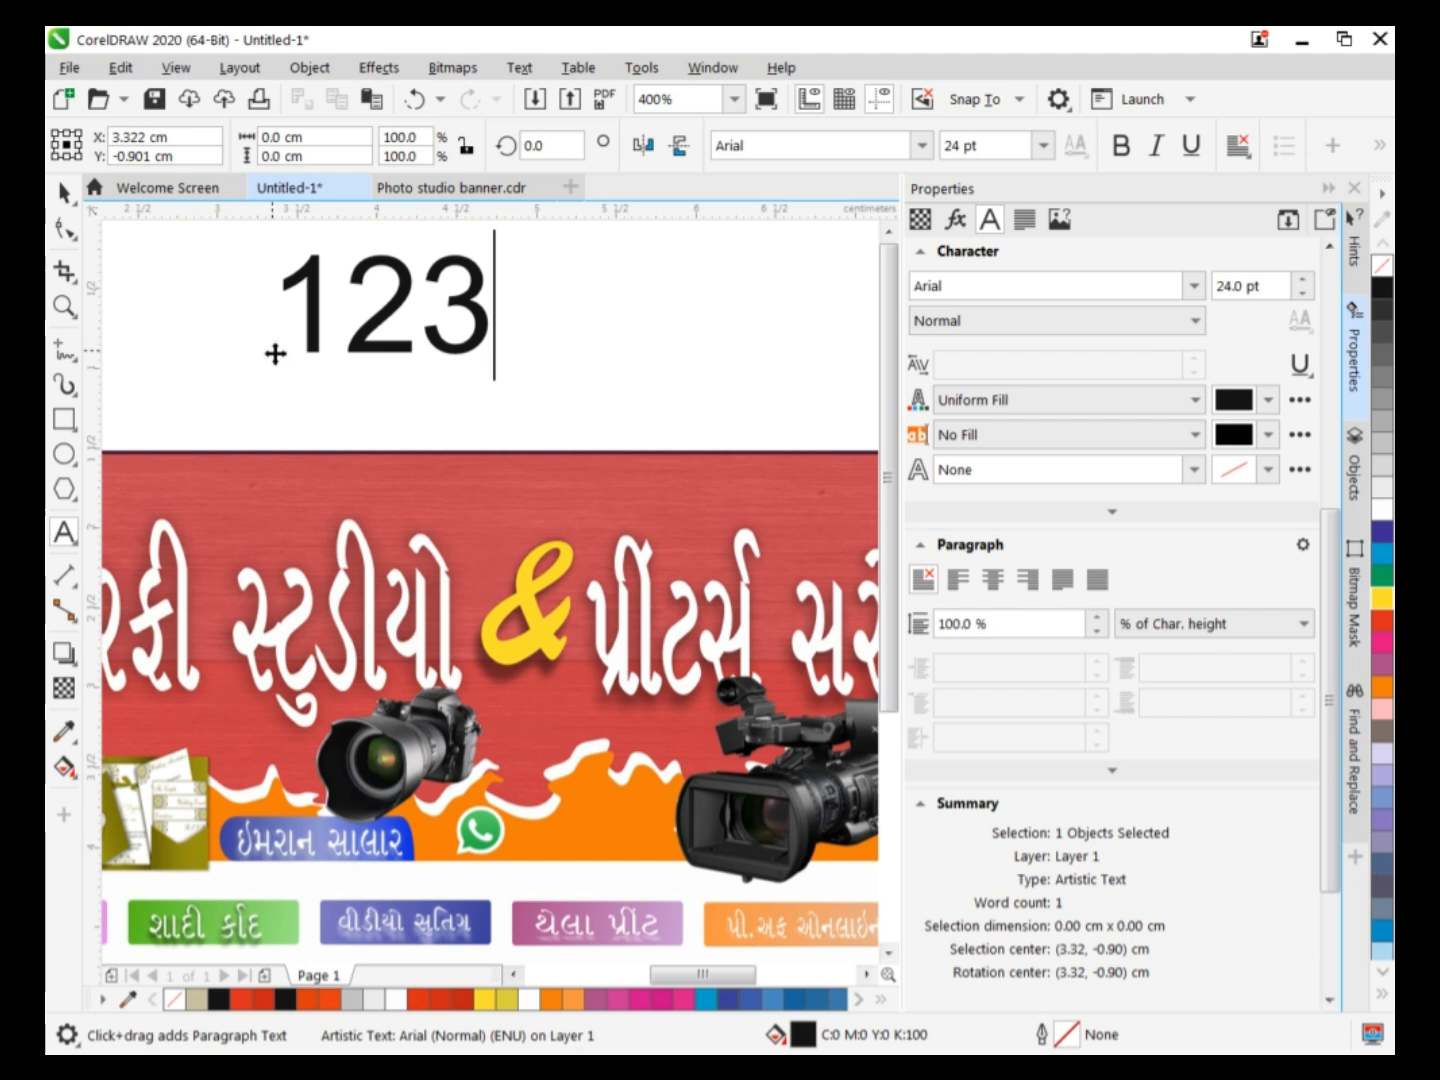
pyautogui.write('4567890')
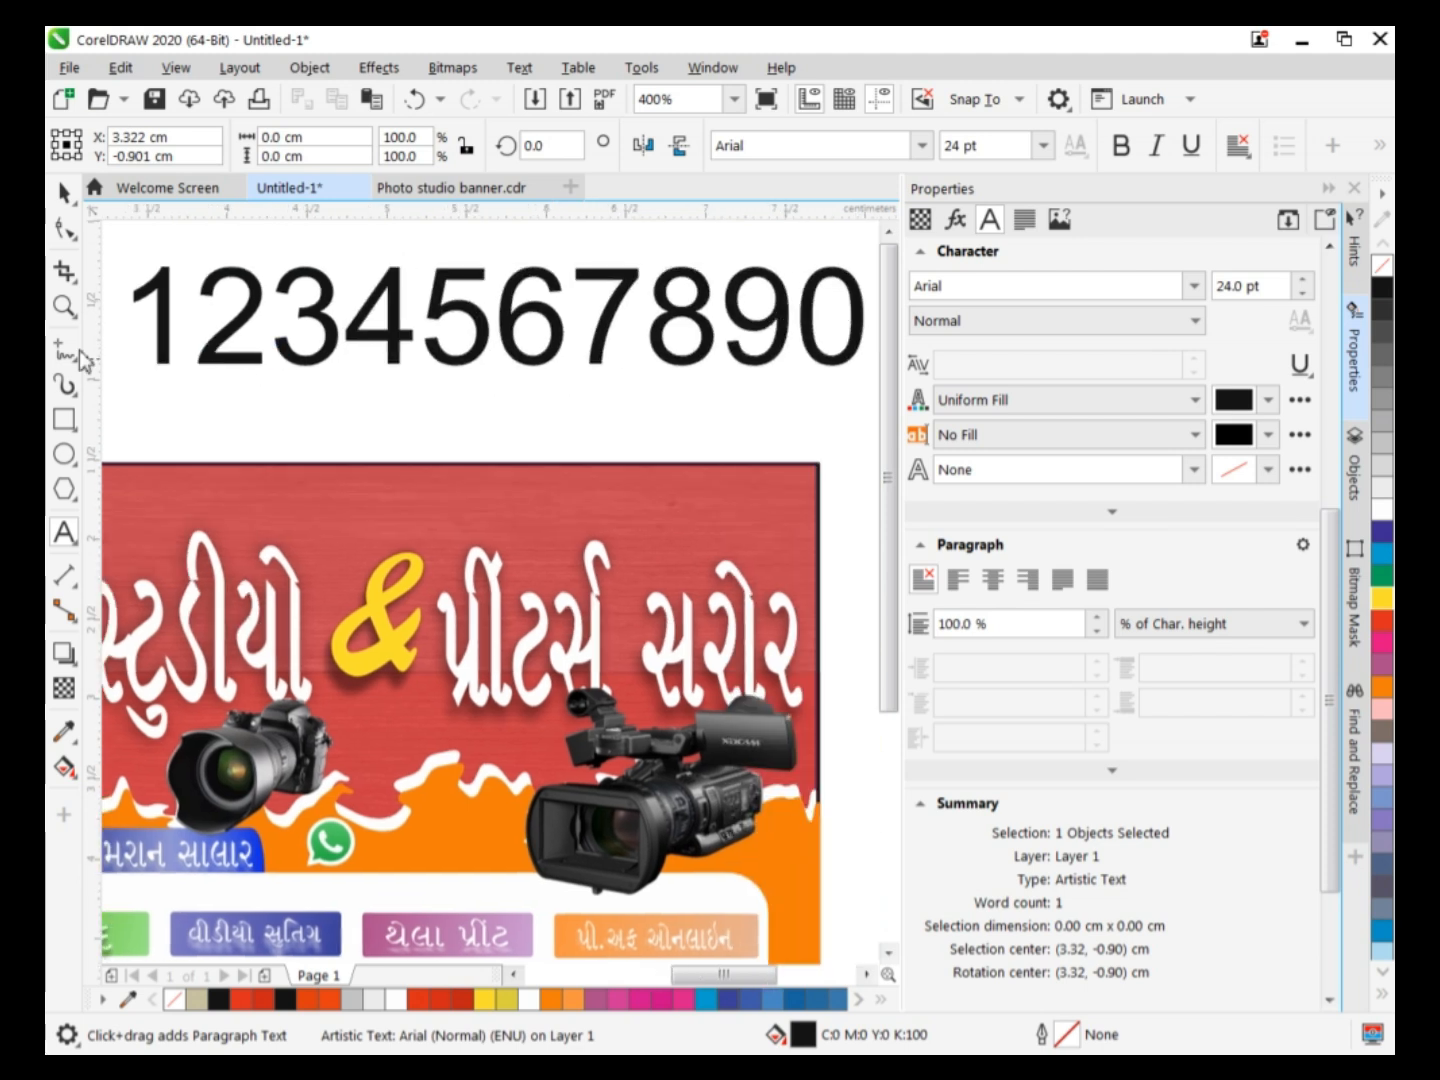
# Scale the phone number to about 5.78 pt, place it beside the WhatsApp logo and narrow it to about 0.99 cm.
pyautogui.click(65, 194)
pyautogui.moveTo(871, 259); pyautogui.dragTo(532, 835)
pyautogui.moveTo(448, 855); pyautogui.dragTo(456, 860)
pyautogui.moveTo(342, 853); pyautogui.dragTo(357, 853)
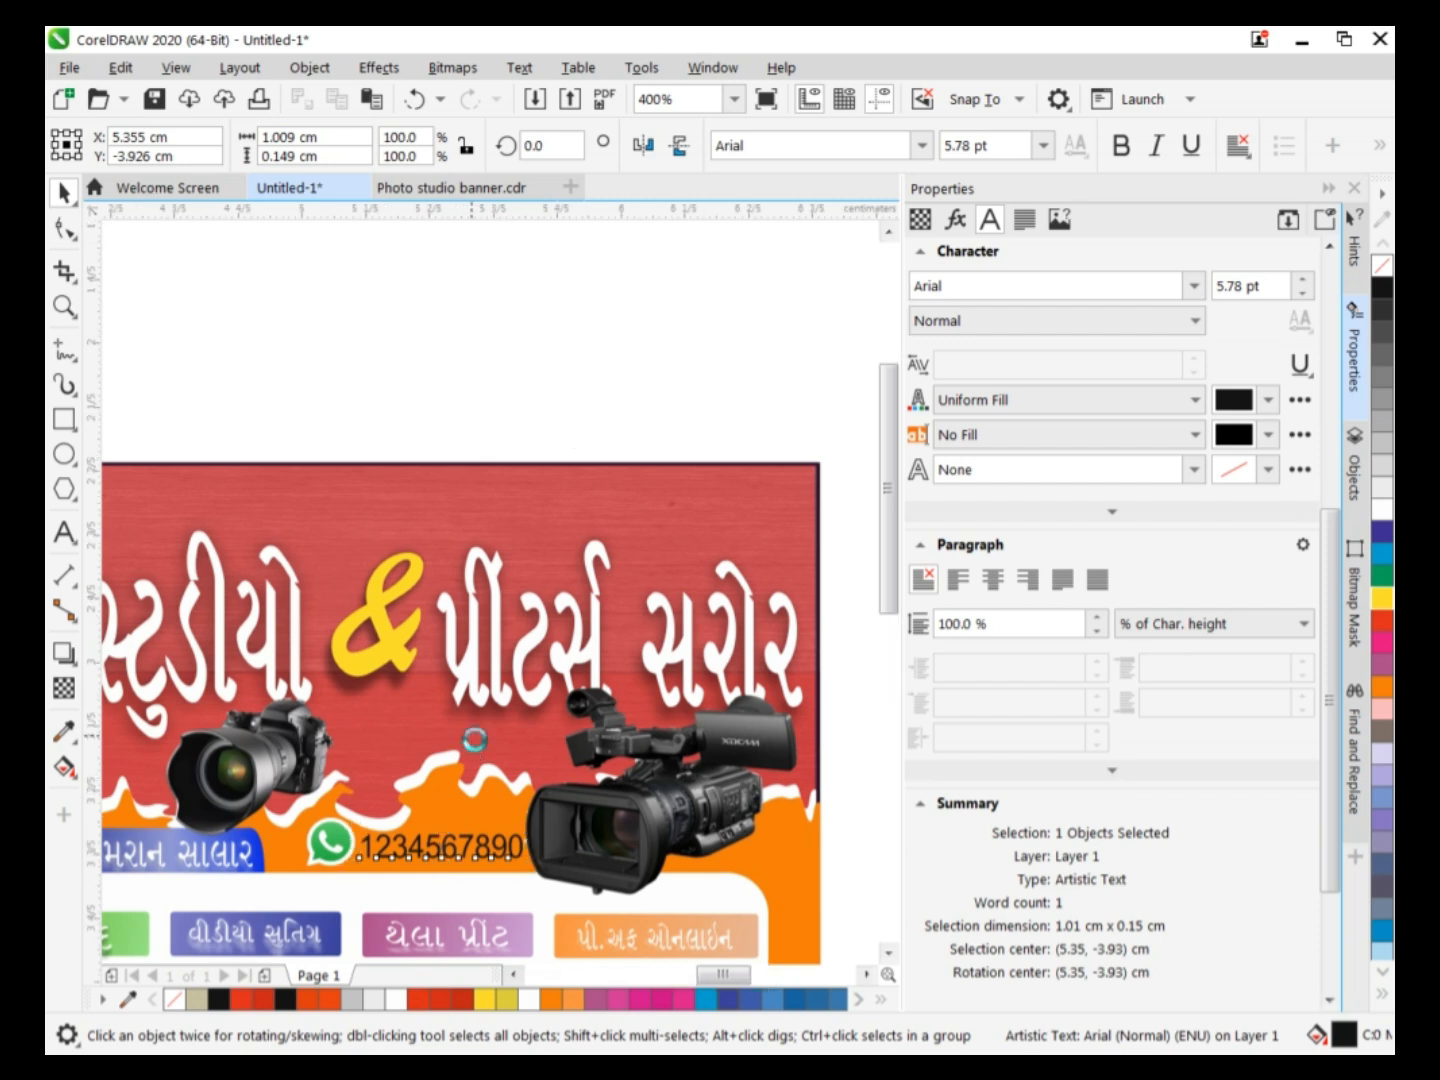
pyautogui.scroll(1, 474, 748)
pyautogui.moveTo(897, 480); pyautogui.dragTo(897, 530)
pyautogui.moveTo(583, 817); pyautogui.dragTo(576, 817)
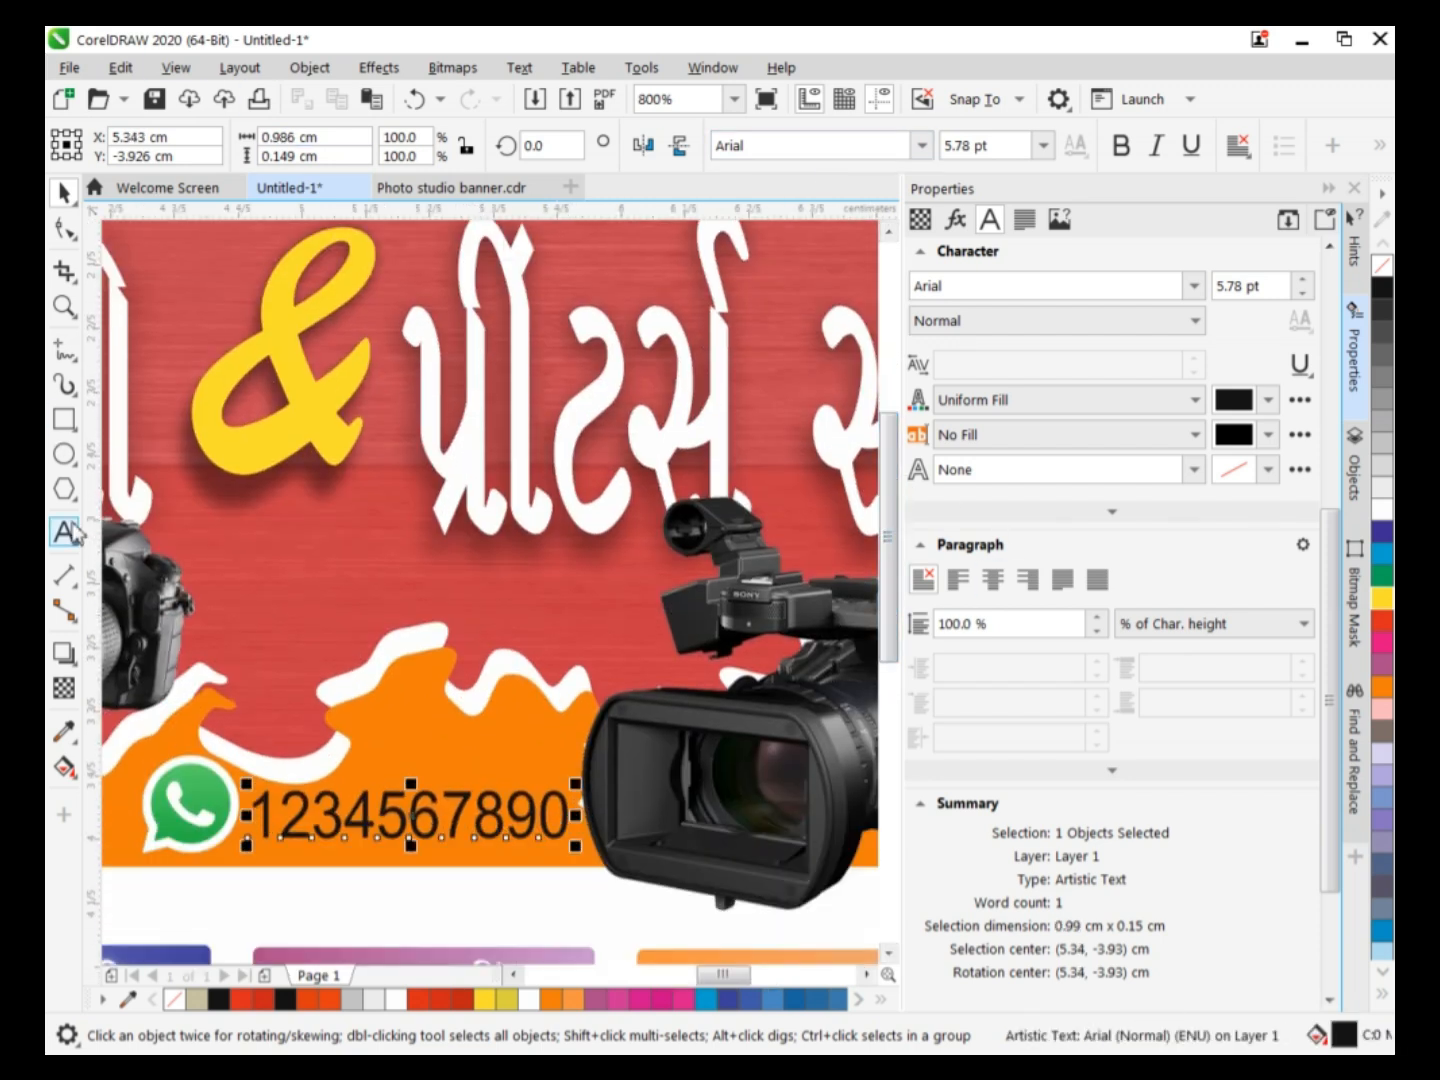
# Apply a short downward drop shadow to the phone number in white with the Normal merge mode.
pyautogui.click(63, 652)
pyautogui.moveTo(411, 788); pyautogui.dragTo(402, 842)
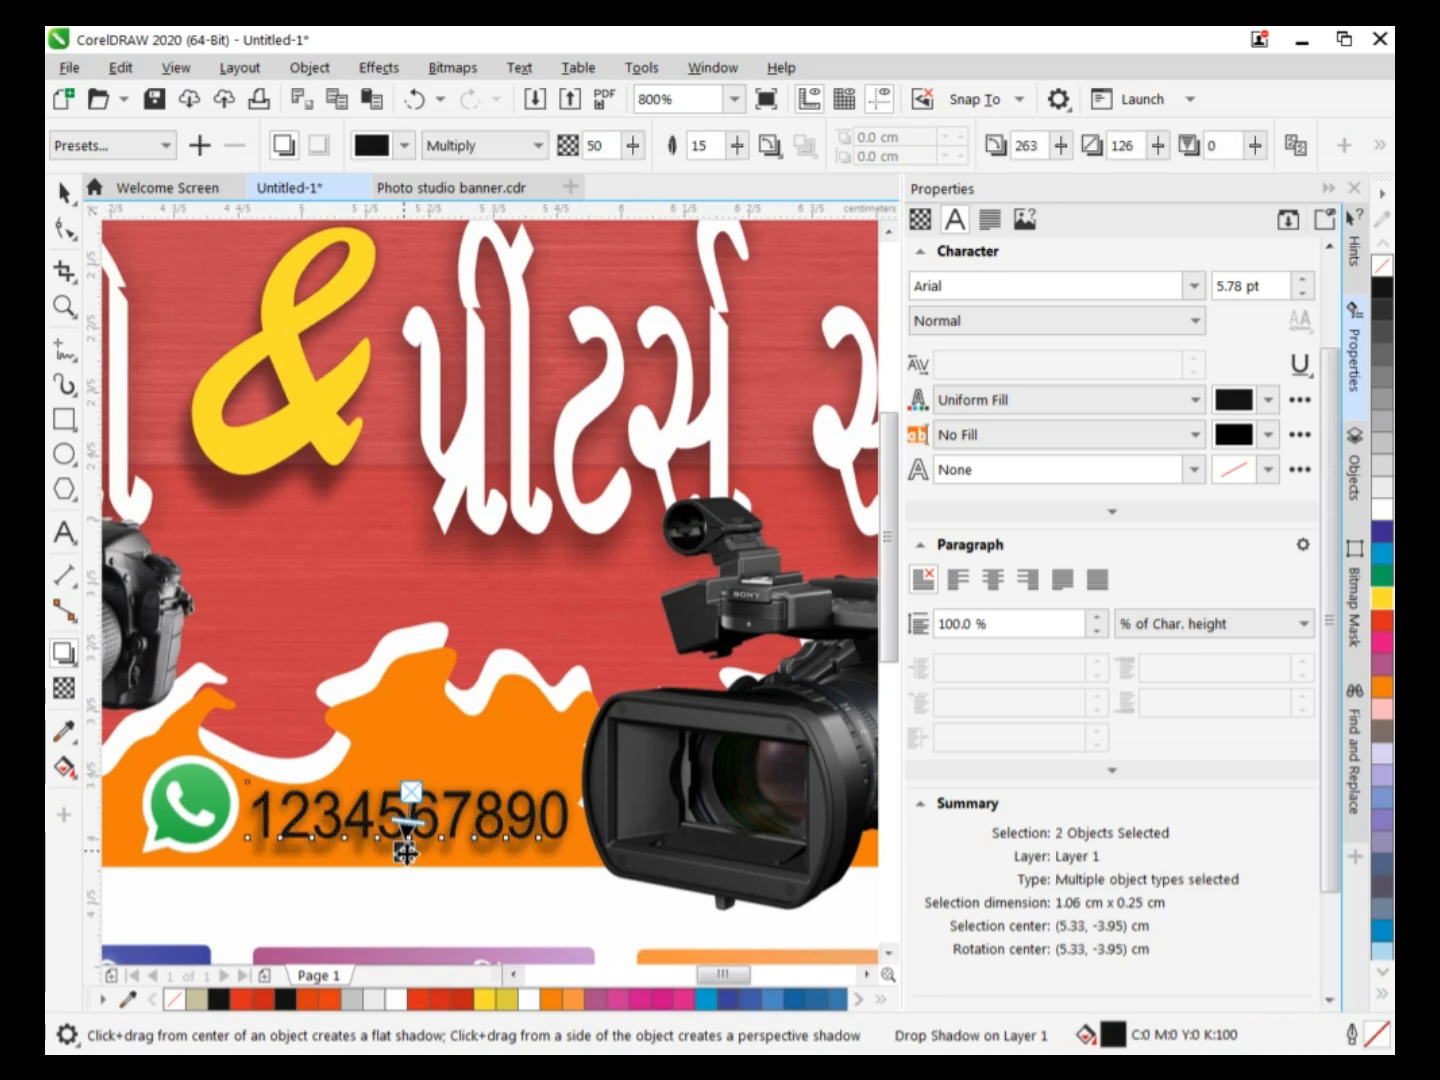
pyautogui.click(537, 145)
pyautogui.click(450, 166)
pyautogui.click(404, 145)
pyautogui.click(448, 299)
pyautogui.click(659, 171)
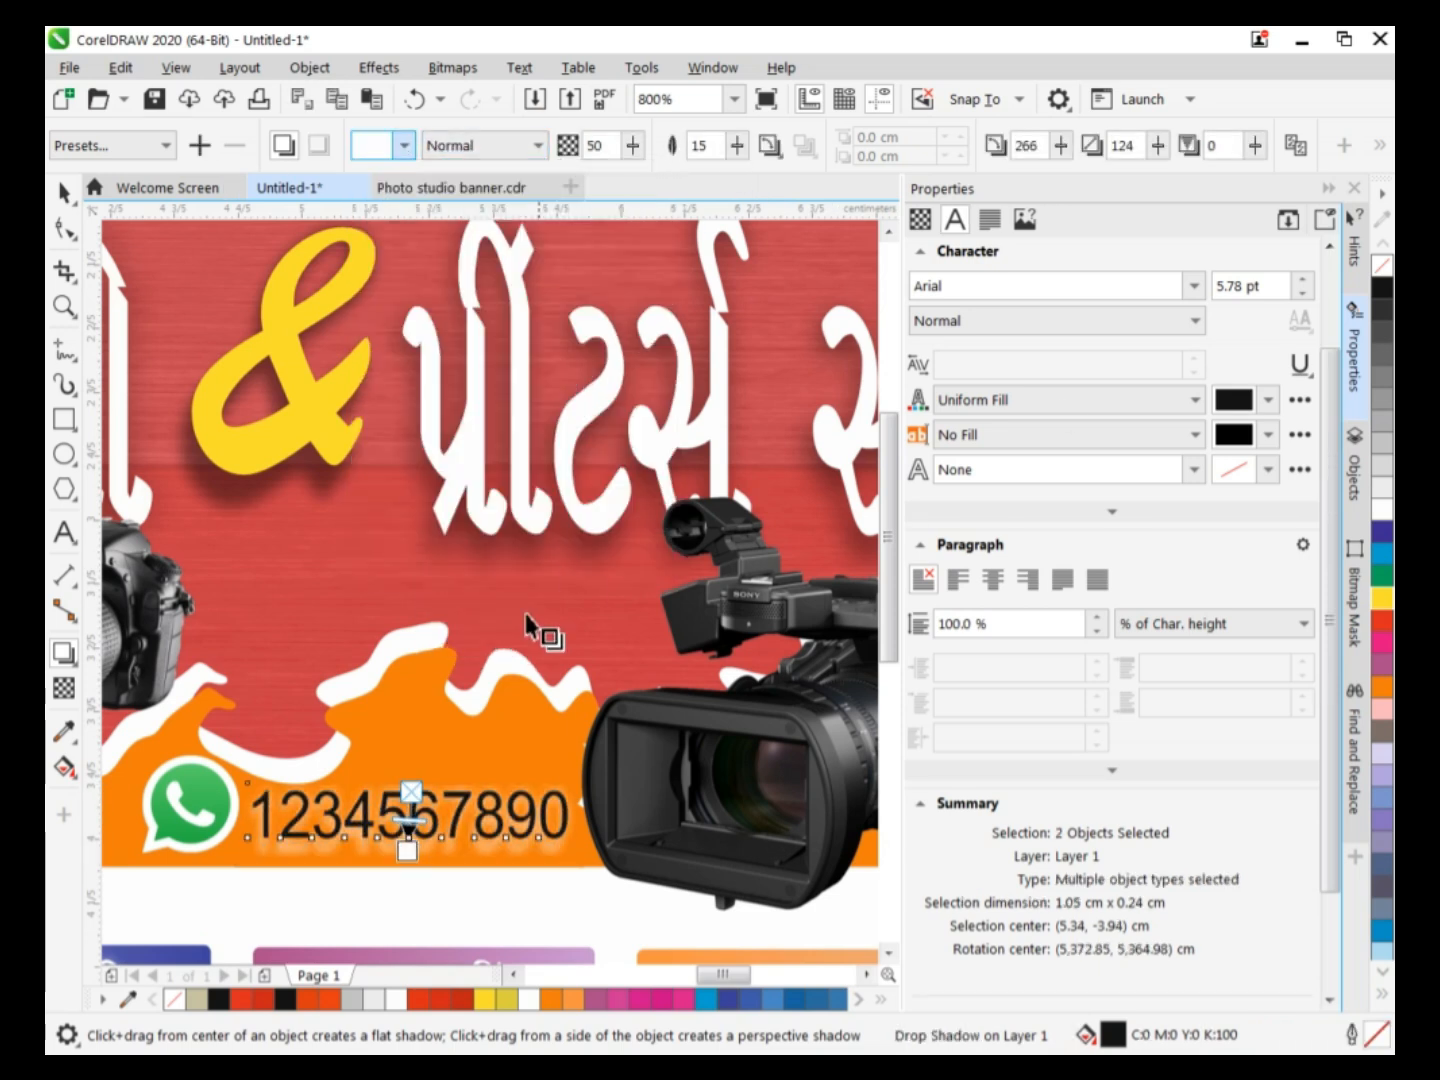
pyautogui.moveTo(412, 851); pyautogui.dragTo(411, 830)
# Enlarge the yellow ampersand to fill the gap between the two heading texts and place a second phone number line under the first.
pyautogui.click(312, 521)
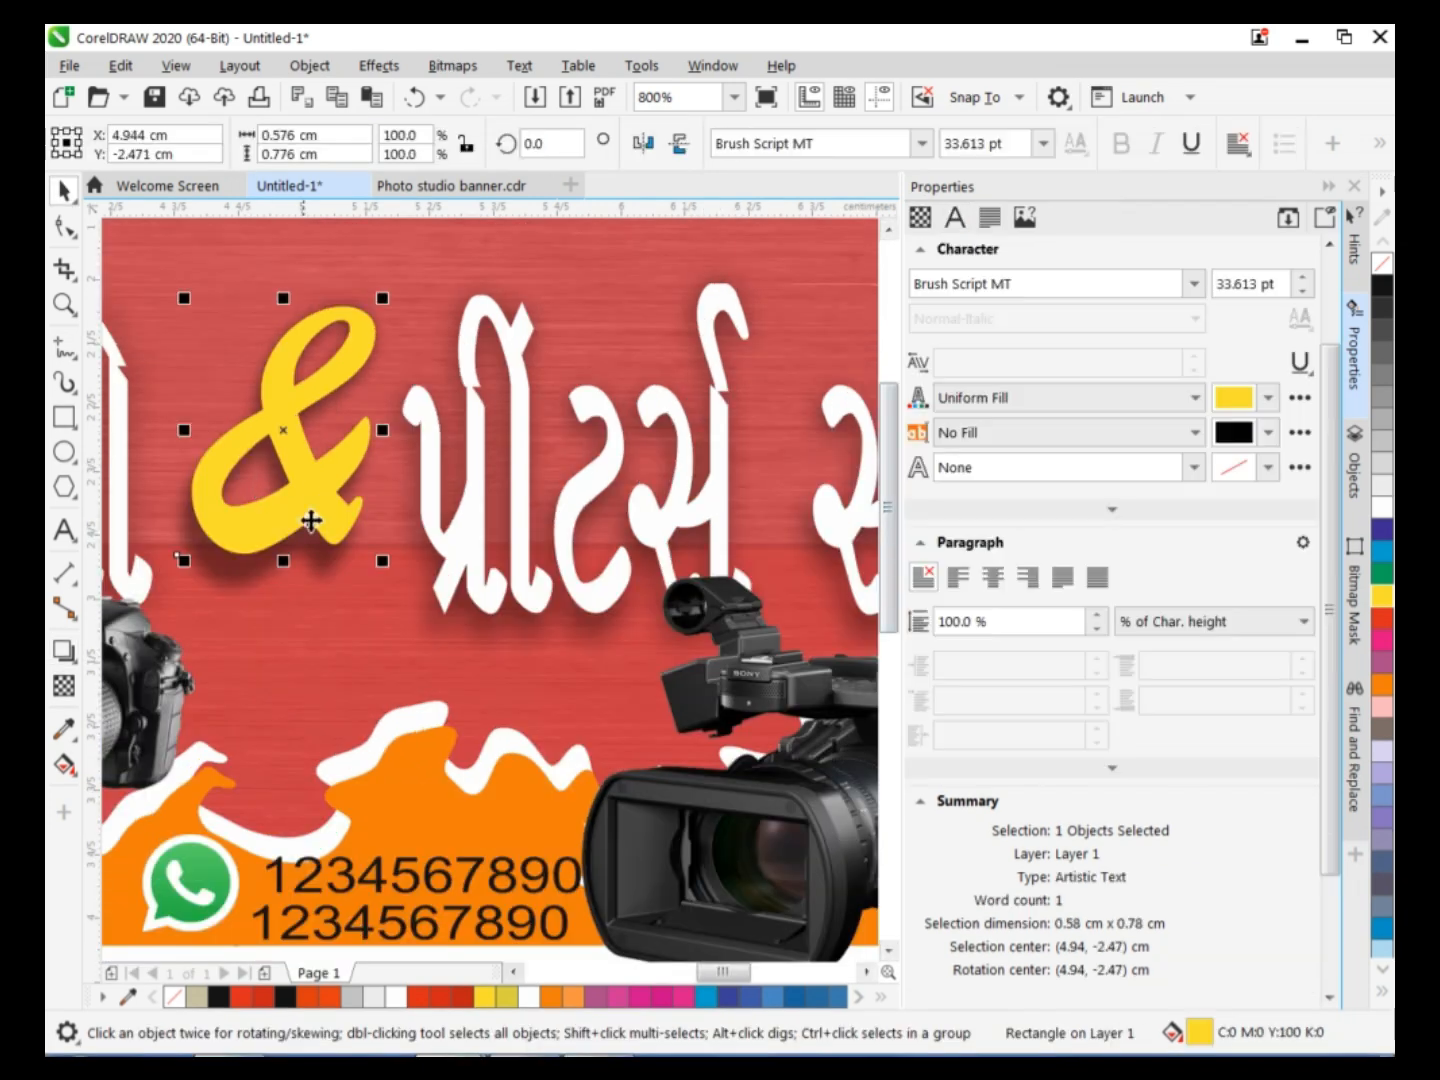
pyautogui.moveTo(283, 560); pyautogui.dragTo(282, 629)
pyautogui.moveTo(185, 463); pyautogui.dragTo(163, 472)
pyautogui.moveTo(386, 460); pyautogui.dragTo(402, 460)
pyautogui.click(619, 527)
pyautogui.scroll(-2, 737, 349)
pyautogui.click(735, 914)
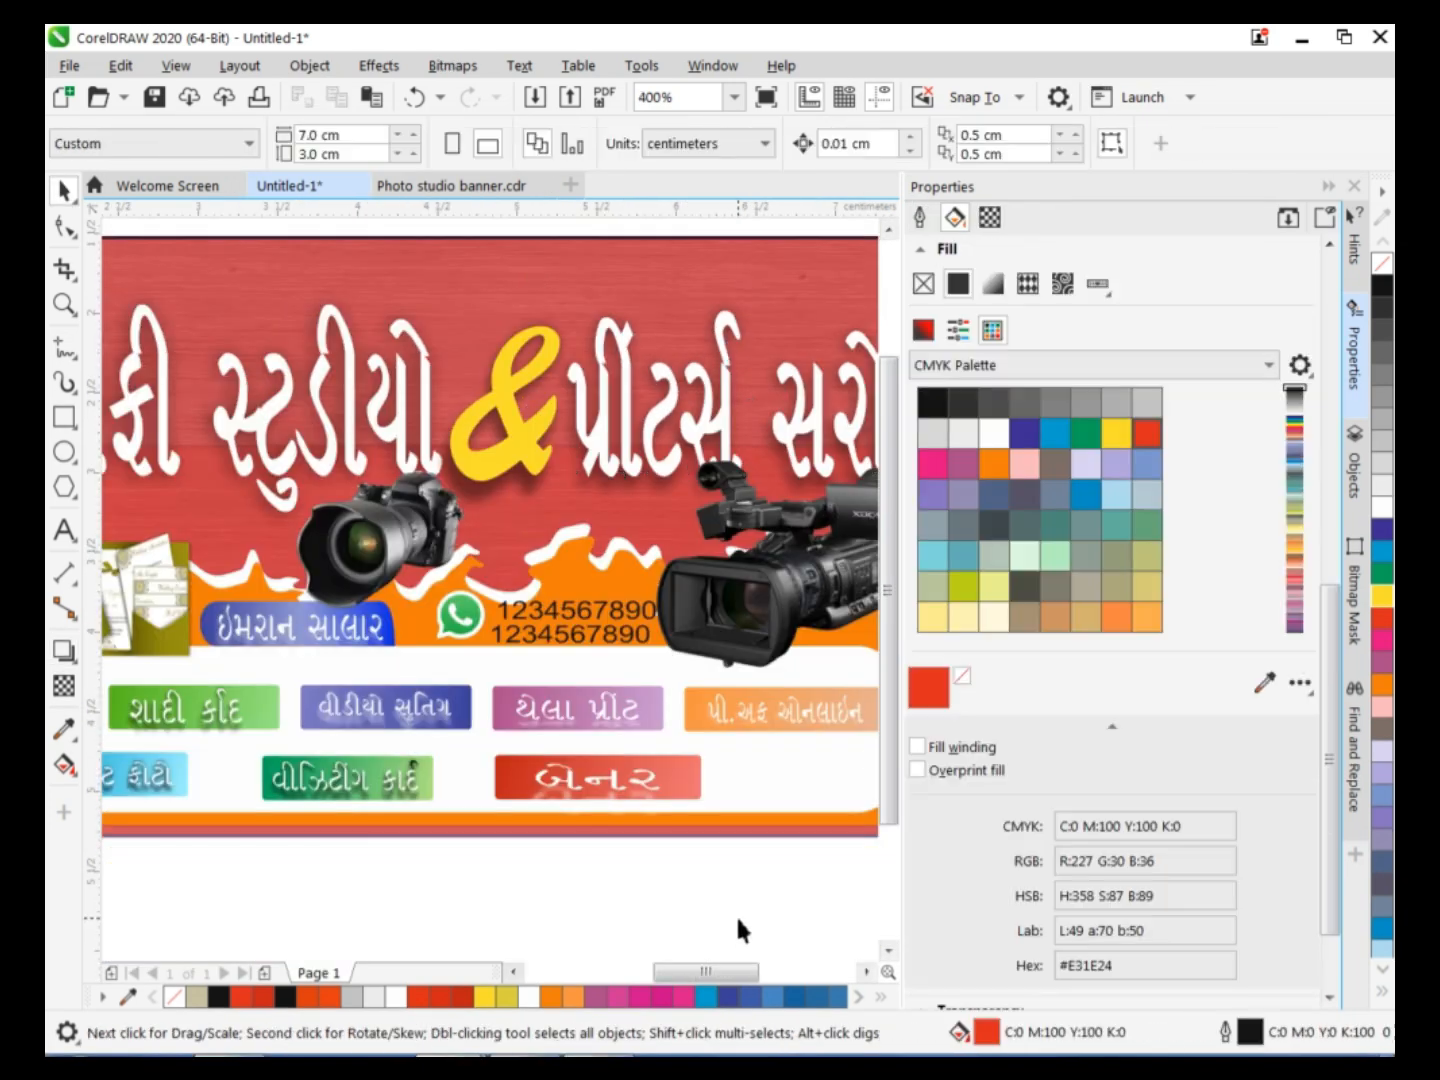
# Start a new artistic text above the banner in 24 pt Gujrati Saral-1.
pyautogui.moveTo(891, 522); pyautogui.dragTo(891, 457)
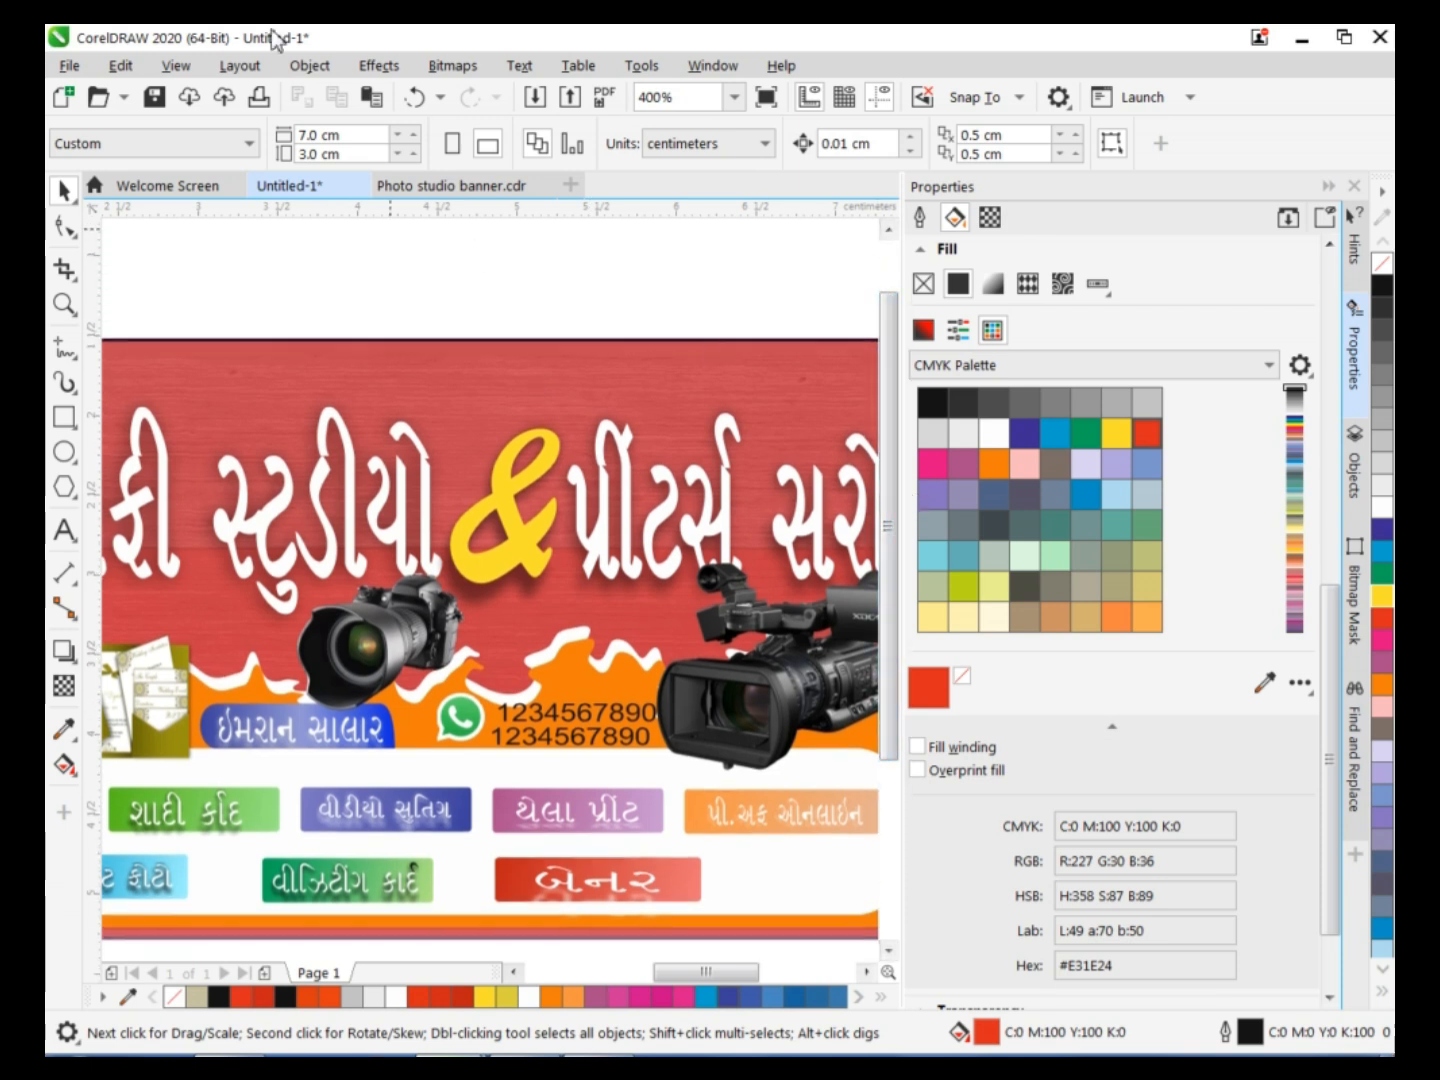
pyautogui.click(66, 352)
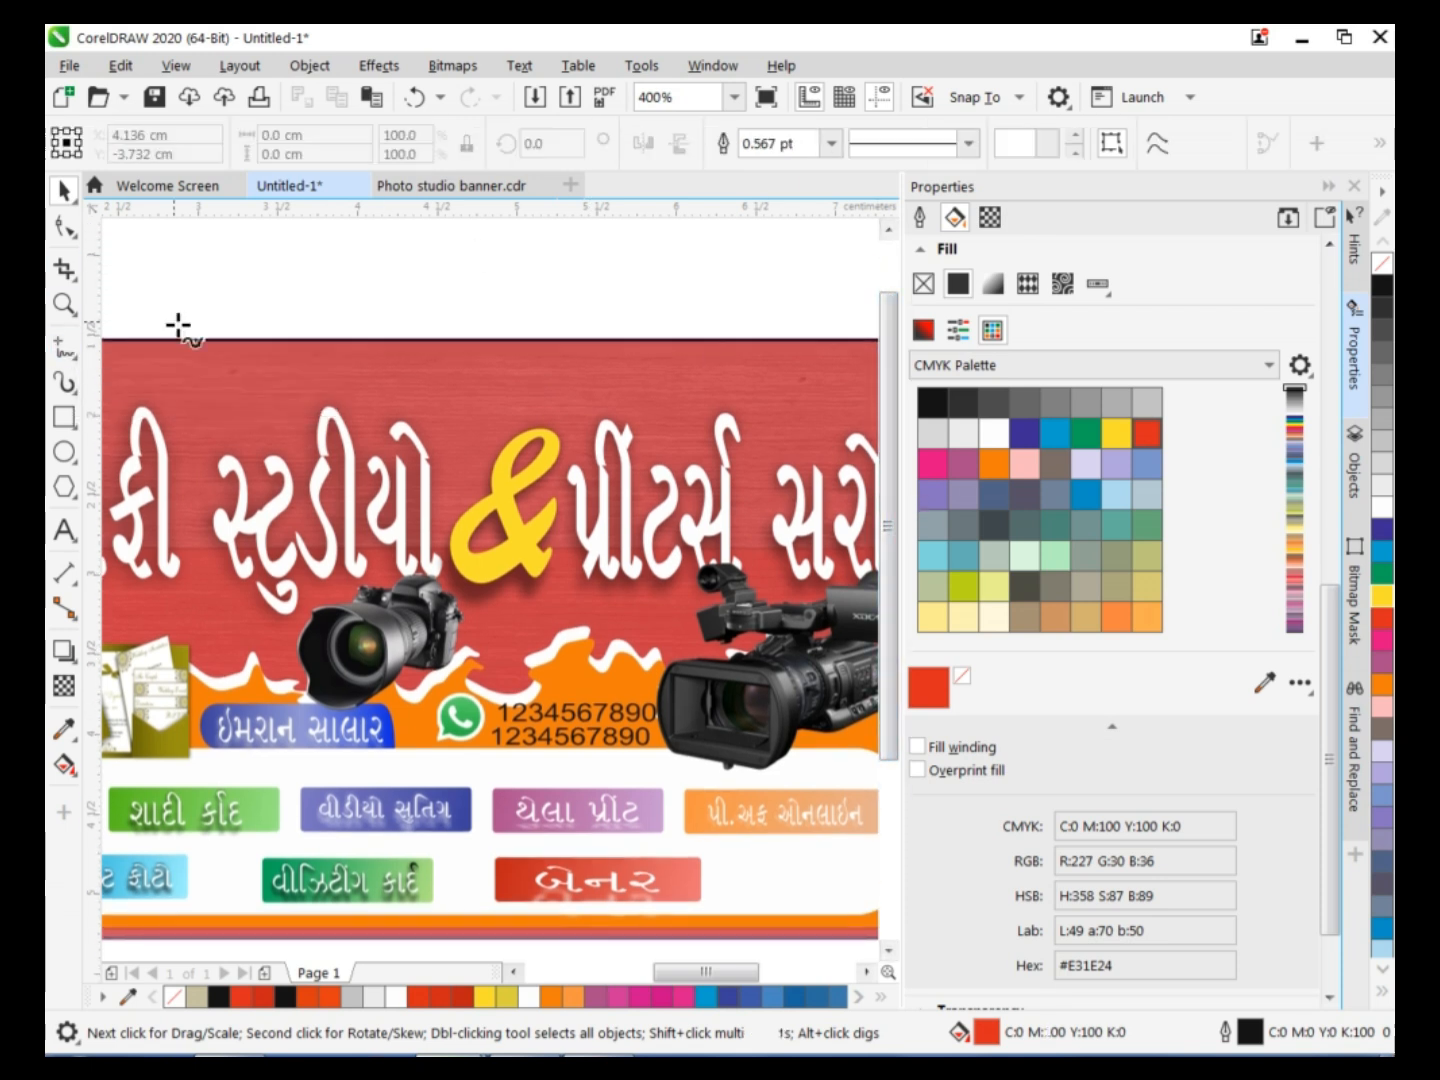
pyautogui.click(64, 530)
pyautogui.click(310, 290)
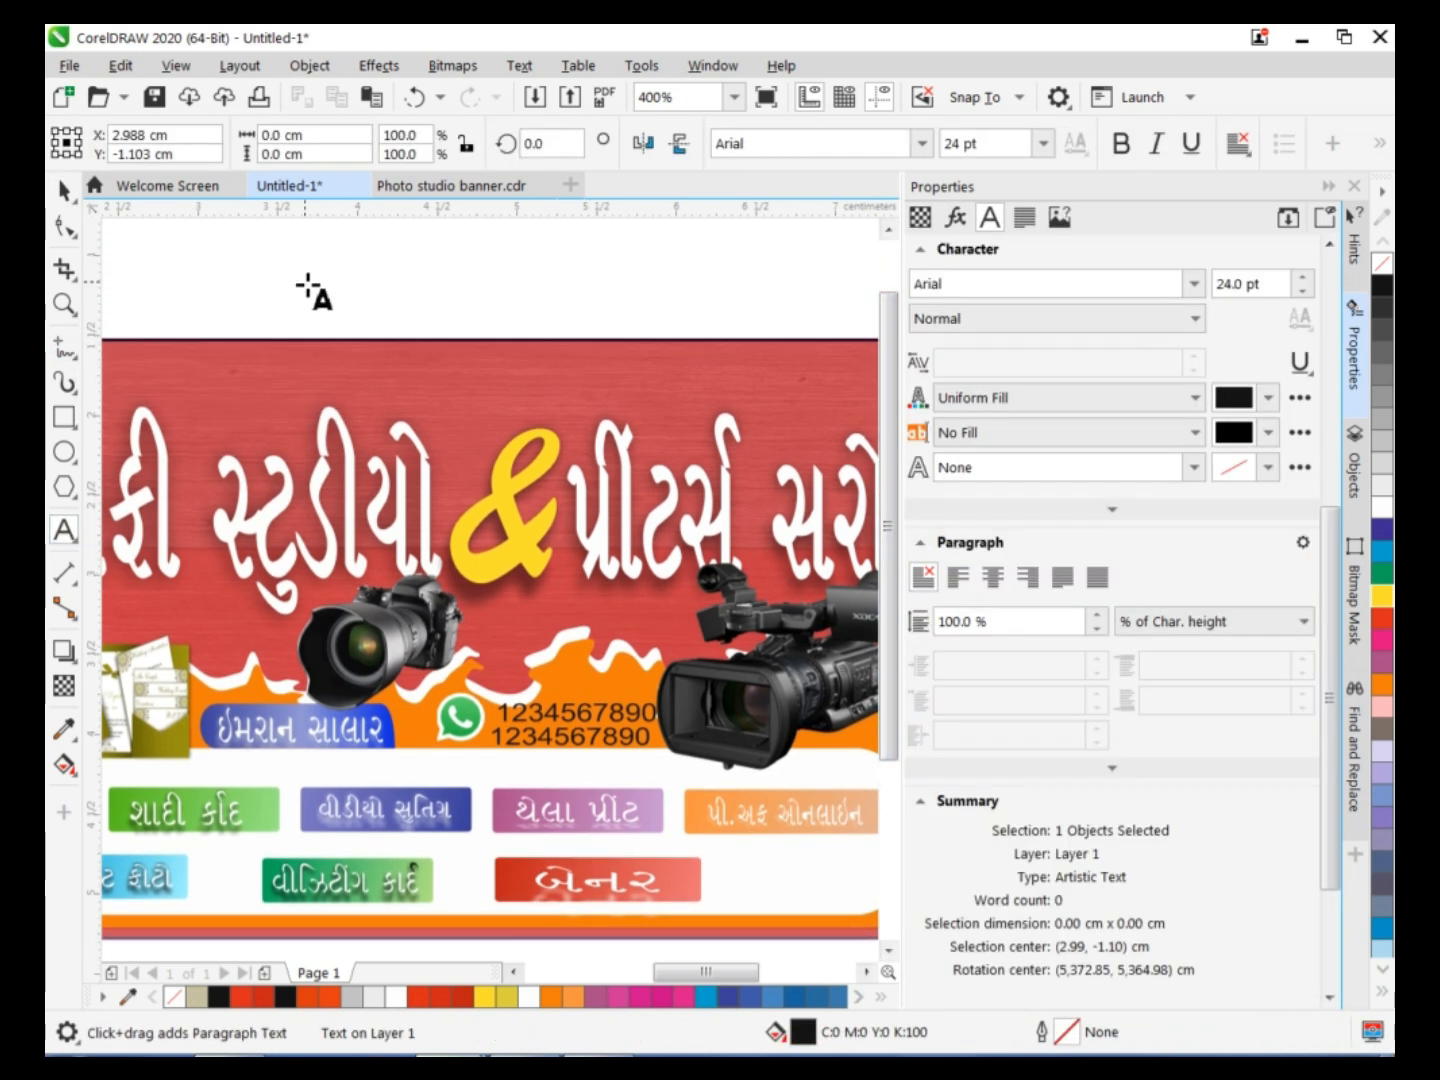
pyautogui.write('HA')
pyautogui.press('BackSpace')
pyautogui.press('BackSpace')
pyautogui.moveTo(887, 321); pyautogui.dragTo(887, 286)
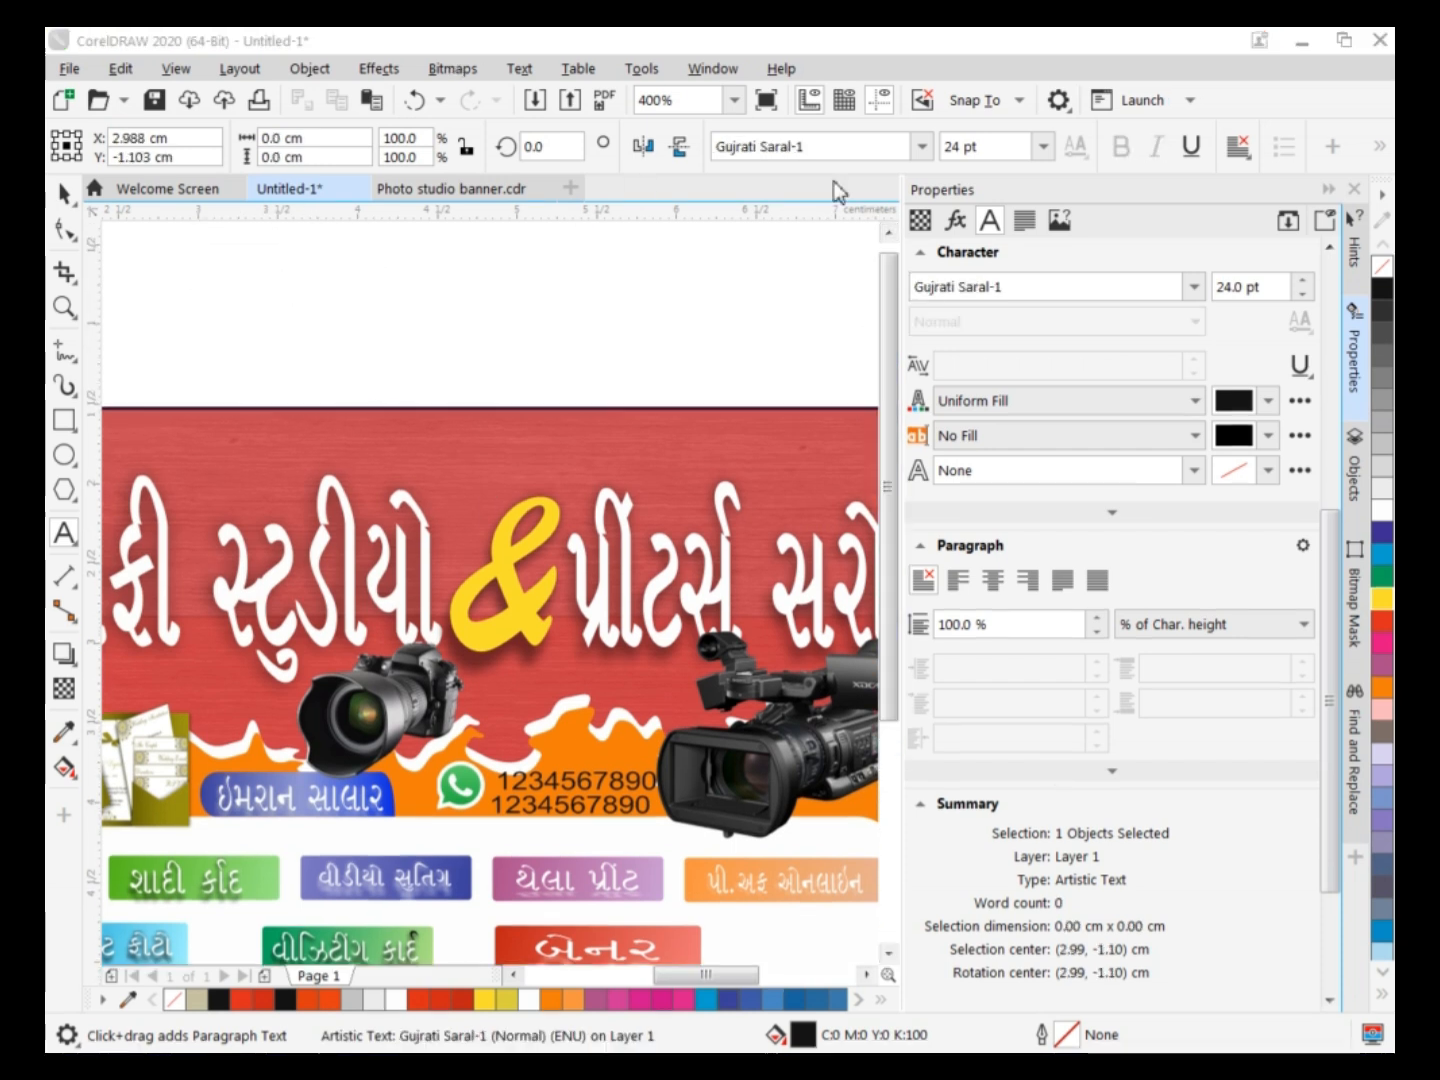
pyautogui.click(922, 144)
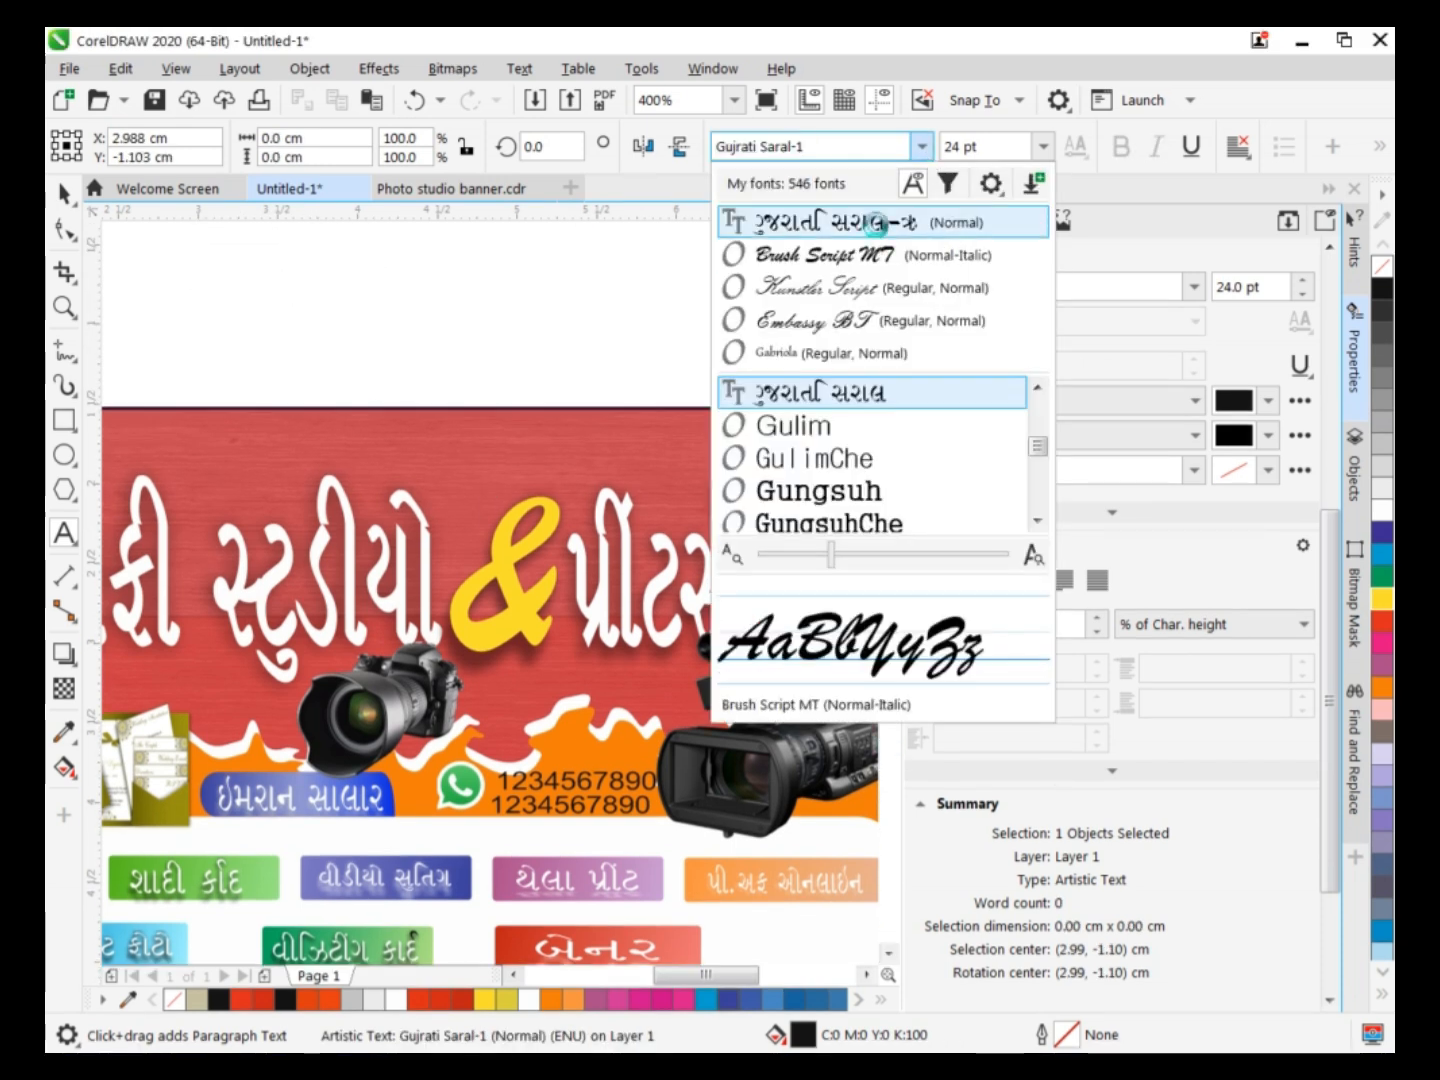
pyautogui.click(876, 224)
# Enter the blessing line "હાઝા મીન ફઝલે રબ્બી" as artistic text above the banner.
pyautogui.write('HA')
pyautogui.press('BackSpace')
pyautogui.write('z')
pyautogui.press('BackSpace')
pyautogui.press('BackSpace')
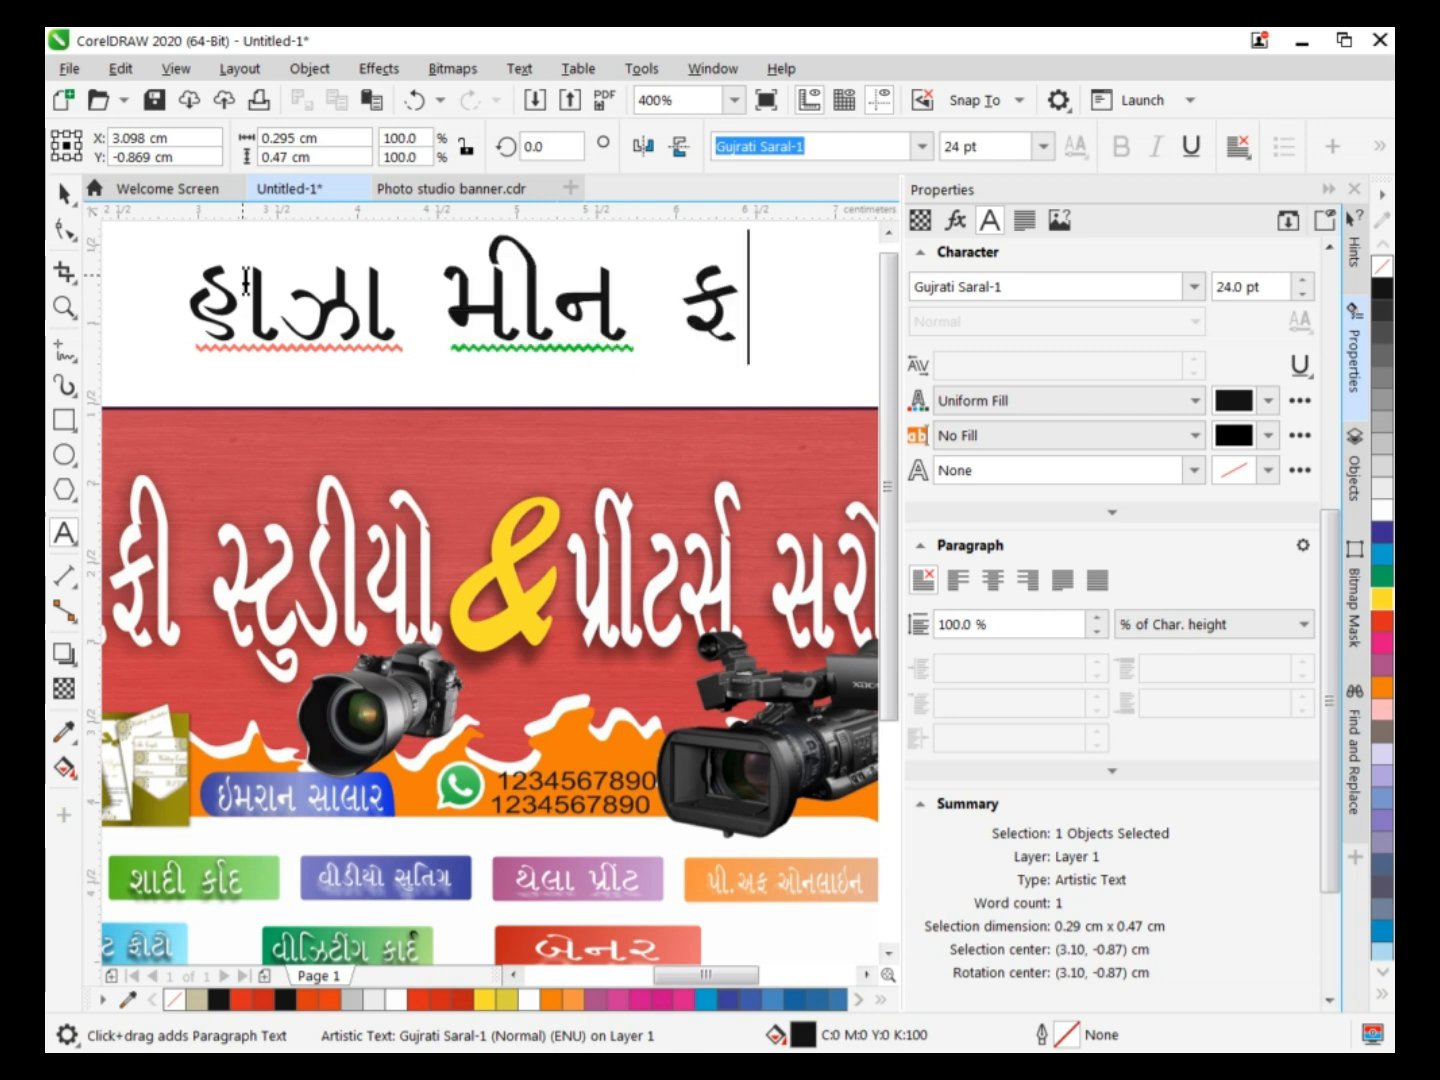
pyautogui.write('le rbI')
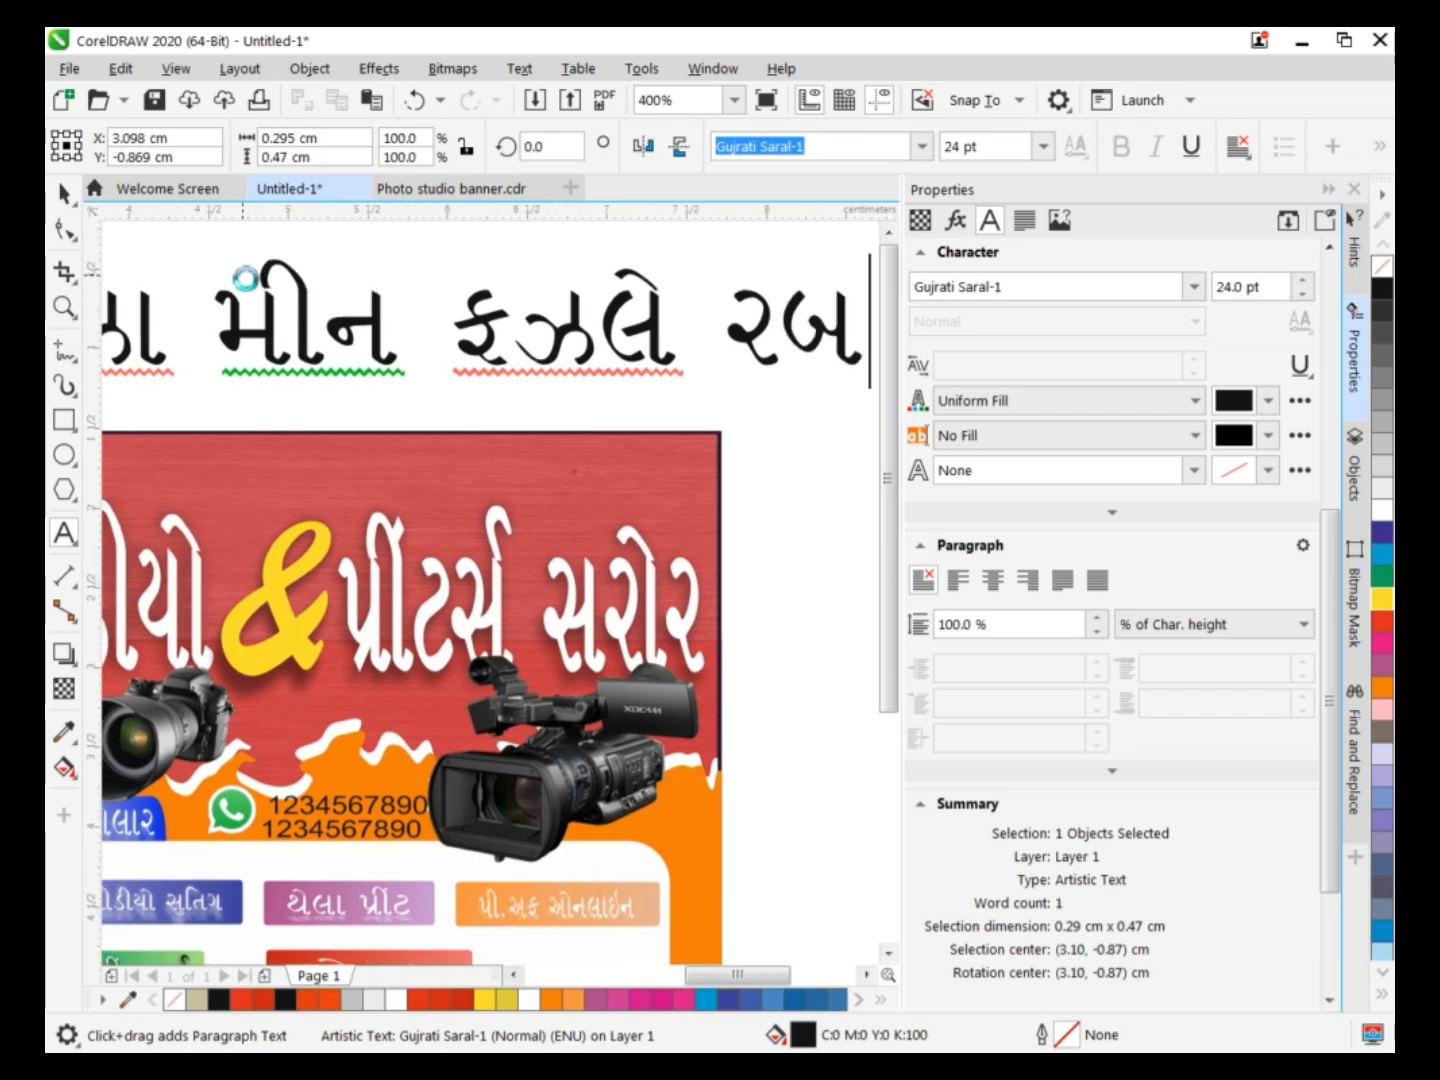
pyautogui.write('bI')
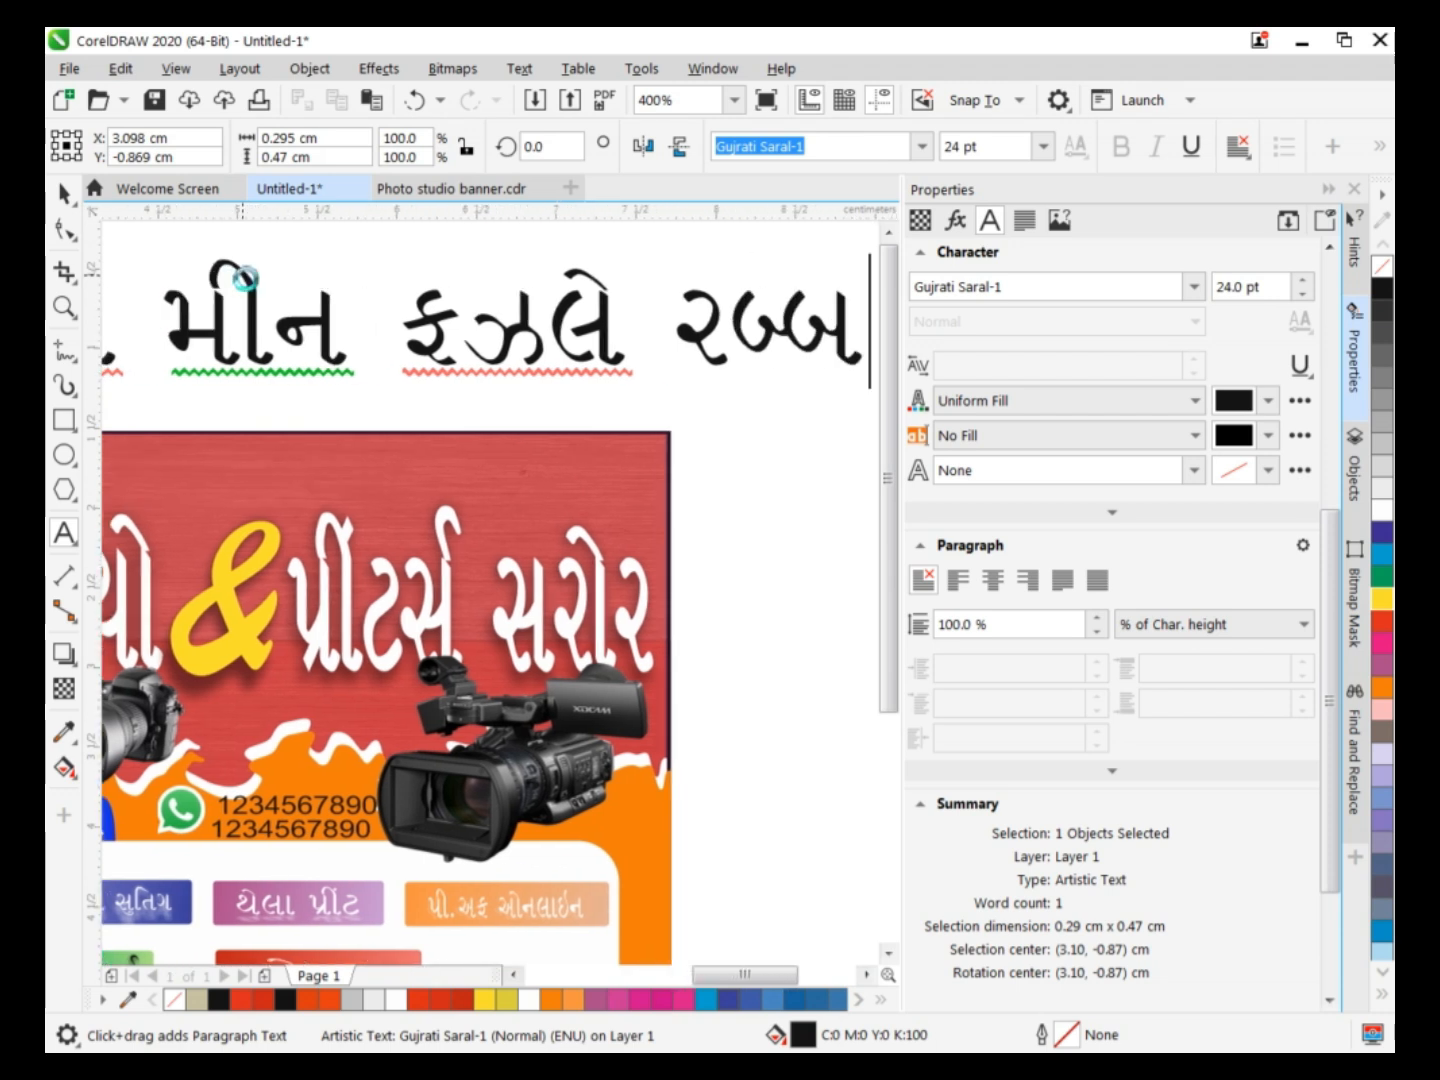
pyautogui.hscroll(-6, 585, 456)
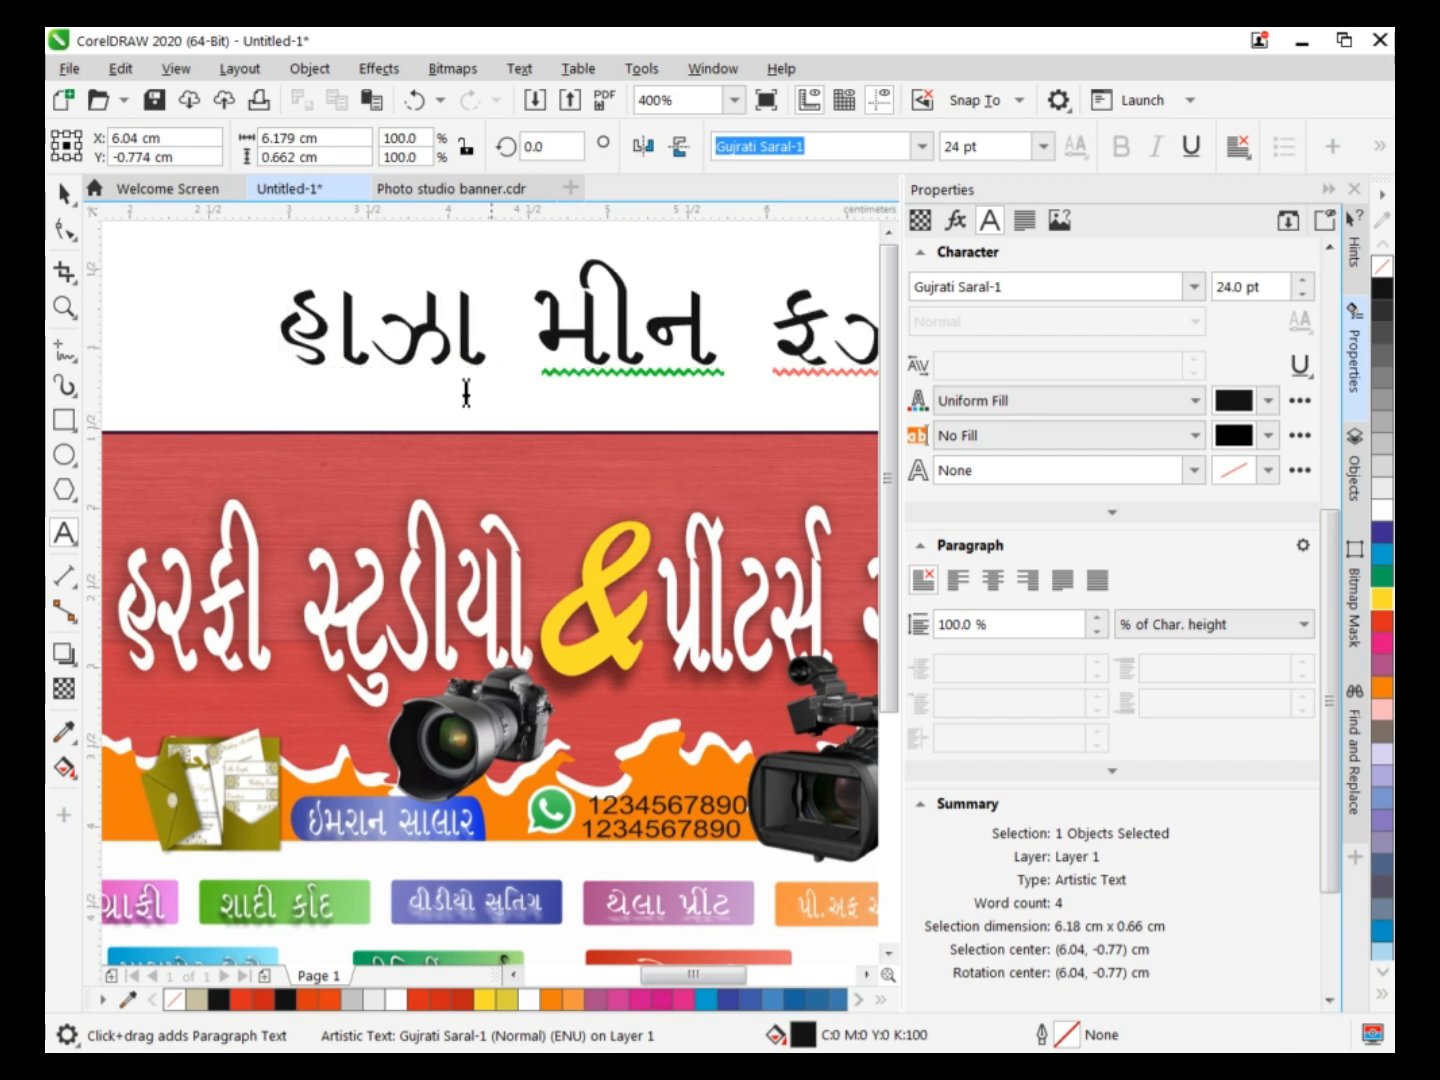
# Scale the blessing line to about 6.49 pt, place it above the main heading inside the banner and fill it white.
pyautogui.hotkey('ctrl', 'space')
pyautogui.moveTo(778, 322); pyautogui.dragTo(580, 450)
pyautogui.hscroll(-2, 580, 450)
pyautogui.moveTo(224, 391); pyautogui.dragTo(340, 427)
pyautogui.moveTo(751, 486); pyautogui.dragTo(398, 476)
pyautogui.moveTo(869, 413); pyautogui.dragTo(477, 463)
pyautogui.moveTo(363, 456); pyautogui.dragTo(530, 458)
pyautogui.click(1383, 510)
# Apply a short downward drop shadow to the blessing line in yellow with Normal merge mode and opacity 97.
pyautogui.click(64, 653)
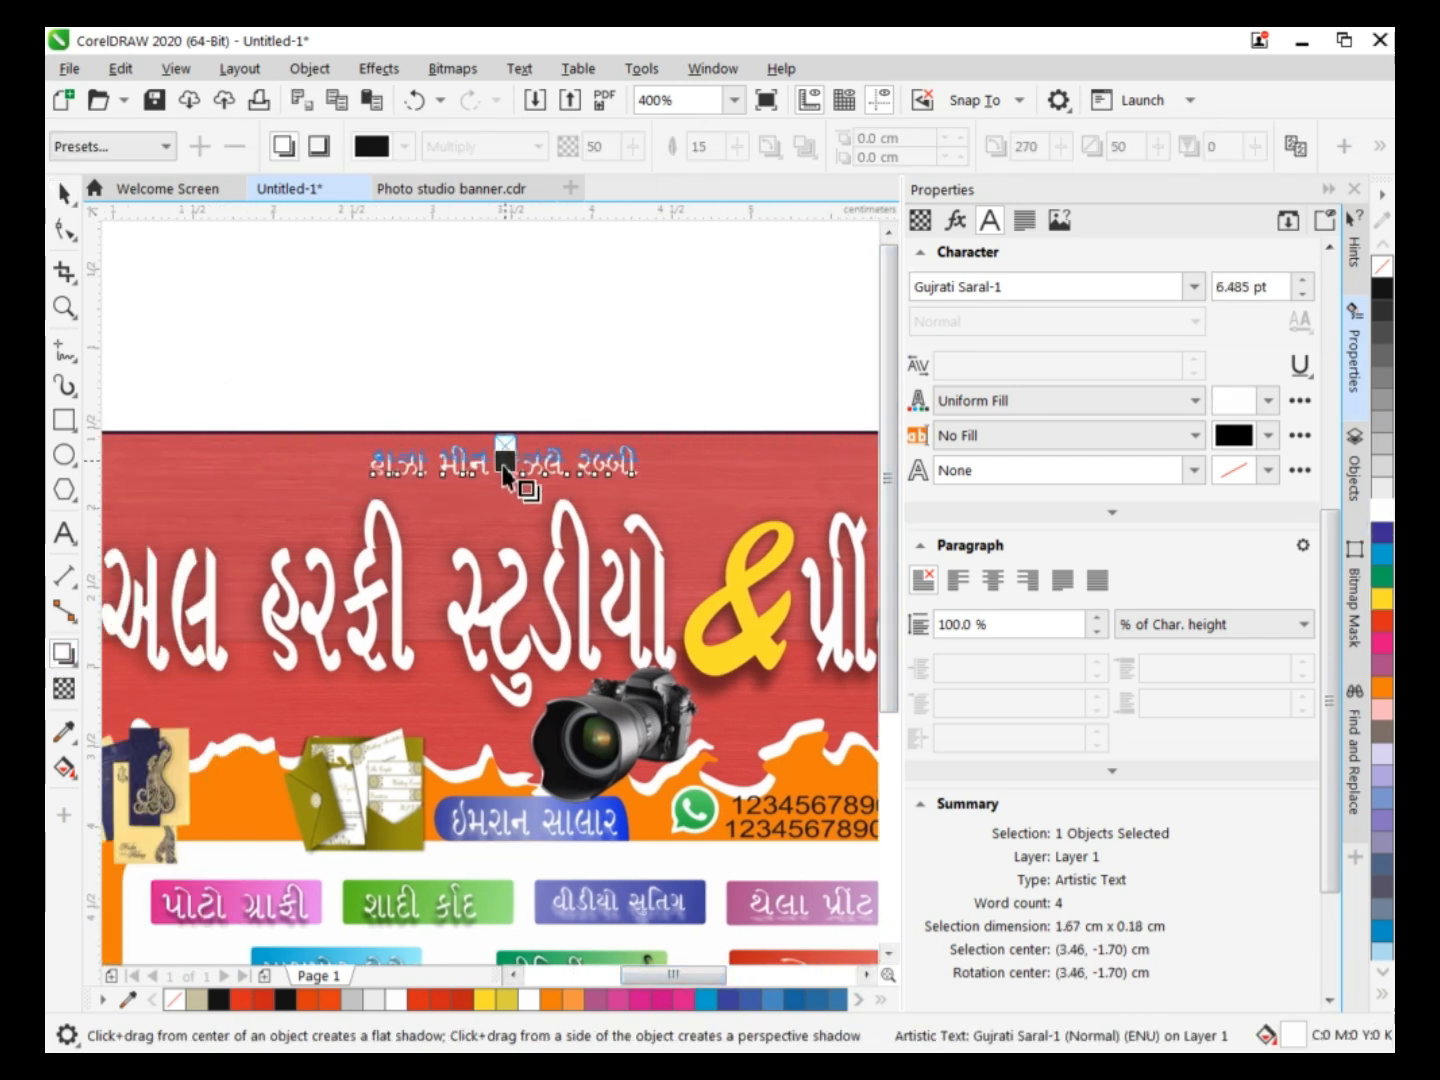
pyautogui.moveTo(499, 487); pyautogui.dragTo(503, 481)
pyautogui.click(508, 147)
pyautogui.click(507, 174)
pyautogui.moveTo(633, 147)
pyautogui.mouseDown()
pyautogui.moveTo(657, 186)
pyautogui.moveTo(681, 175)
pyautogui.moveTo(642, 178)
pyautogui.mouseUp()
pyautogui.click(404, 146)
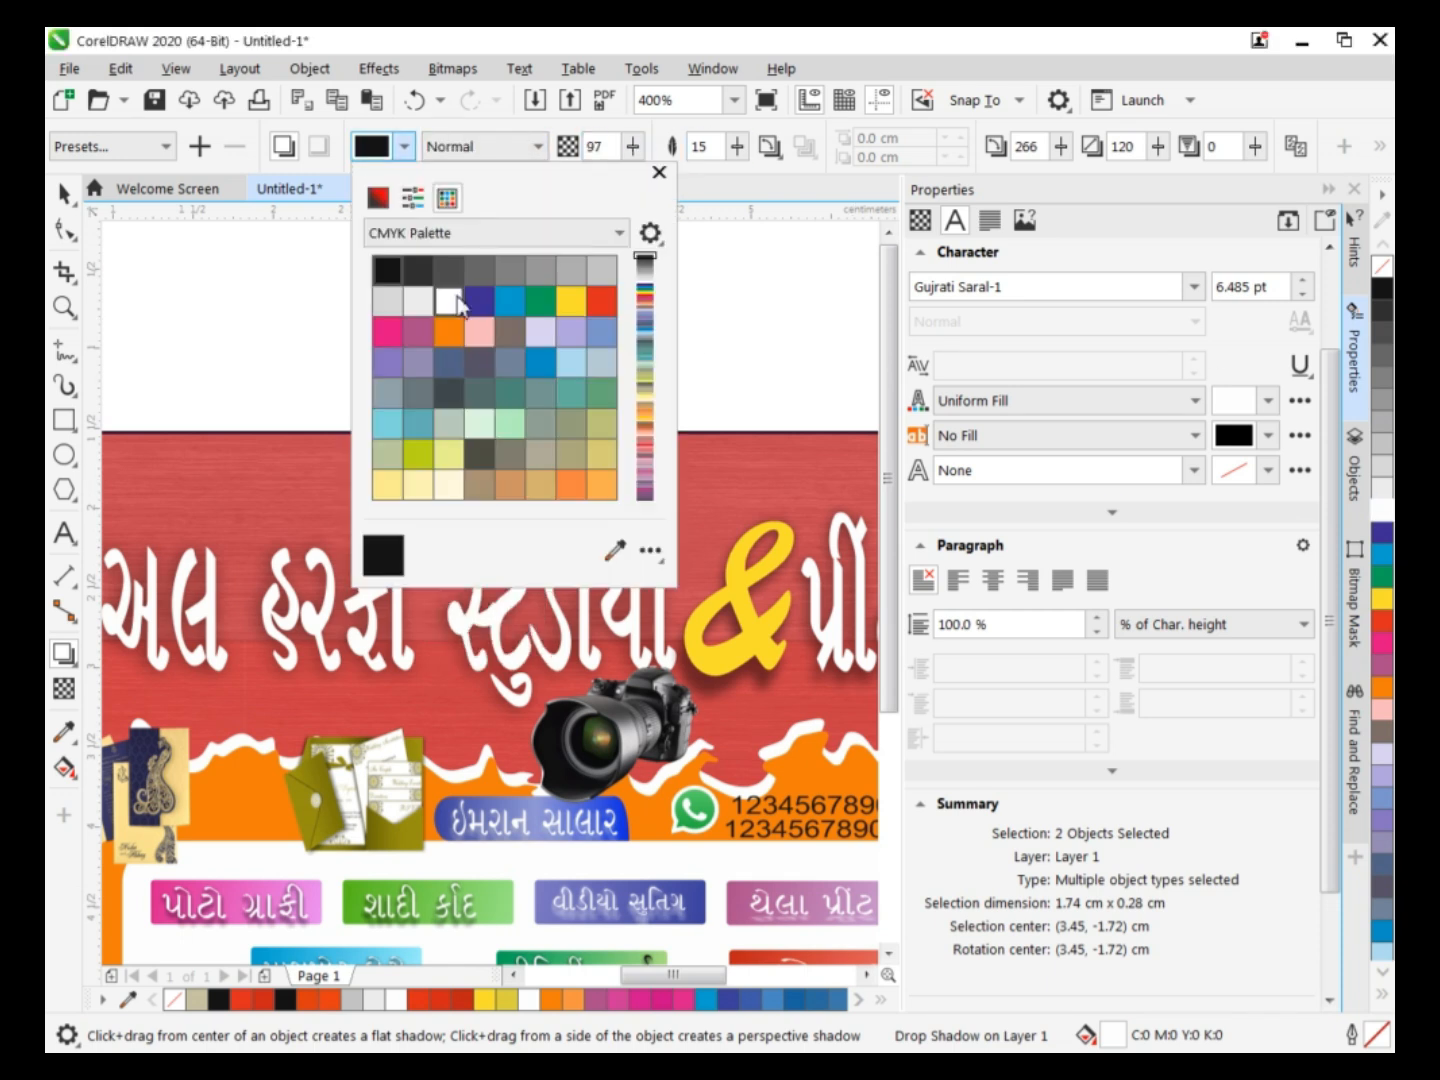
pyautogui.click(449, 300)
pyautogui.click(404, 146)
pyautogui.click(658, 173)
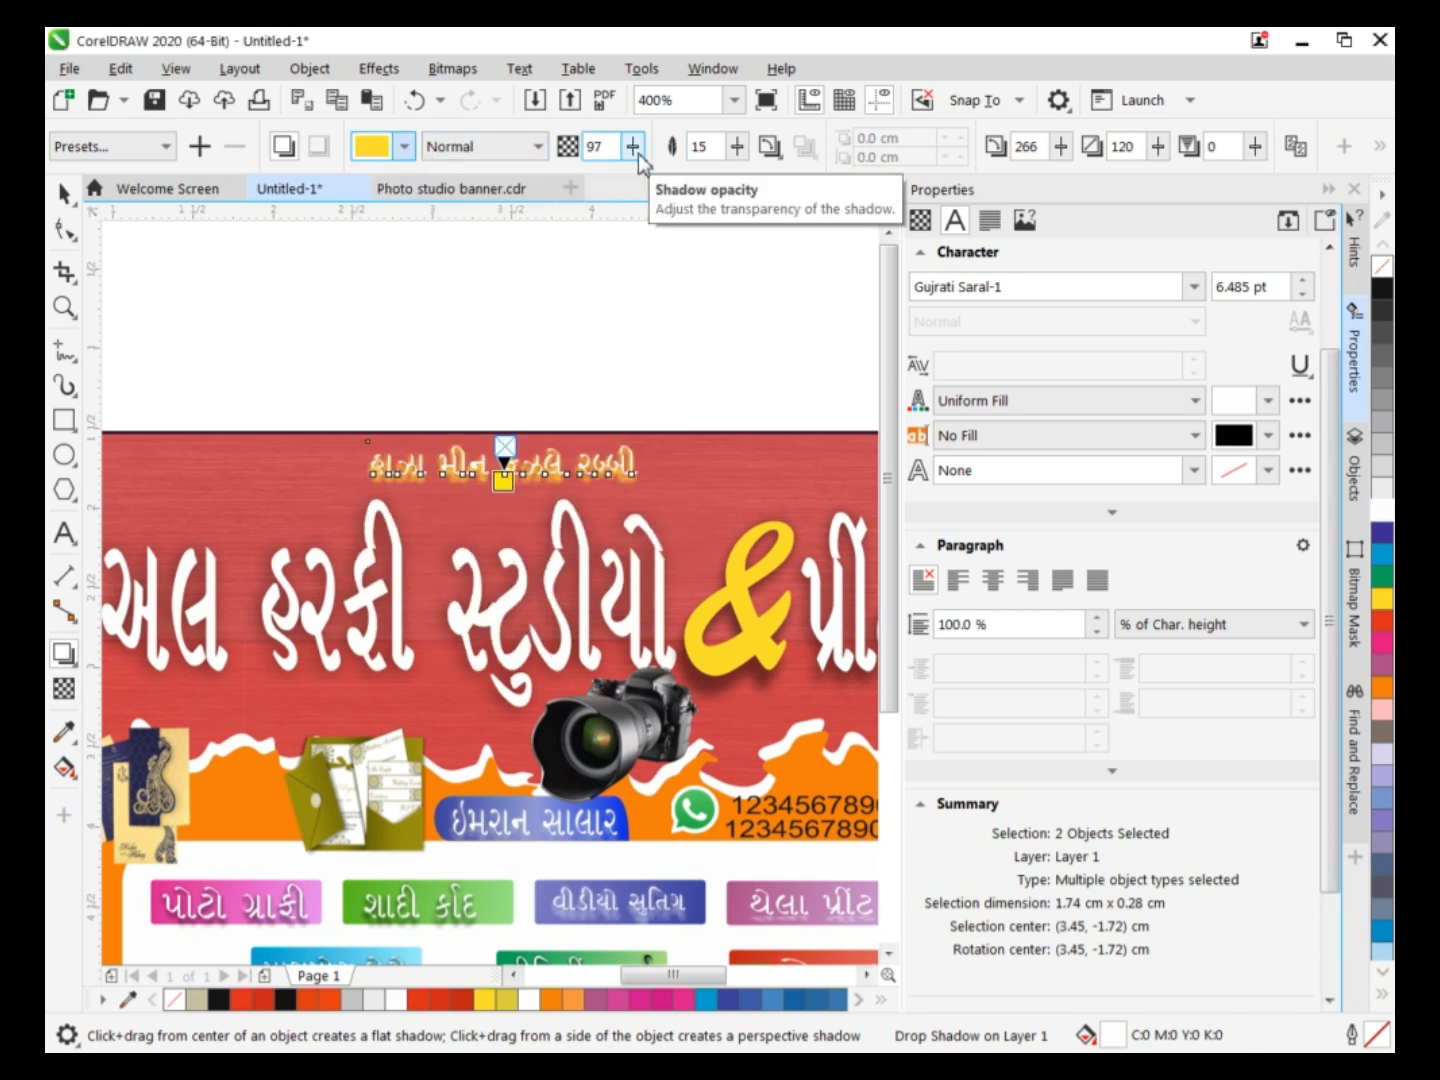
# Recolour the blessing line text to yellow after trying a few other palette colours.
pyautogui.click(64, 193)
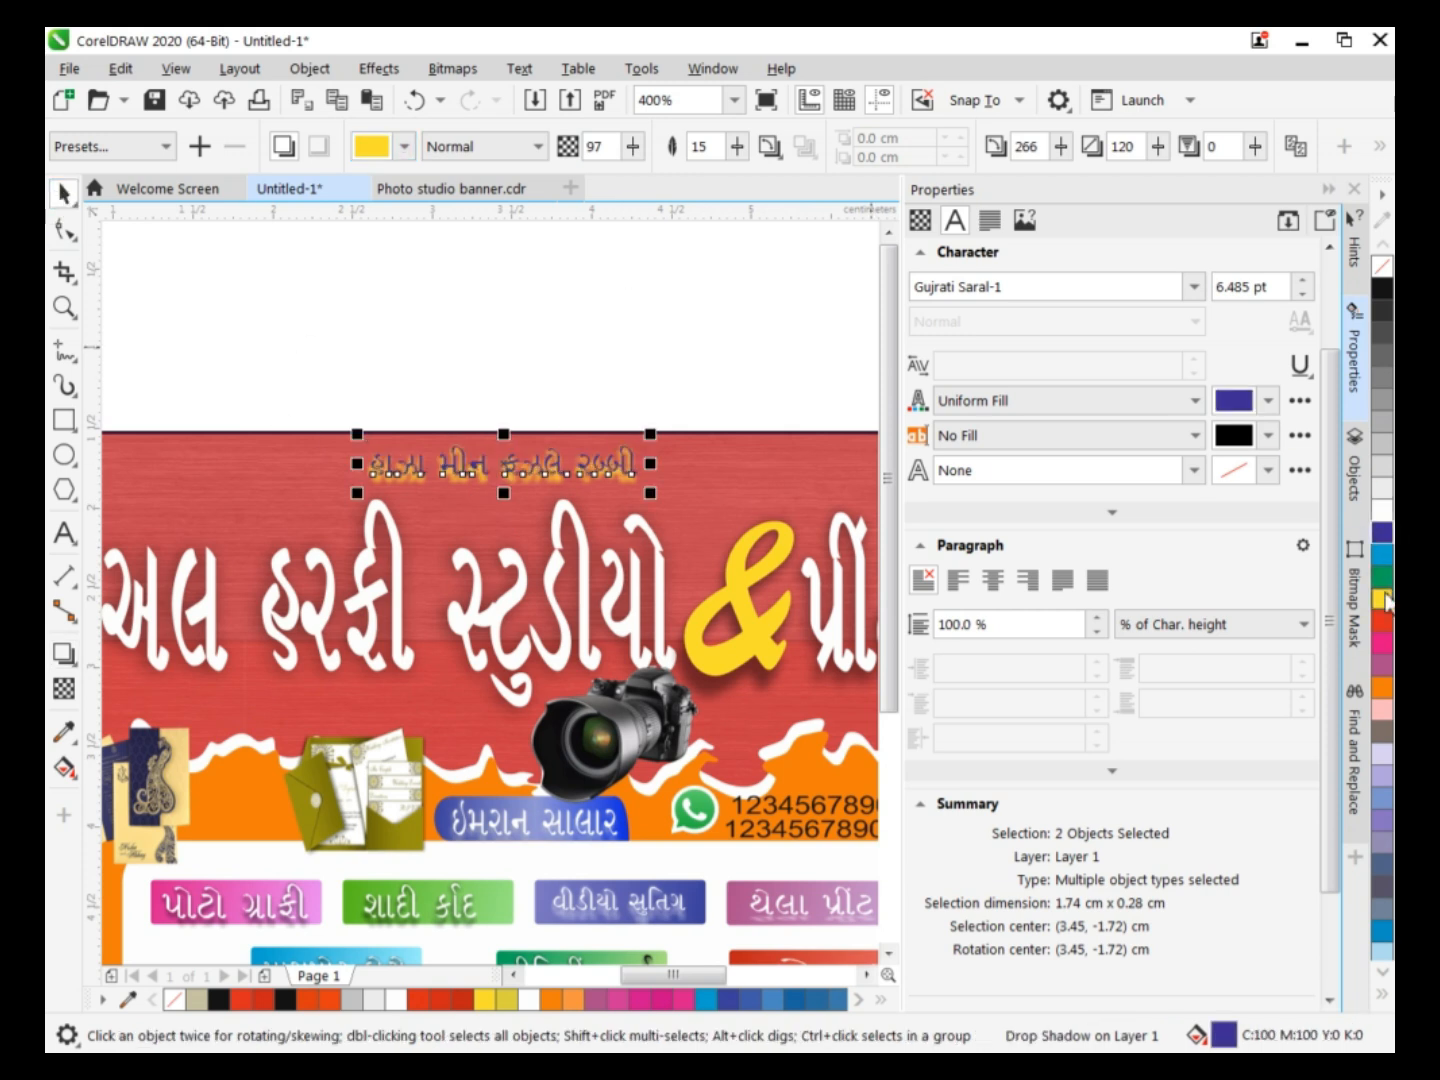
pyautogui.click(1383, 687)
pyautogui.click(1356, 608)
pyautogui.click(1382, 533)
pyautogui.click(1382, 554)
pyautogui.click(1382, 533)
pyautogui.click(1358, 360)
pyautogui.click(1382, 598)
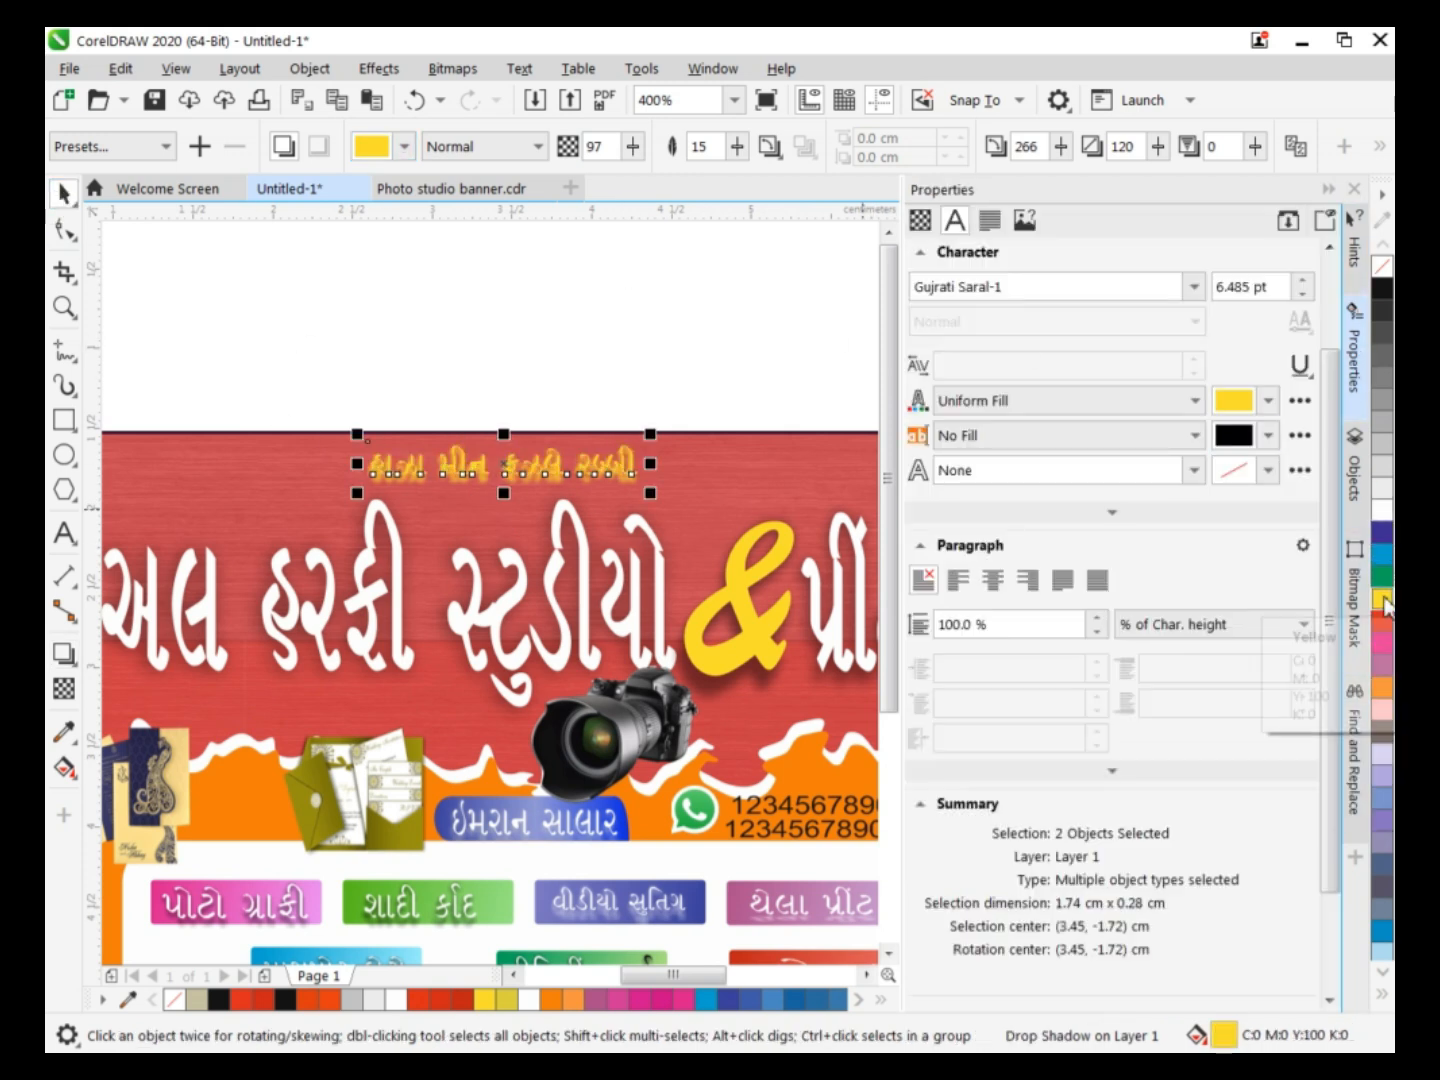
# Change the blessing line's shadow to black with opacity 47 and enlarge the text to about 8.19 pt.
pyautogui.click(371, 155)
pyautogui.click(382, 270)
pyautogui.moveTo(503, 493); pyautogui.dragTo(504, 505)
pyautogui.moveTo(356, 469); pyautogui.dragTo(347, 472)
pyautogui.moveTo(633, 148); pyautogui.dragTo(558, 179)
pyautogui.moveTo(630, 150); pyautogui.dragTo(644, 174)
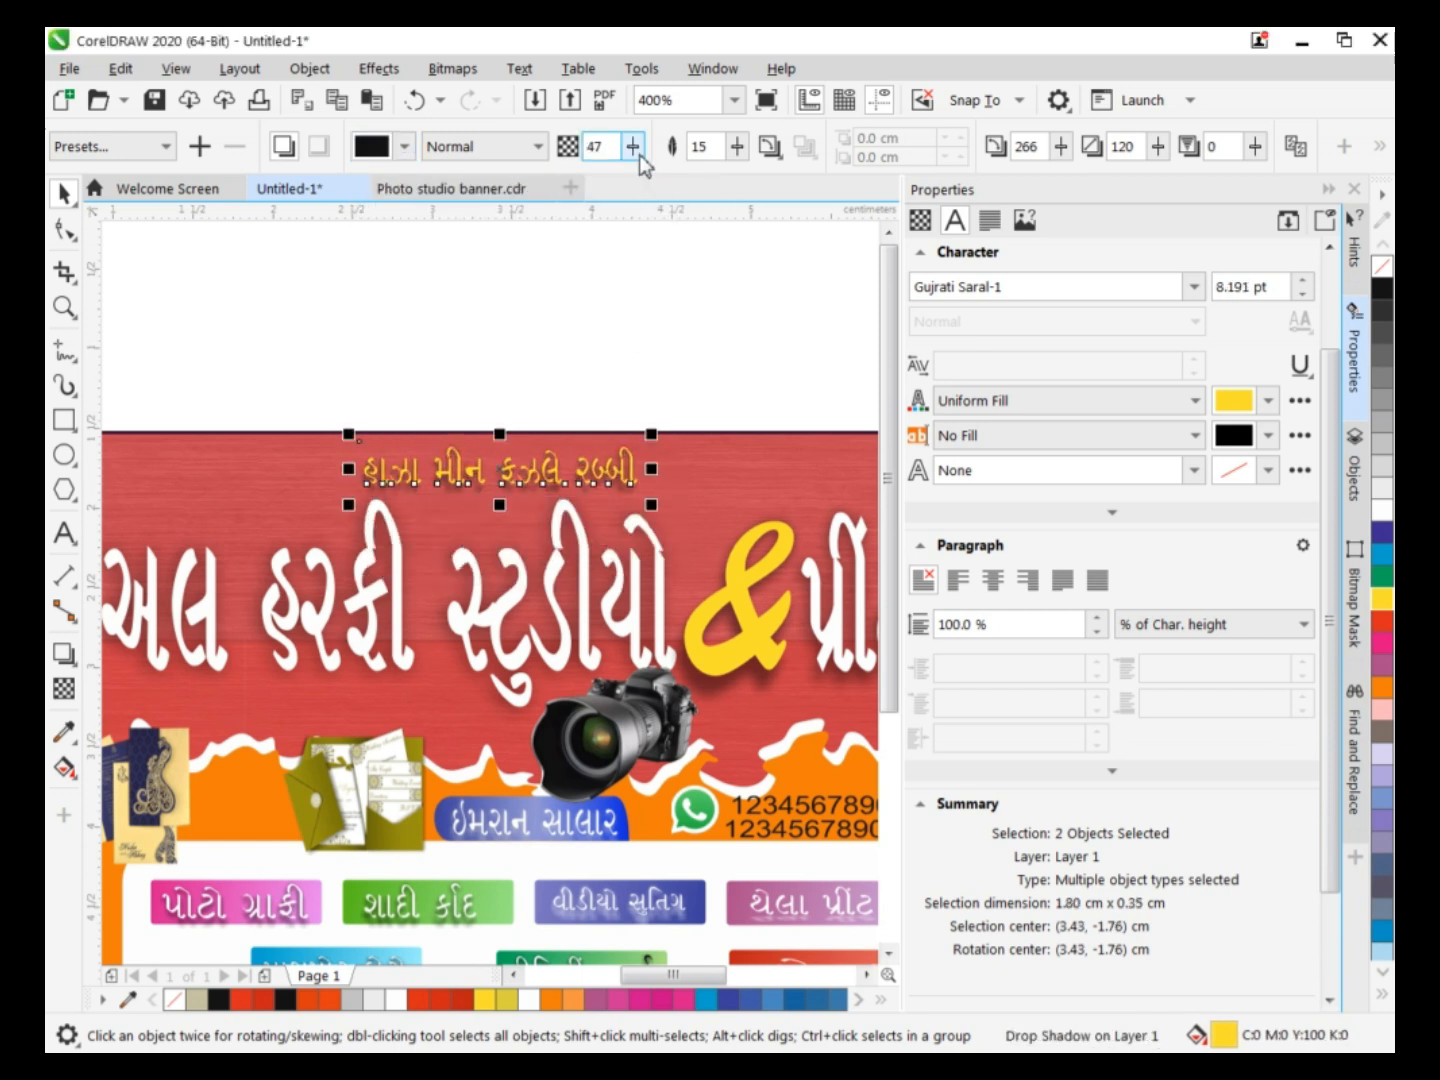
# Draw two vertically offset, overlapping circles about 1.25 cm wide above the banner, without fill.
pyautogui.press('F8')
pyautogui.click(345, 312)
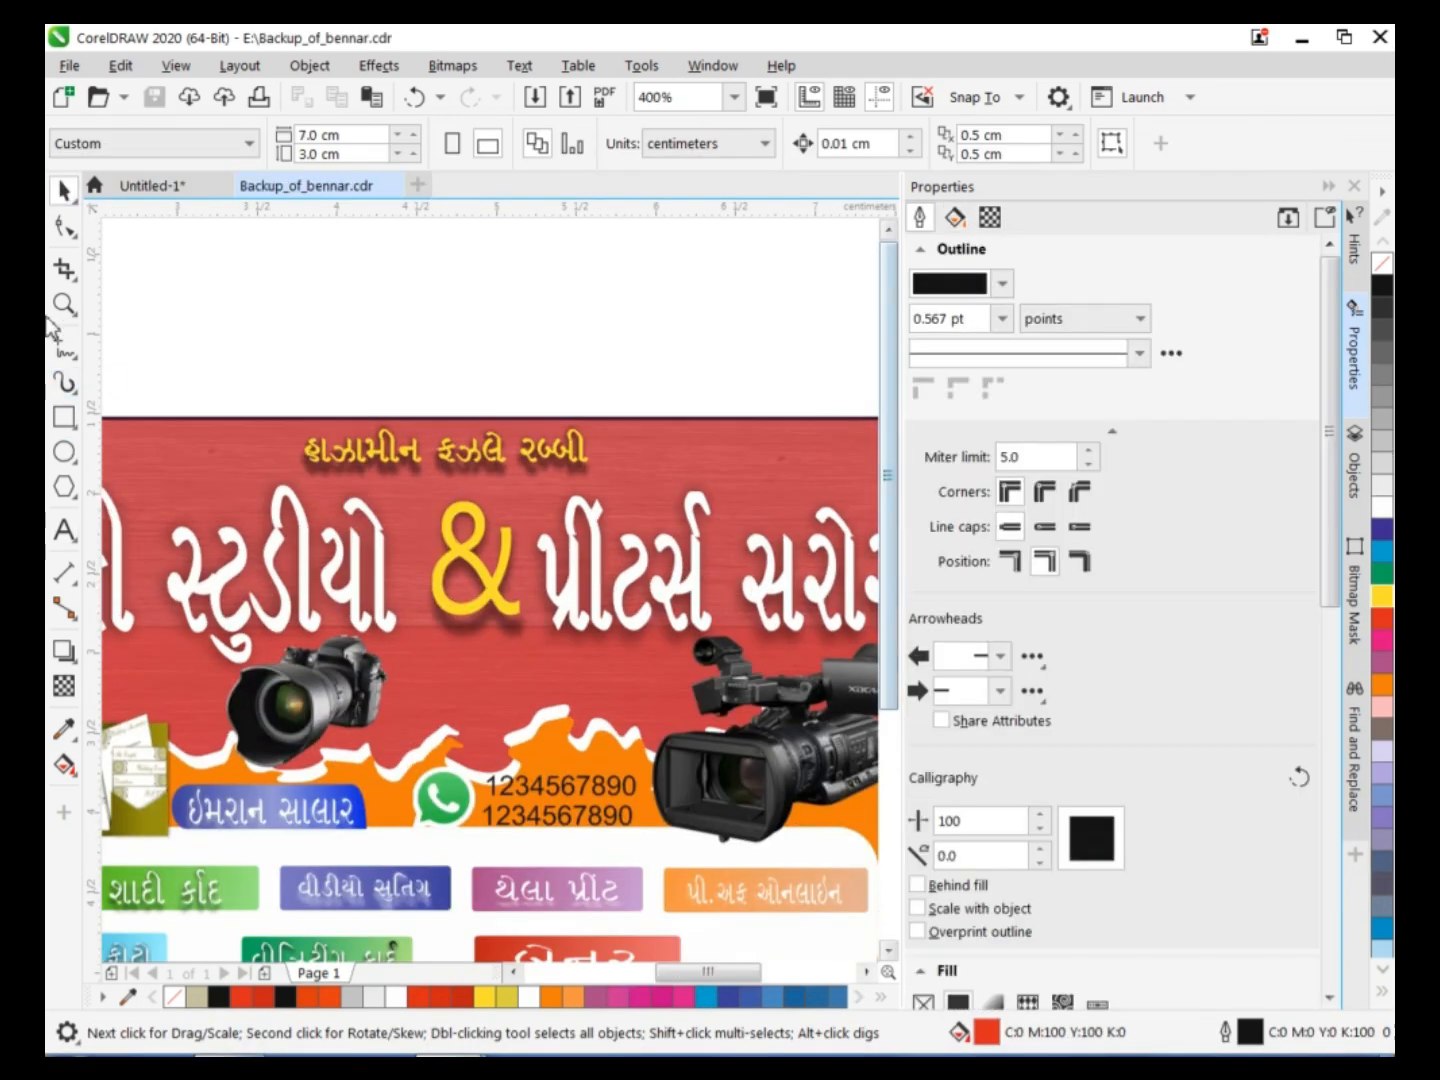
pyautogui.press('F7')
pyautogui.moveTo(134, 244)
pyautogui.mouseDown()
pyautogui.moveTo(315, 332)
pyautogui.moveTo(337, 167)
pyautogui.moveTo(336, 613)
pyautogui.mouseUp()
pyautogui.moveTo(233, 508); pyautogui.dragTo(270, 322)
pyautogui.click(1382, 265)
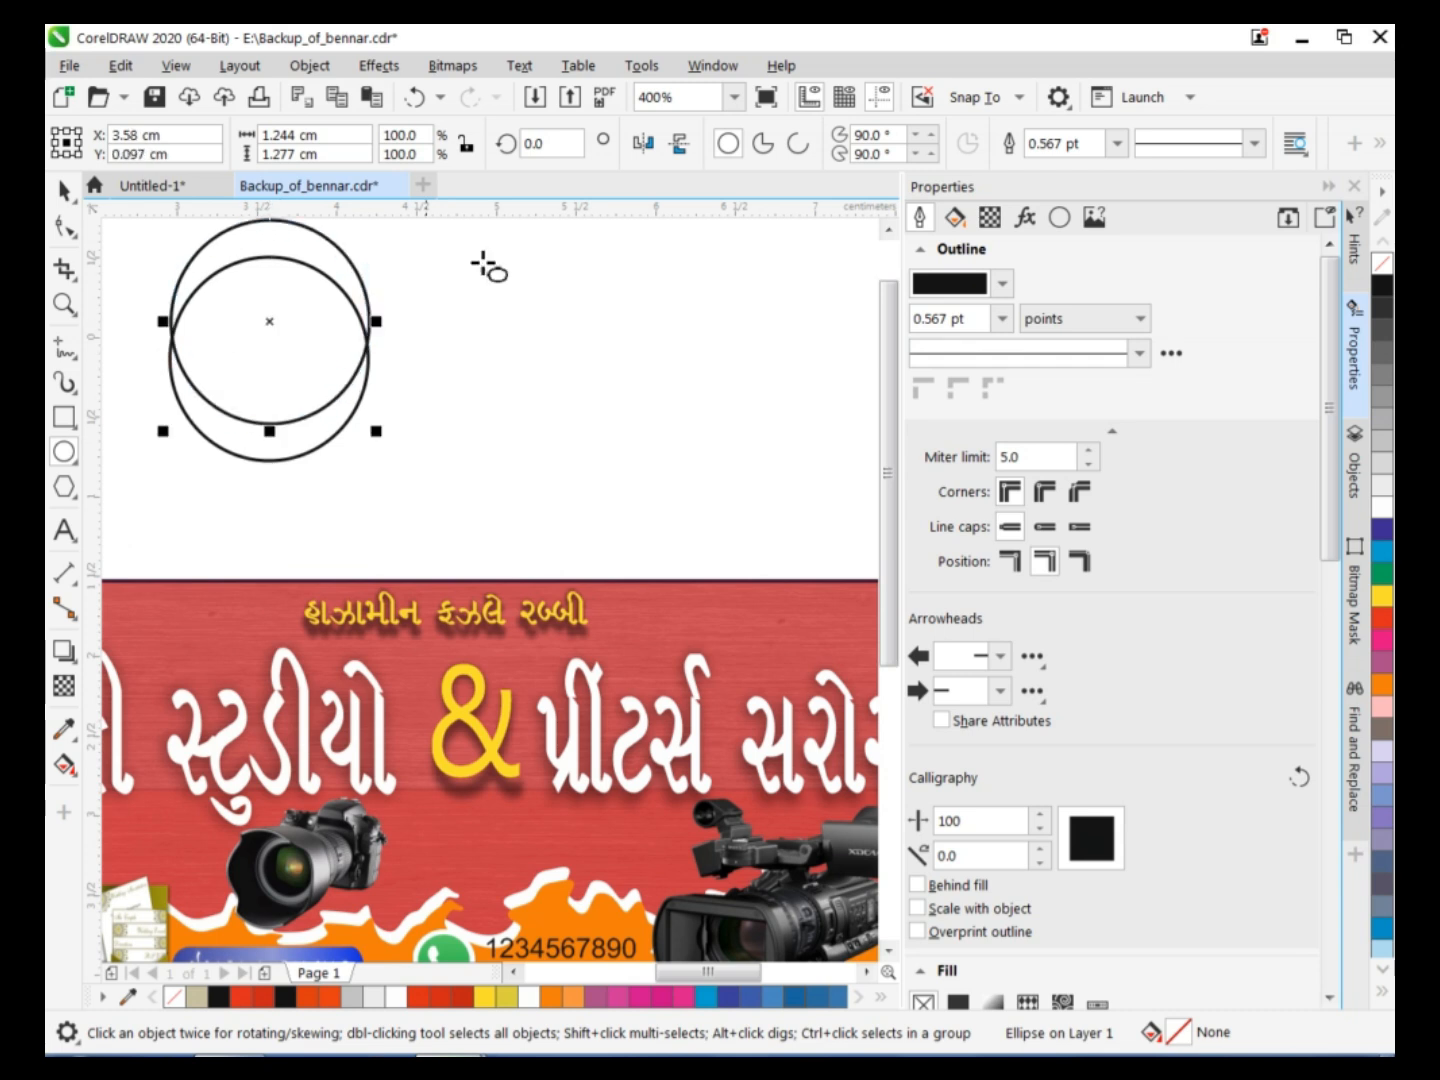
# Trim the two overlapping circles into a crescent and rotate it to about 312°.
pyautogui.keyDown('shift'); pyautogui.click(309, 453); pyautogui.keyUp('shift')
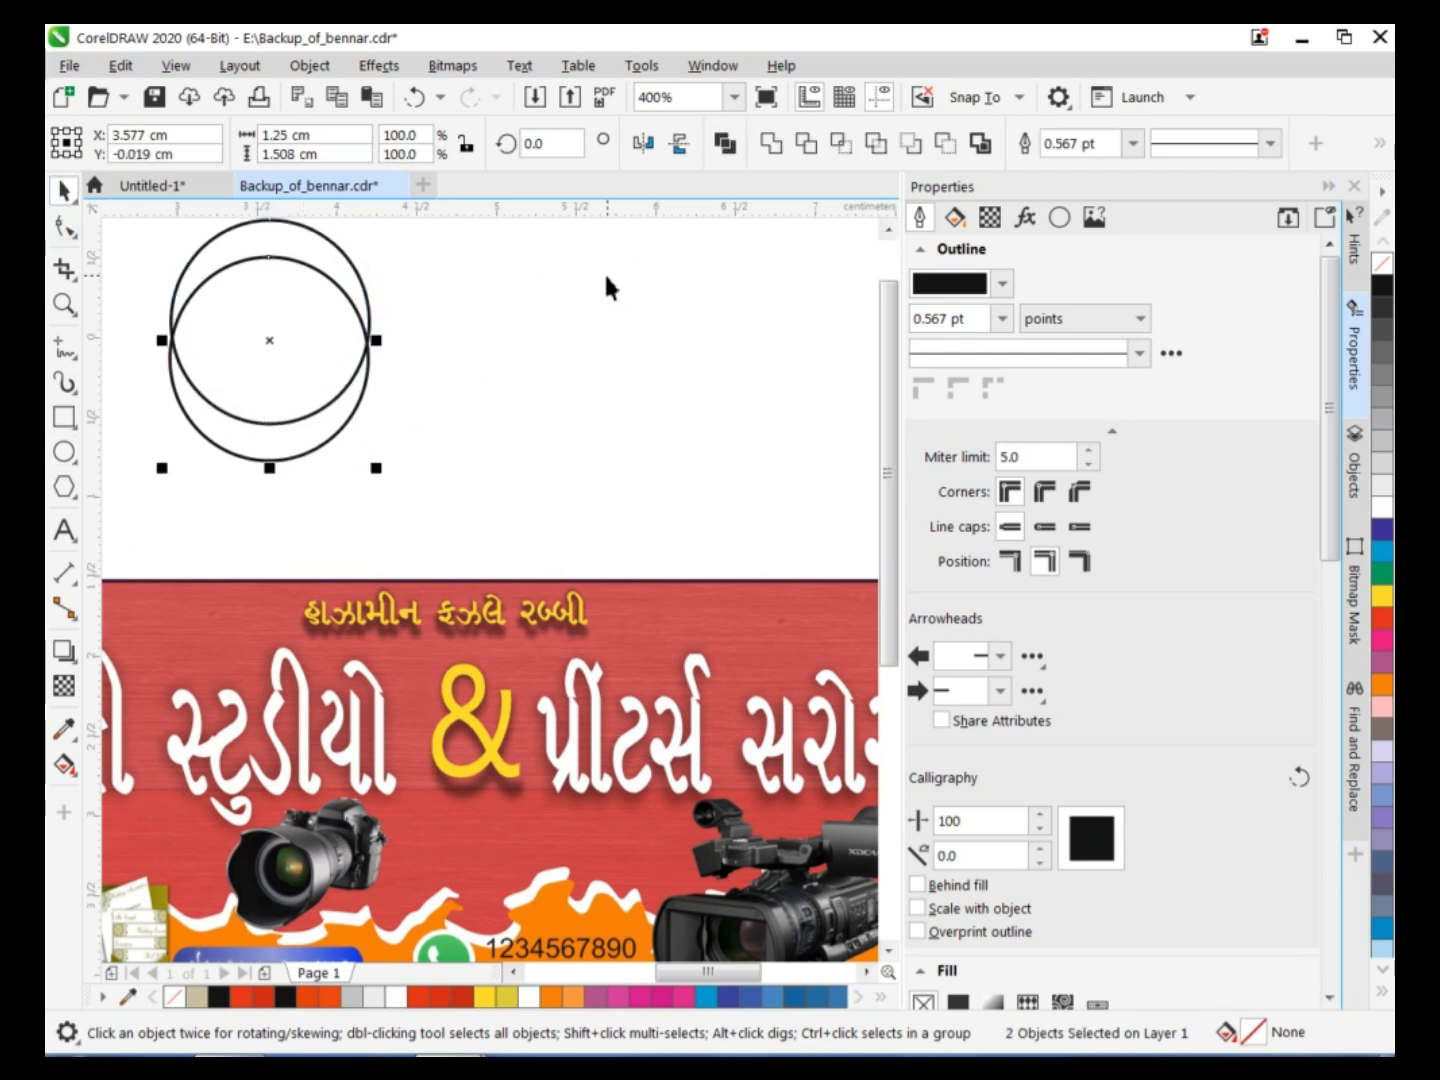
pyautogui.click(908, 148)
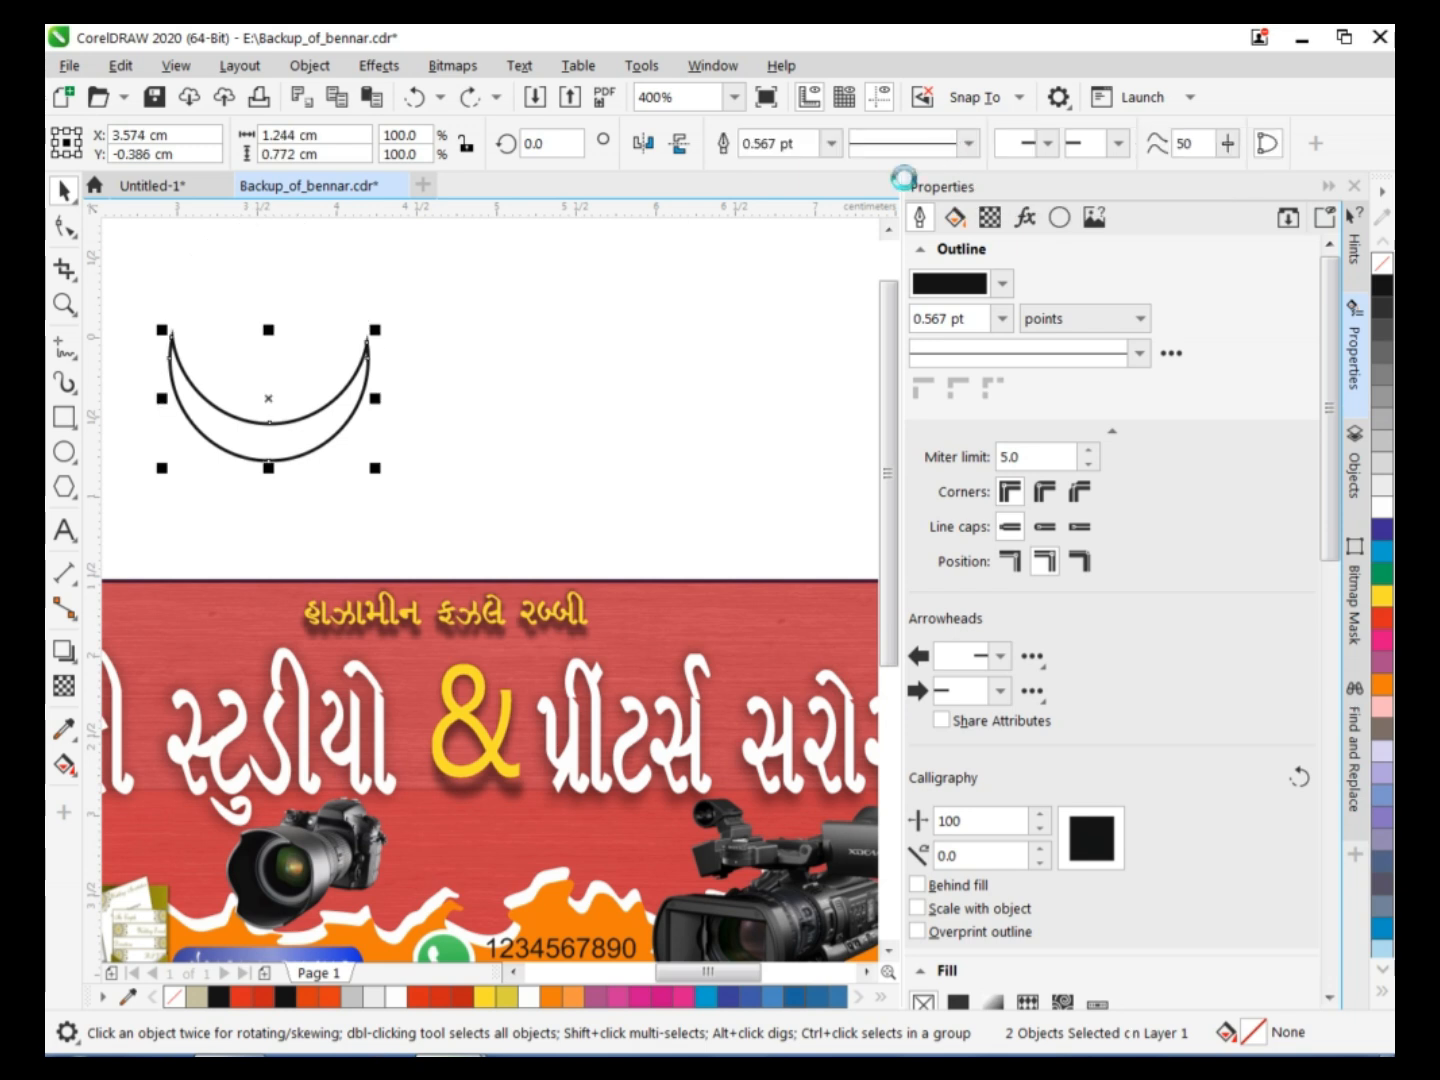
pyautogui.click(270, 400)
pyautogui.moveTo(378, 317); pyautogui.dragTo(492, 421)
pyautogui.click(492, 421)
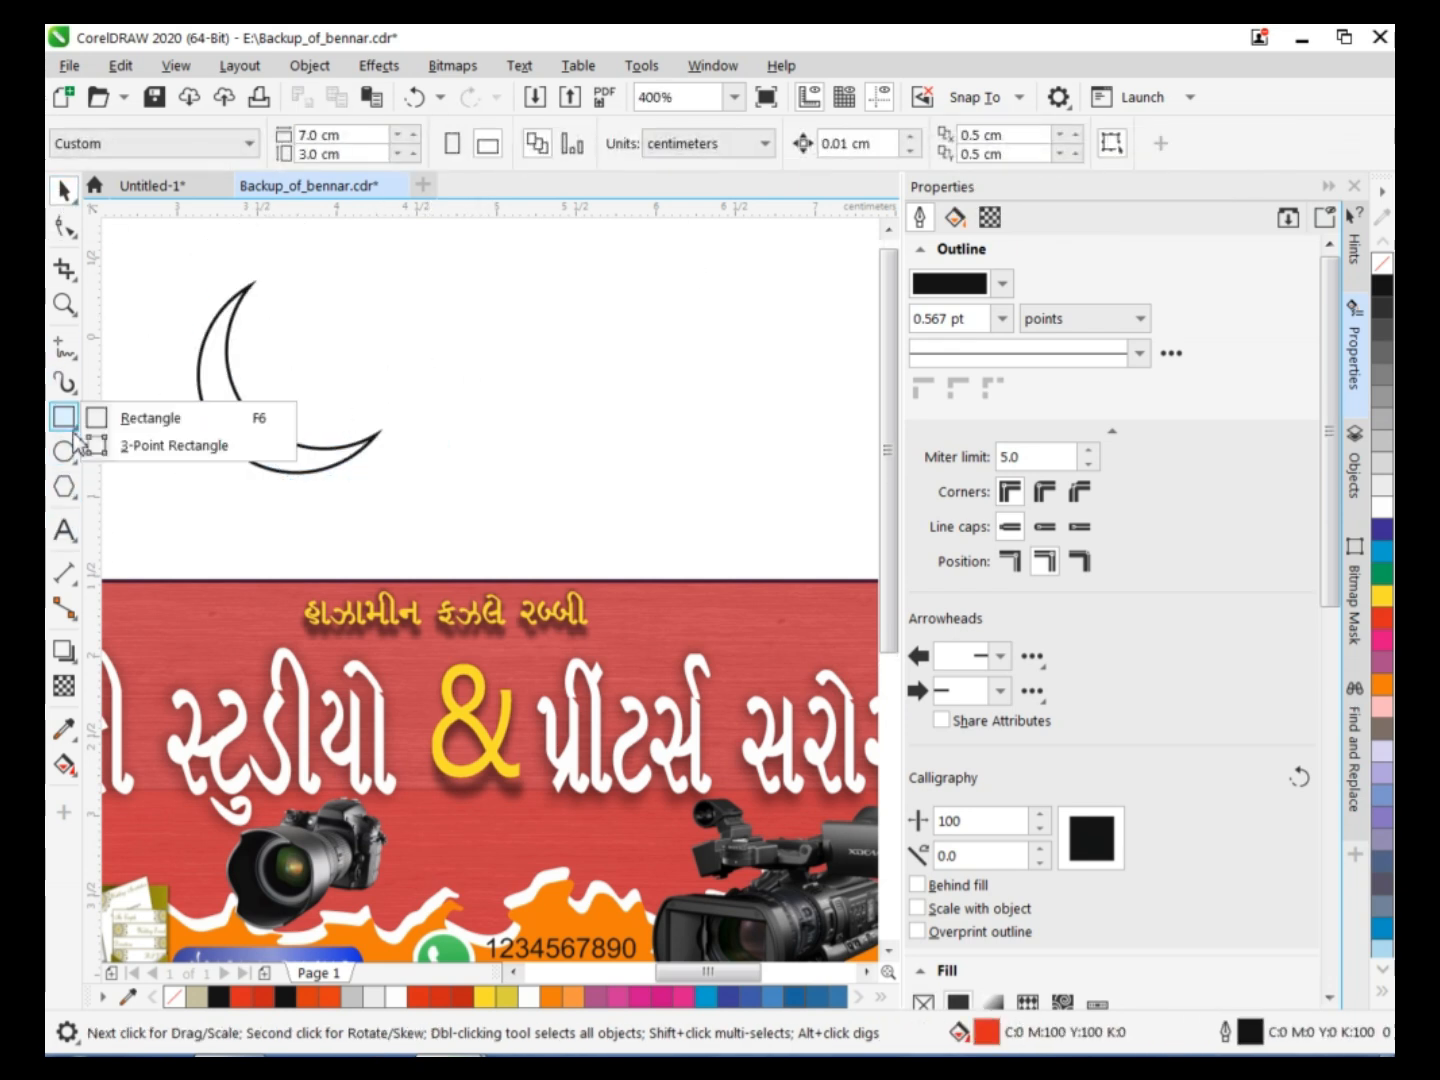
# Draw a five-pointed star about 1.06 × 1.02 cm beside the crescent with a black outline and no fill.
pyautogui.click(64, 487)
pyautogui.click(108, 515)
pyautogui.moveTo(389, 288); pyautogui.dragTo(566, 456)
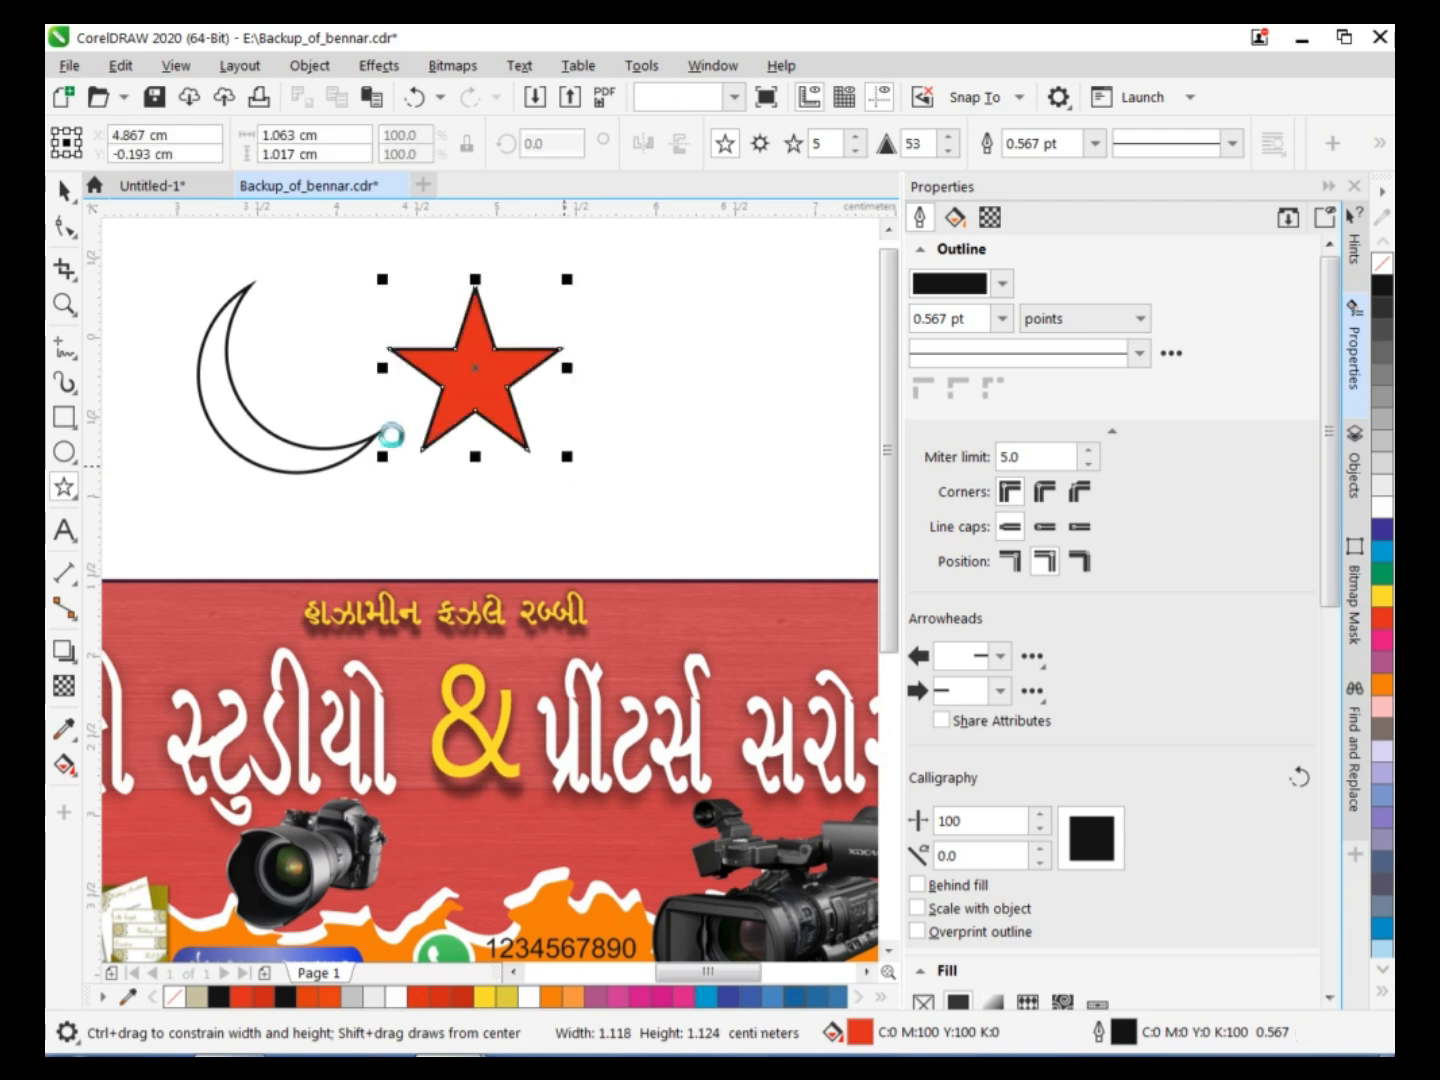
pyautogui.rightClick(1381, 285)
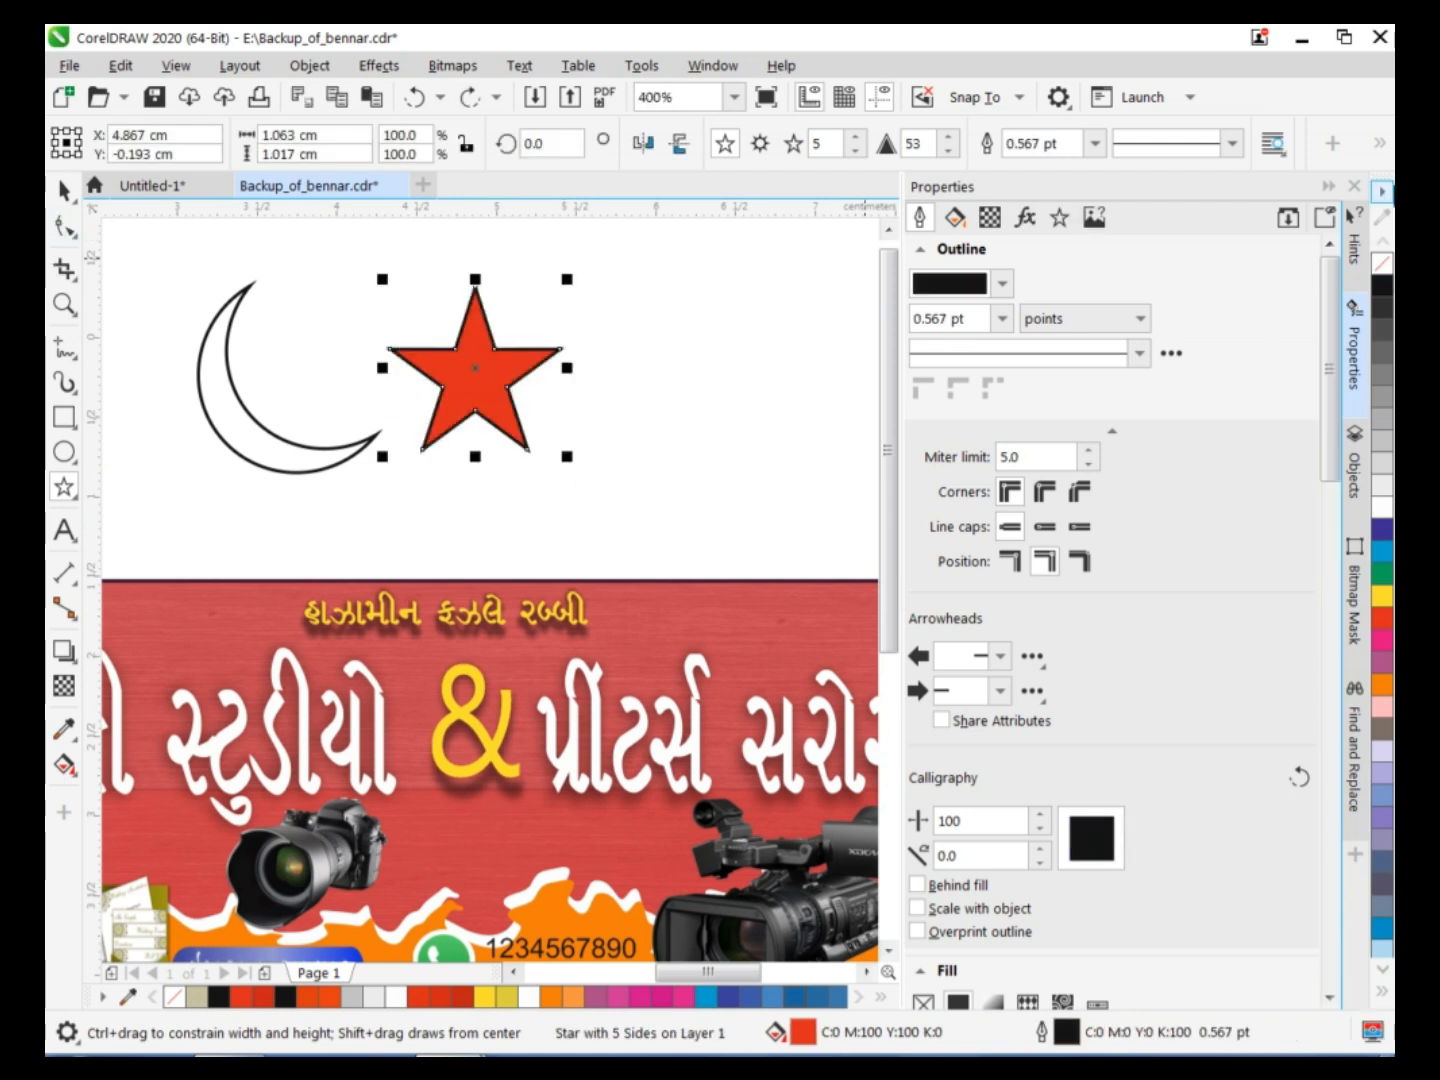
pyautogui.click(1381, 262)
# Rotate the star to about 321°, undoing the trial move toward the crescent.
pyautogui.click(519, 333)
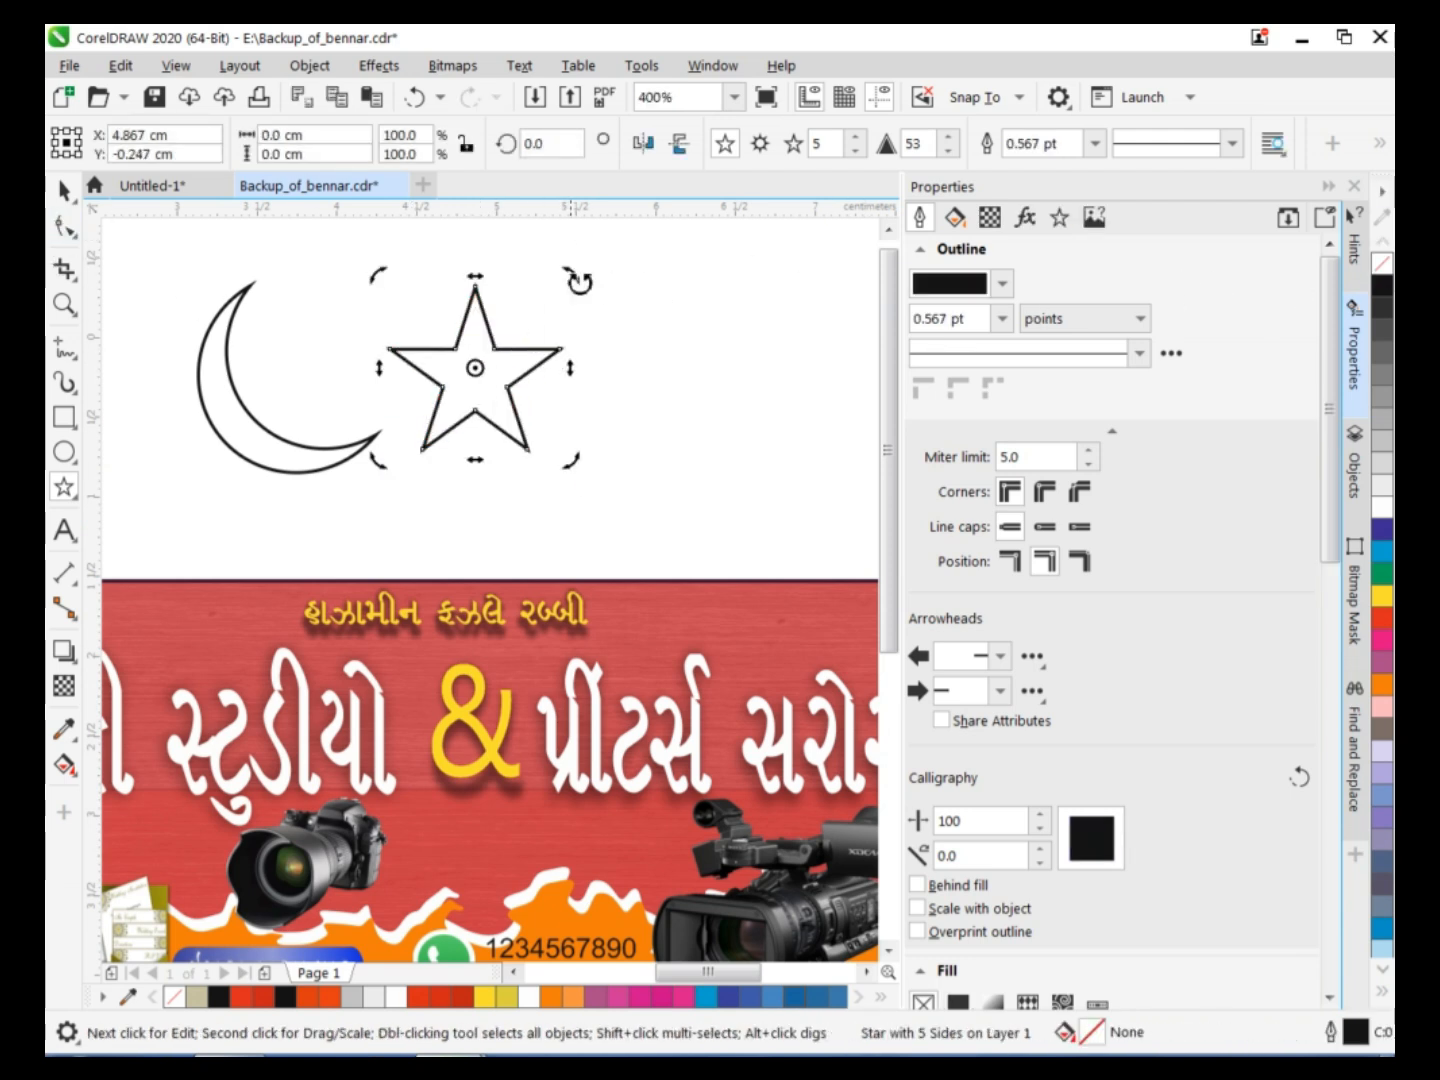
pyautogui.moveTo(578, 278)
pyautogui.mouseDown()
pyautogui.moveTo(632, 369)
pyautogui.moveTo(618, 362)
pyautogui.mouseUp()
pyautogui.moveTo(493, 402); pyautogui.dragTo(393, 378)
pyautogui.hotkey('ctrl', 'z')
pyautogui.press('space')
# Apply a linear fountain fill along the crescent from its upper to its lower tip with a light orange start colour.
pyautogui.click(220, 420)
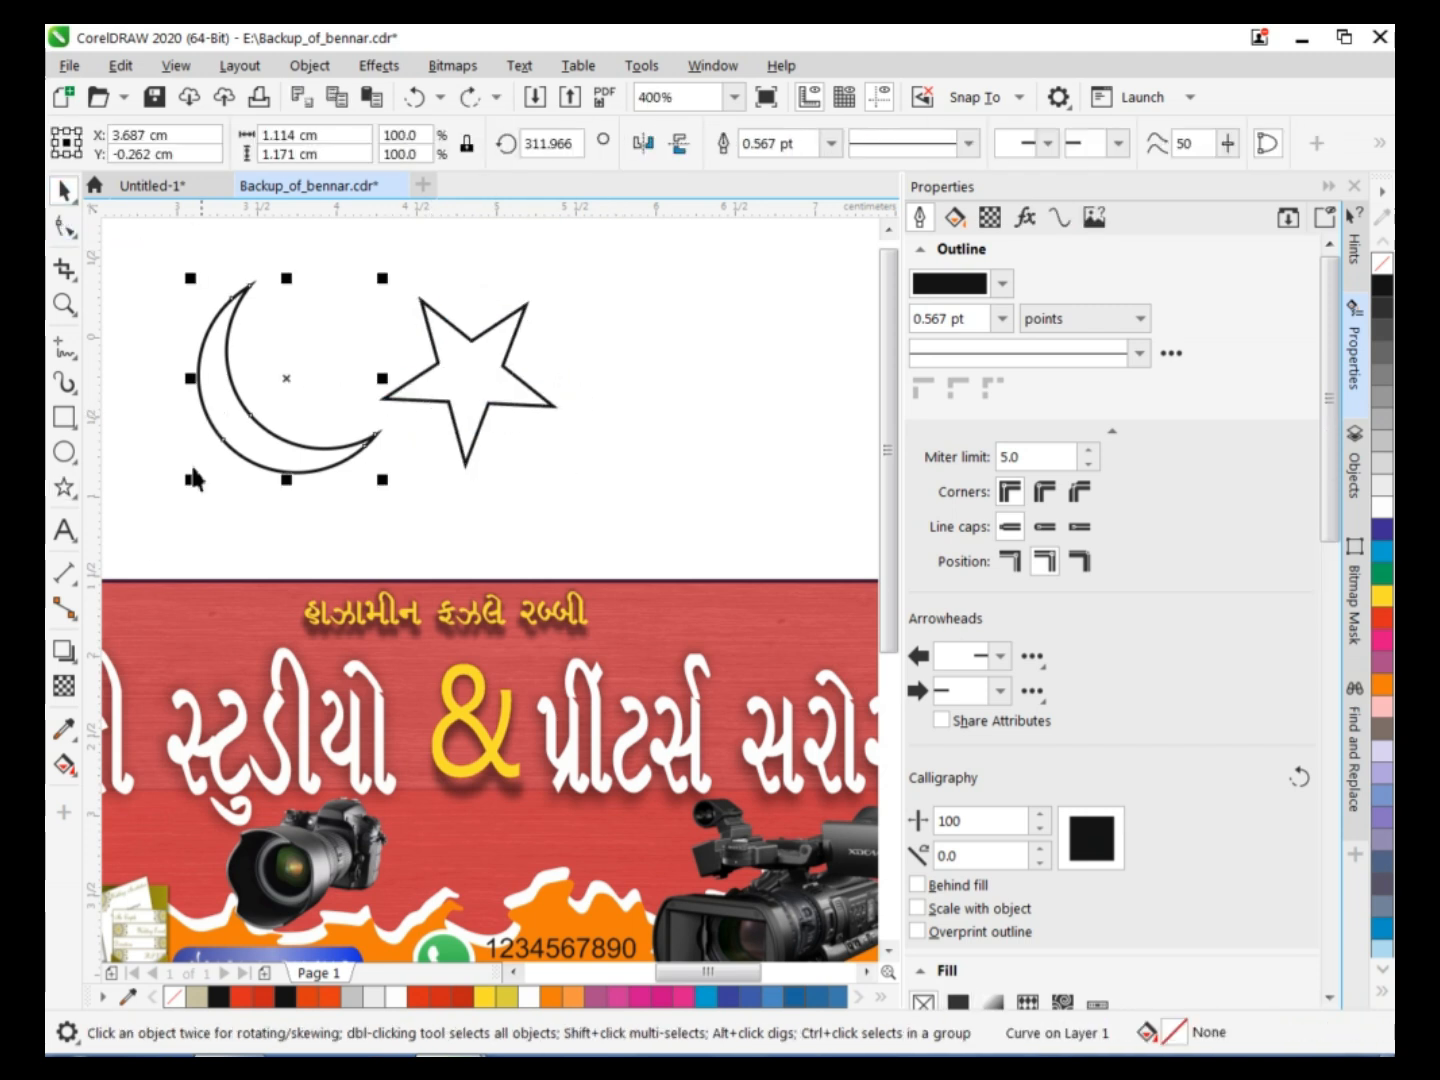
pyautogui.click(64, 766)
pyautogui.moveTo(250, 286); pyautogui.dragTo(364, 445)
pyautogui.click(248, 292)
pyautogui.click(292, 265)
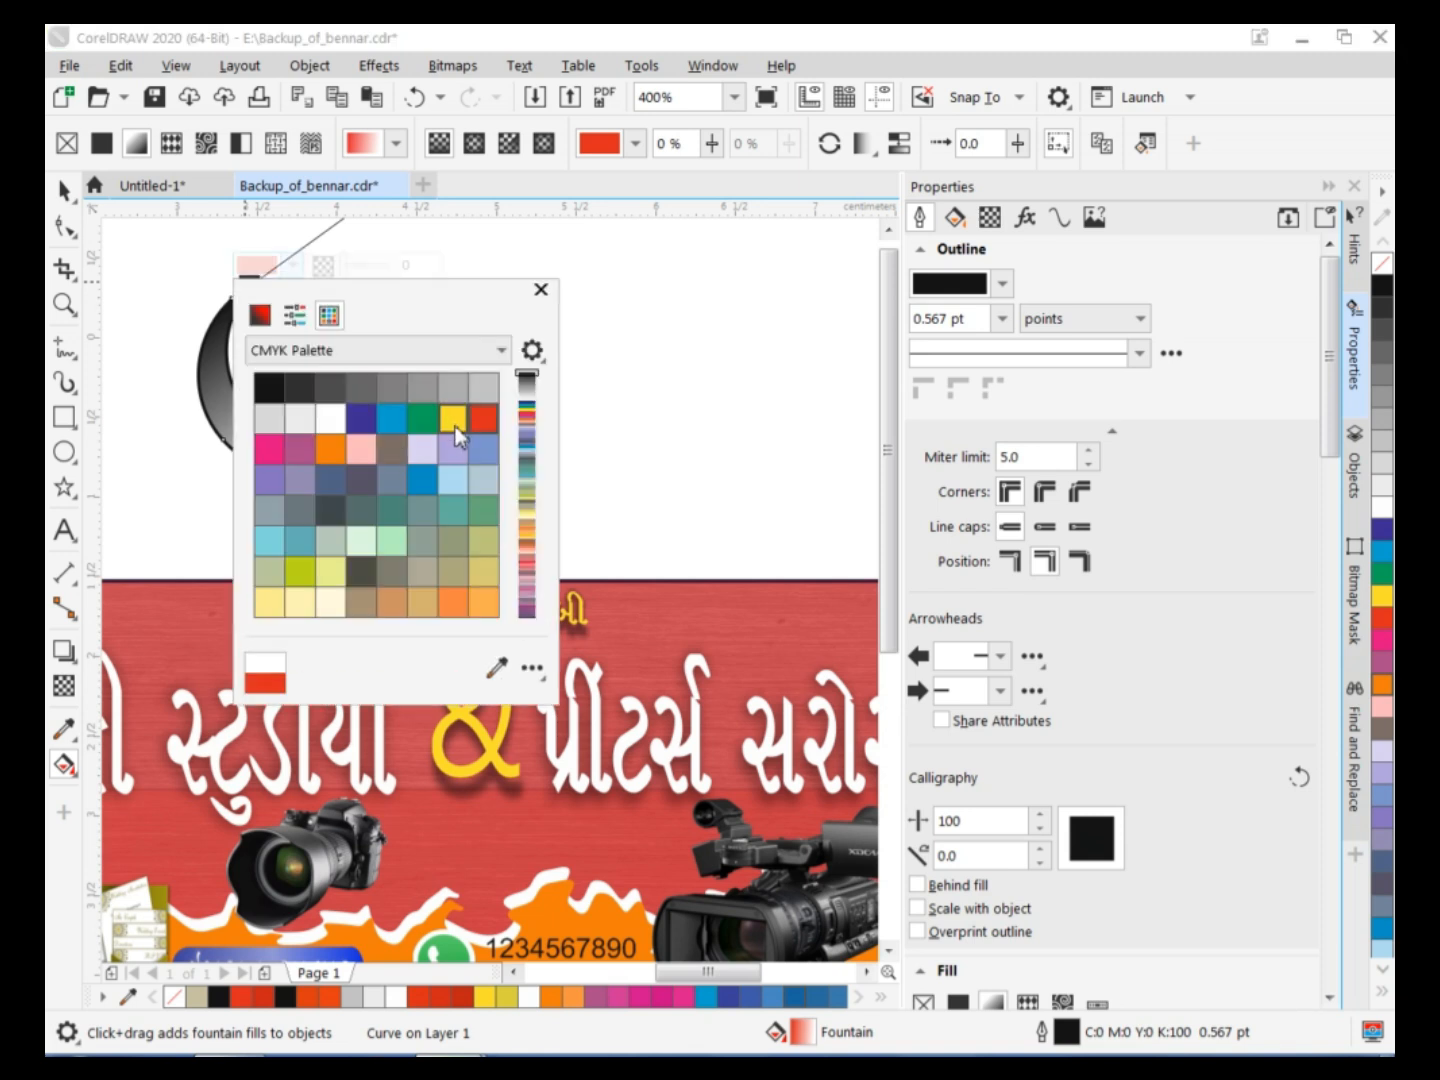
pyautogui.click(453, 418)
pyautogui.click(450, 606)
pyautogui.click(541, 289)
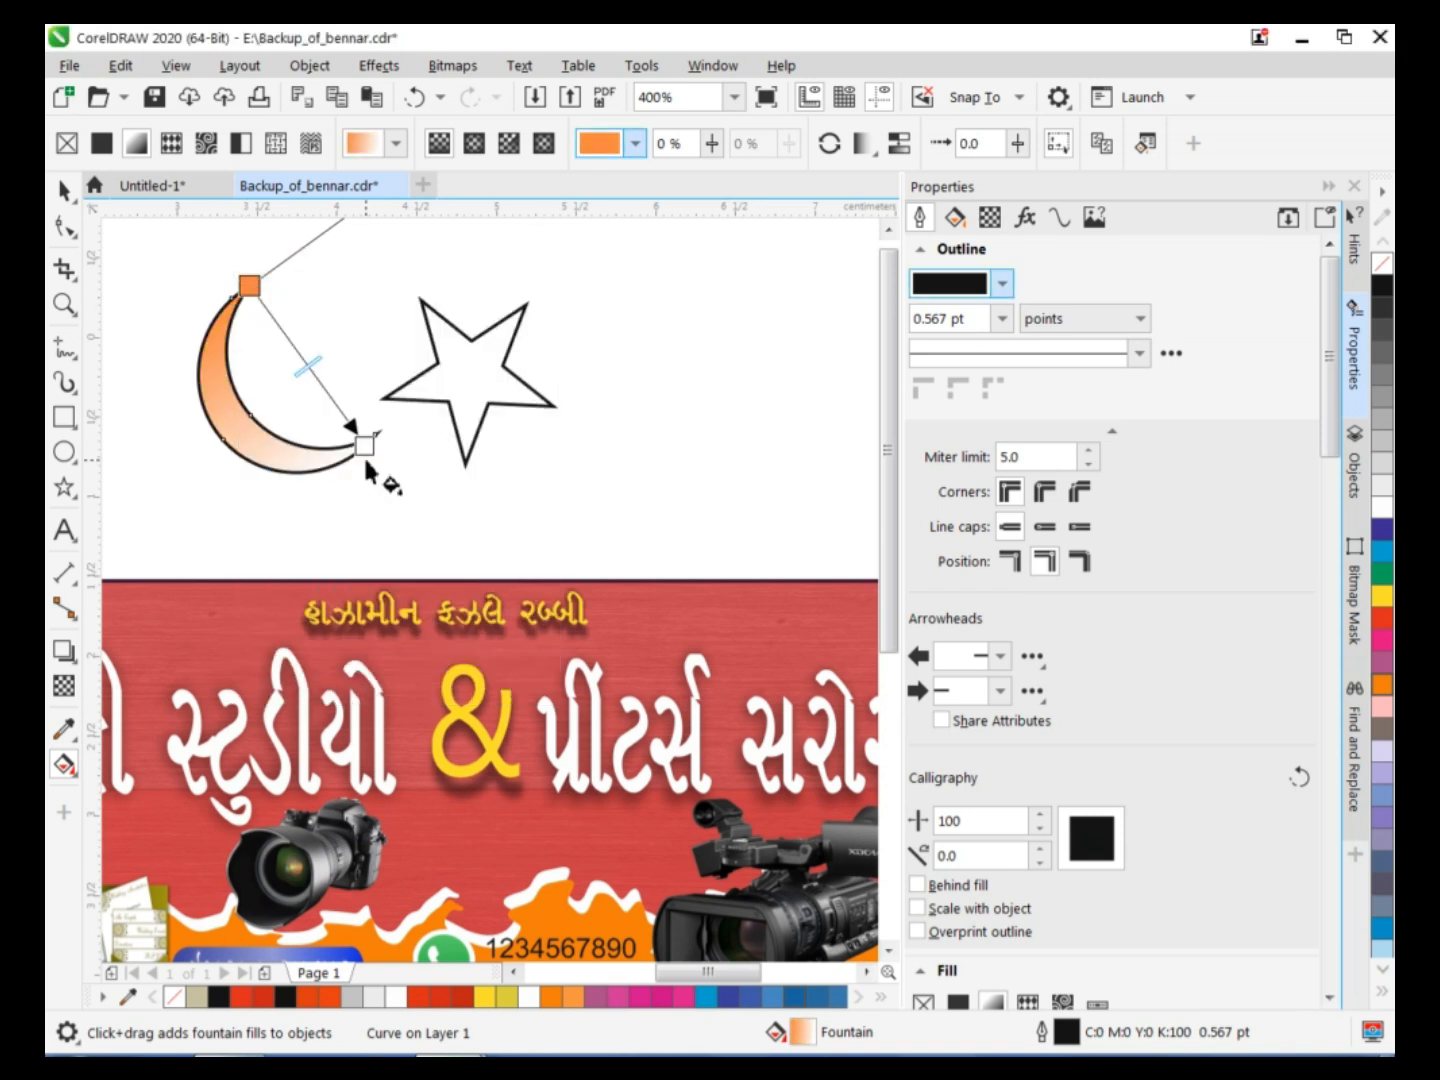
# Set the end colour of the crescent's fountain fill to a deeper orange.
pyautogui.click(364, 445)
pyautogui.click(372, 428)
pyautogui.moveTo(392, 736); pyautogui.dragTo(376, 740)
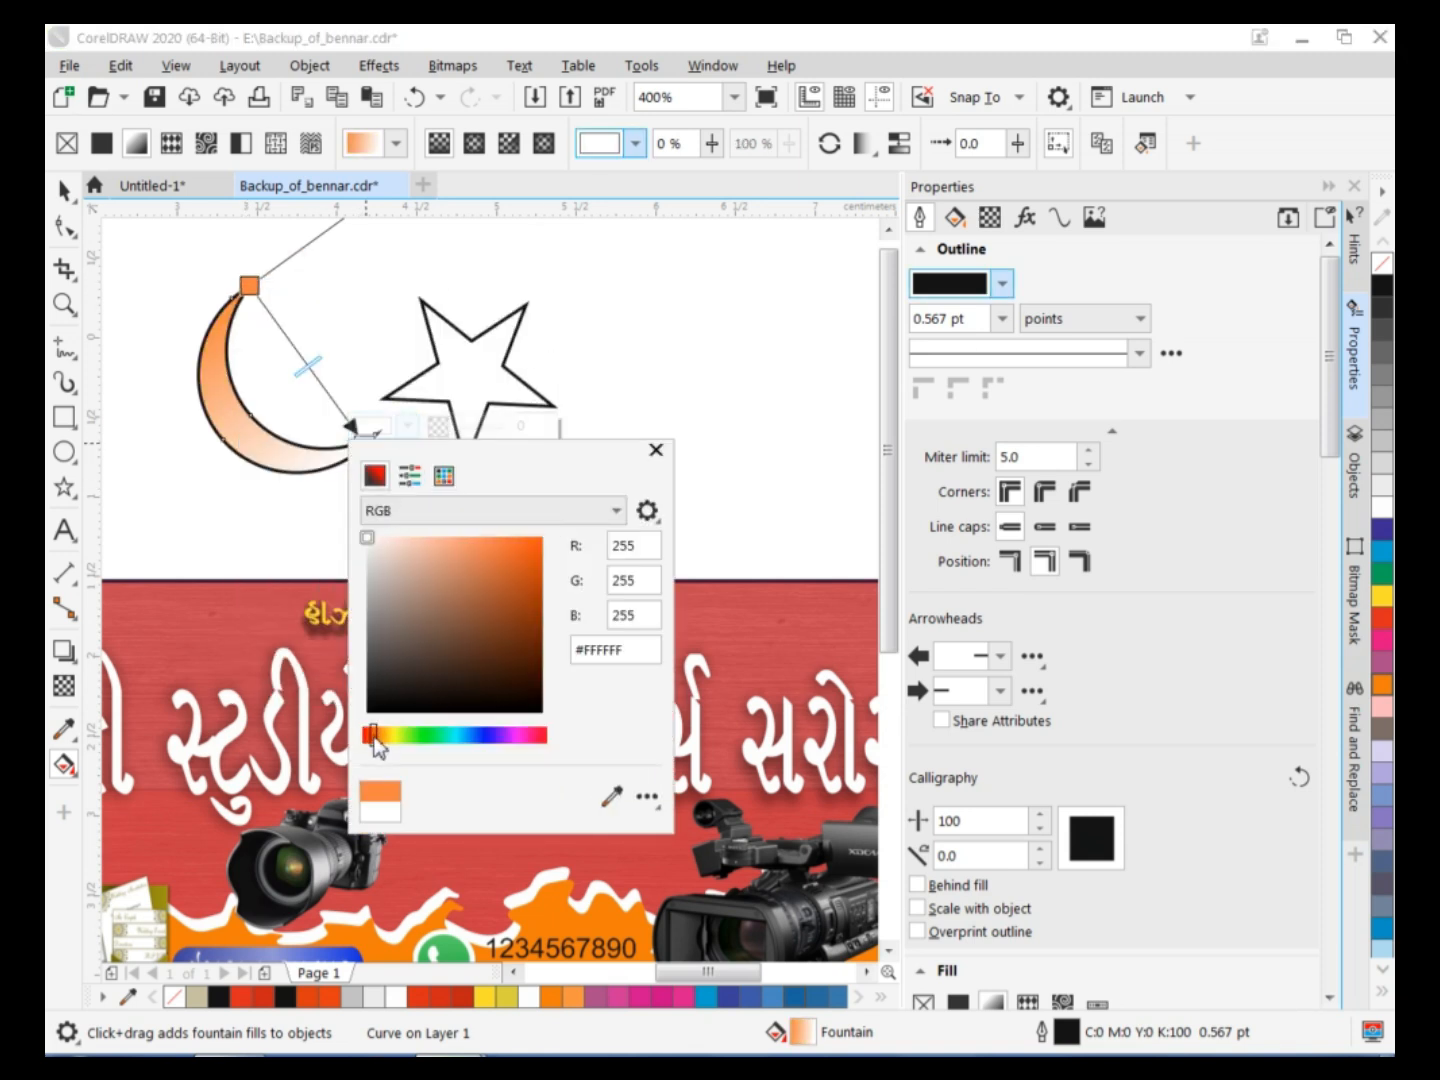
pyautogui.click(513, 550)
pyautogui.click(656, 450)
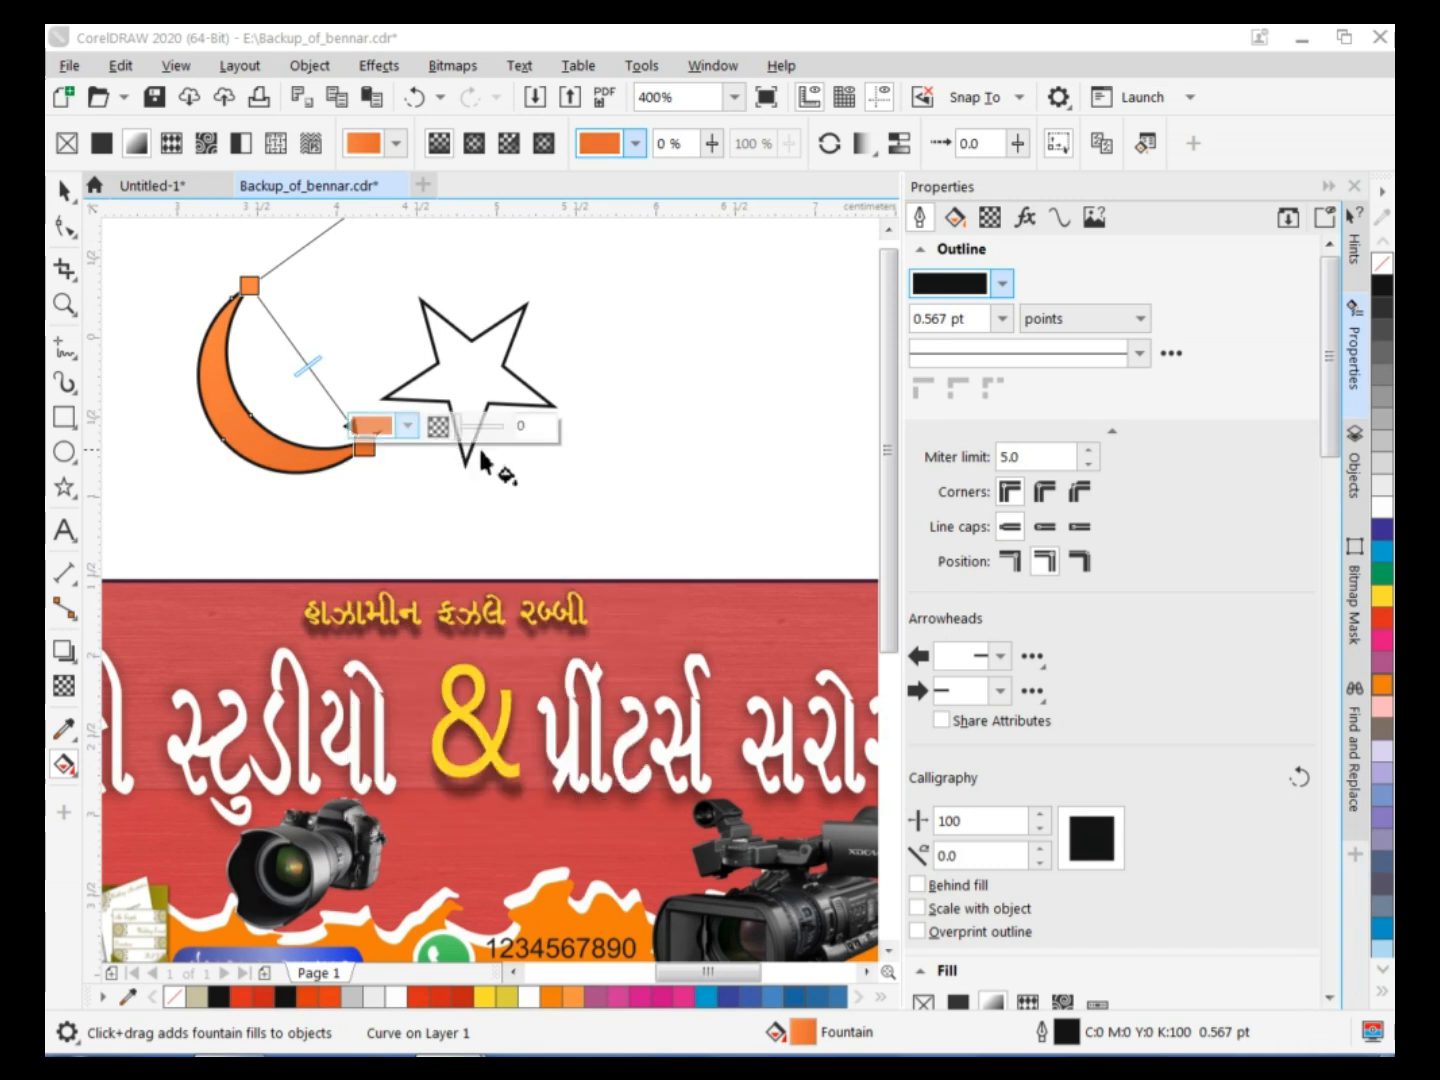
# Add a colour node at 34% of the crescent's fountain fill and make it light yellow.
pyautogui.doubleClick(288, 340)
pyautogui.click(290, 324)
pyautogui.click(309, 626)
pyautogui.moveTo(447, 466); pyautogui.dragTo(411, 445)
pyautogui.click(313, 629)
pyautogui.click(401, 437)
pyautogui.moveTo(401, 437); pyautogui.dragTo(397, 439)
pyautogui.click(571, 344)
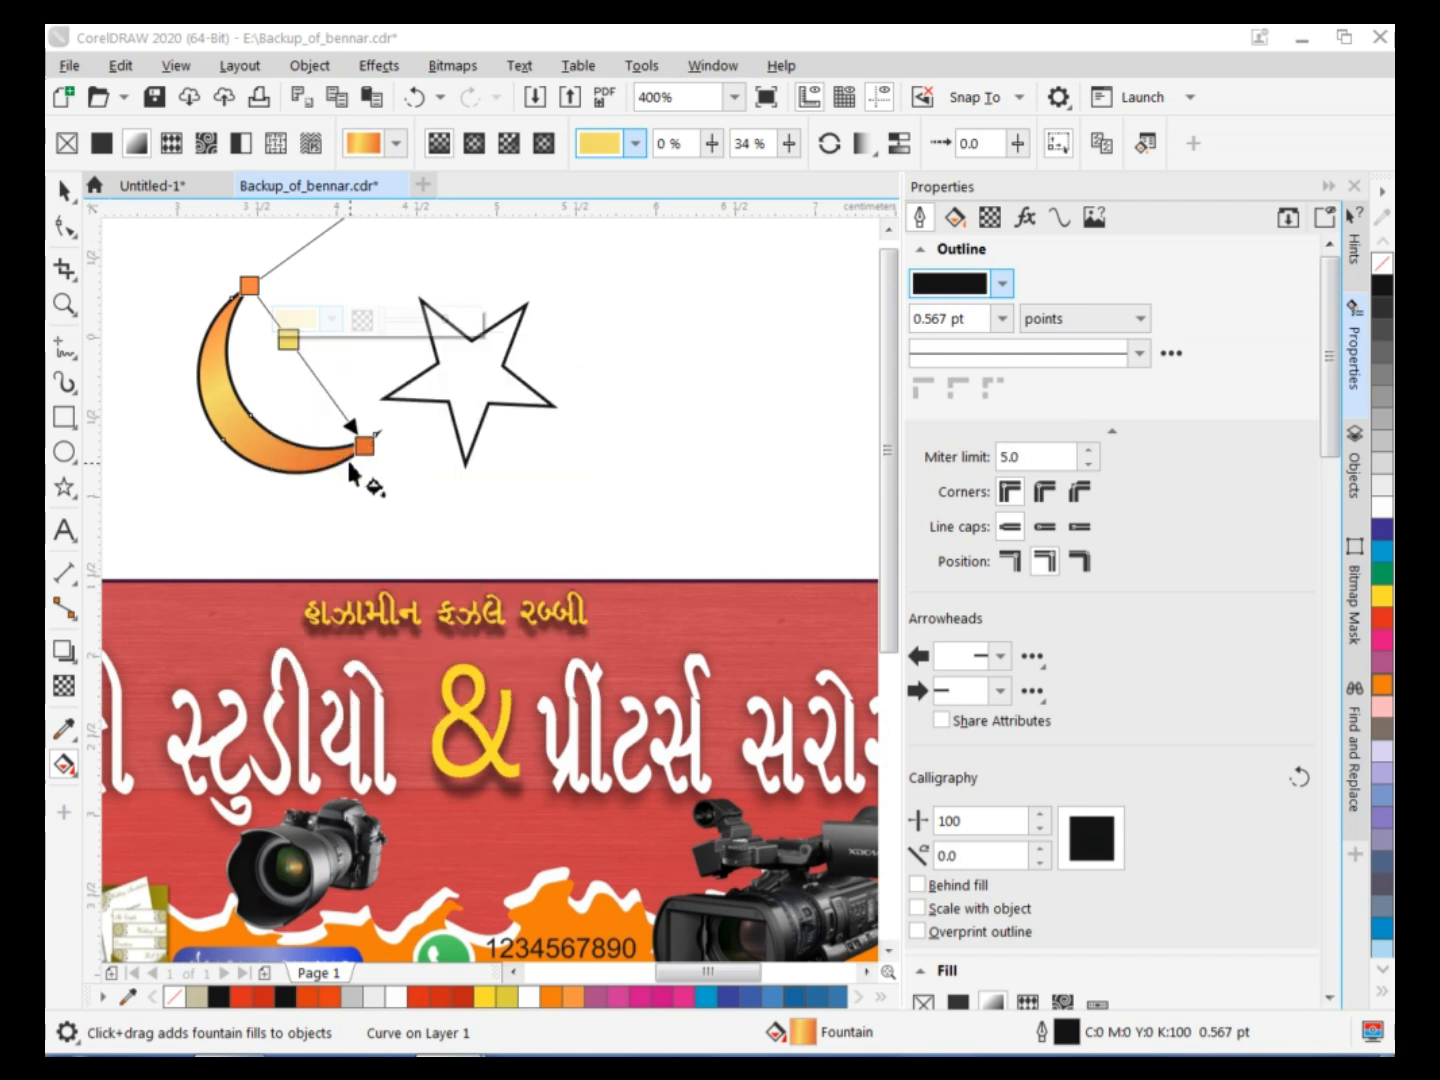
# Add another node at 70% of the crescent's fountain fill and sample the bright yellow #FEE91A for it.
pyautogui.doubleClick(331, 399)
pyautogui.click(335, 380)
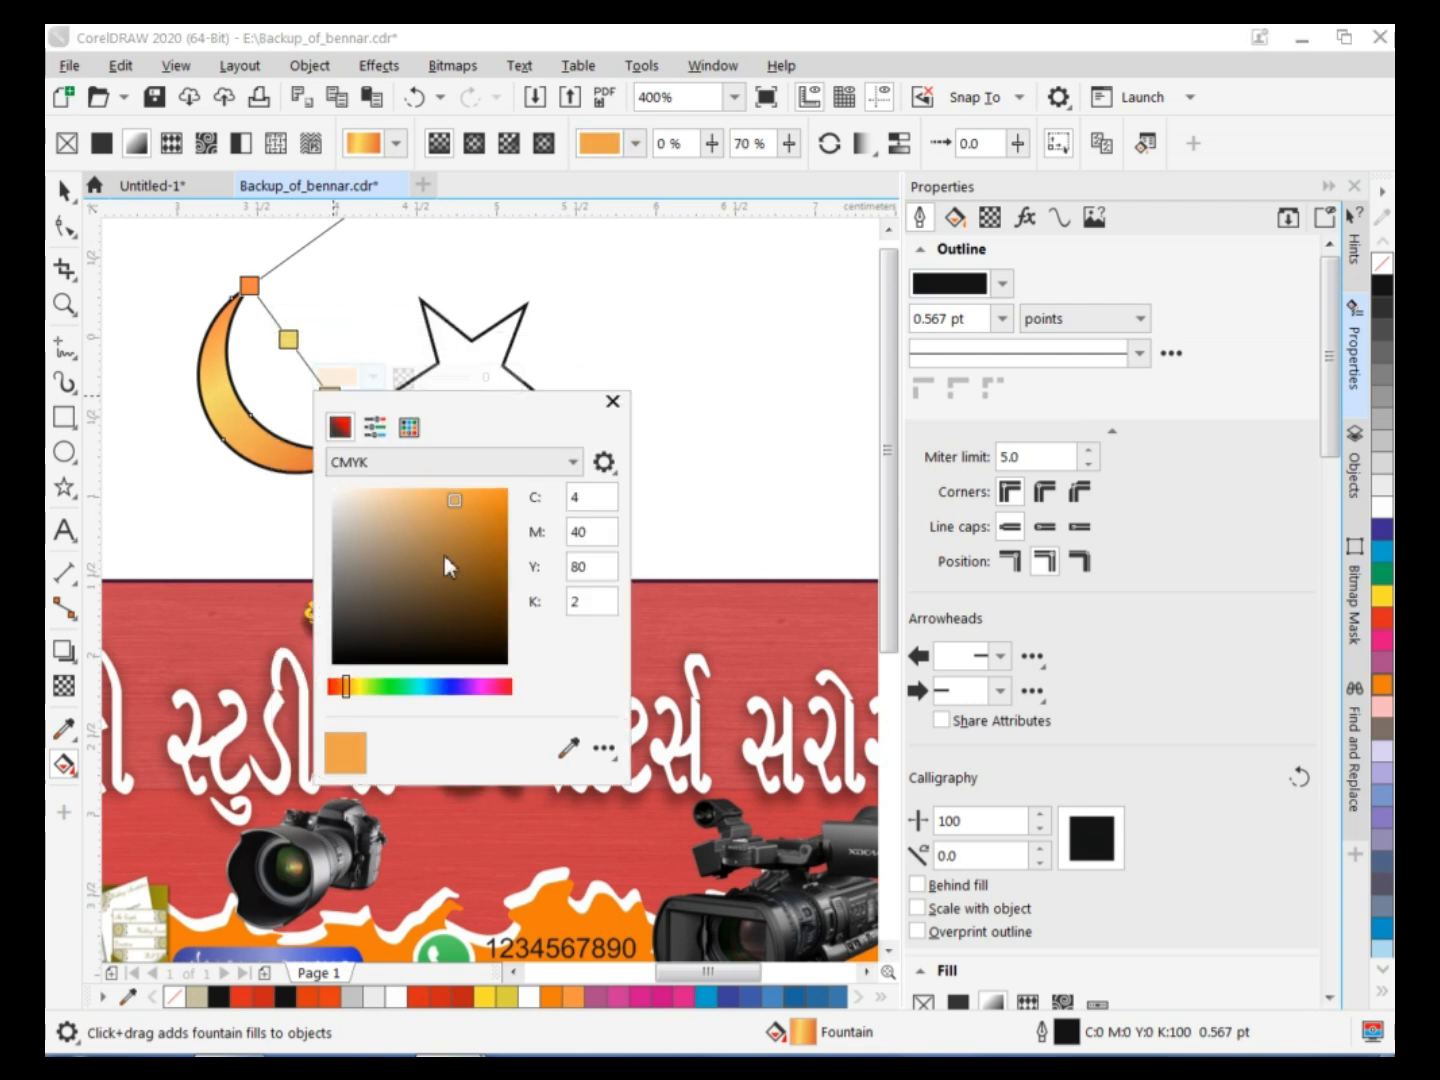
pyautogui.click(571, 745)
pyautogui.click(289, 331)
pyautogui.click(613, 401)
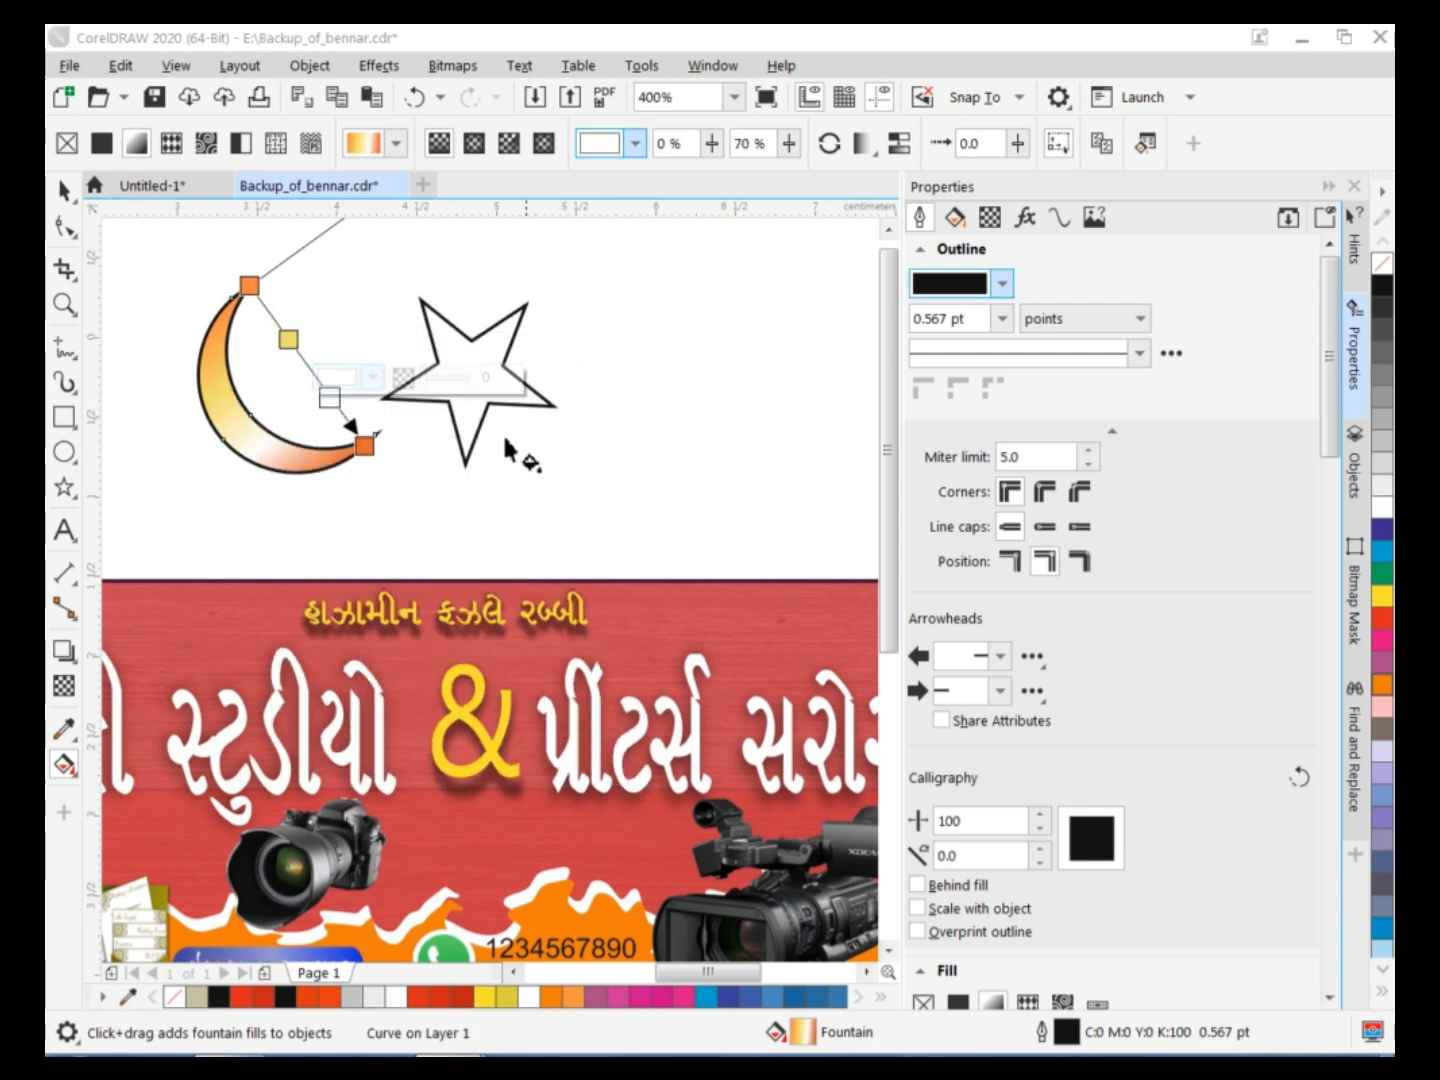
pyautogui.click(330, 380)
pyautogui.click(571, 745)
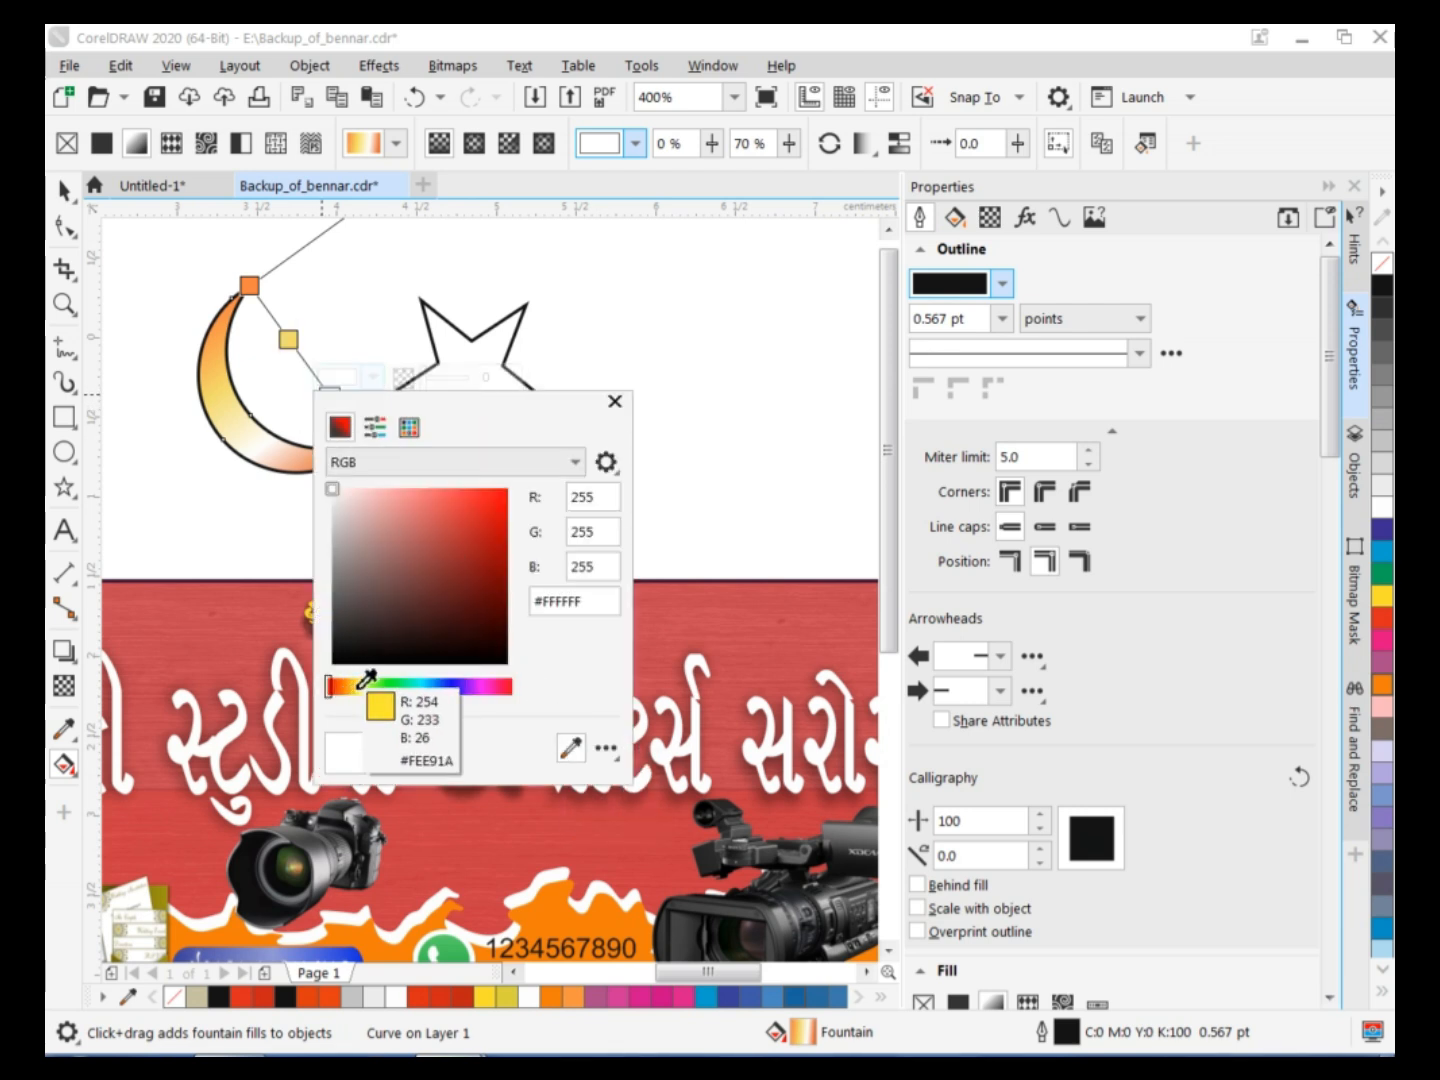
pyautogui.click(366, 681)
pyautogui.click(615, 401)
pyautogui.press('space')
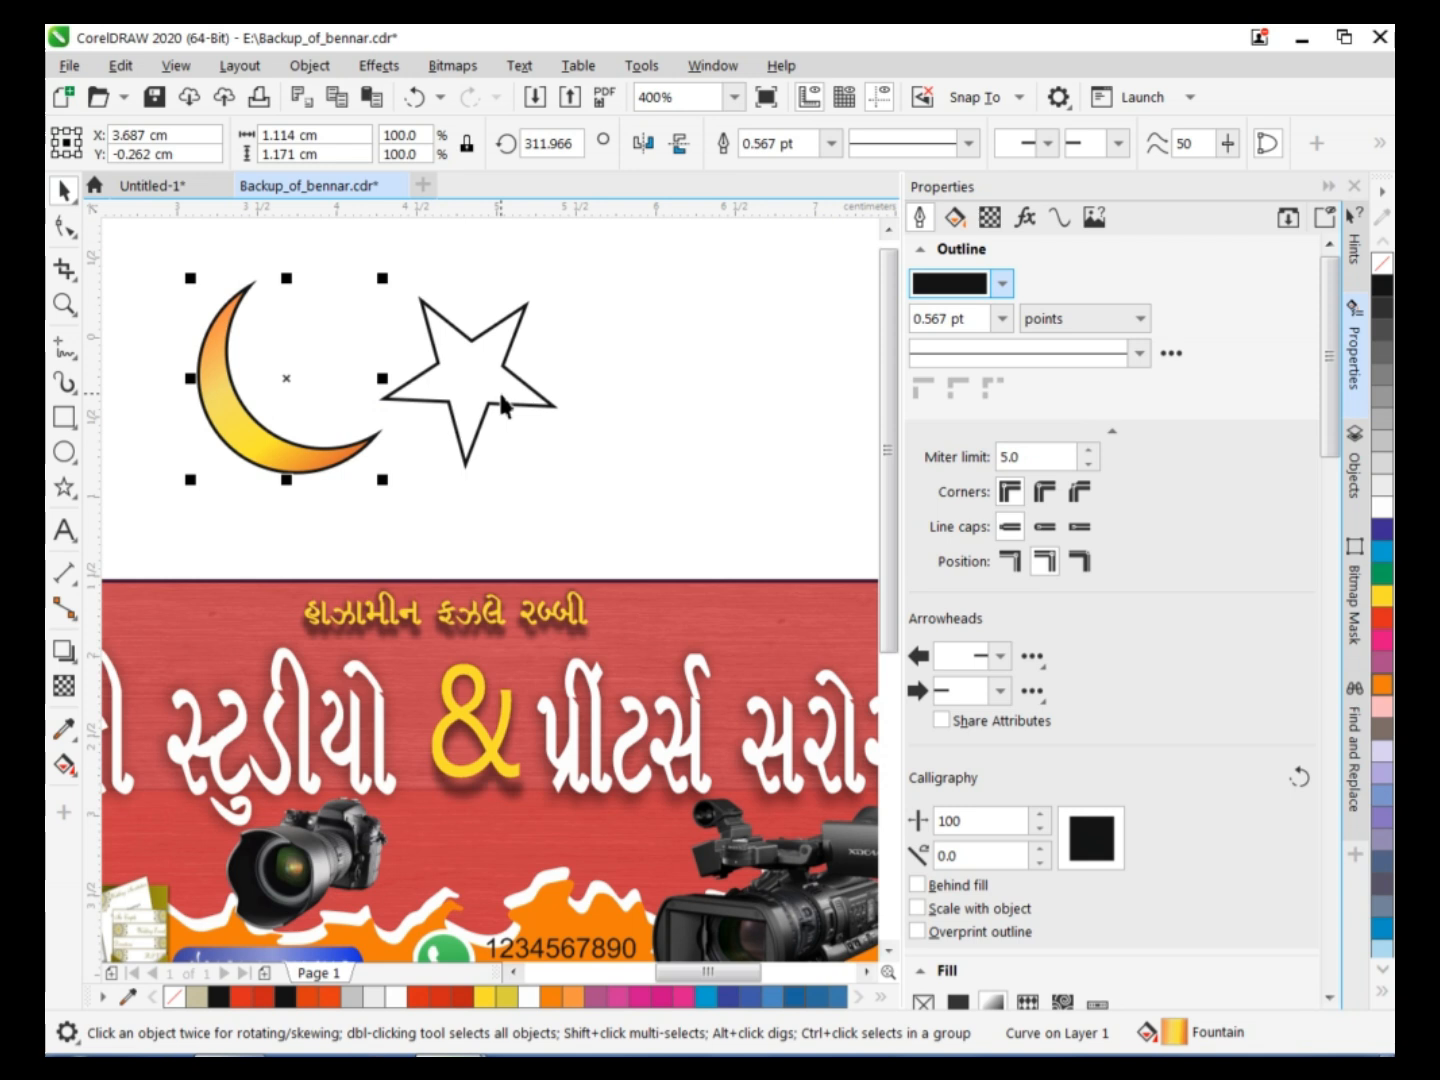
# Move the star into the crescent's opening and rotate it to about 335°.
pyautogui.click(498, 389)
pyautogui.moveTo(466, 380); pyautogui.dragTo(341, 364)
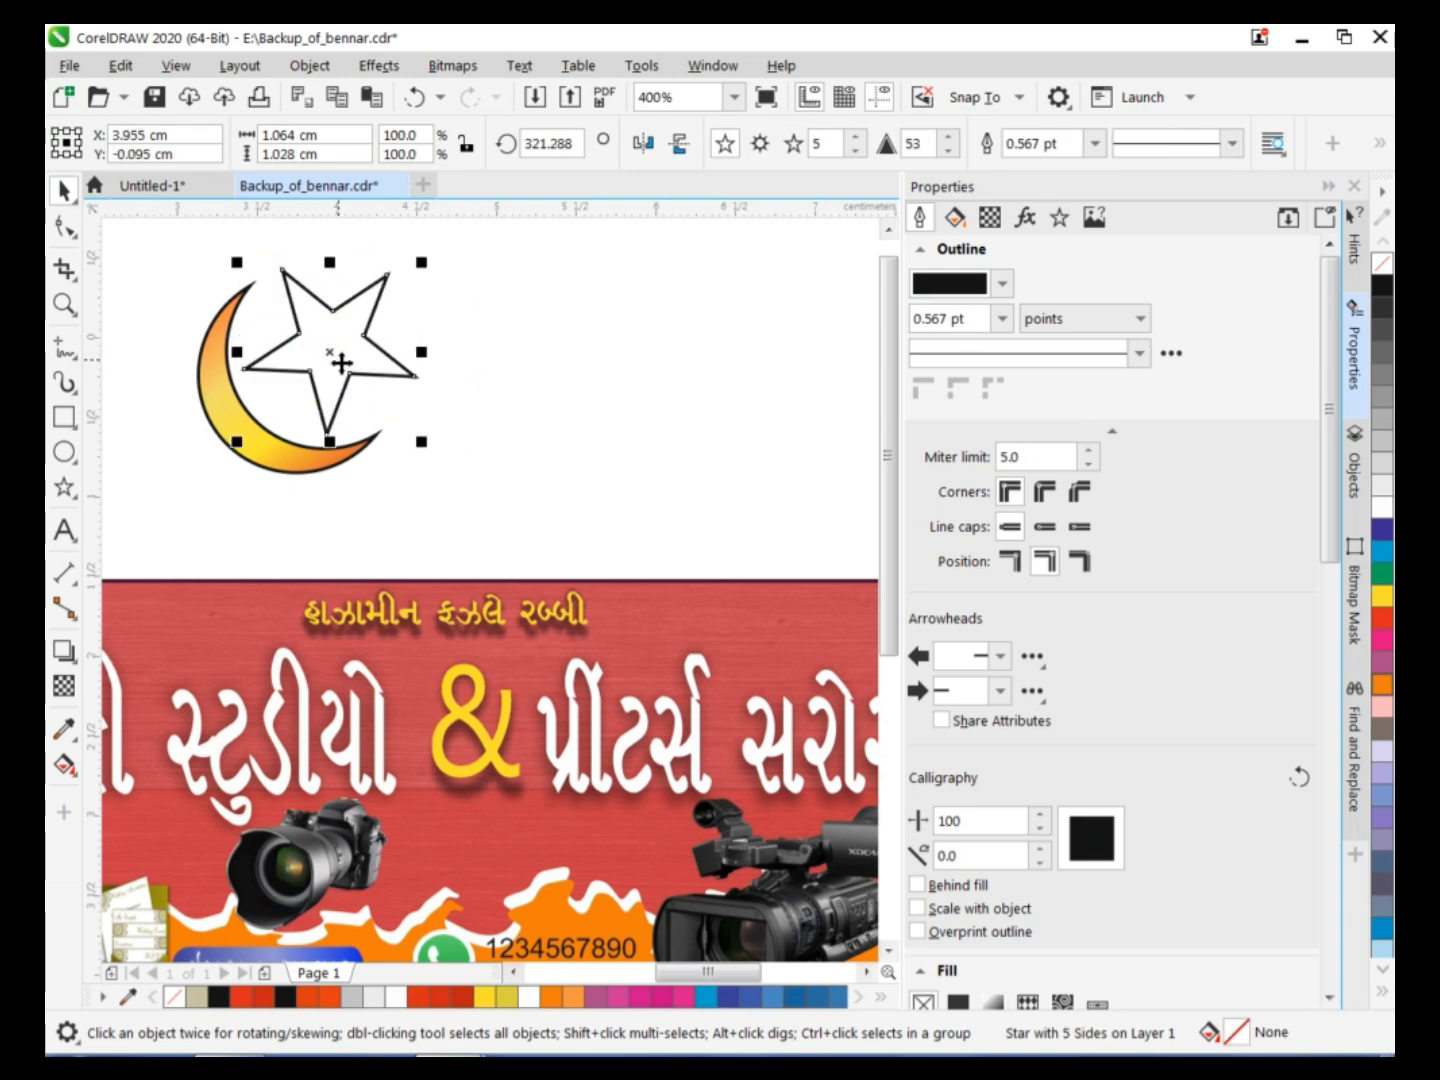
pyautogui.click(341, 364)
pyautogui.moveTo(428, 443); pyautogui.dragTo(449, 418)
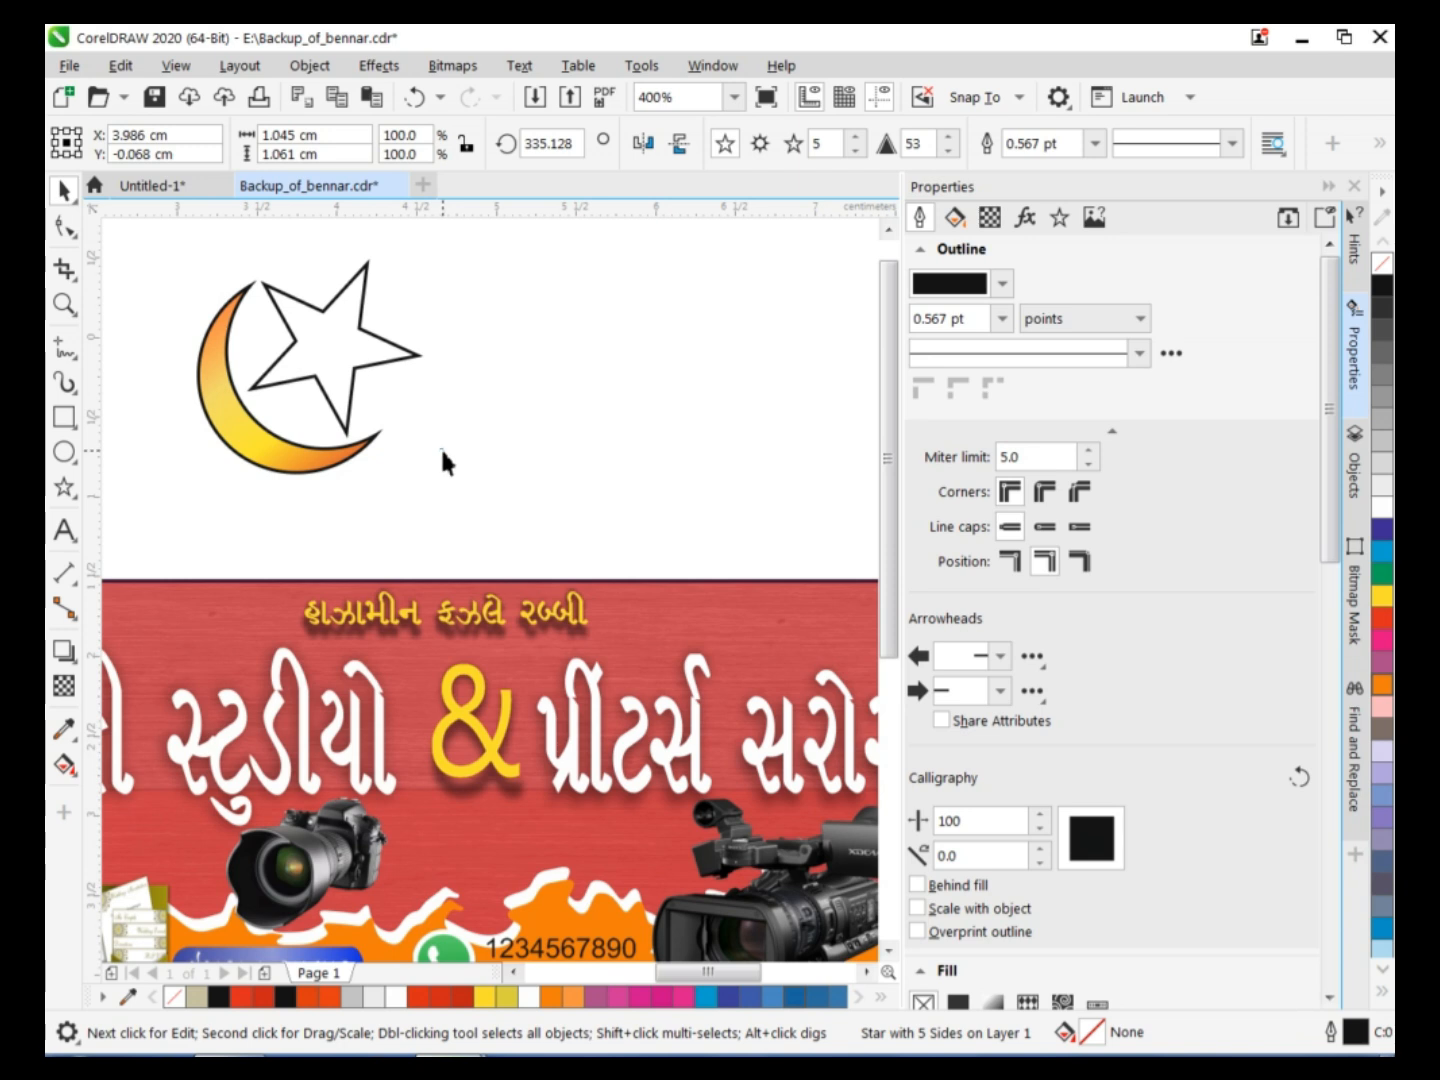
# Rotate the crescent slightly to about 307° around the star.
pyautogui.click(355, 448)
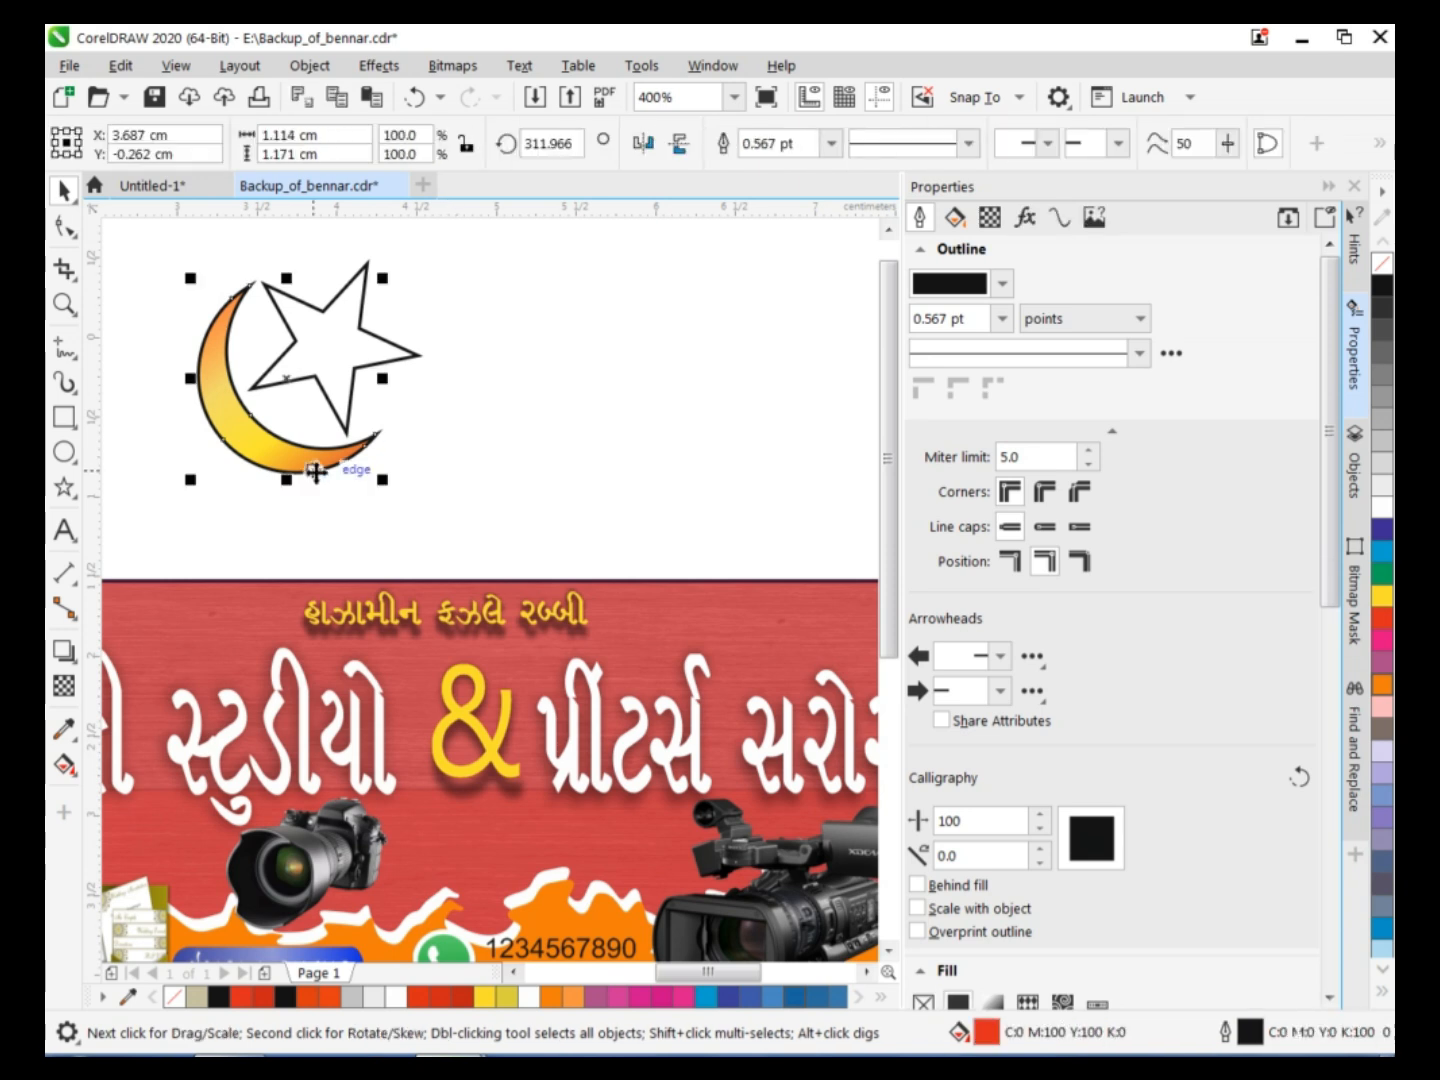
pyautogui.click(285, 385)
pyautogui.moveTo(414, 281); pyautogui.dragTo(406, 282)
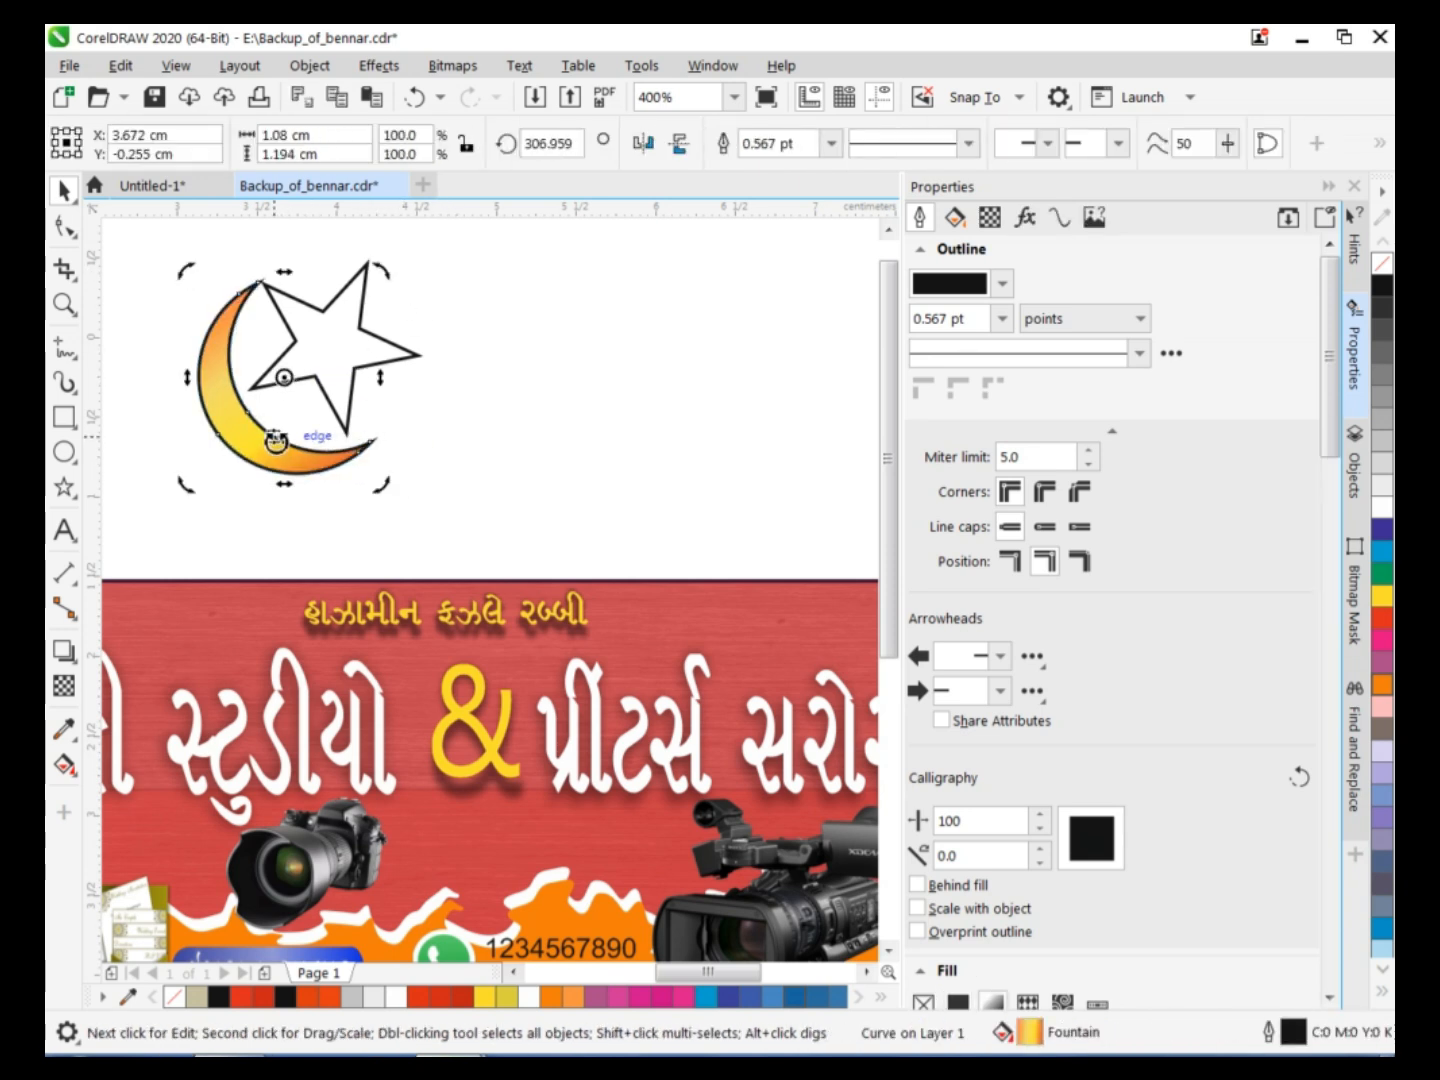
# Adjust the star's rotation, position and proportions to about 1.04 × 1.07 cm so it sits between the crescent's tips.
pyautogui.click(364, 424)
pyautogui.moveTo(430, 448); pyautogui.dragTo(463, 460)
pyautogui.click(341, 379)
pyautogui.moveTo(347, 461); pyautogui.dragTo(364, 464)
pyautogui.click(357, 378)
pyautogui.moveTo(451, 455); pyautogui.dragTo(439, 446)
pyautogui.click(265, 510)
pyautogui.click(421, 368)
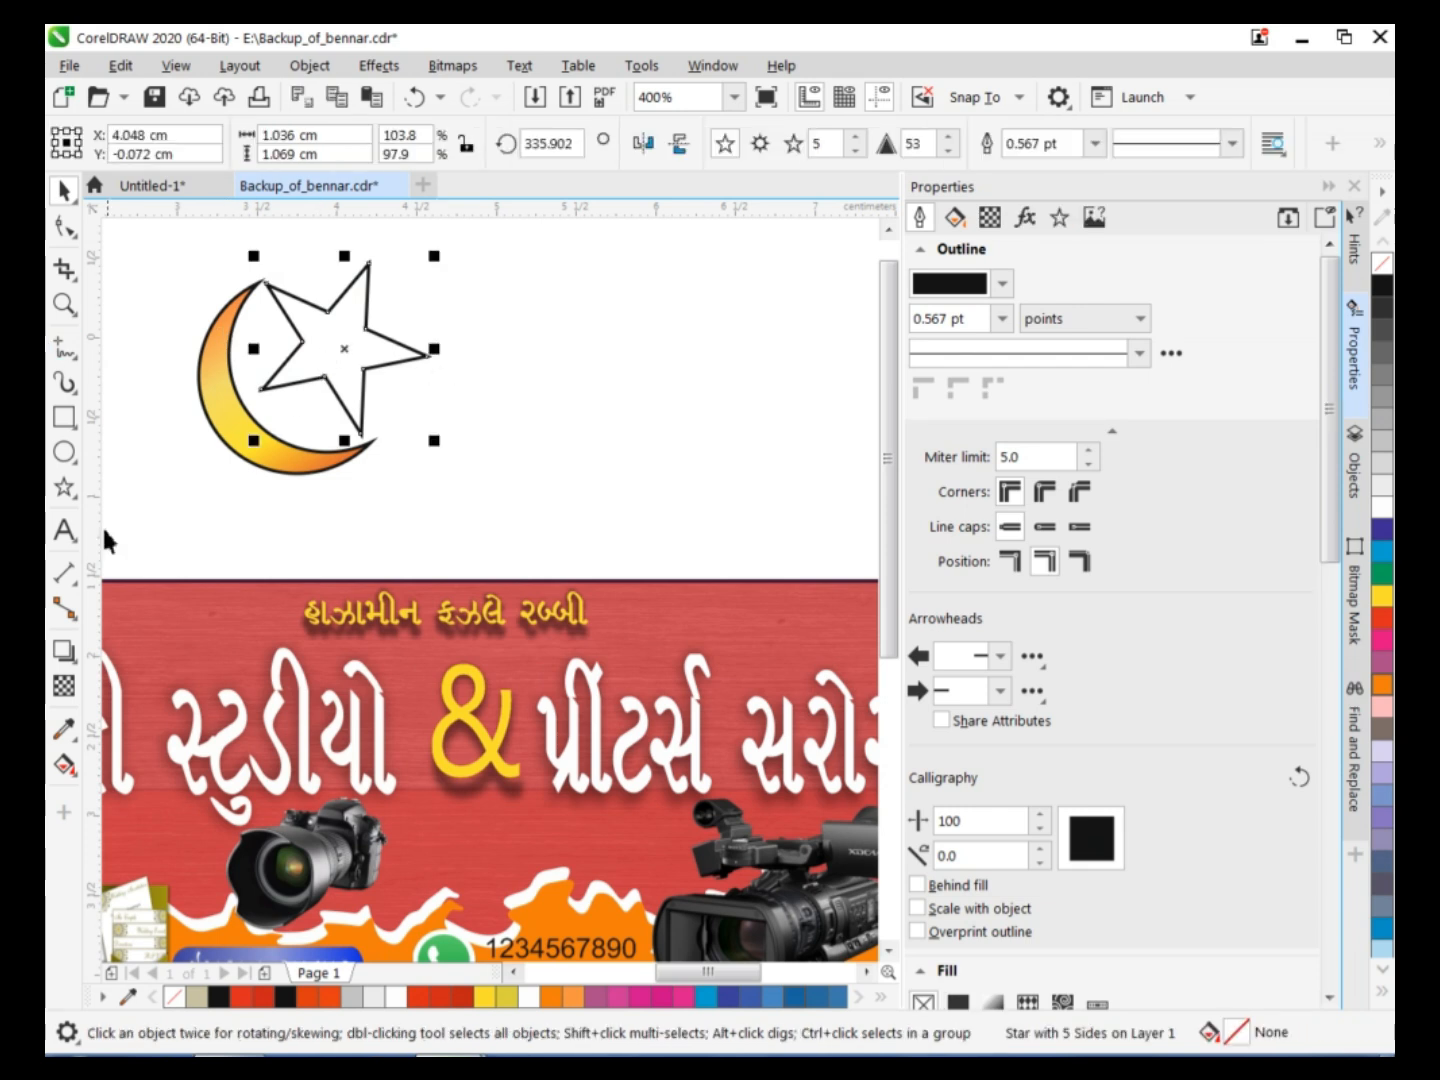
# Apply a linear fountain fill across the star from red to orange #EB840E.
pyautogui.press('g')
pyautogui.moveTo(266, 382); pyautogui.dragTo(420, 357)
pyautogui.click(355, 384)
pyautogui.click(357, 693)
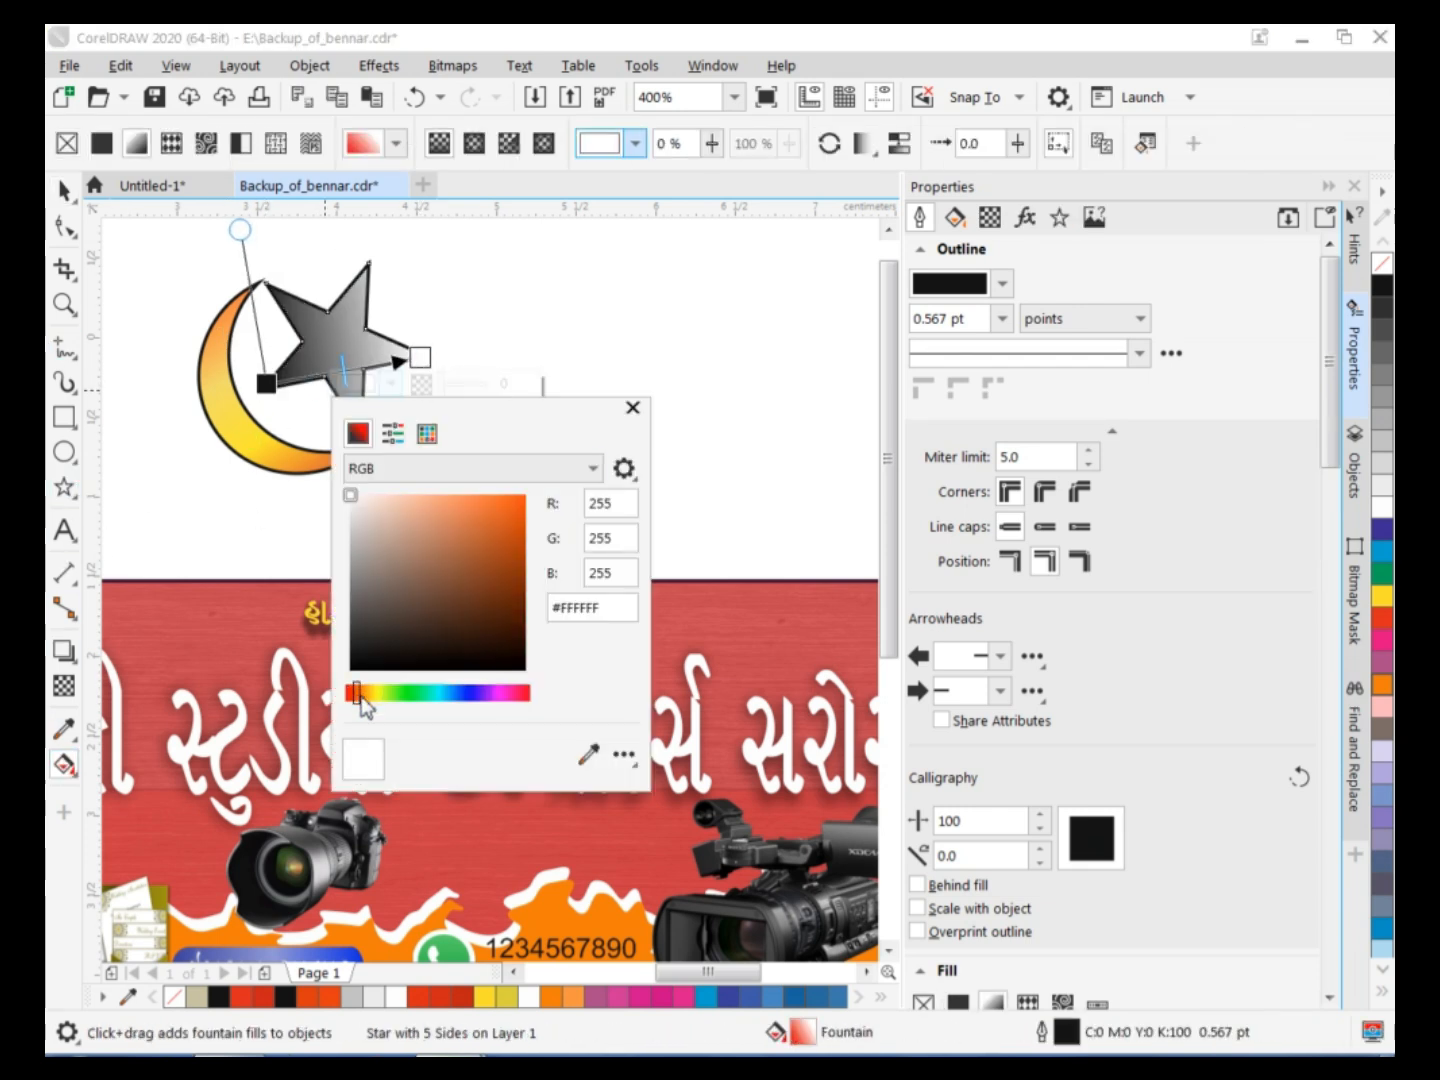
pyautogui.click(518, 513)
pyautogui.click(365, 692)
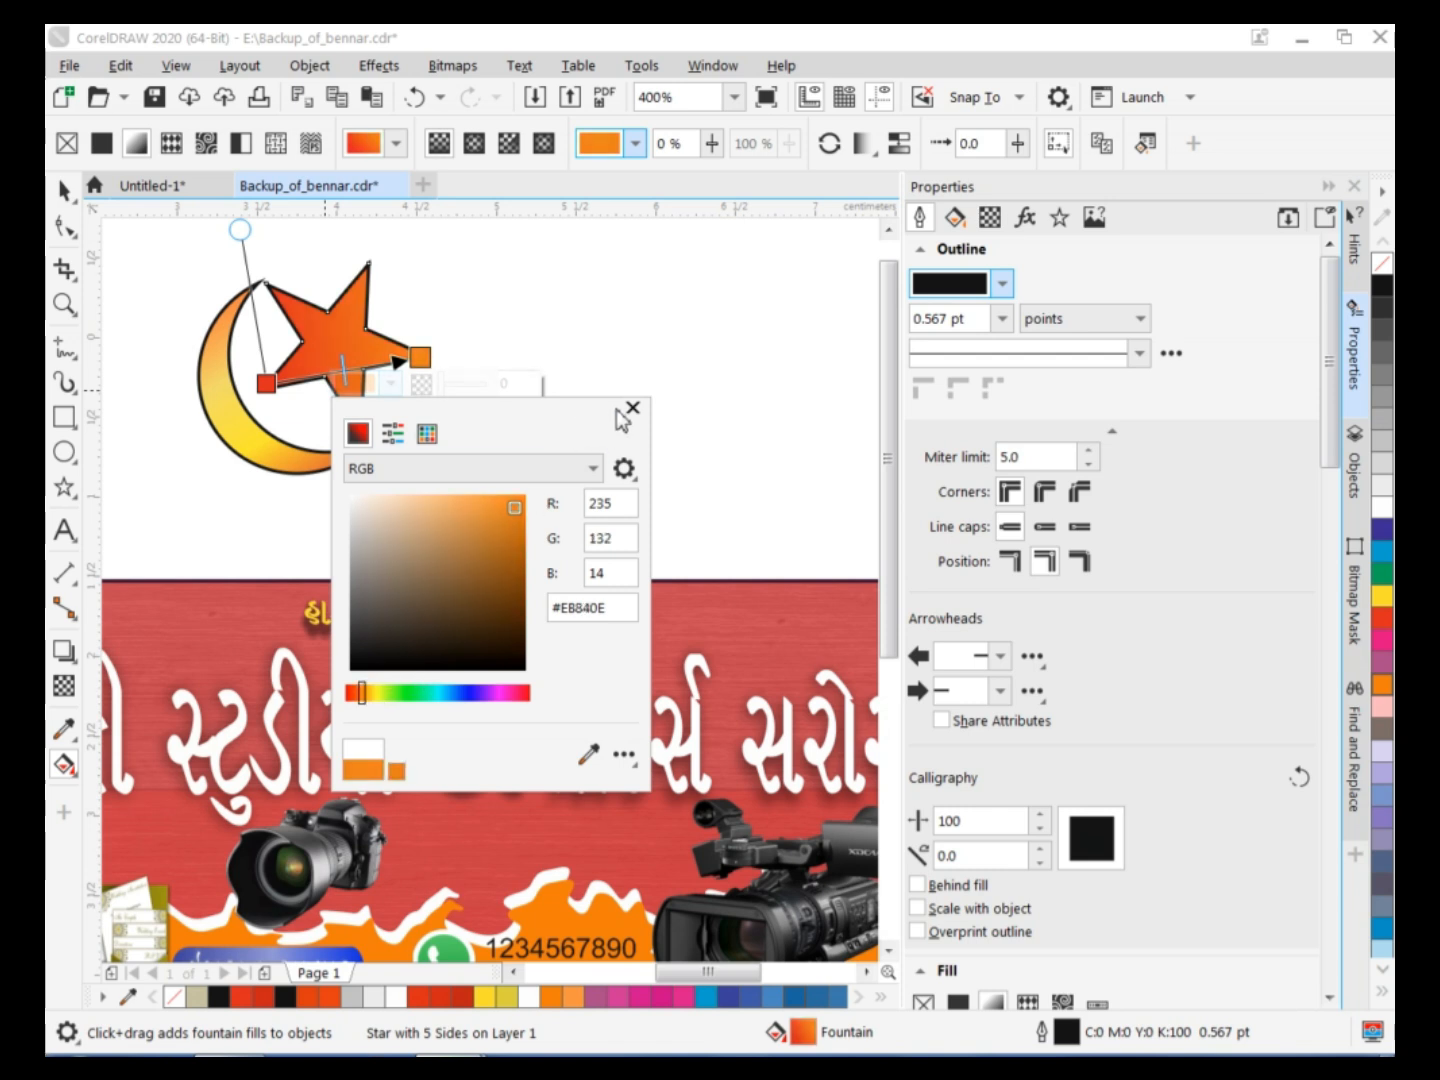
# Recolour both end stops of the star's fountain fill to light orange.
pyautogui.click(632, 408)
pyautogui.click(573, 998)
pyautogui.click(266, 382)
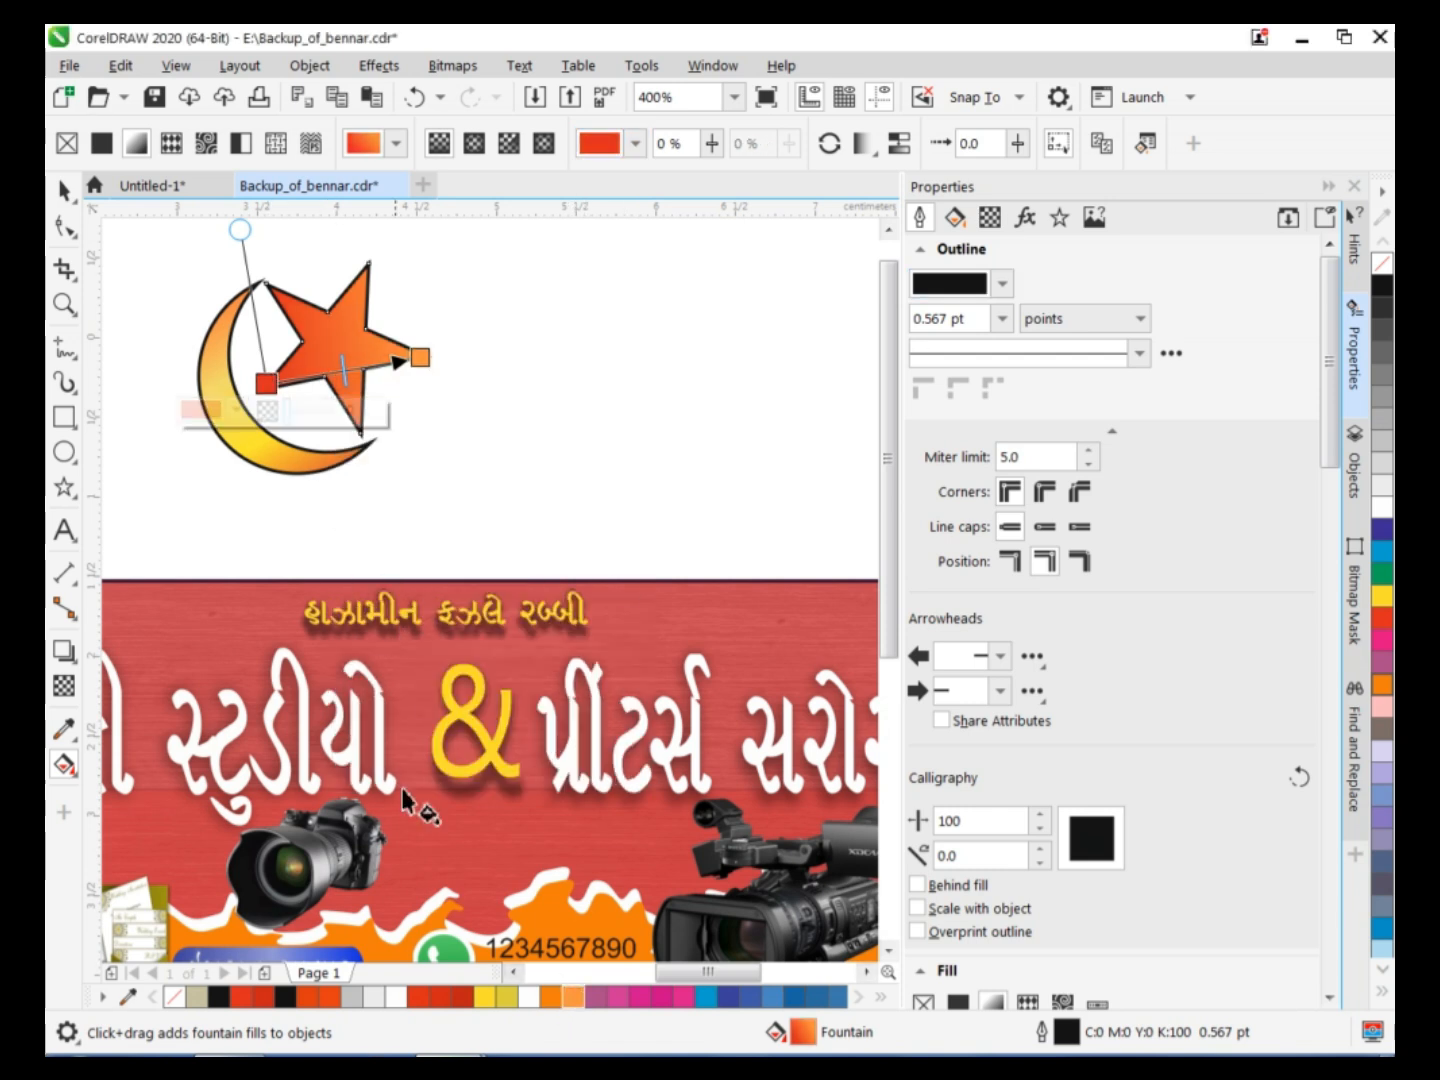
pyautogui.click(576, 1003)
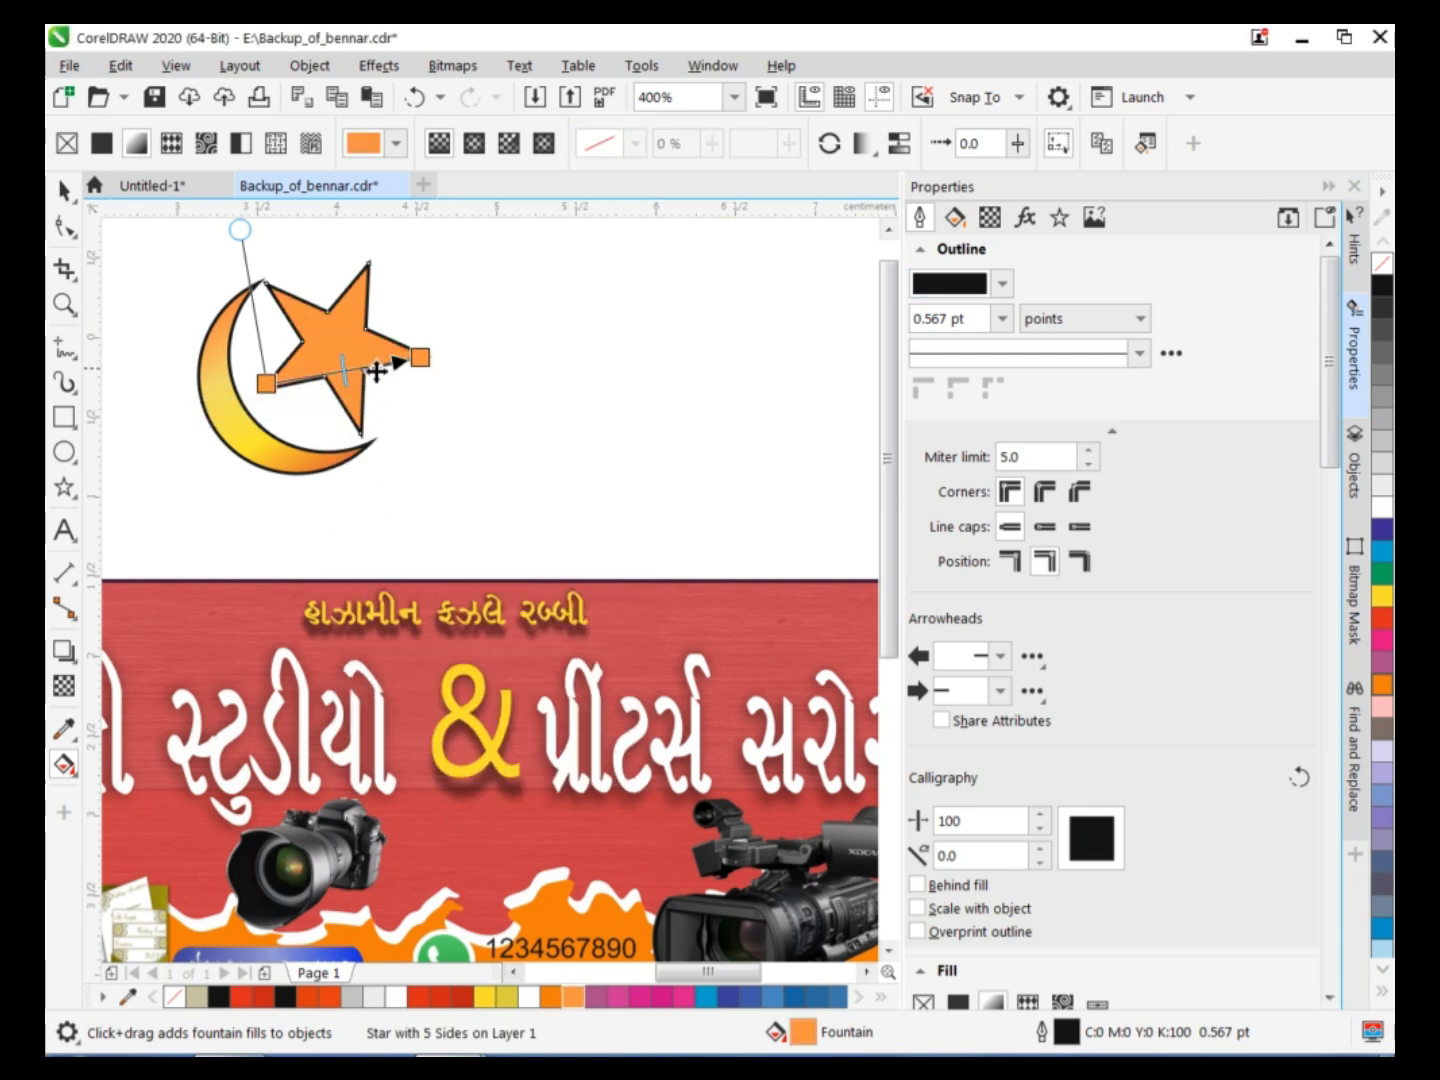
# Add intermediate colour stops to the star's fountain fill, yellow at about 33% and light orange at about 68%.
pyautogui.doubleClick(374, 367)
pyautogui.click(484, 996)
pyautogui.doubleClick(317, 375)
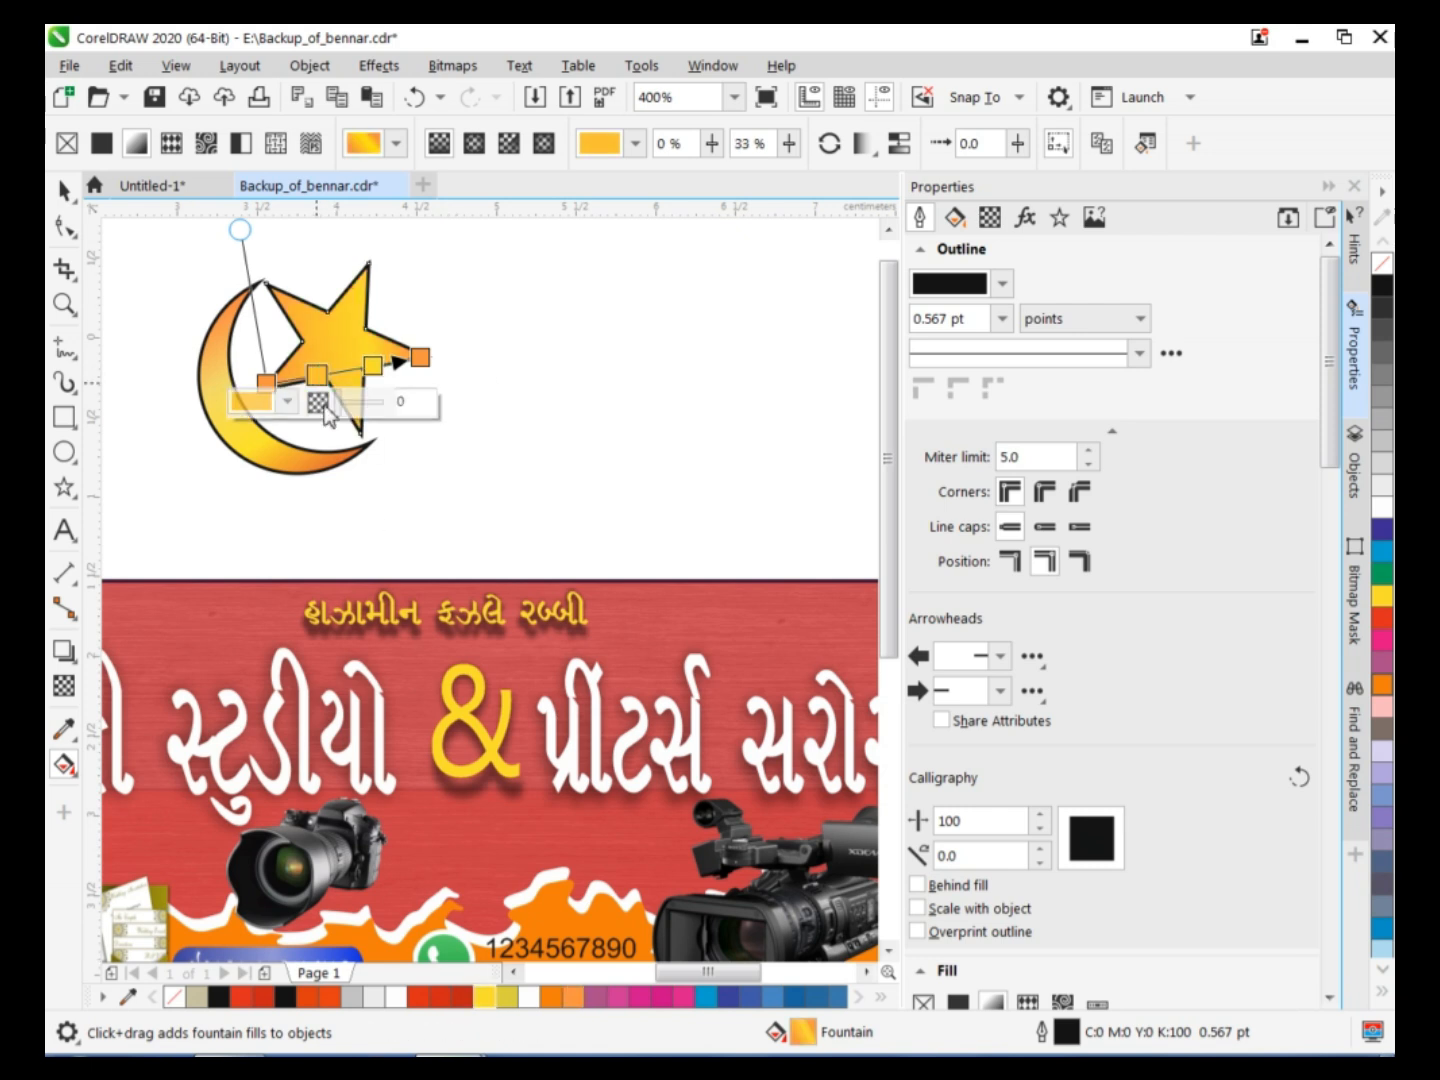
pyautogui.click(495, 995)
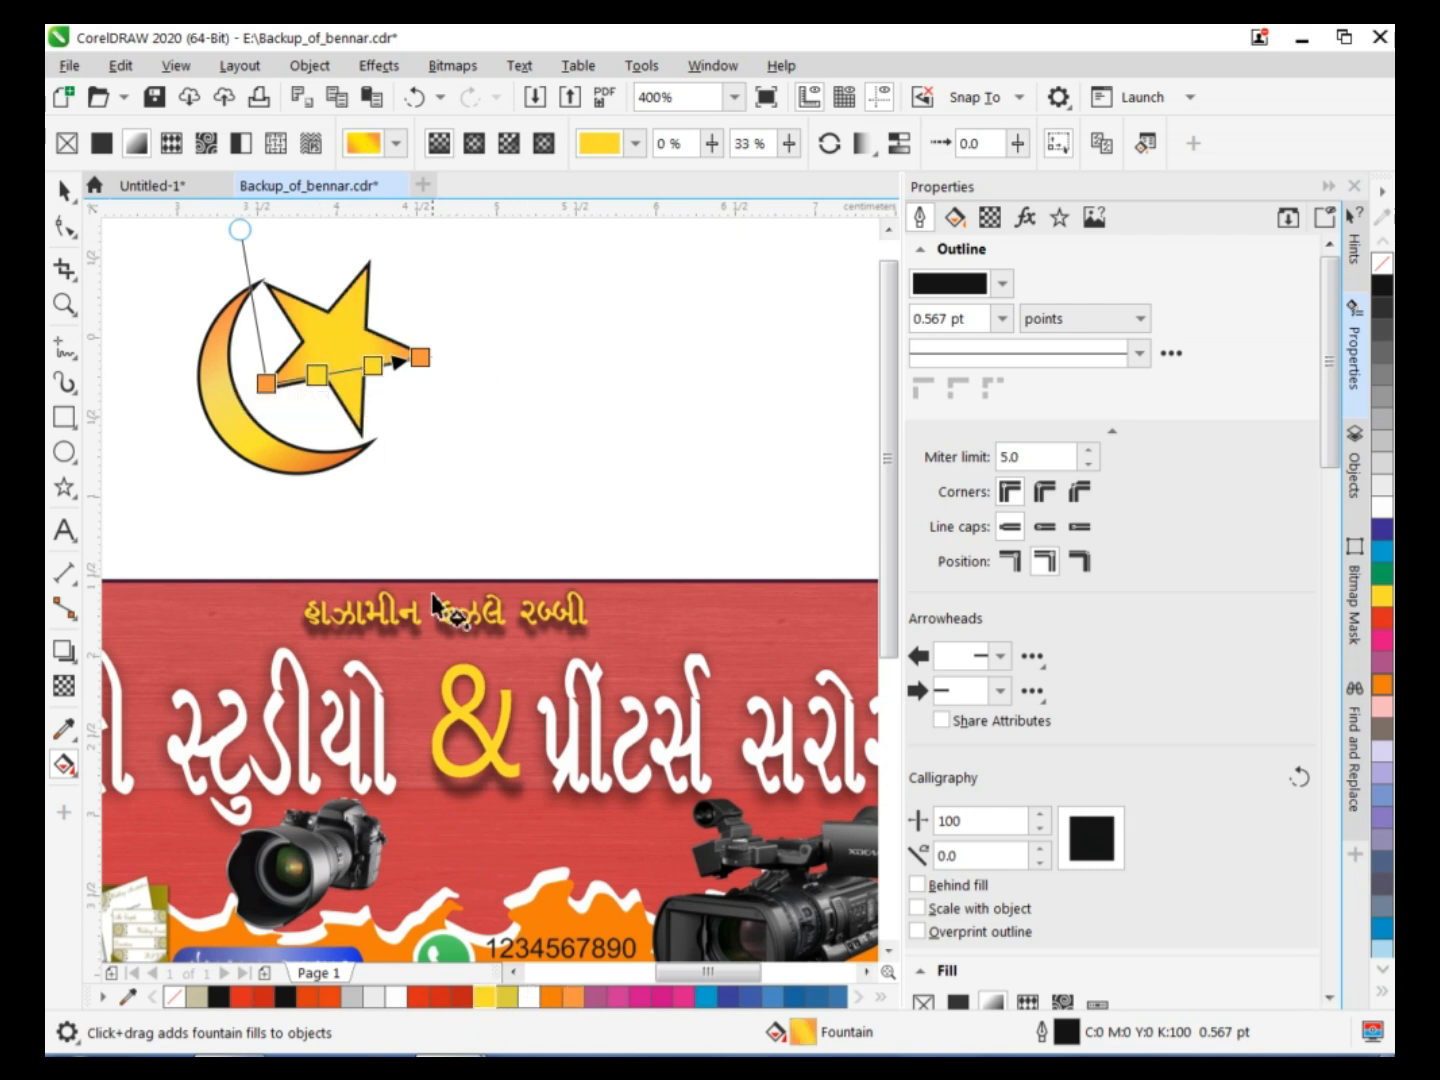
pyautogui.click(363, 366)
pyautogui.moveTo(363, 366); pyautogui.dragTo(370, 364)
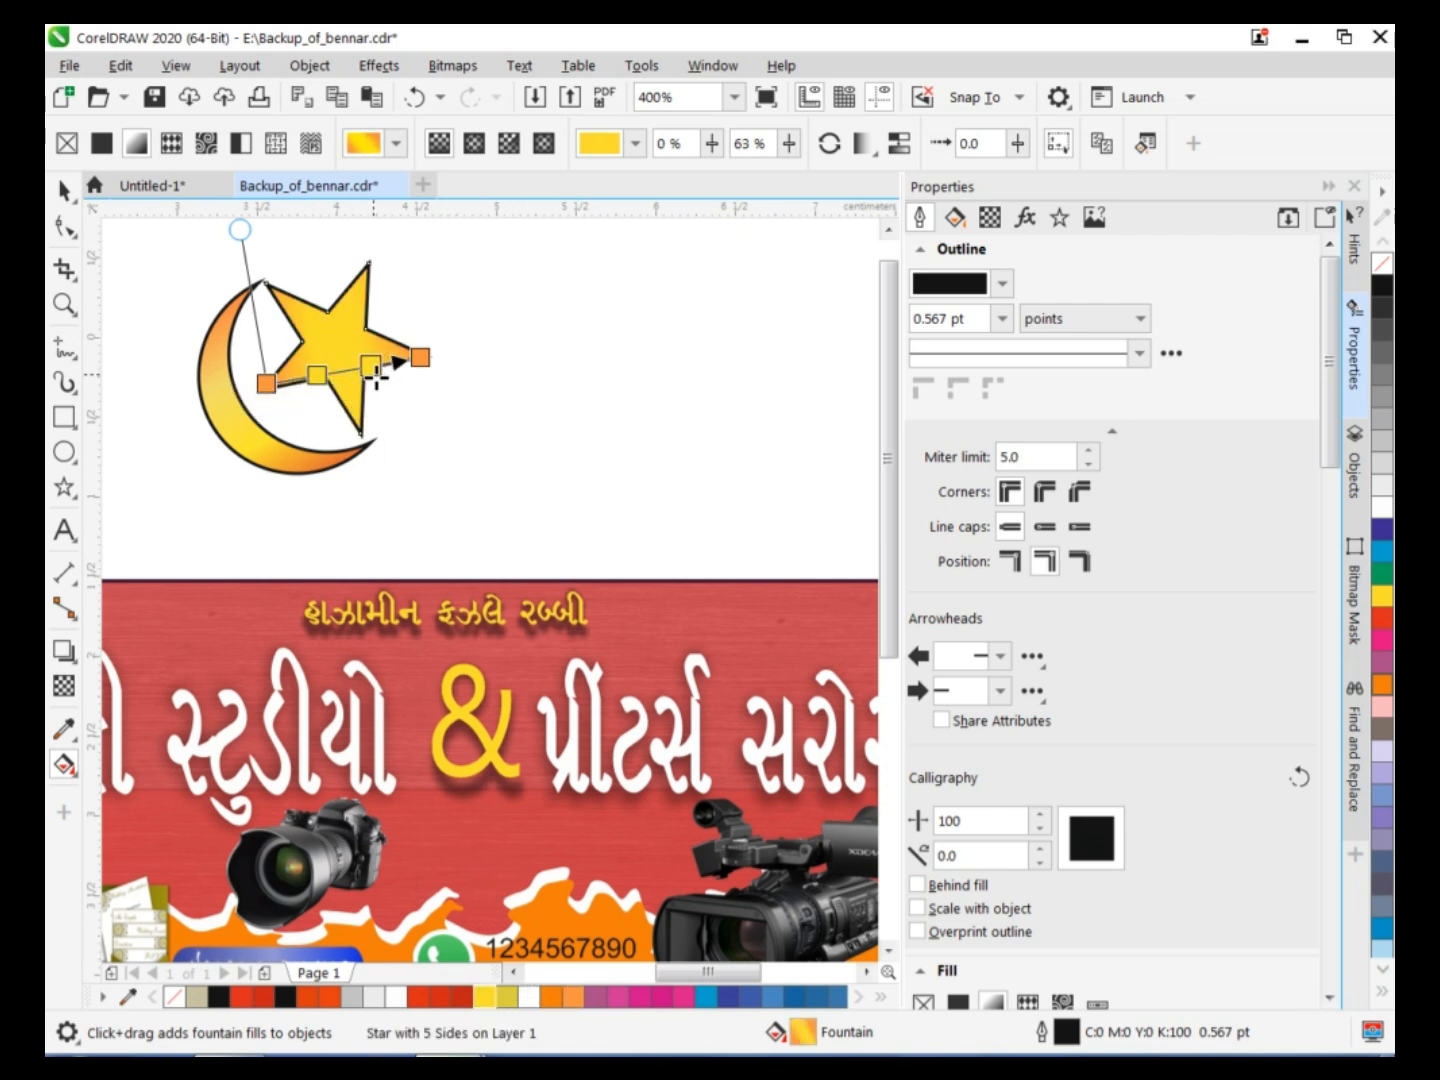
pyautogui.click(572, 996)
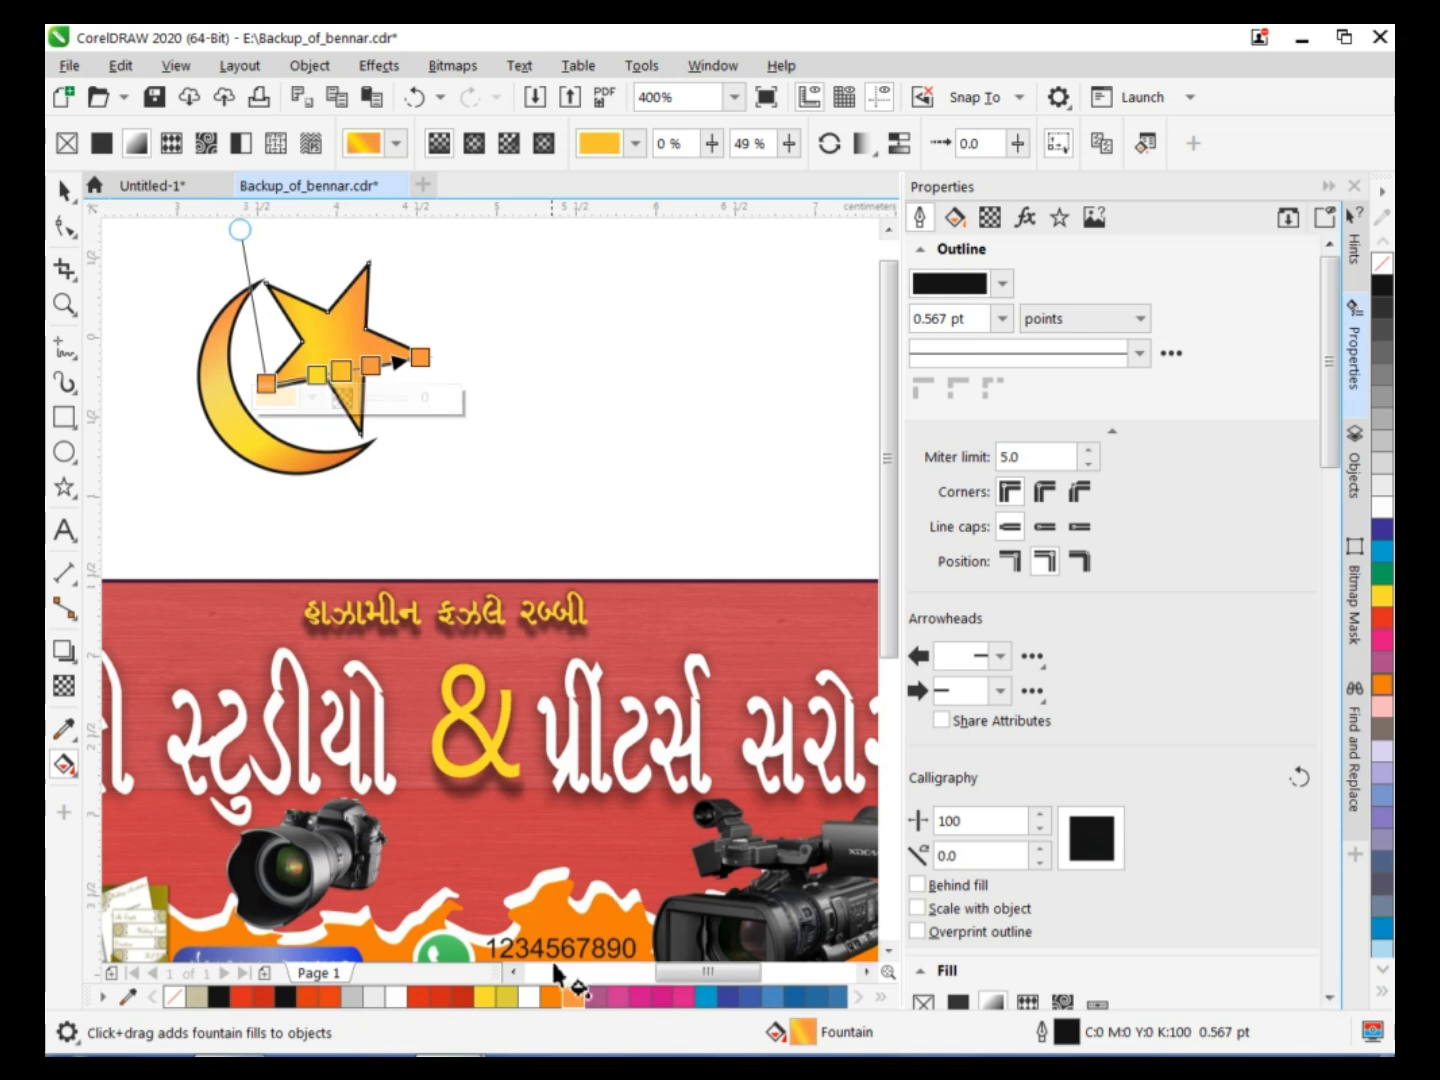
pyautogui.click(64, 190)
pyautogui.click(130, 240)
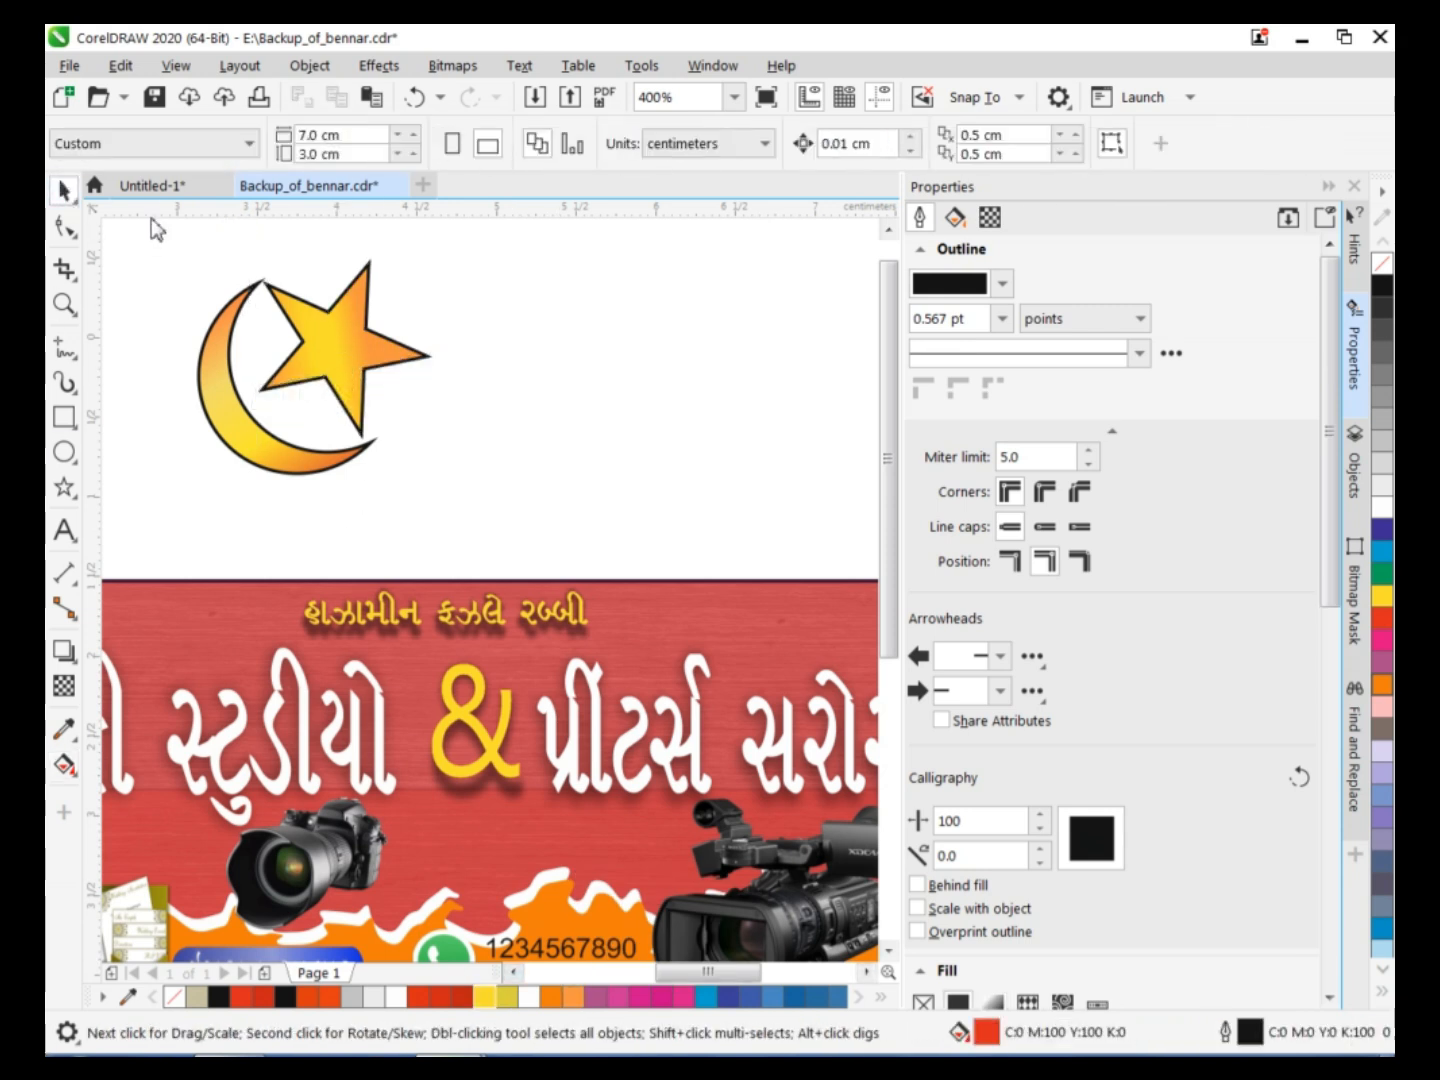
# Remove the outlines from the crescent and star, scale them to about 0.24 × 0.22 cm and place them before the blessing line.
pyautogui.moveTo(279, 362); pyautogui.dragTo(443, 537)
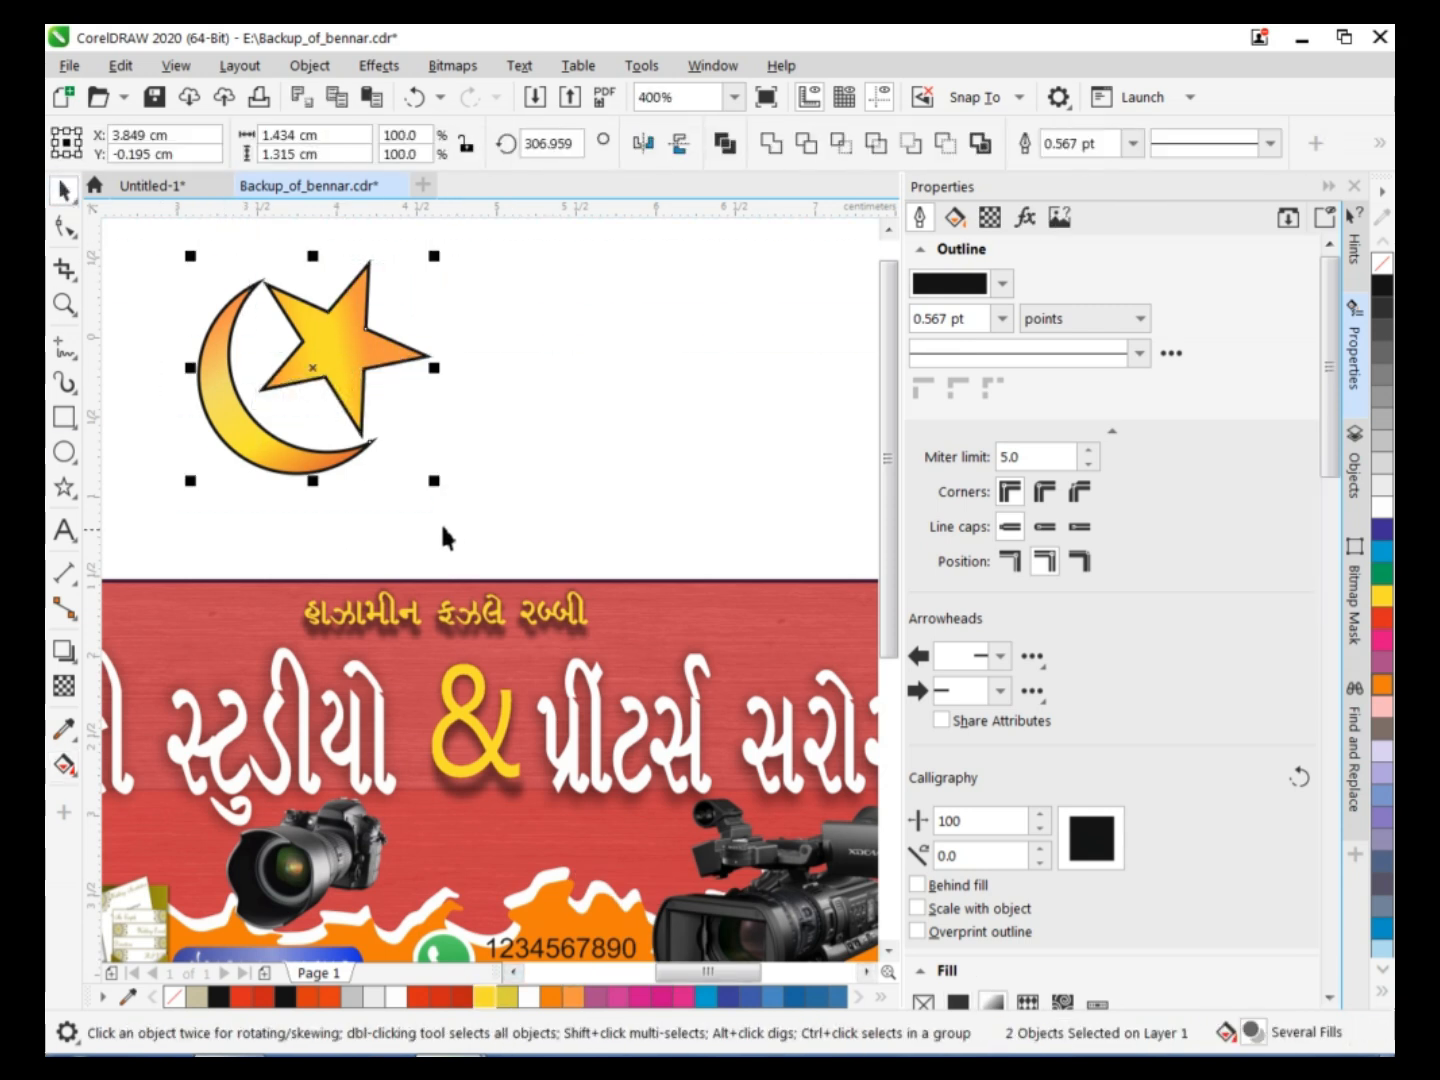
pyautogui.rightClick(1381, 263)
pyautogui.moveTo(439, 258); pyautogui.dragTo(259, 416)
pyautogui.moveTo(228, 478); pyautogui.dragTo(270, 615)
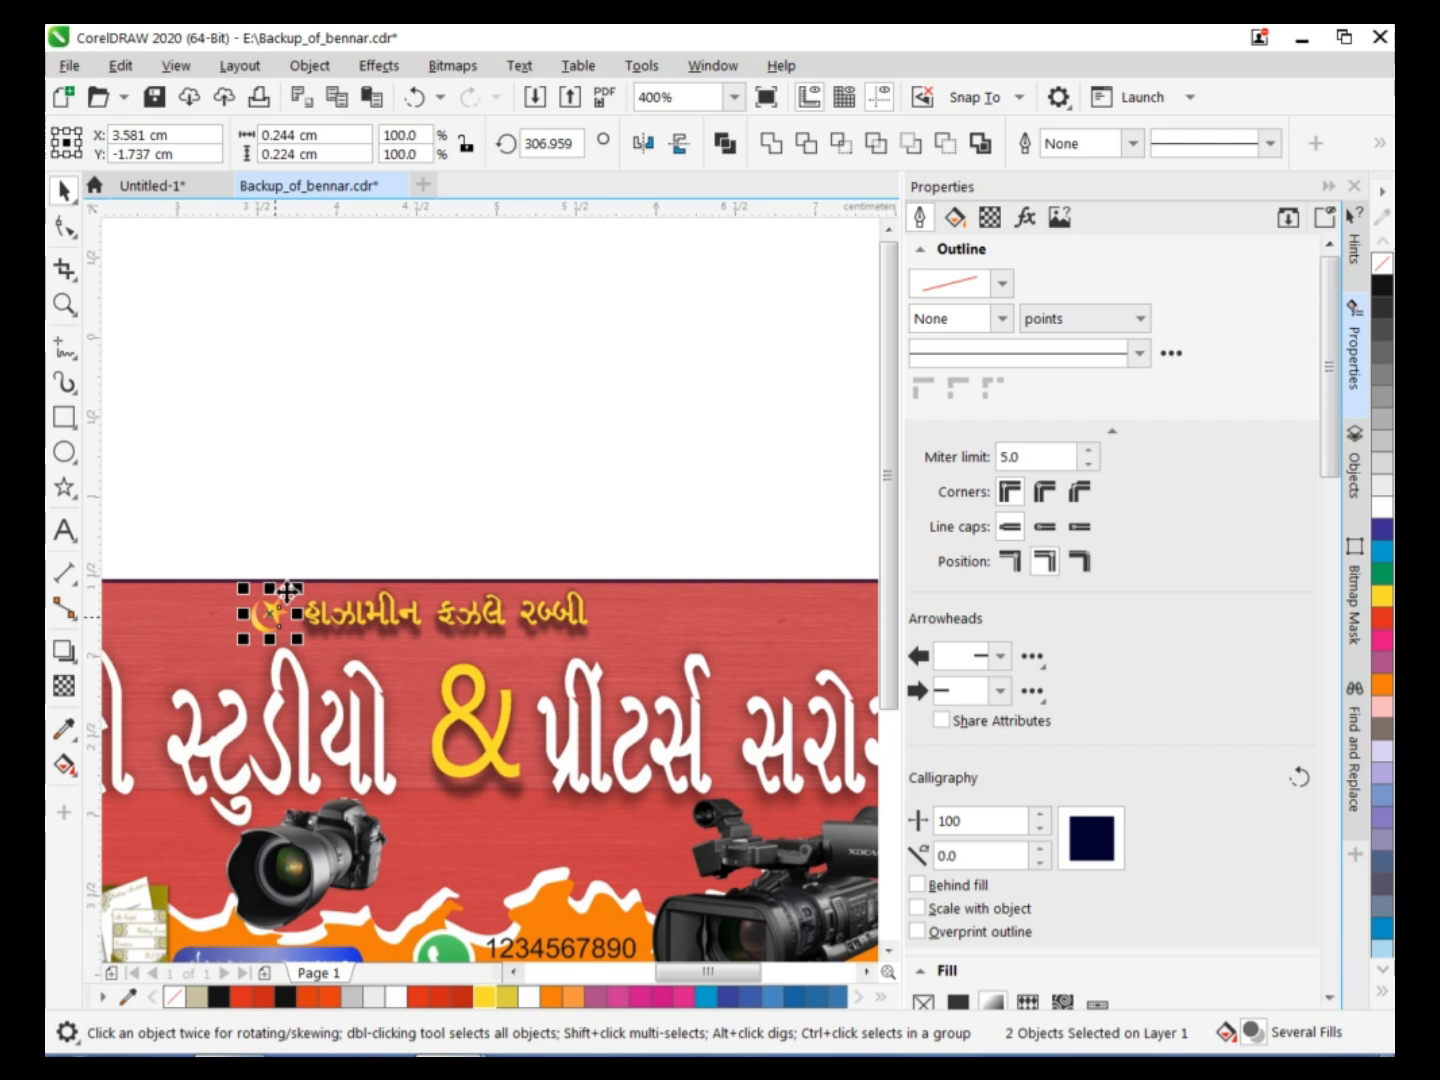
# Mirror the small emblem horizontally and shift it slightly up and closer to the start of the blessing line.
pyautogui.scroll(1, 621, 303)
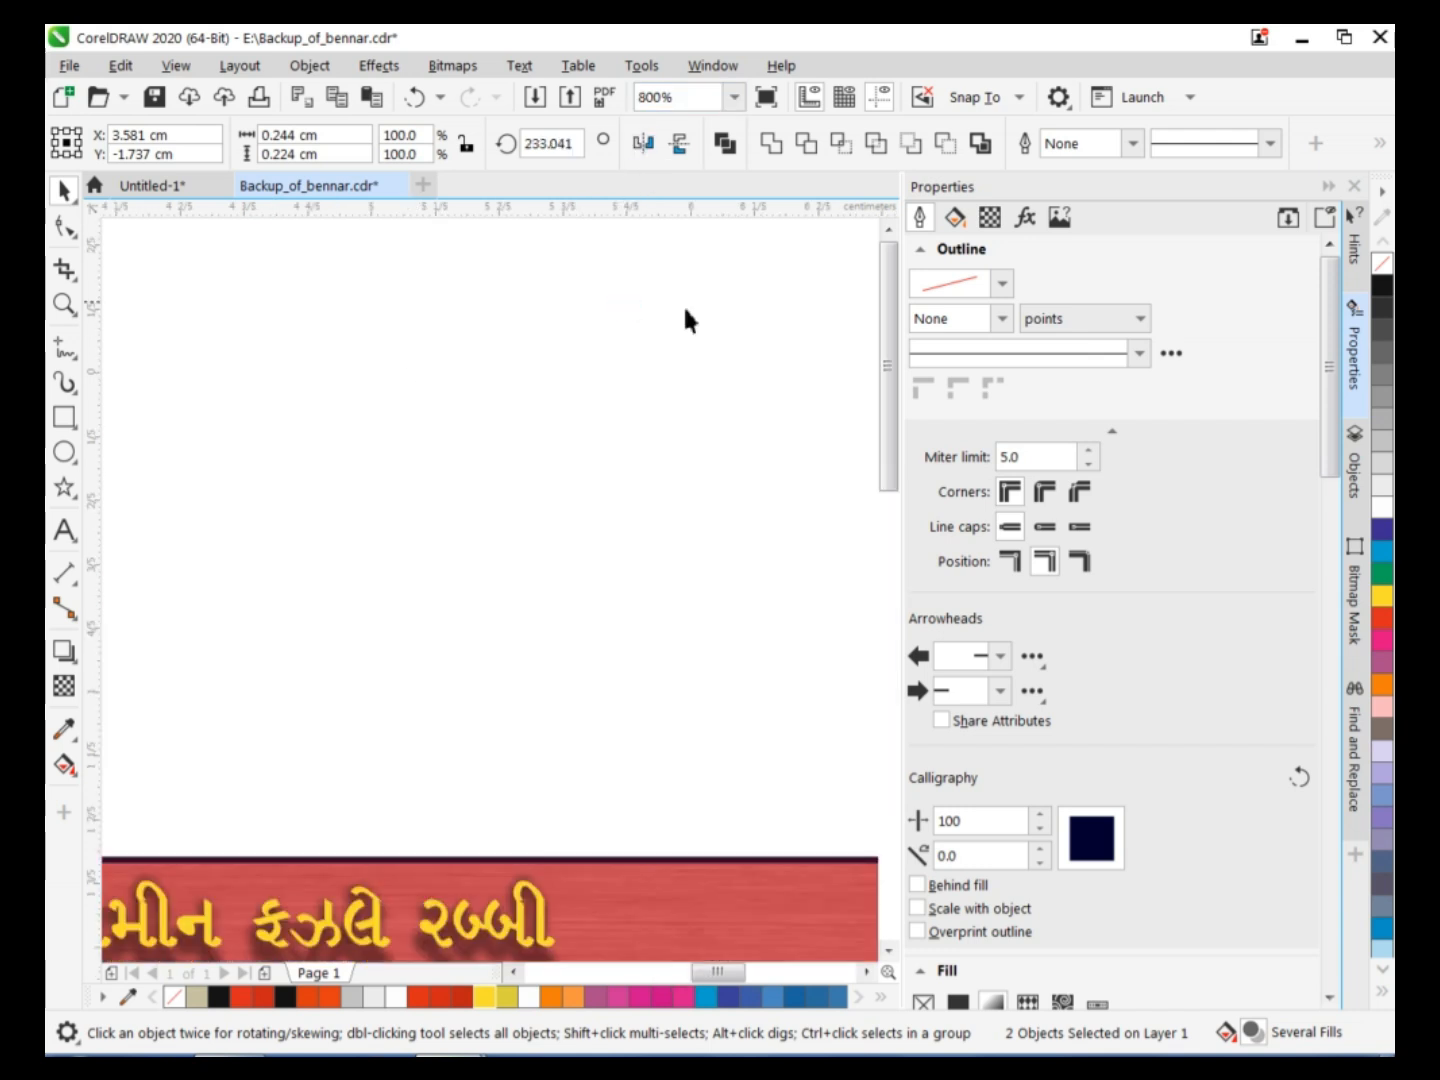
pyautogui.moveTo(892, 385); pyautogui.dragTo(892, 430)
pyautogui.click(512, 971)
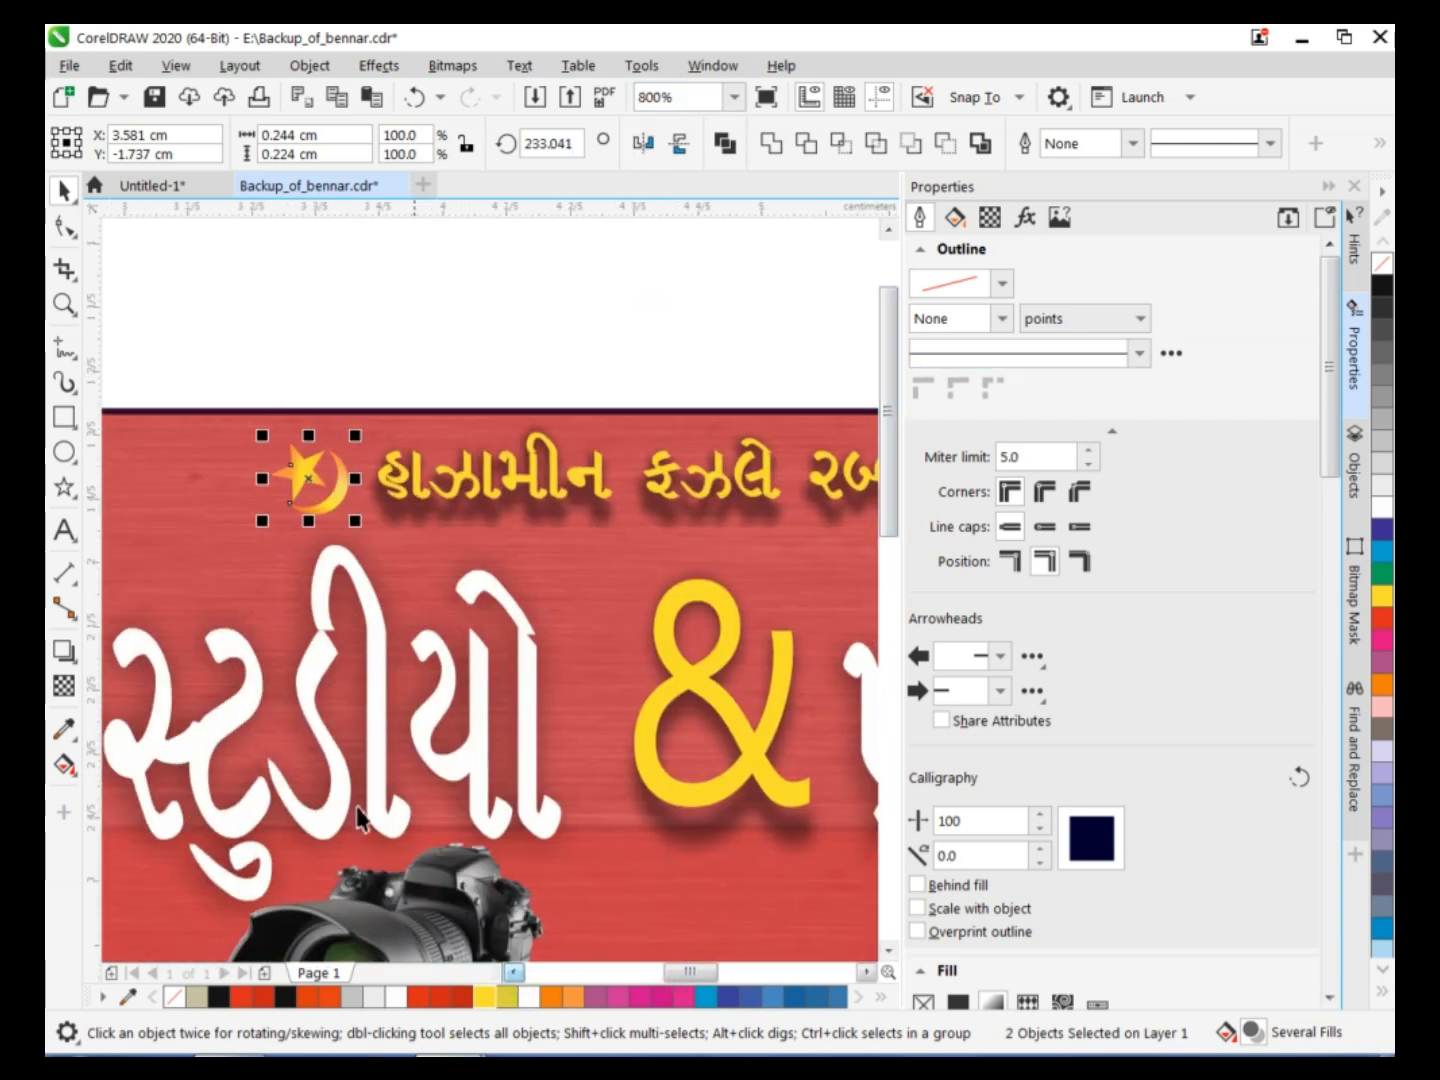
pyautogui.click(645, 146)
pyautogui.moveTo(321, 481); pyautogui.dragTo(343, 462)
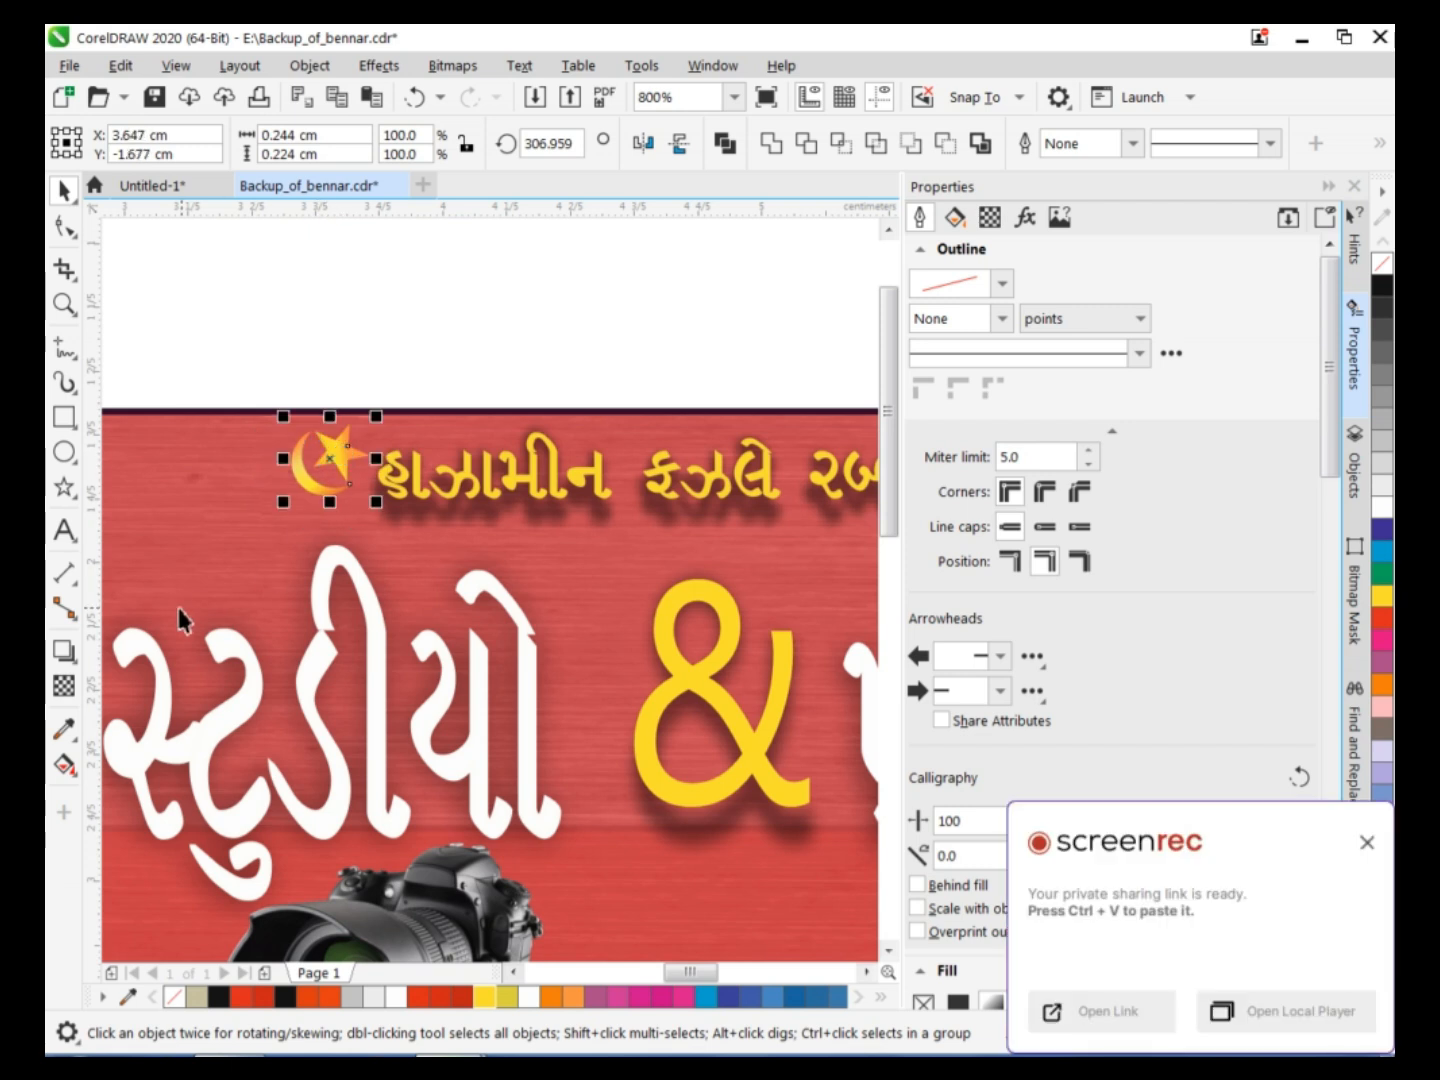
# Rotate the emblem to about 33° so the star sits above the crescent, and align it with the blessing line.
pyautogui.click(310, 478)
pyautogui.moveTo(273, 514); pyautogui.dragTo(355, 539)
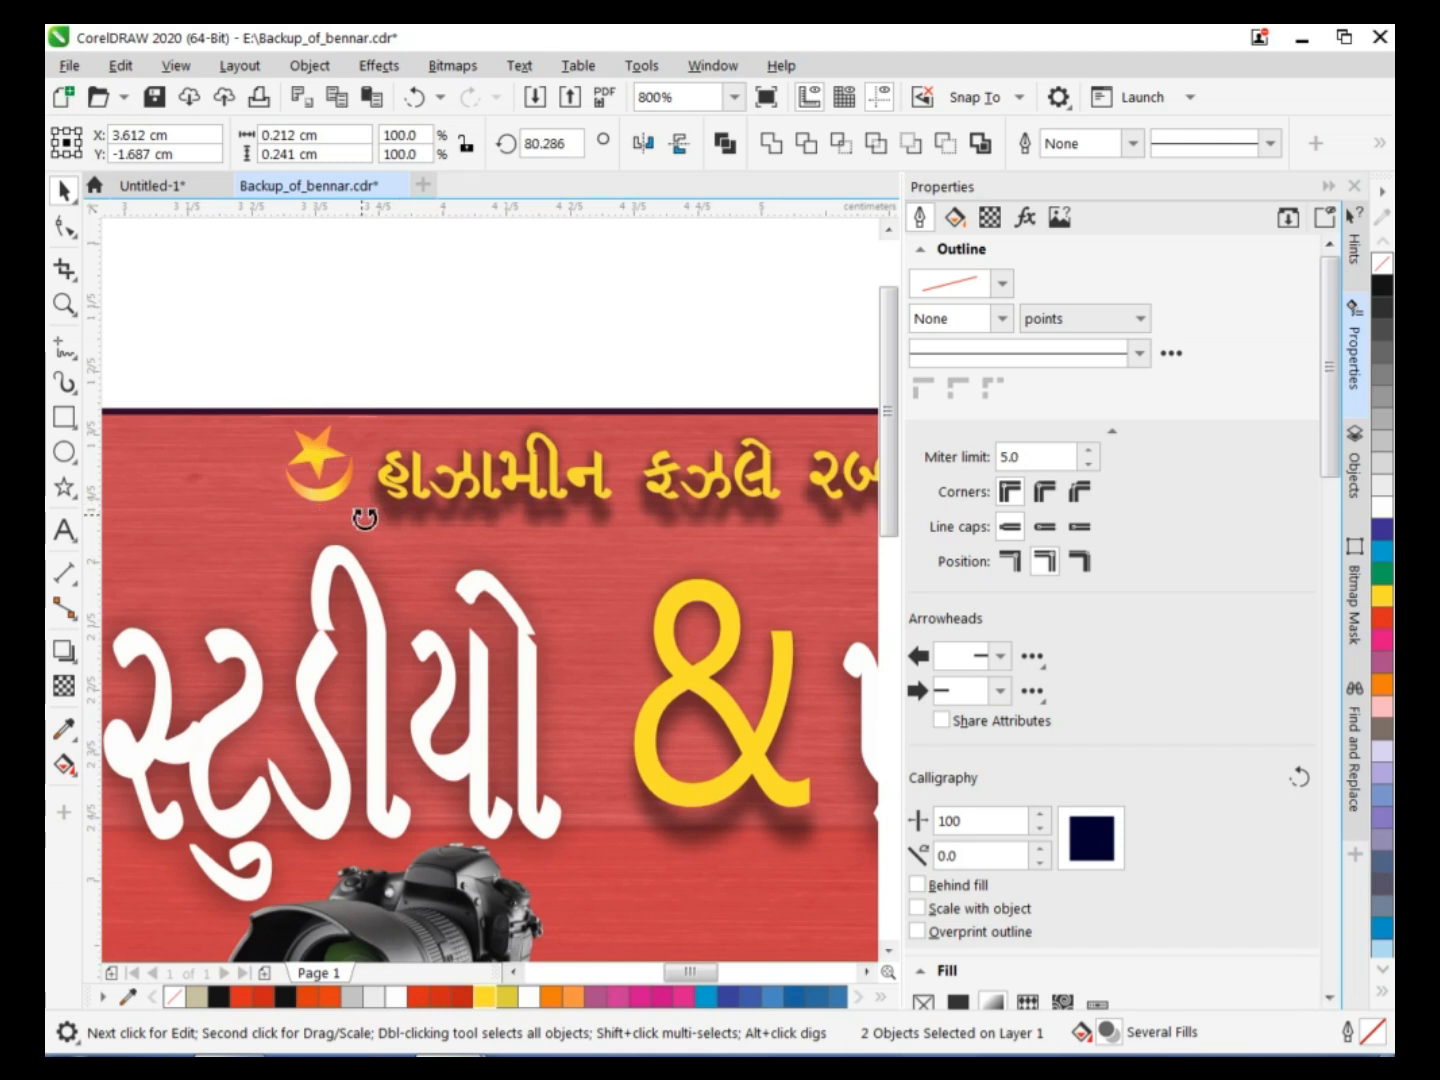
pyautogui.click(312, 347)
pyautogui.click(310, 480)
pyautogui.click(310, 478)
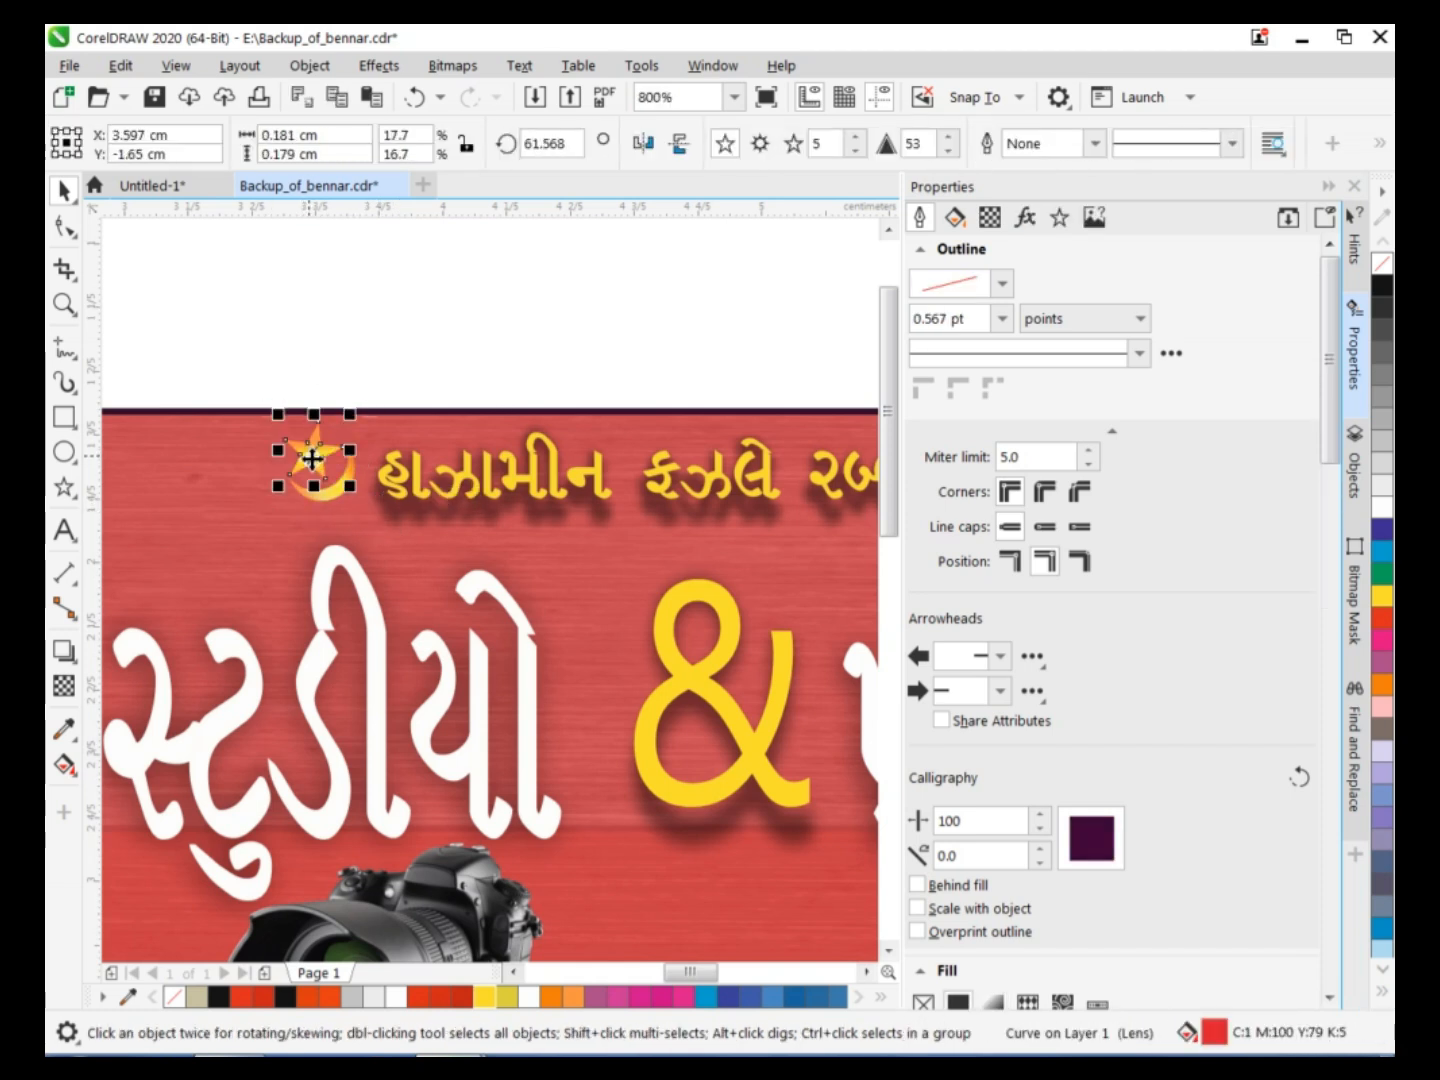
pyautogui.keyDown('shift'); pyautogui.click(333, 503); pyautogui.keyUp('shift')
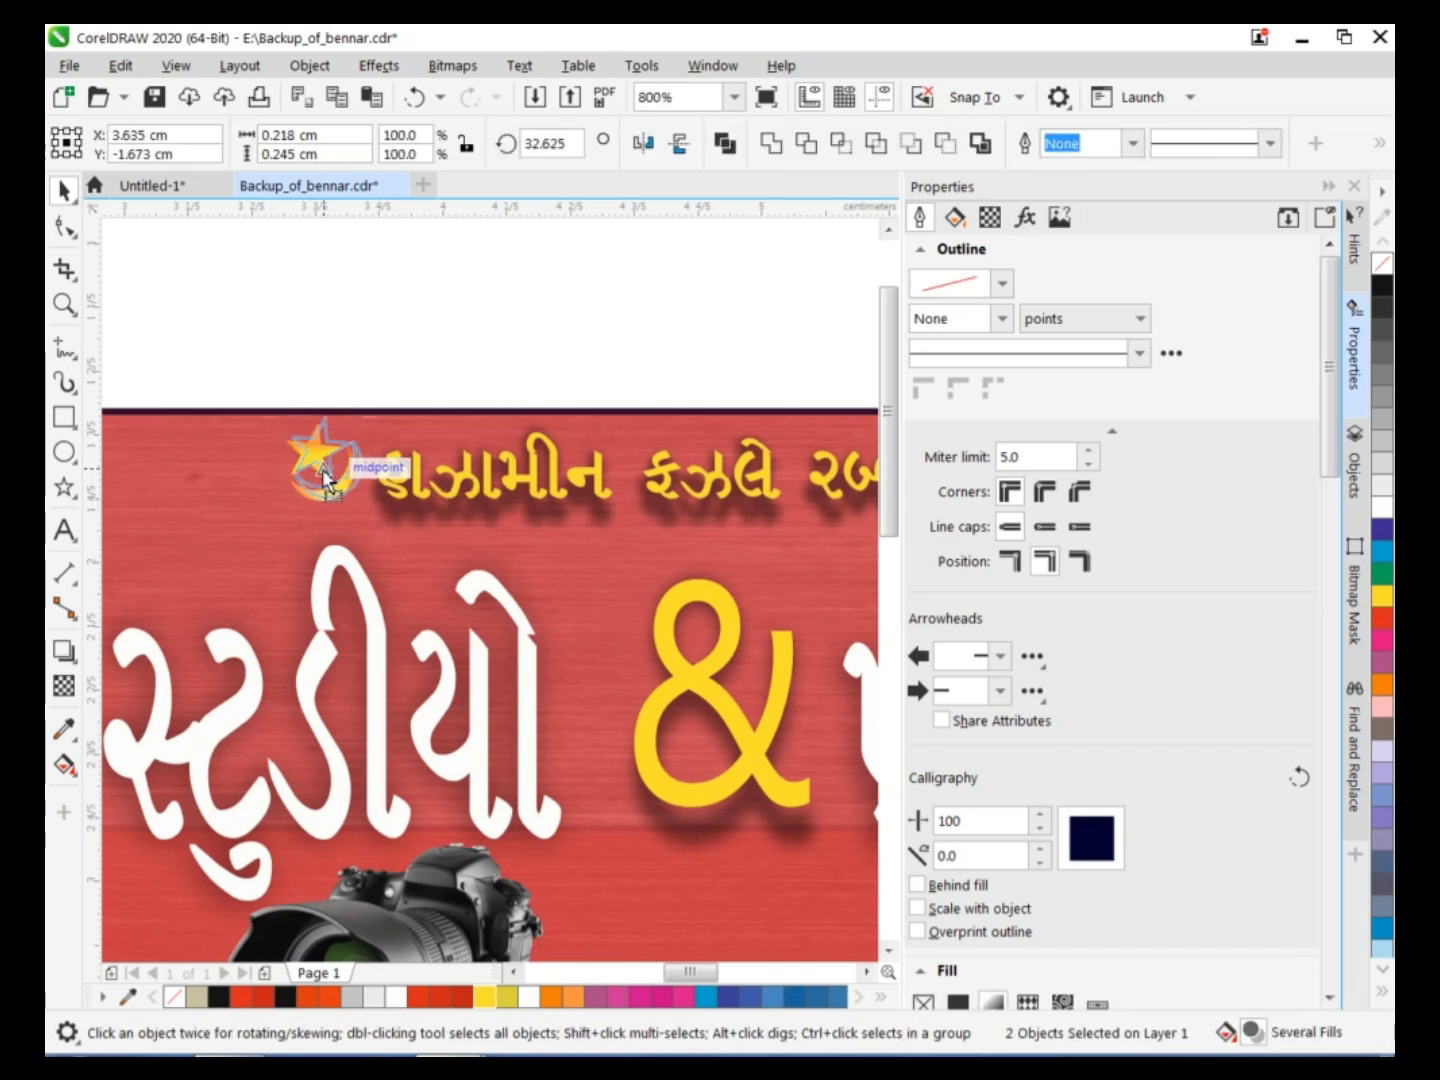
pyautogui.moveTo(327, 485); pyautogui.dragTo(328, 486)
# Copy the emblem to the far end of the blessing line, mirror the copy horizontally and fine-tune its position.
pyautogui.click(869, 973)
pyautogui.moveTo(177, 480); pyautogui.dragTo(847, 471)
pyautogui.rightClick(847, 471)
pyautogui.click(643, 143)
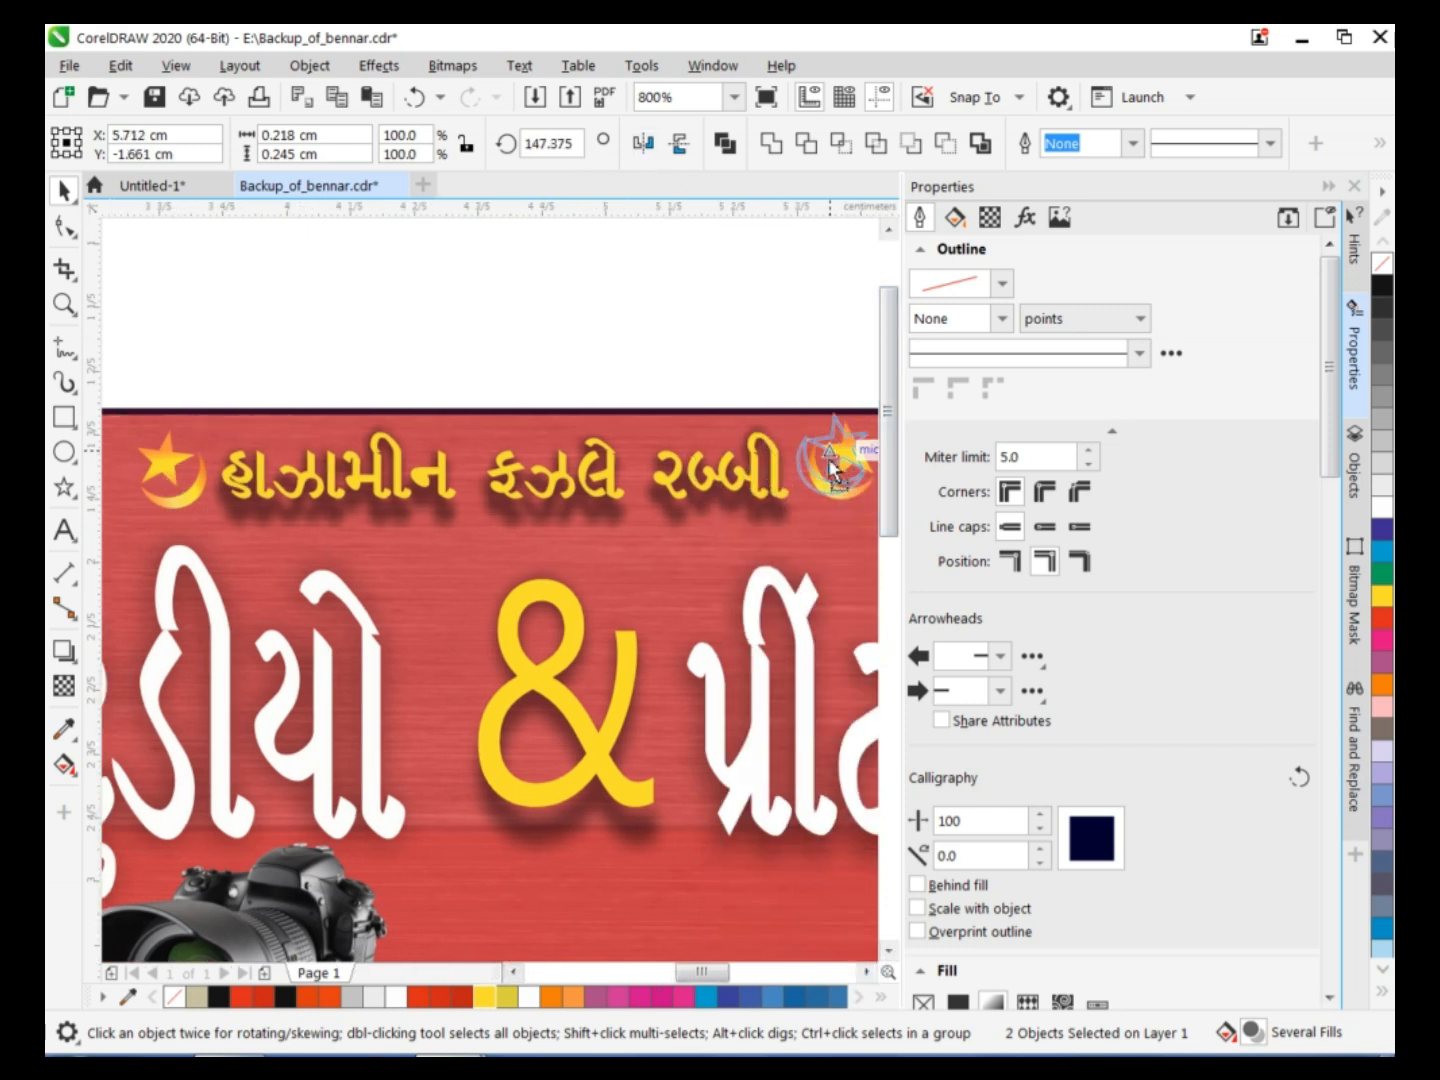
pyautogui.click(775, 296)
pyautogui.click(846, 476)
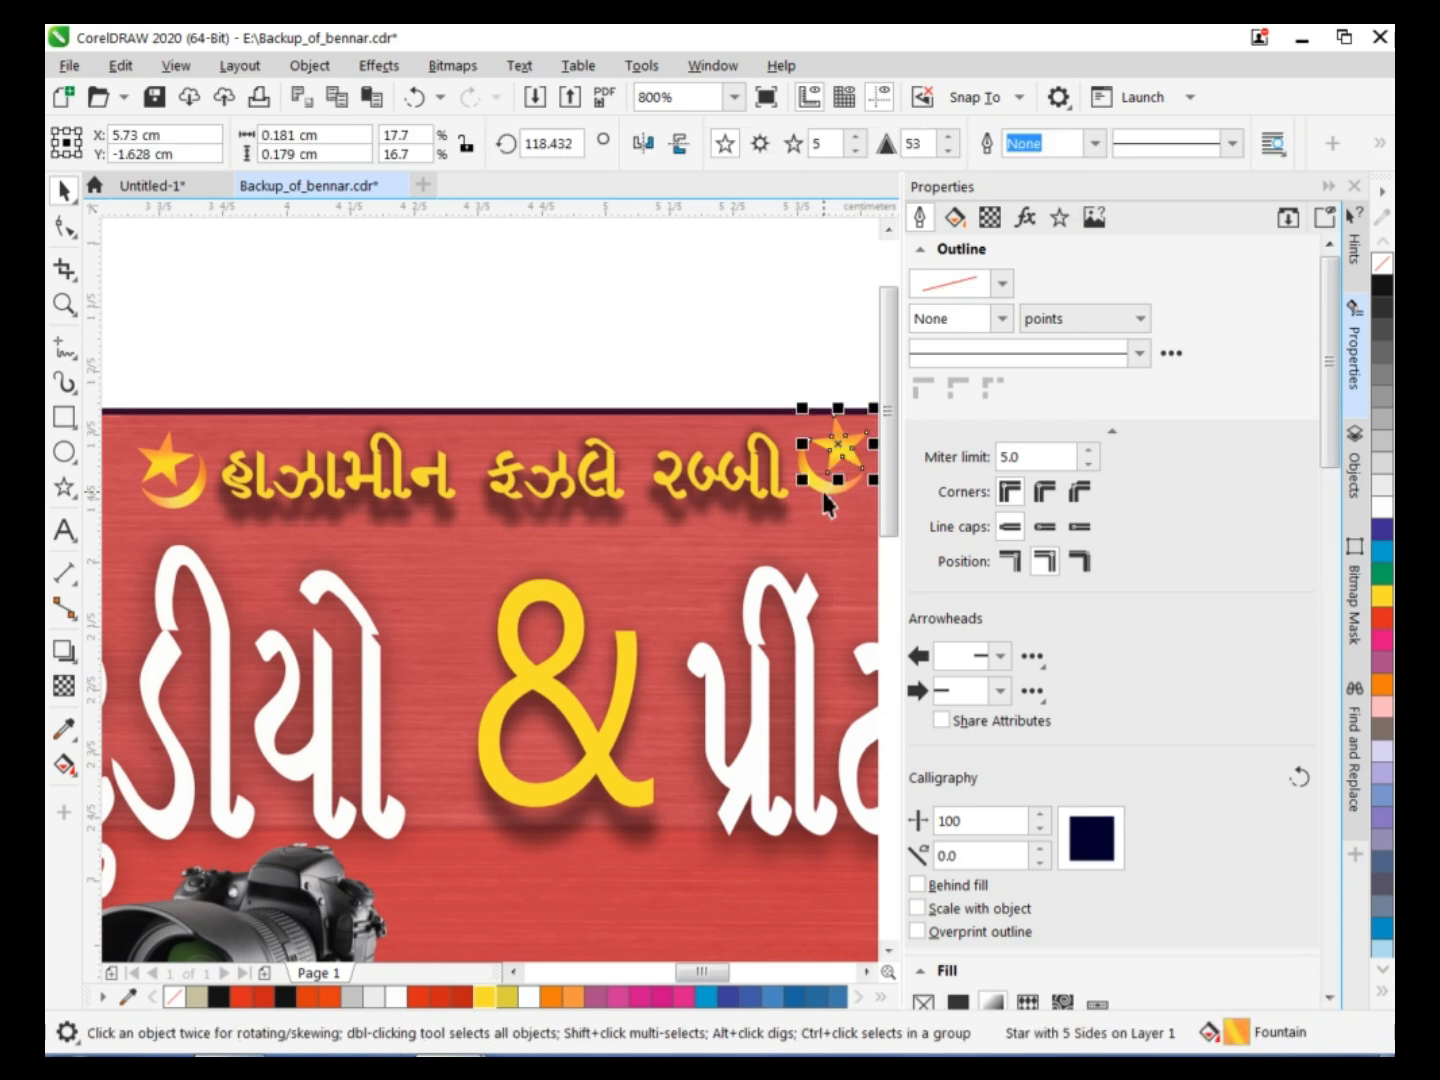
pyautogui.keyDown('shift'); pyautogui.click(828, 496); pyautogui.keyUp('shift')
pyautogui.click(736, 311)
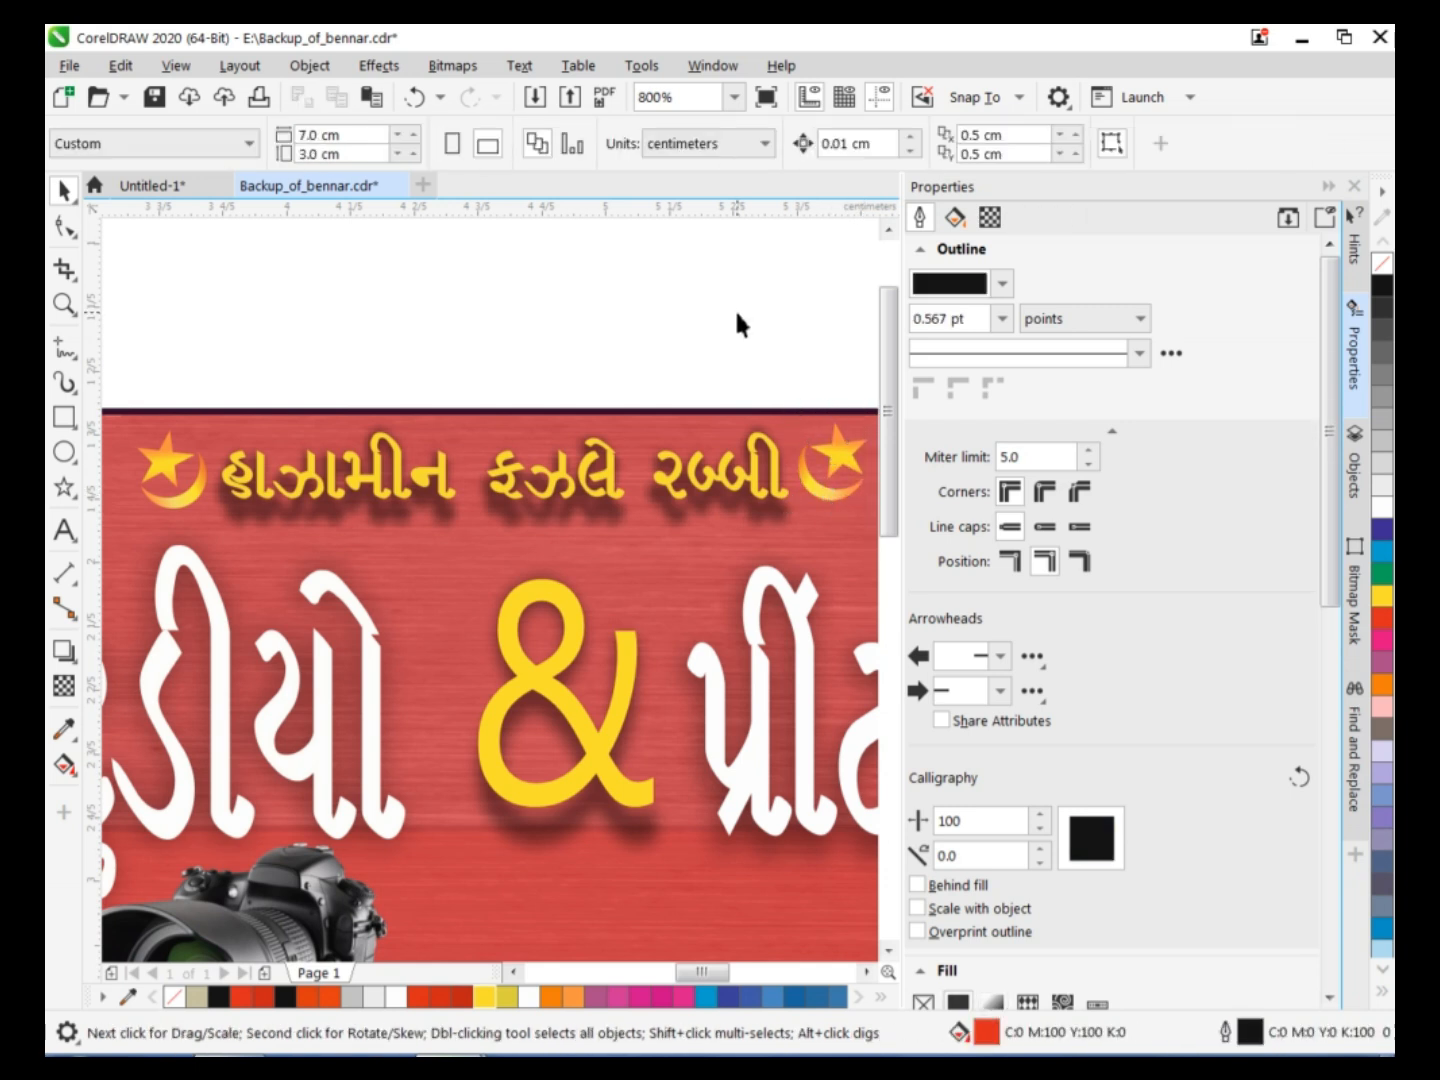
# Nudge the blessing line together with its two emblems left to a horizontal position of about 4.24 cm.
pyautogui.scroll(-2, 740, 316)
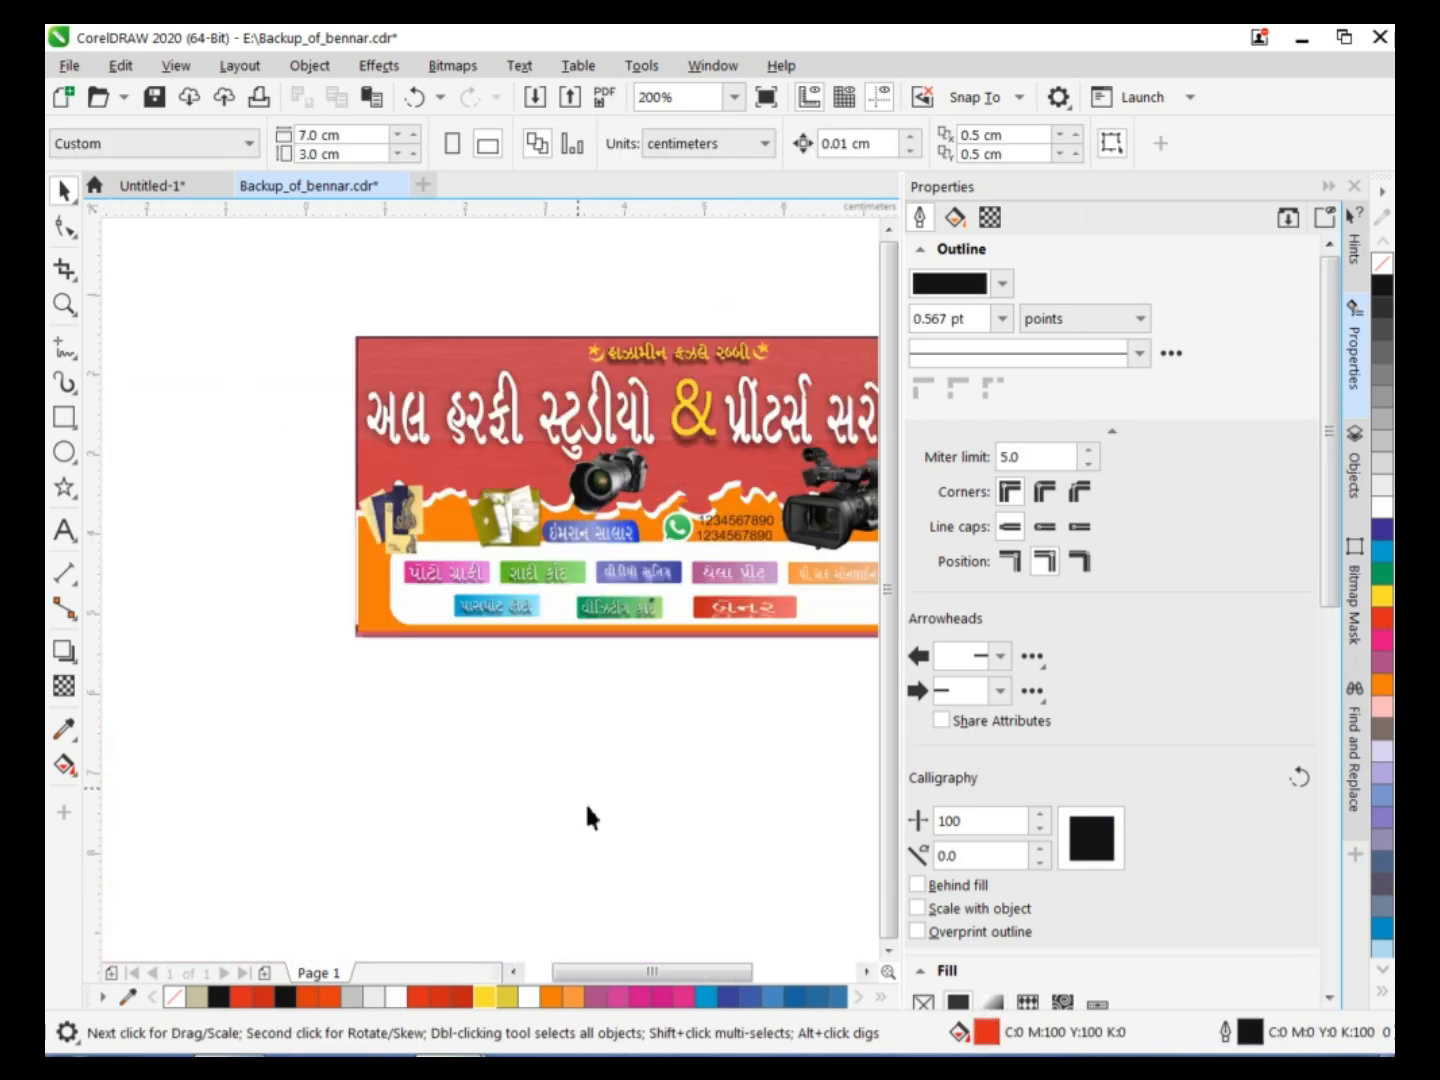
pyautogui.click(866, 971)
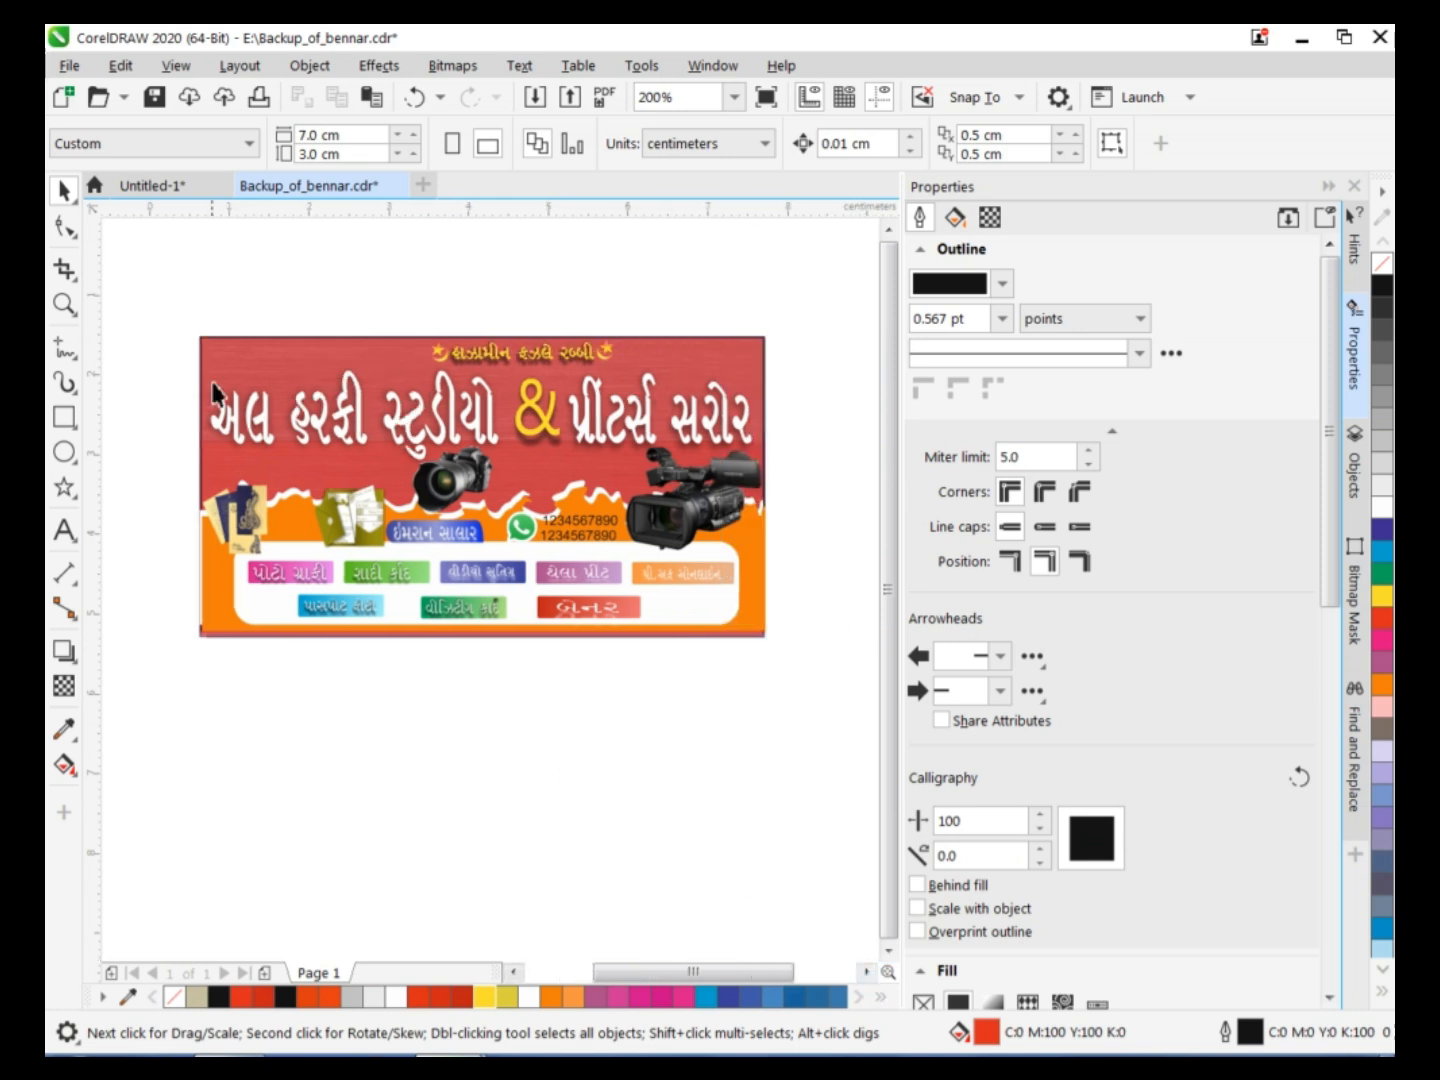
pyautogui.moveTo(660, 364); pyautogui.dragTo(657, 378)
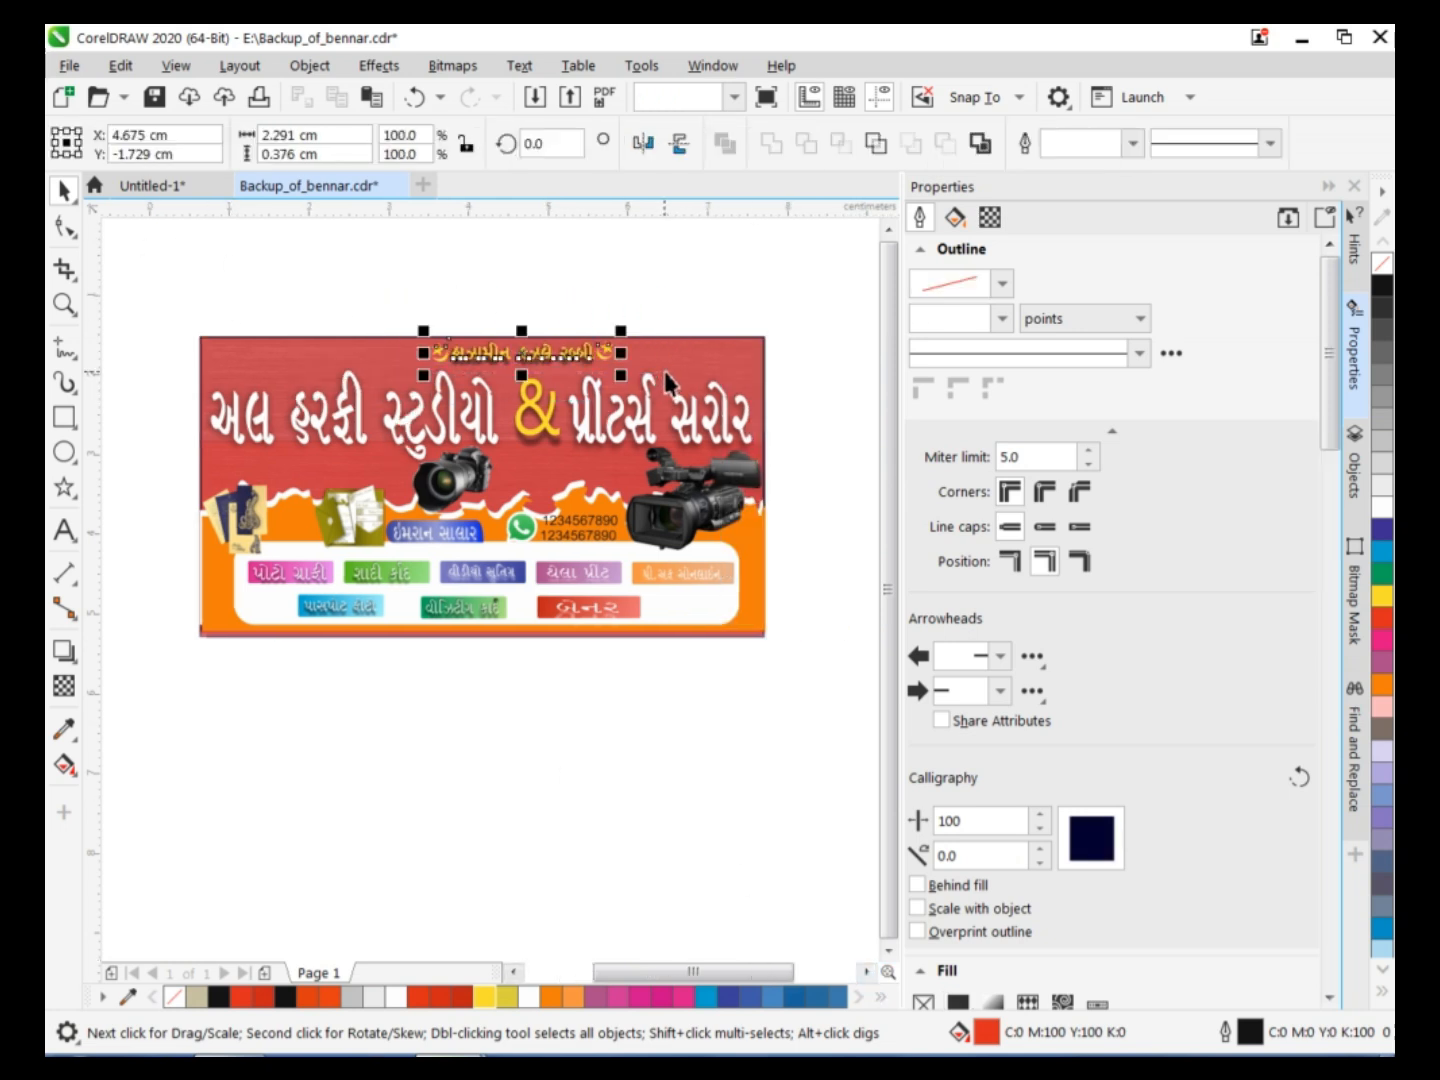
pyautogui.press('Left')
pyautogui.press('Left')
pyautogui.press('Left')
pyautogui.press('Left')
pyautogui.press('Left')
pyautogui.press('Left')
pyautogui.press('Left')
pyautogui.press('Left')
pyautogui.press('Left')
pyautogui.press('Left')
pyautogui.press('Left')
pyautogui.press('Left')
pyautogui.press('Left')
pyautogui.press('Left')
pyautogui.press('Left')
pyautogui.press('Left')
pyautogui.press('Left')
pyautogui.press('Left')
pyautogui.press('Left')
pyautogui.press('Left')
pyautogui.press('Left')
pyautogui.press('Left')
pyautogui.press('Left')
pyautogui.press('Left')
pyautogui.press('Left')
pyautogui.press('Left')
pyautogui.press('Left')
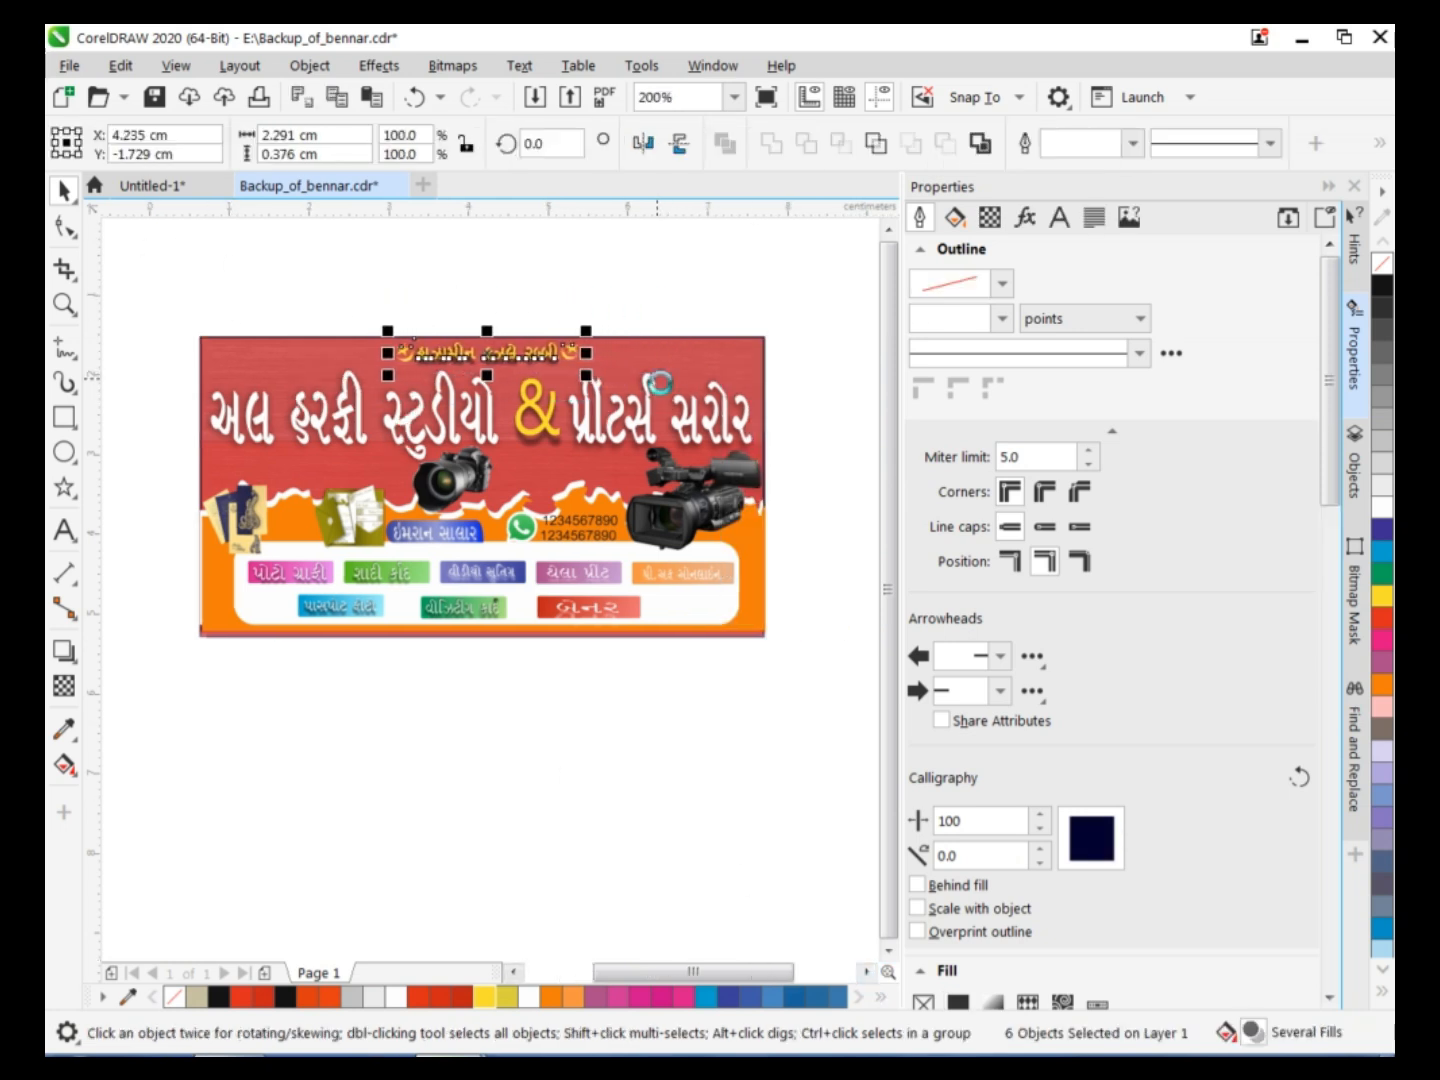
pyautogui.click(586, 851)
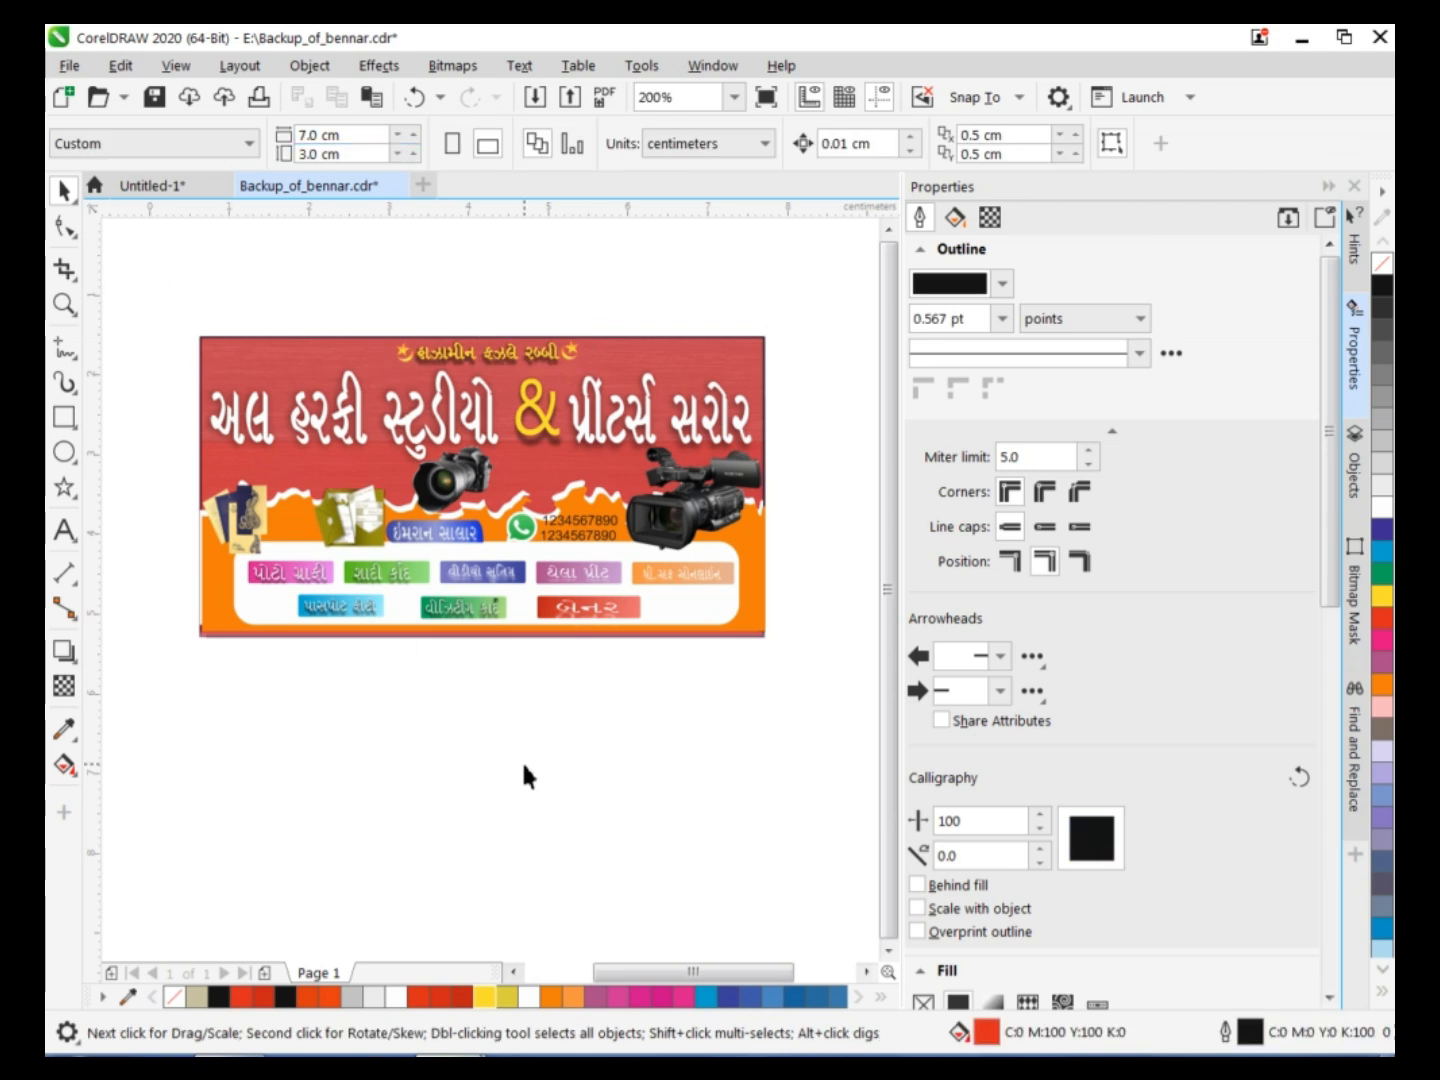
# Move the complete banner artwork below the page and create an unfilled 7 × 3 cm page frame.
pyautogui.moveTo(807, 686); pyautogui.dragTo(808, 687)
pyautogui.moveTo(492, 469); pyautogui.dragTo(533, 803)
pyautogui.click(437, 576)
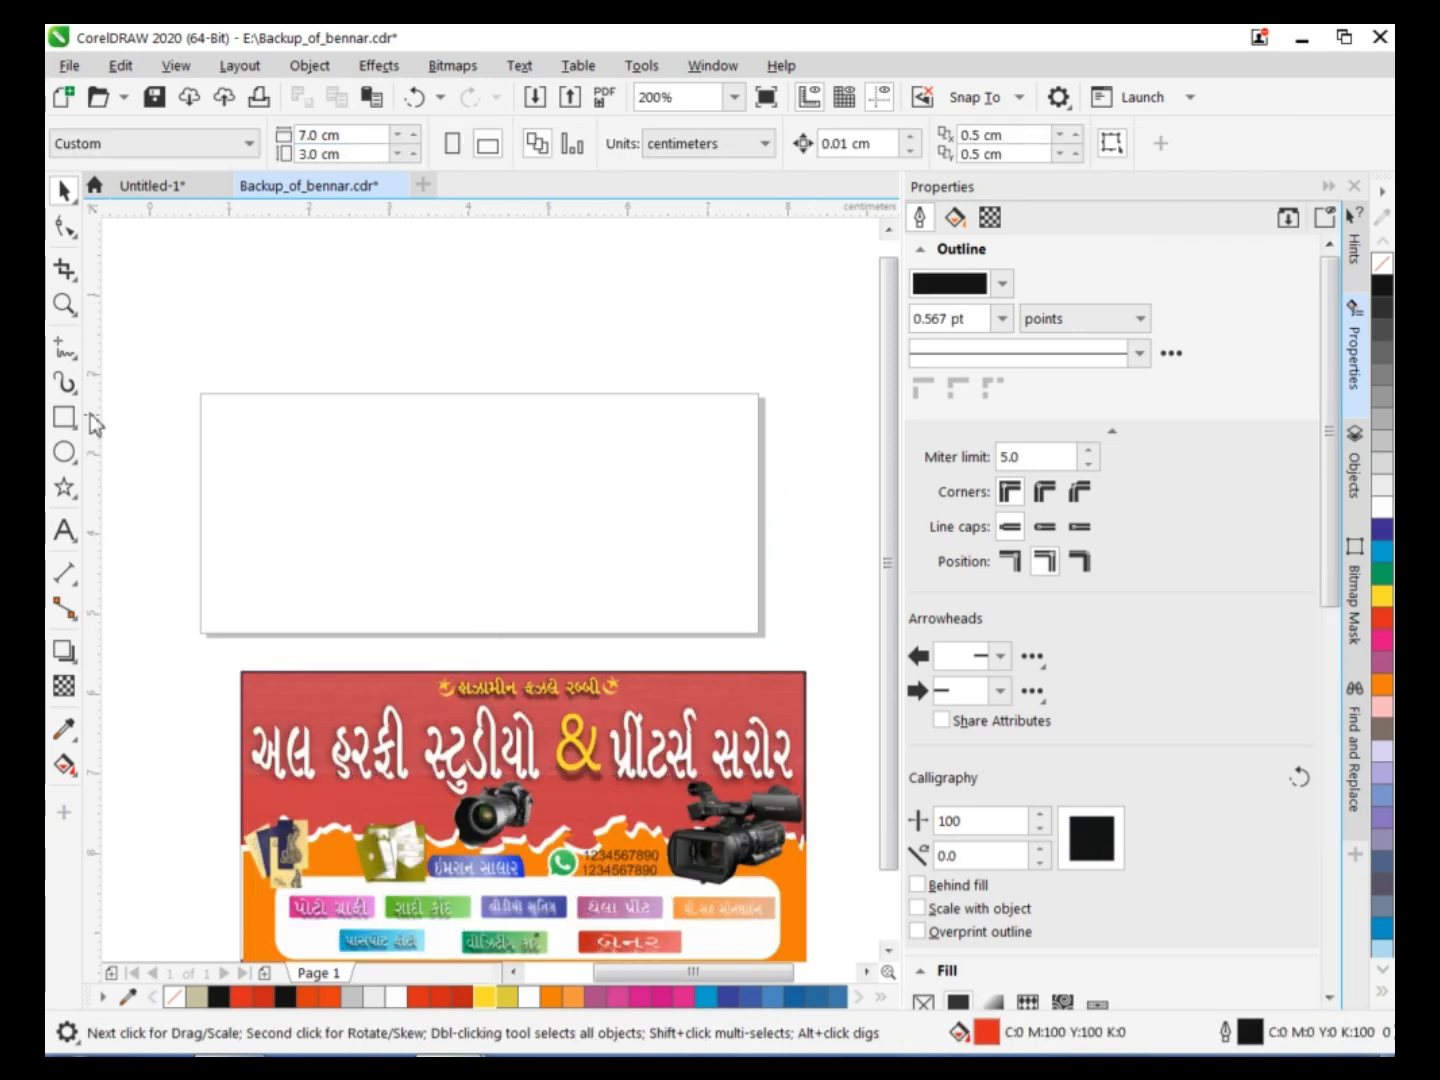
pyautogui.doubleClick(64, 417)
pyautogui.click(1380, 264)
pyautogui.click(218, 691)
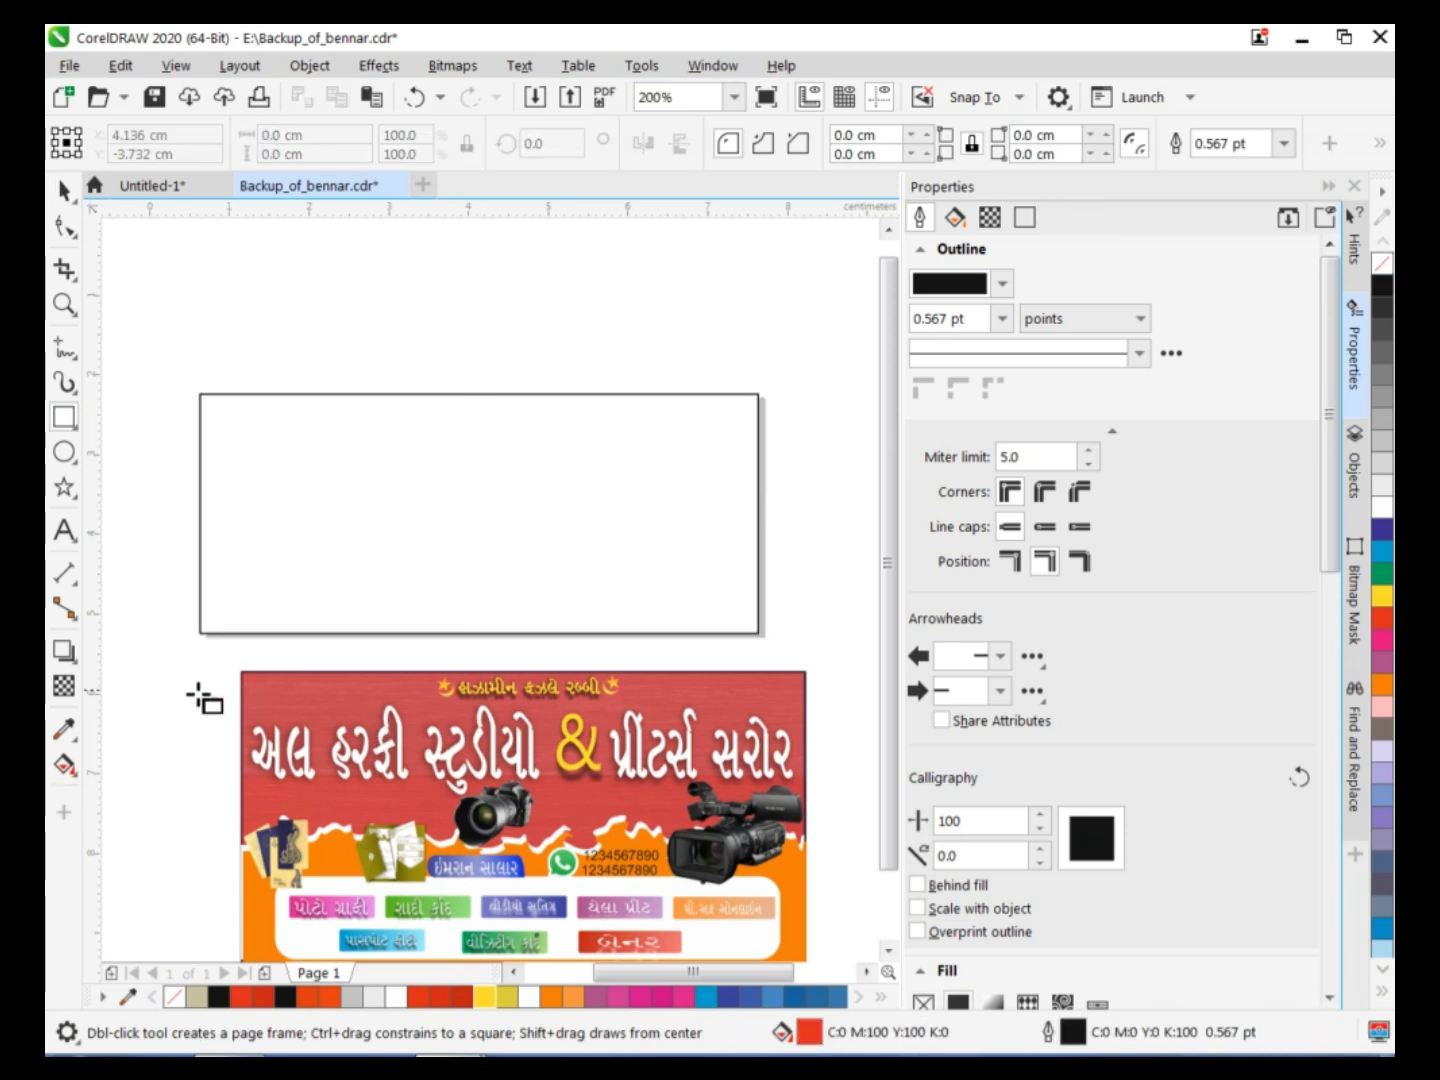
# Select all the banner artwork and PowerClip it inside the page frame.
pyautogui.click(66, 187)
pyautogui.moveTo(192, 665); pyautogui.dragTo(800, 945)
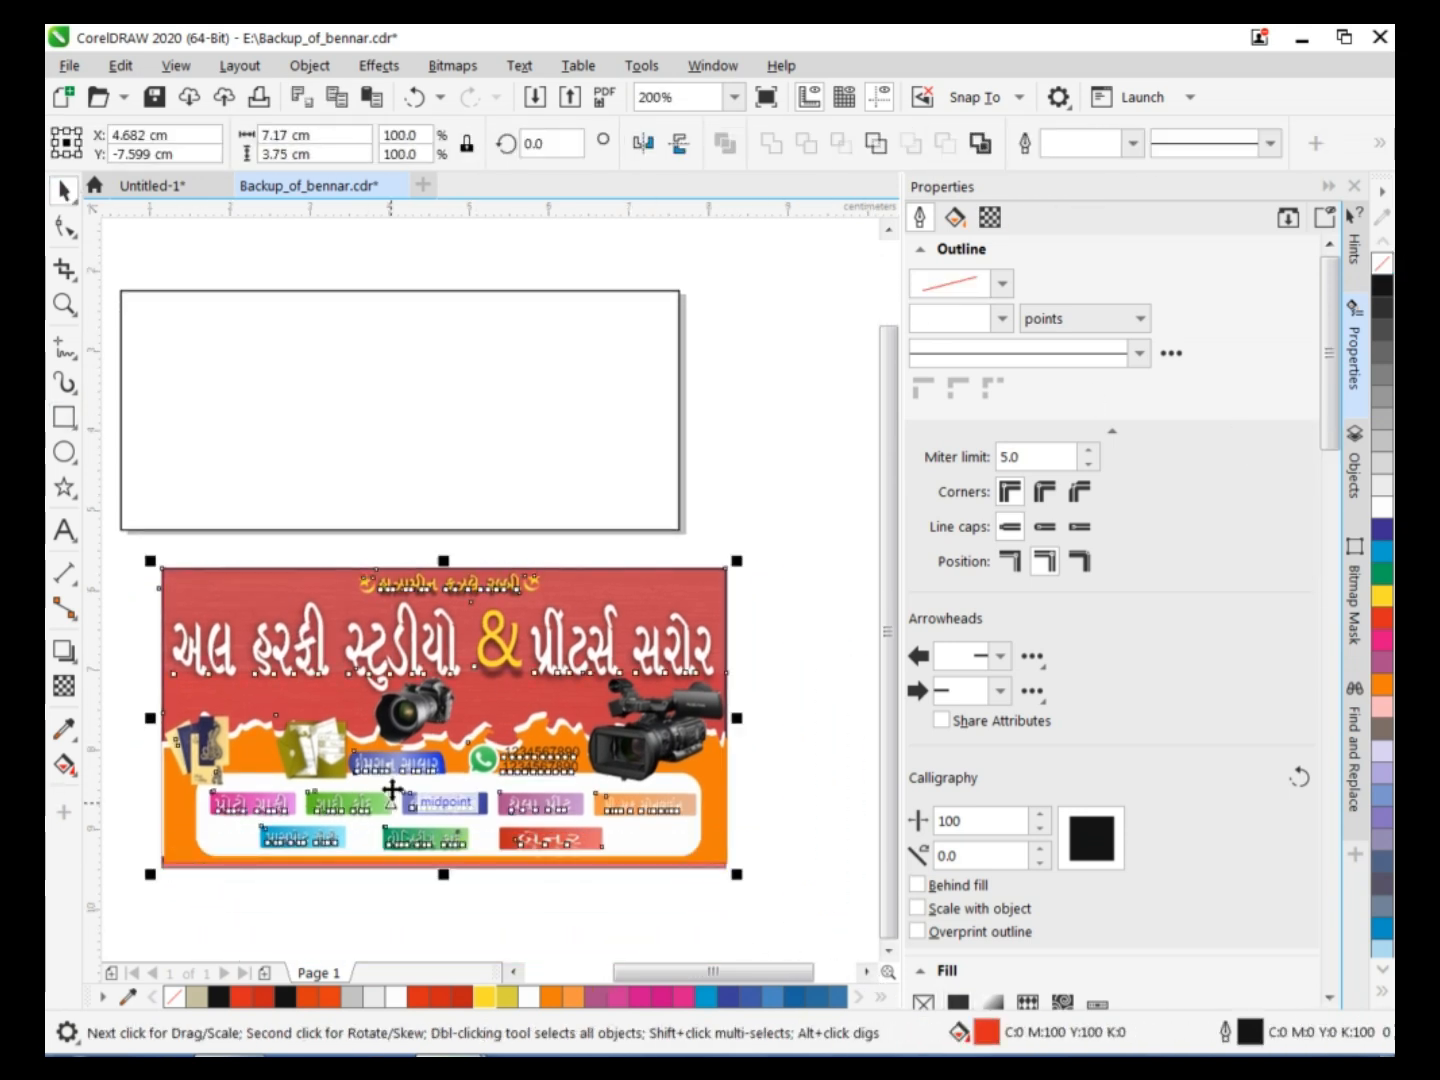
pyautogui.rightClick(461, 703)
pyautogui.click(565, 691)
pyautogui.click(215, 292)
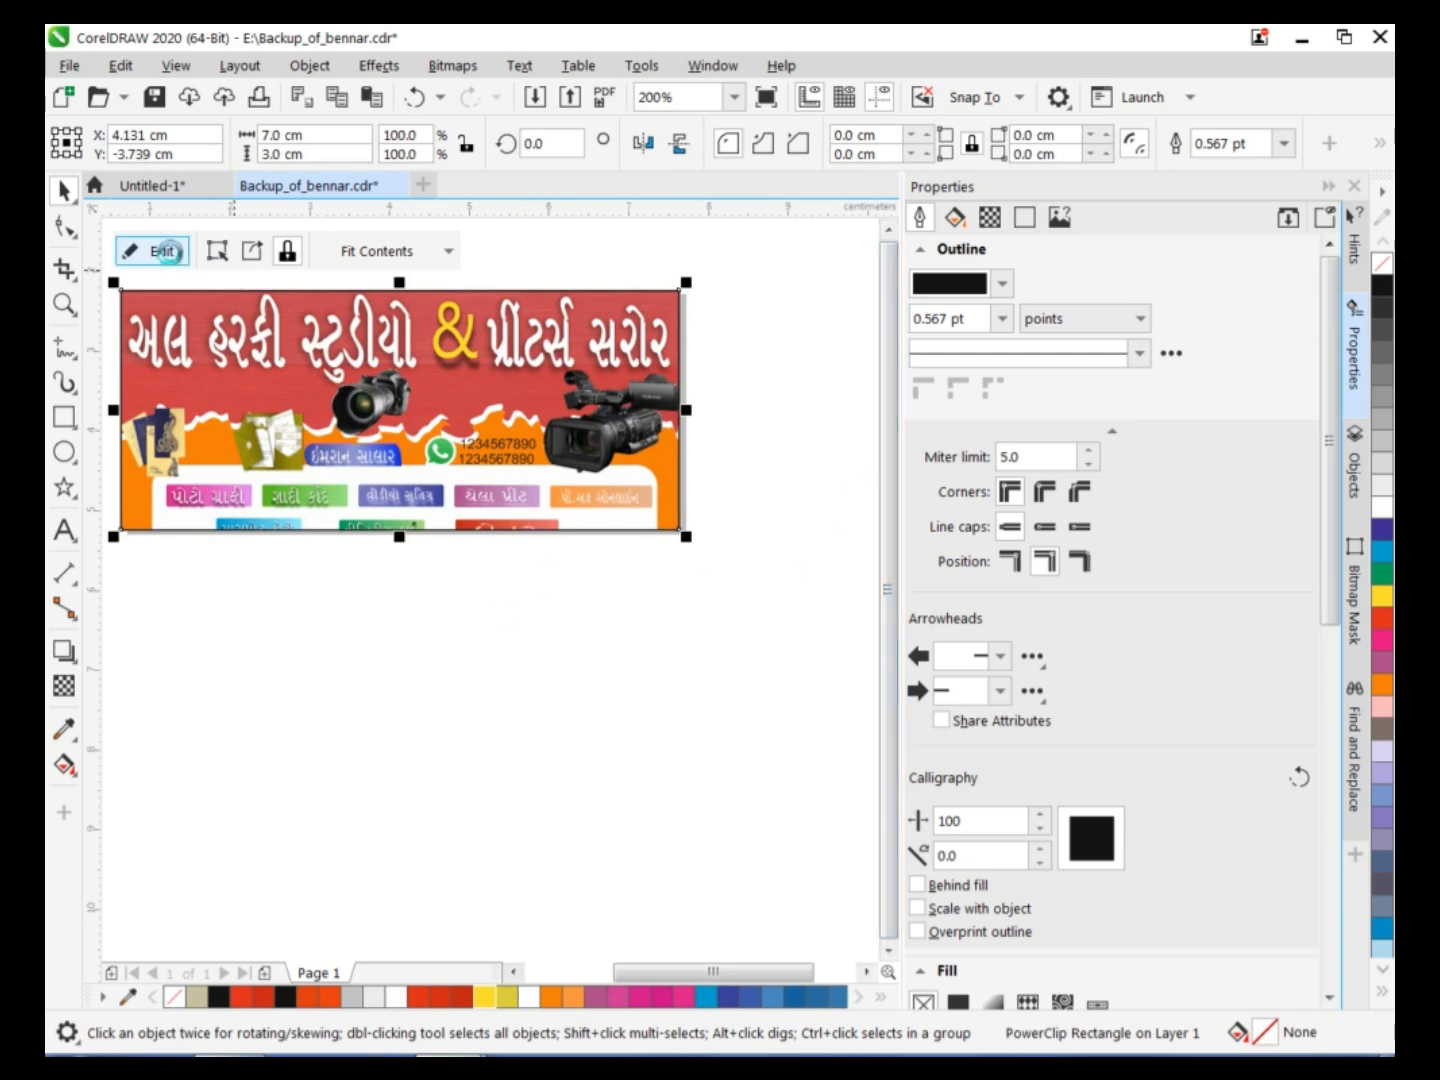
# Open the PowerClip contents for editing and reduce the whole artwork to about 7.15 × 3.36 cm over the frame.
pyautogui.click(160, 251)
pyautogui.click(283, 280)
pyautogui.moveTo(400, 254); pyautogui.dragTo(400, 286)
pyautogui.hotkey('ctrl', 'z')
pyautogui.moveTo(732, 642); pyautogui.dragTo(203, 284)
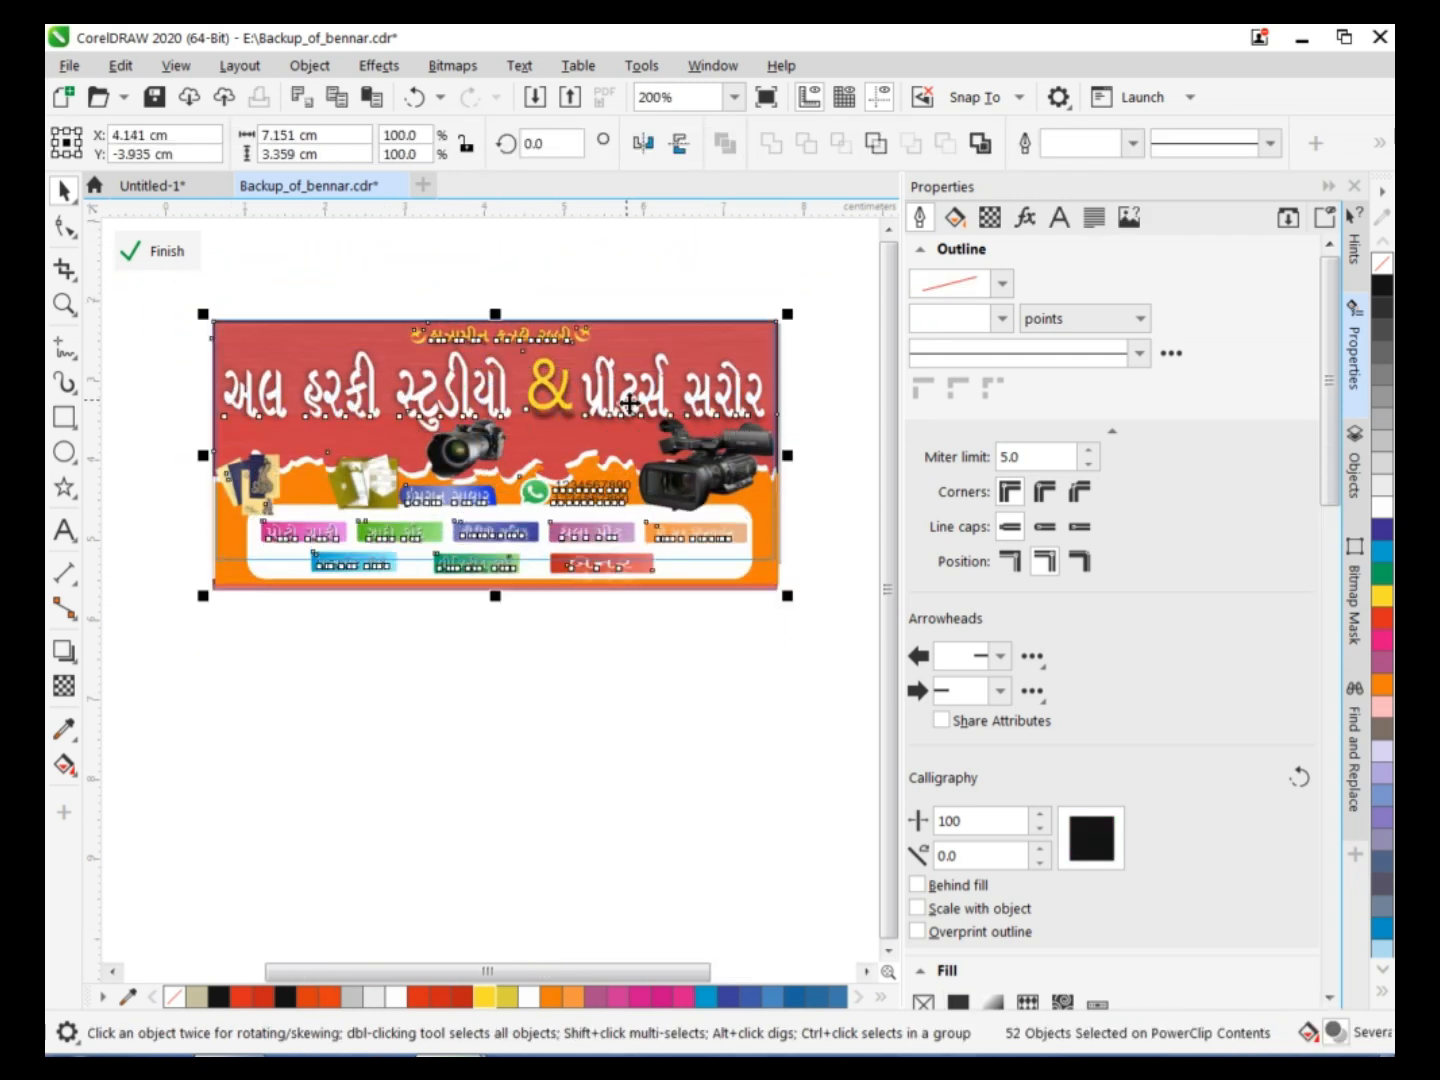
# Fit the artwork to the frame by resizing it to about 7.12 × 2.98 cm, and finish editing the PowerClip.
pyautogui.scroll(2, 630, 403)
pyautogui.moveTo(617, 978); pyautogui.dragTo(480, 978)
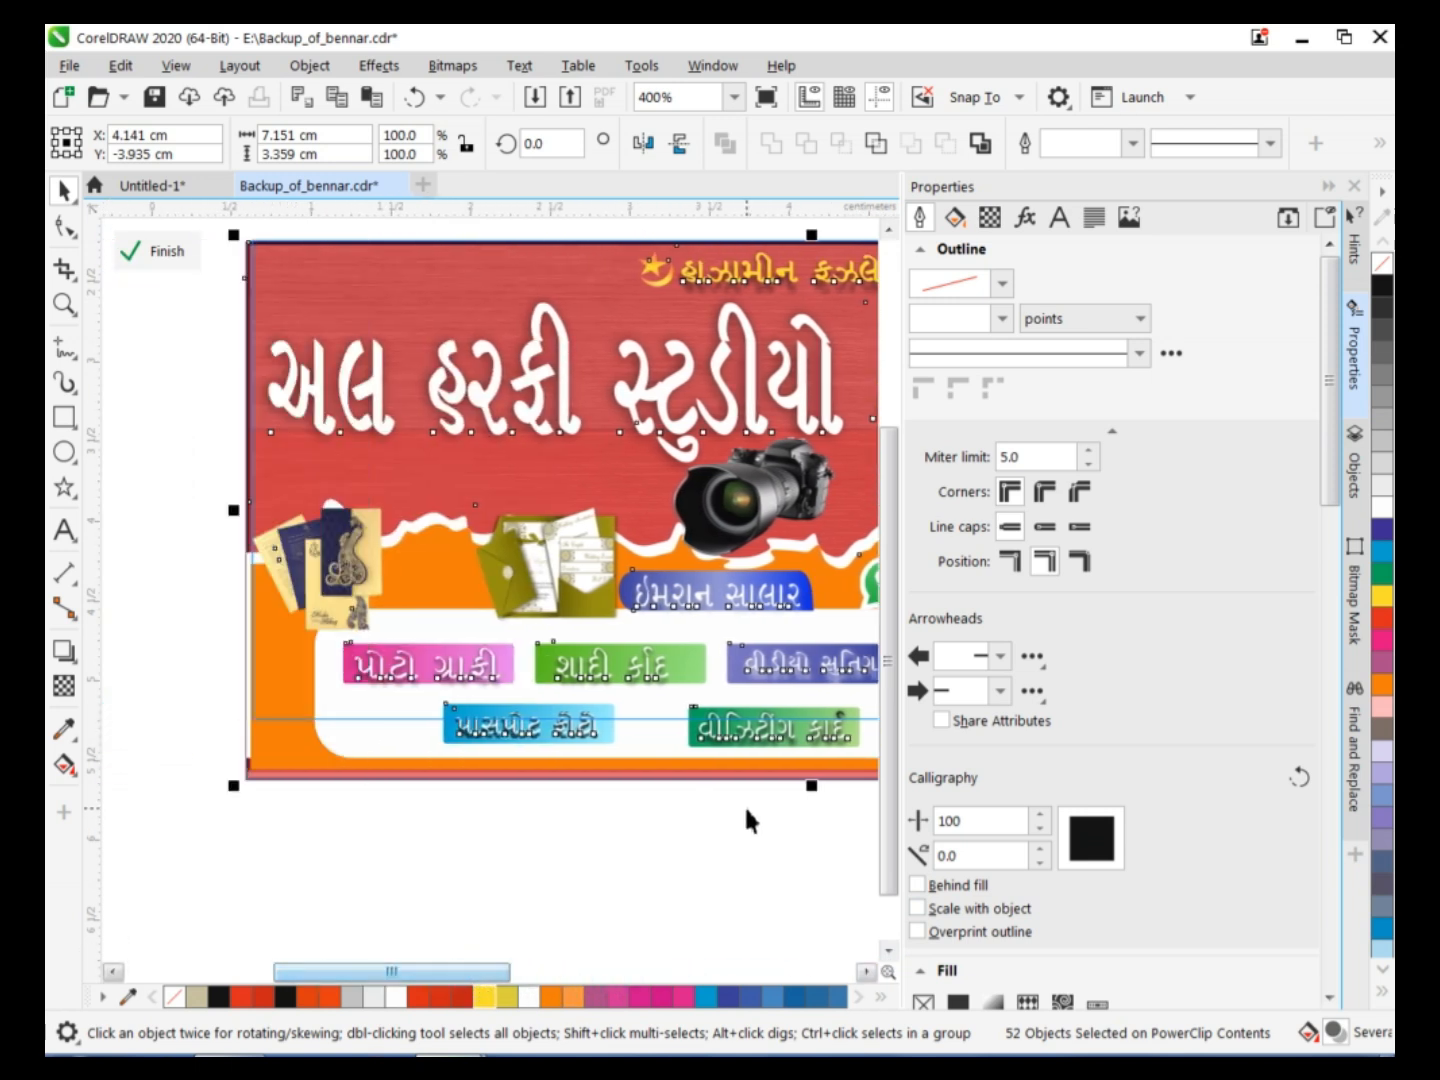
pyautogui.moveTo(814, 786); pyautogui.dragTo(813, 726)
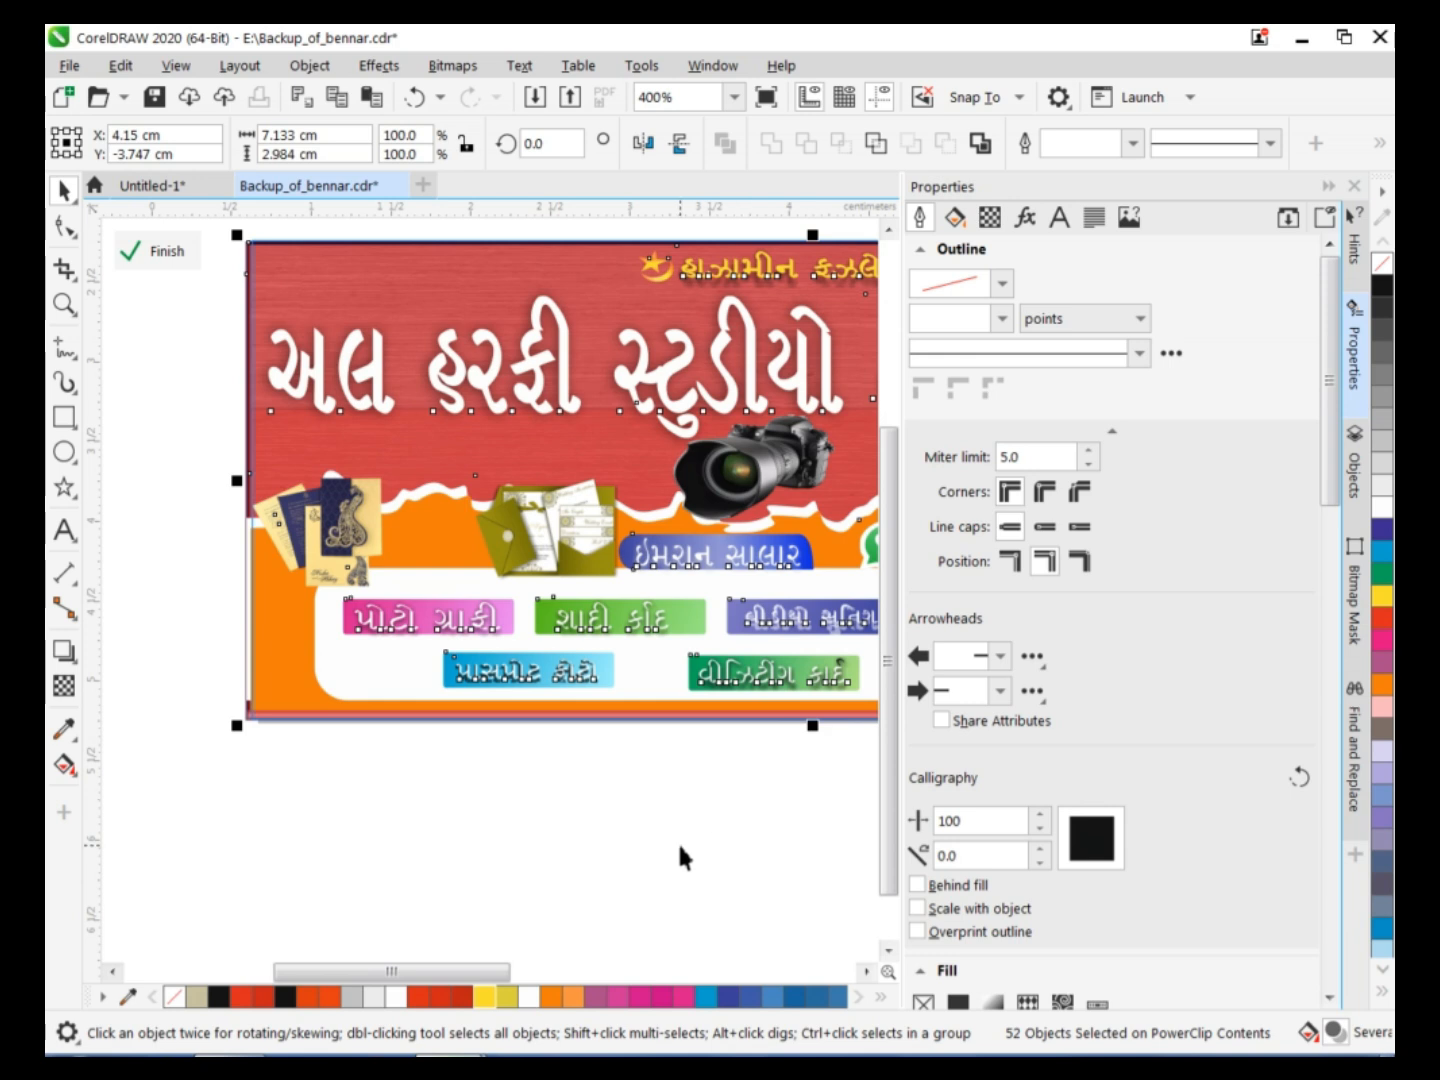
pyautogui.moveTo(240, 481); pyautogui.dragTo(232, 484)
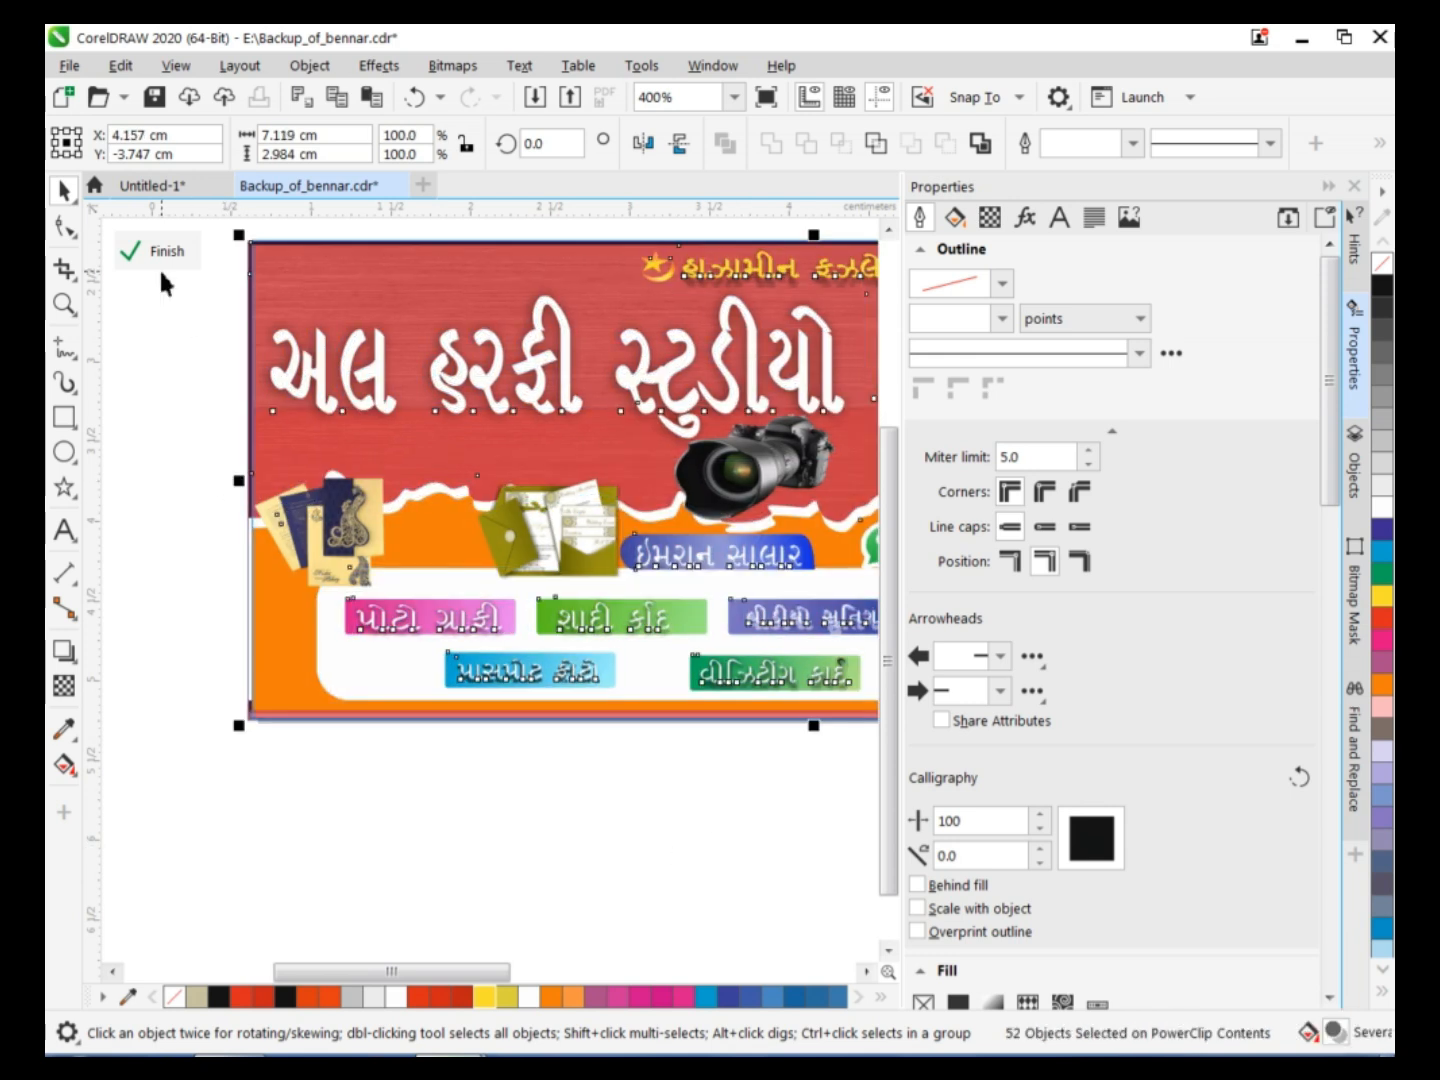
pyautogui.click(158, 266)
pyautogui.scroll(-1, 493, 713)
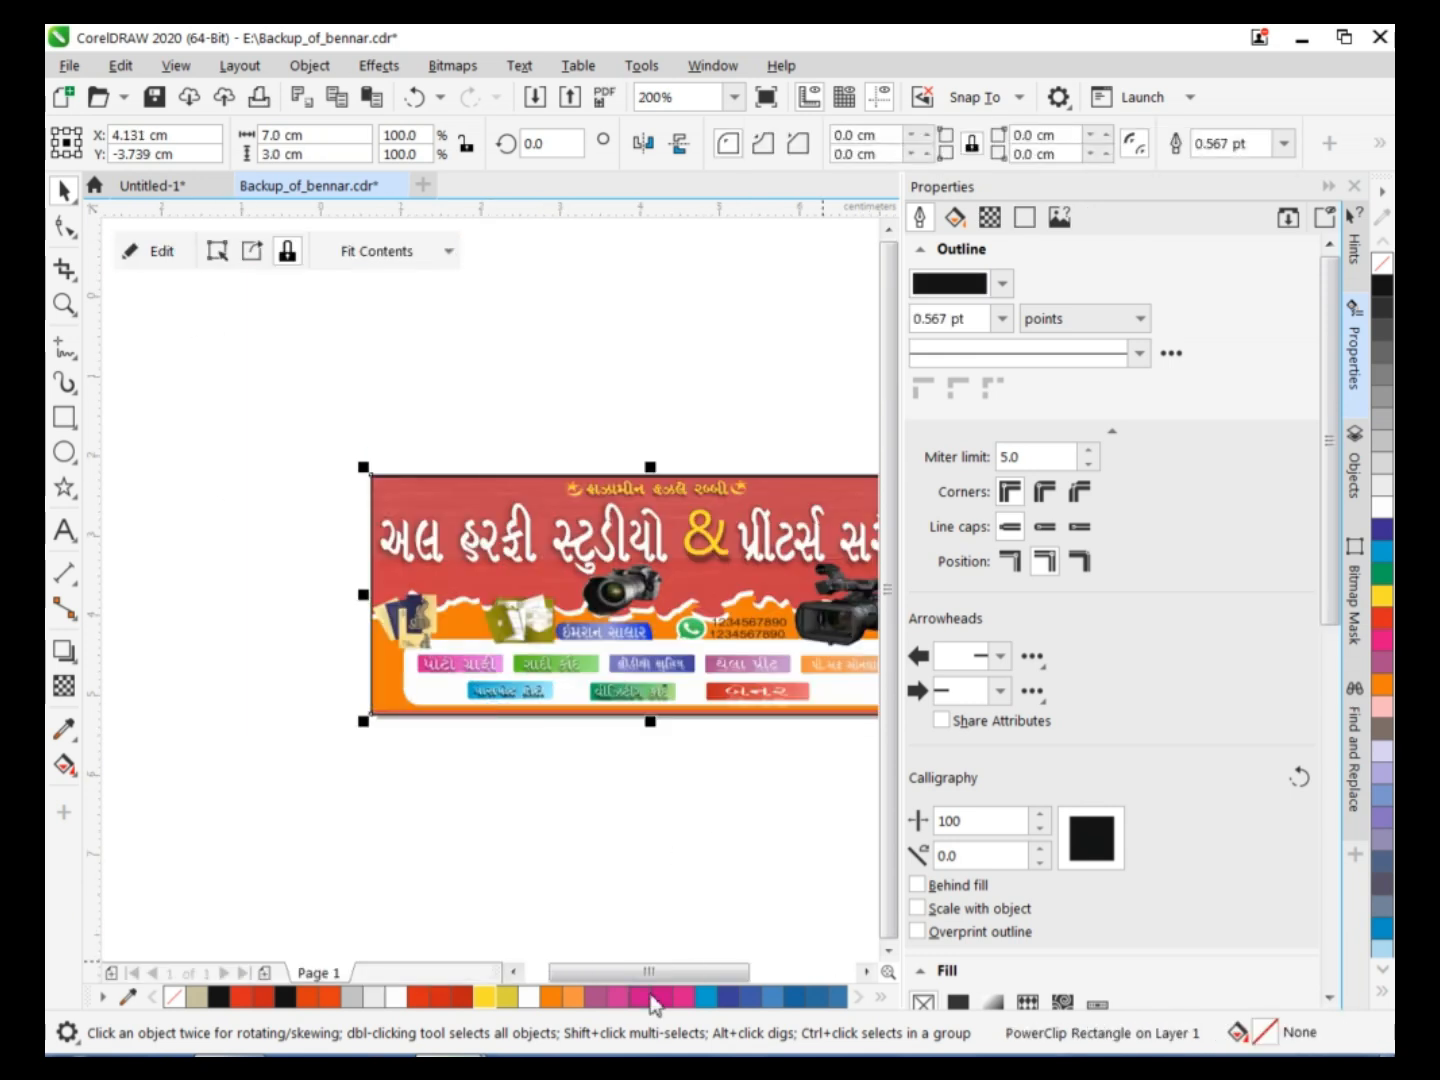
pyautogui.moveTo(650, 971); pyautogui.dragTo(676, 968)
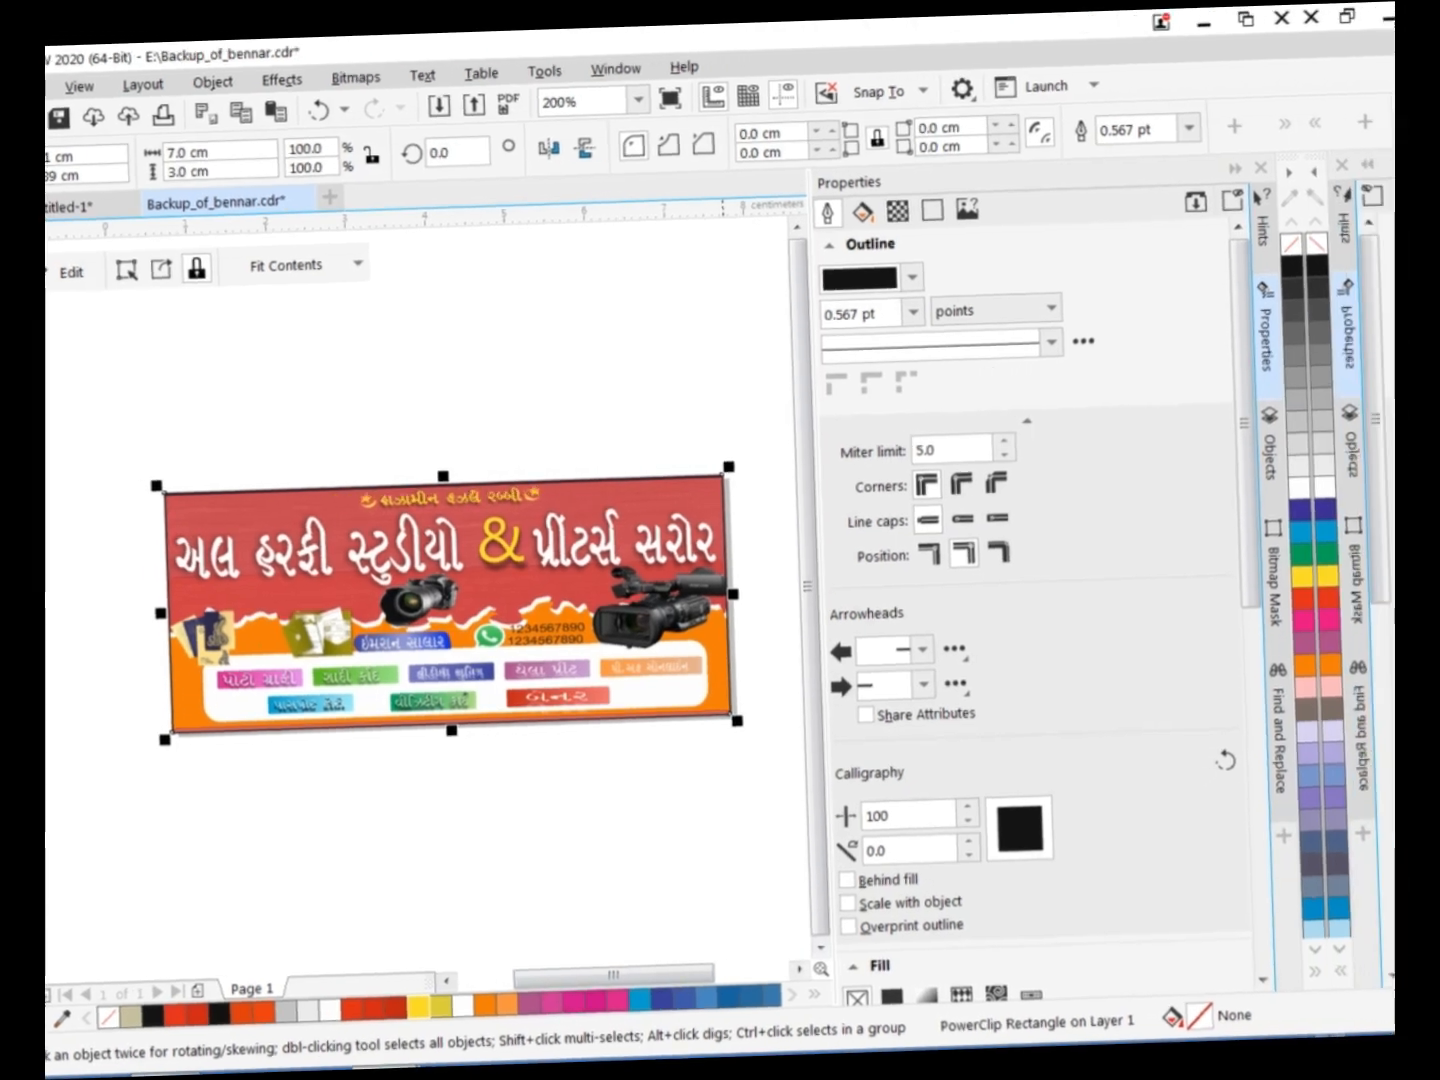